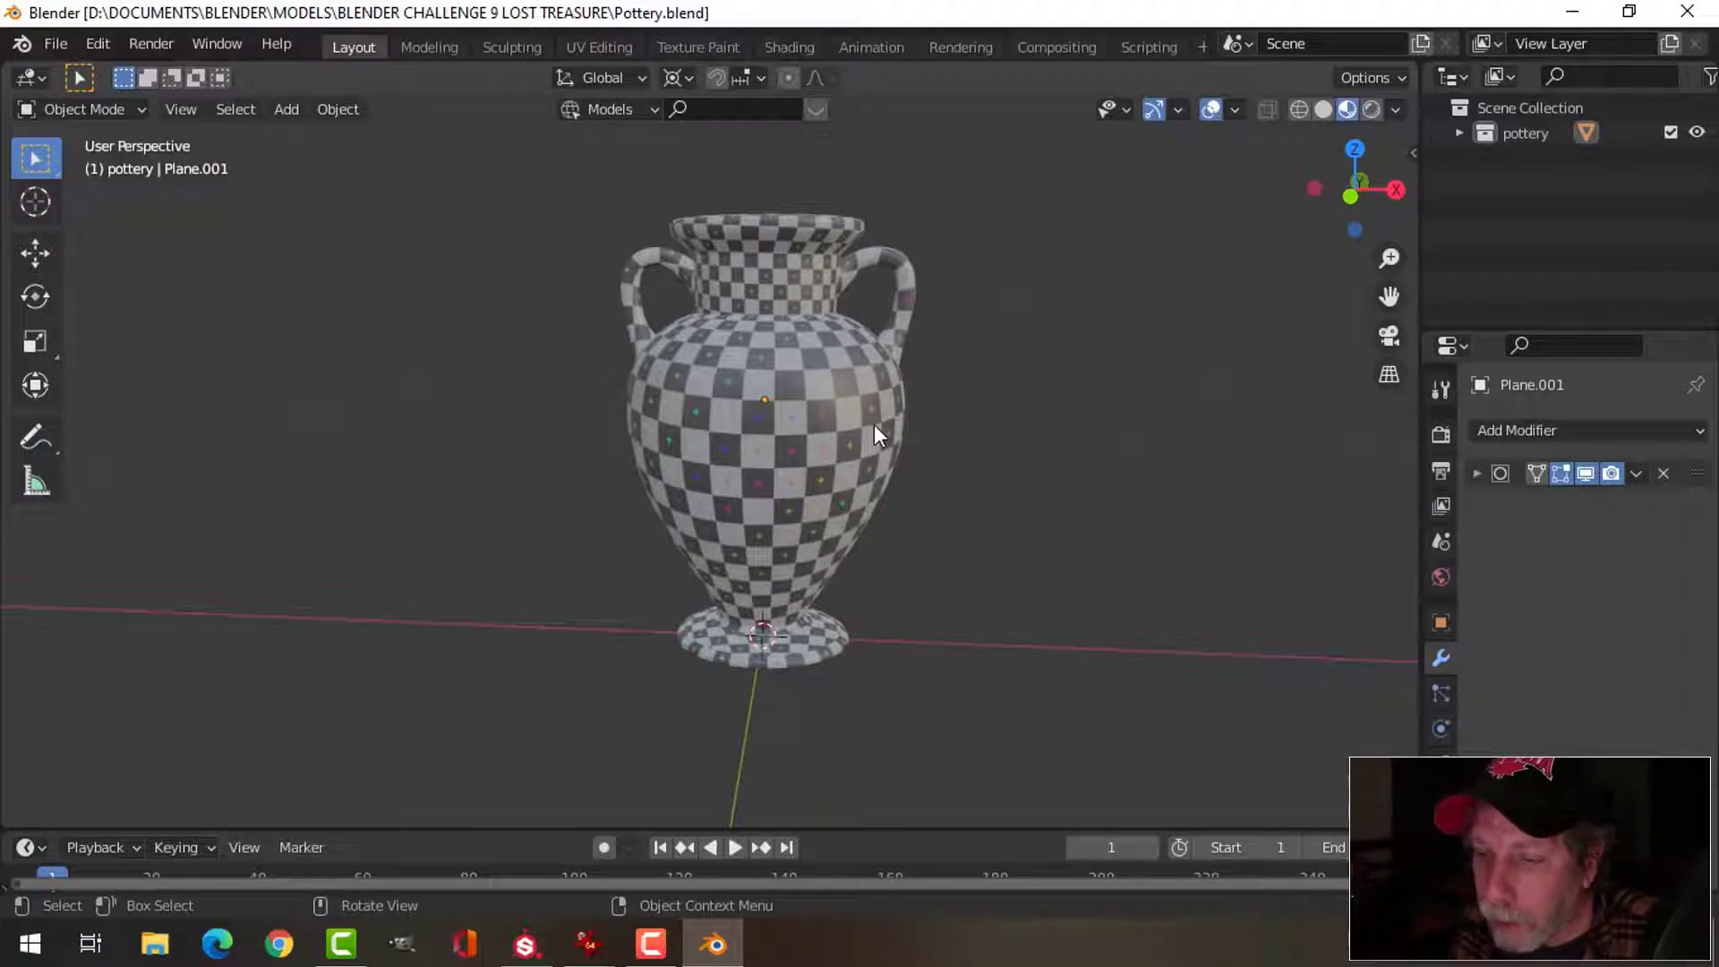
- Select the vase and export it as FBX, overwriting Pottery.fbx in the EXPORT folder
key(a)
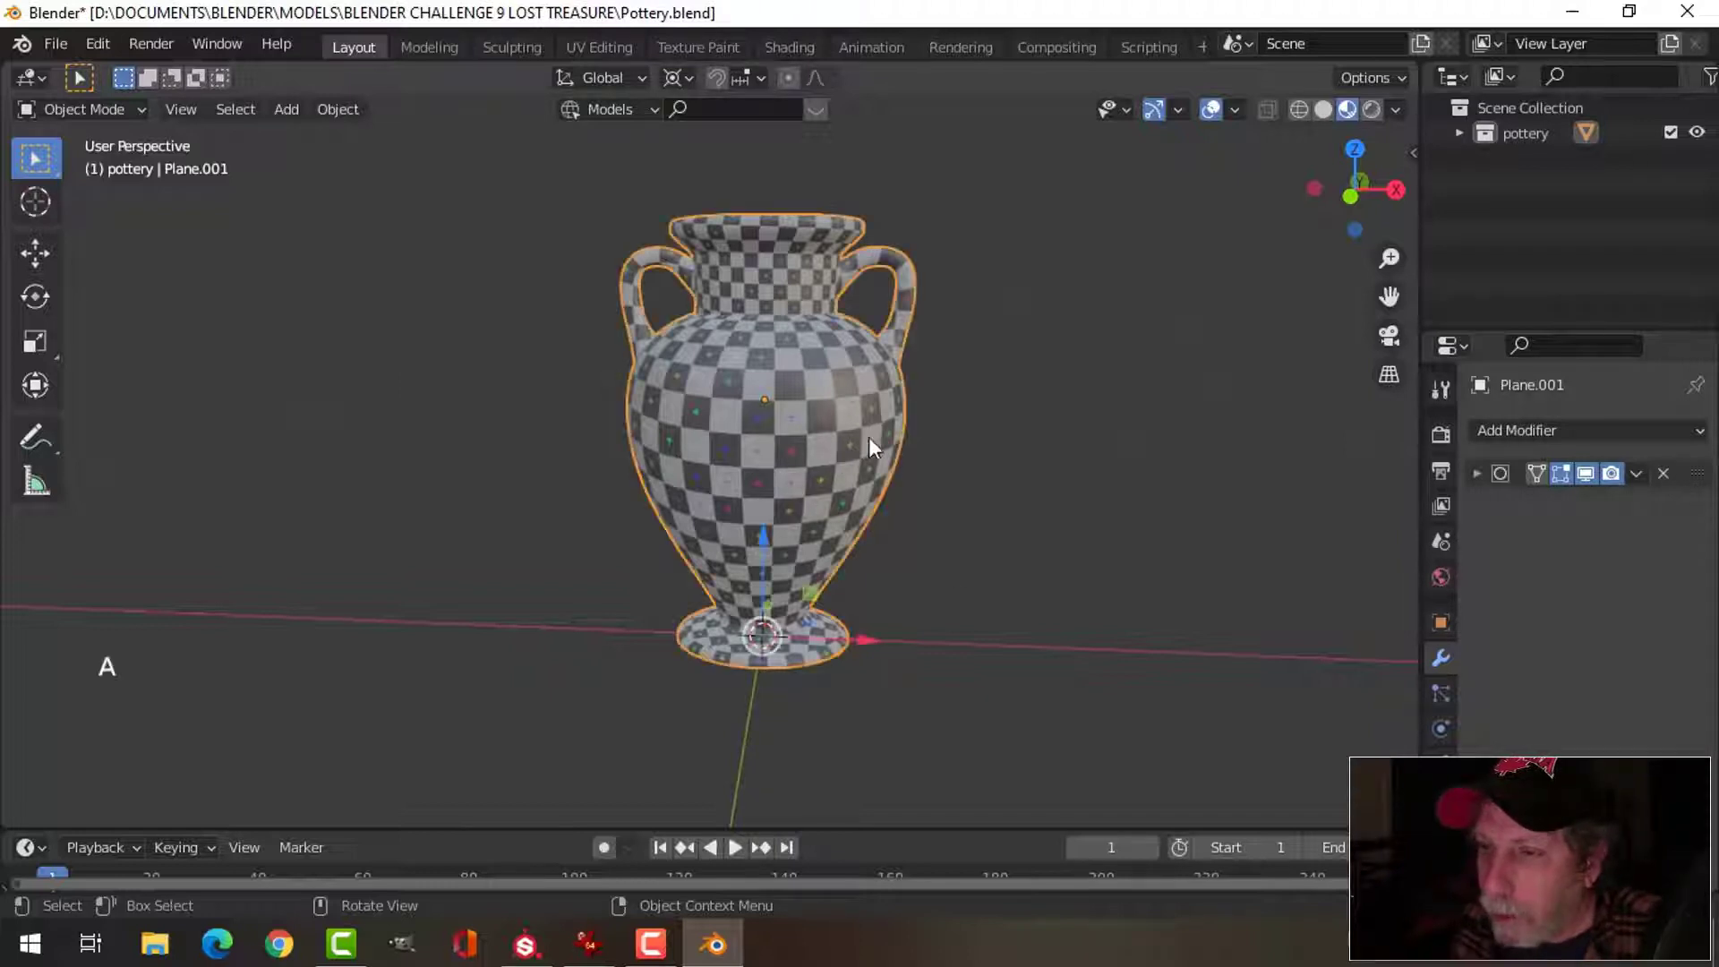
click(54, 40)
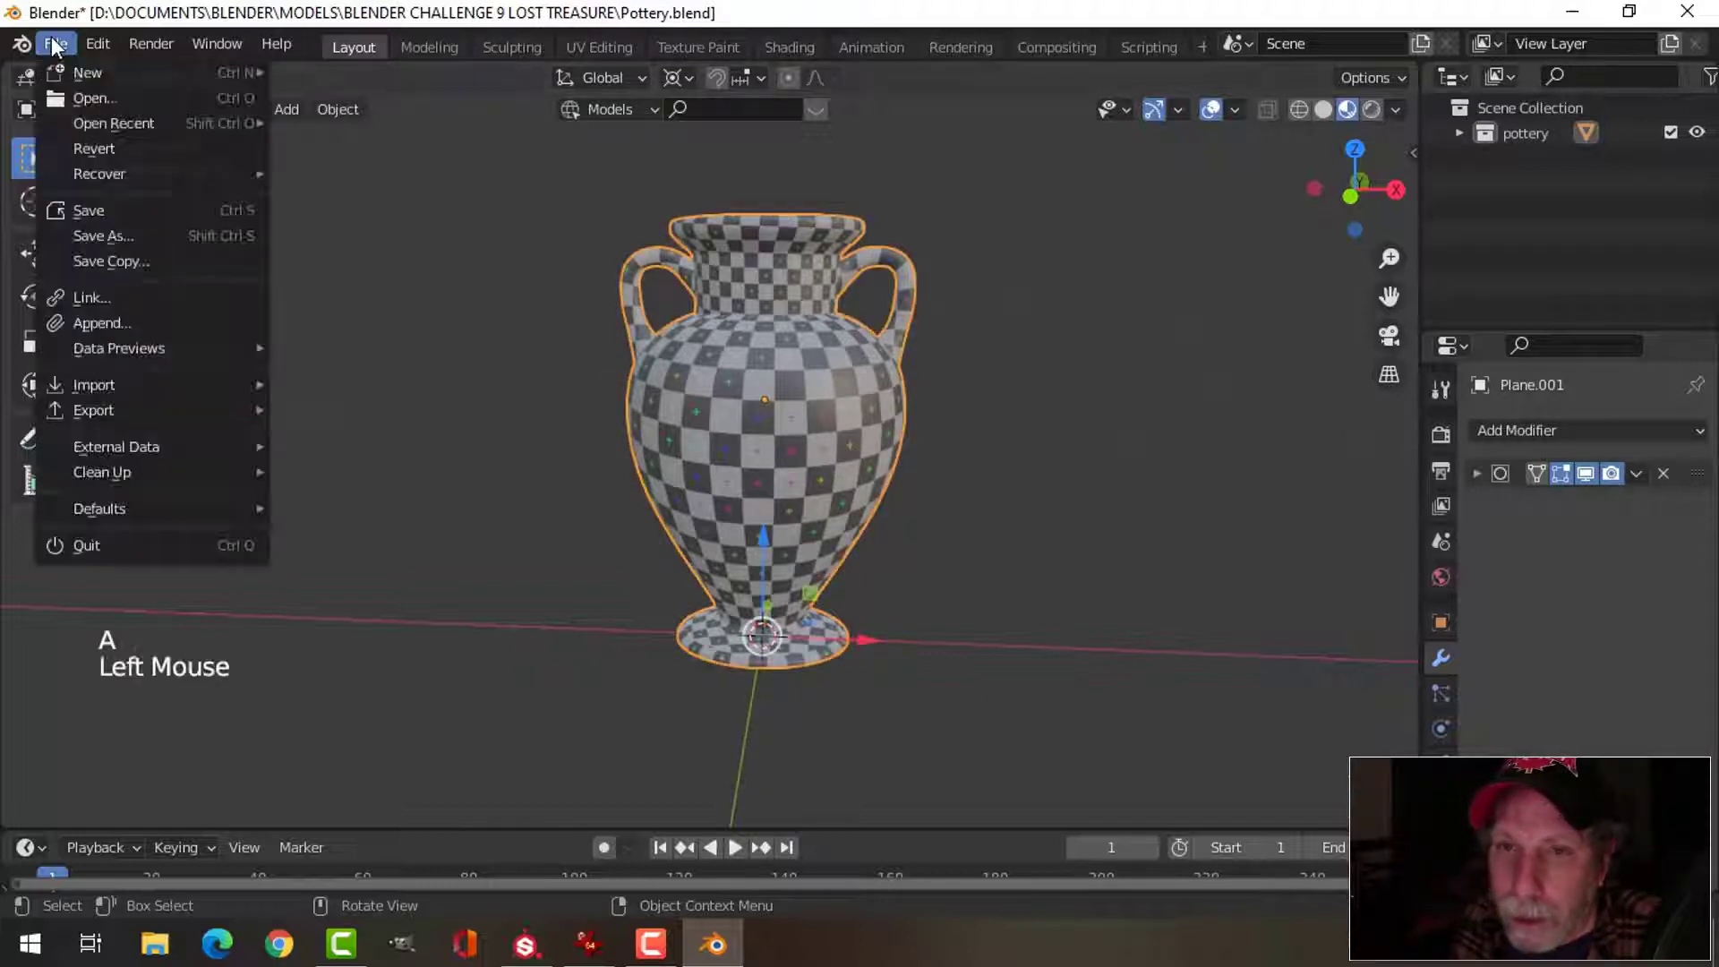
mouse_move(125, 413)
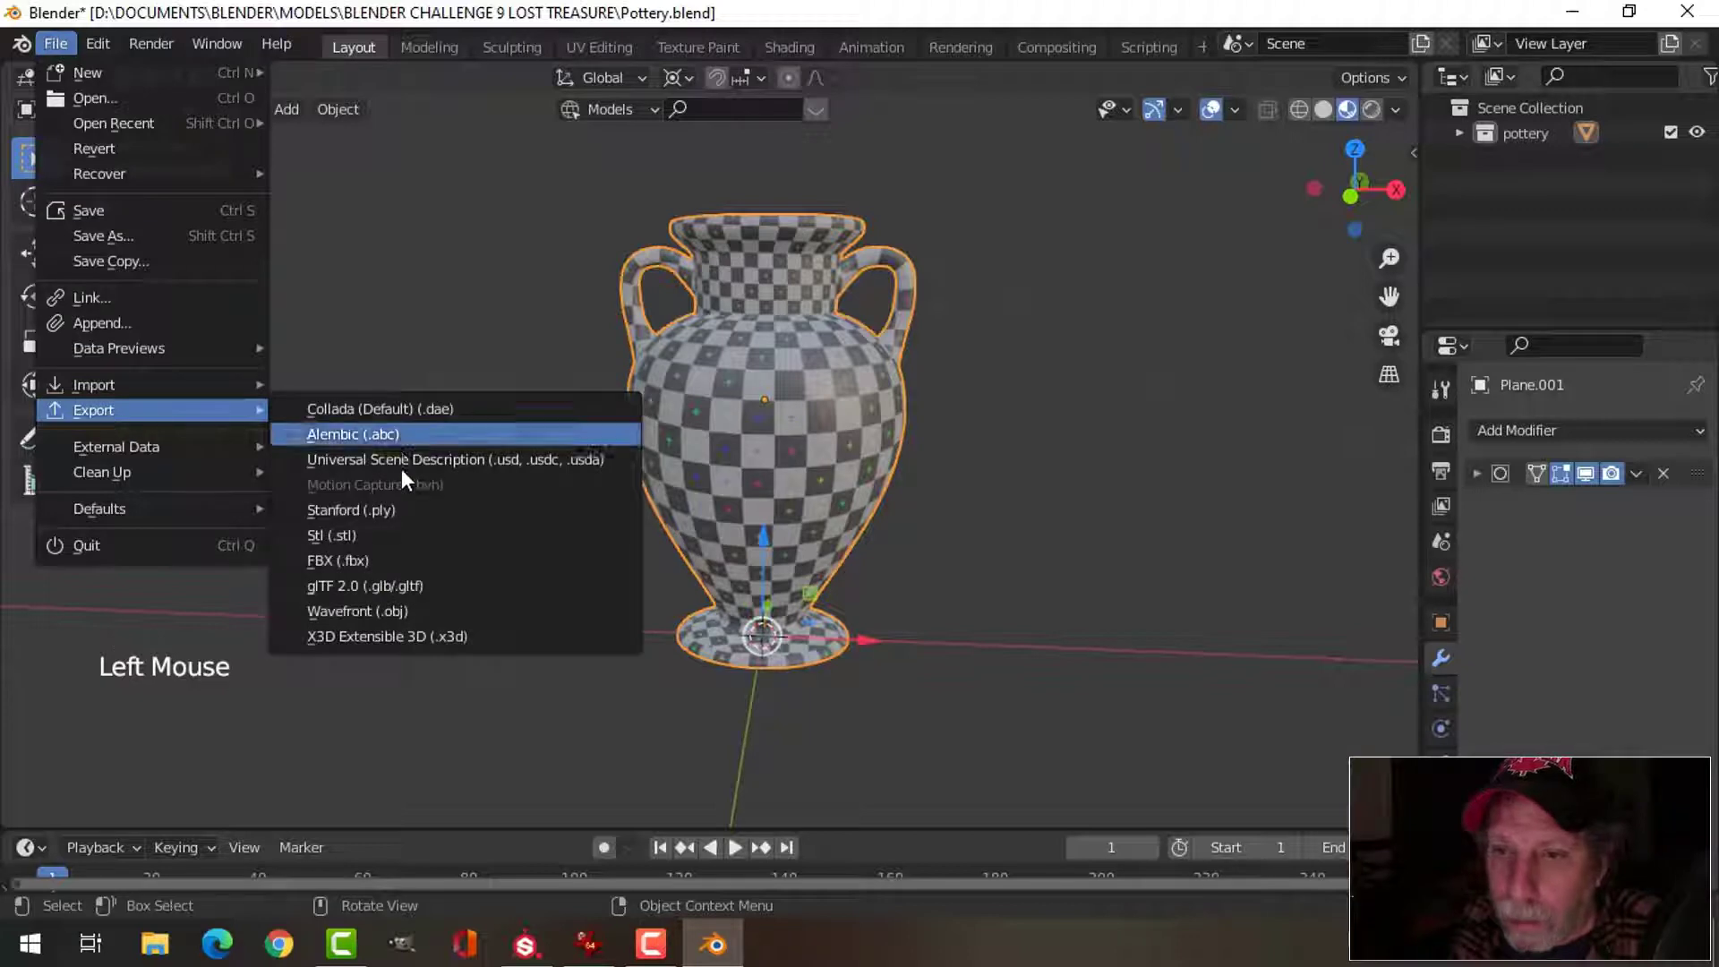
click(388, 560)
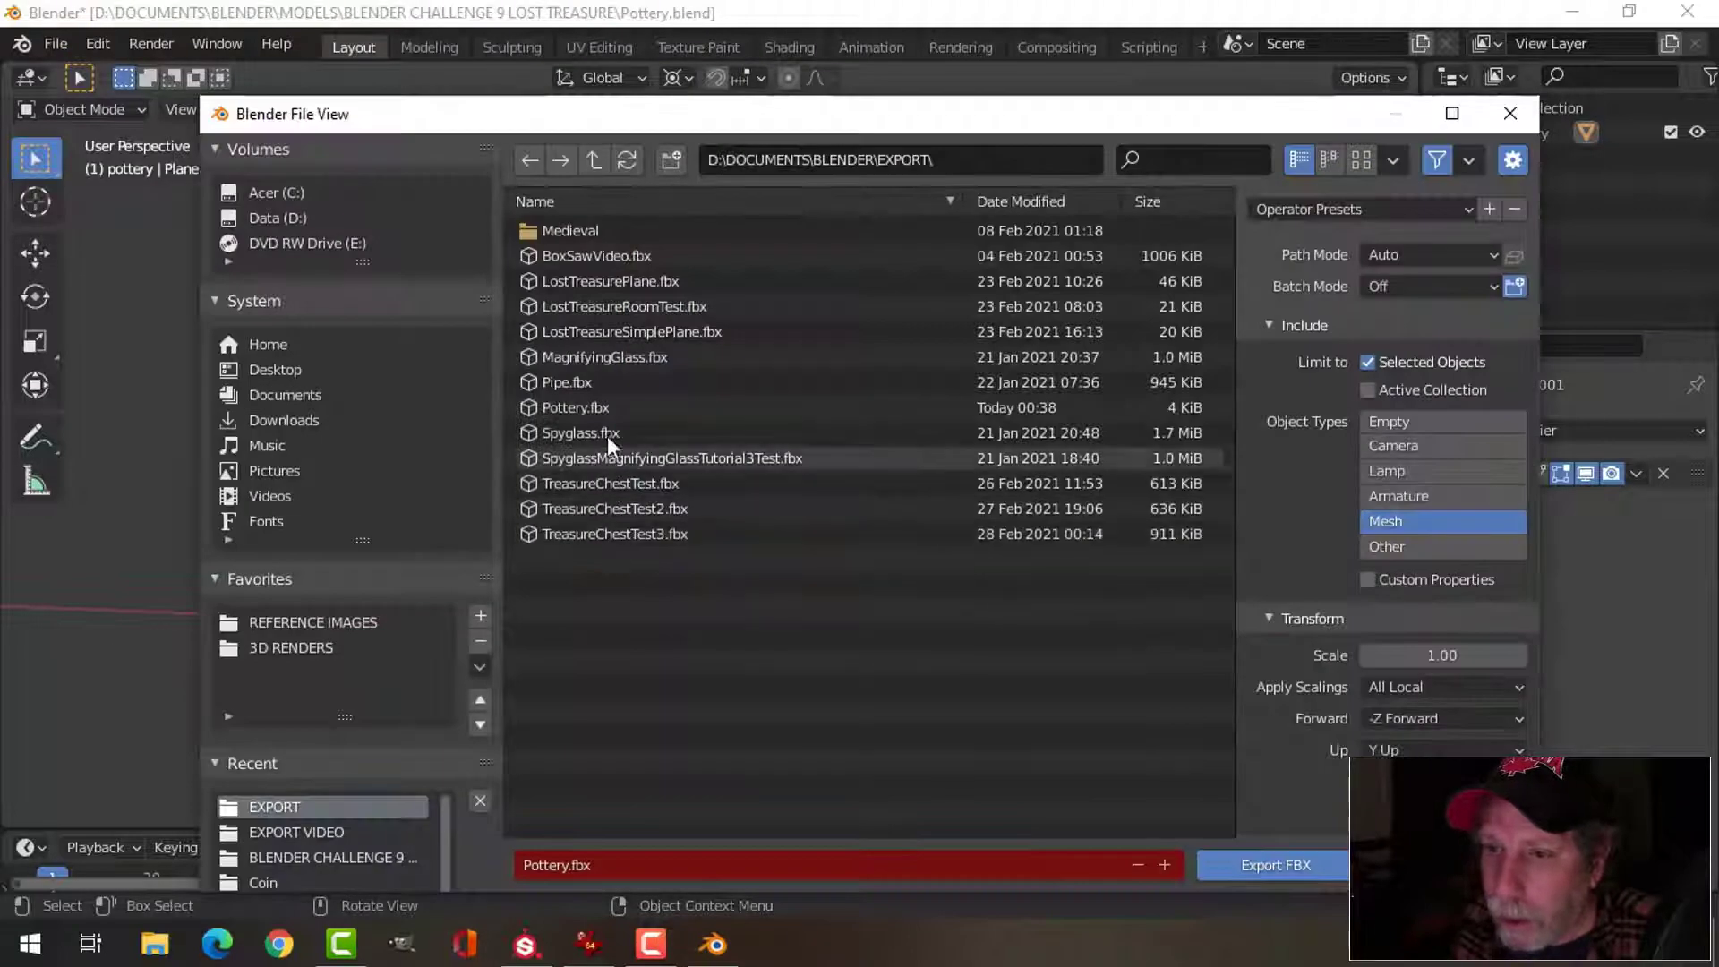
click(589, 405)
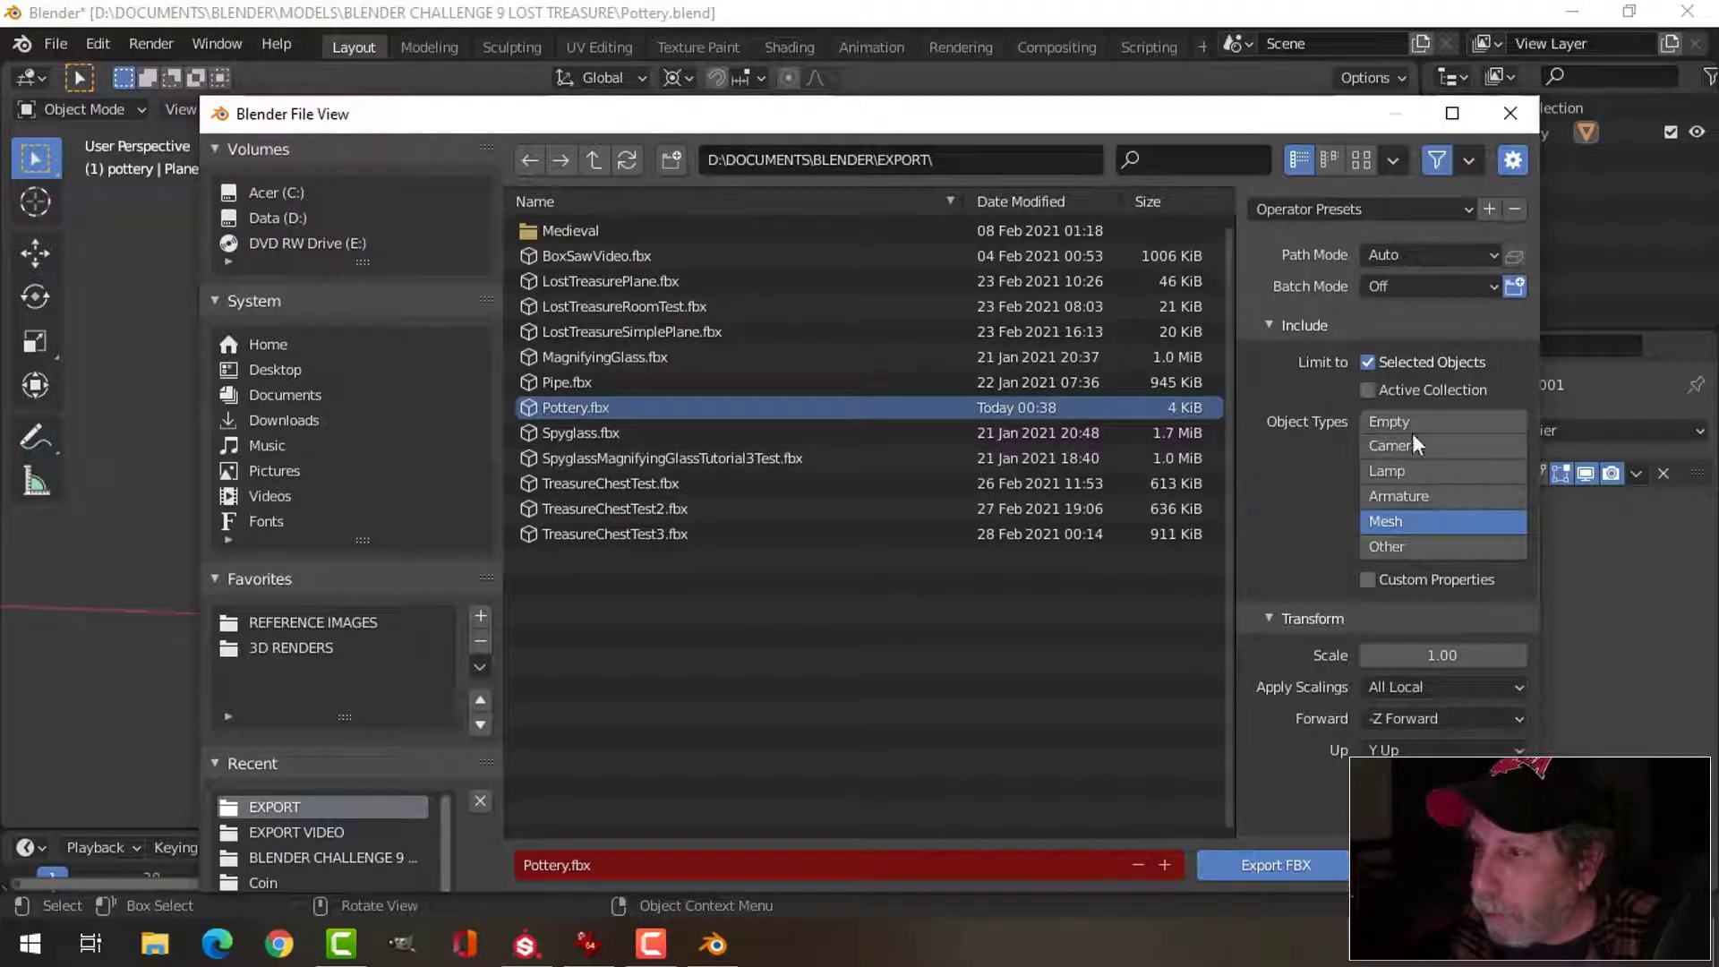
click(1307, 863)
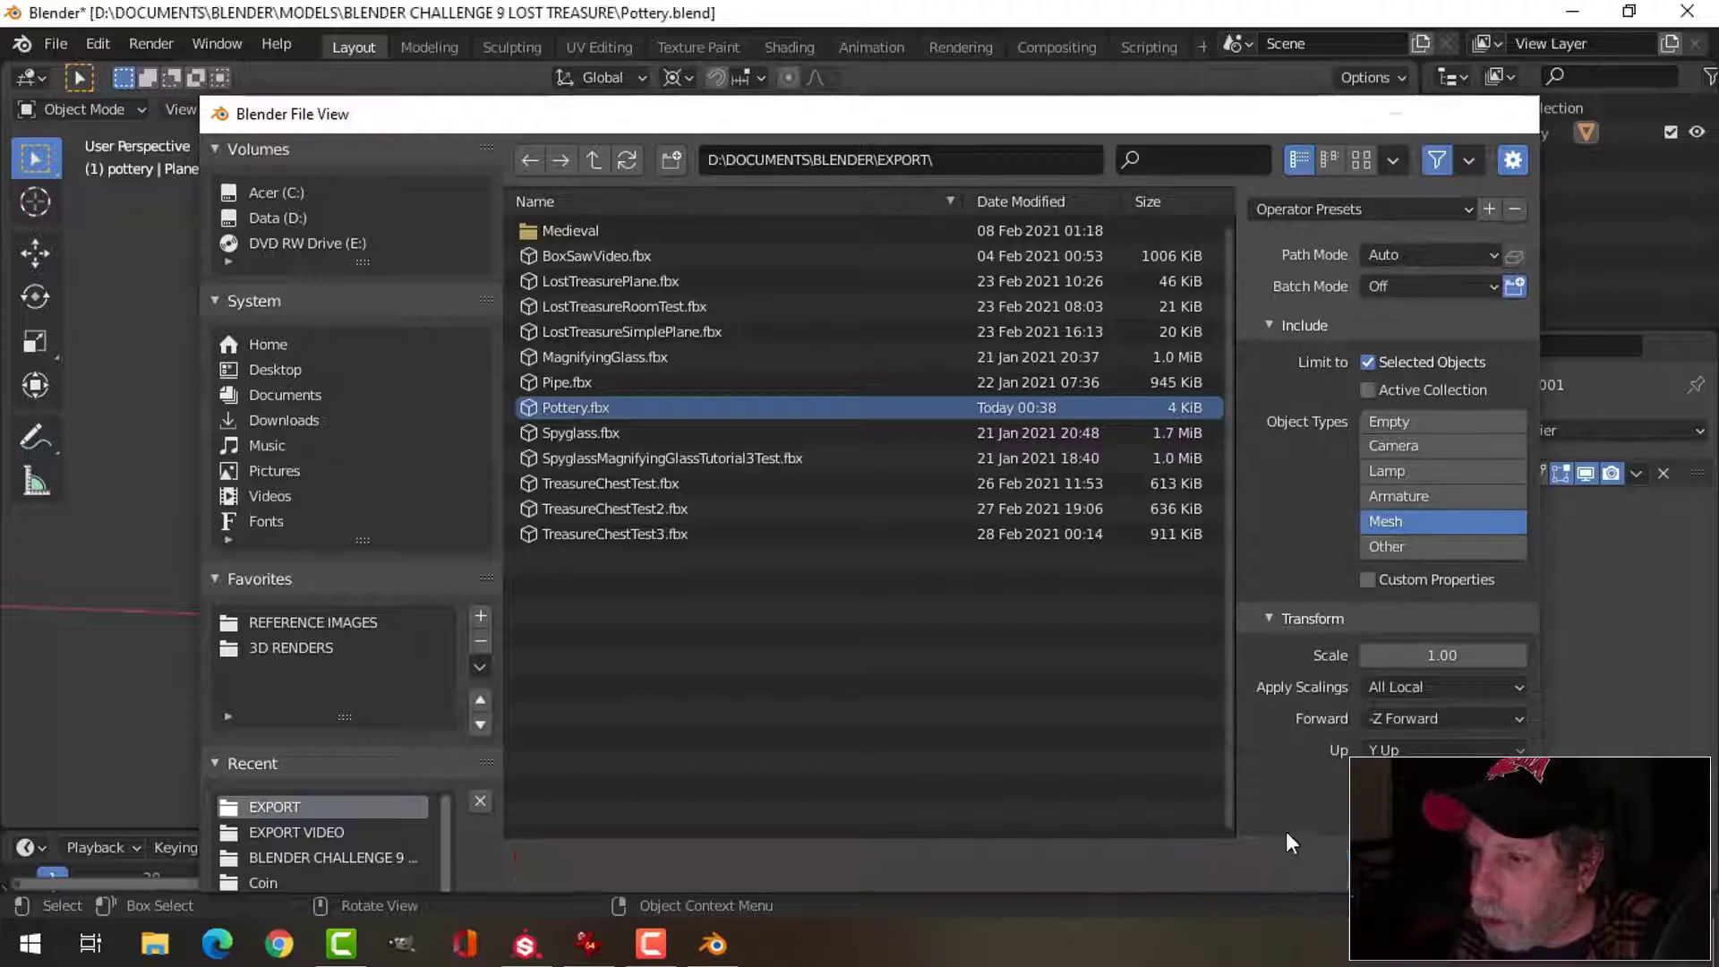
- Switch to Substance Painter and start a new project with a document resolution of 2048
click(528, 944)
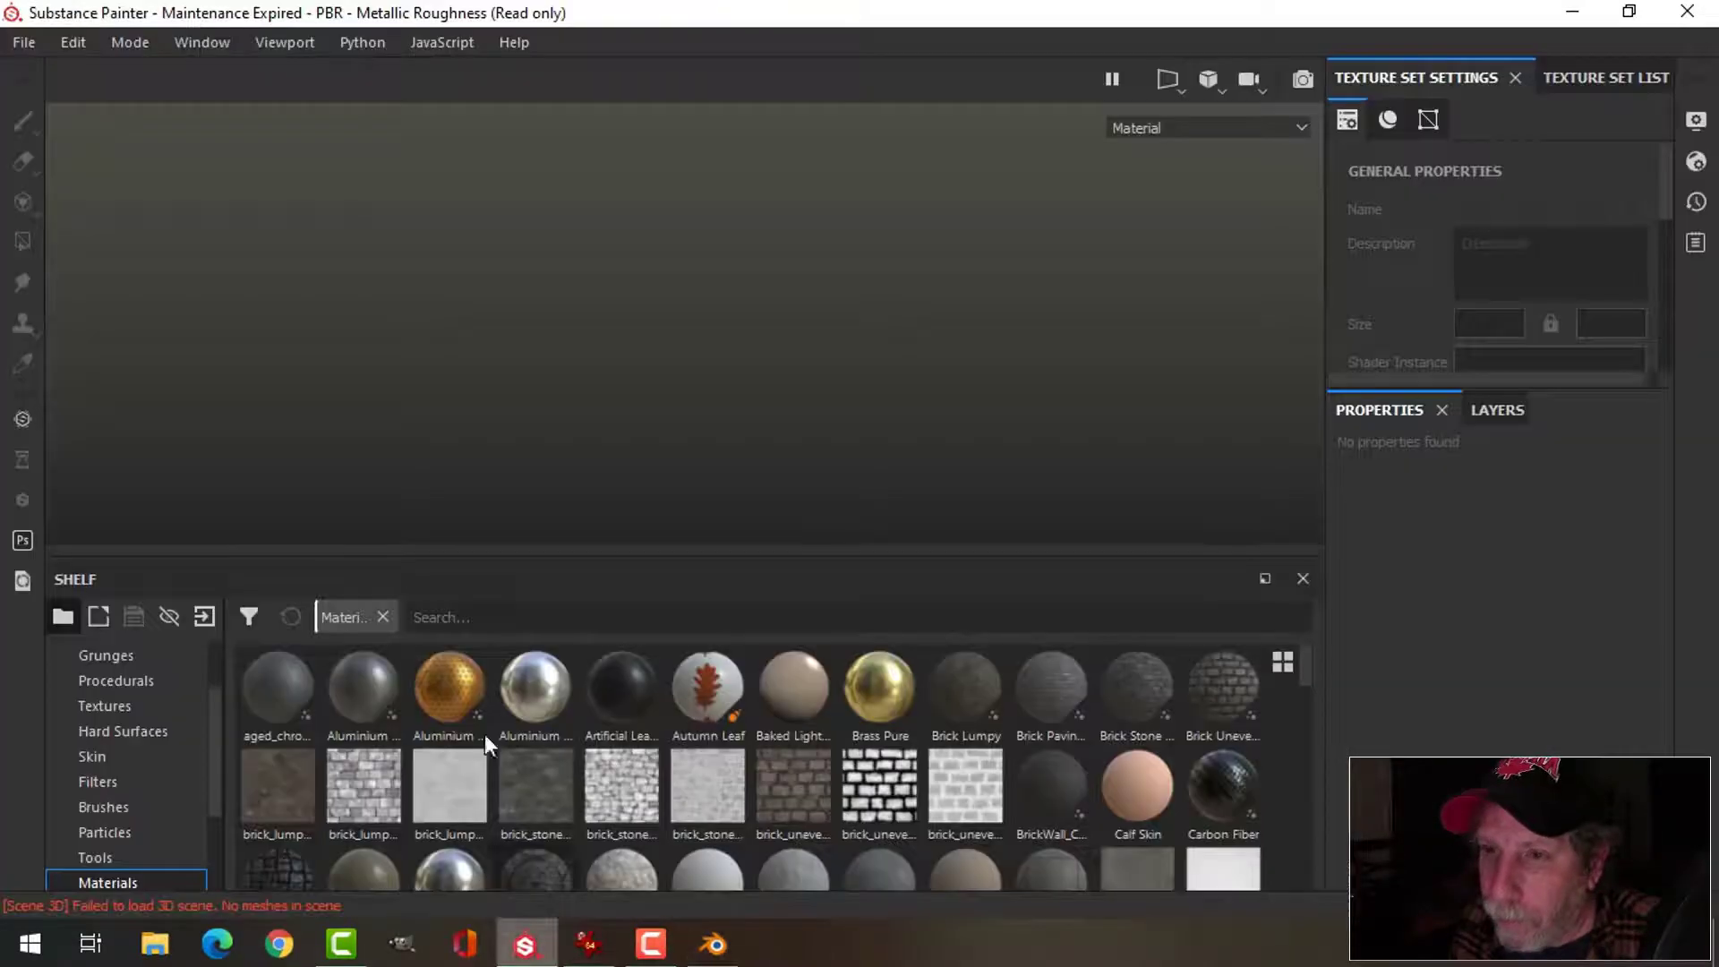
click(34, 45)
click(45, 72)
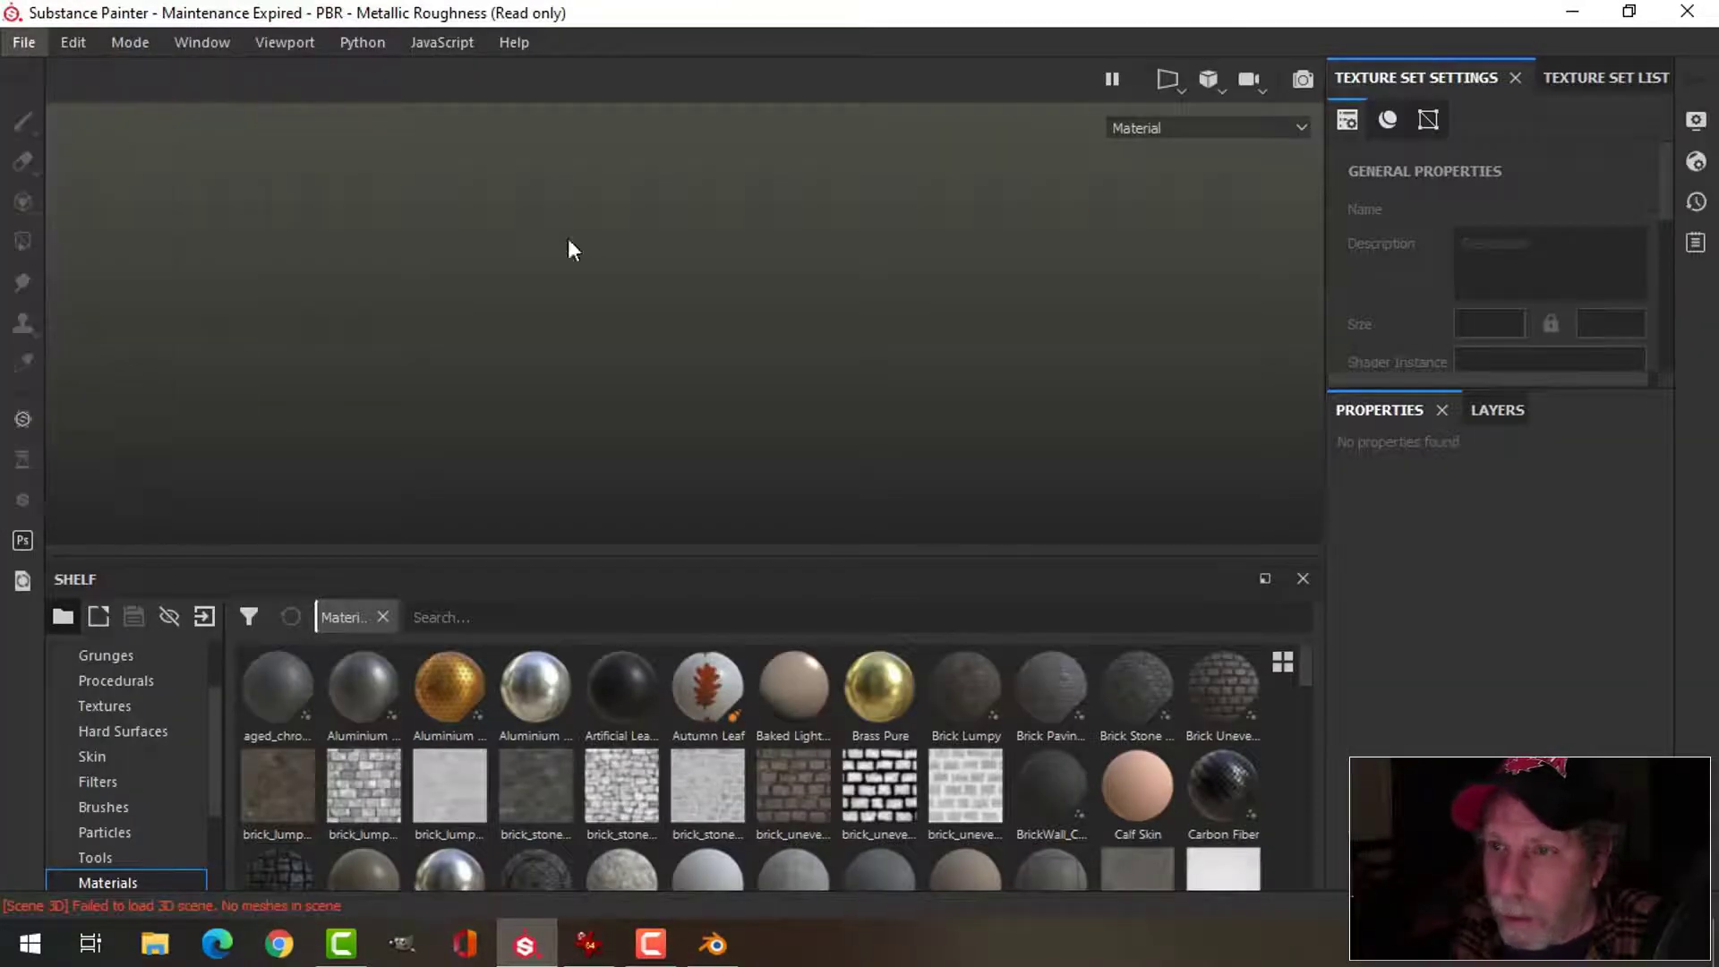
click(758, 191)
click(713, 282)
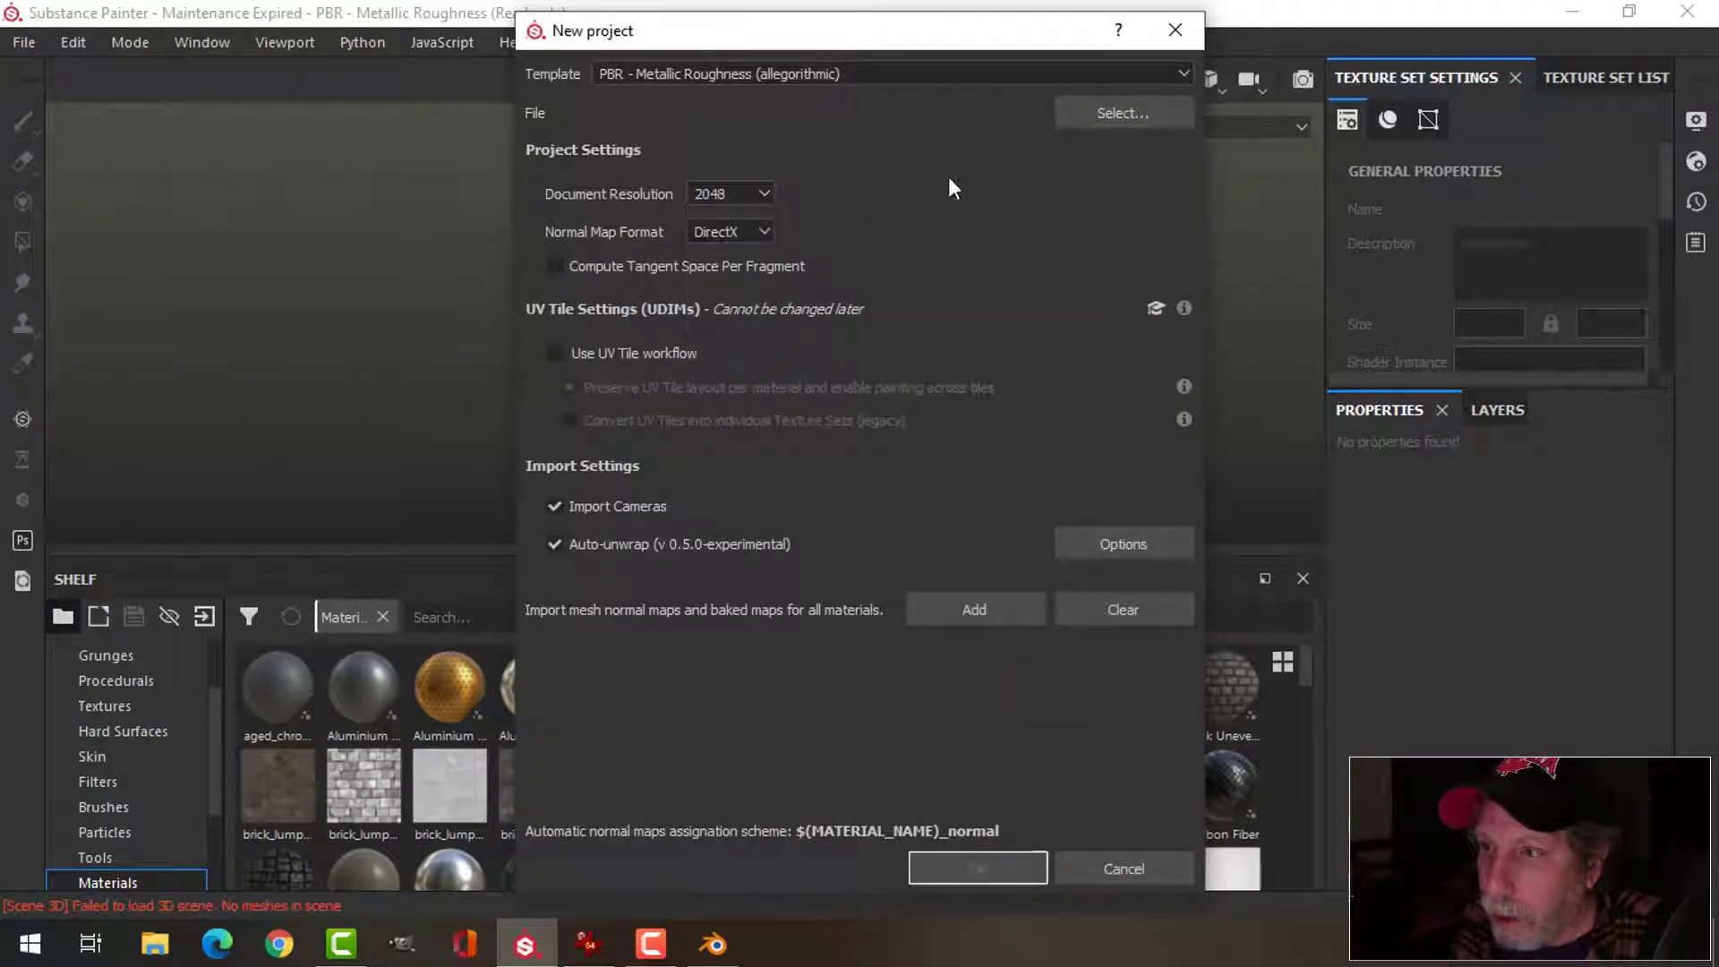
- Load Pottery.fbx as the mesh and create the project, discarding the changes to the previous one
click(1131, 113)
click(809, 419)
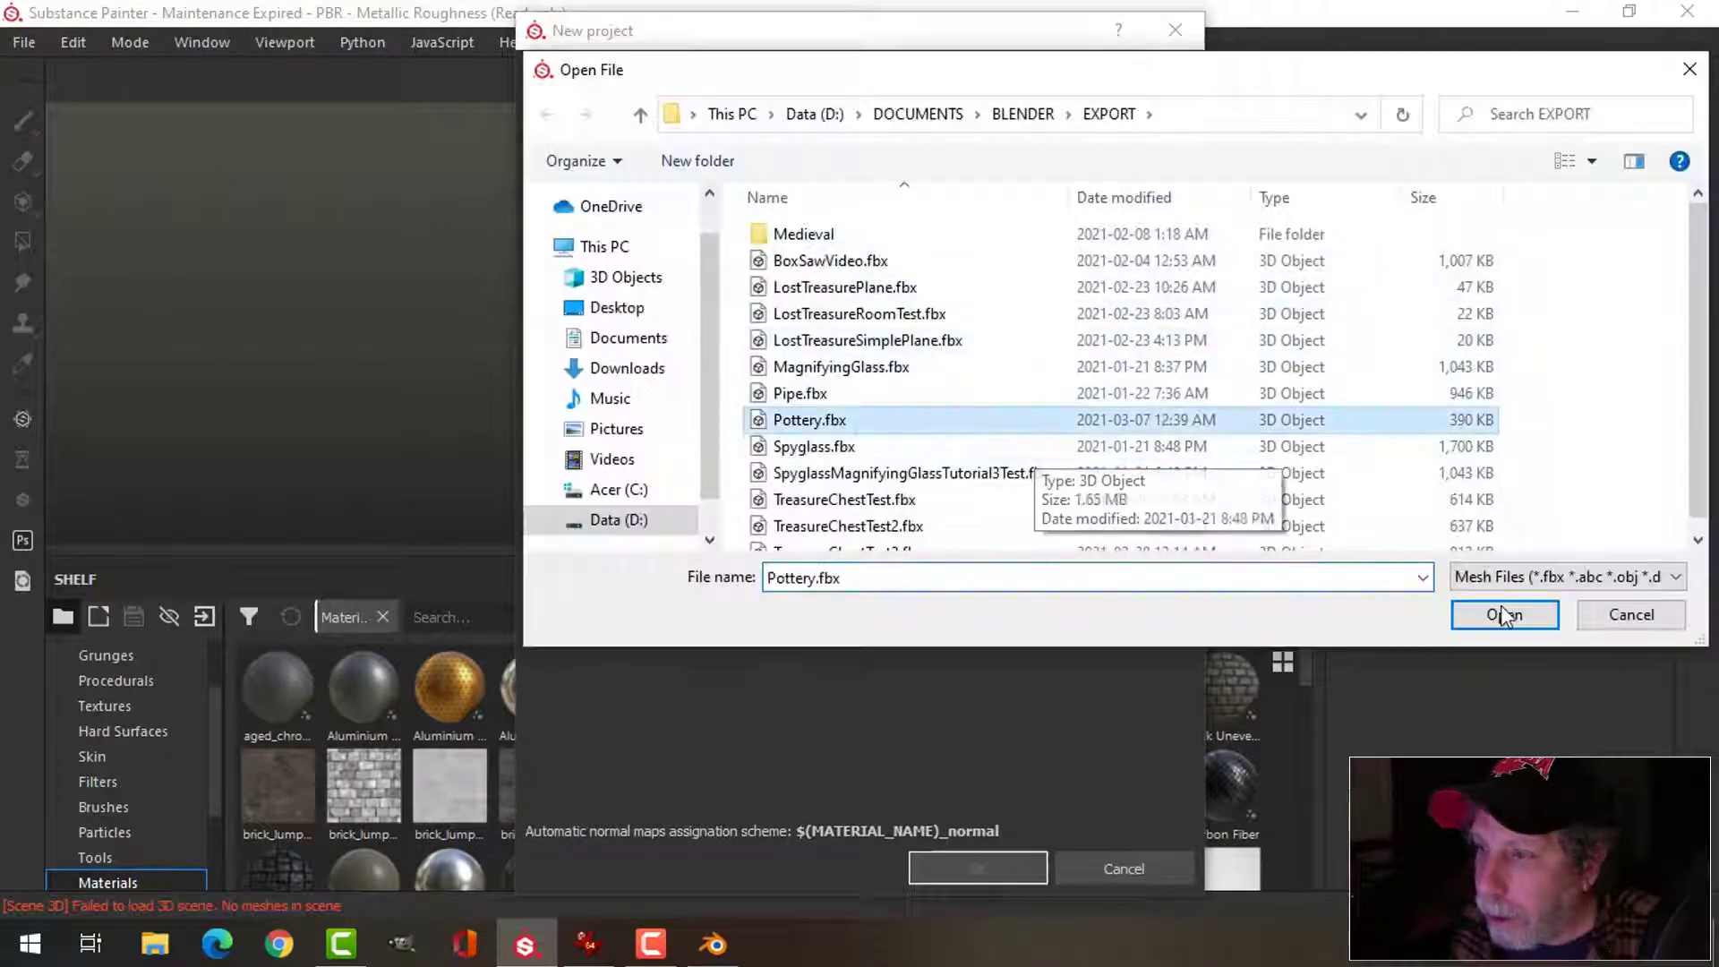
click(1502, 615)
click(1025, 869)
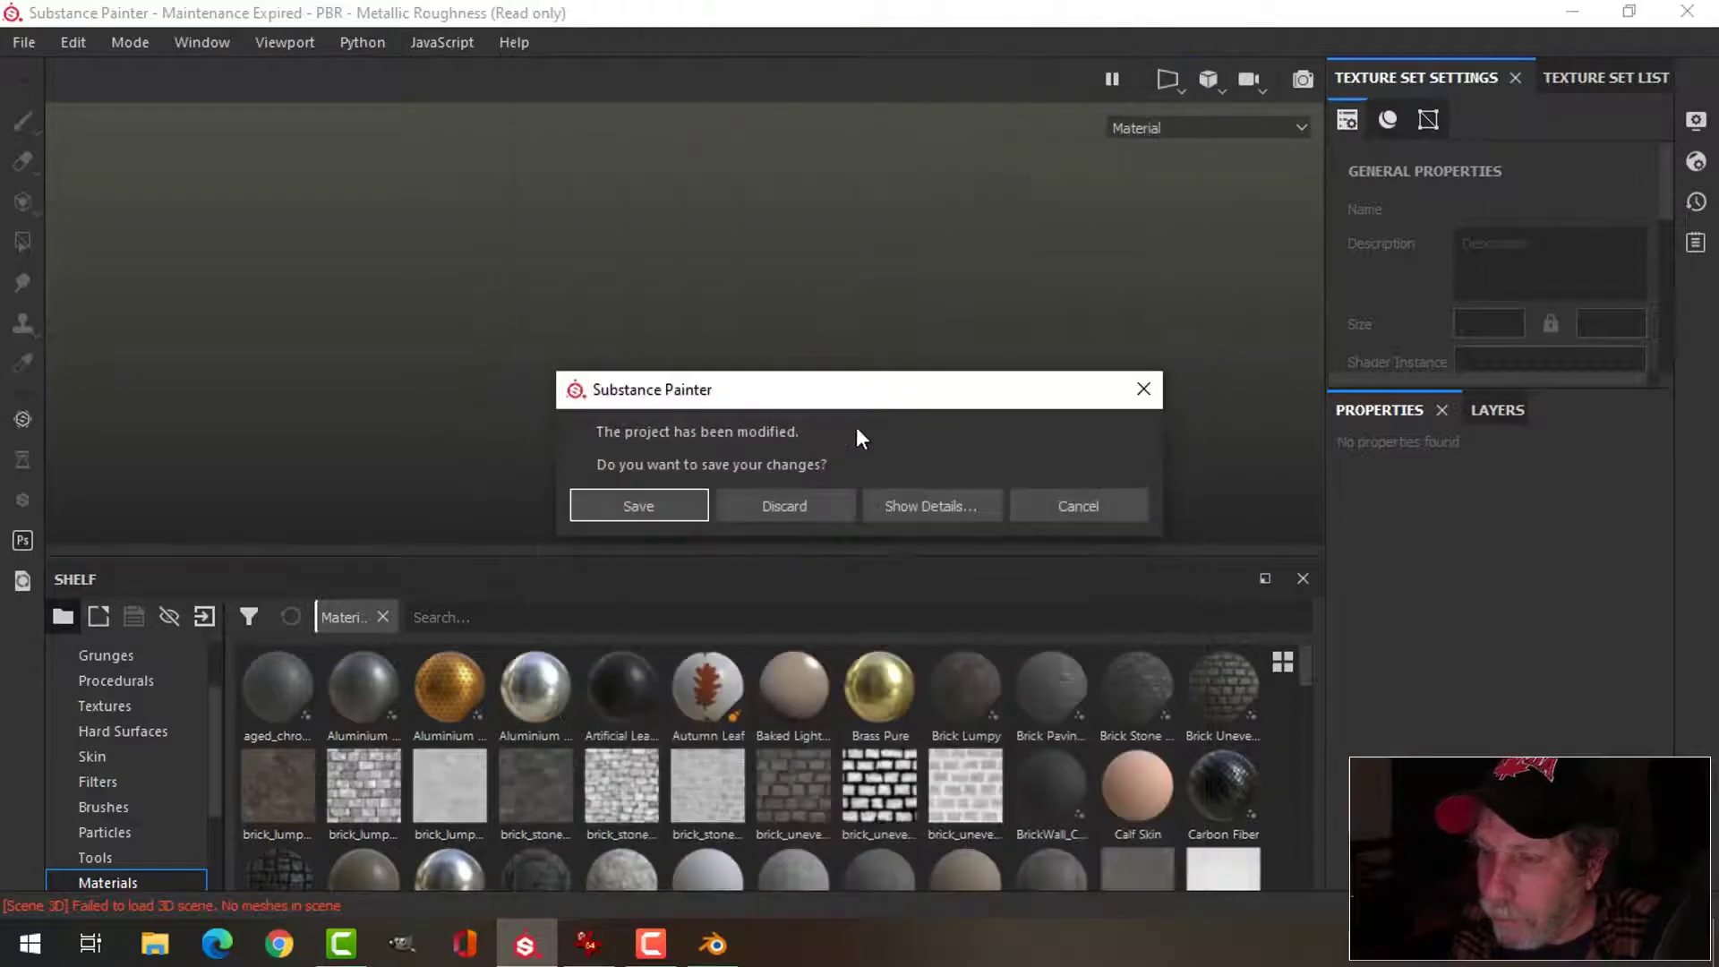
click(785, 507)
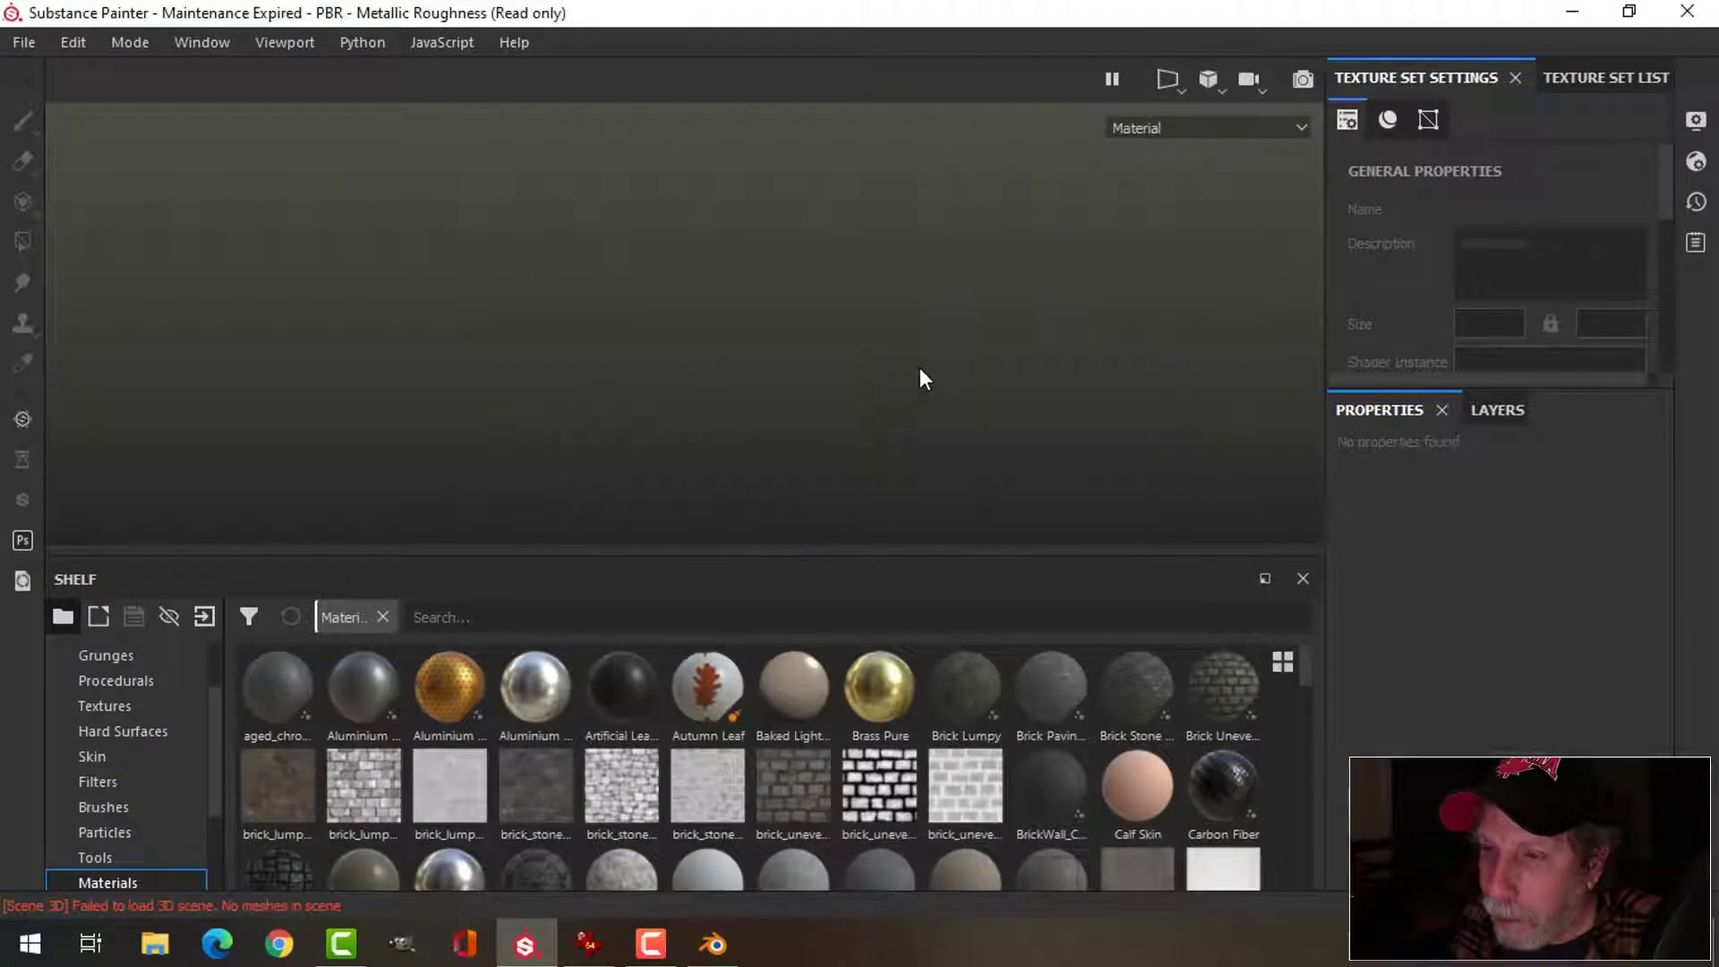
- Bake all the selected mesh maps for the vase at an output size of 2048
alt+drag(913, 365, 864, 280)
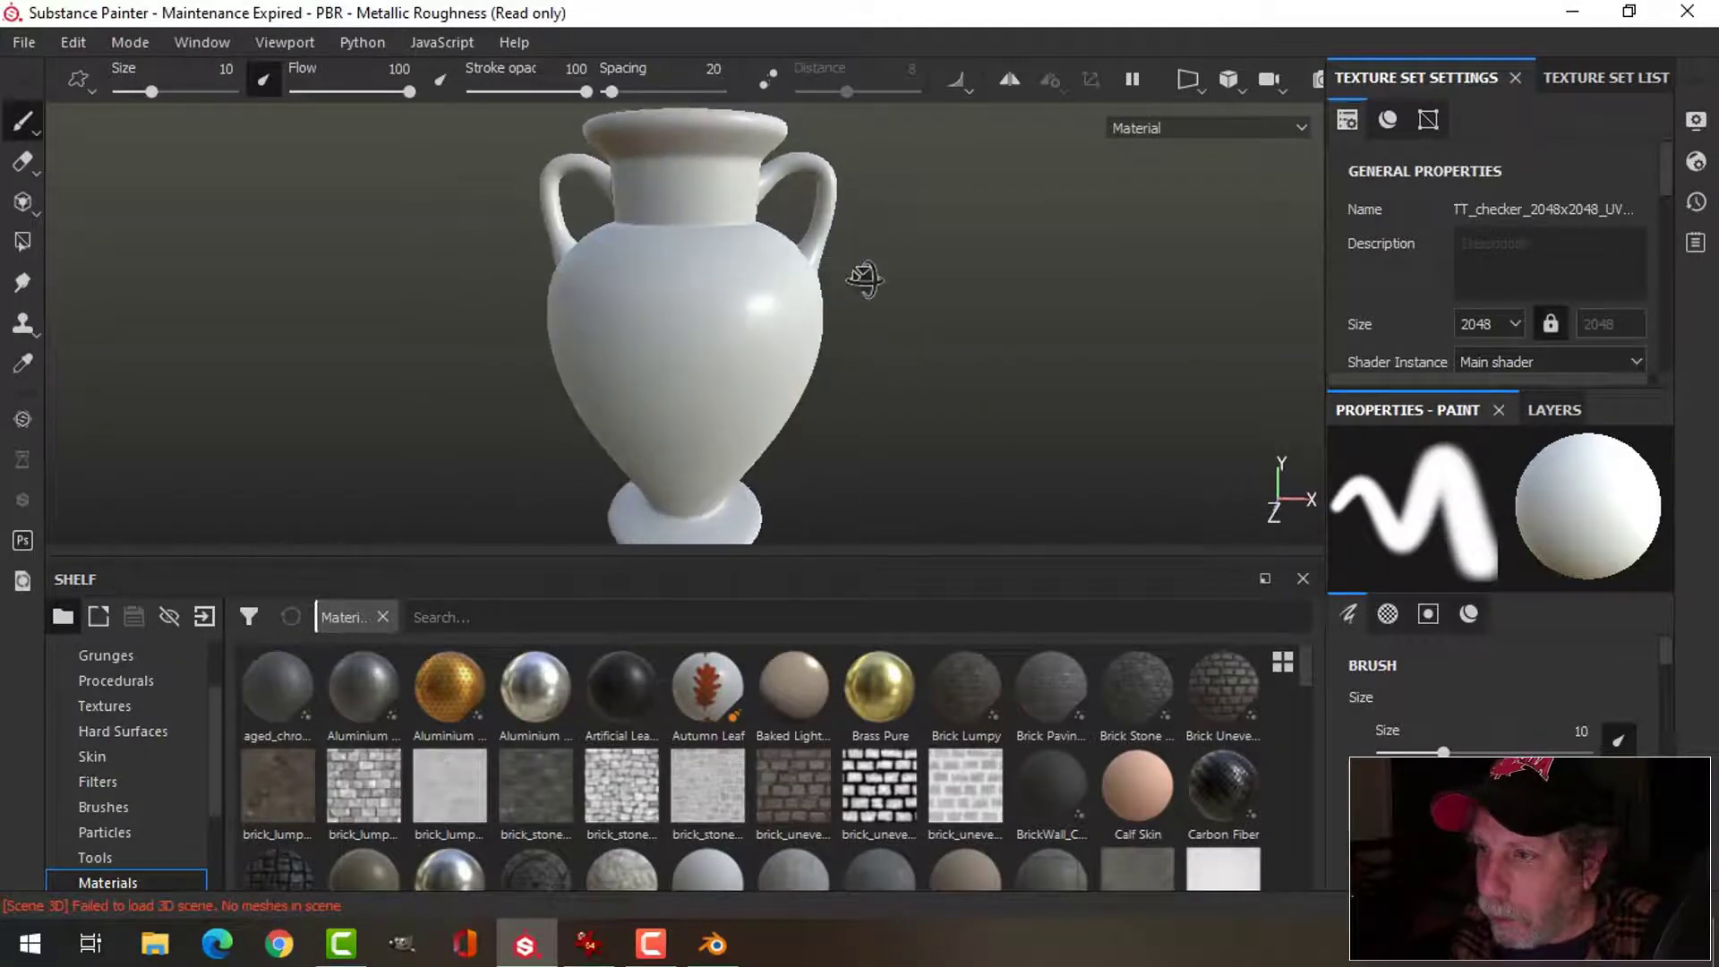
click(1568, 77)
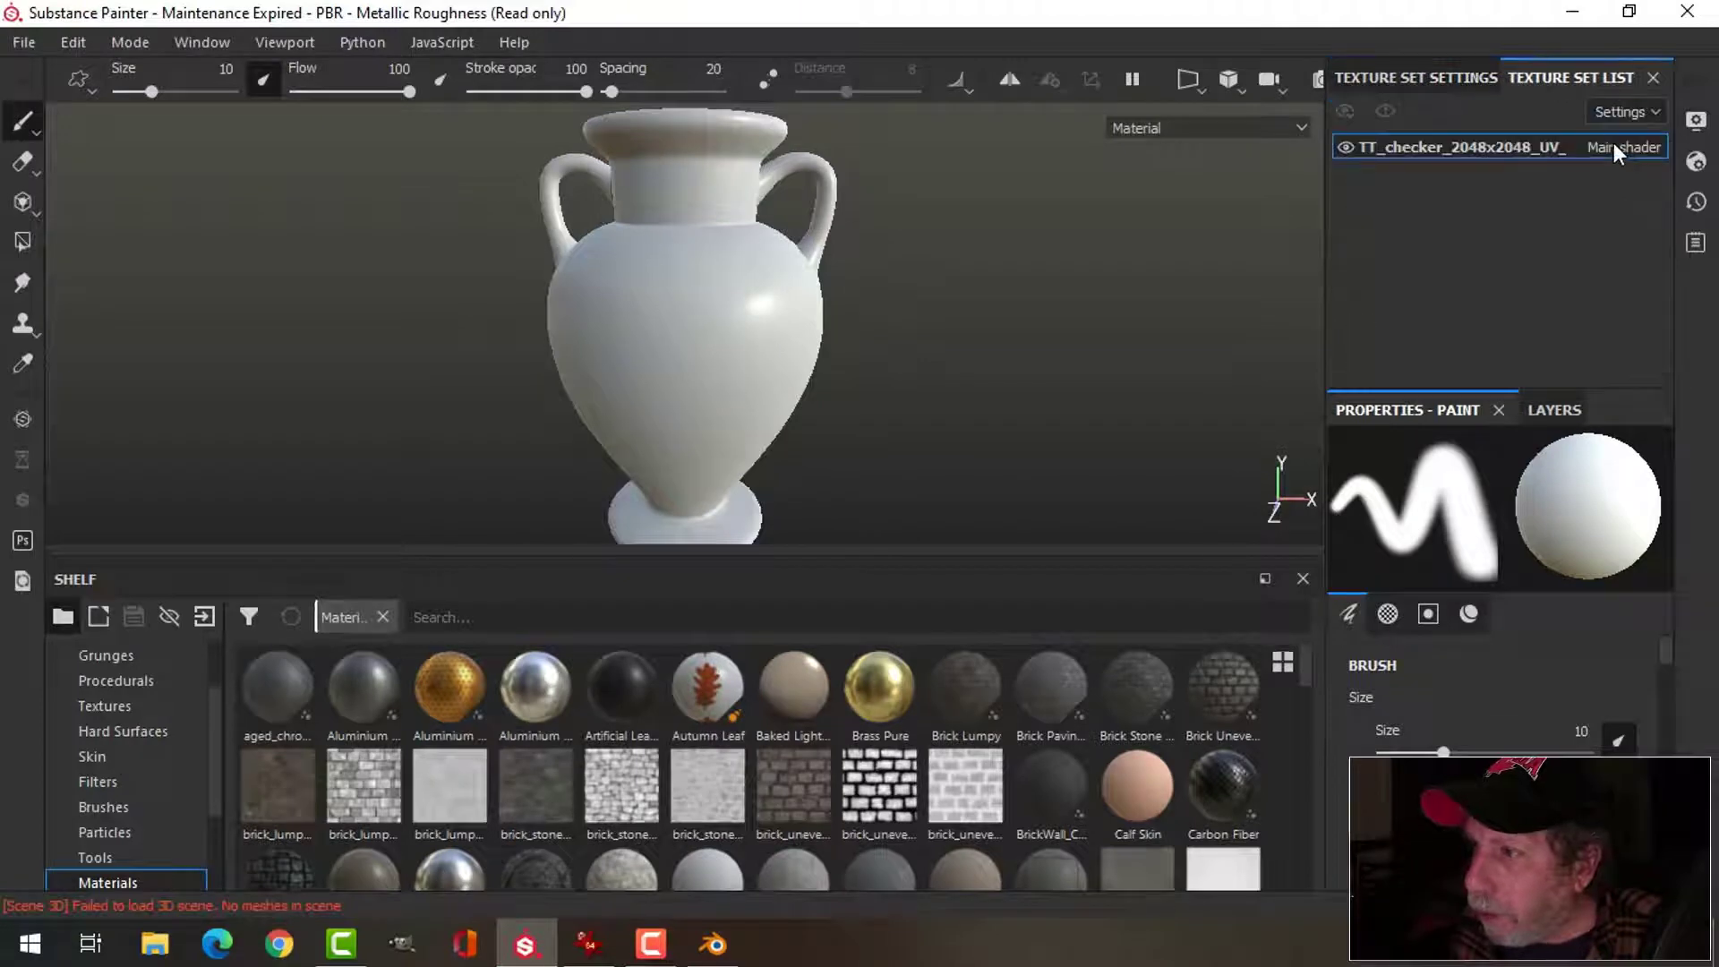
click(1454, 79)
drag(1667, 170, 1671, 307)
click(1603, 287)
click(895, 120)
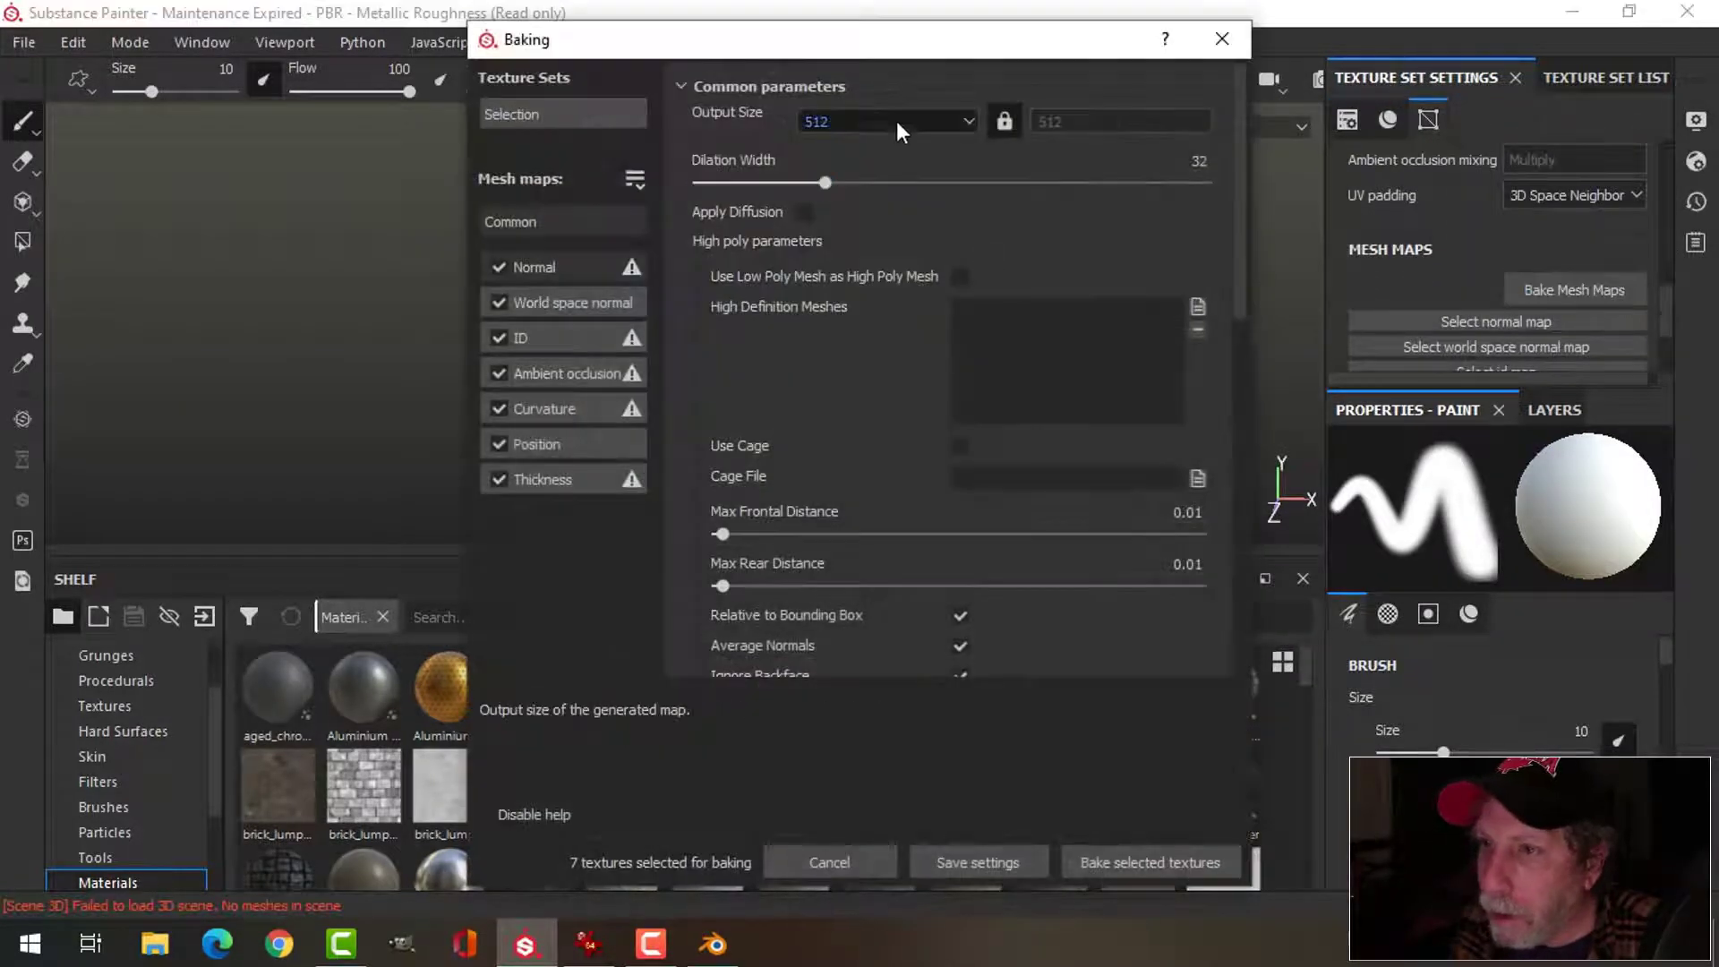
click(846, 241)
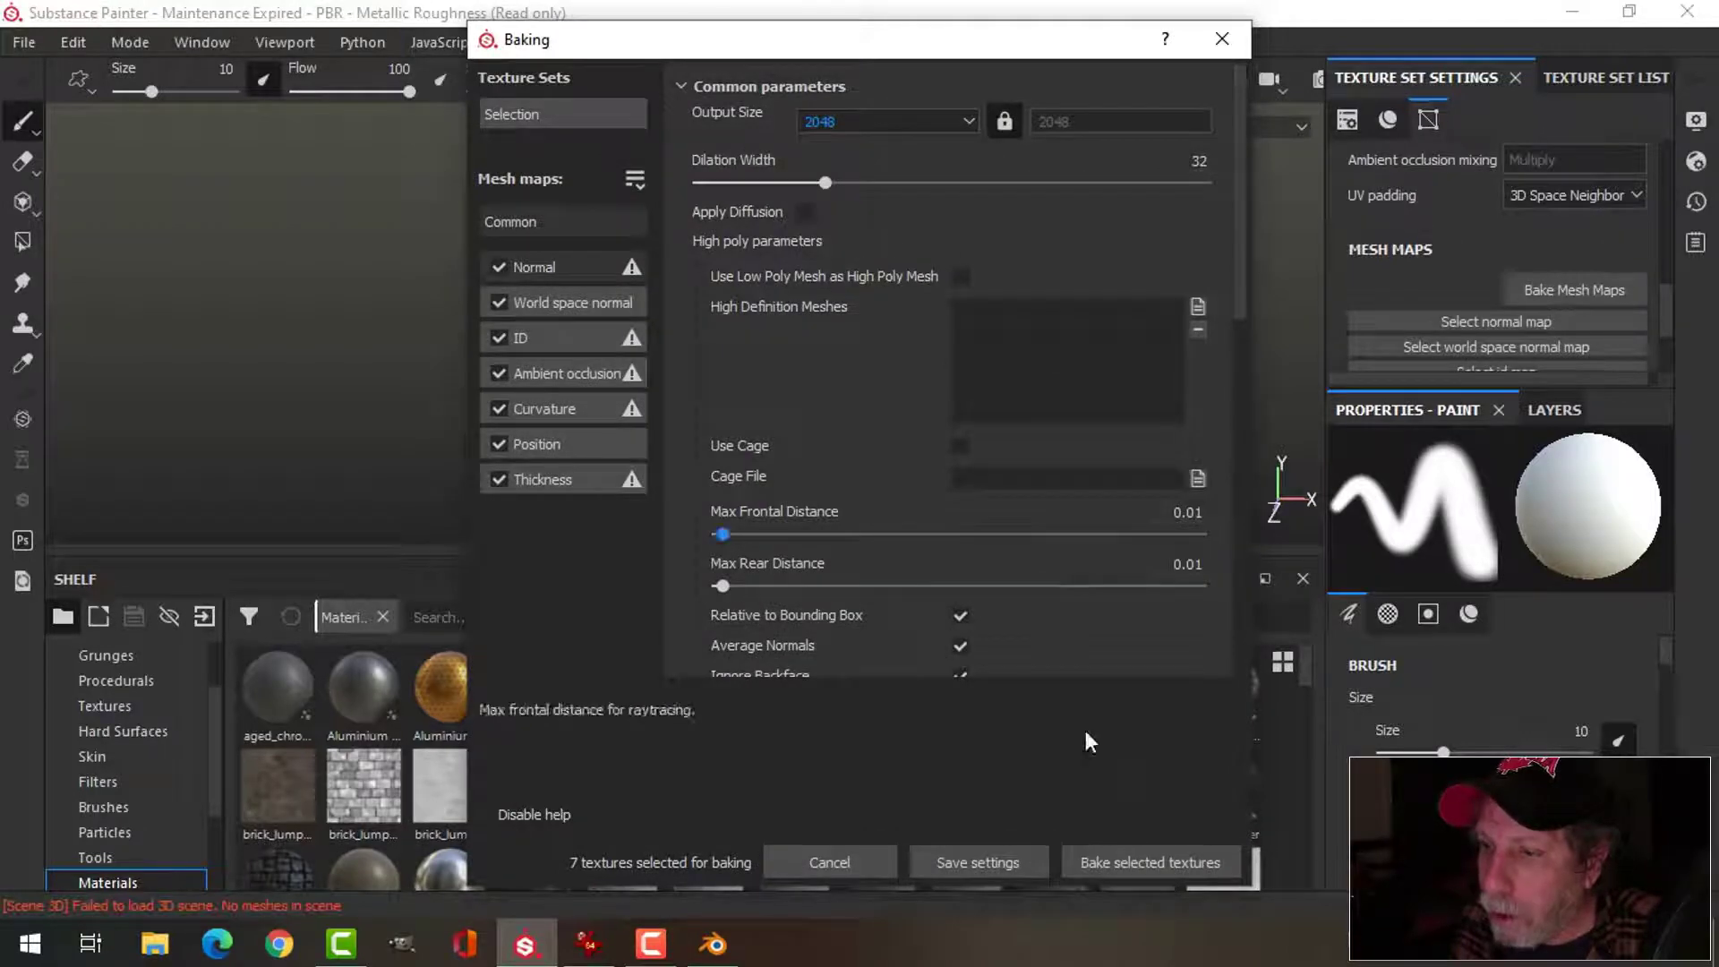
click(1111, 862)
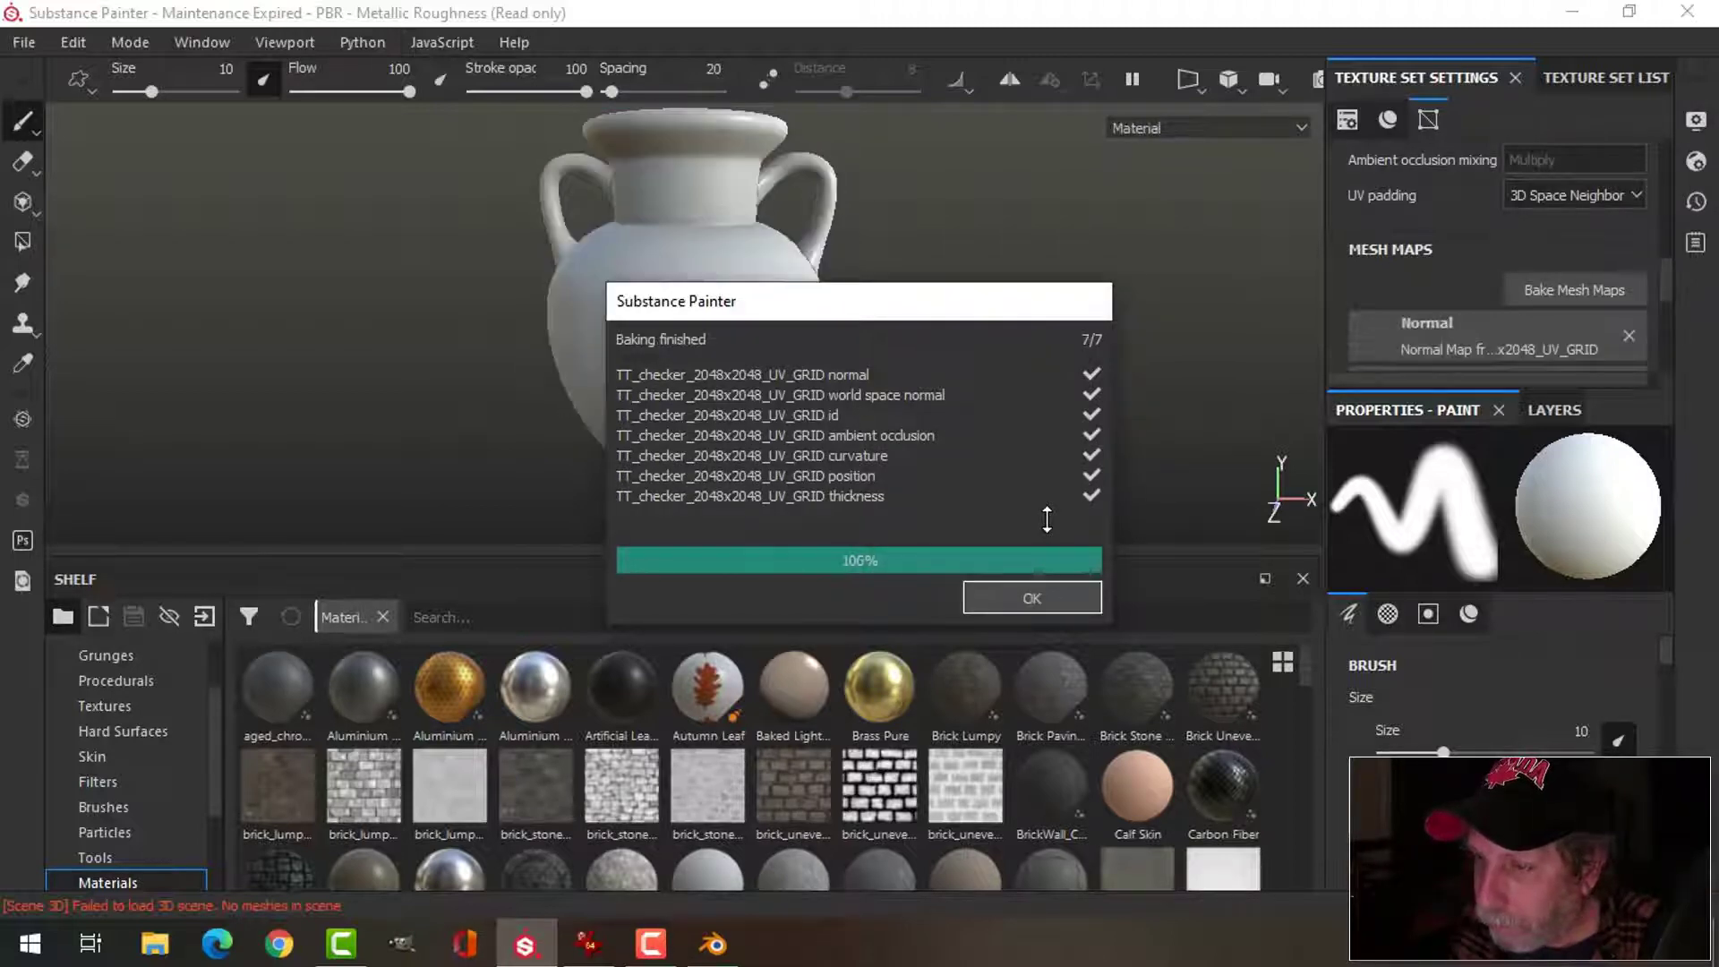
click(1053, 597)
- Delete the default Layer 1 from the vase's layer stack
alt+drag(1101, 307, 1070, 277)
scroll(954, 376, down, 3)
alt+middle_drag(802, 350, 844, 322)
alt+drag(845, 323, 895, 368)
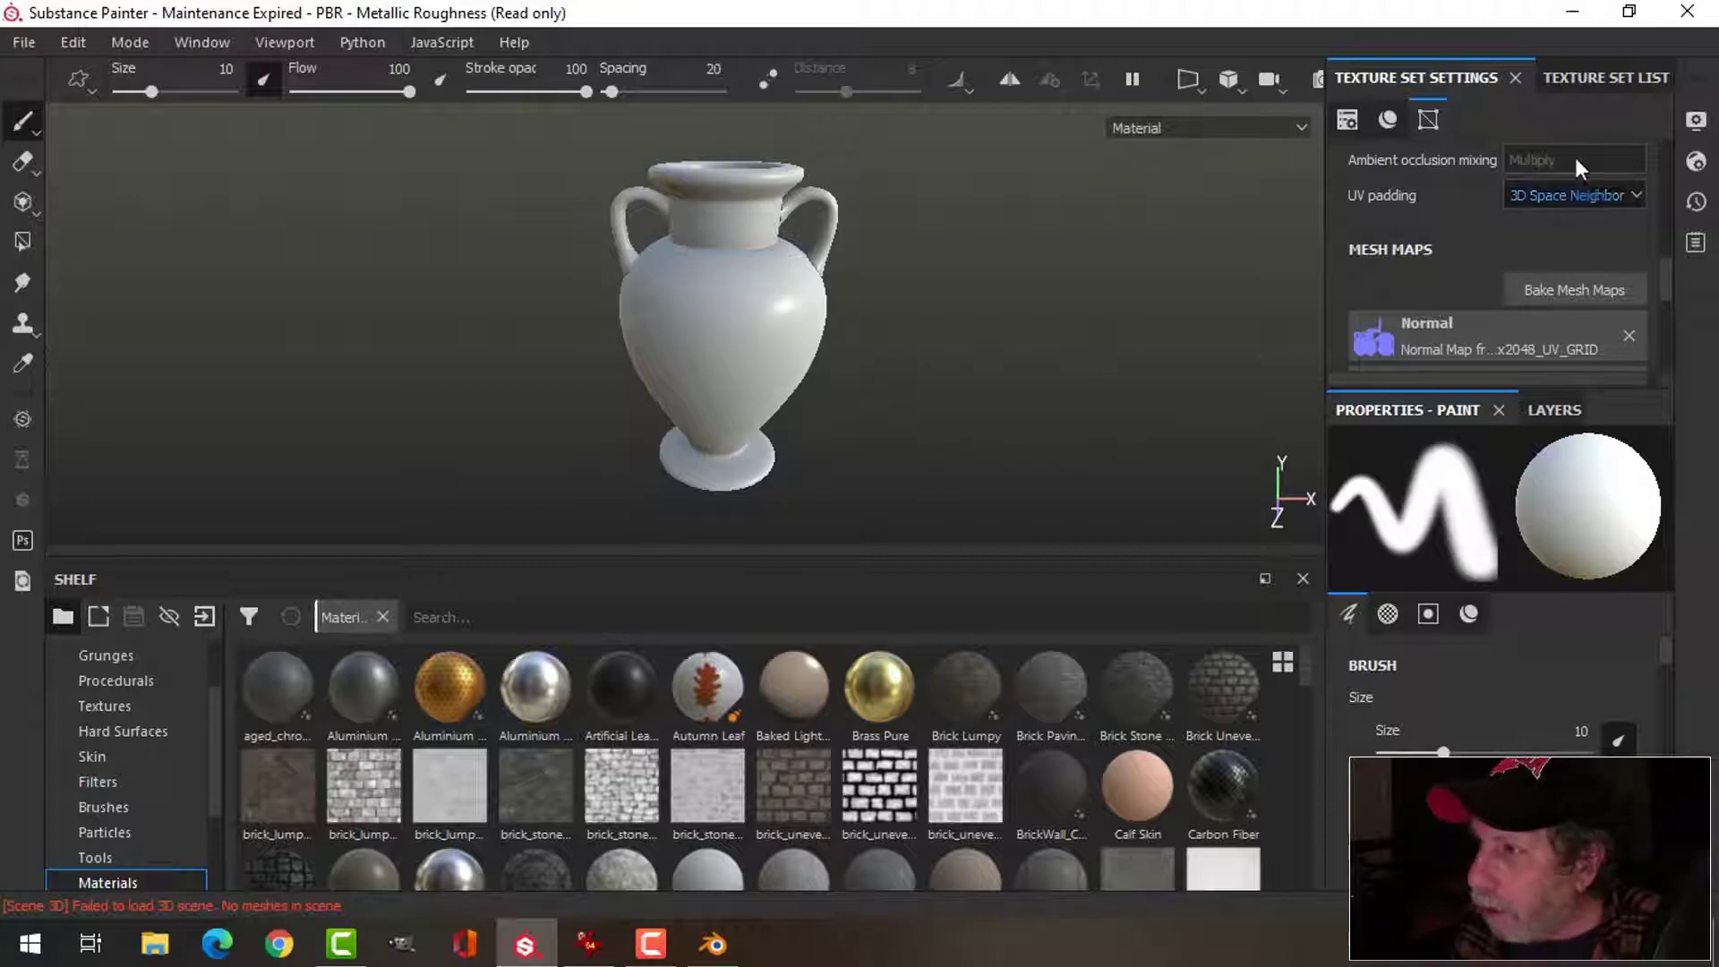
click(1587, 77)
click(1553, 410)
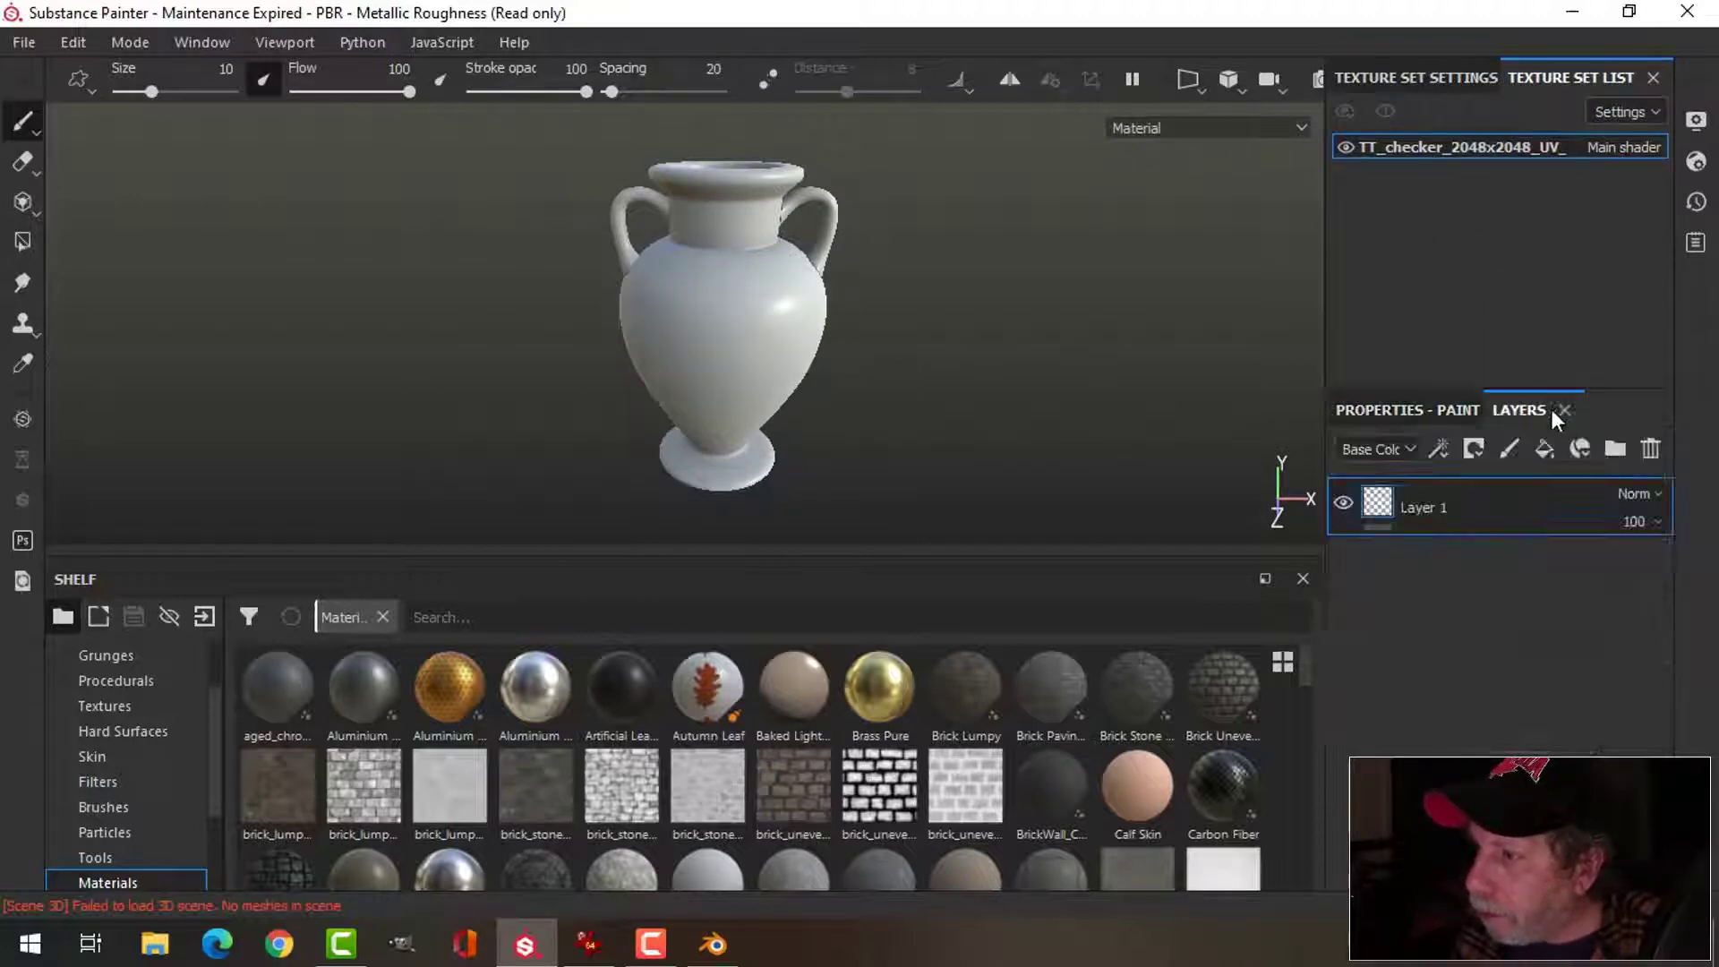
click(1653, 447)
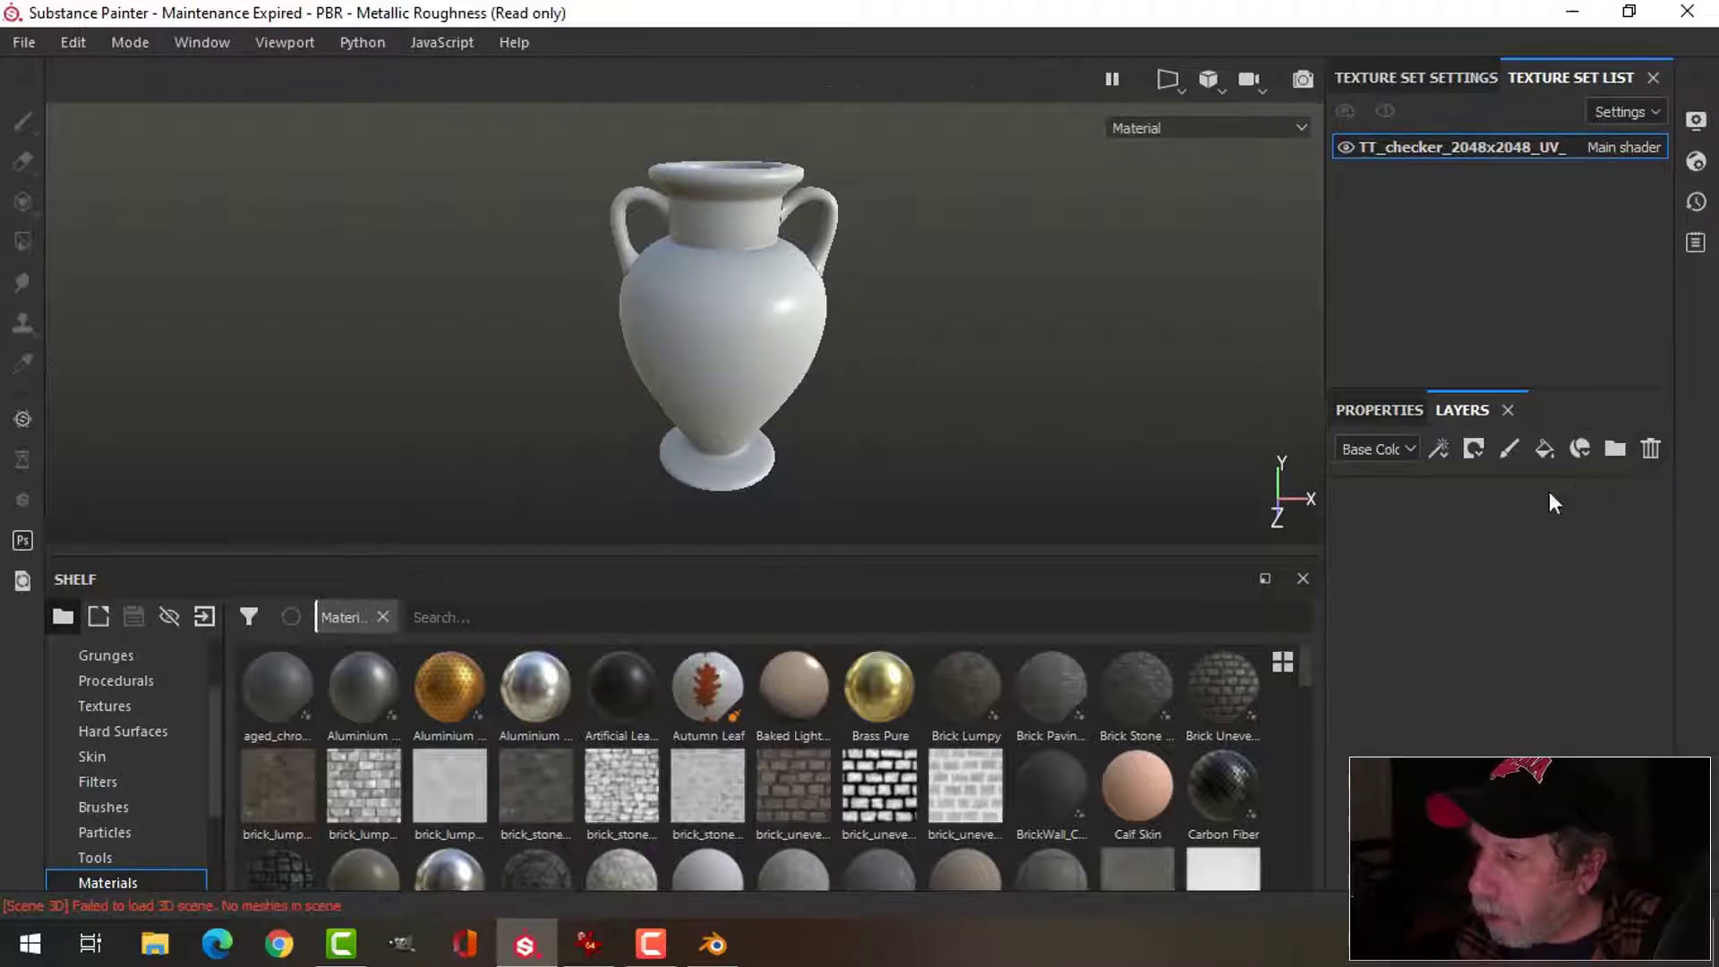
- Search the smart materials for "po" and add PotteryStone to the vase's layer stack
scroll(213, 729, down, 2)
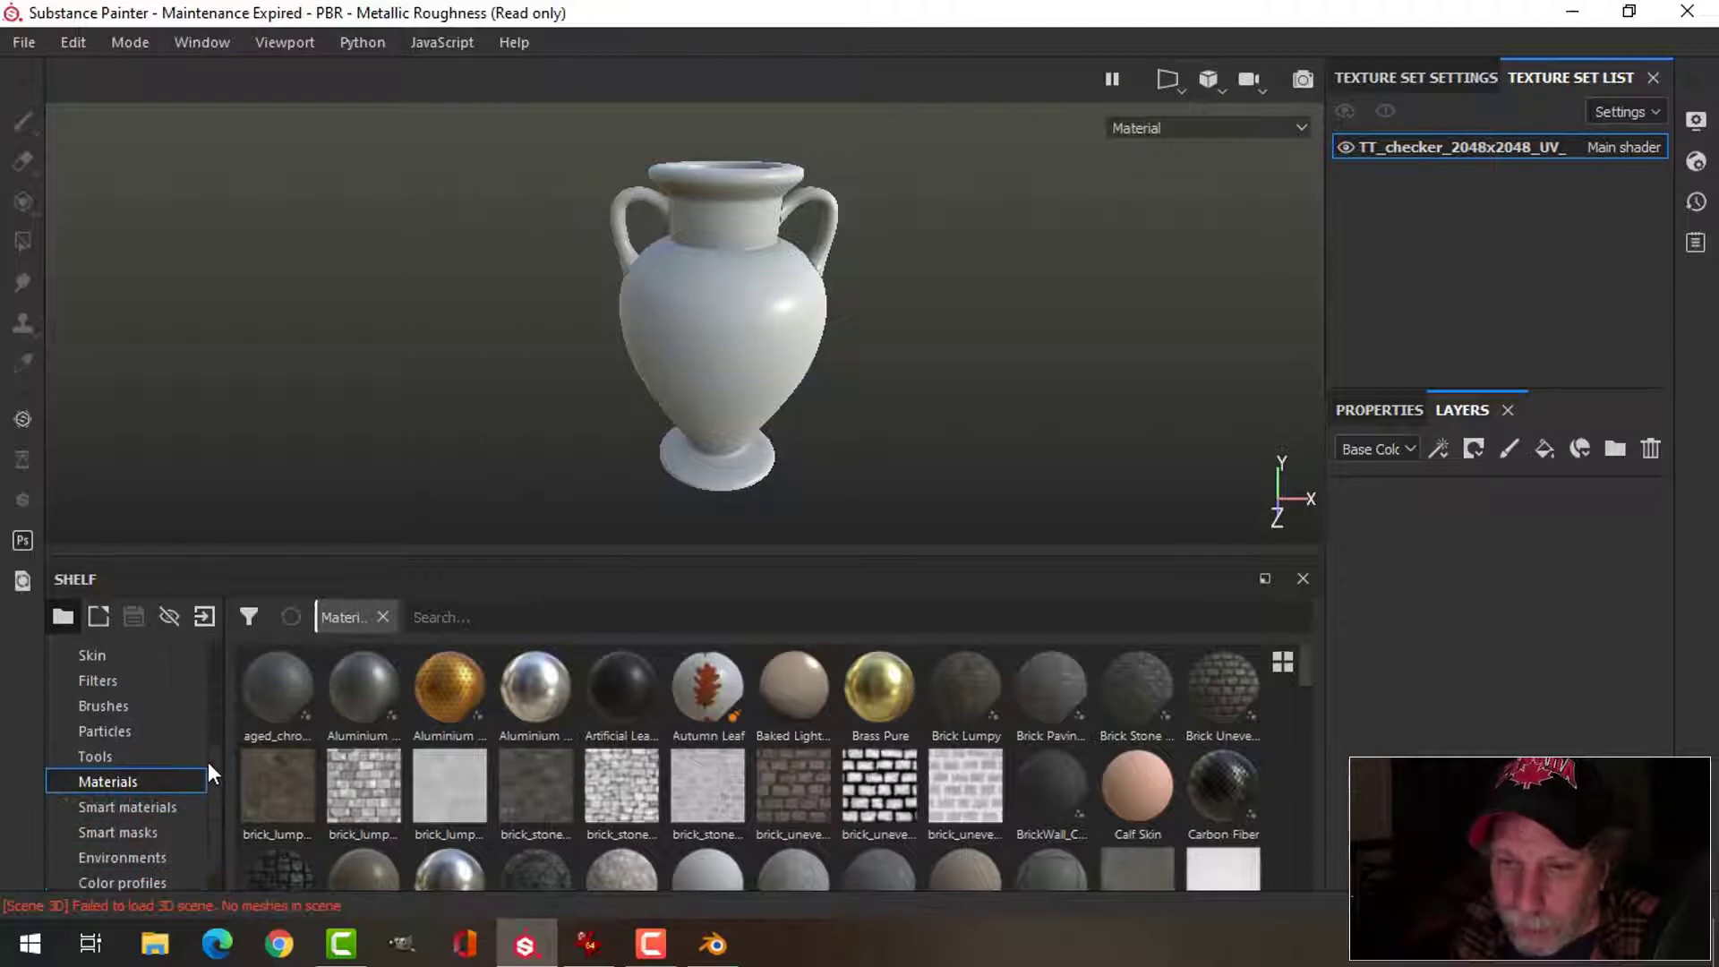
key(Down)
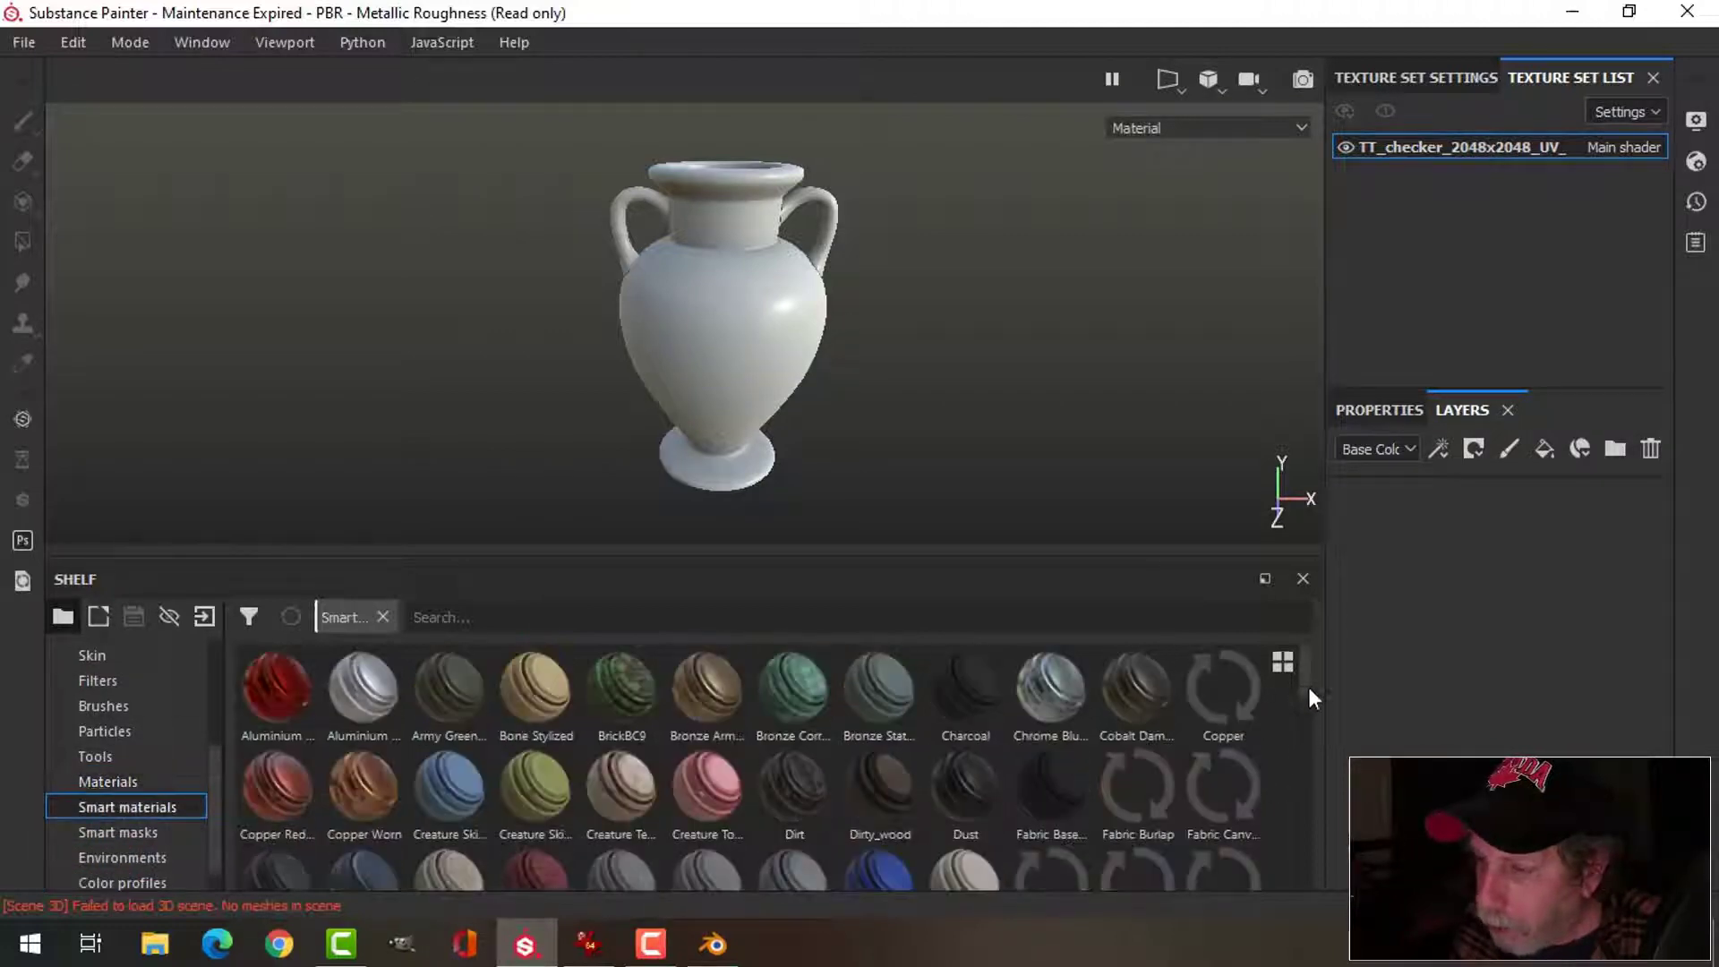
click(567, 617)
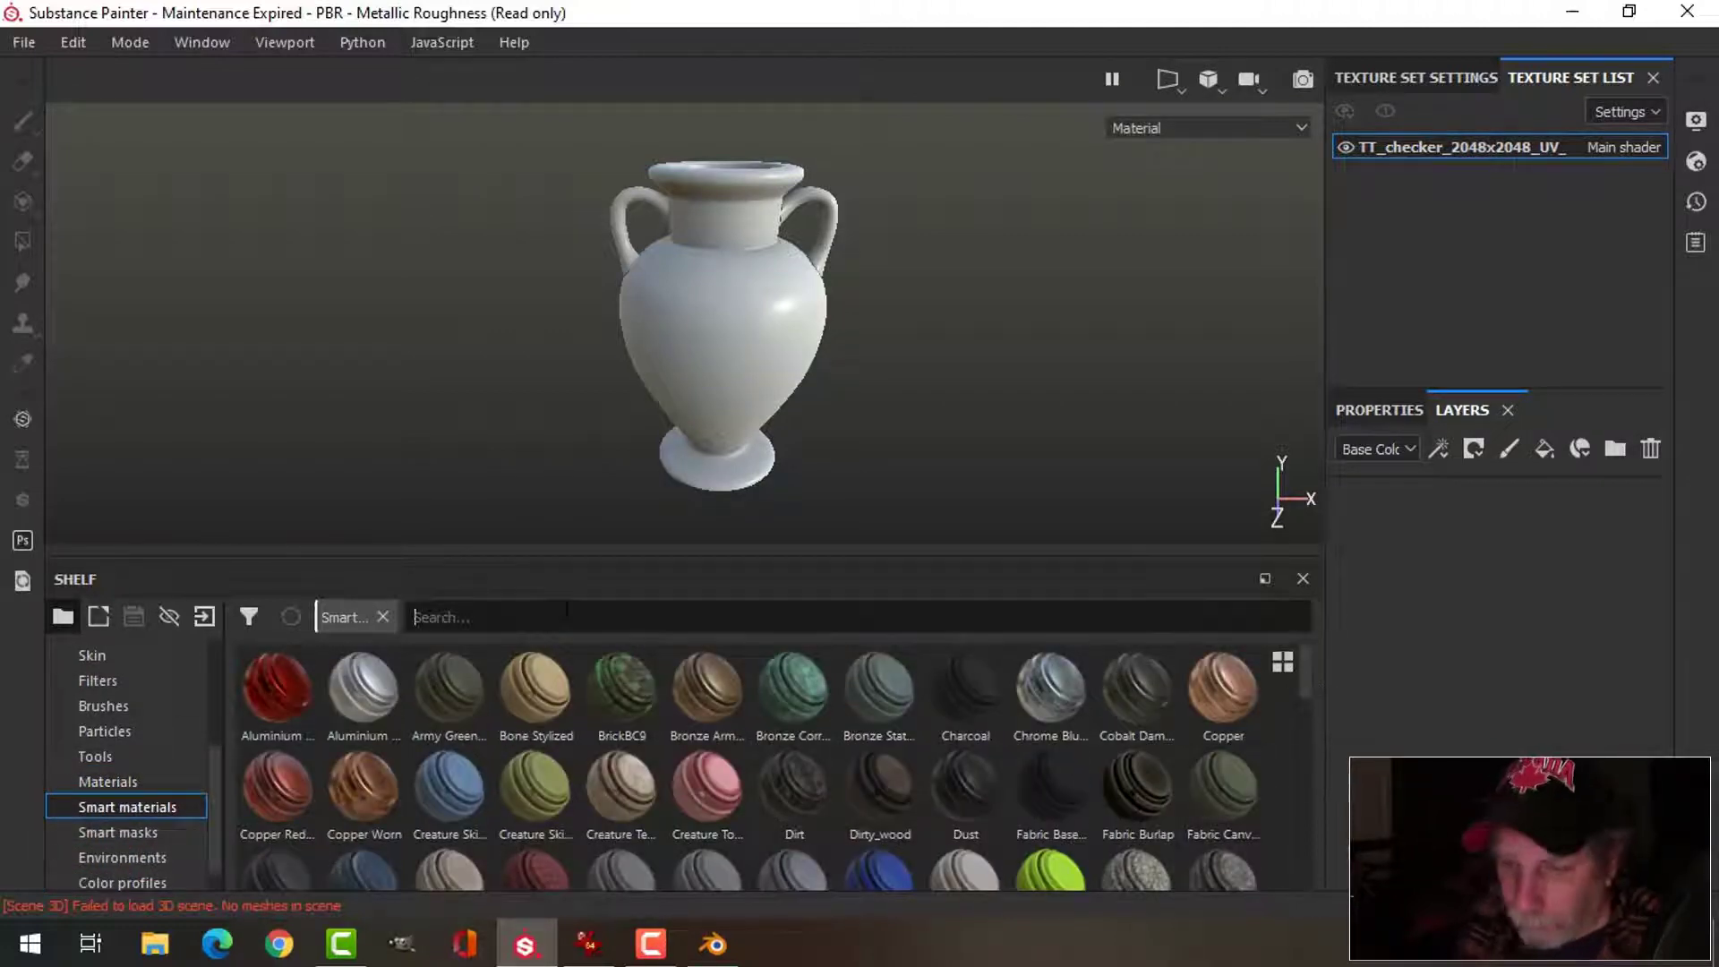
text(po)
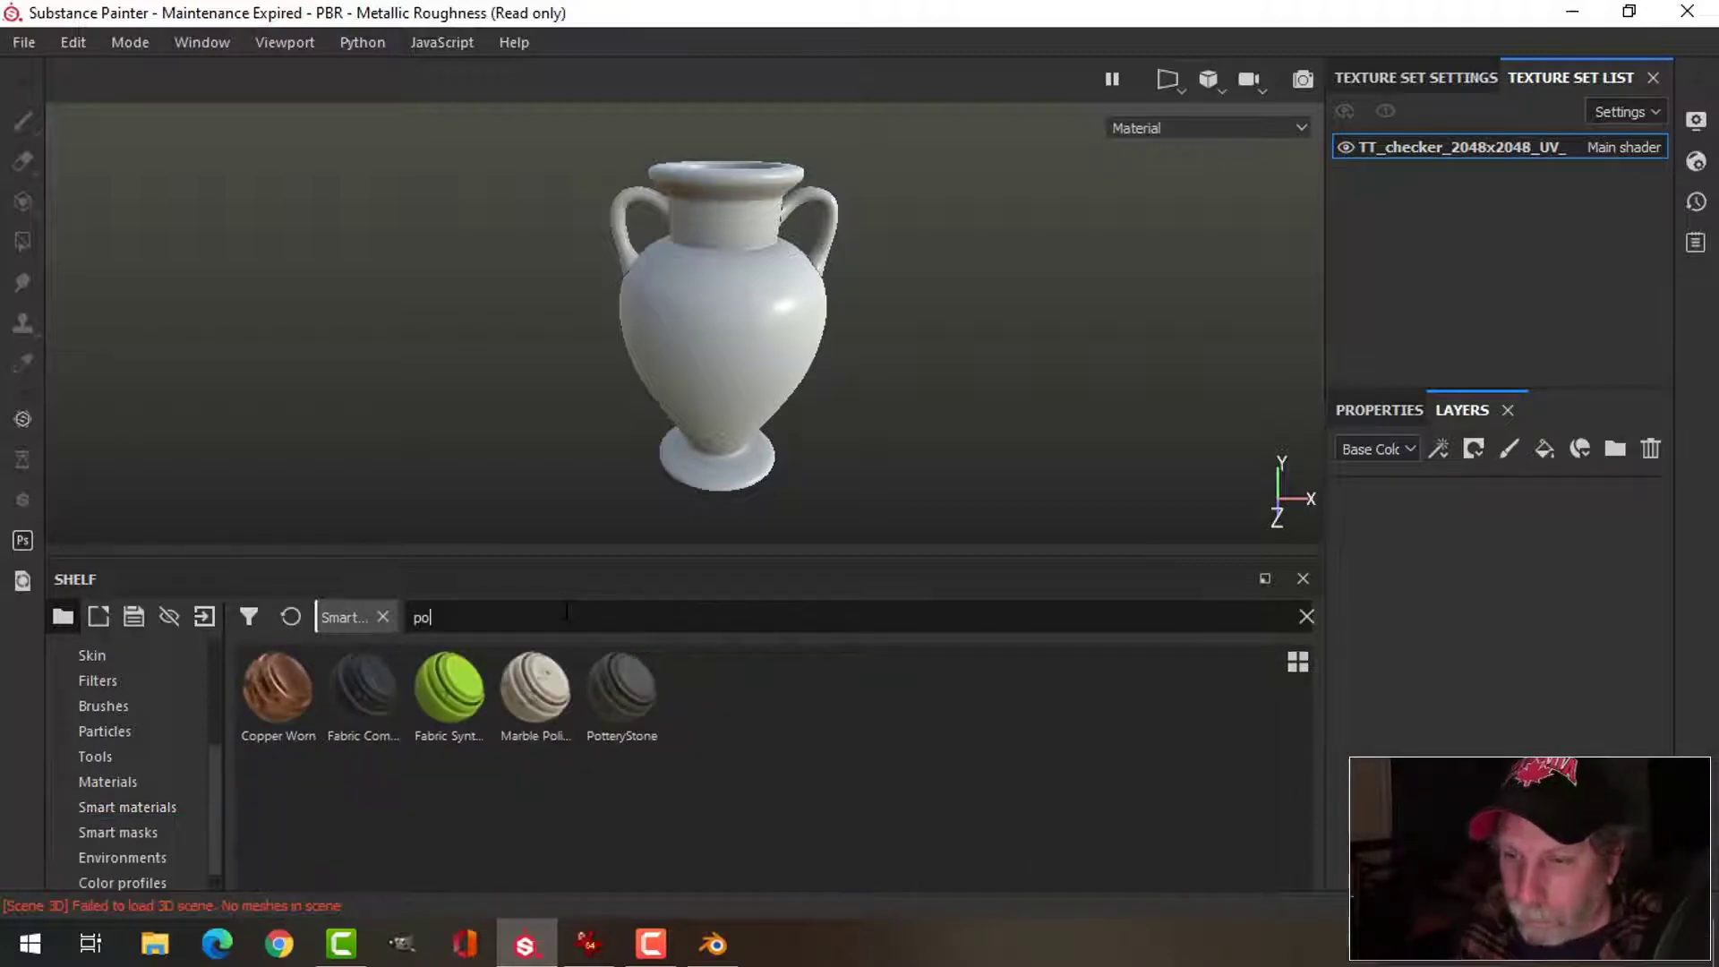
mouse_move(630, 703)
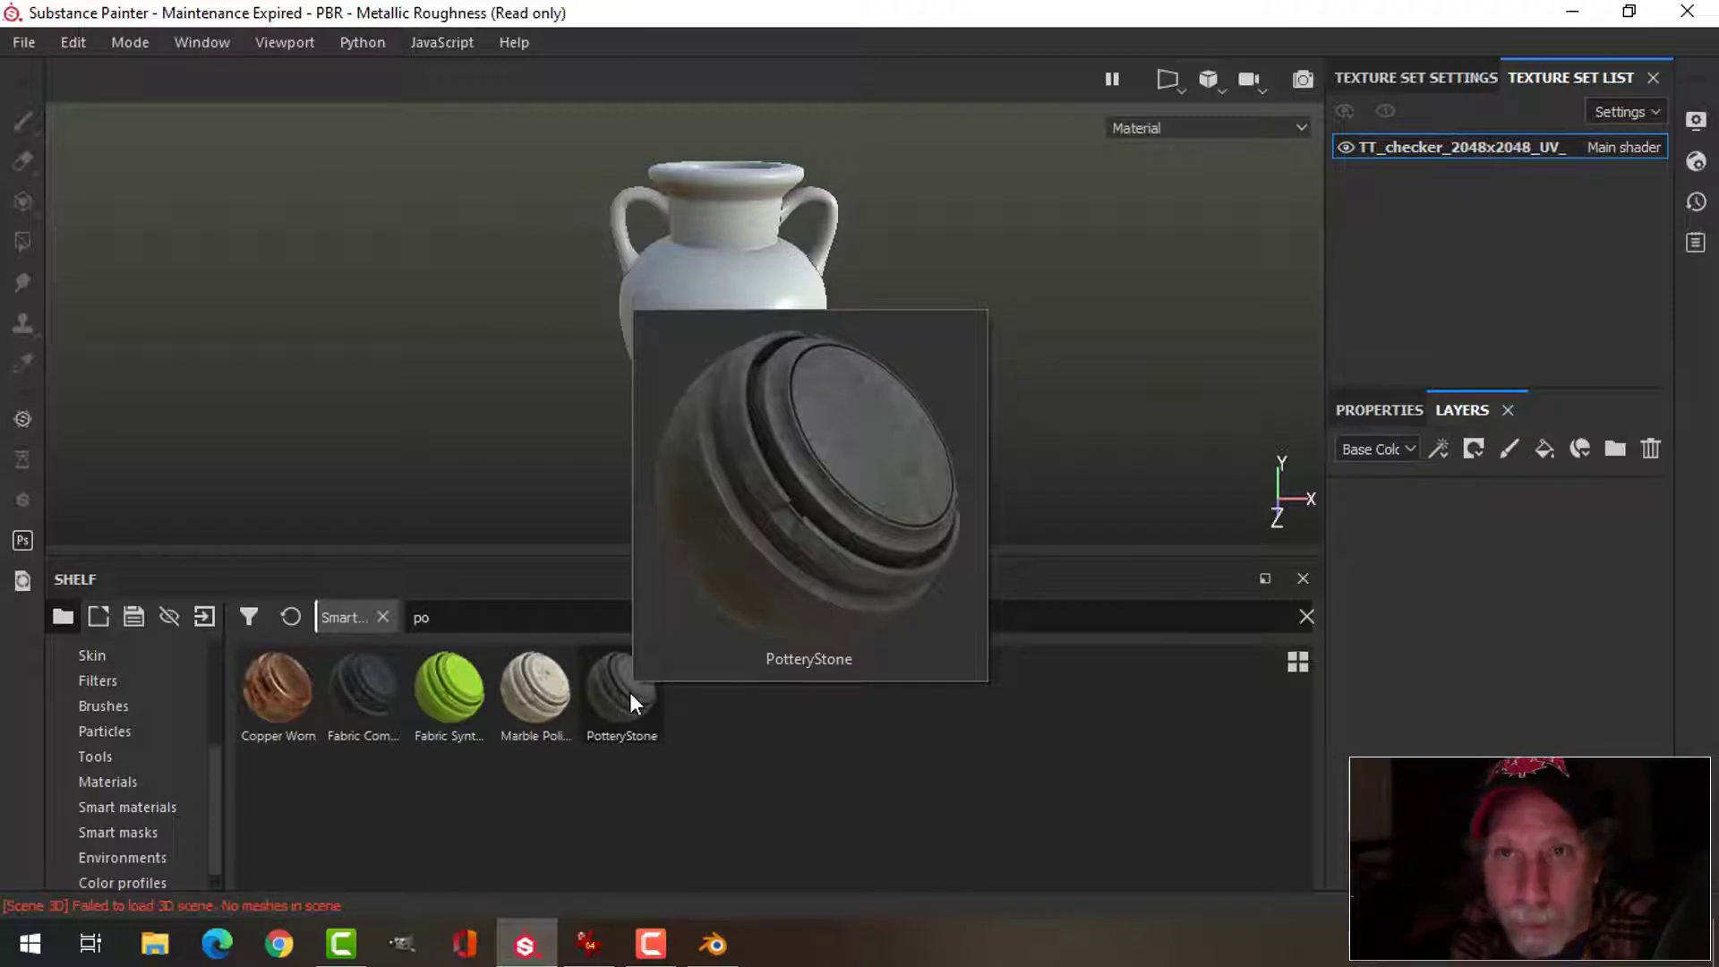
click(652, 690)
drag(651, 690, 1436, 548)
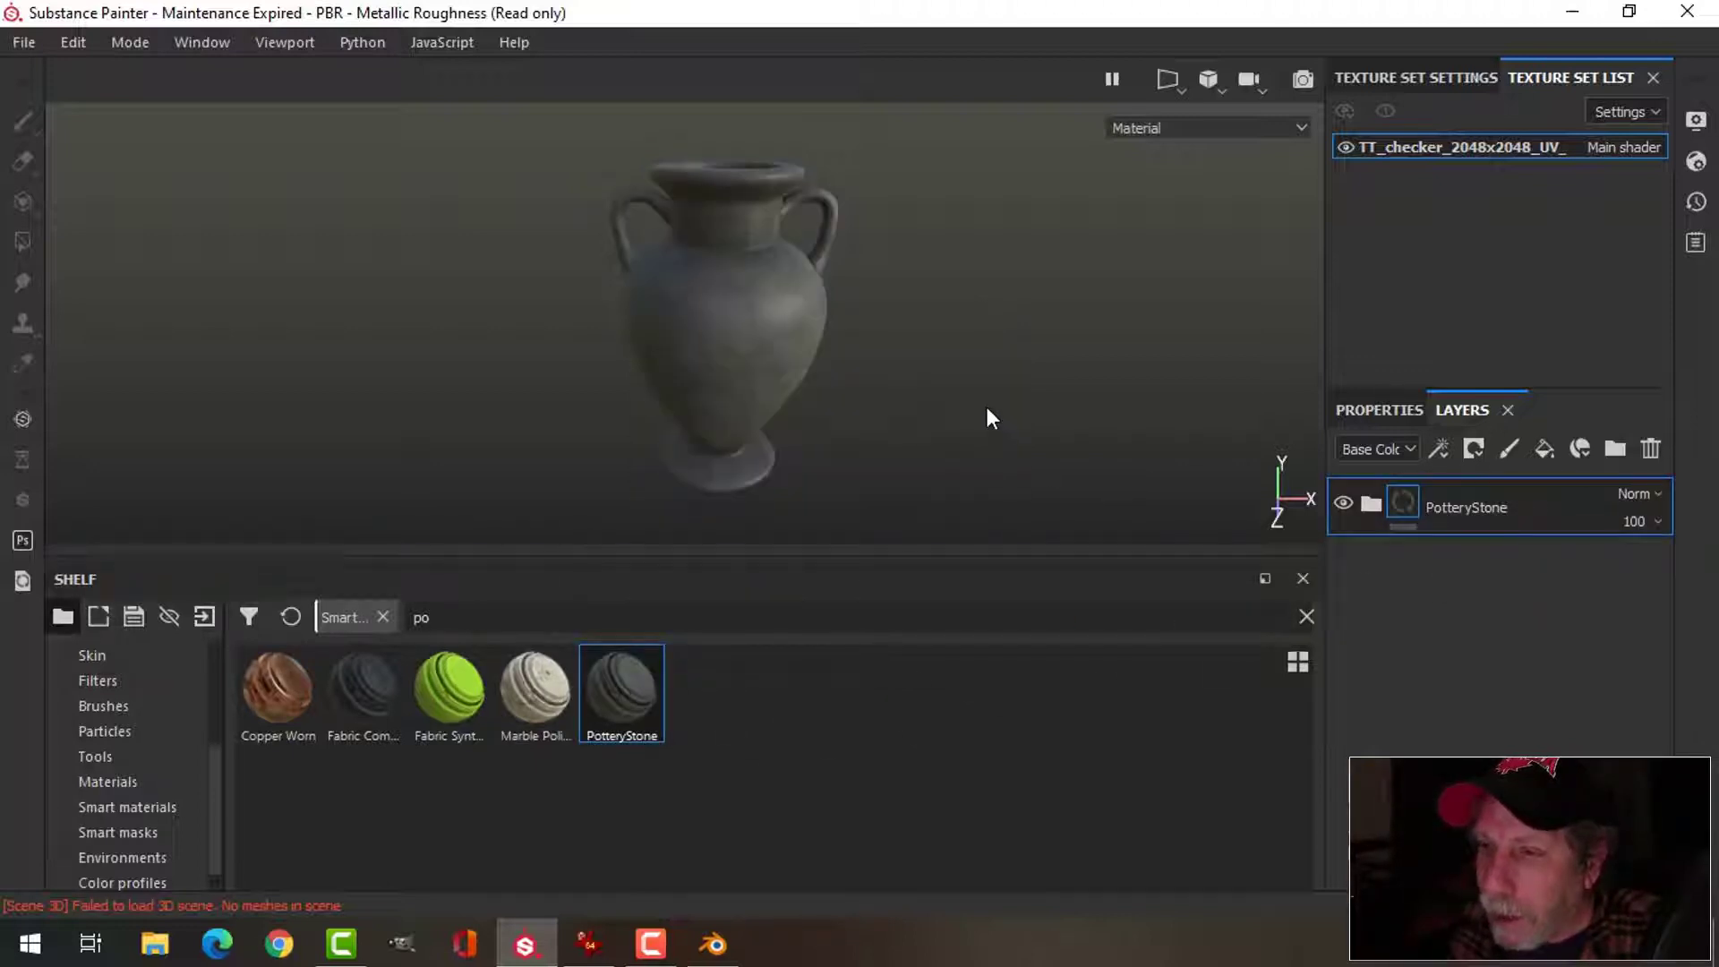
- Expand the PotteryStone group and set the Concrete Simple layer's Concrete Color to a terracotta red
scroll(884, 329, up, 5)
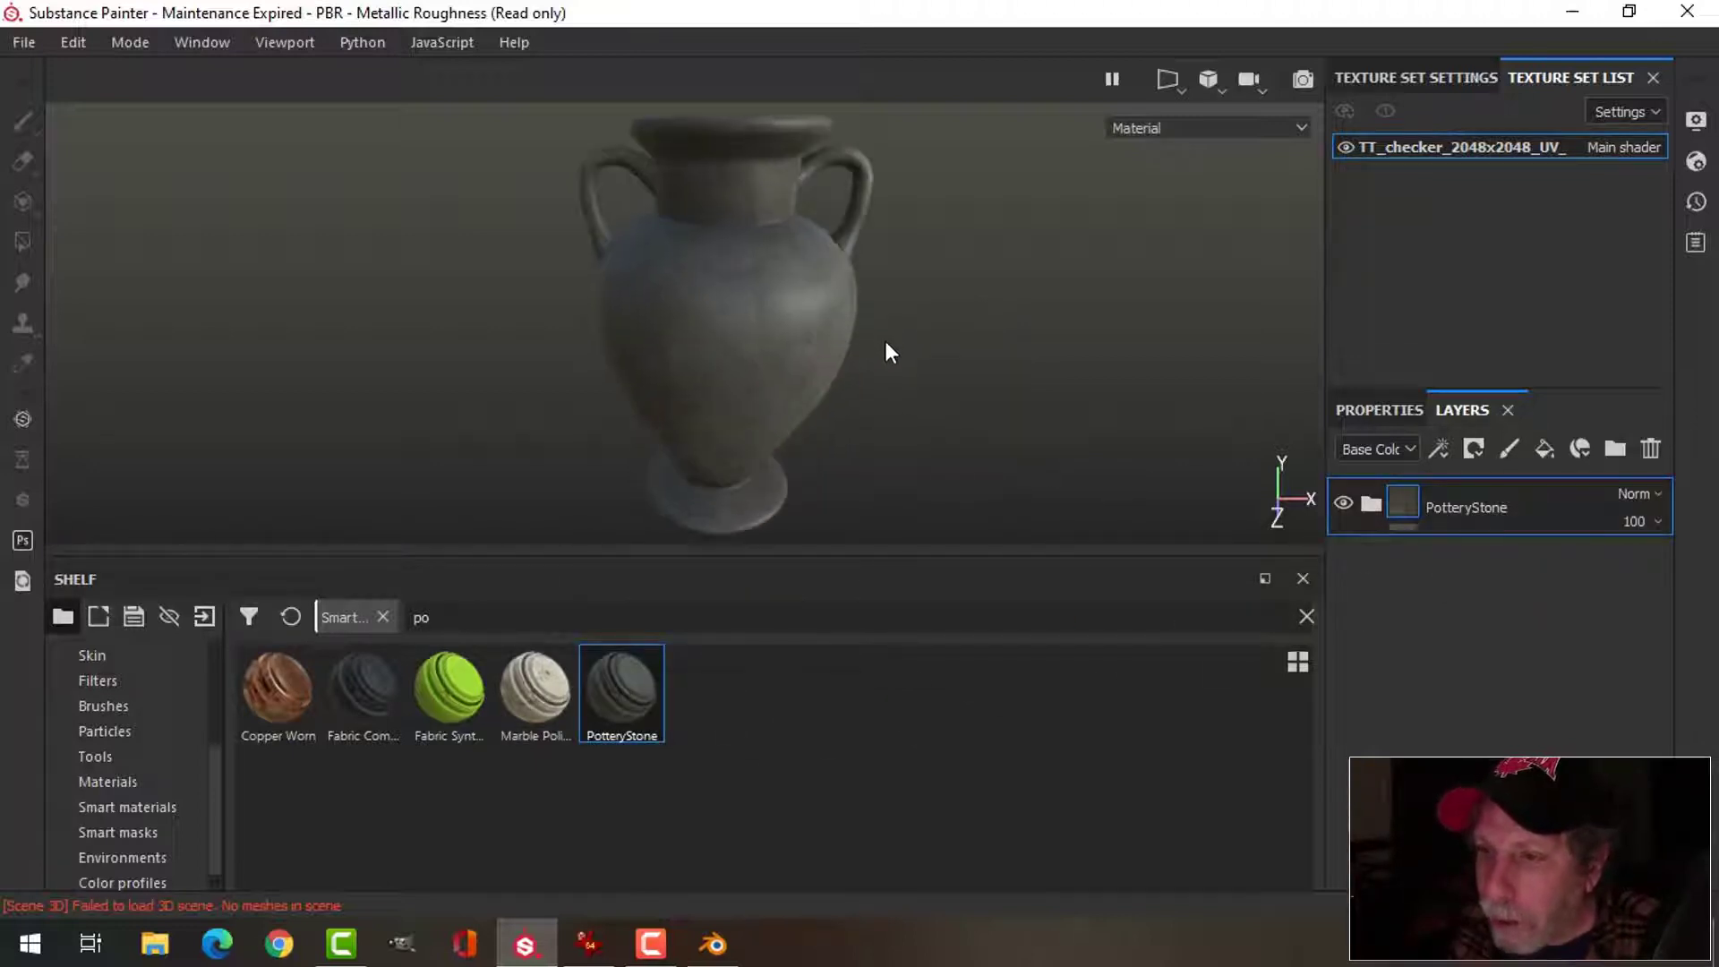
scroll(887, 348, down, 5)
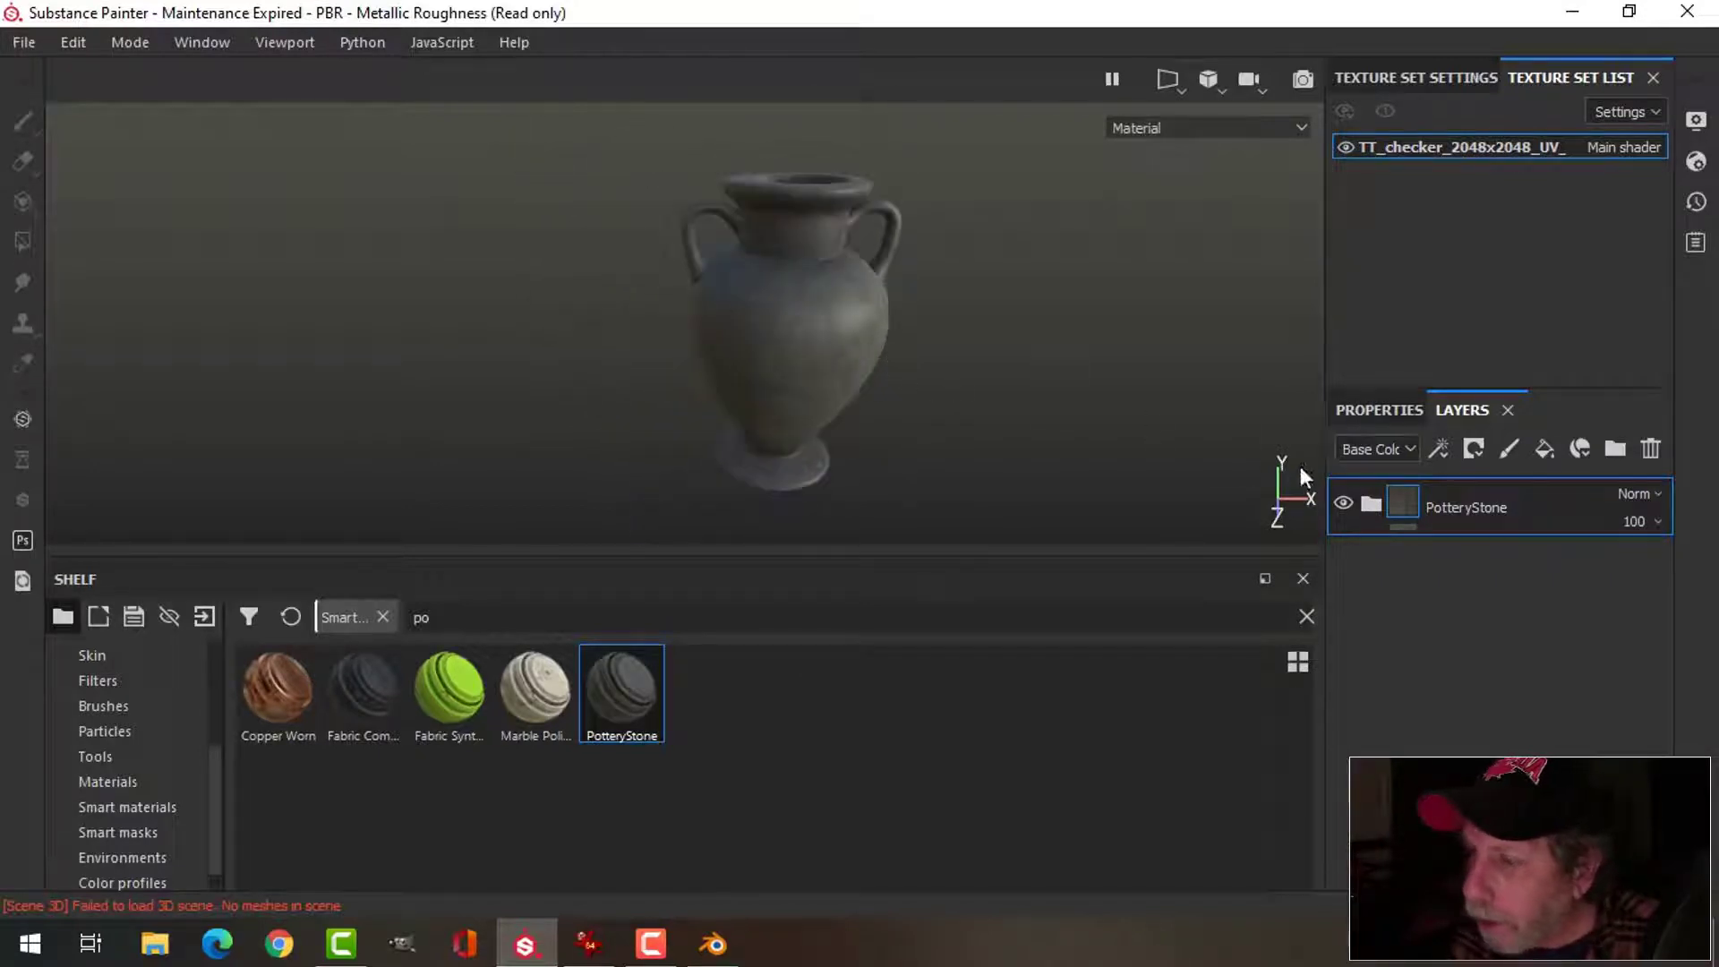
click(1378, 509)
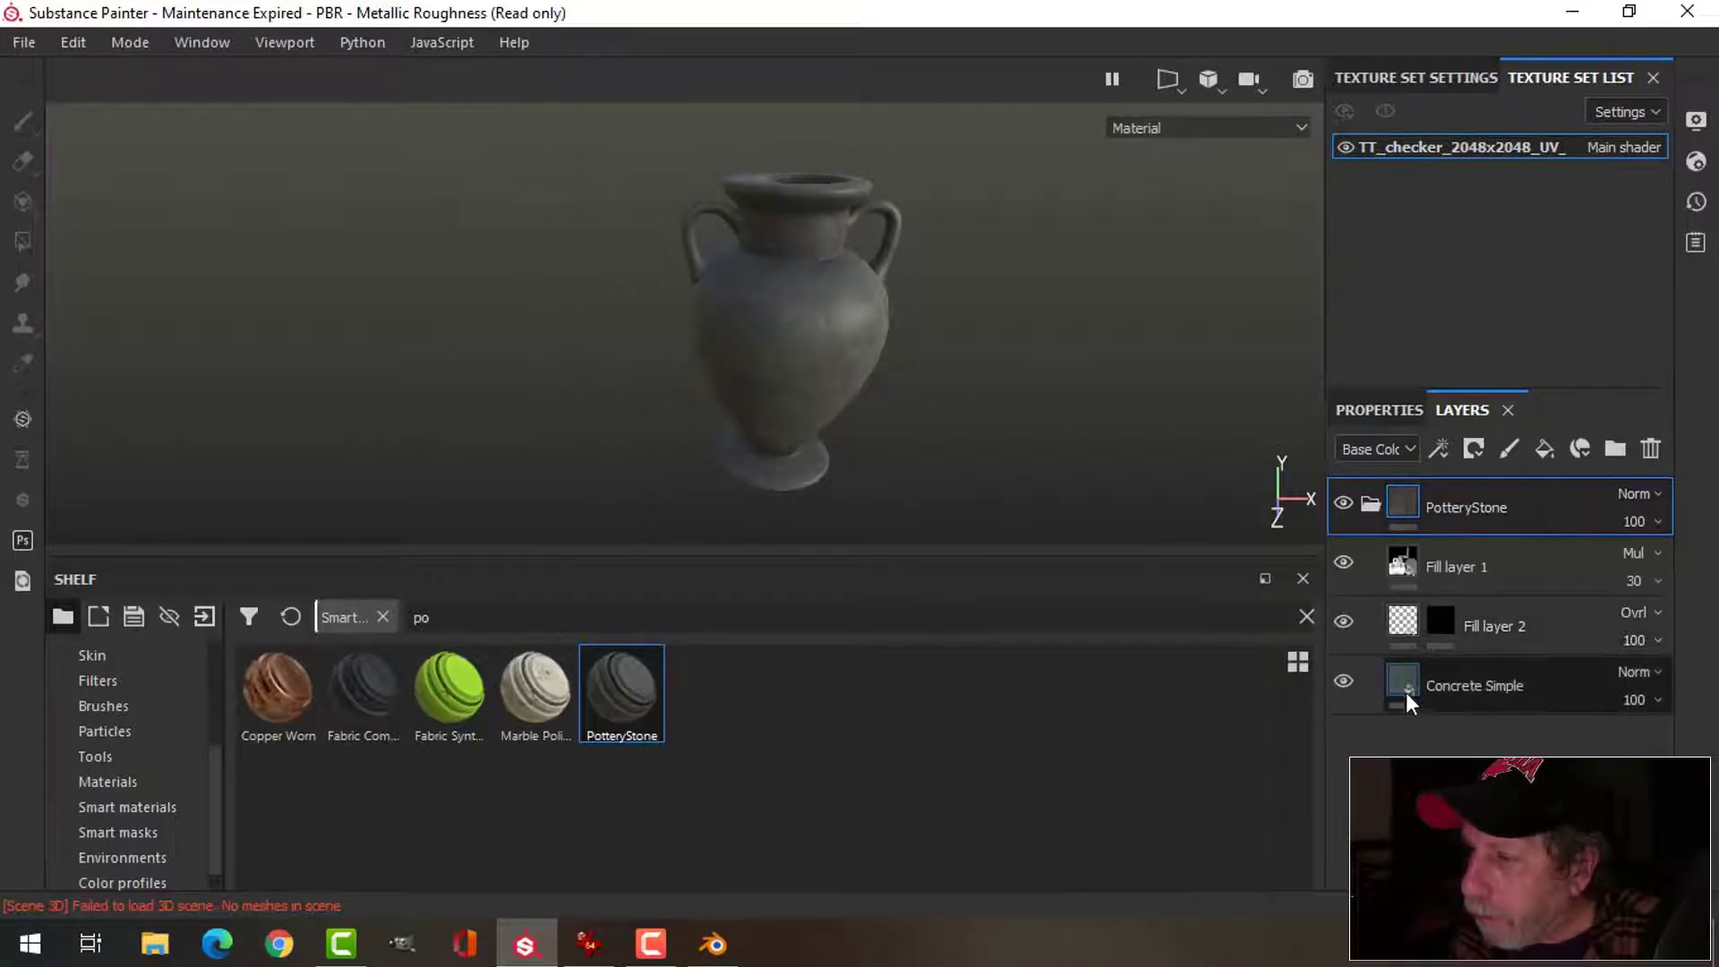
click(1399, 410)
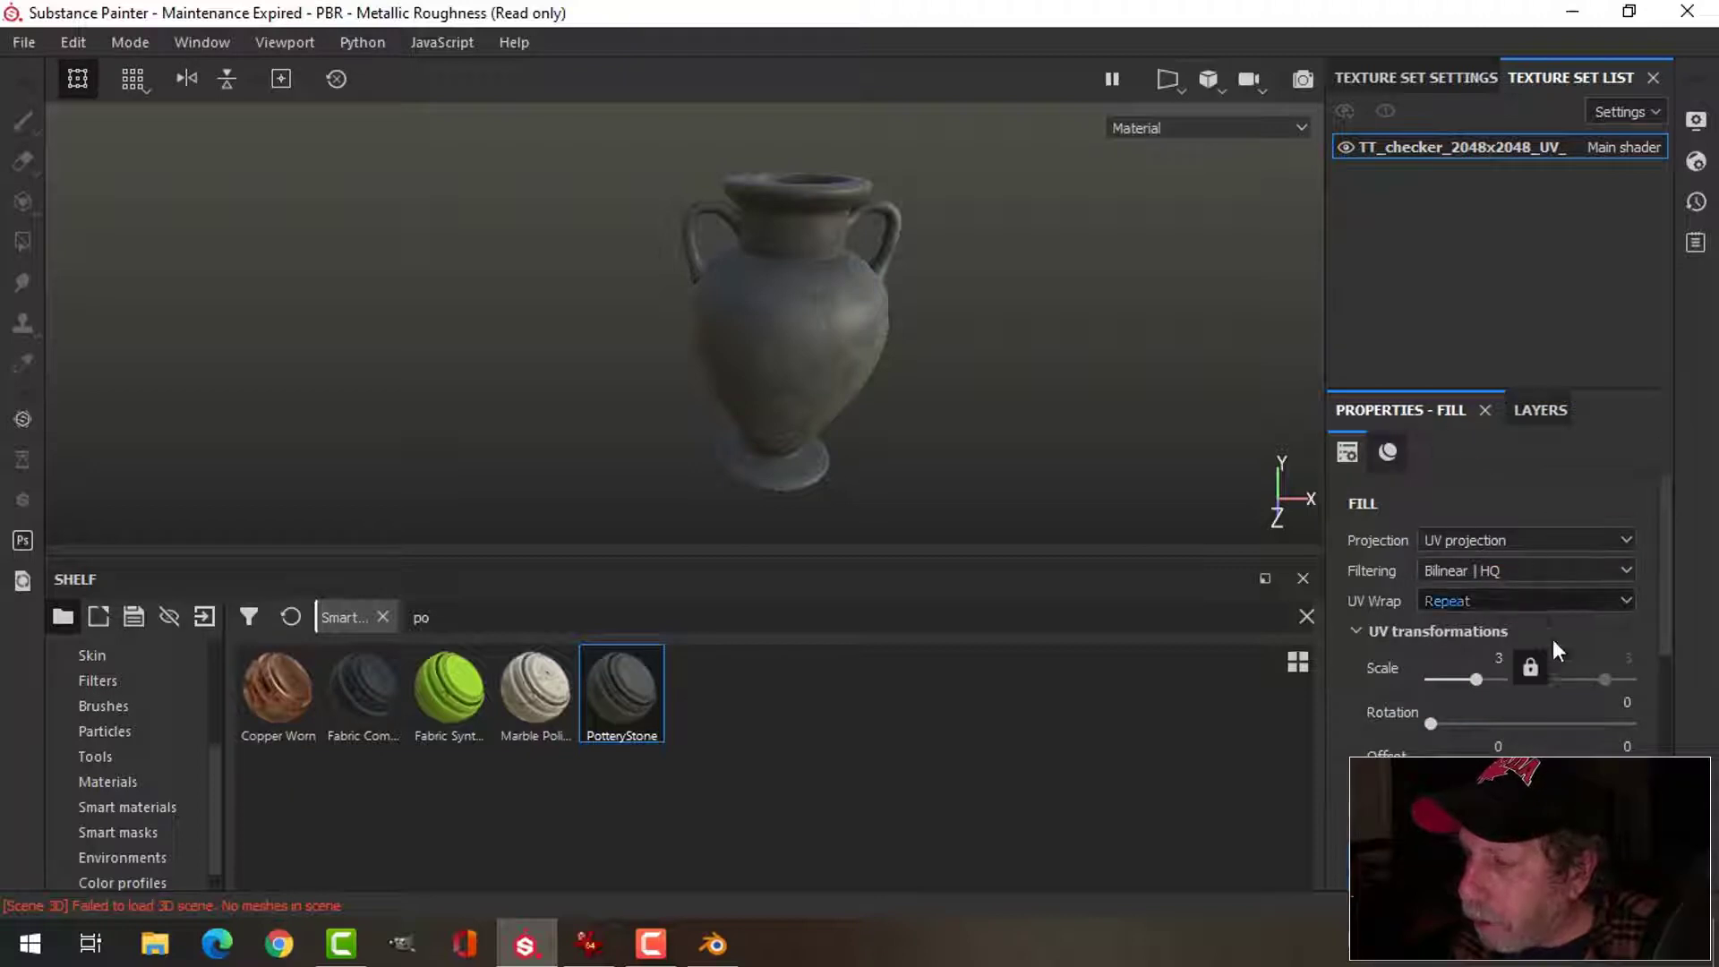
scroll(1458, 638, down, 10)
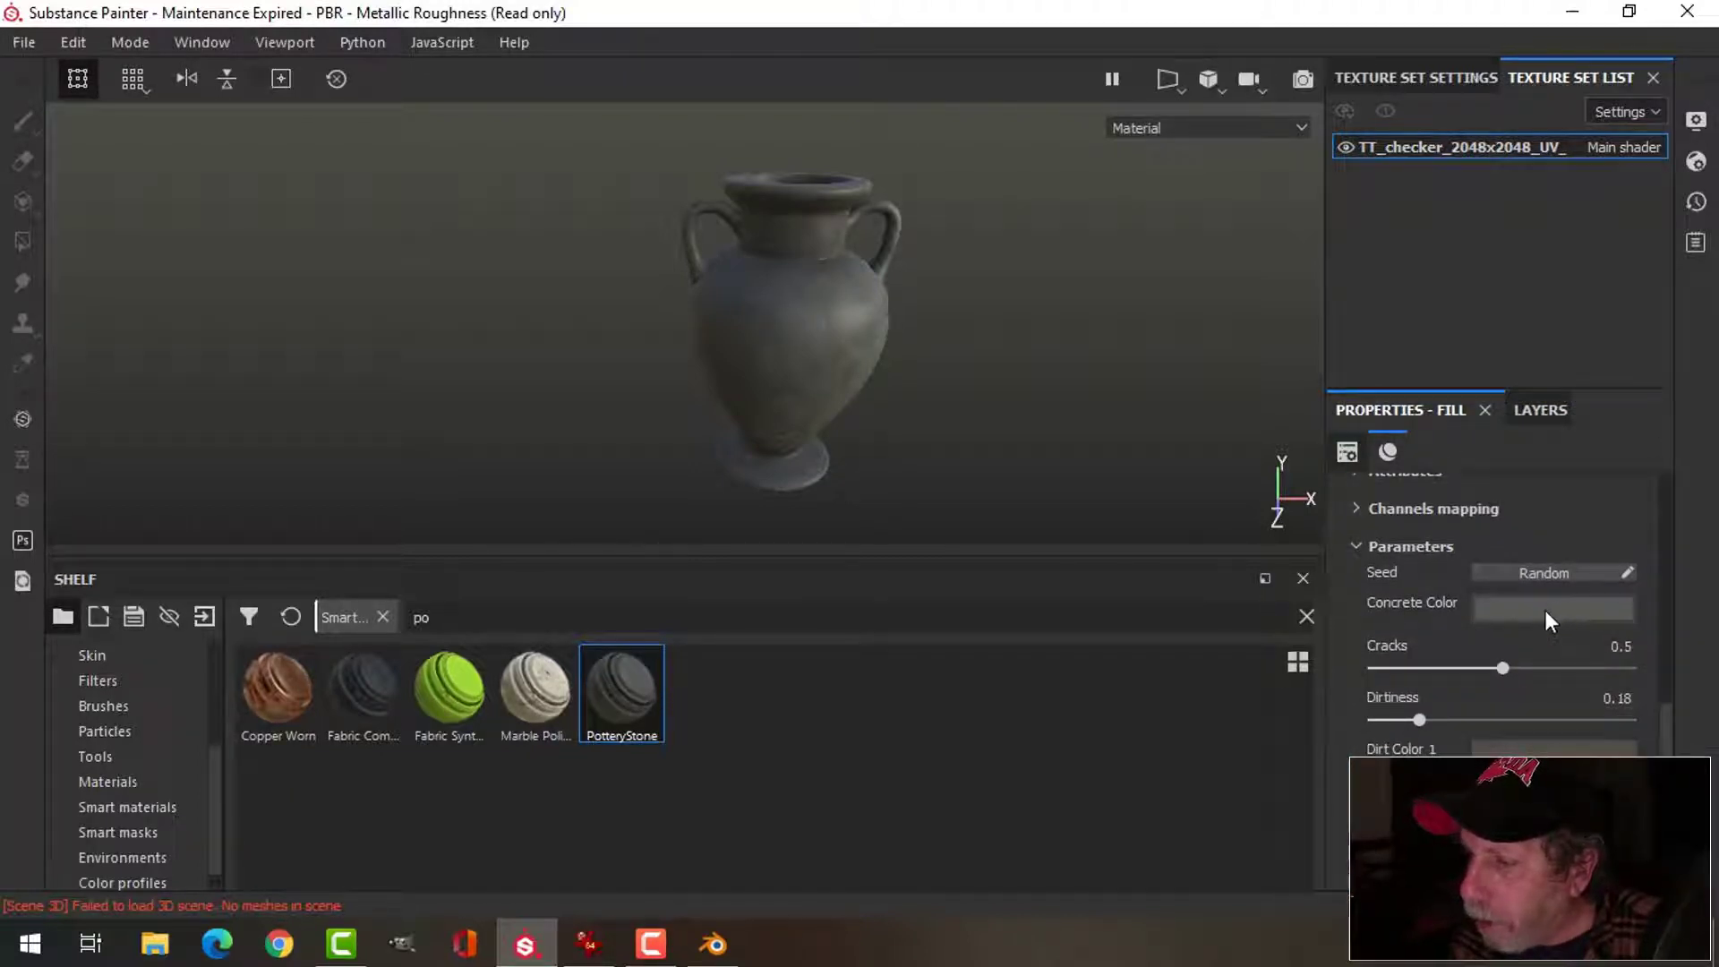
click(1544, 610)
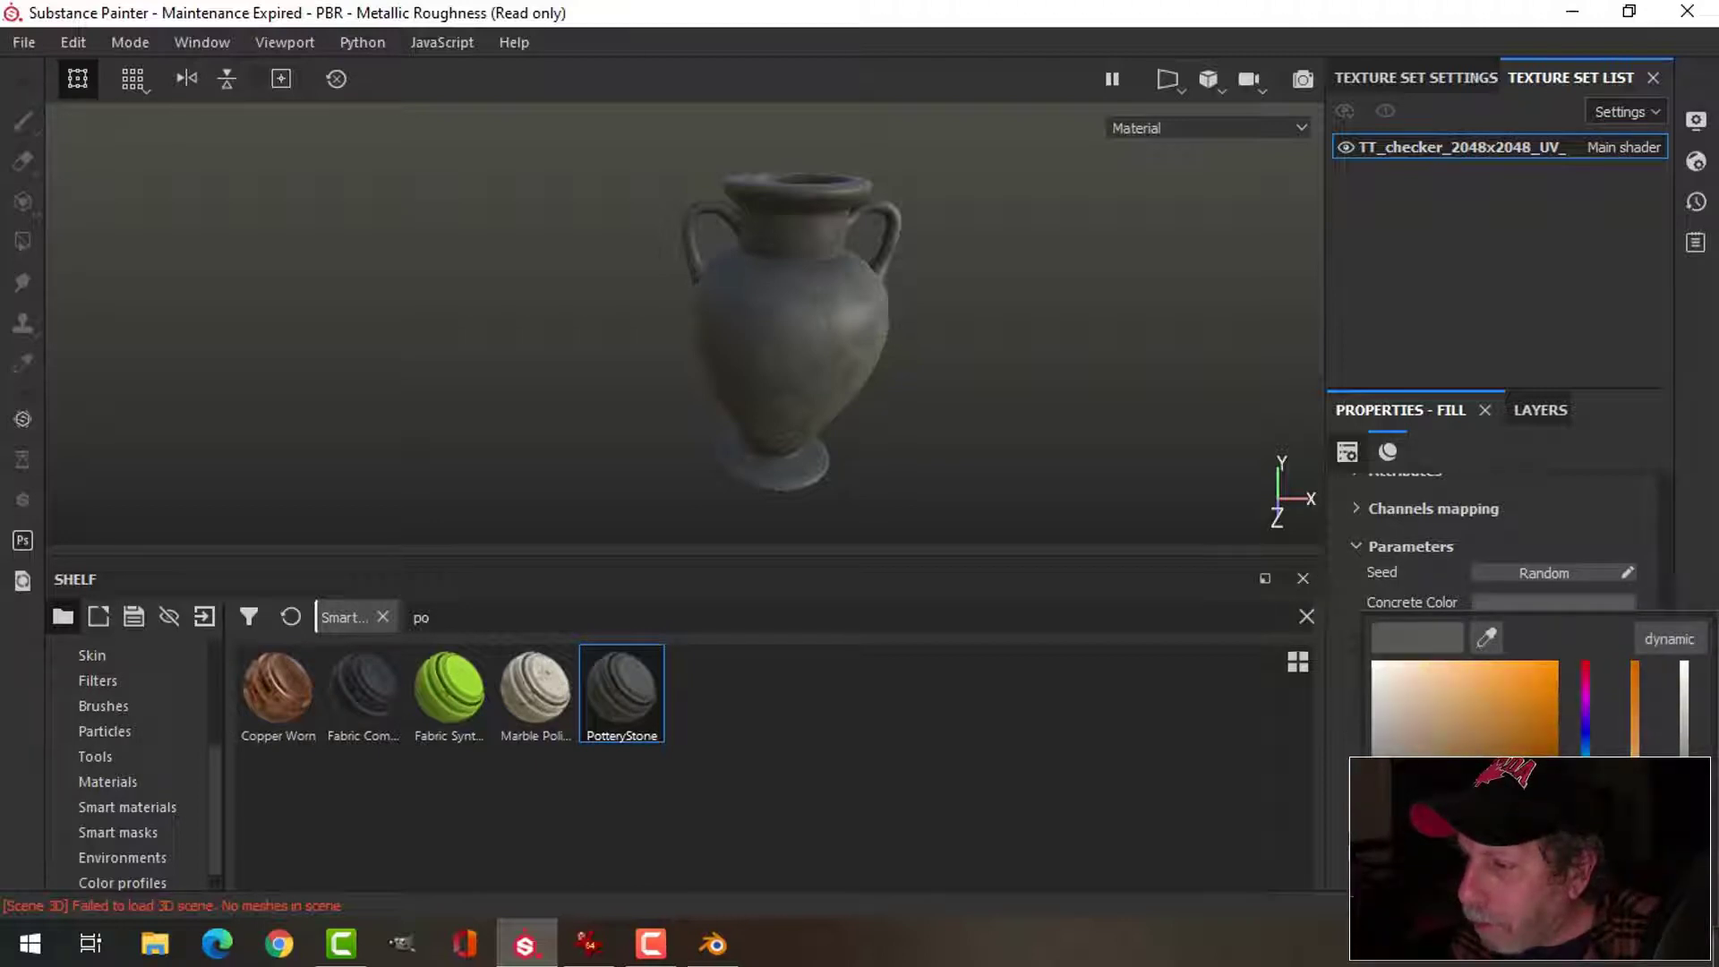
click(1503, 707)
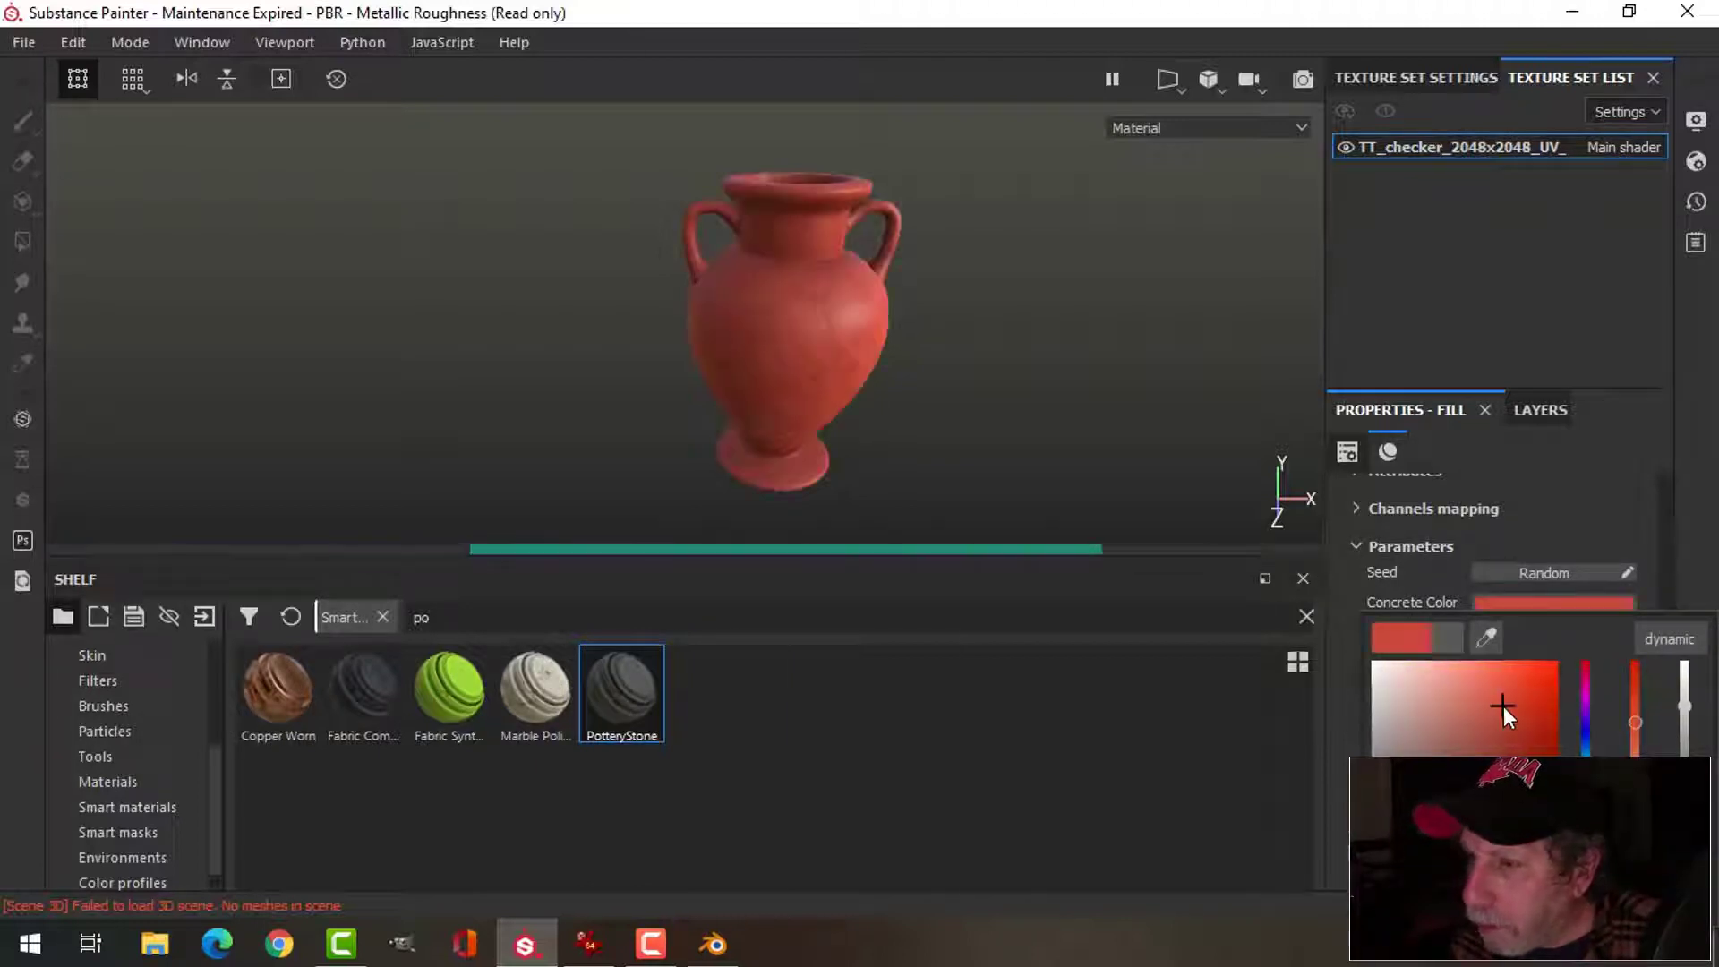
click(873, 374)
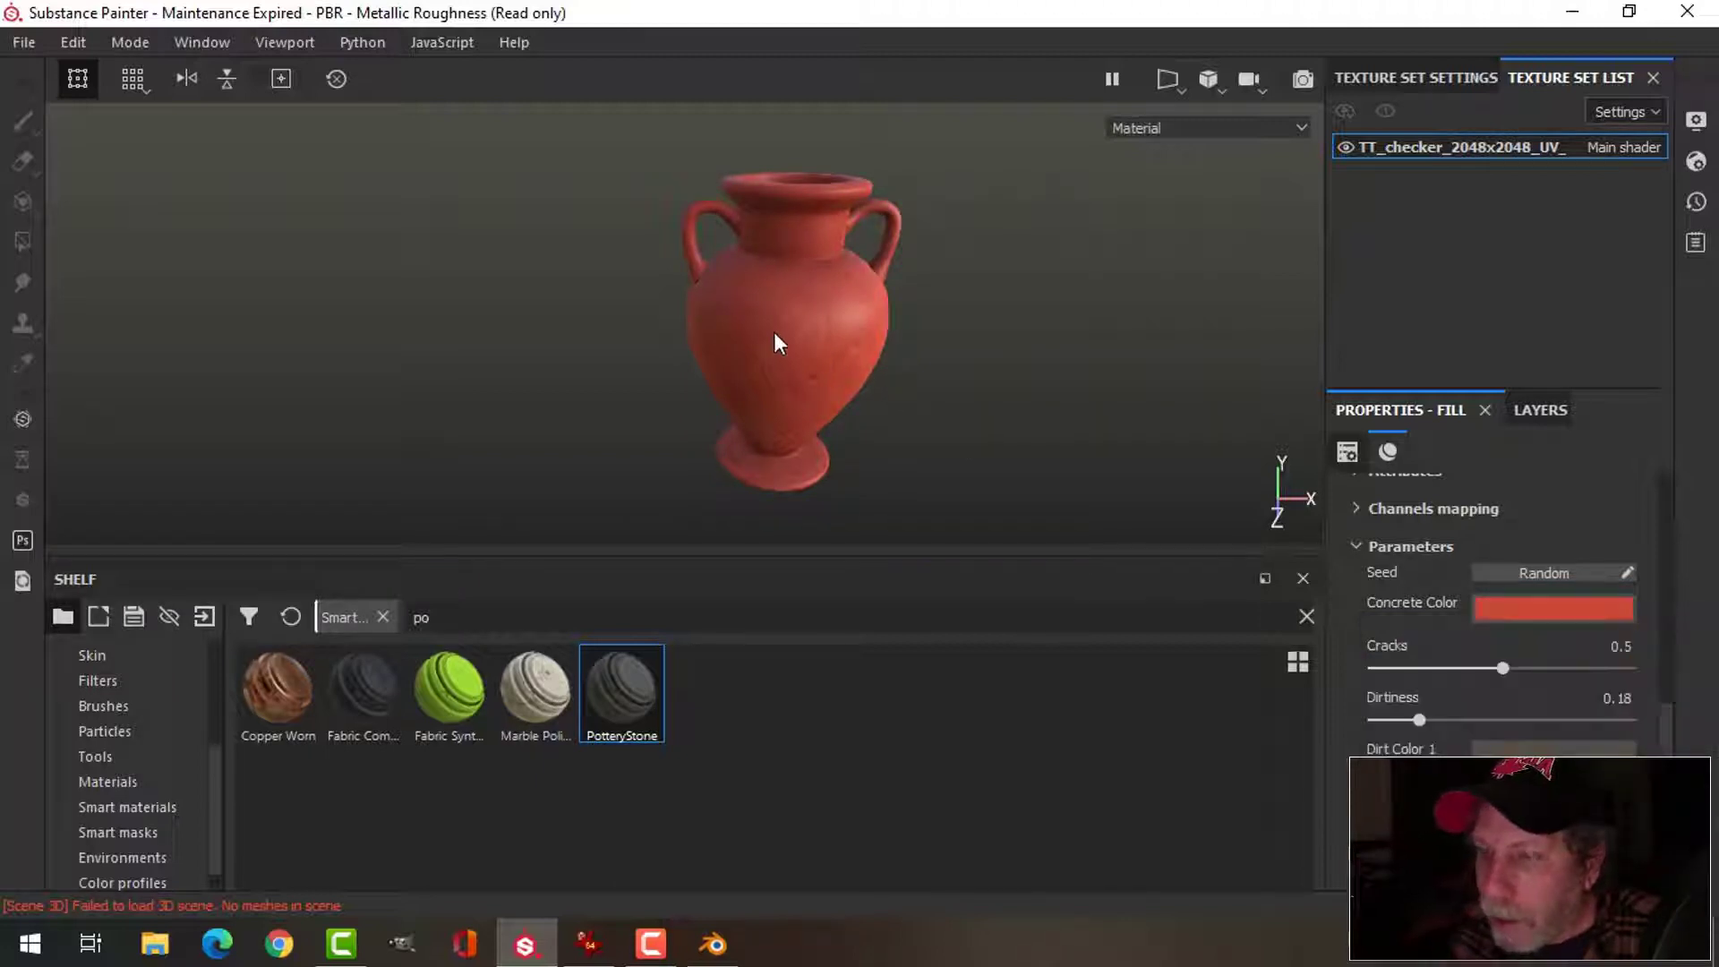
alt+drag(875, 400, 986, 380)
scroll(887, 373, down, 2)
scroll(887, 385, up, 3)
scroll(883, 385, up, 2)
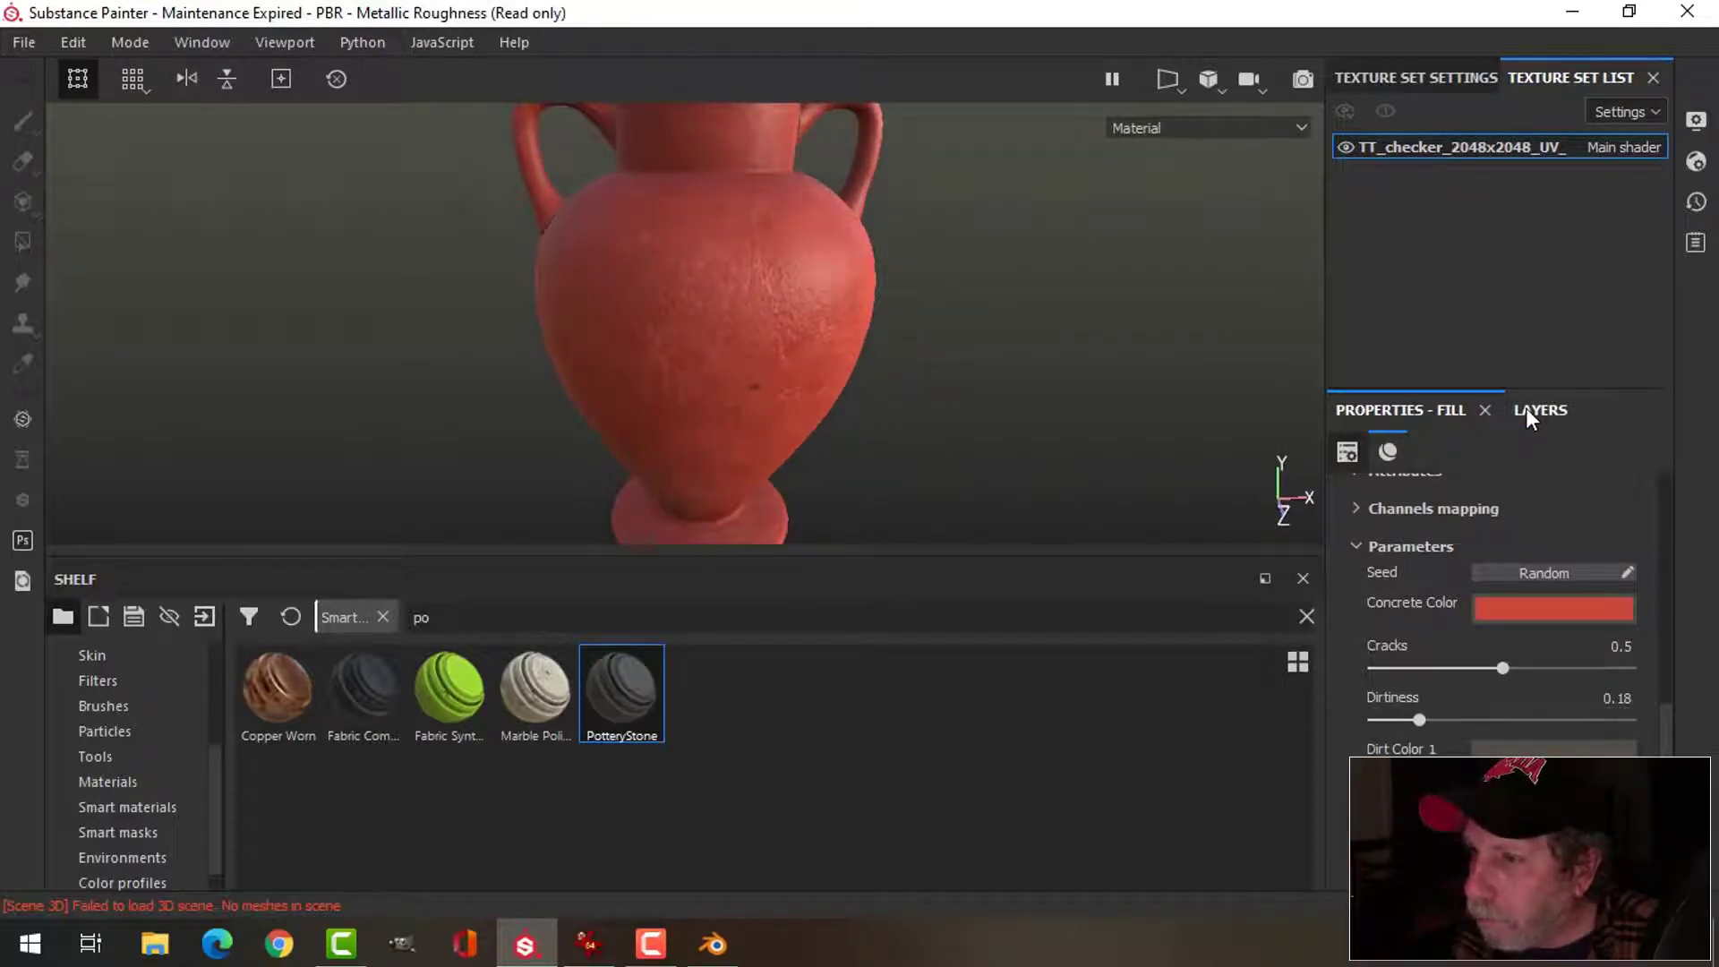
- Change the Concrete Simple layer's Concrete Color to a brighter, more saturated orange-red
click(1528, 412)
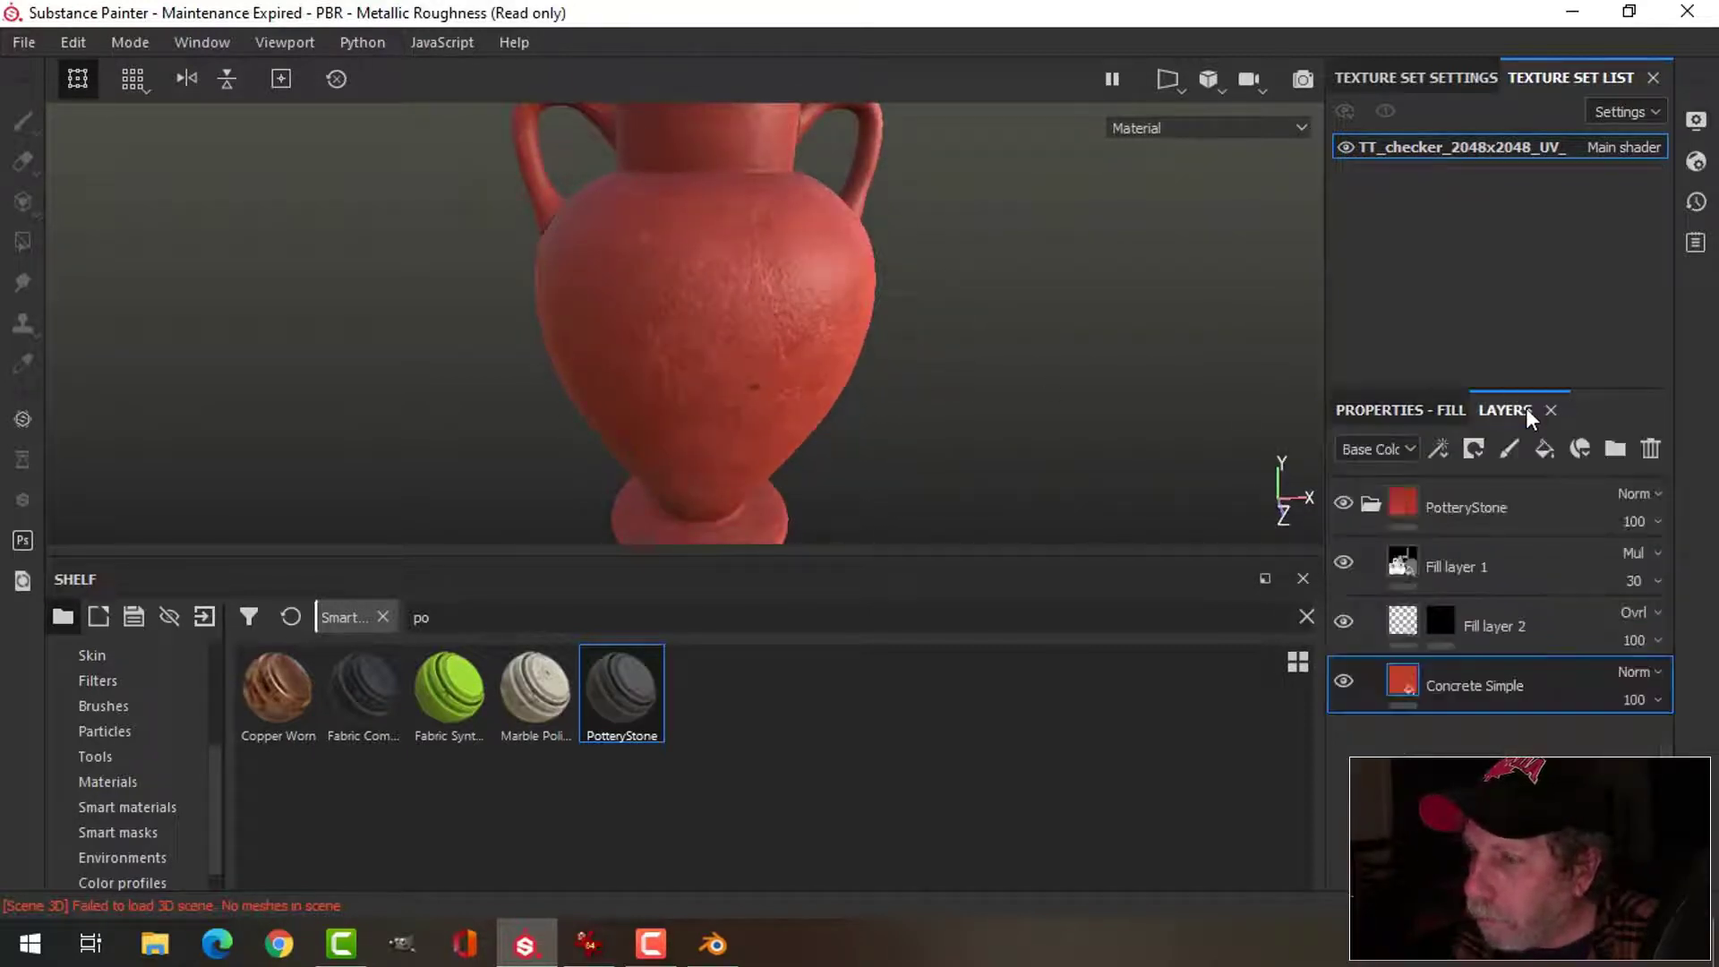
mouse_move(970, 307)
alt+mouse_down()
mouse_move(944, 307)
mouse_move(949, 331)
alt+mouse_up()
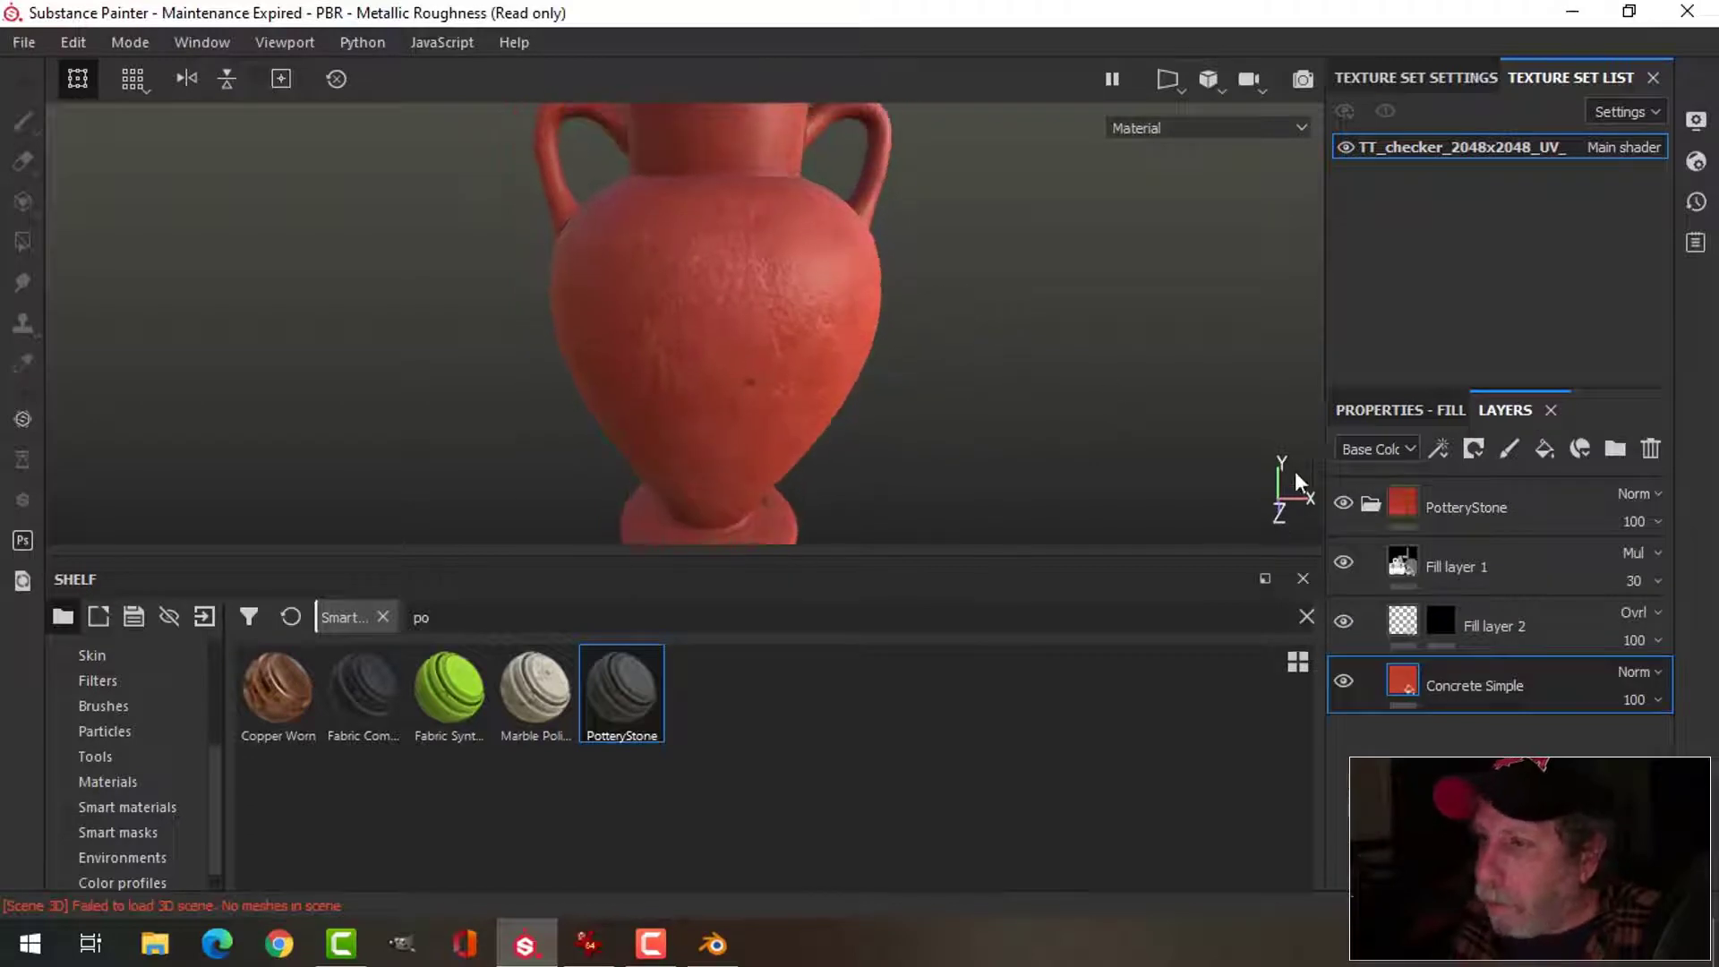
click(1368, 504)
click(1379, 503)
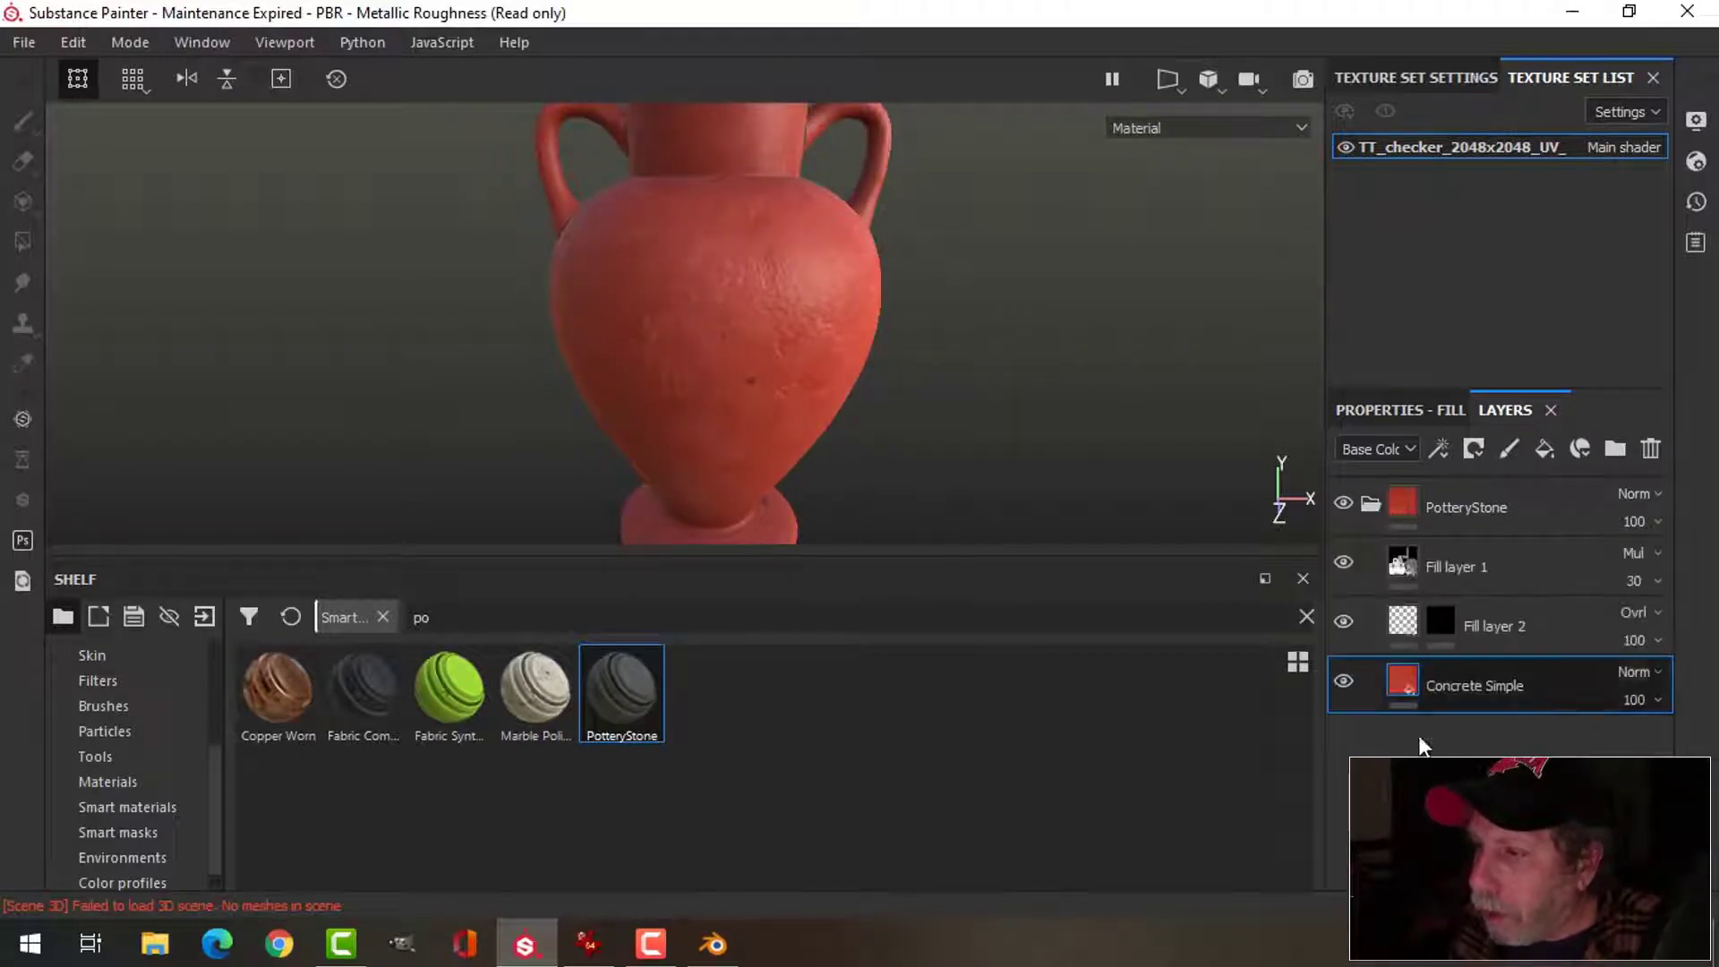
click(1404, 683)
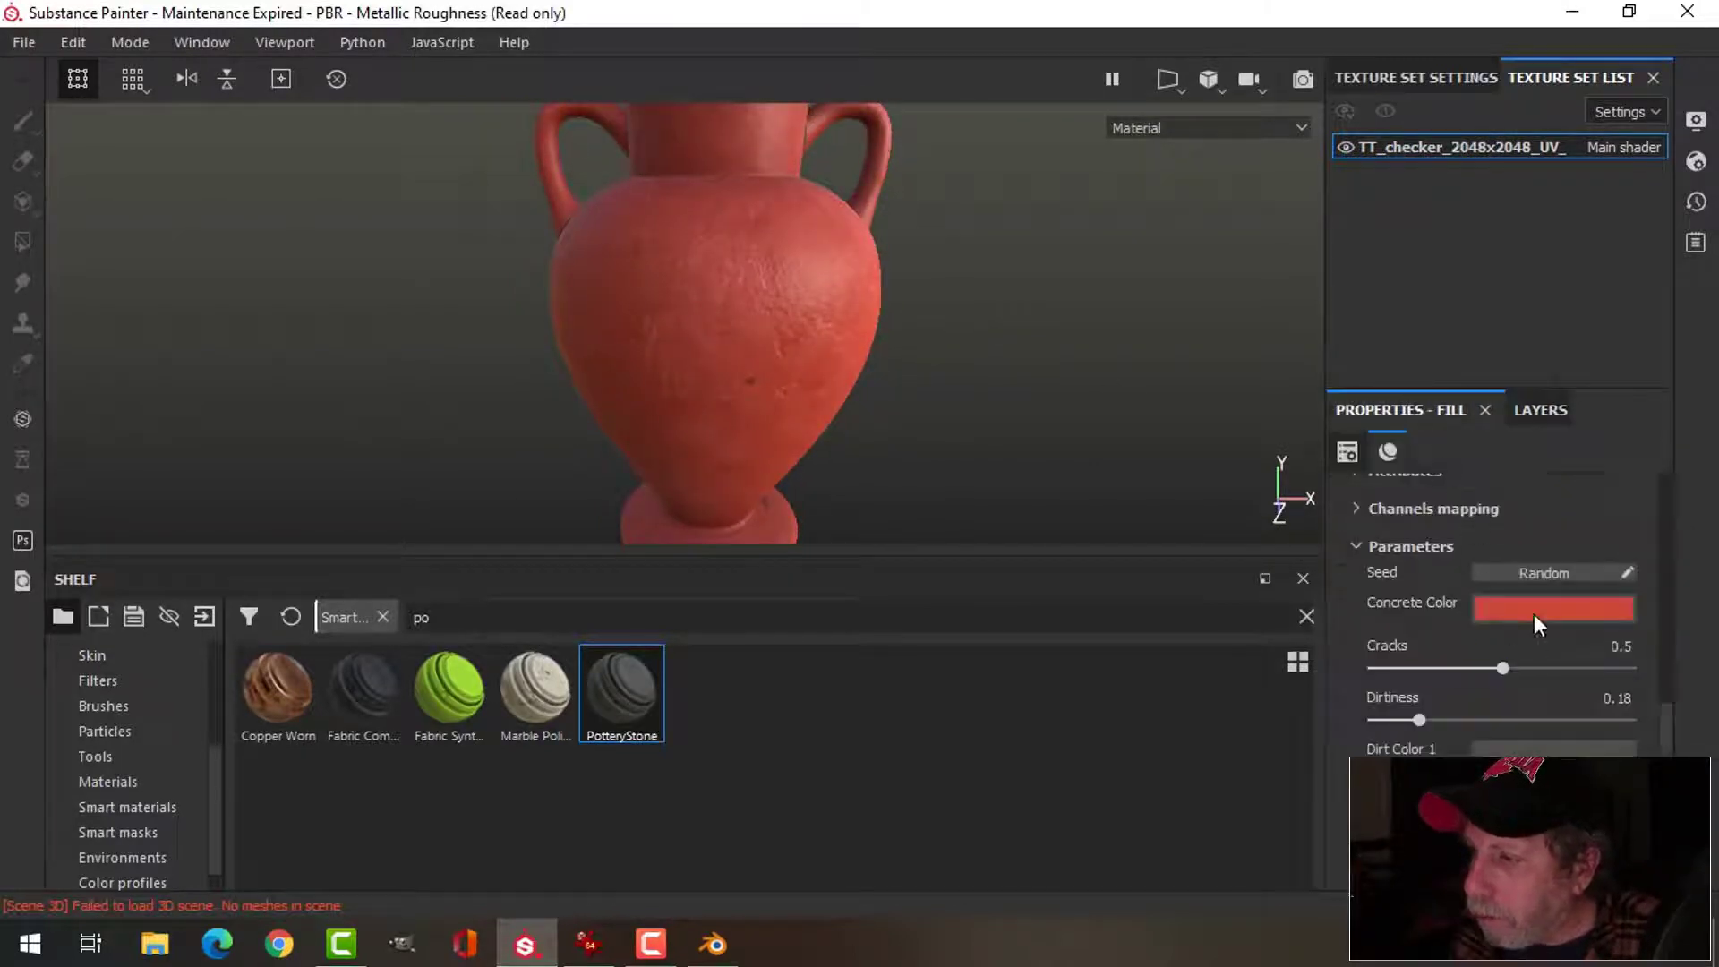
click(1534, 615)
click(1513, 679)
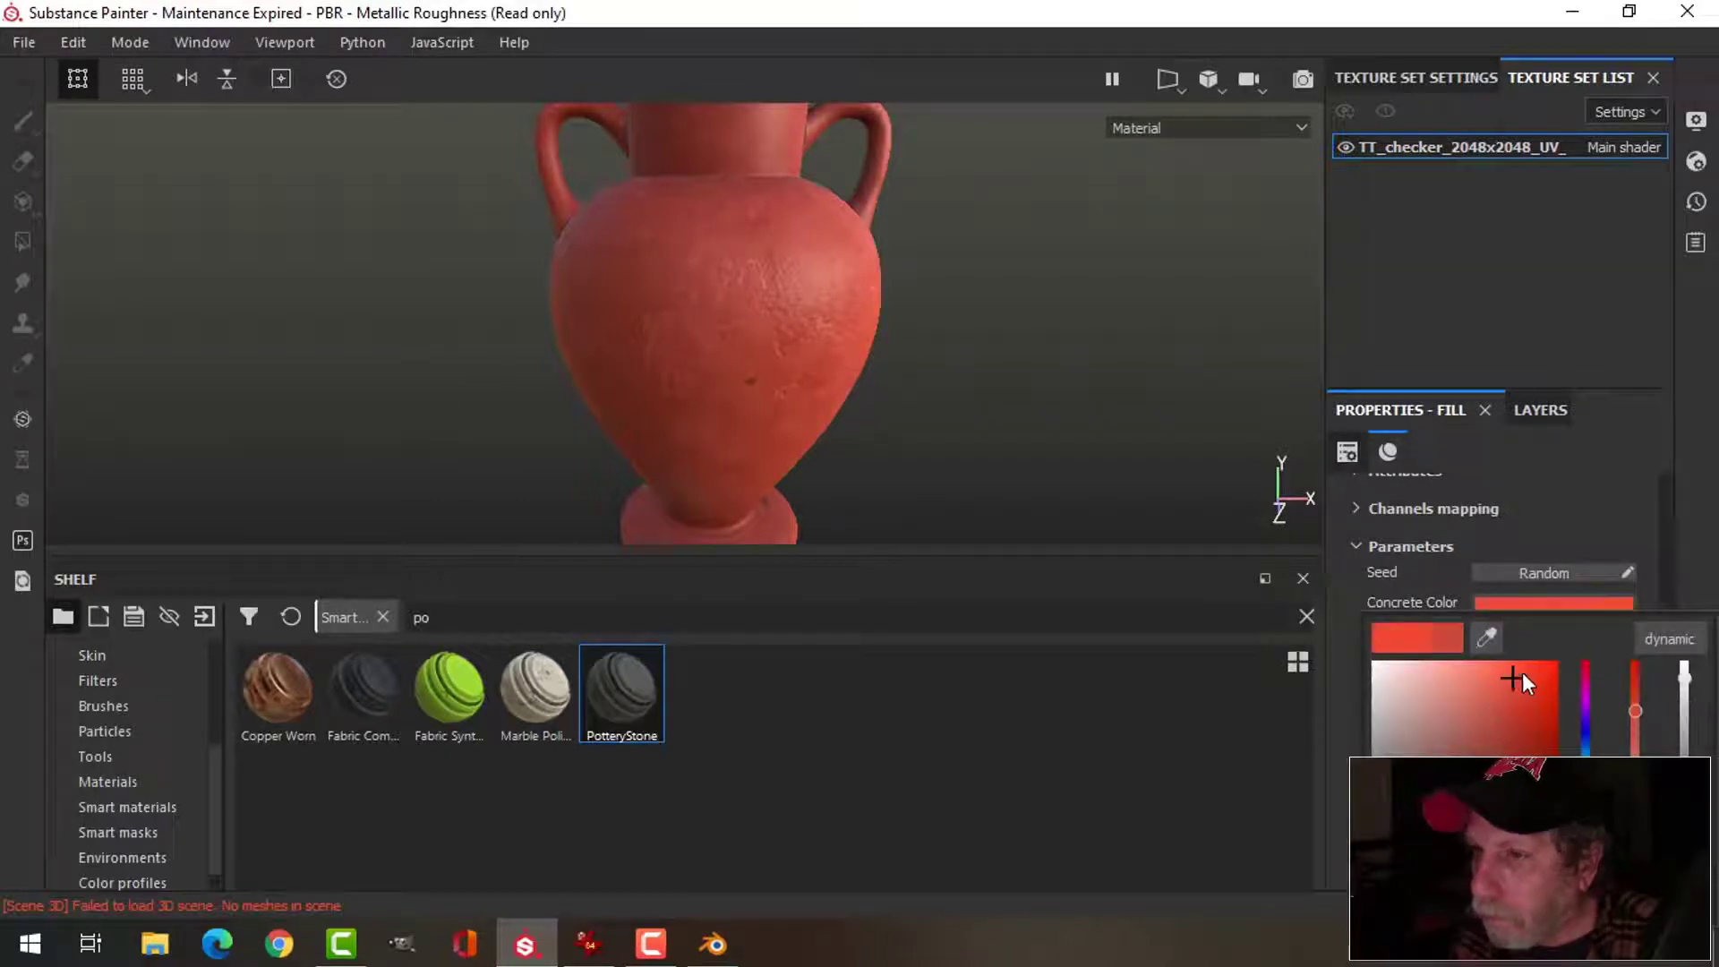
click(1530, 670)
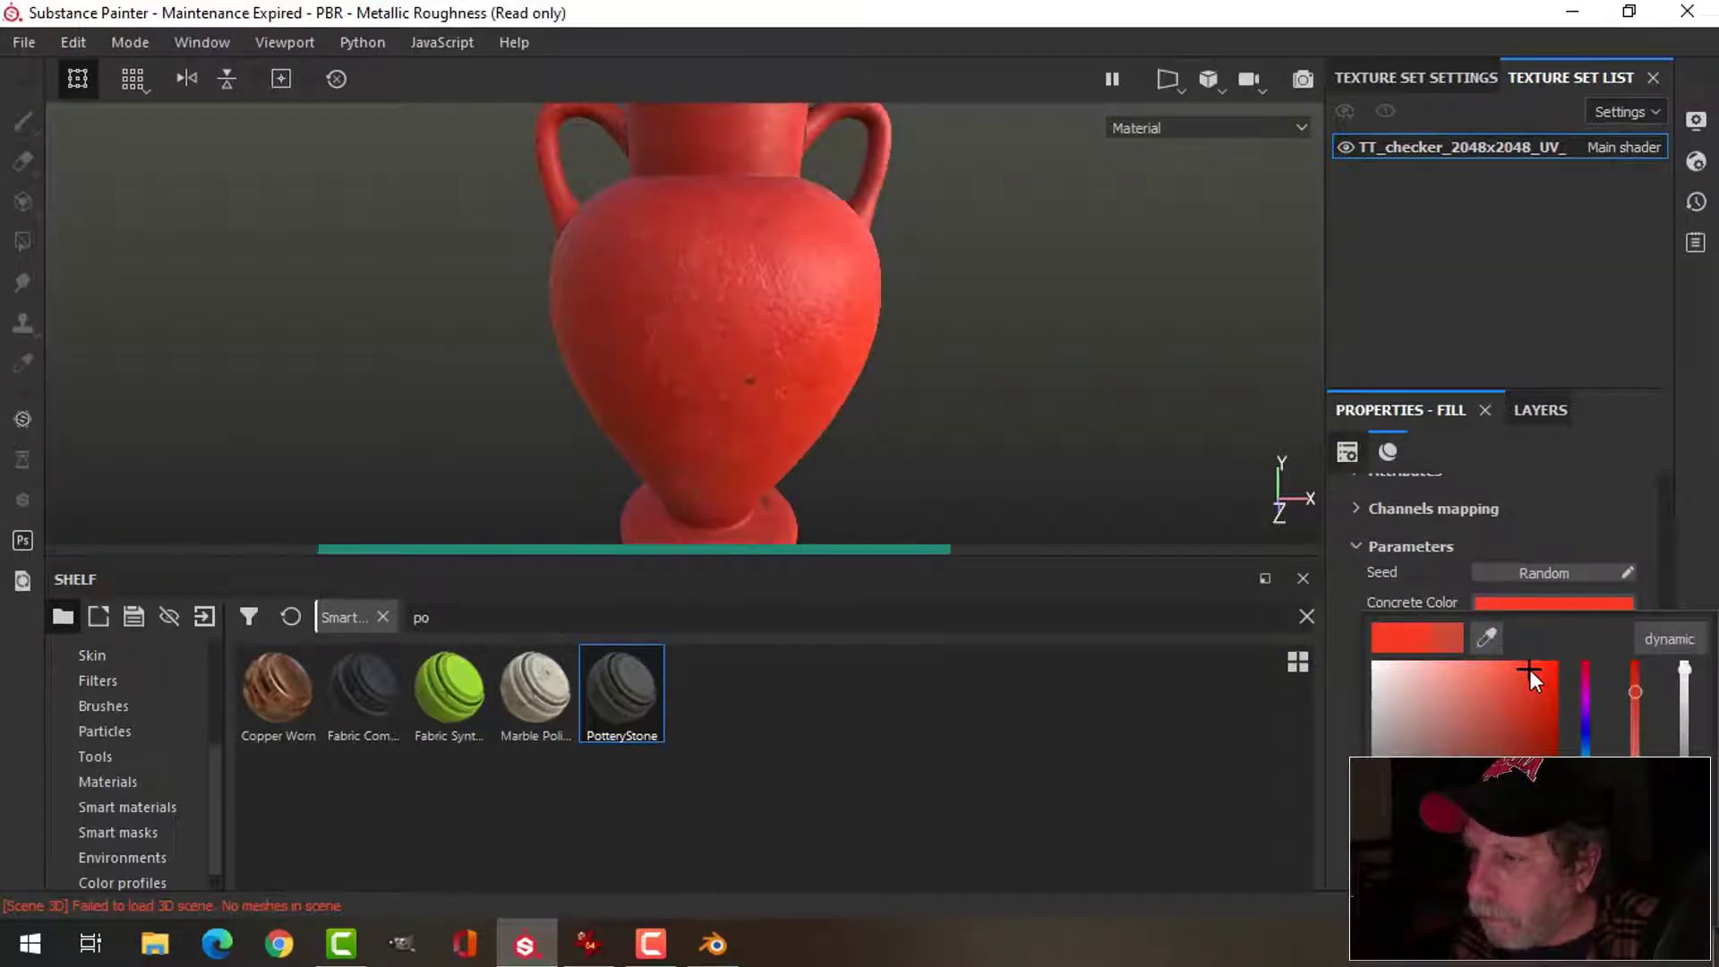
drag(1635, 695, 1633, 701)
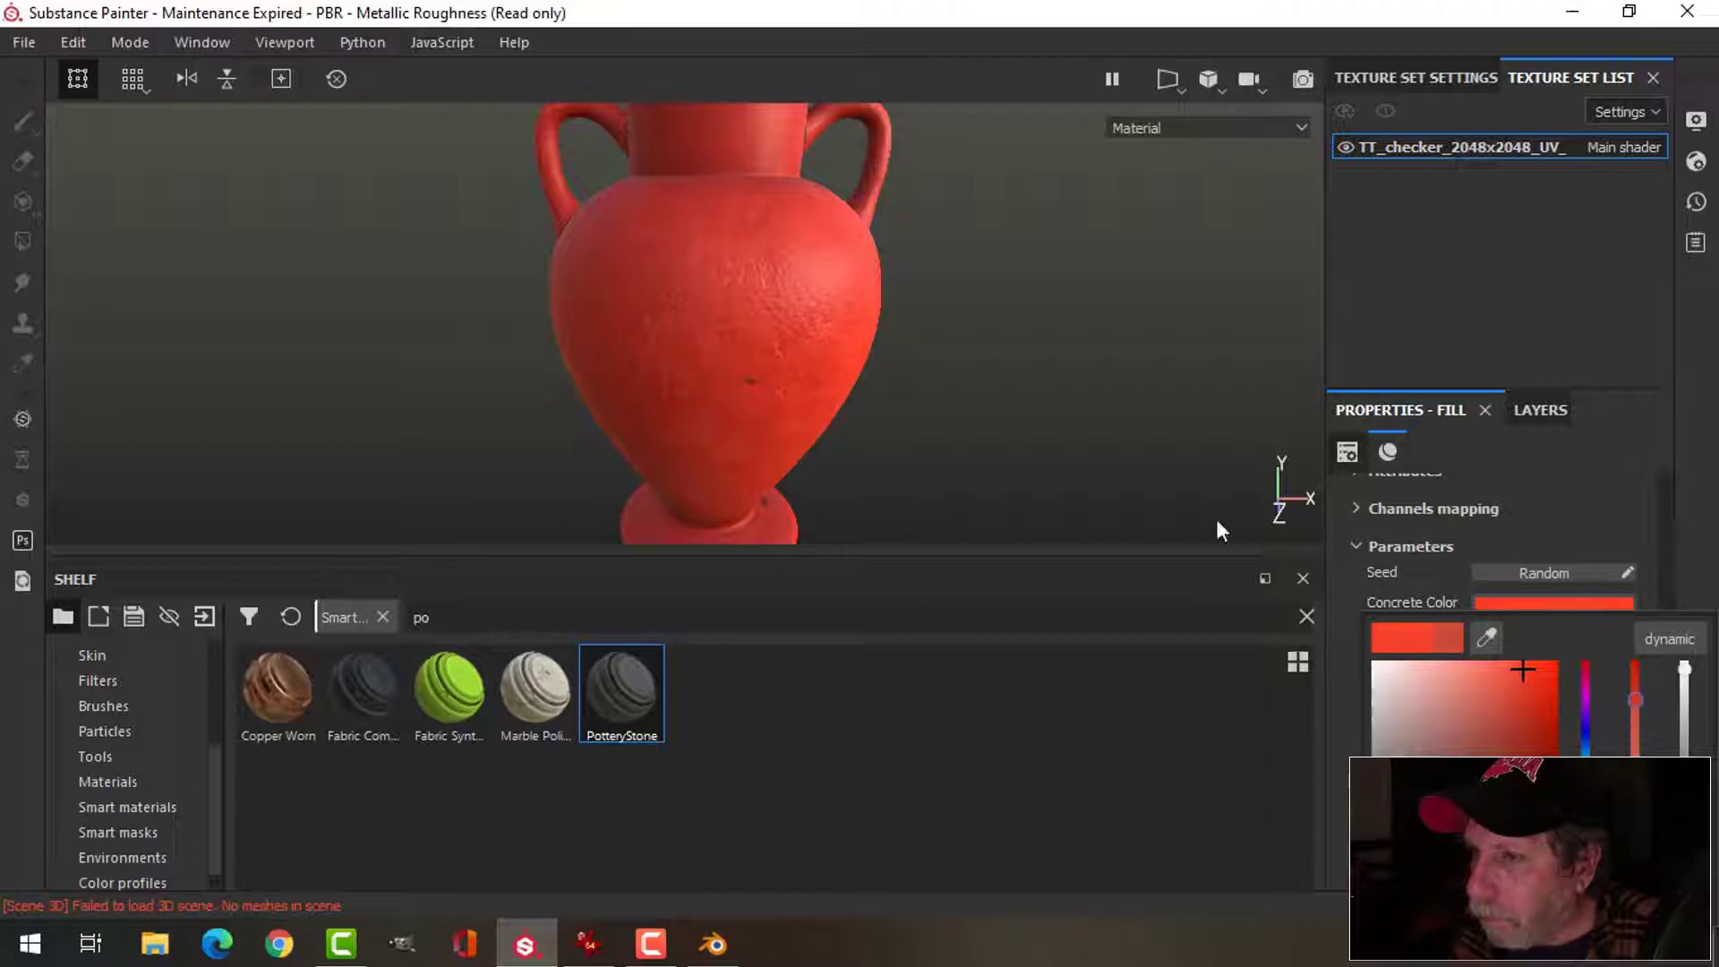
click(867, 369)
alt+drag(889, 357, 818, 338)
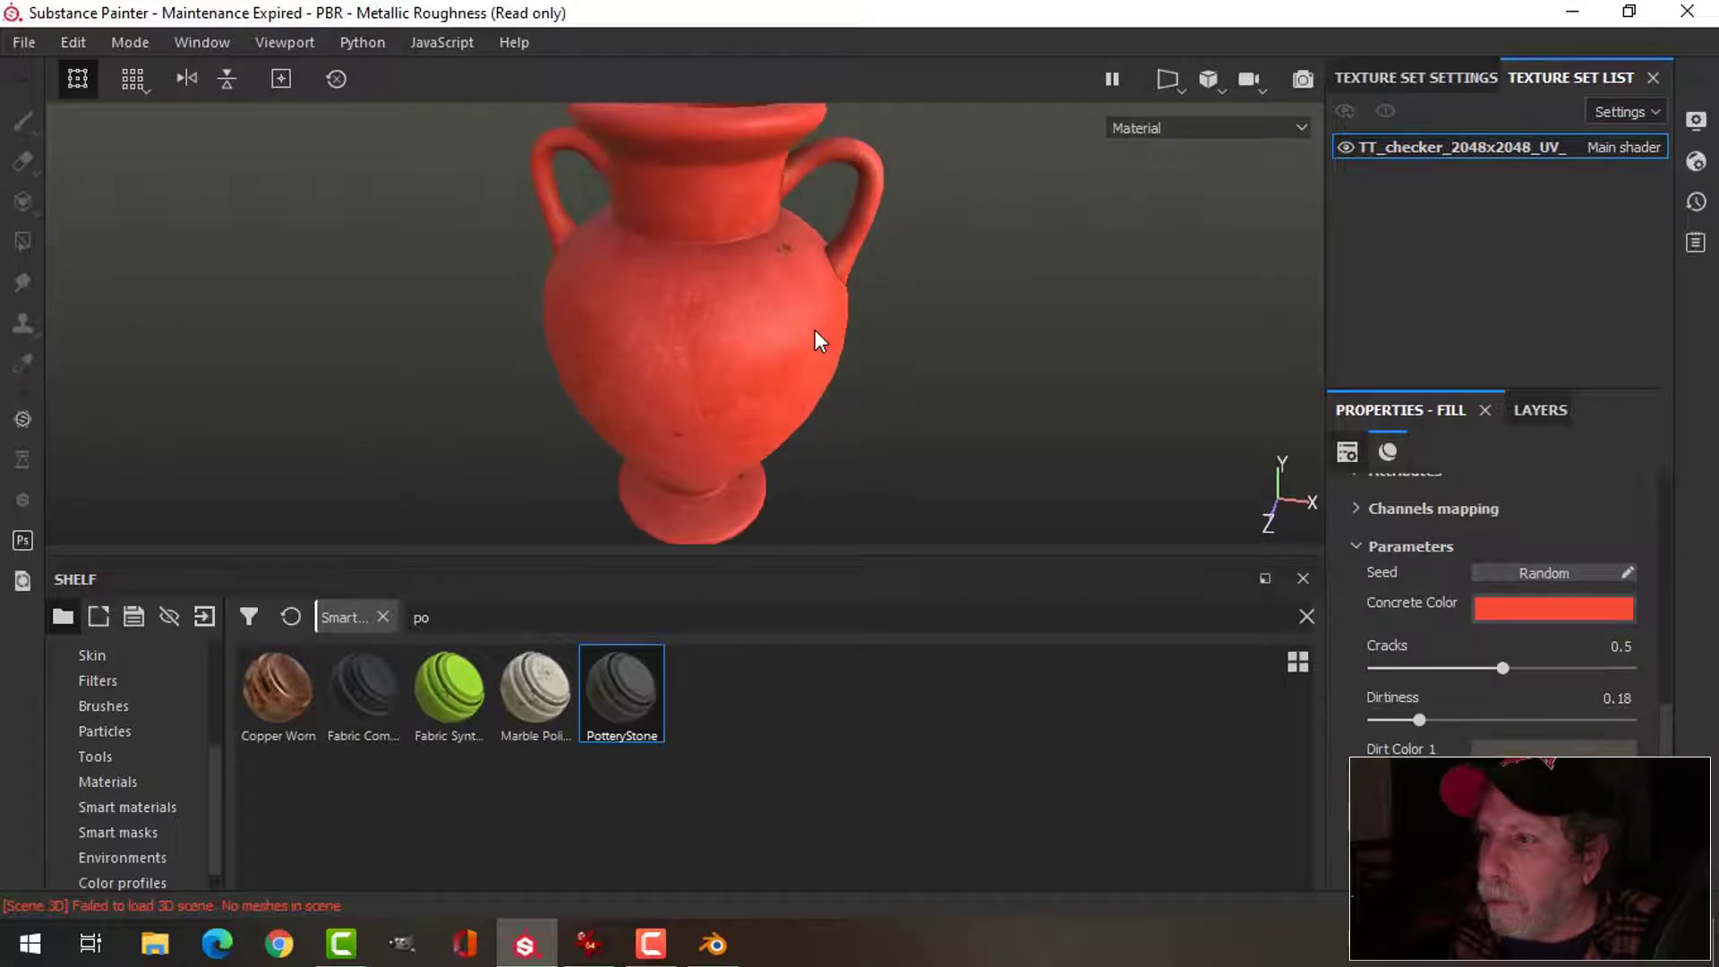
- Collapse the PotteryStone group and add a fill layer with a black mask above it
click(1551, 411)
click(1370, 503)
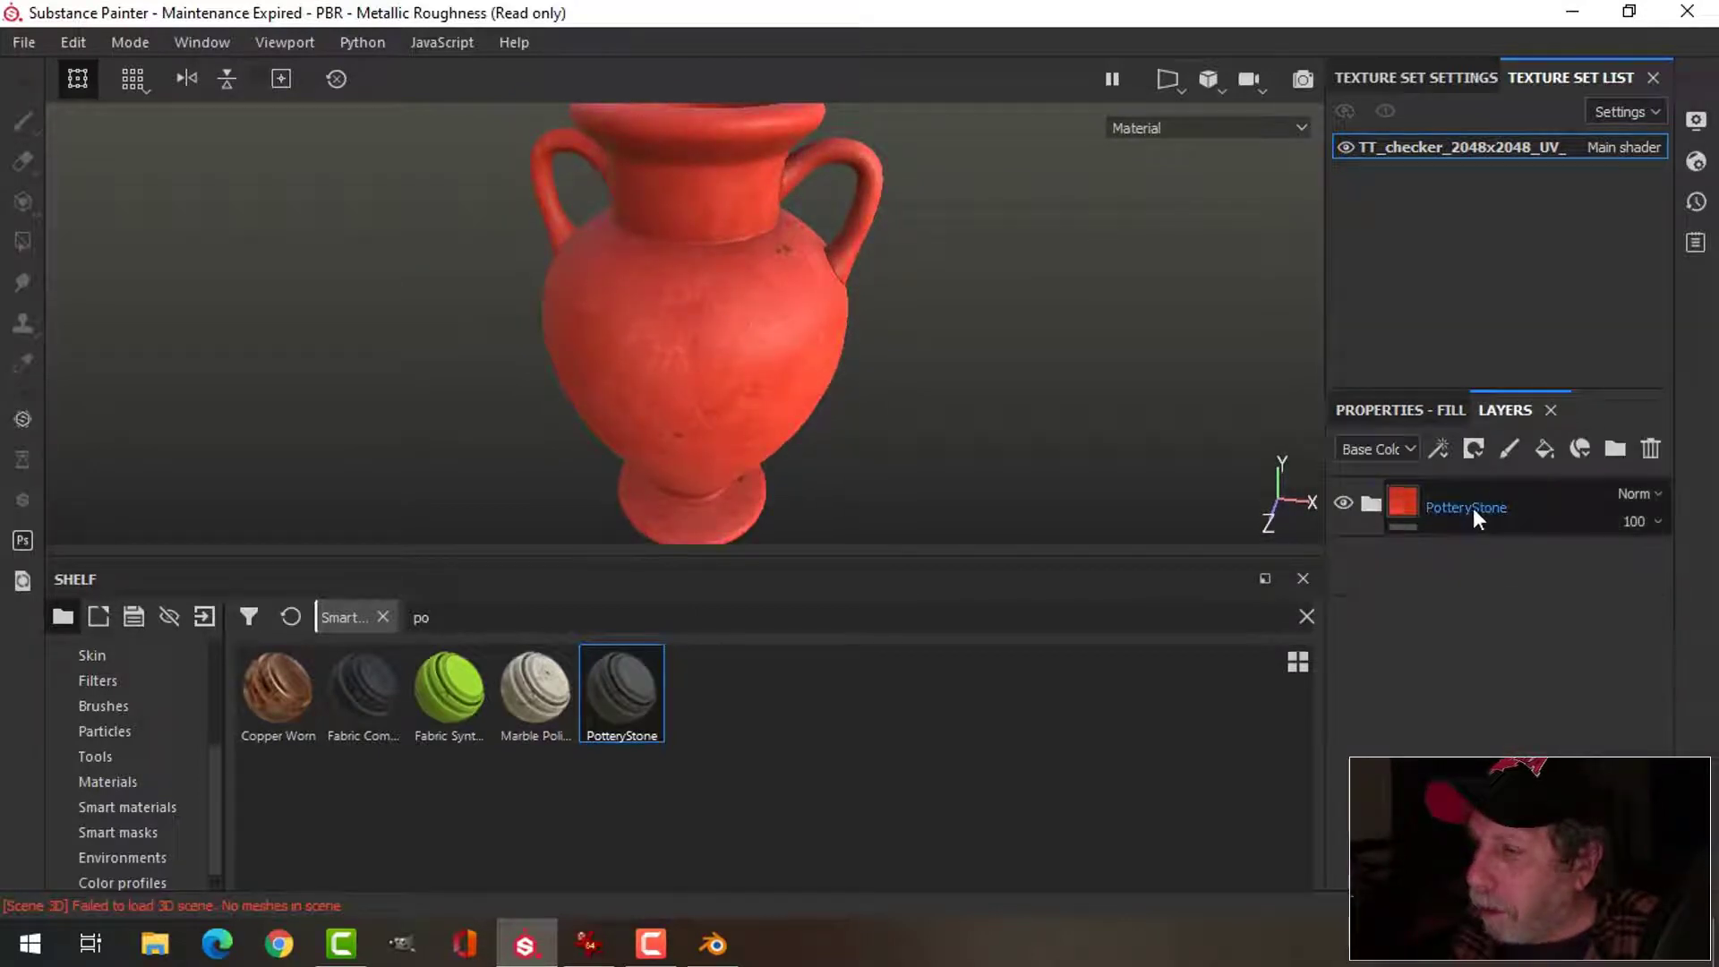
click(1474, 508)
mouse_move(879, 396)
alt+mouse_down()
mouse_move(868, 331)
mouse_move(868, 372)
mouse_move(825, 350)
mouse_move(843, 407)
mouse_move(829, 395)
mouse_move(851, 388)
alt+mouse_up()
scroll(864, 385, down, 4)
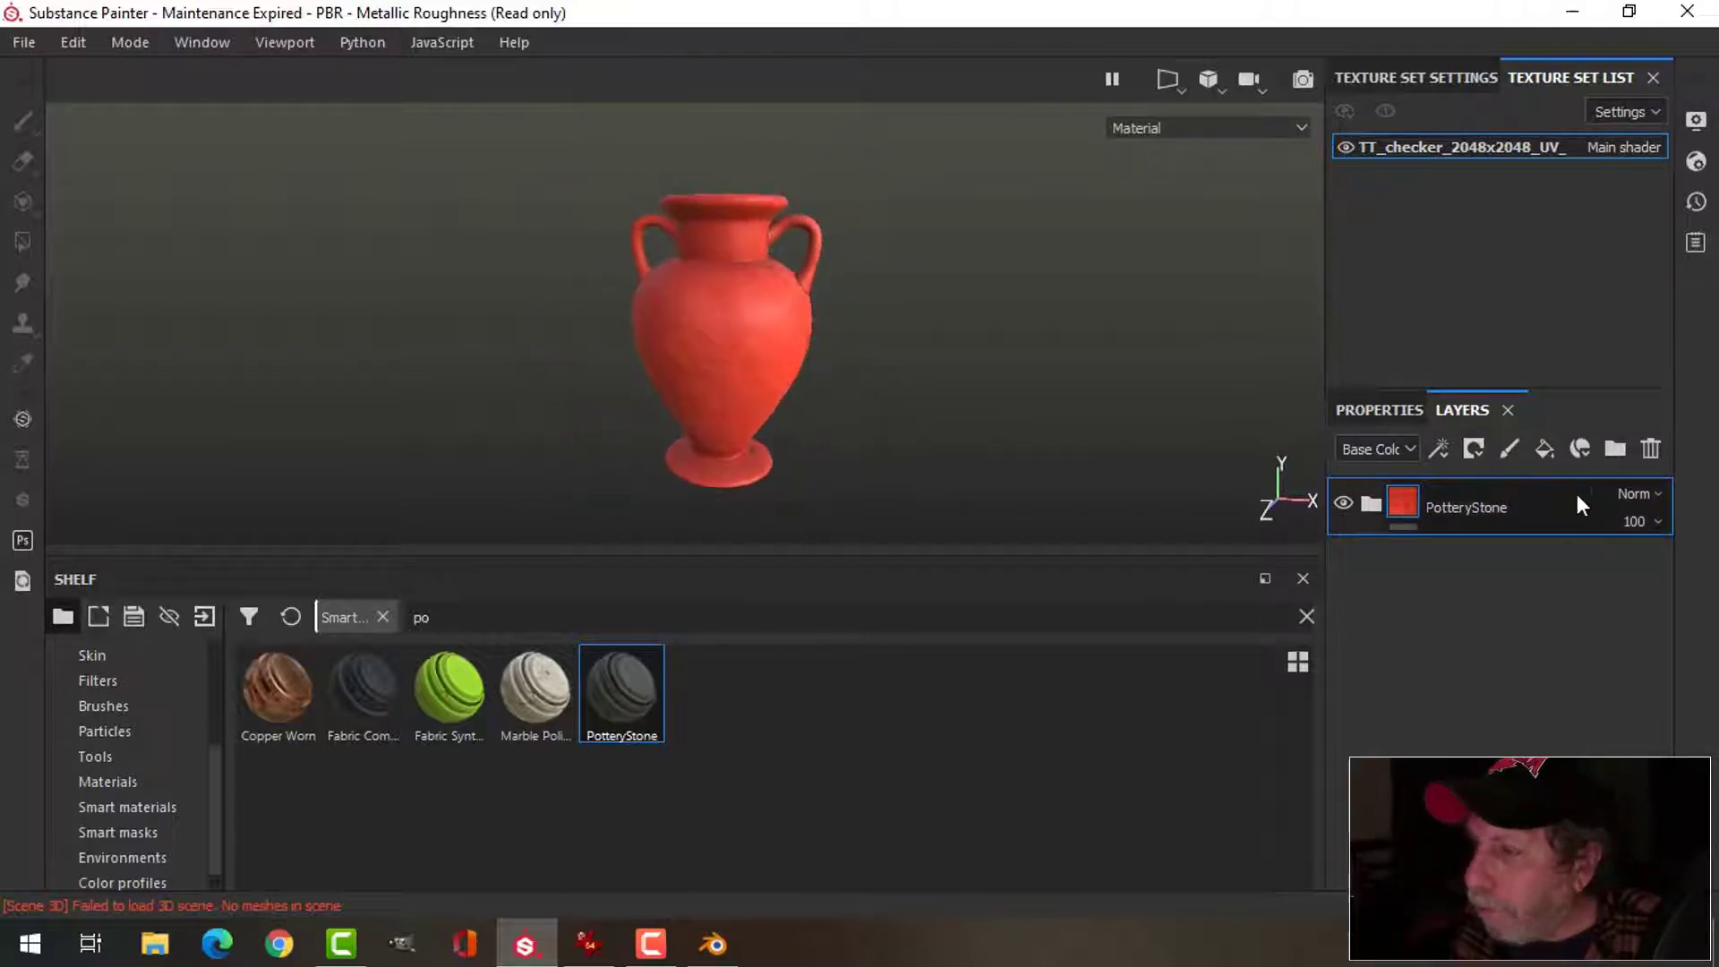
click(1551, 449)
click(1474, 451)
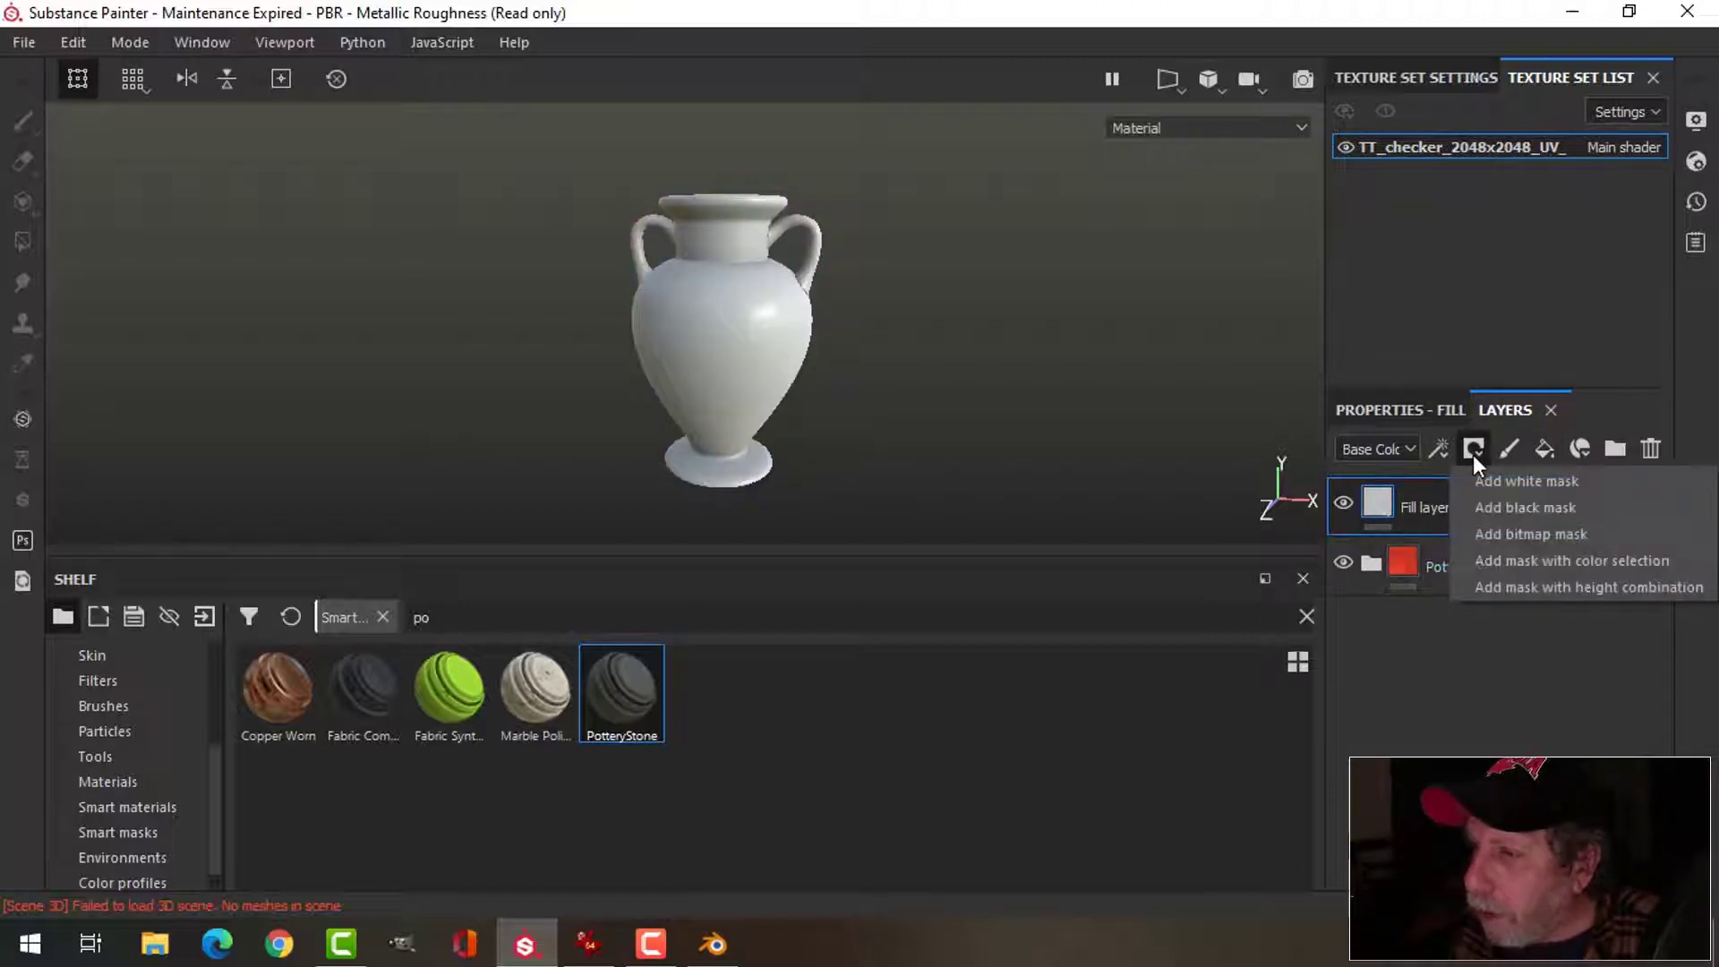
click(1507, 507)
- Limit the new fill layer's material to the color and rough channels
click(1377, 504)
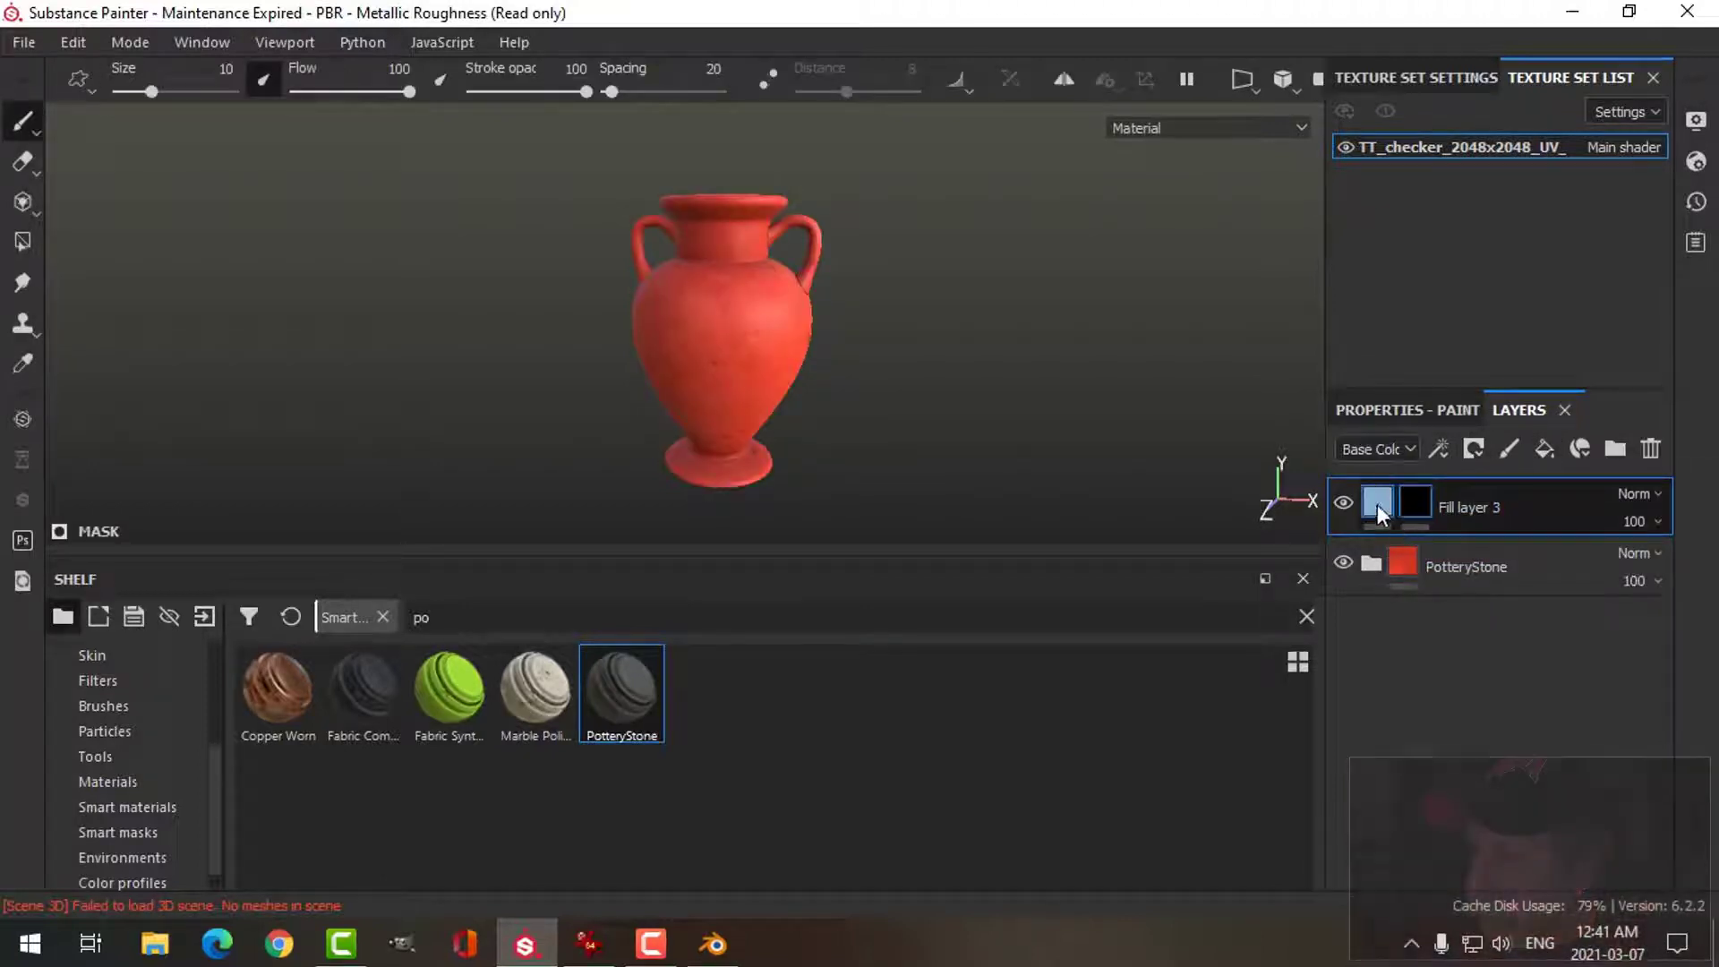
click(1440, 410)
drag(1669, 728, 1679, 622)
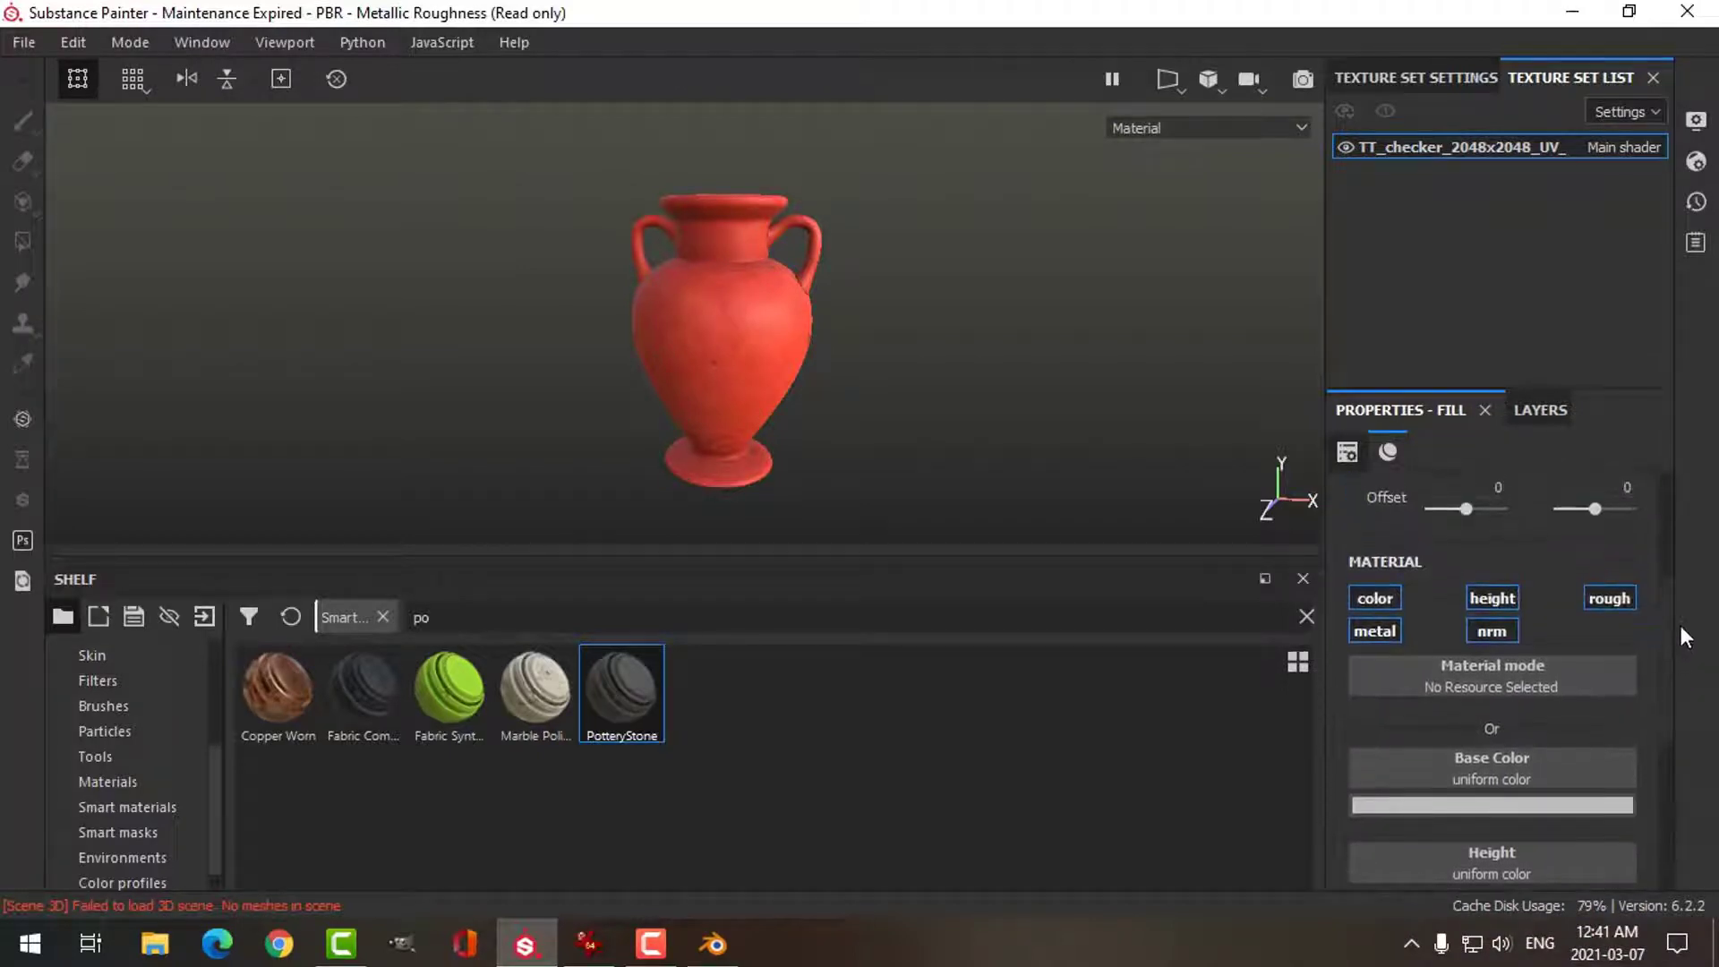
click(1388, 599)
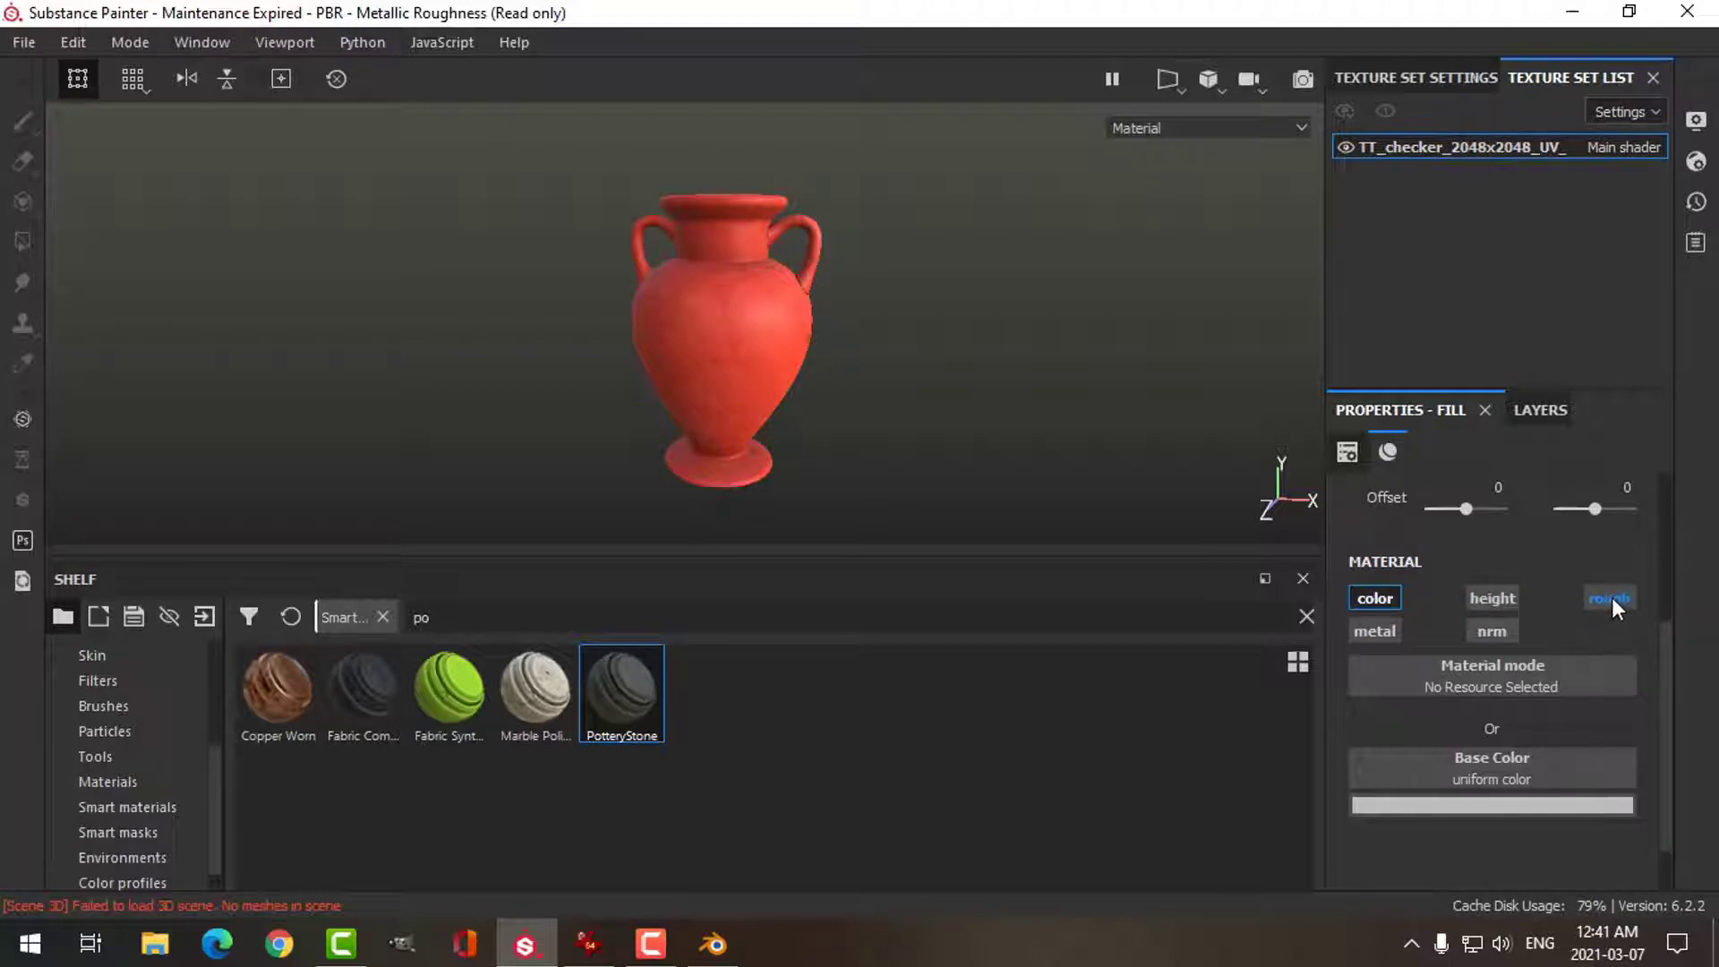
click(1612, 598)
scroll(1665, 690, down, 4)
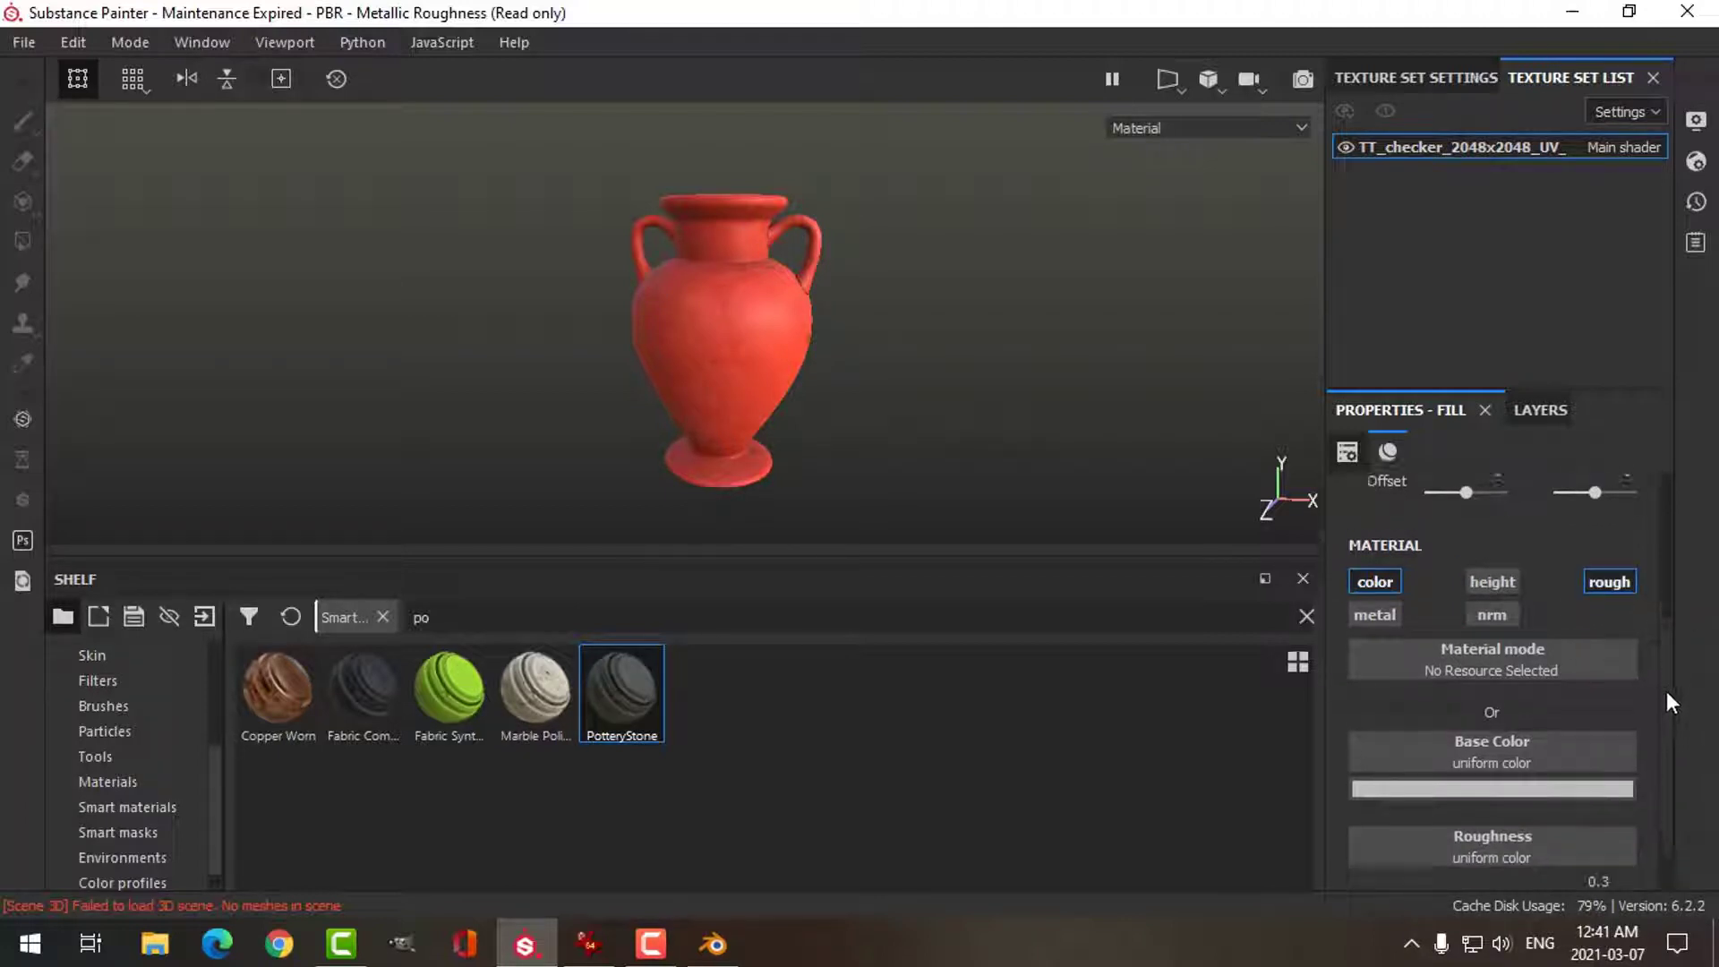
- Set the fill layer's Base Color to a light grey of about RGB 0.682, 0.671, 0.671 and select the layer's mask
click(1486, 735)
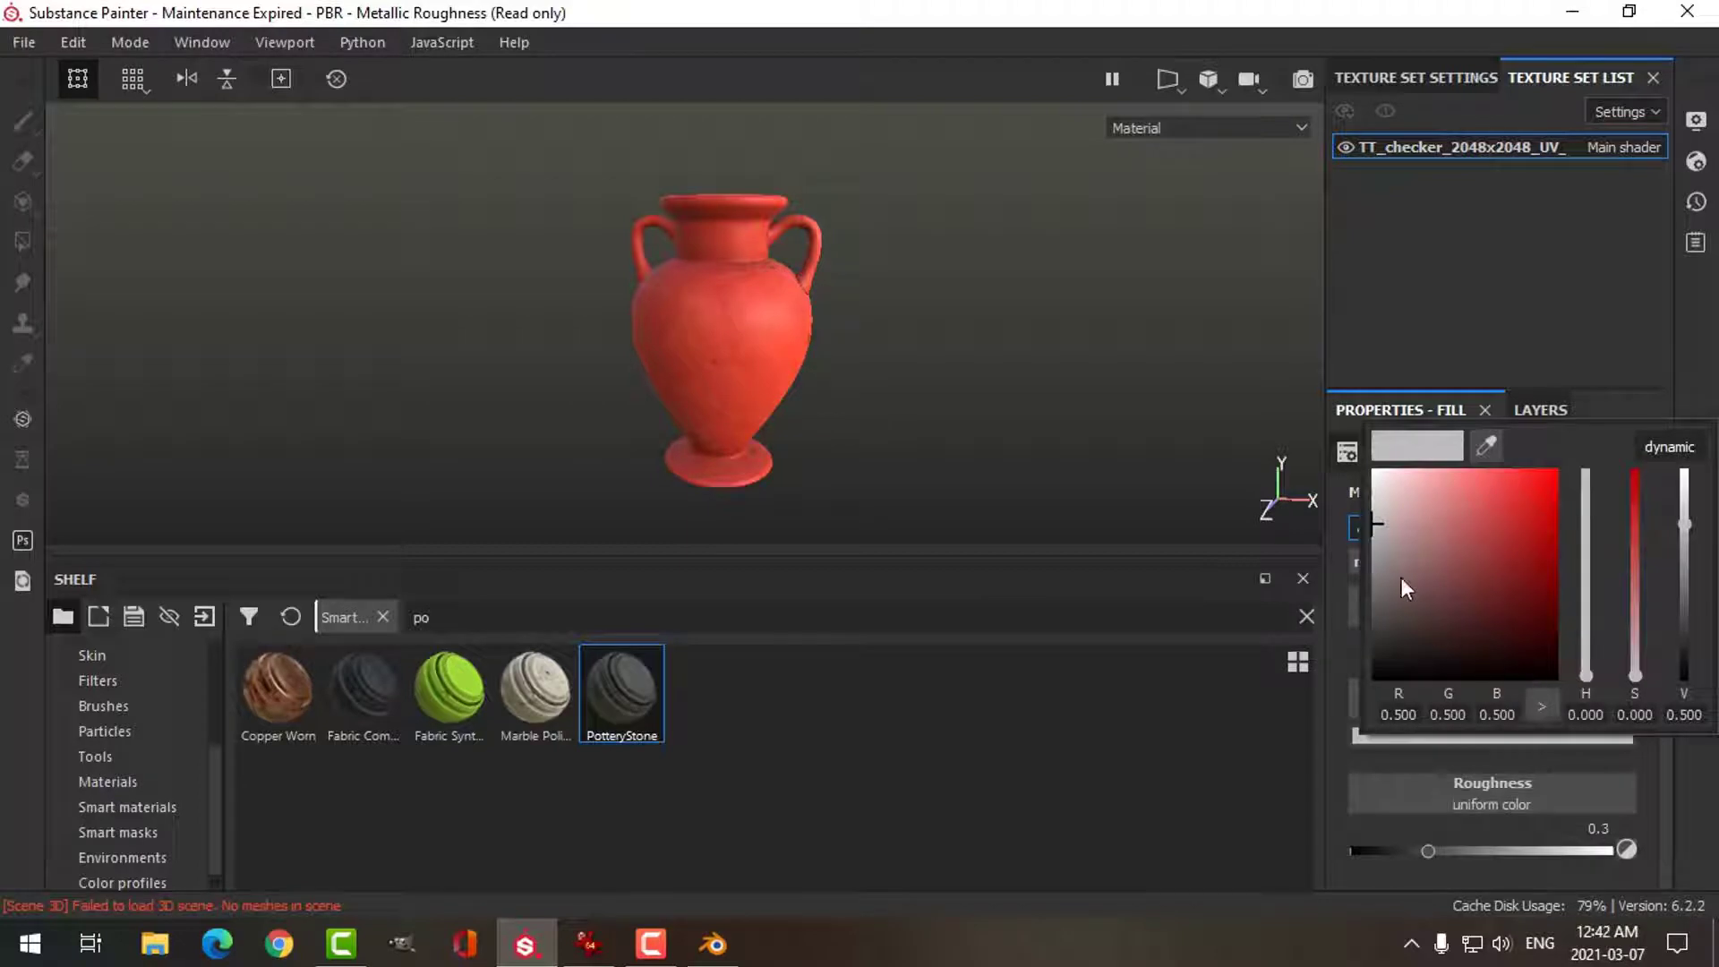
drag(1378, 528, 1377, 510)
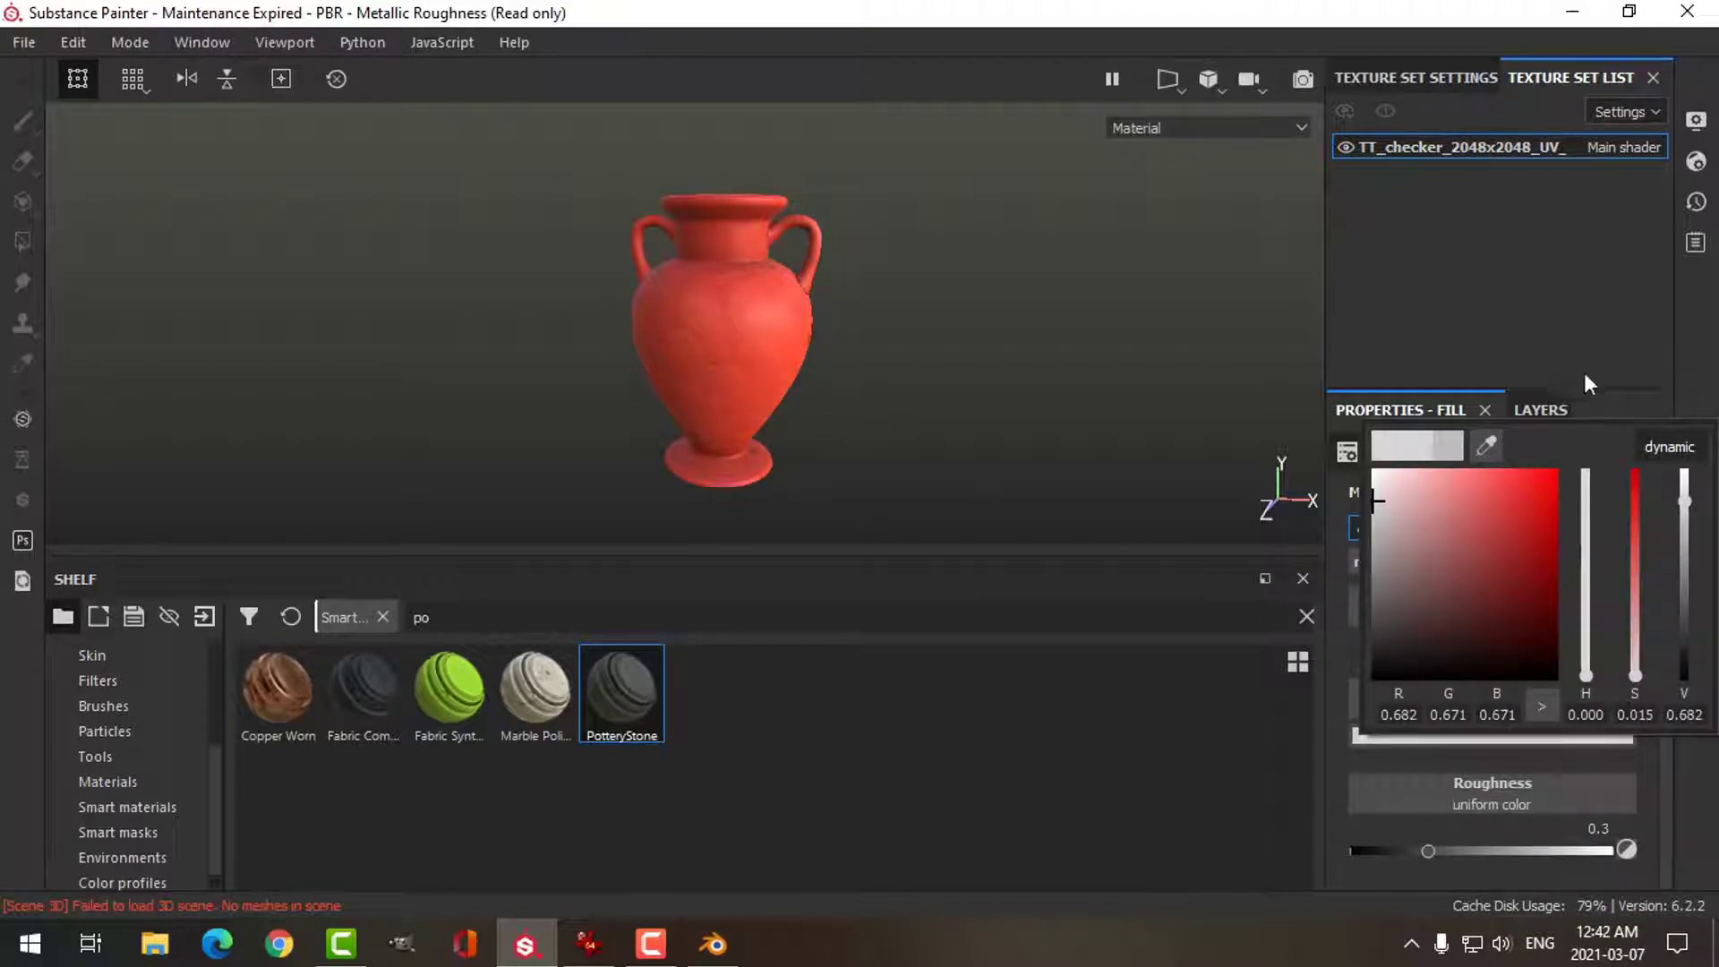
click(1536, 410)
click(1415, 503)
- Try a short horizontal brush stroke across the vase's belly on the mask and undo it
key(1)
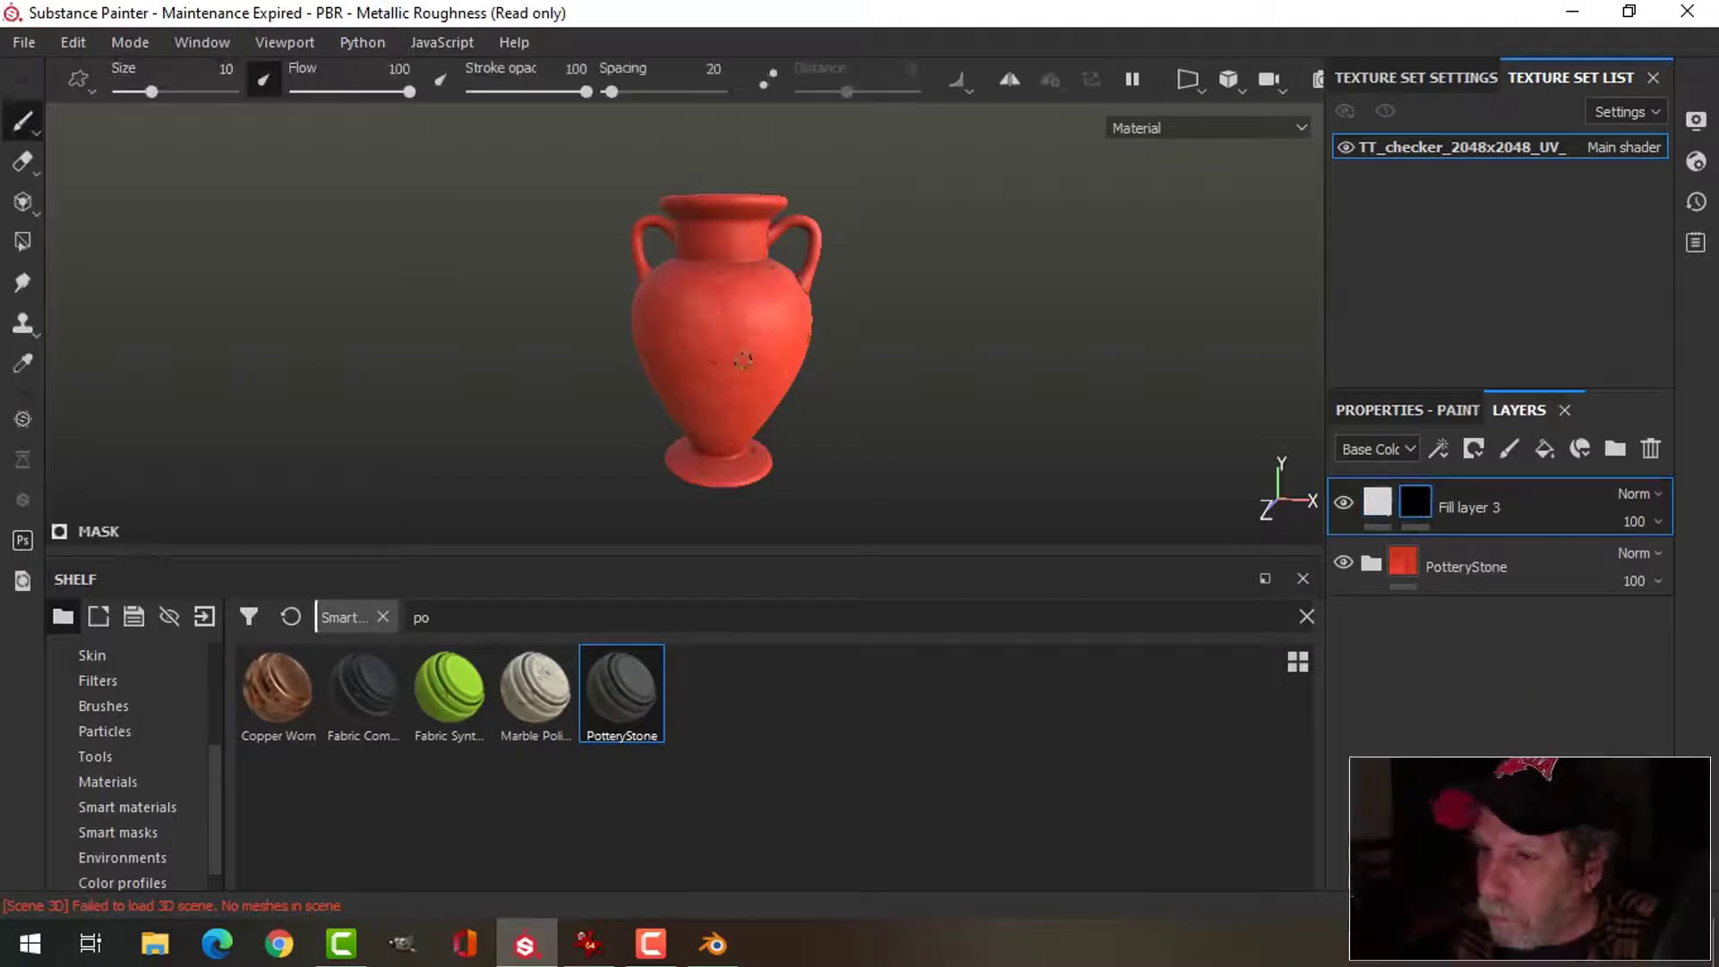
scroll(921, 377, up, 5)
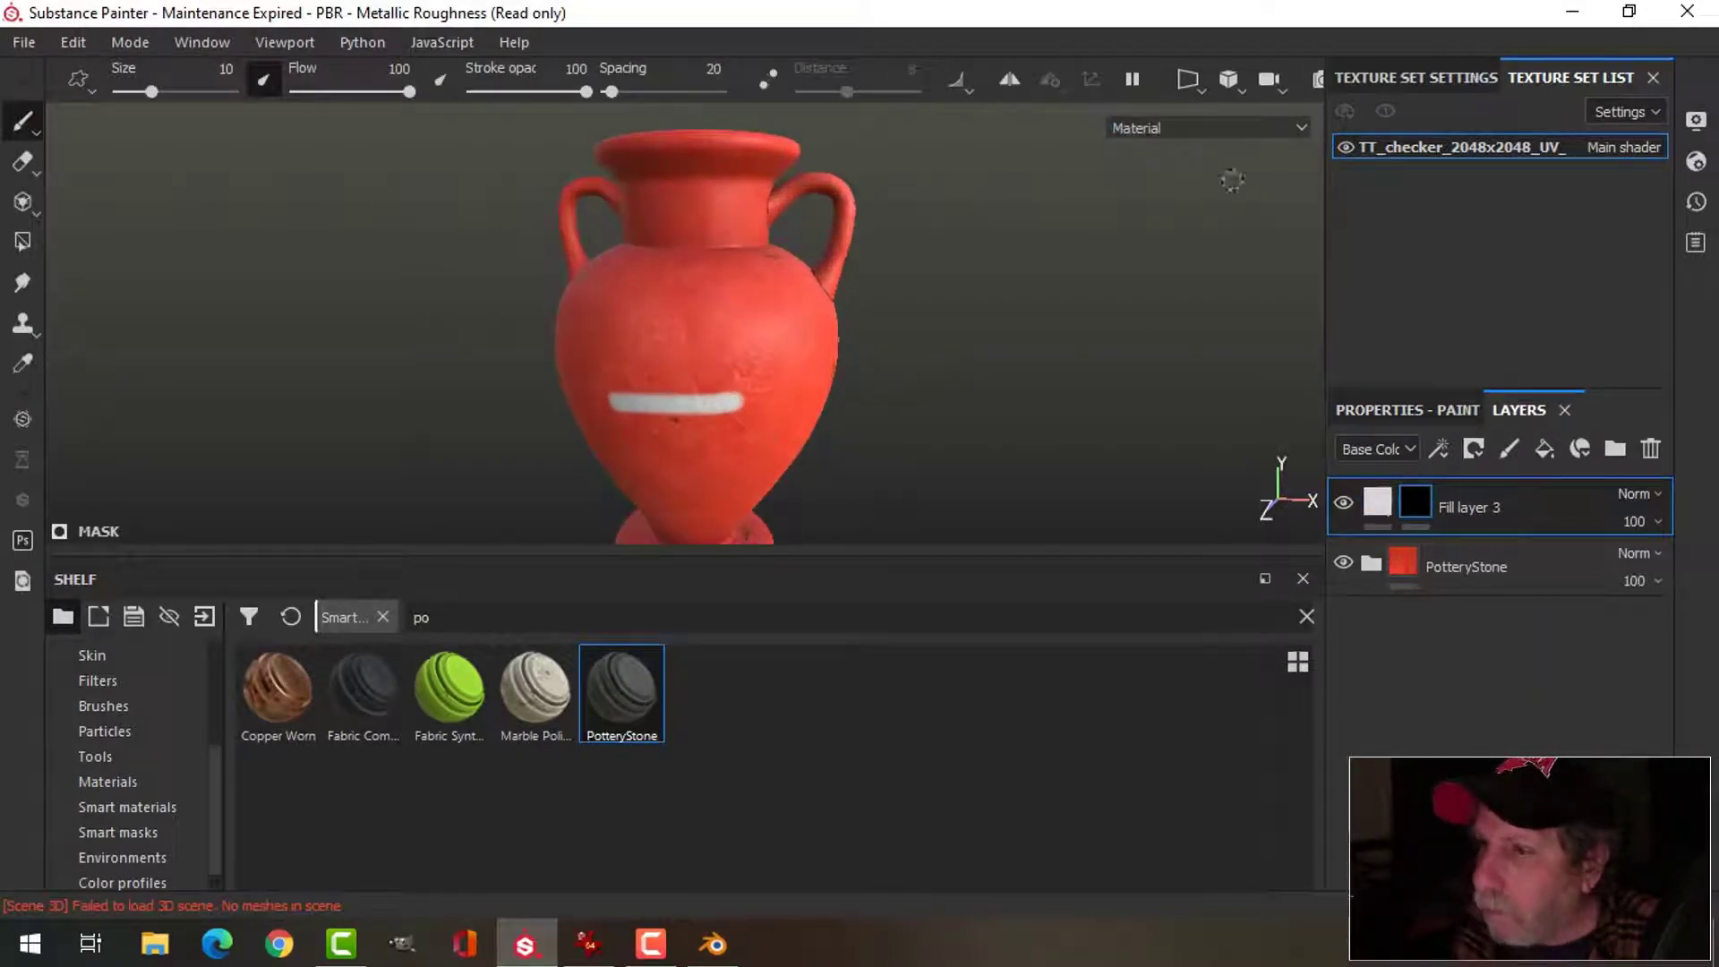
key(ctrl+z)
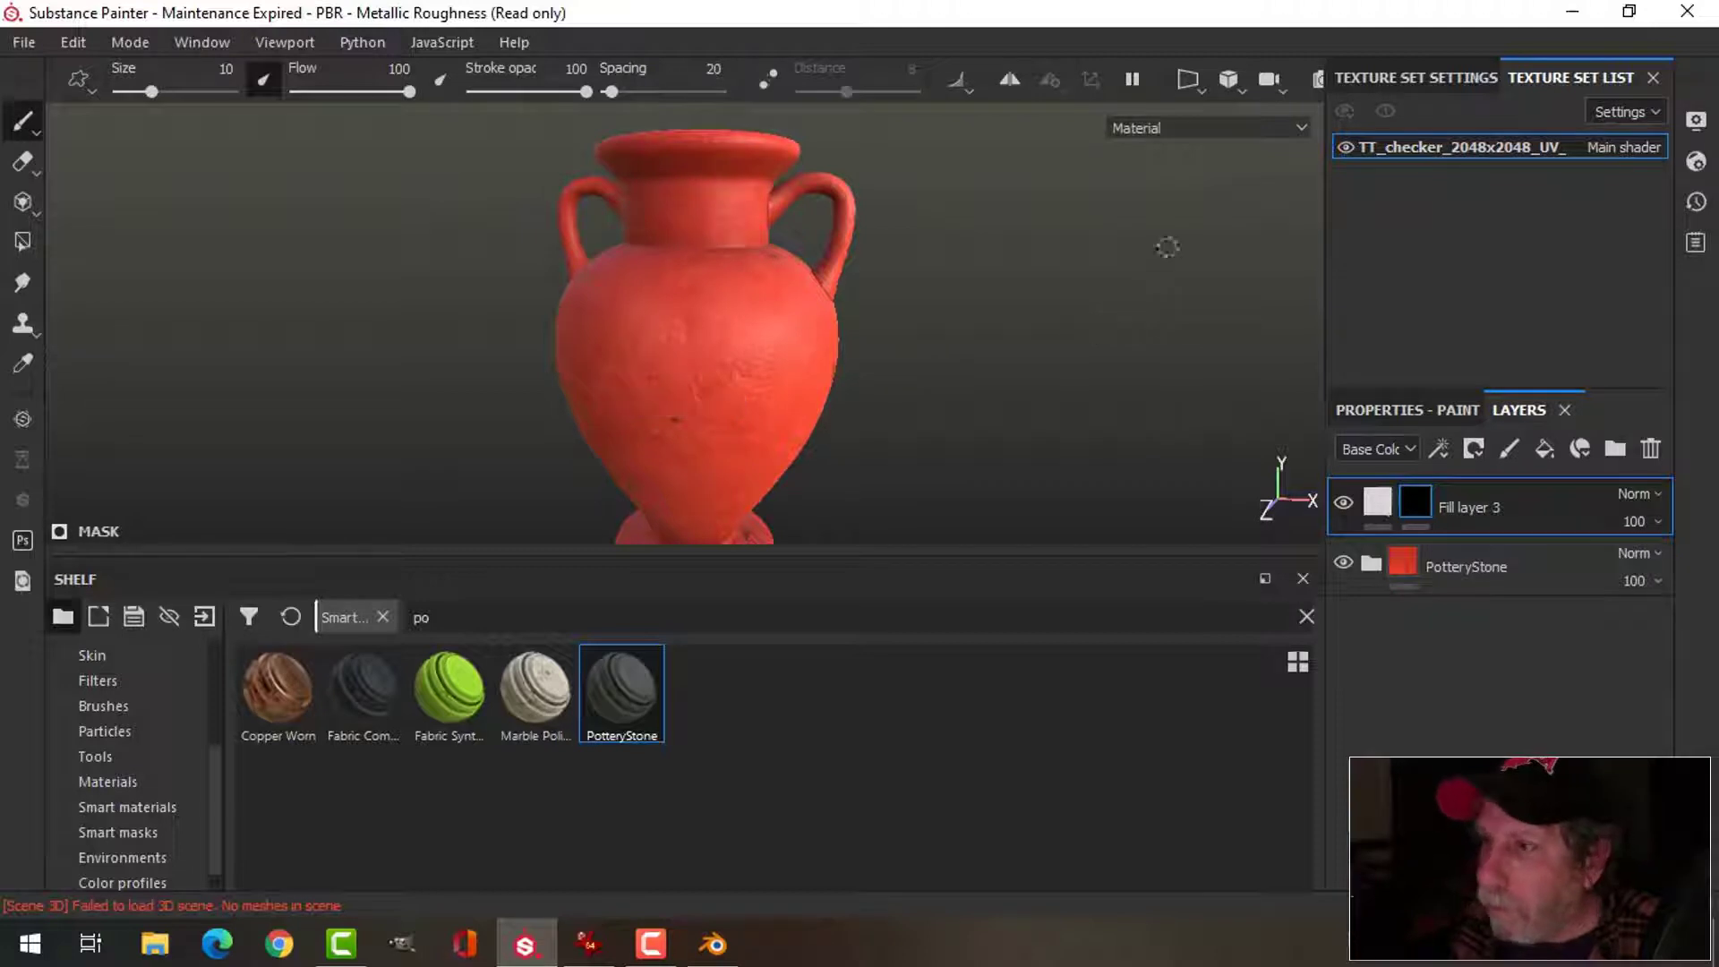
- Switch the camera to orthographic projection and turn the vase to a straight front view
click(1225, 87)
click(1254, 146)
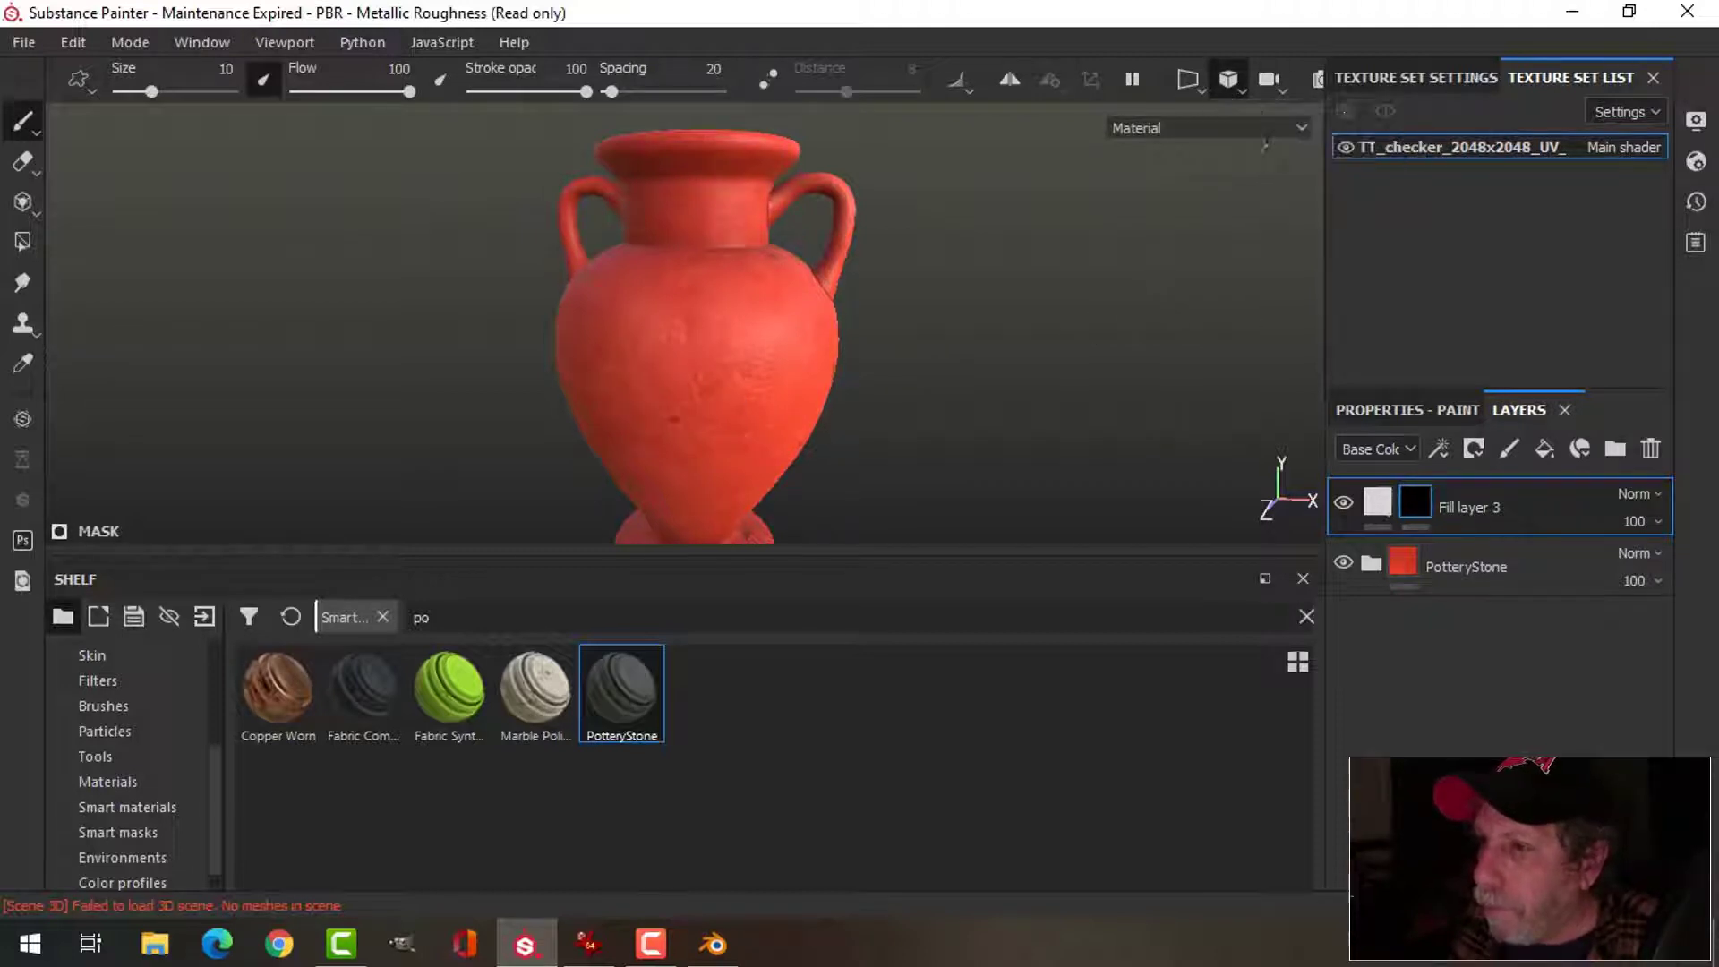
alt+drag(961, 373, 952, 315)
alt+drag(959, 388, 1056, 323)
- Turn on symmetry and set it to Radial Symmetry around the Y axis with a higher count
click(1010, 79)
click(1061, 86)
click(1169, 169)
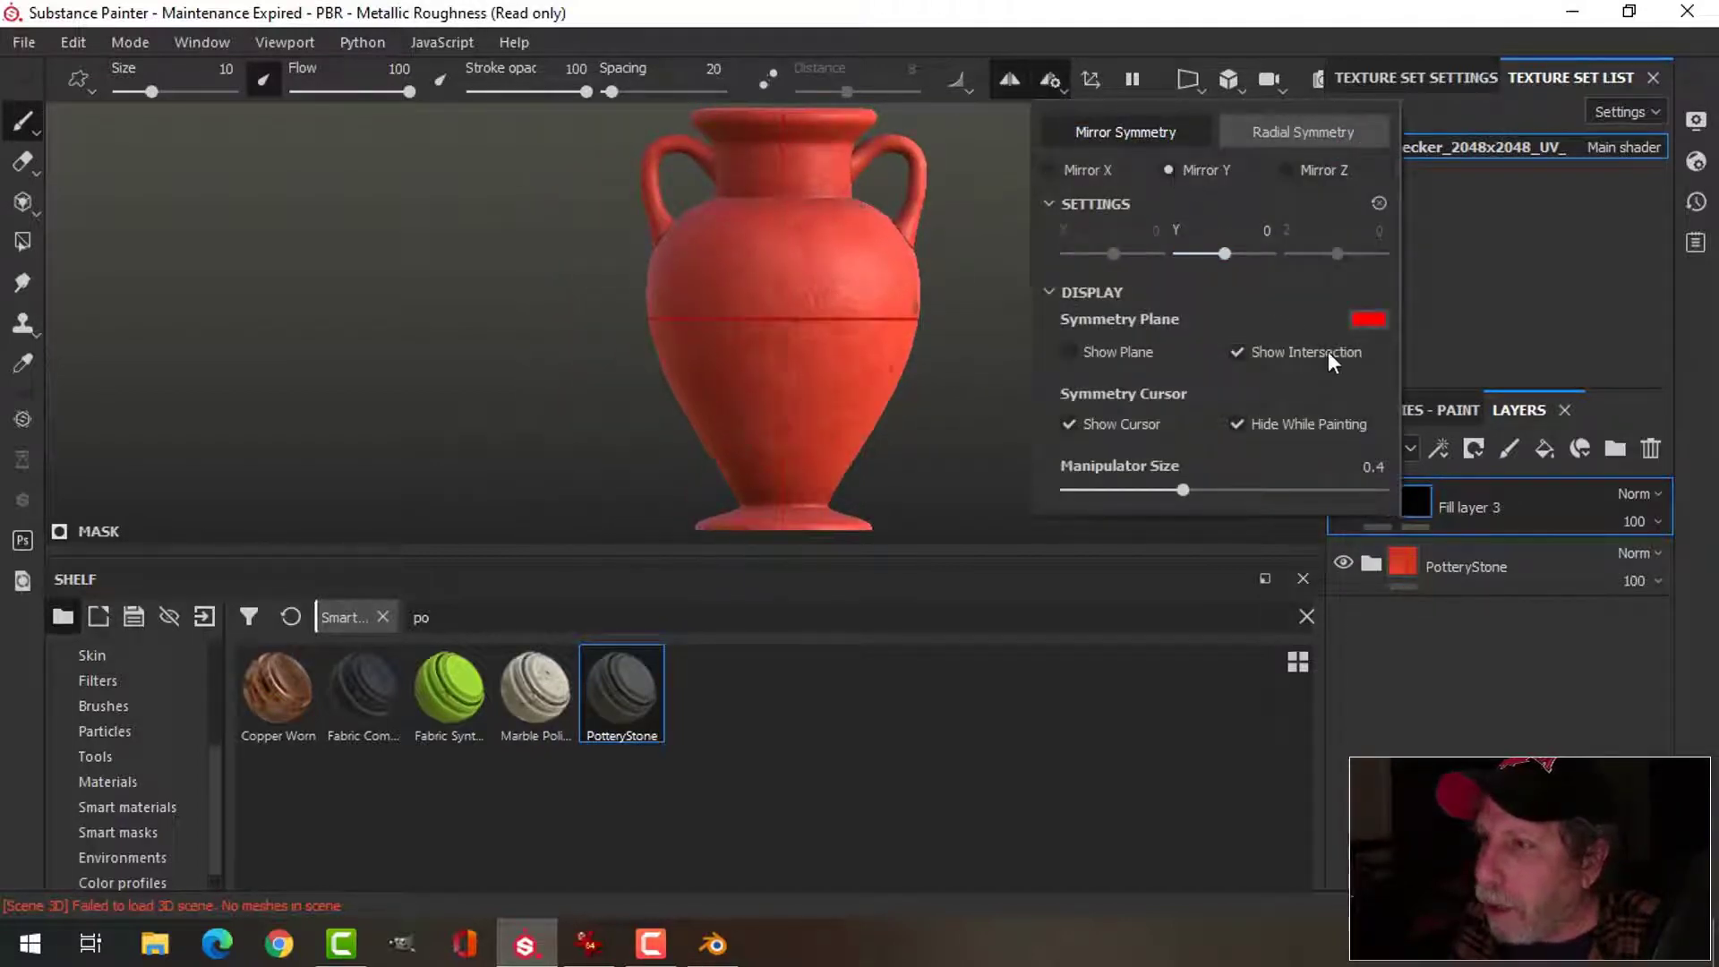
click(1305, 134)
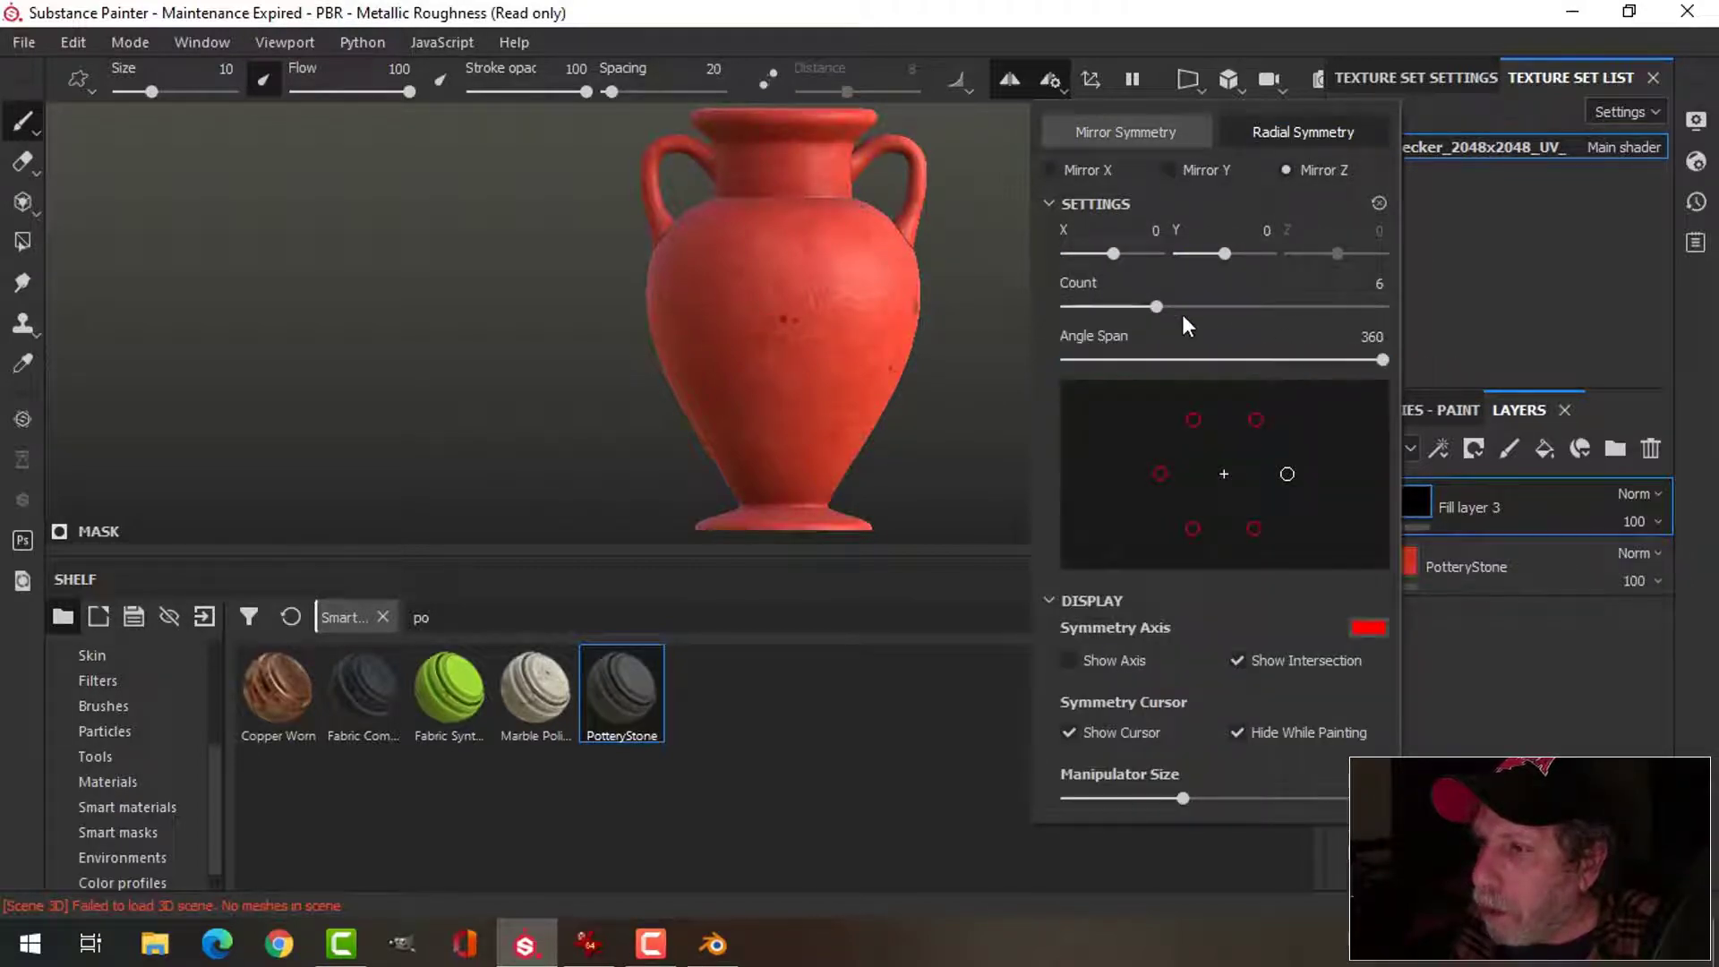
drag(1157, 306, 1427, 303)
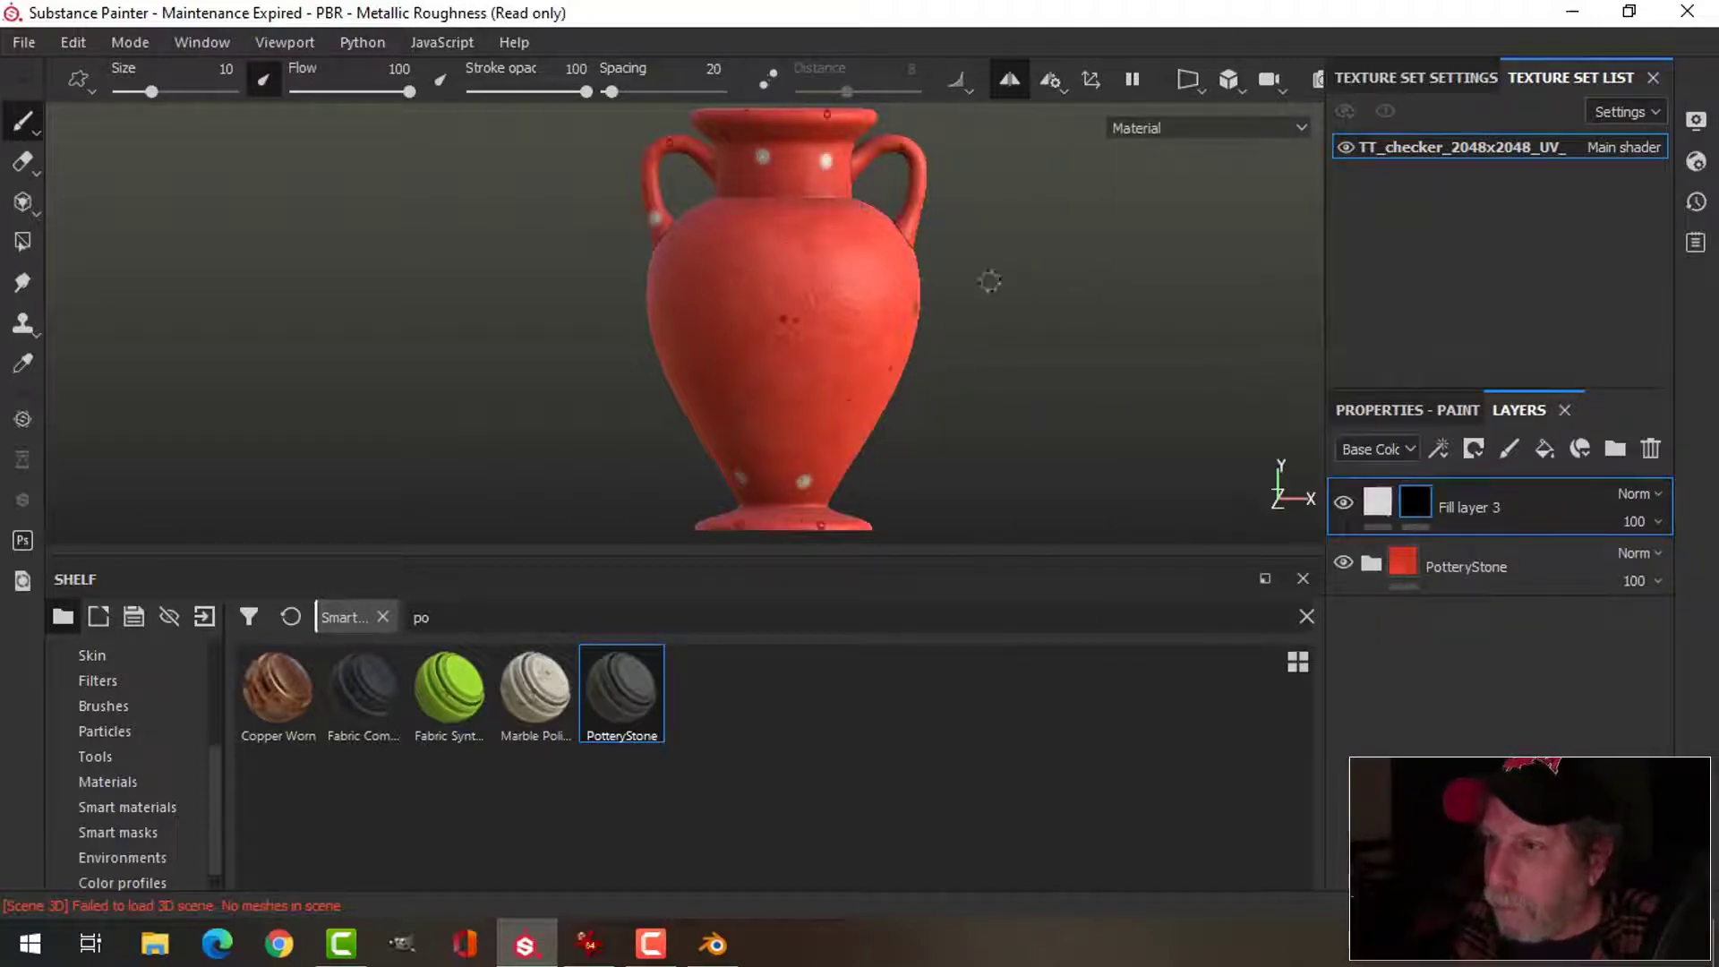
click(1041, 79)
click(1183, 170)
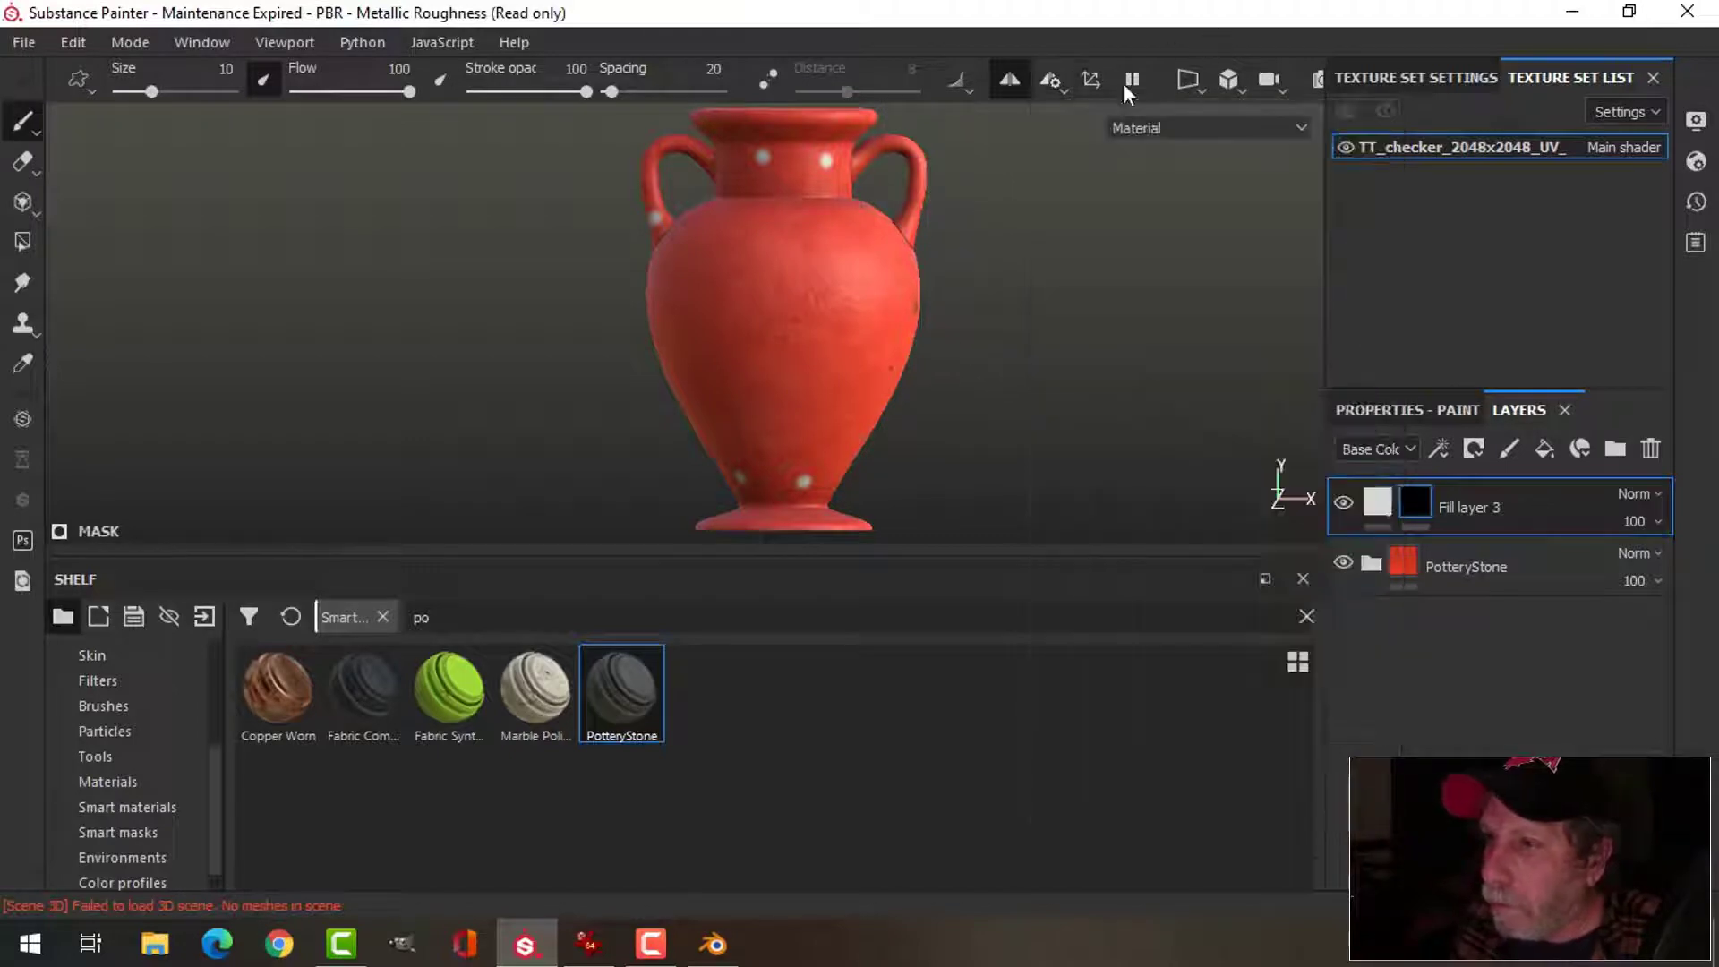
- Try a straight brush stroke around the vase and undo the painted test marks
shift+click(598, 384)
key(ctrl+z)
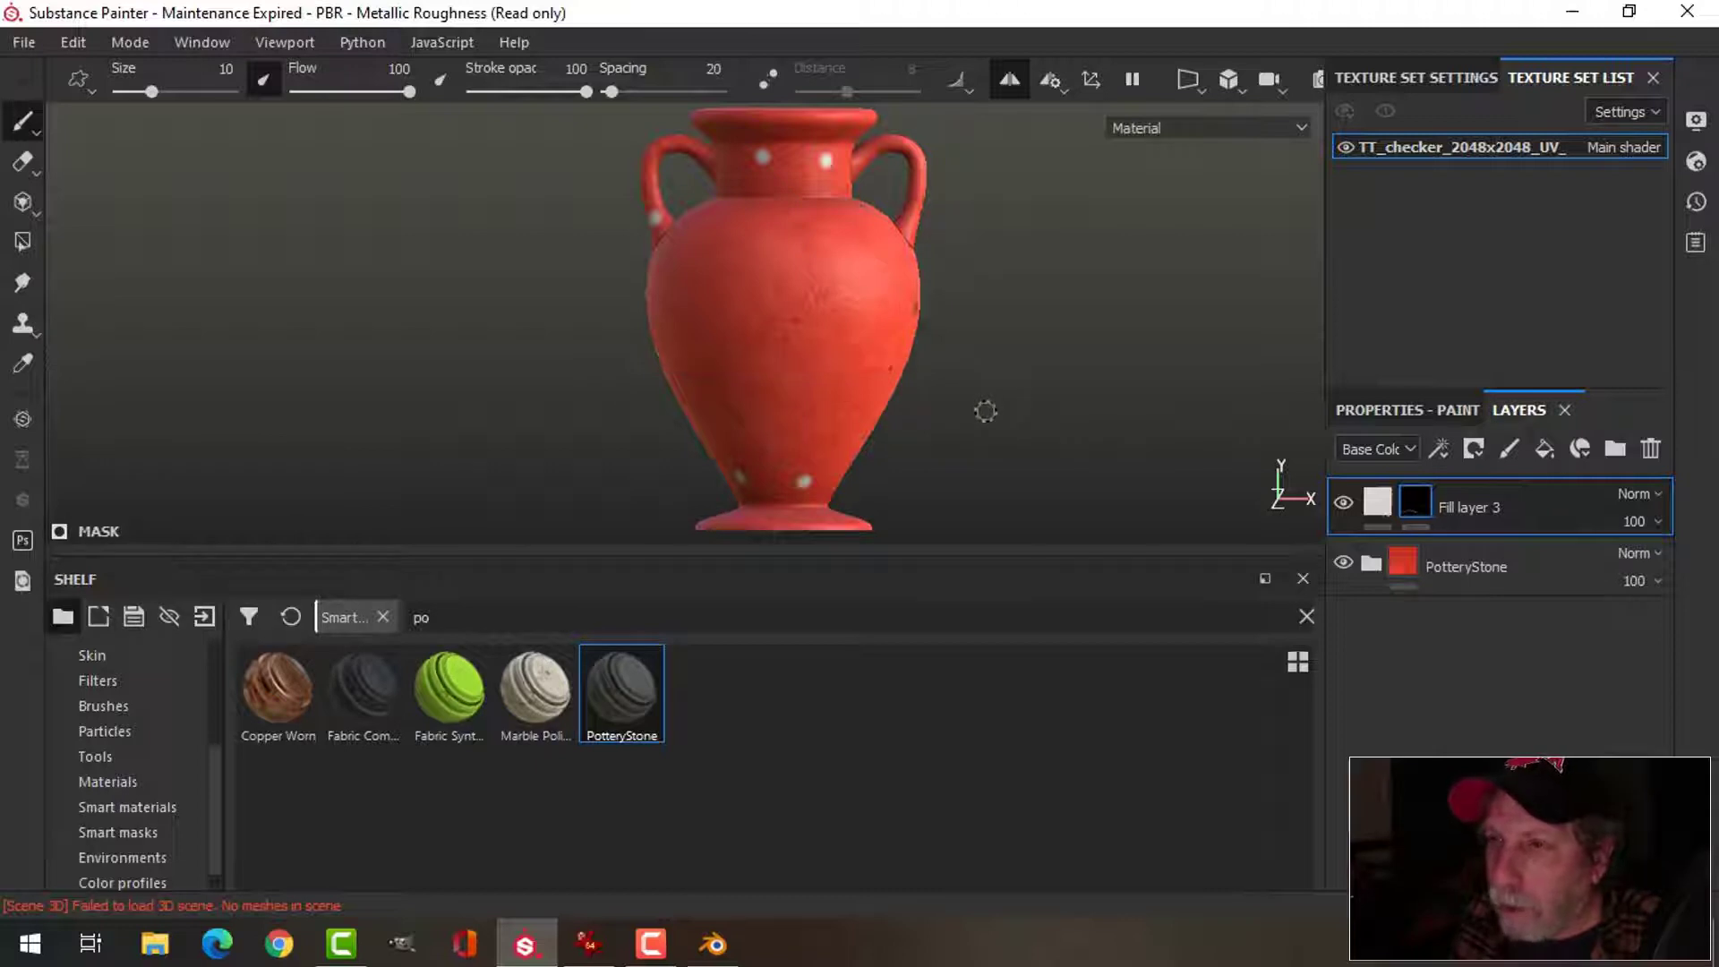
mouse_move(1008, 416)
alt+mouse_down()
mouse_move(933, 368)
mouse_move(1009, 410)
alt+mouse_up()
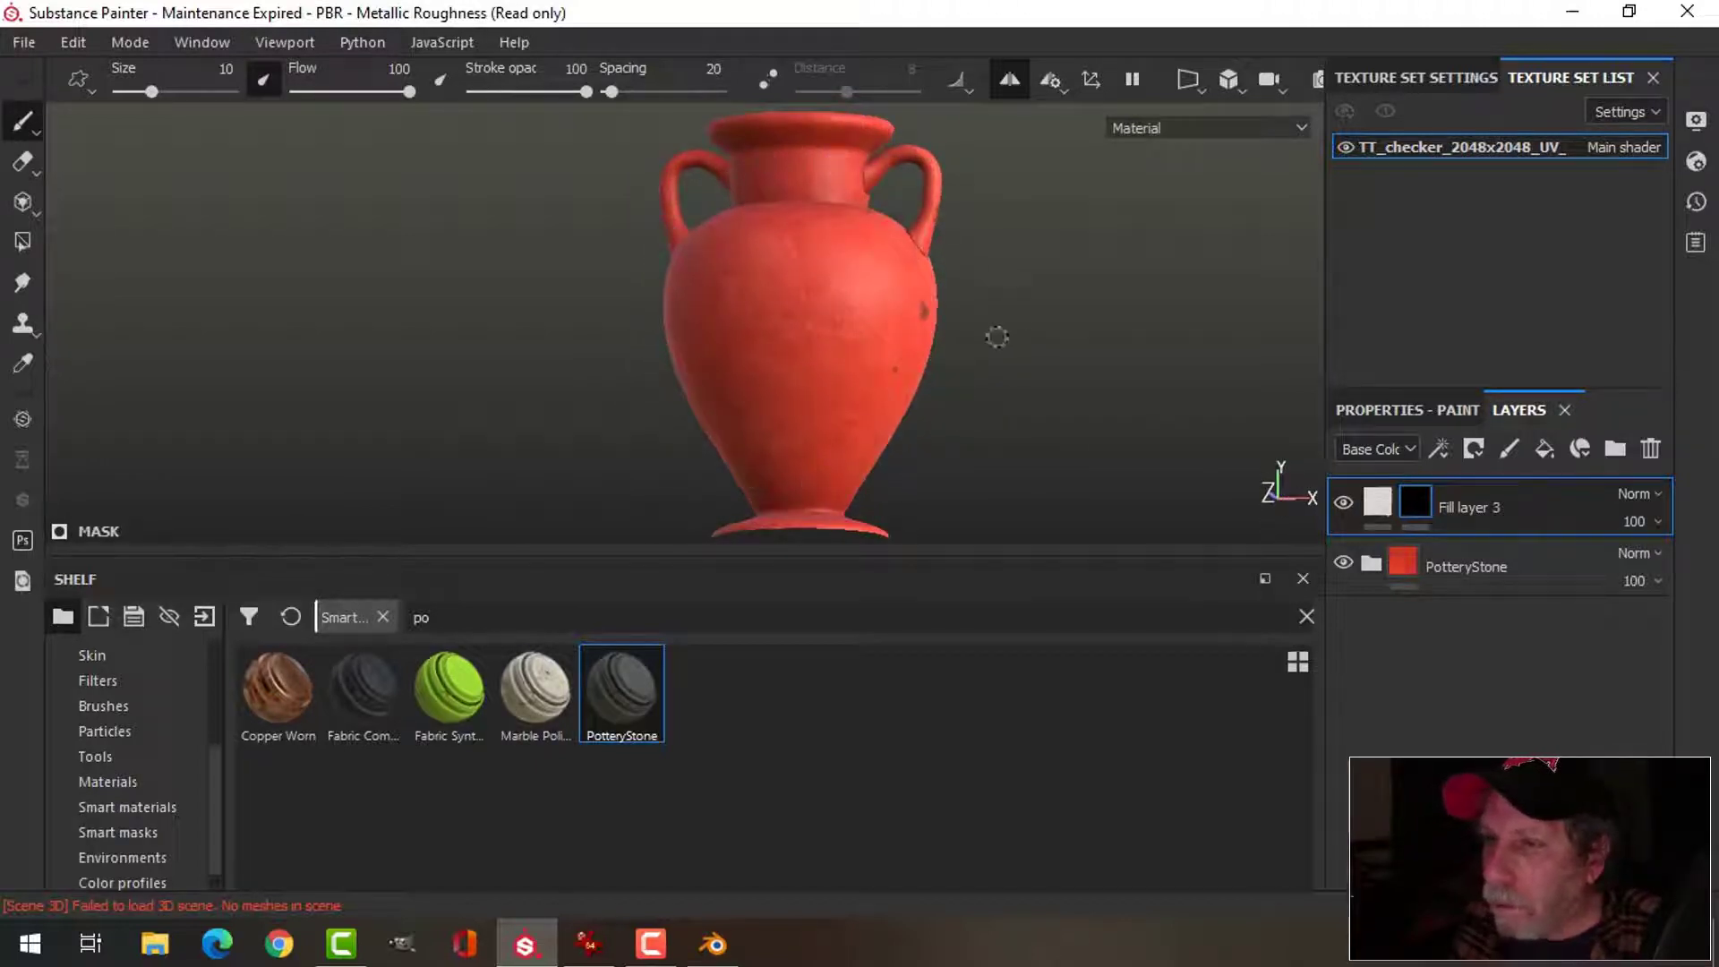
alt+drag(997, 337, 1046, 337)
- Show the Alphas category in the shelf and bring up the paint brush's properties
click(1448, 410)
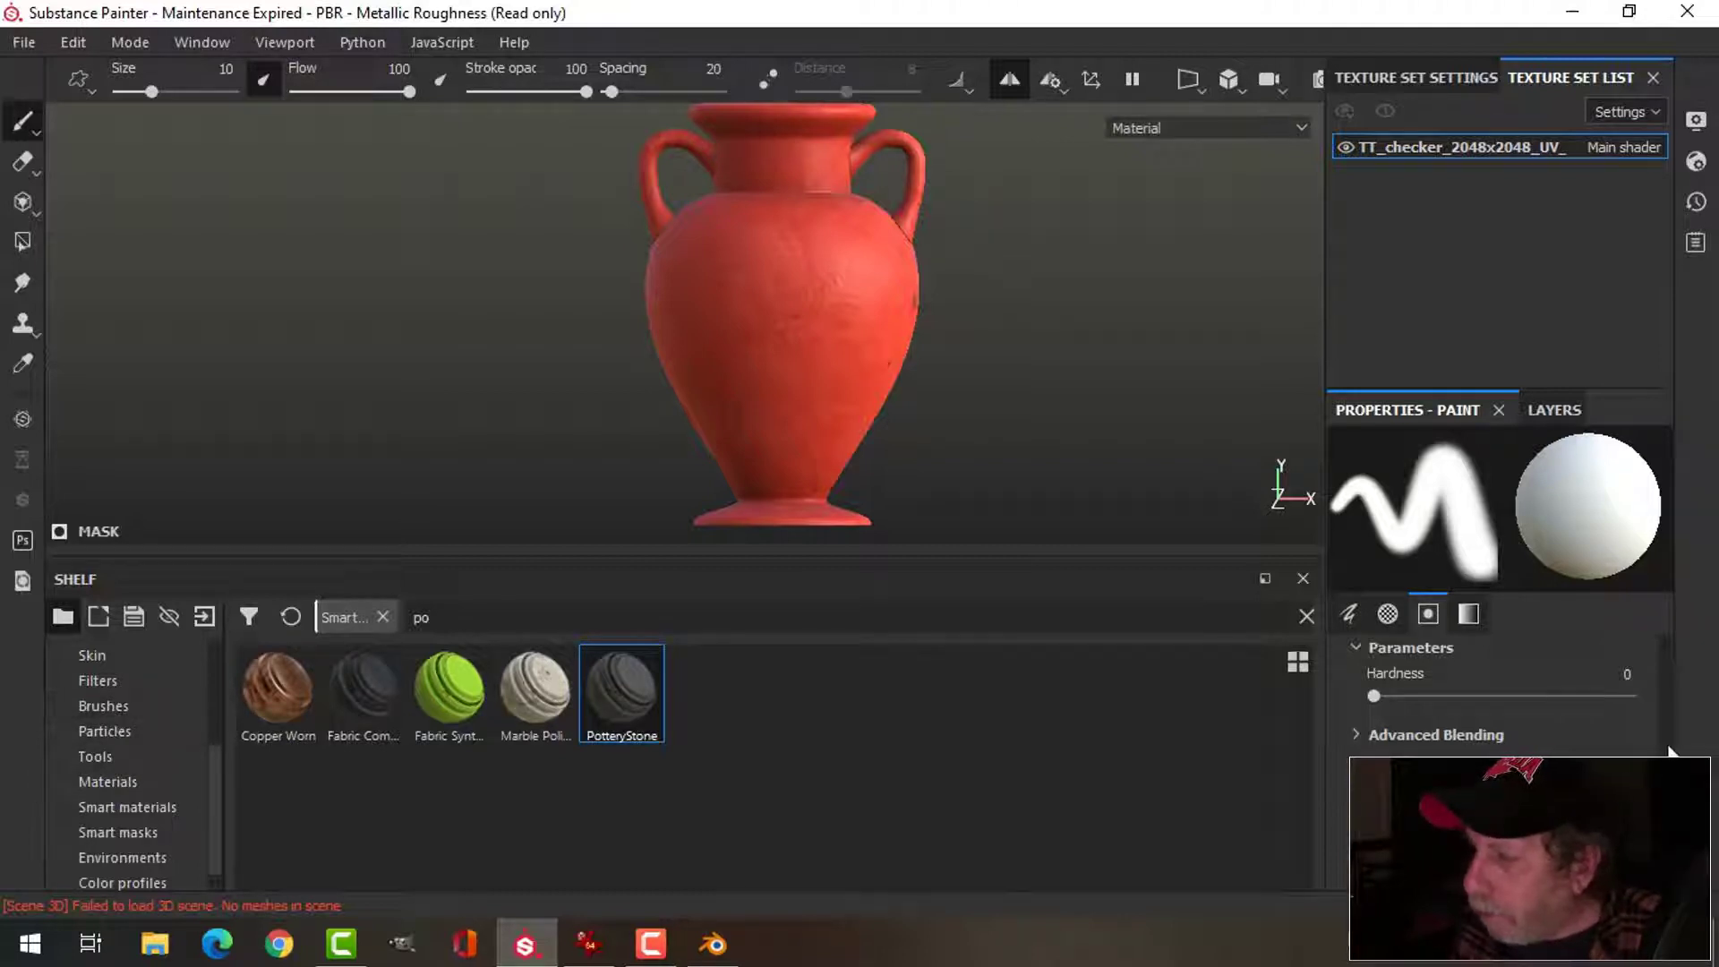
scroll(218, 775, down, 1)
scroll(218, 721, up, 6)
scroll(220, 697, up, 1)
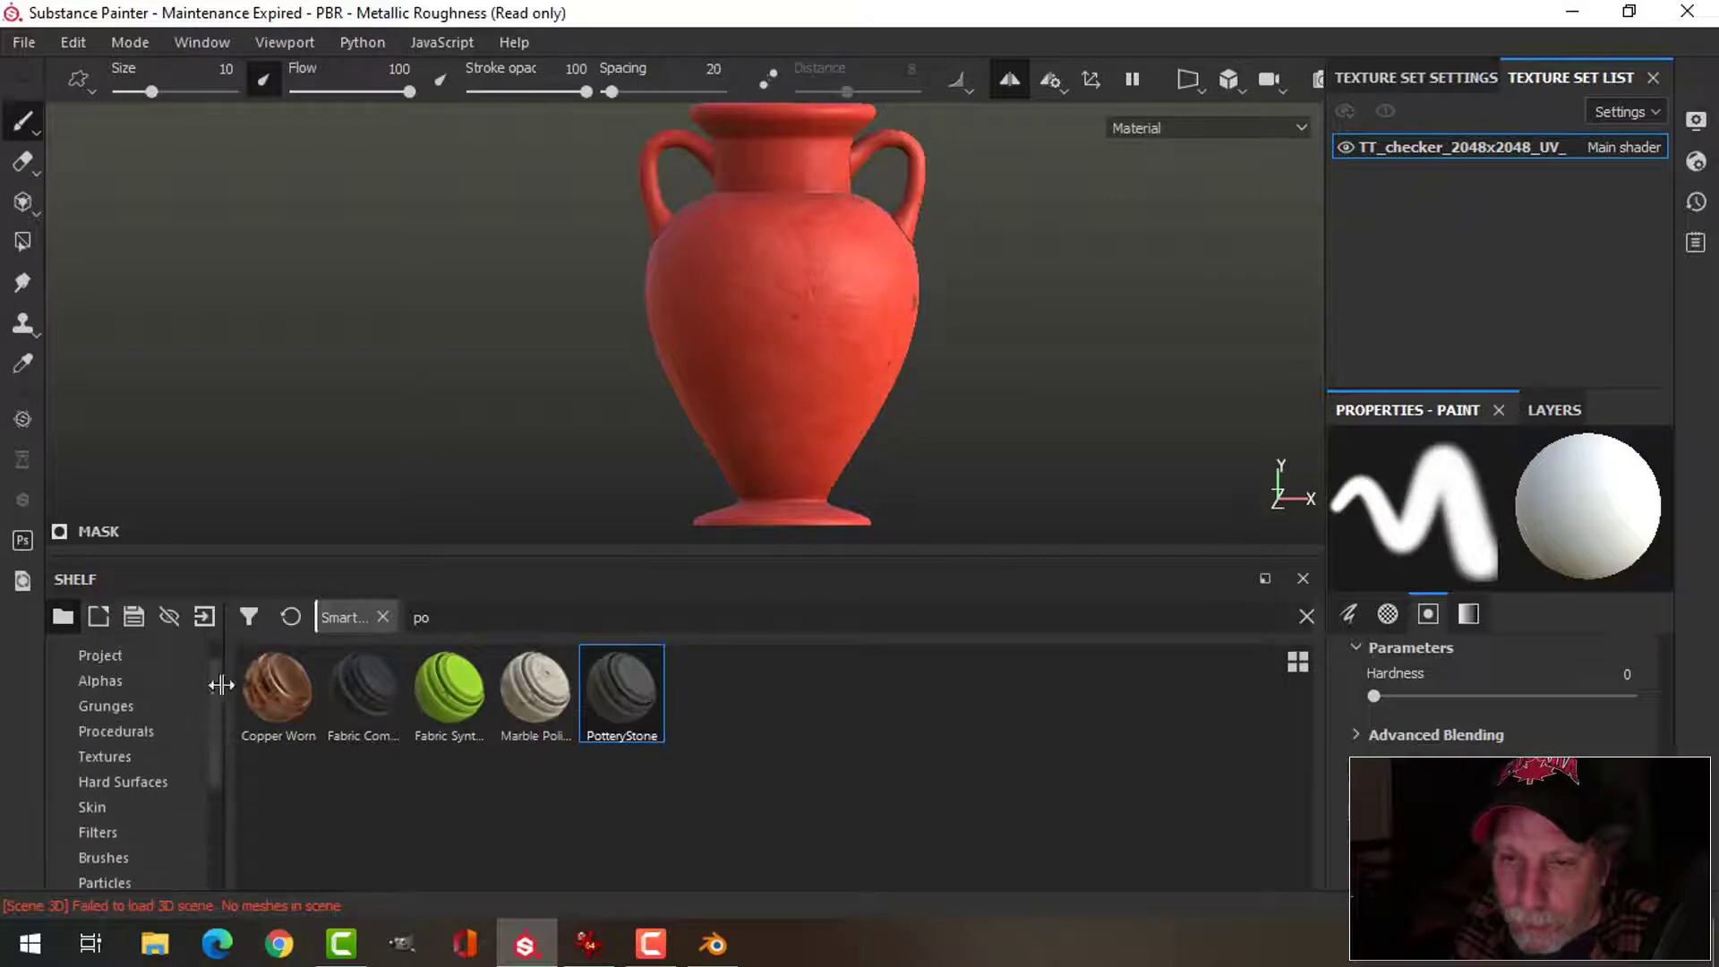
click(112, 679)
click(1555, 408)
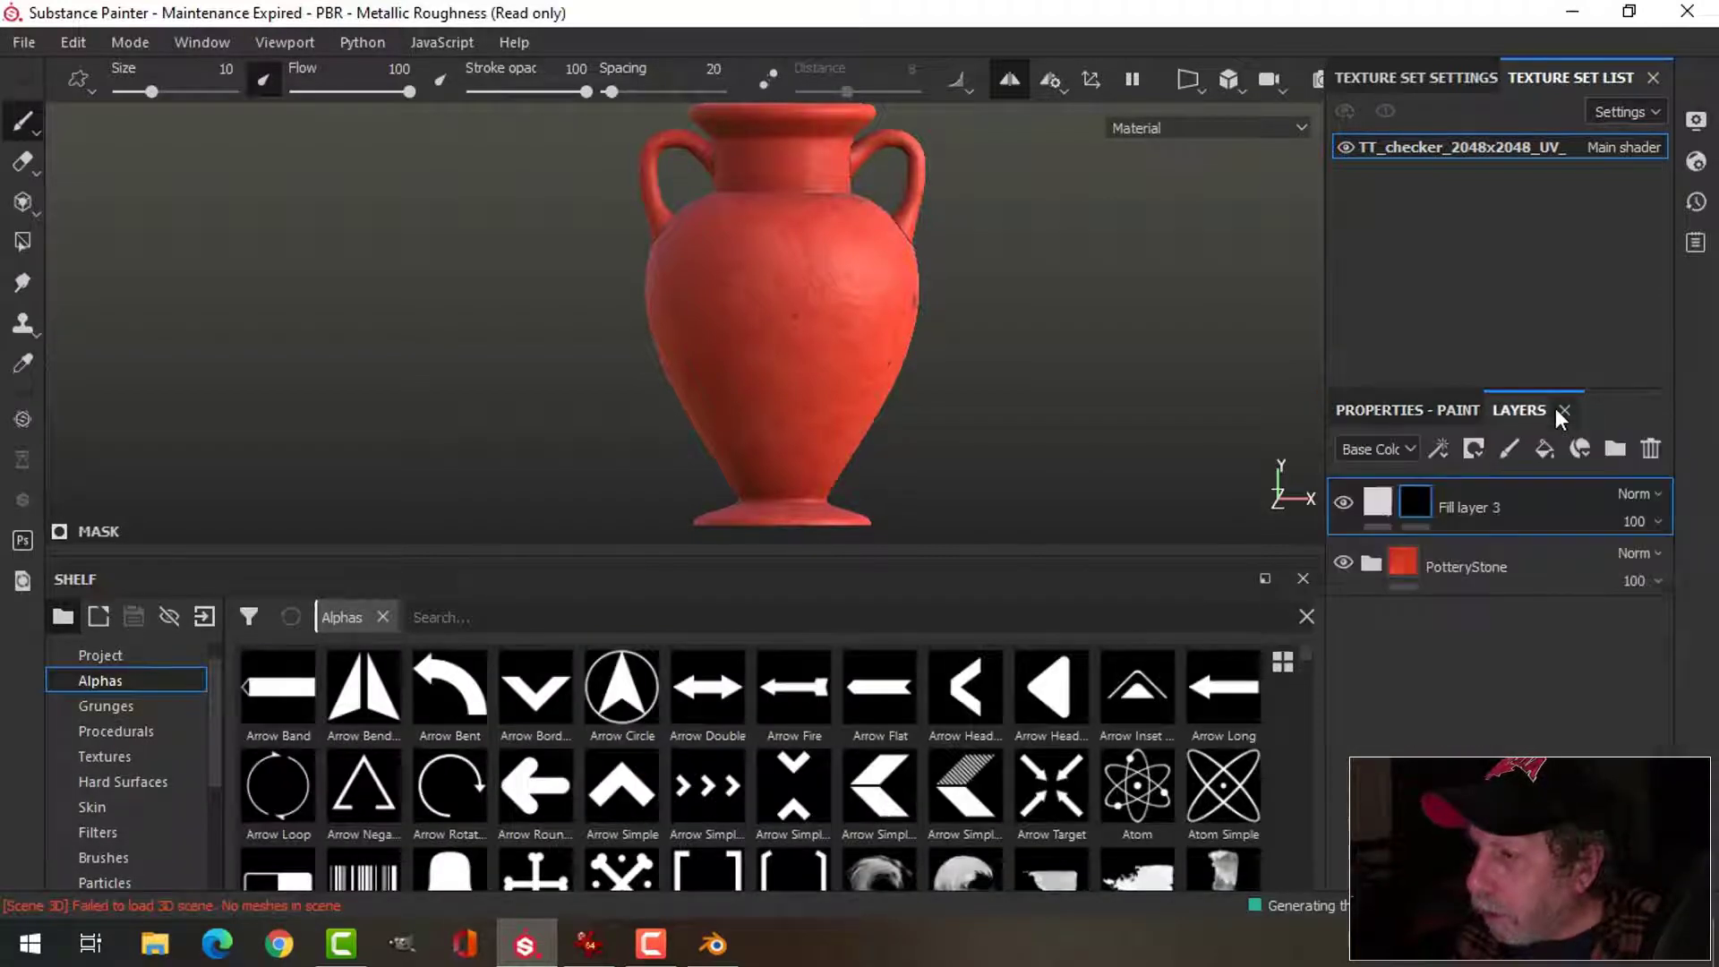
click(1407, 410)
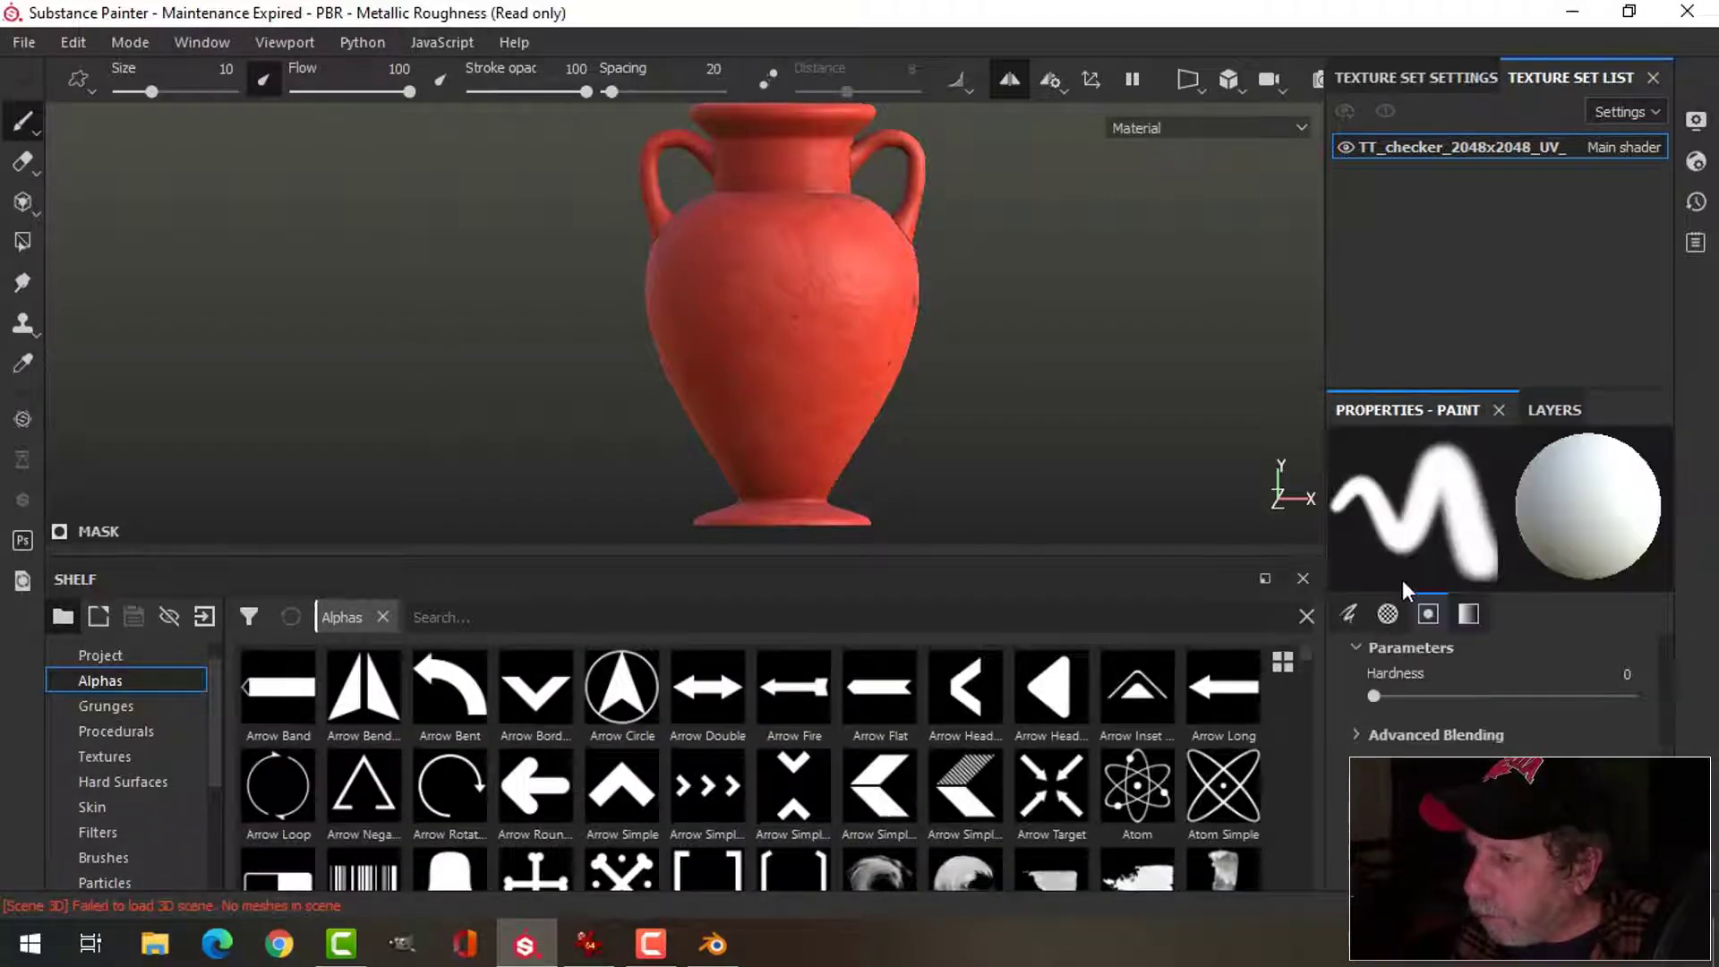
- Search the brush alphas for "squ" and assign the square shape alpha to the brush
click(1387, 615)
click(1451, 710)
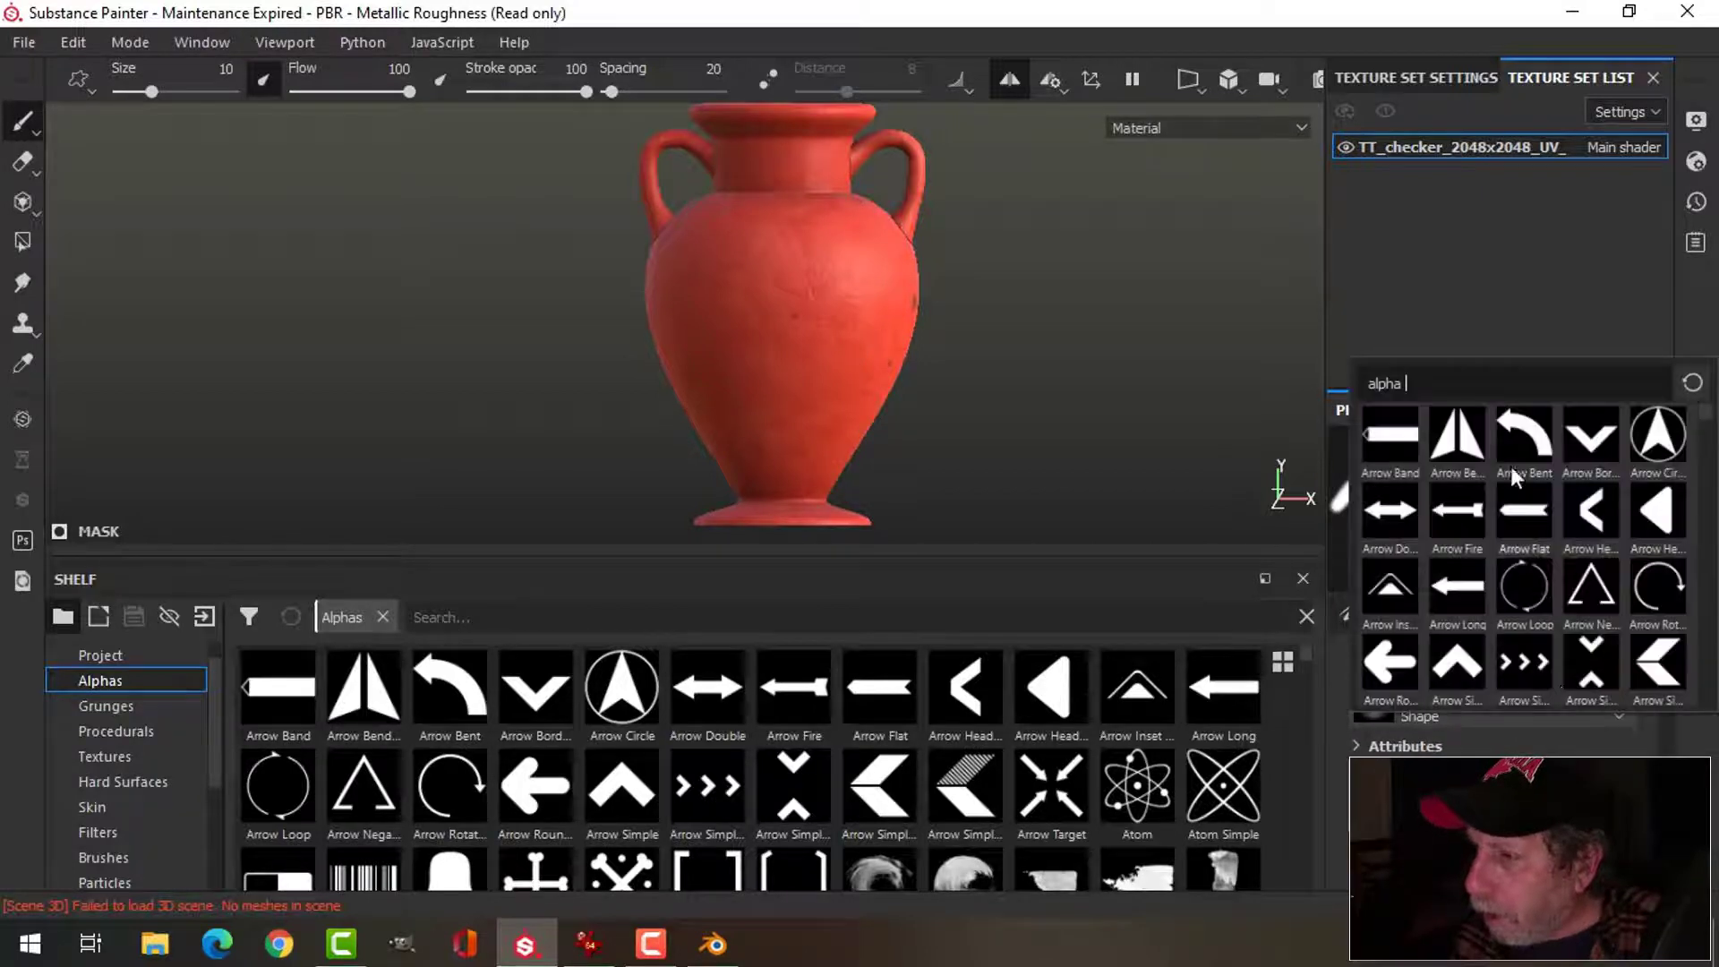
text(sqwua)
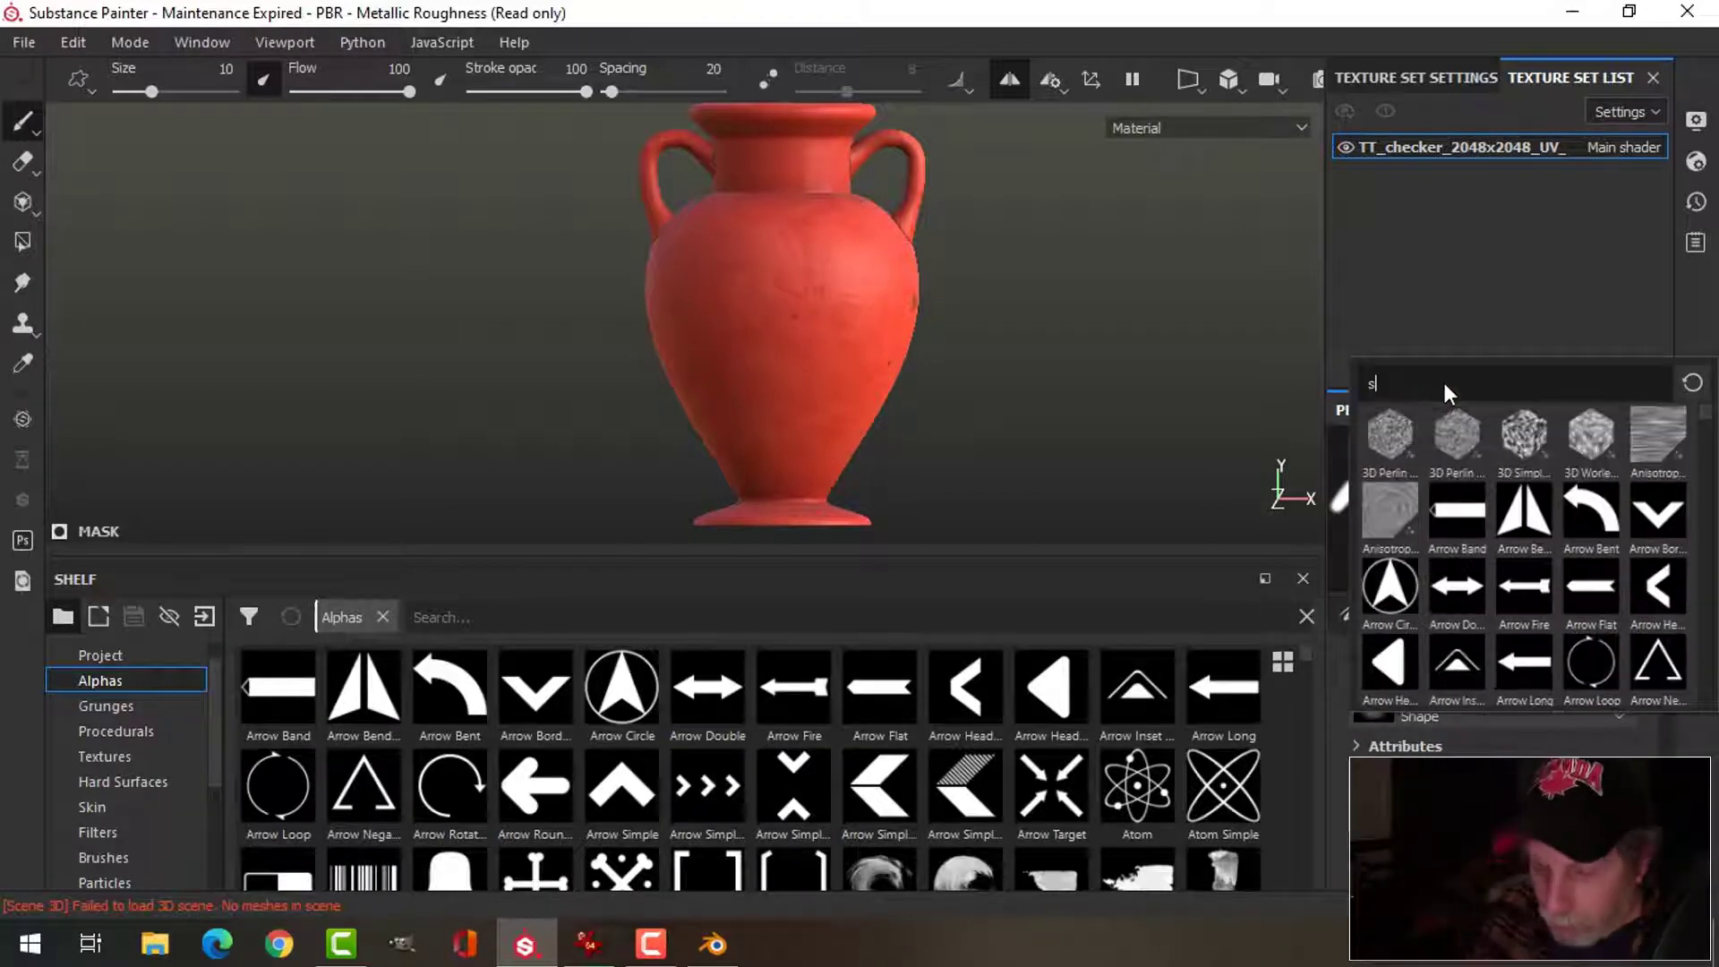
key(BackSpace)
key(BackSpace)
key(BackSpace)
text(u)
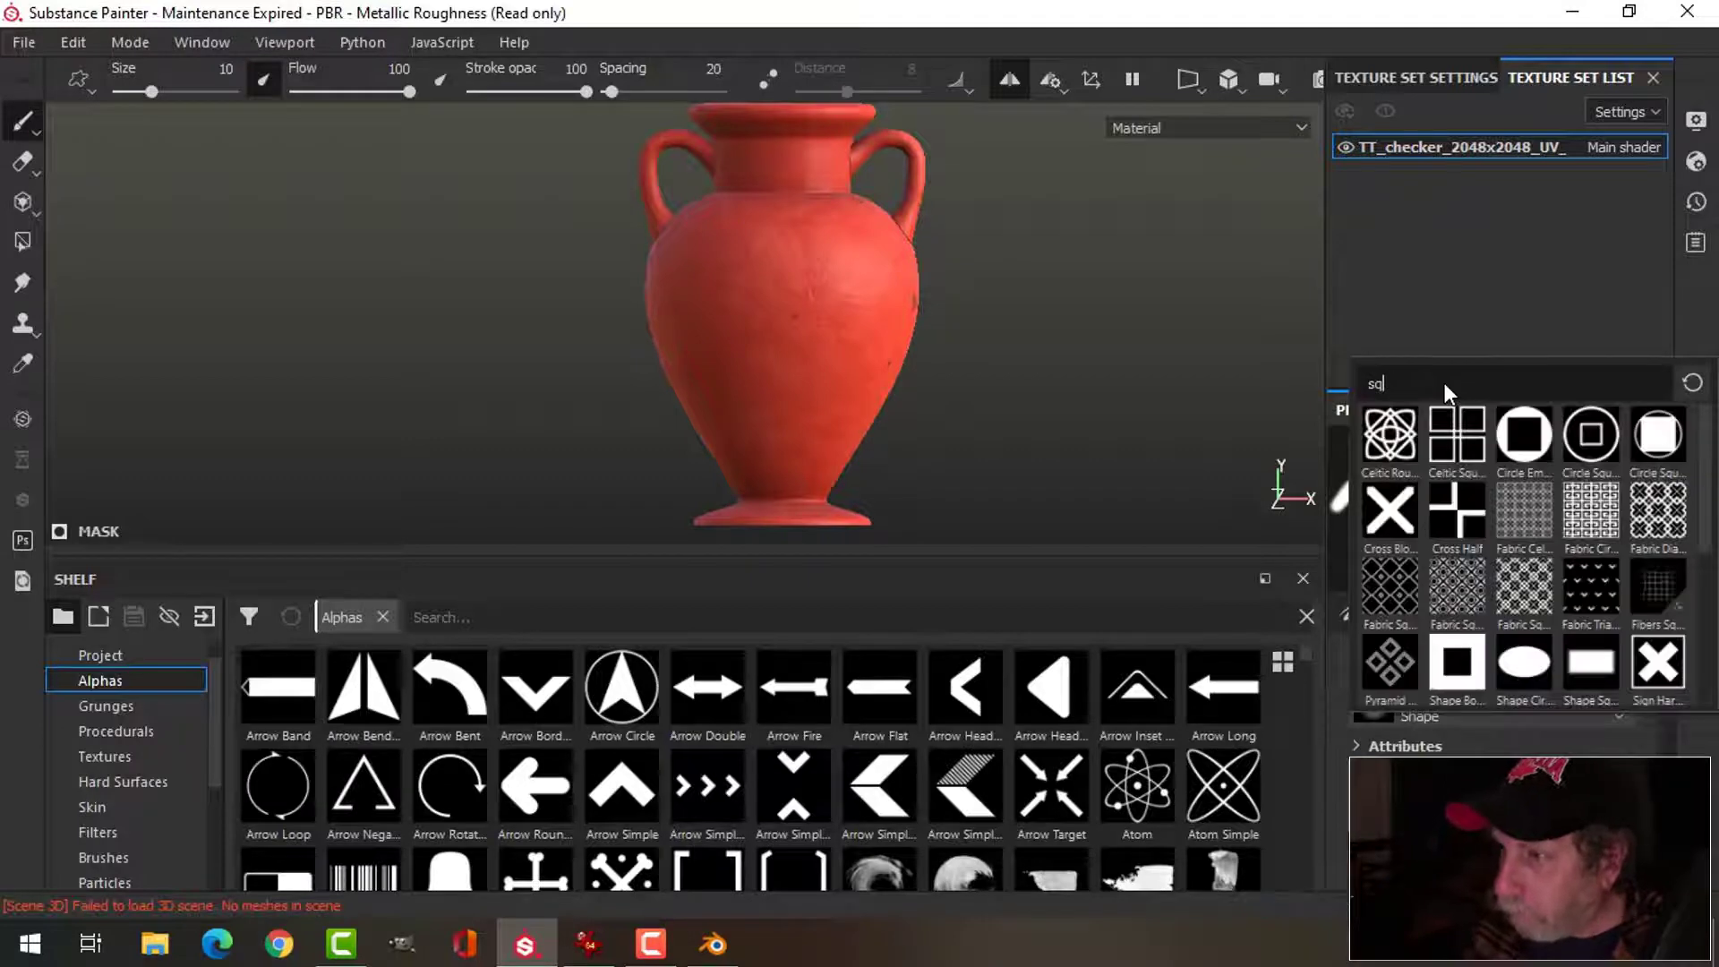
click(1591, 662)
click(1428, 614)
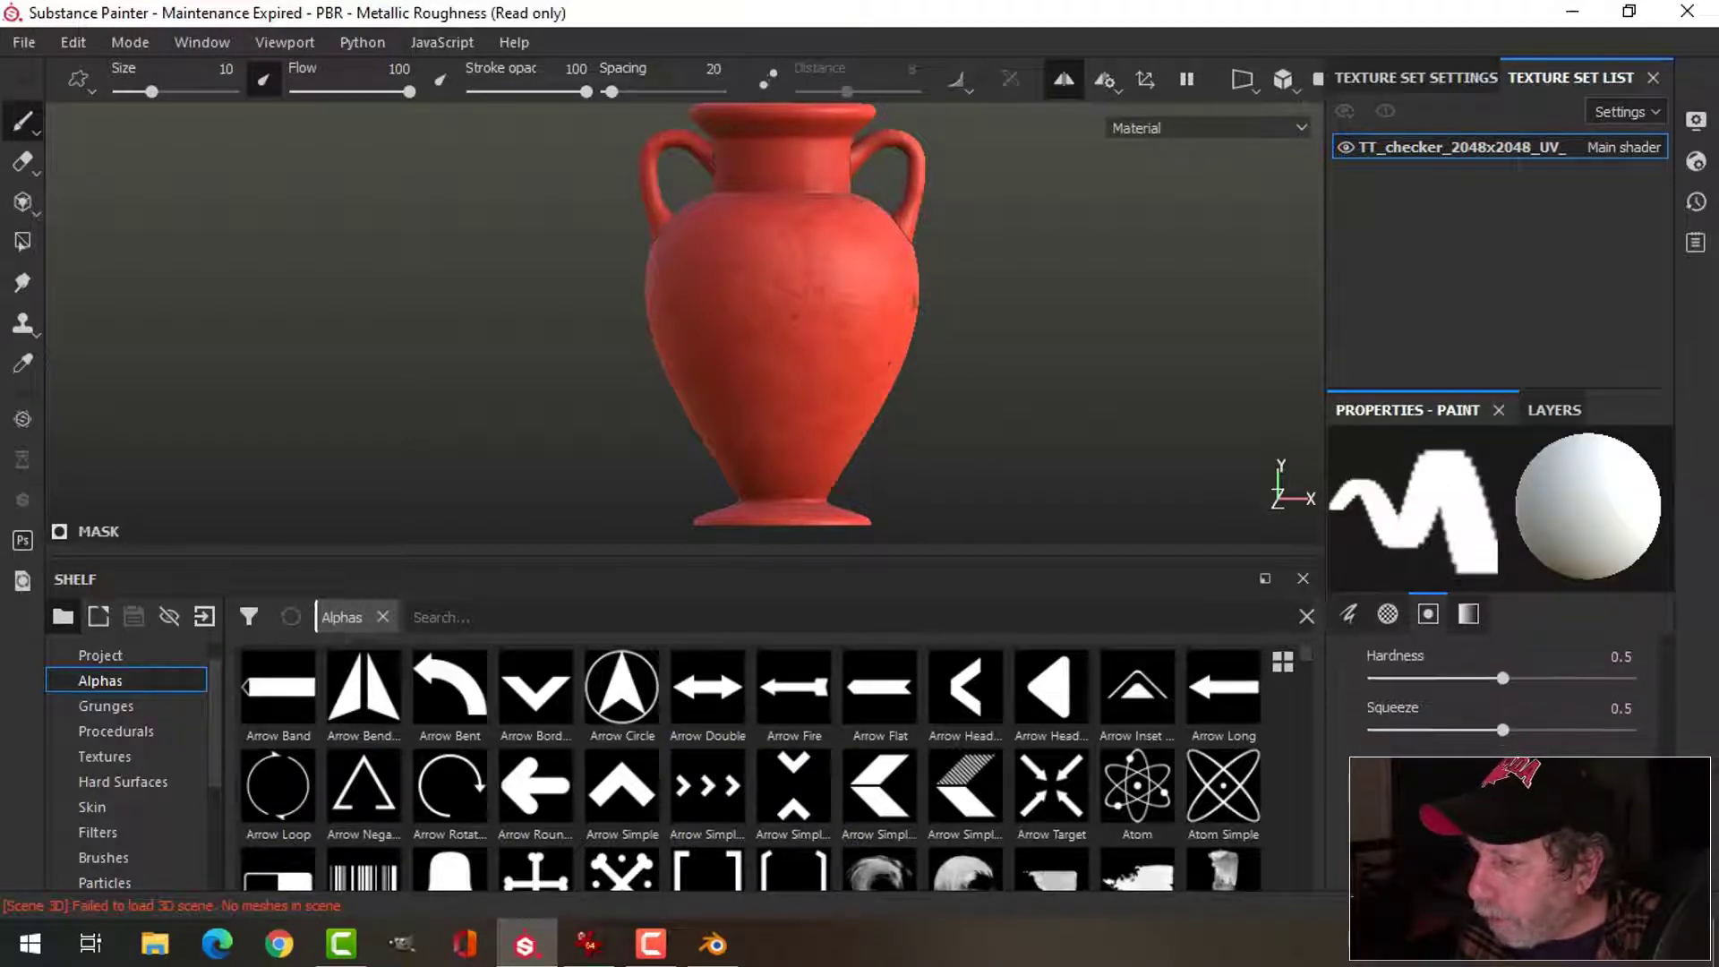
- Set the paint brush's alpha hardness to 1 and its angle to 90
click(1629, 679)
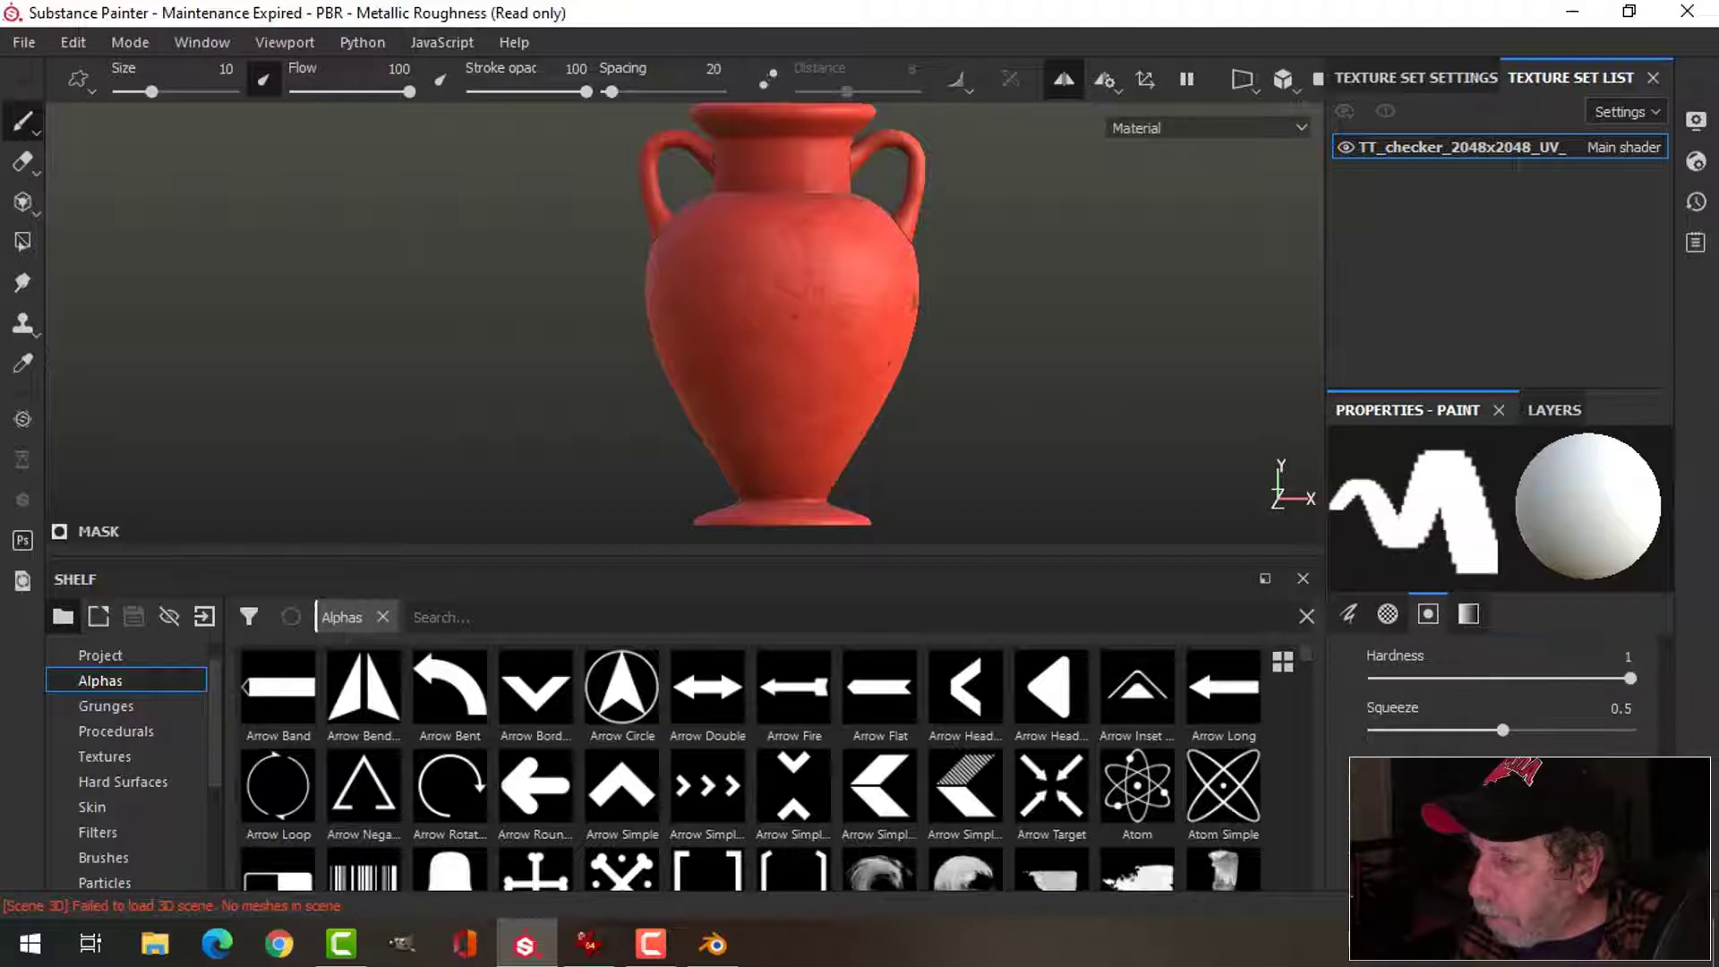
click(1350, 614)
scroll(1663, 680, down, 2)
scroll(1669, 726, down, 2)
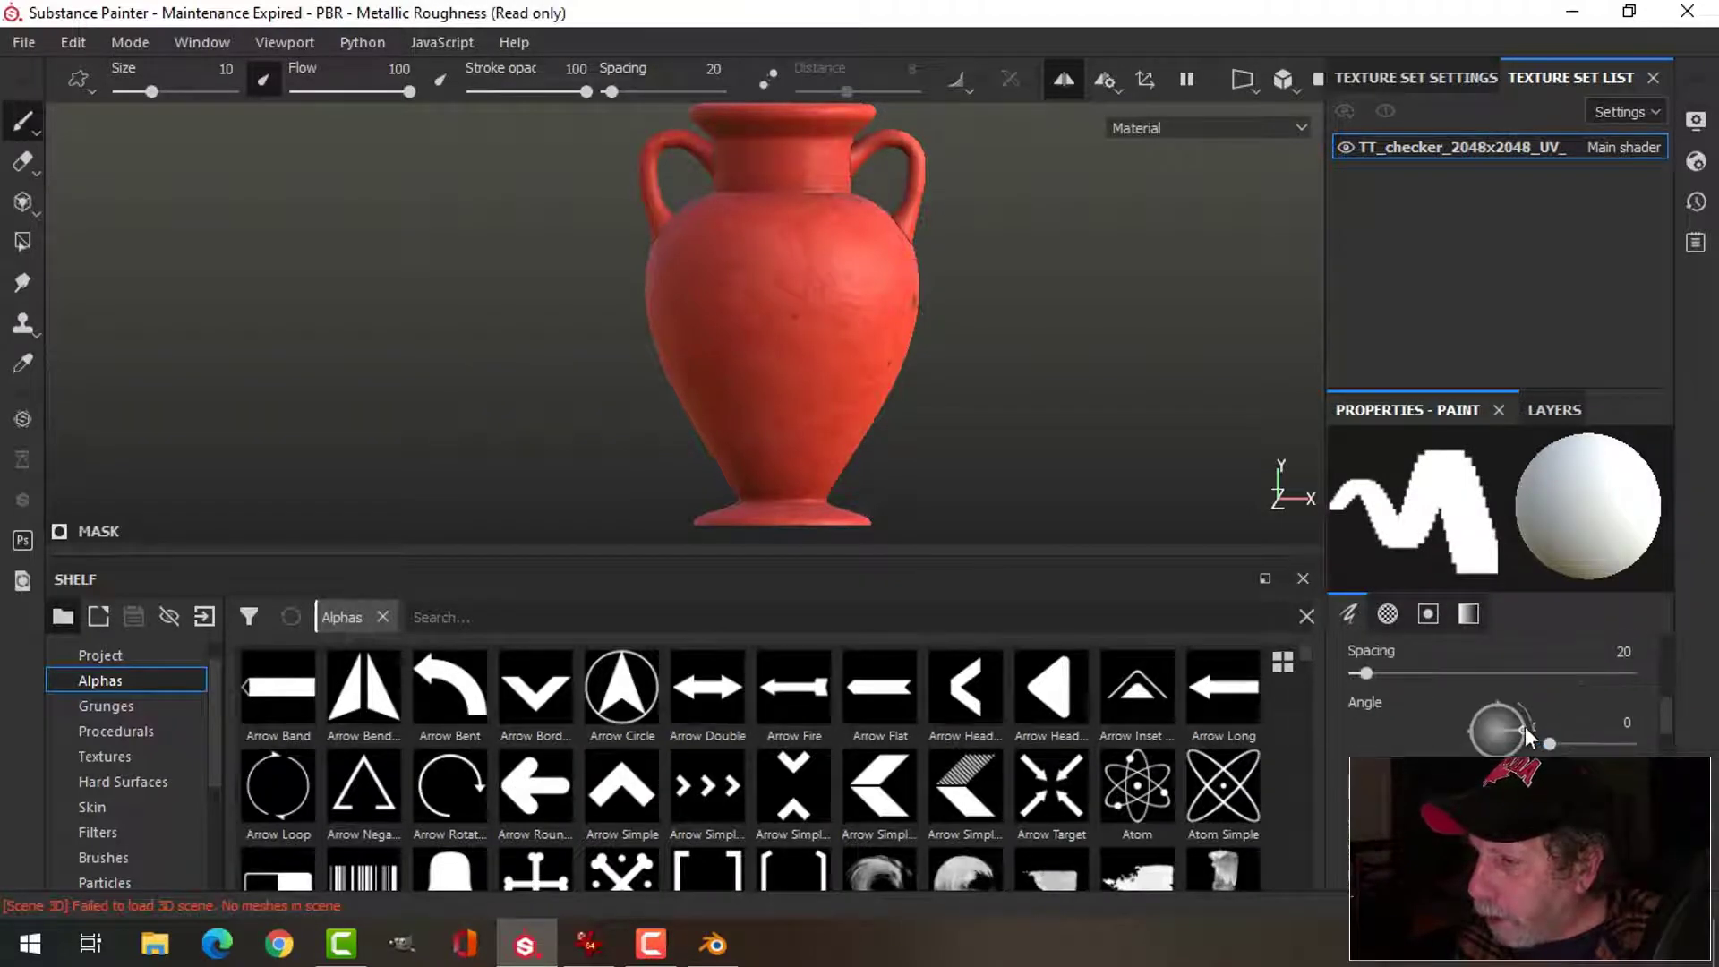
drag(1524, 727, 1494, 697)
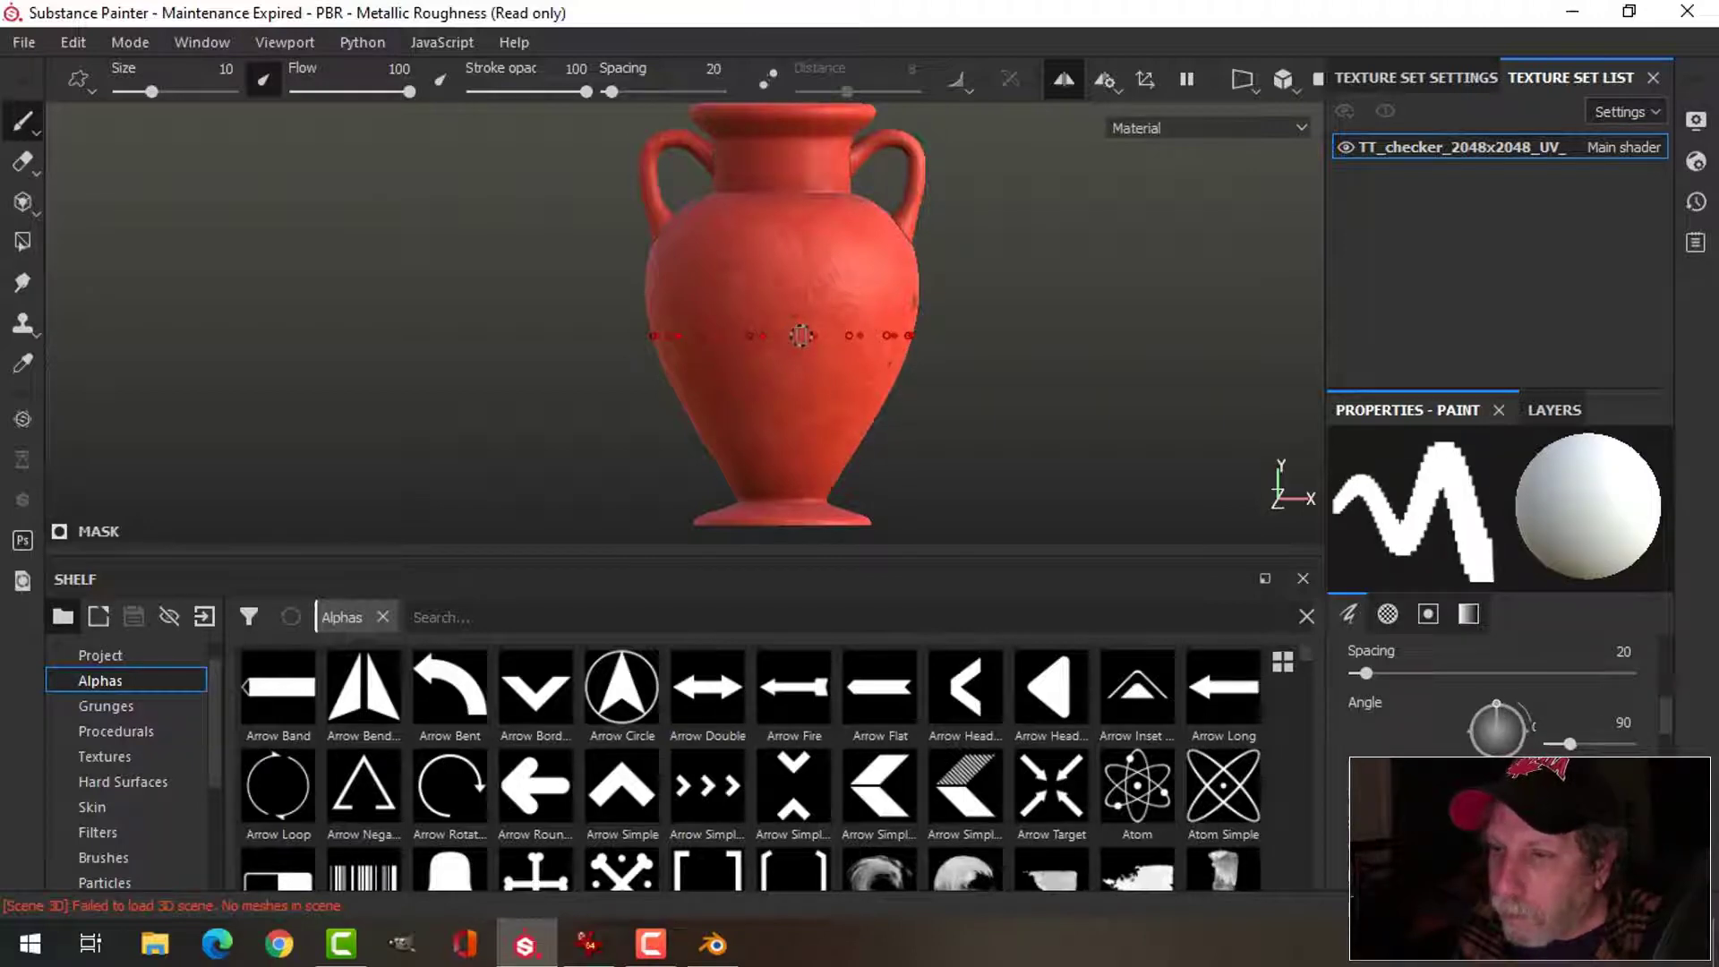
- Try a straight brush stroke at size 10 around the vase just above its foot and undo it
scroll(801, 334, up, 3)
scroll(802, 335, up, 3)
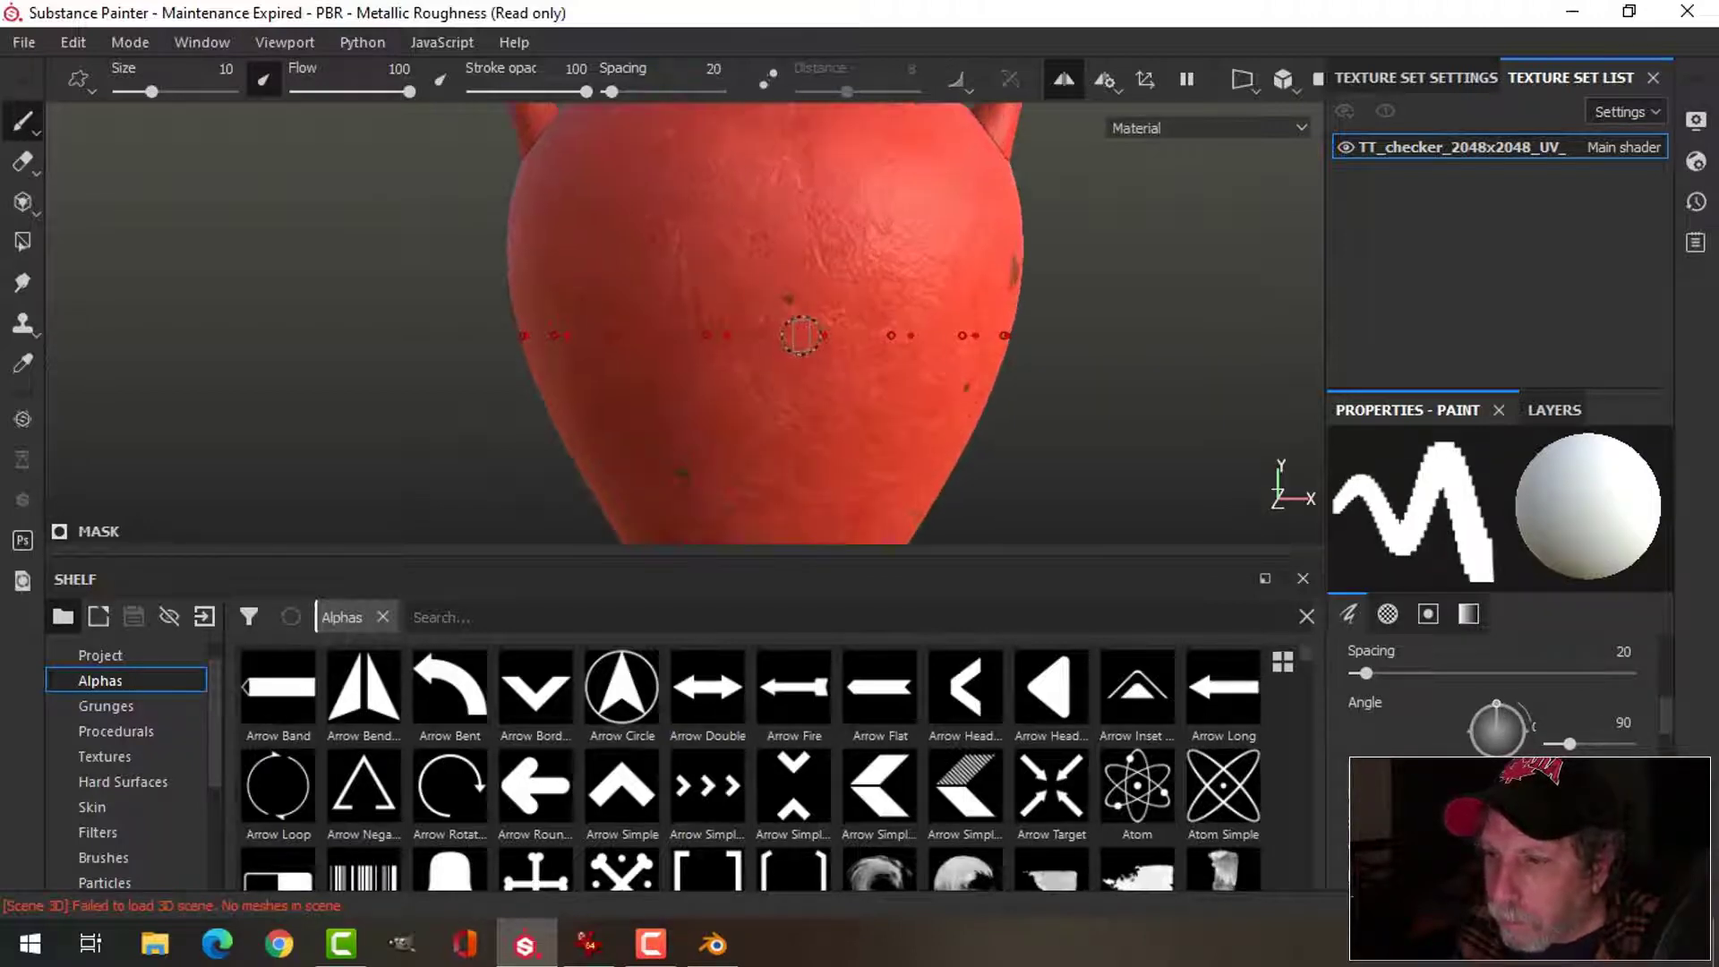
scroll(802, 335, down, 5)
mouse_move(958, 466)
shift+right_down()
mouse_move(959, 430)
mouse_move(959, 487)
mouse_move(960, 461)
shift+right_up()
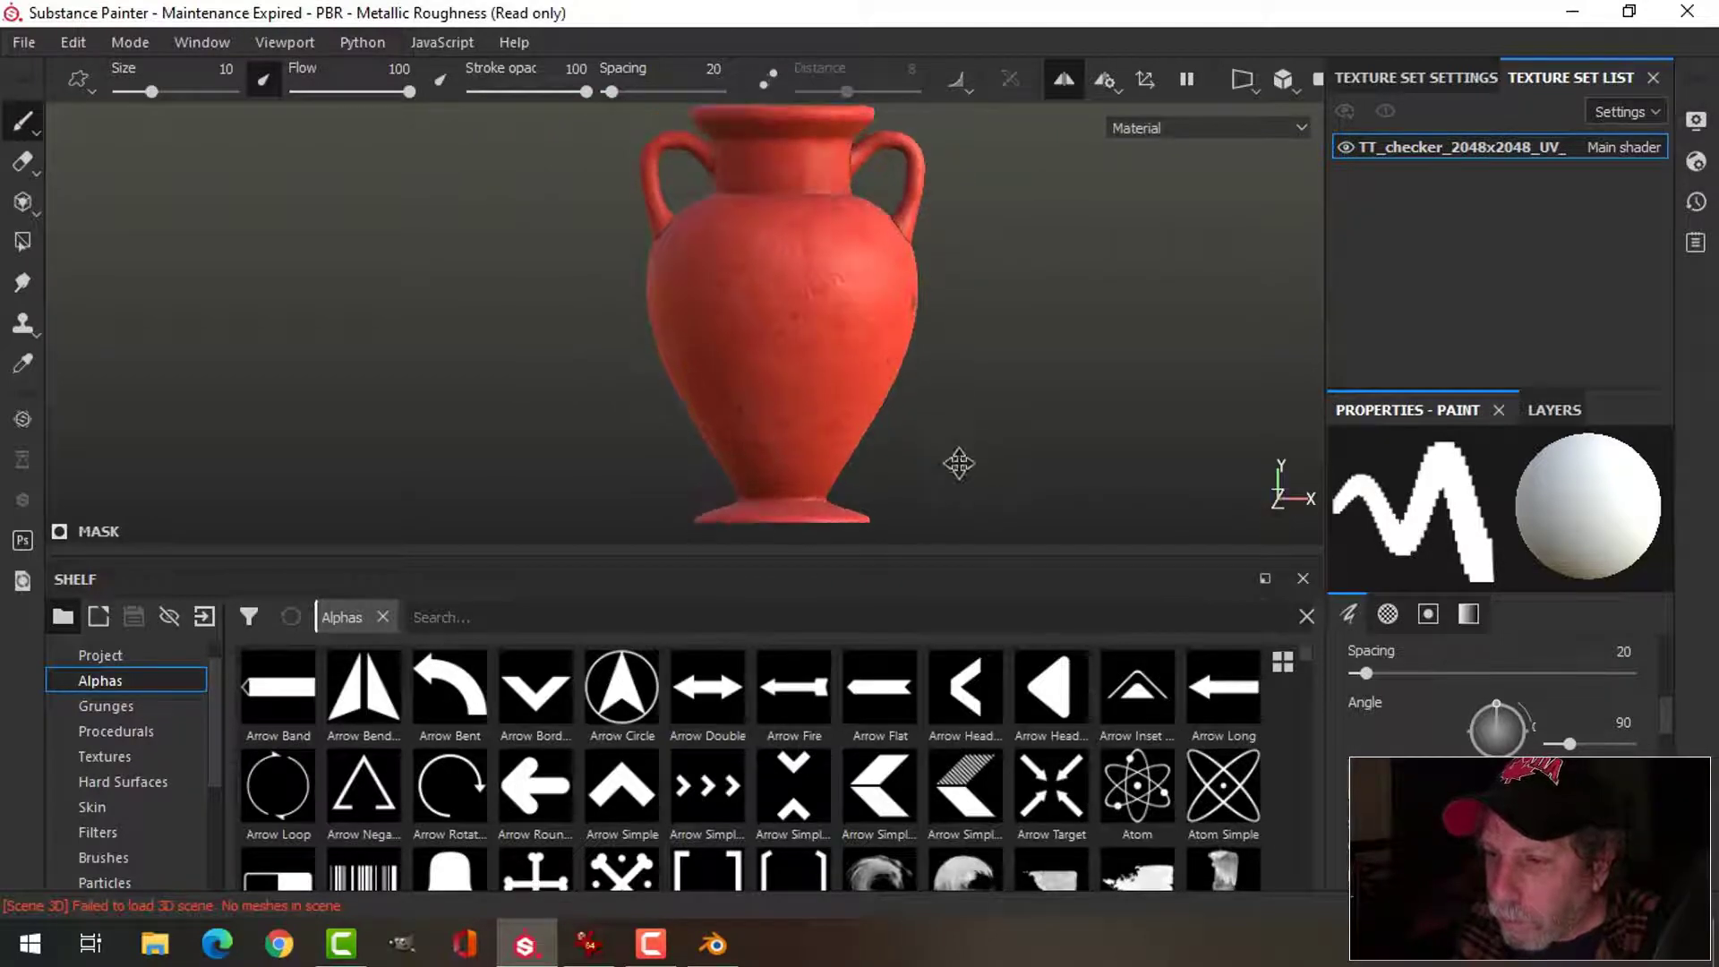
scroll(1029, 411, up, 3)
scroll(1017, 415, down, 3)
scroll(1014, 418, up, 3)
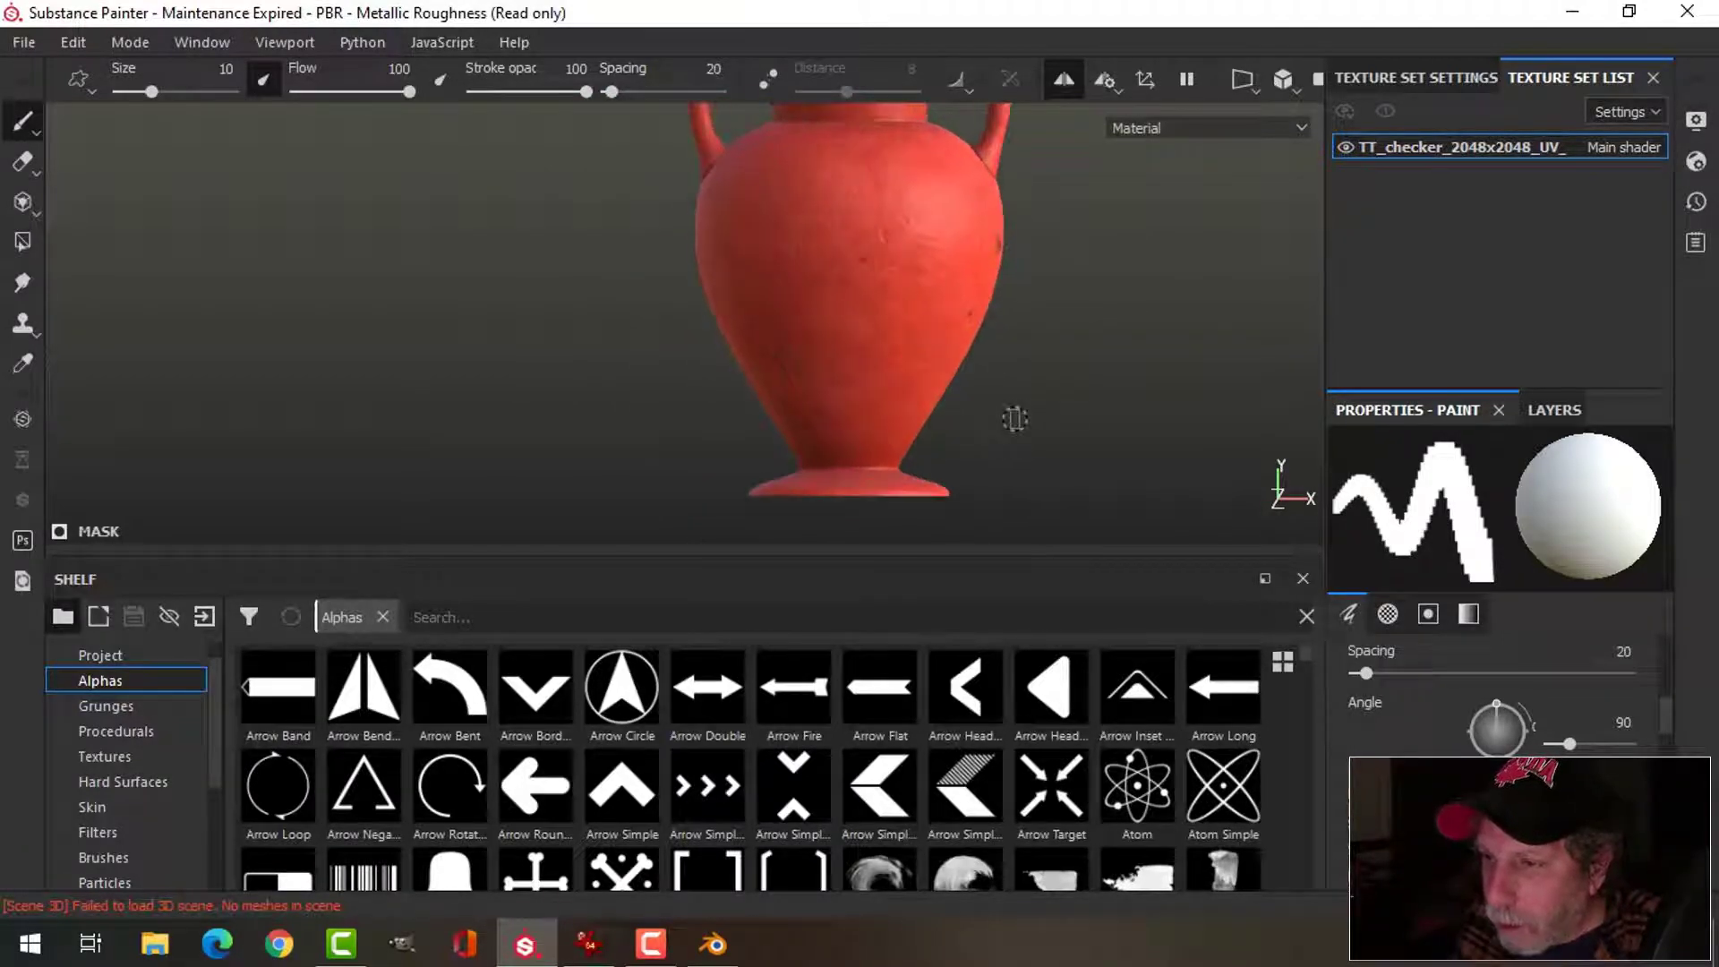
scroll(1025, 454, up, 2)
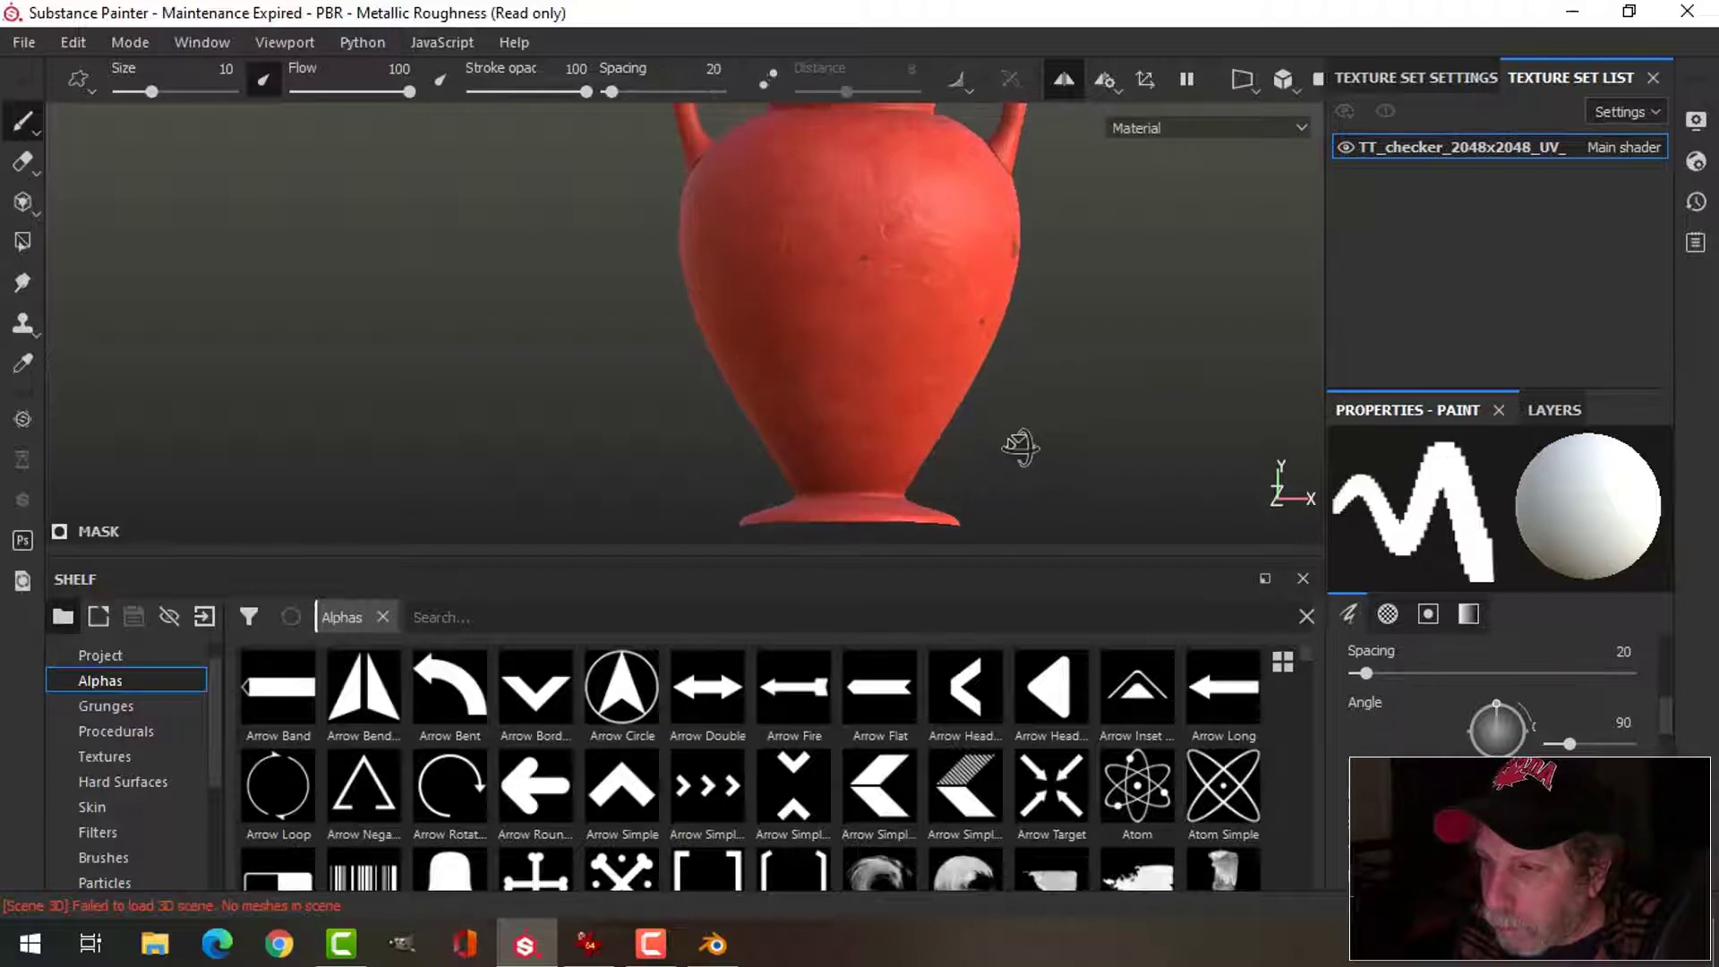
middle_drag(1022, 465, 990, 430)
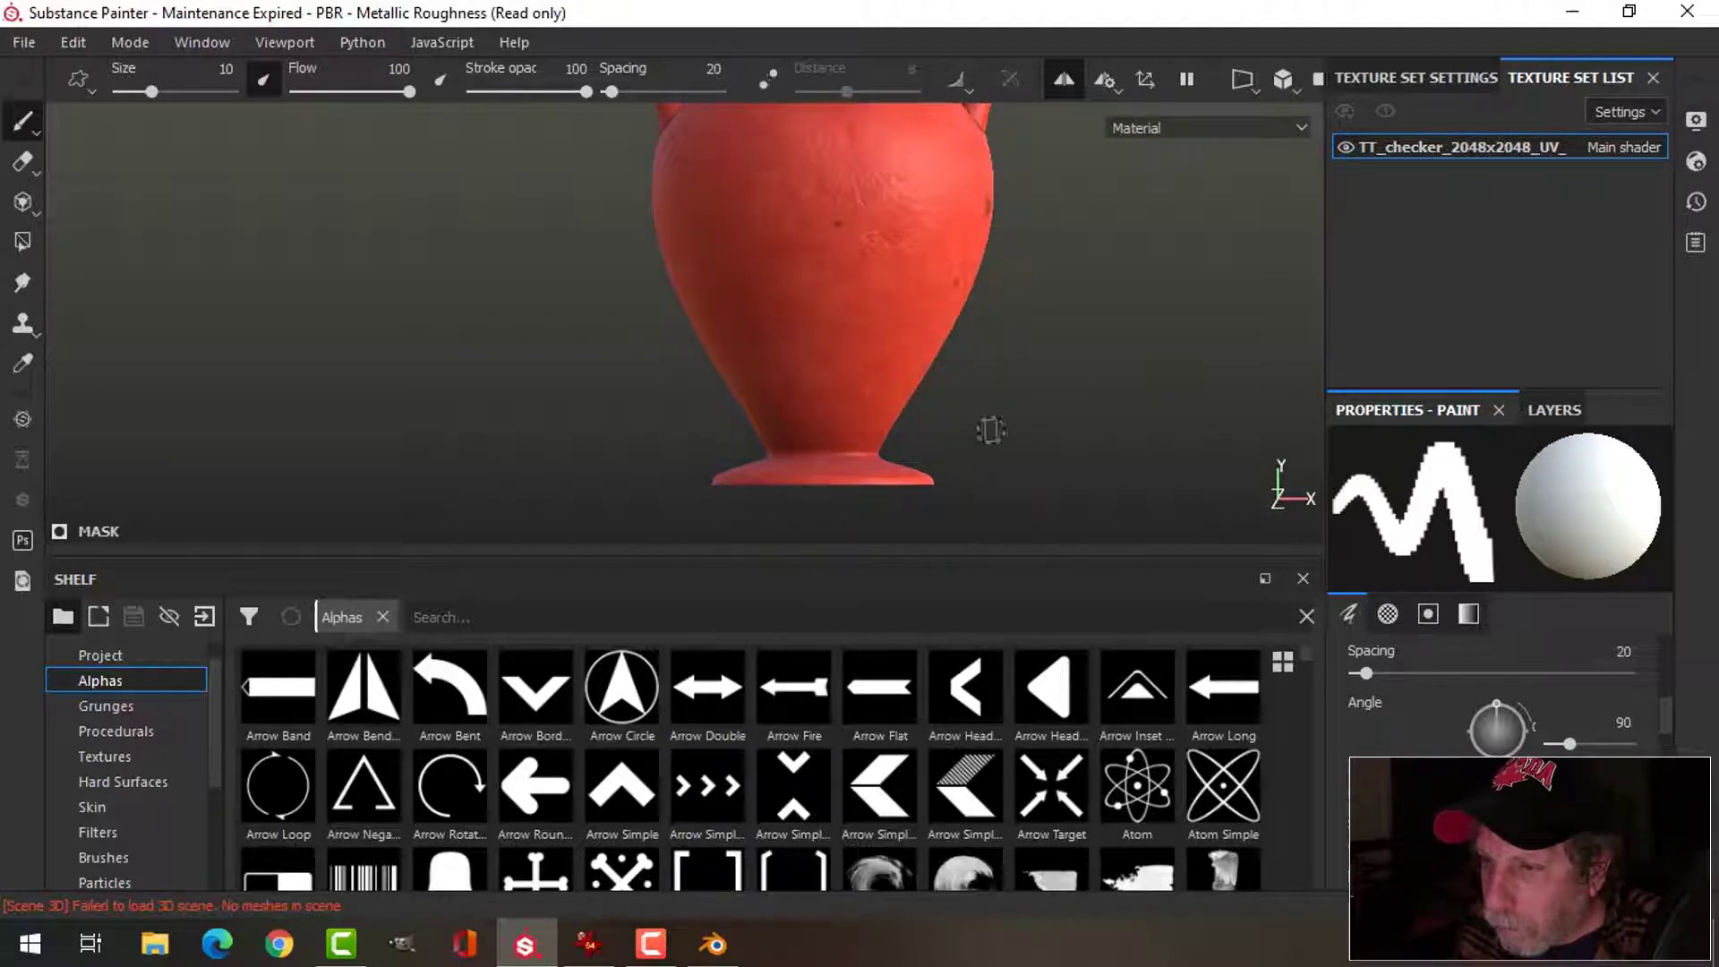
click(917, 429)
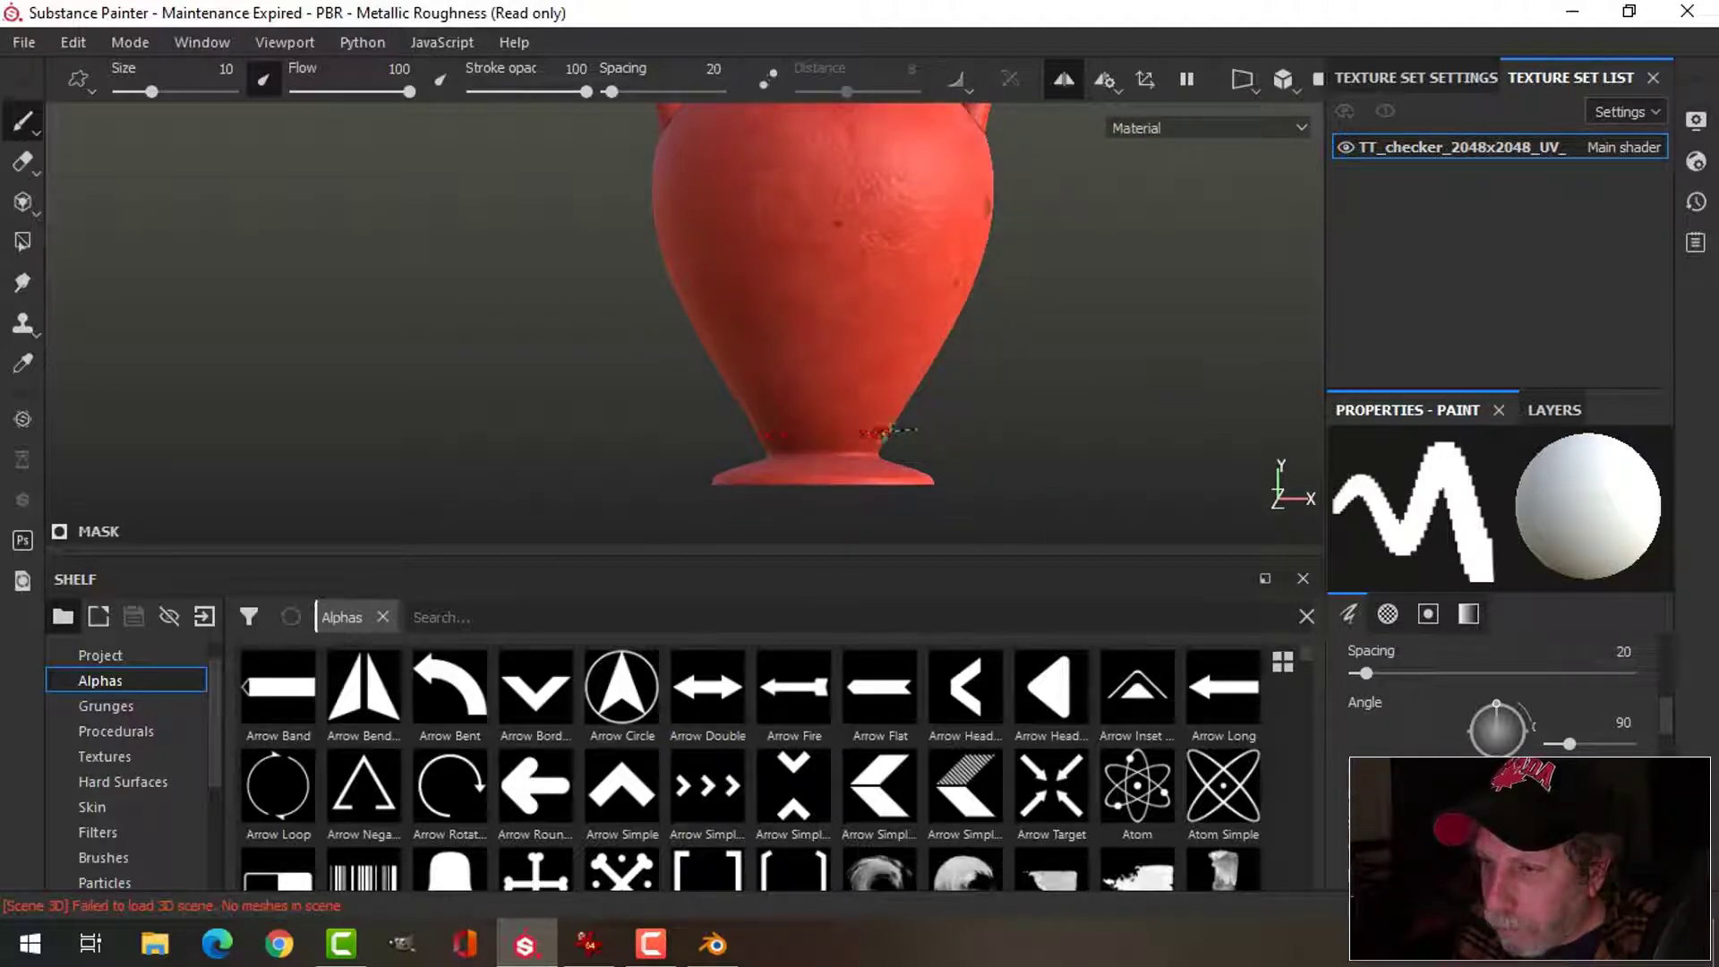
shift+click(702, 426)
key(ctrl+z)
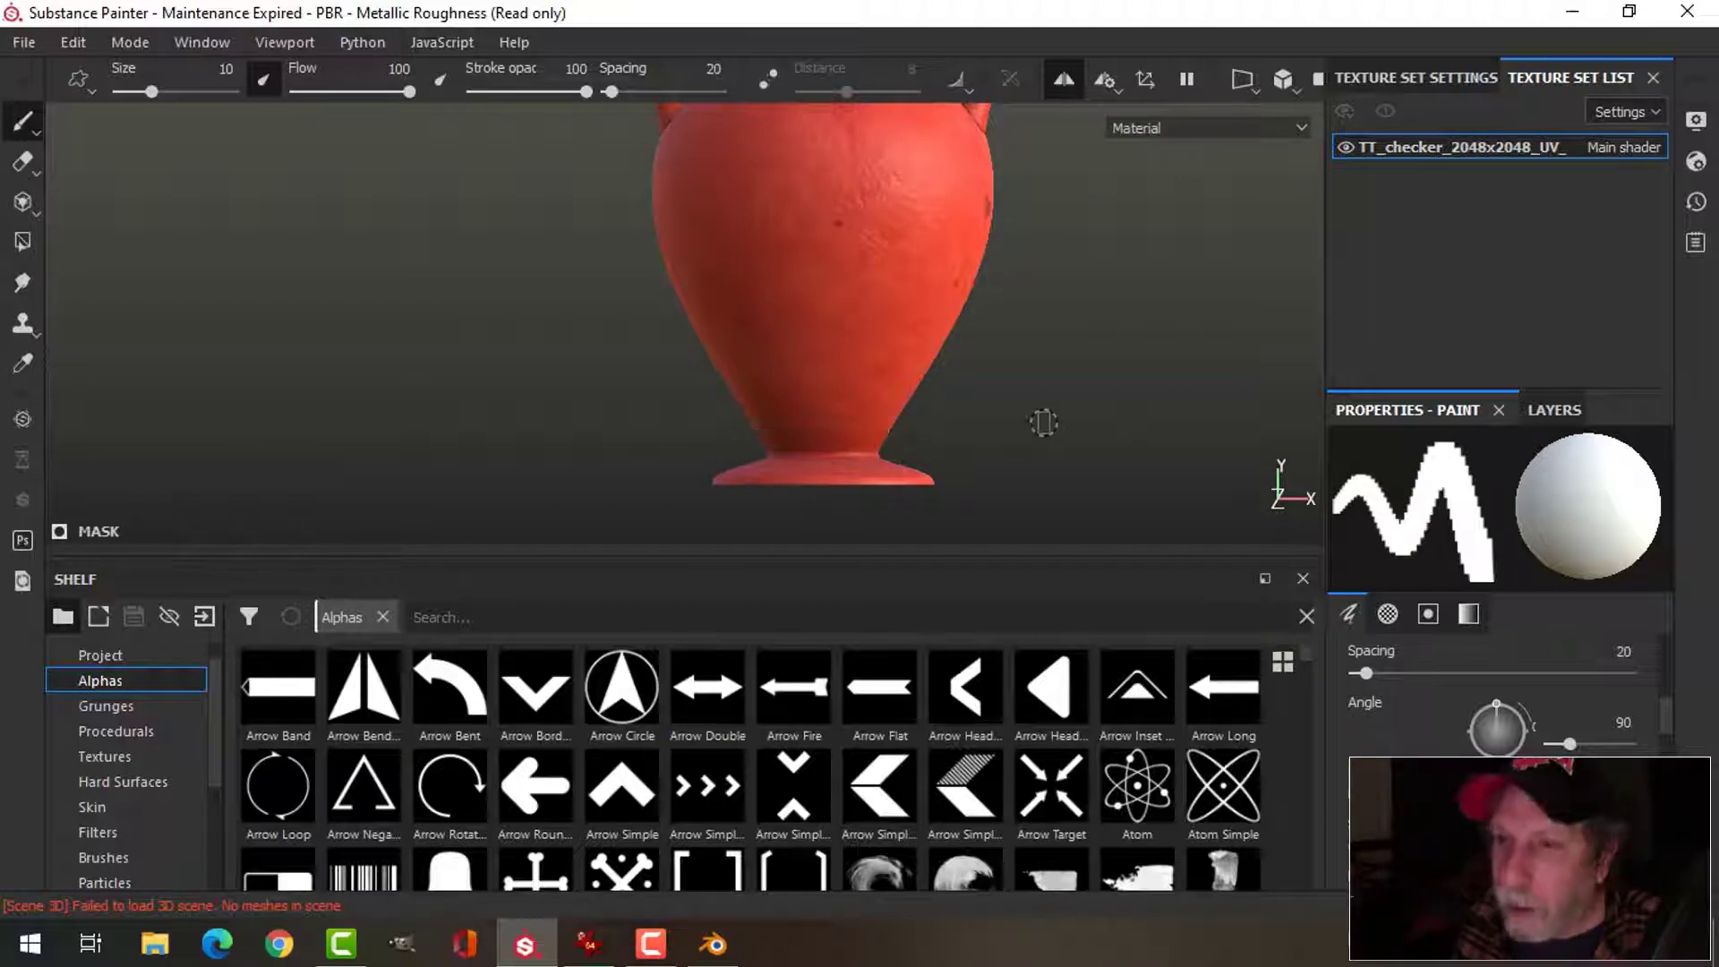
- Reduce the brush size to 4.78 and paint a thin straight band around the vase just above its foot
drag(152, 93, 140, 93)
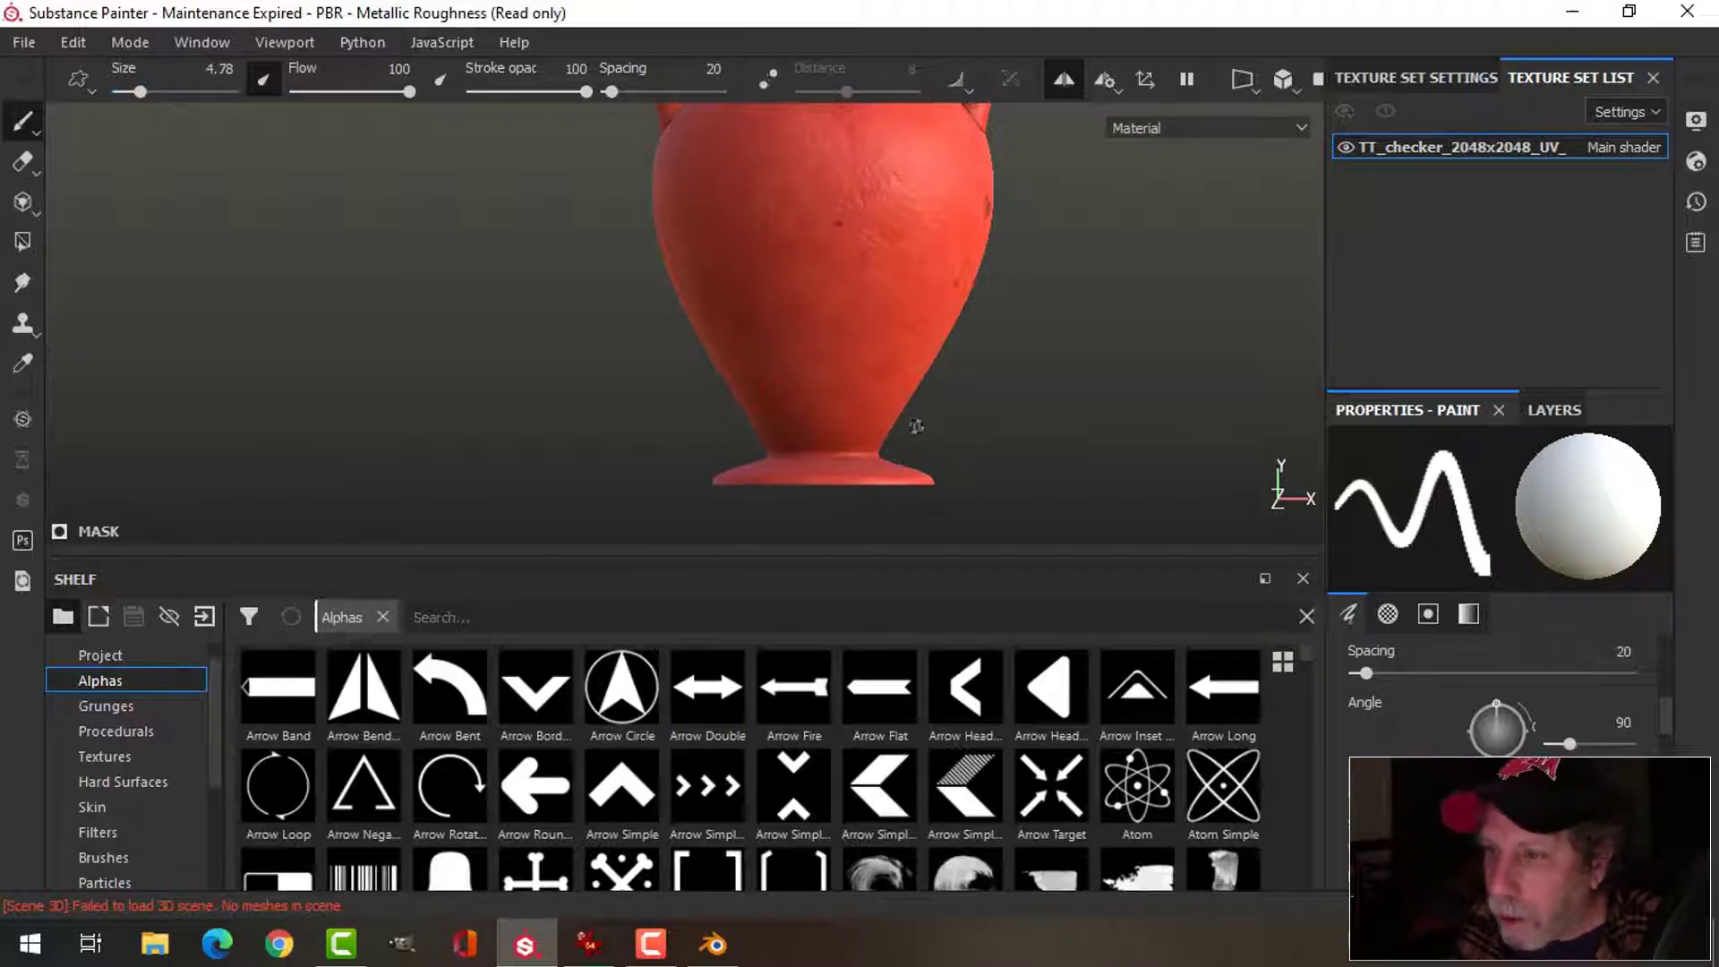
shift+click(691, 422)
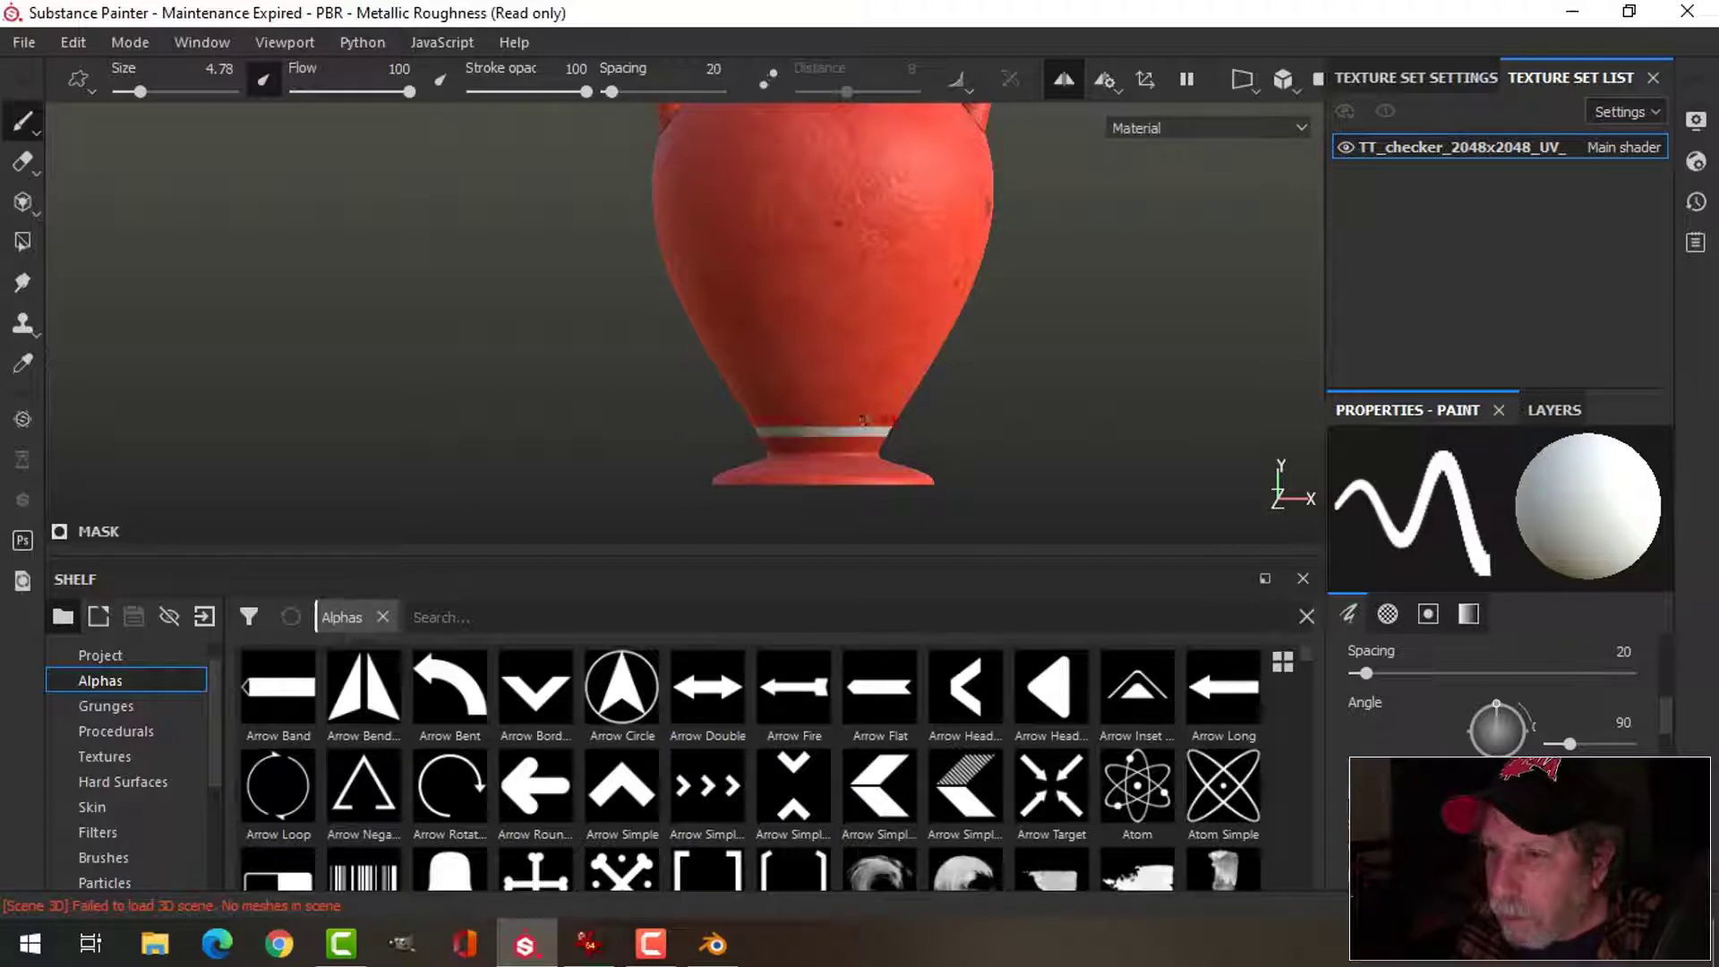
alt+drag(1010, 364, 1001, 365)
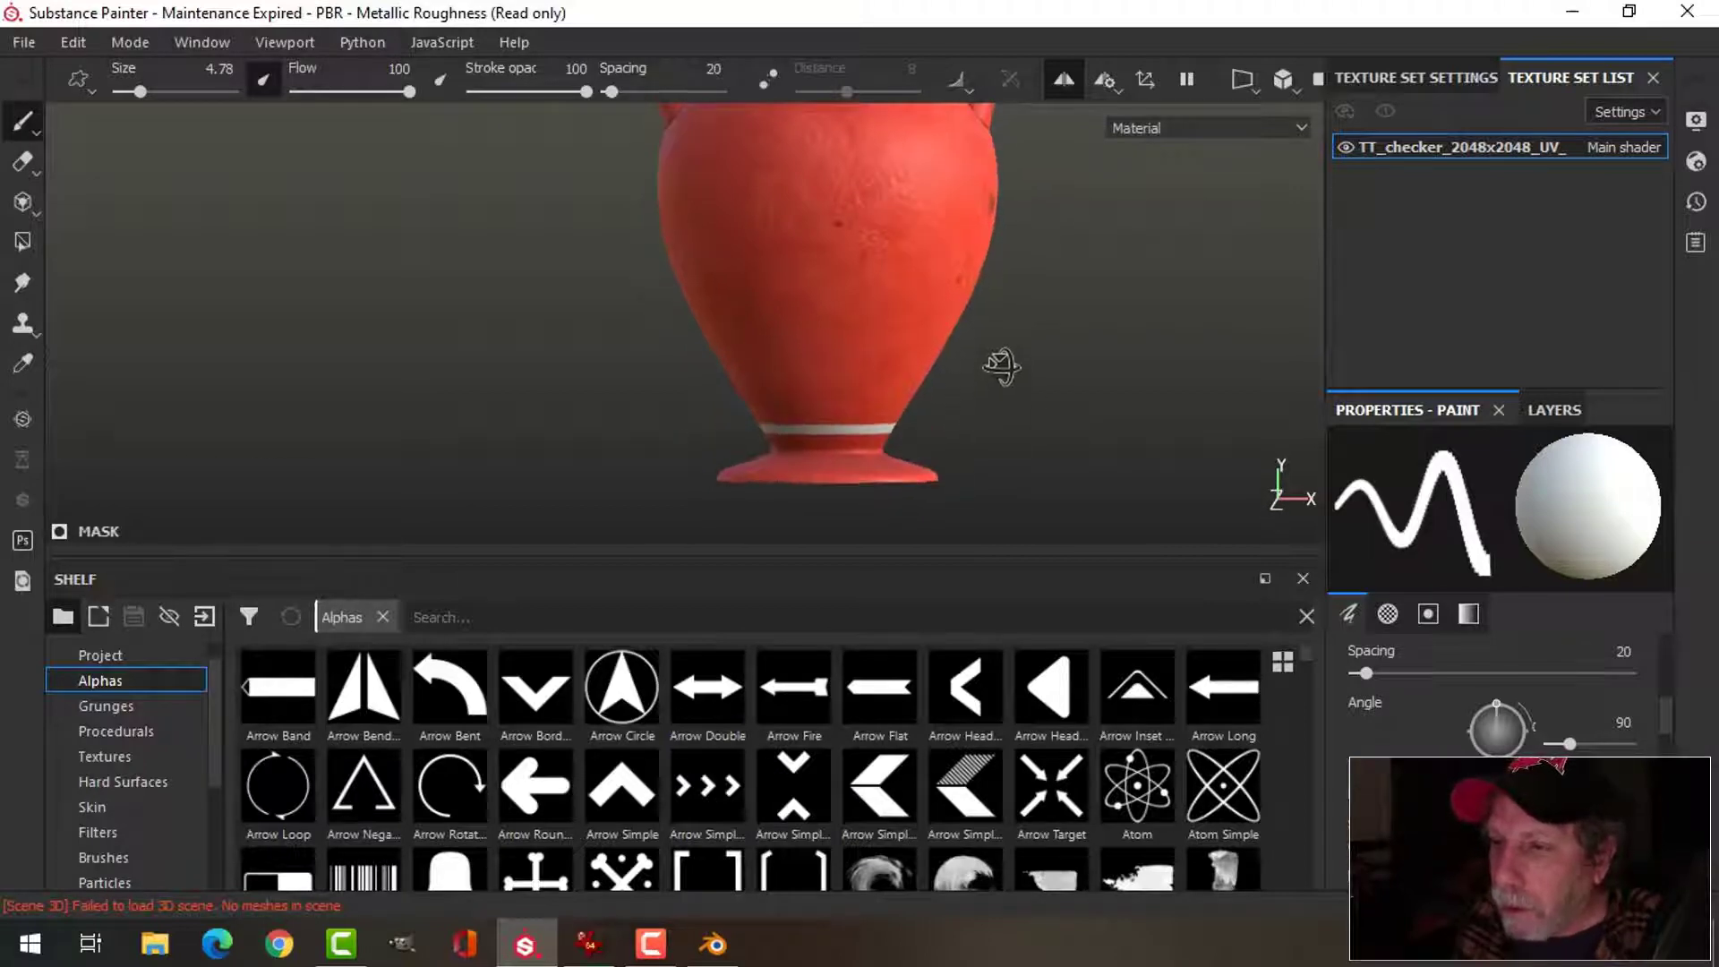
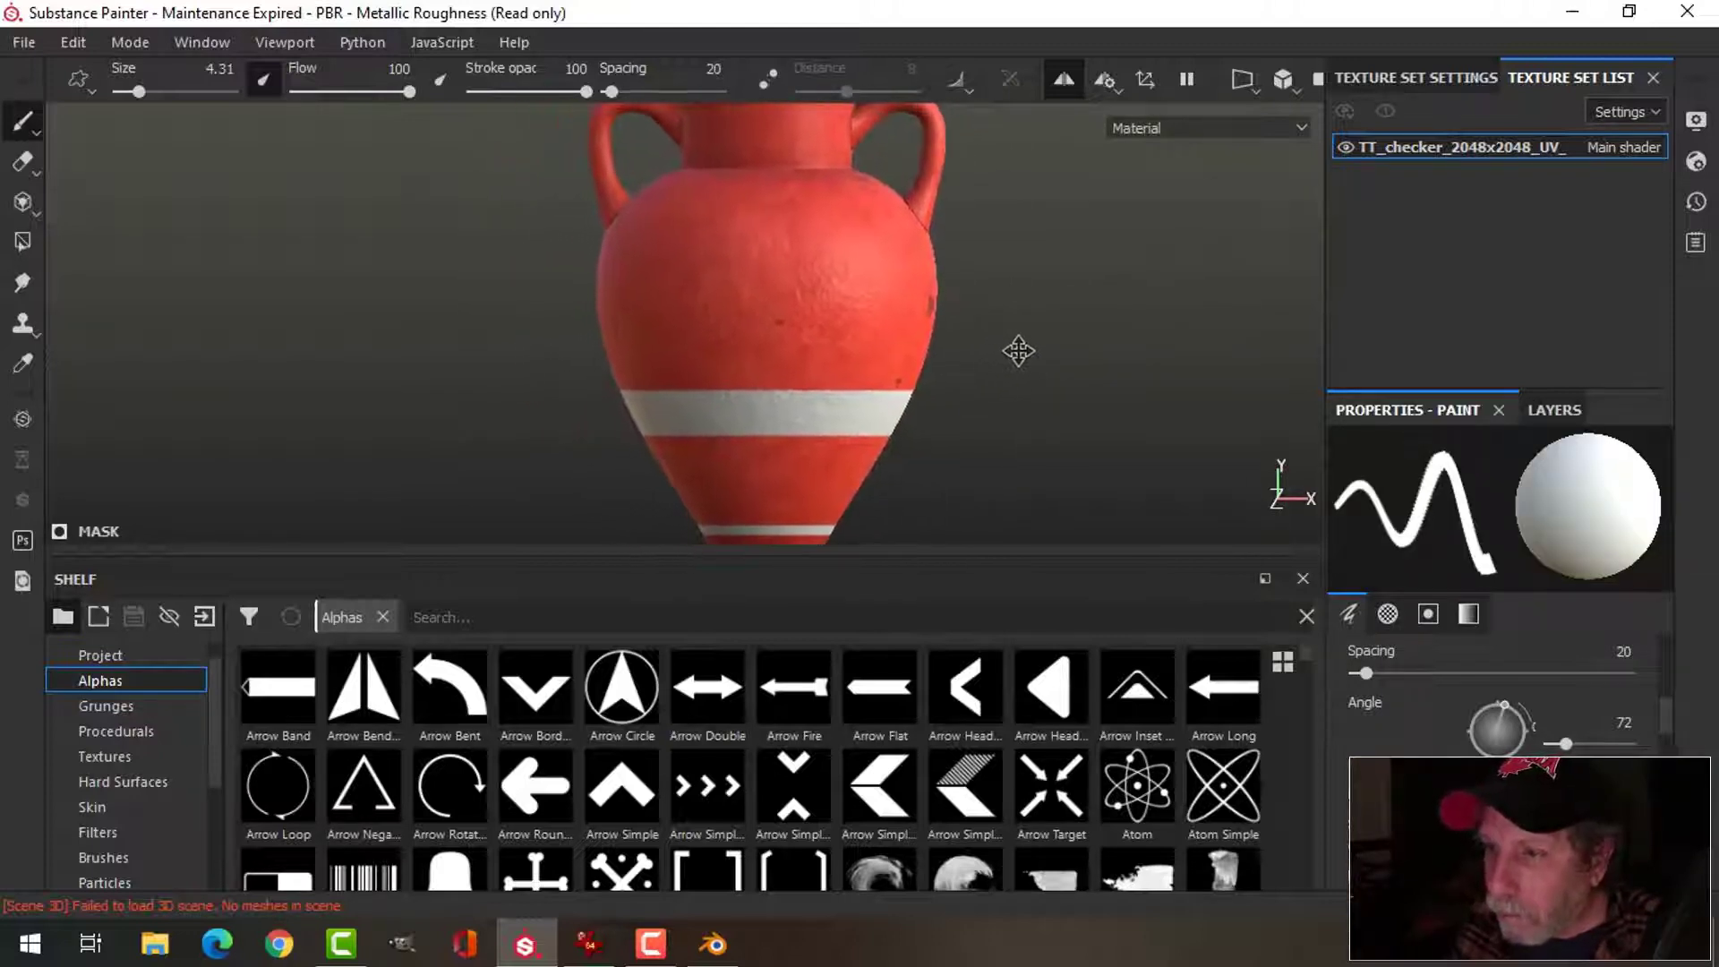
- Set the brush angle to 90 and paint a thin straight band around the vase's upper body, above the wide band
scroll(1011, 351, down, 3)
scroll(1005, 356, up, 6)
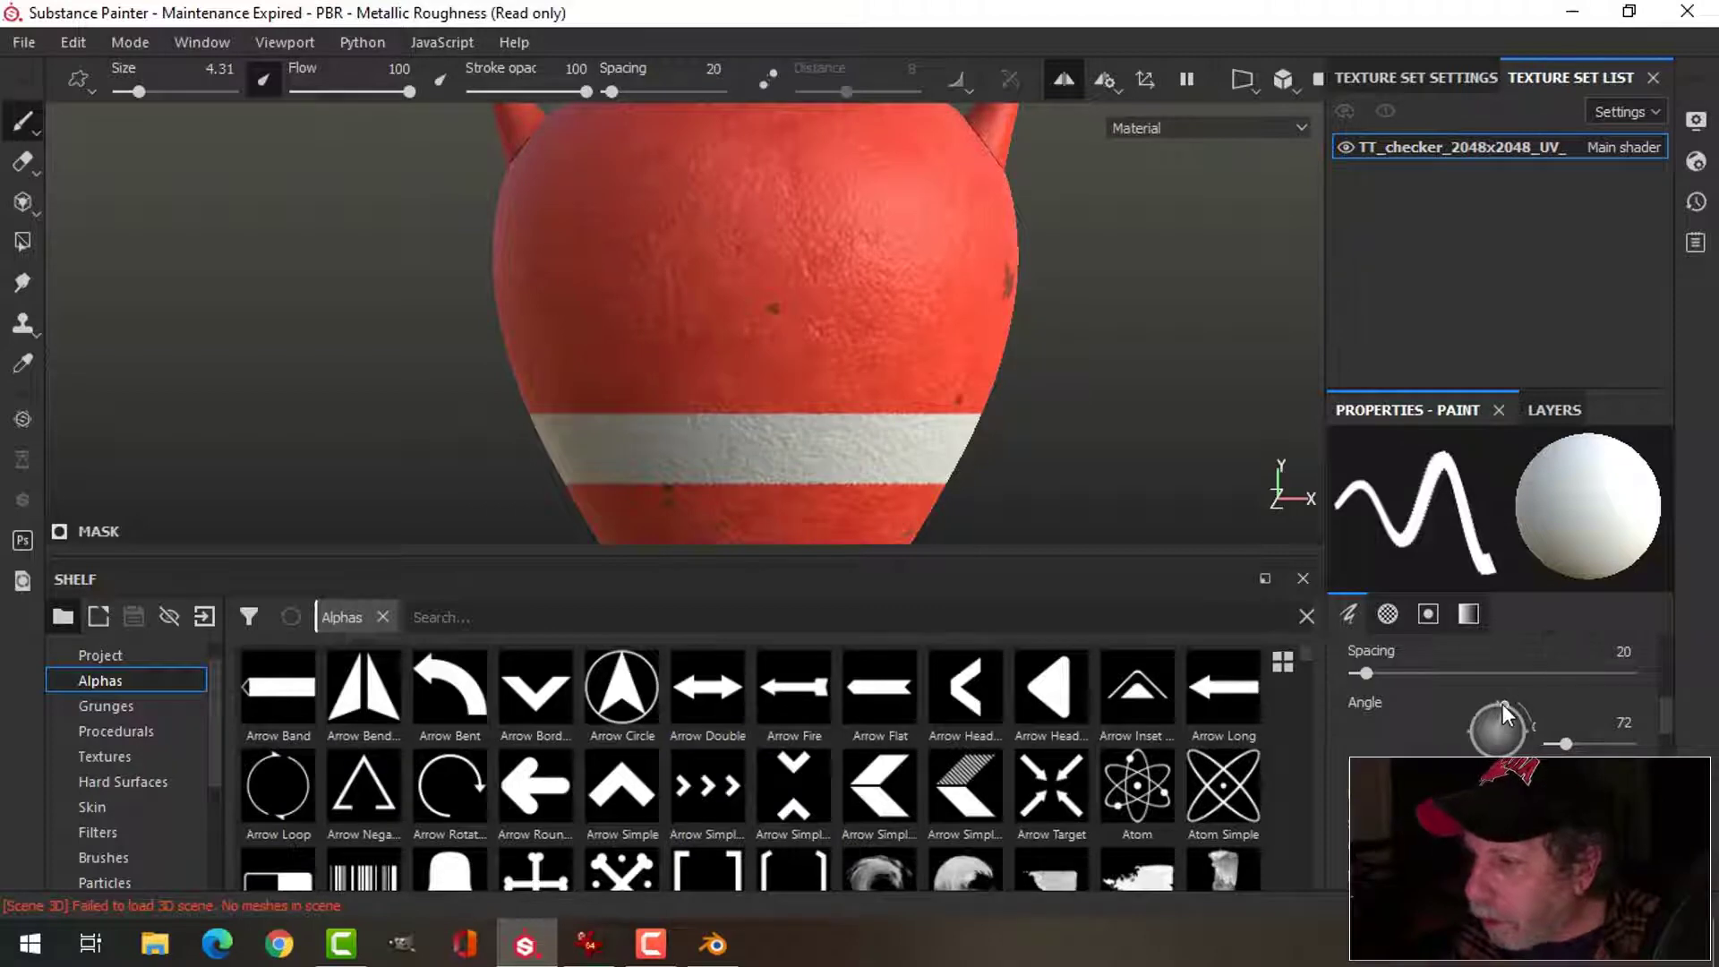
drag(1504, 714, 1498, 710)
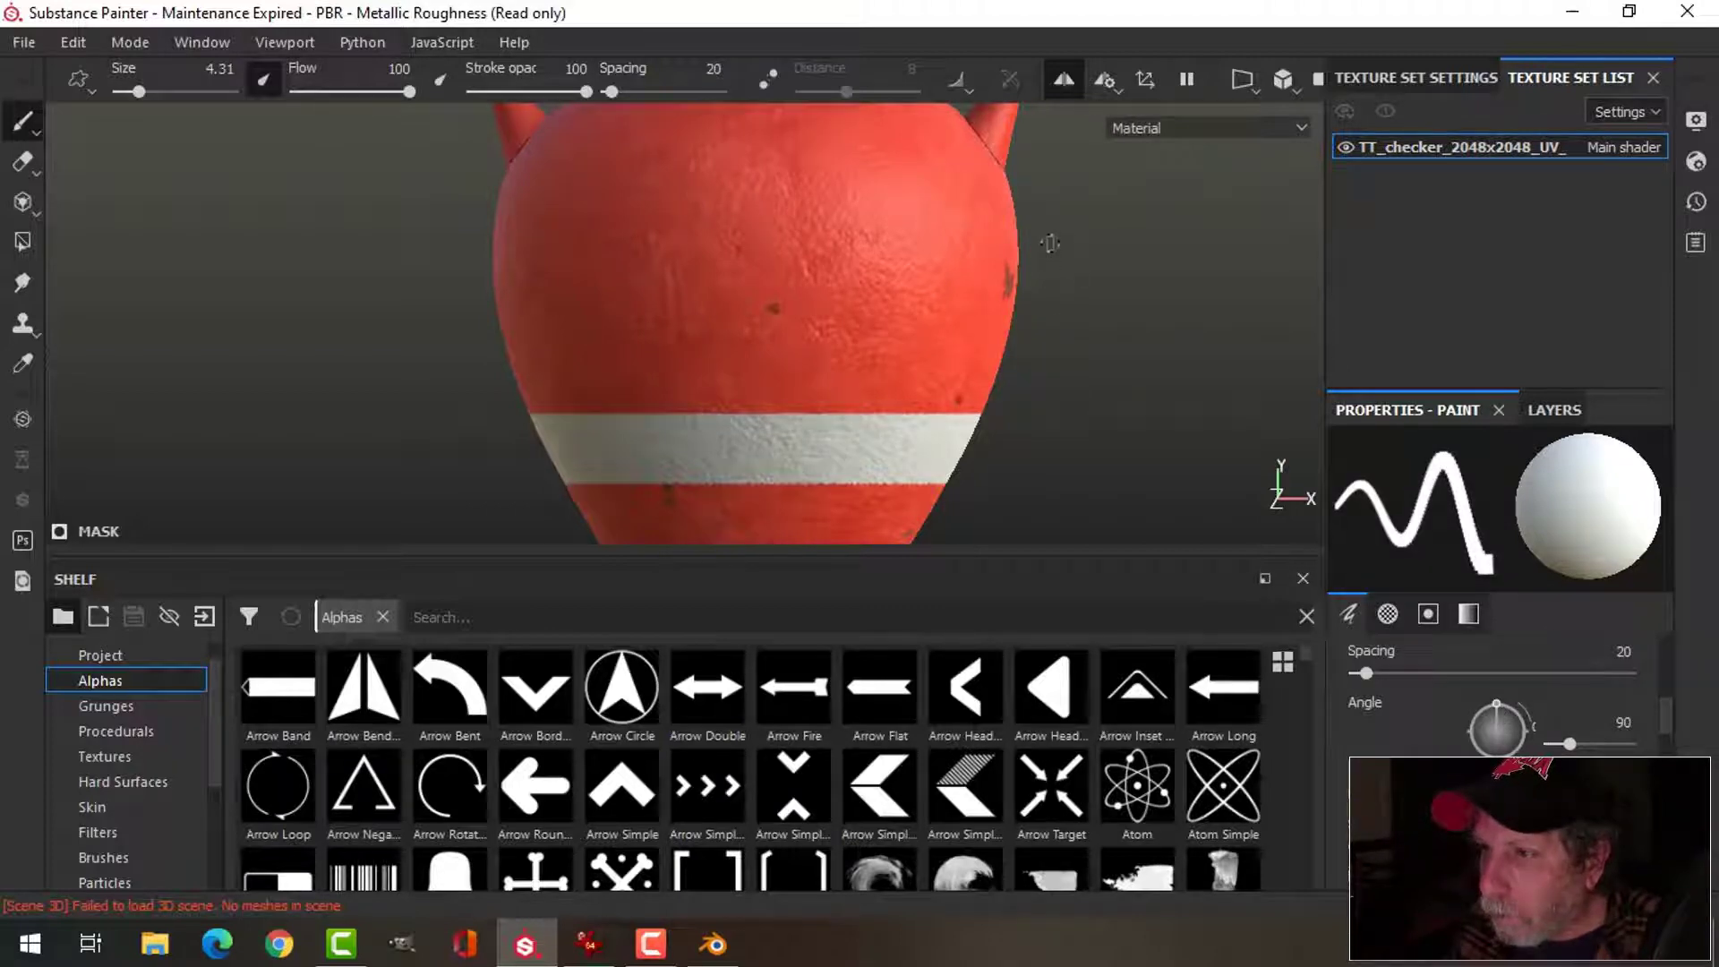
ctrl+shift+click(397, 263)
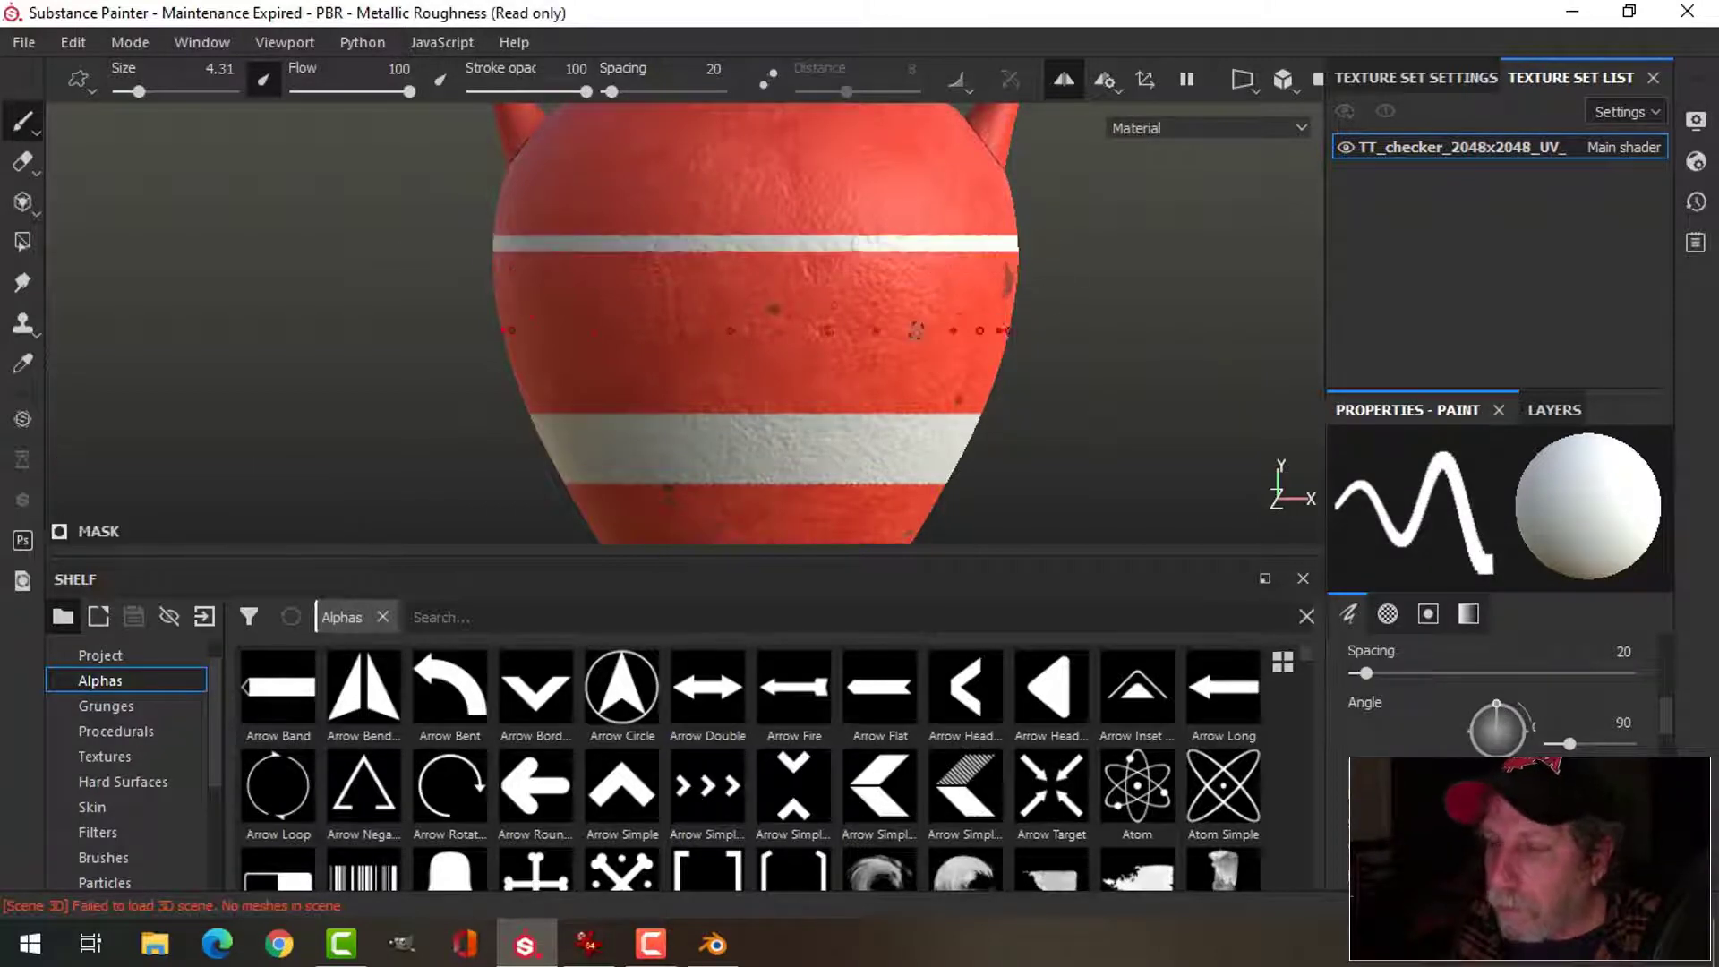
scroll(1140, 367, down, 5)
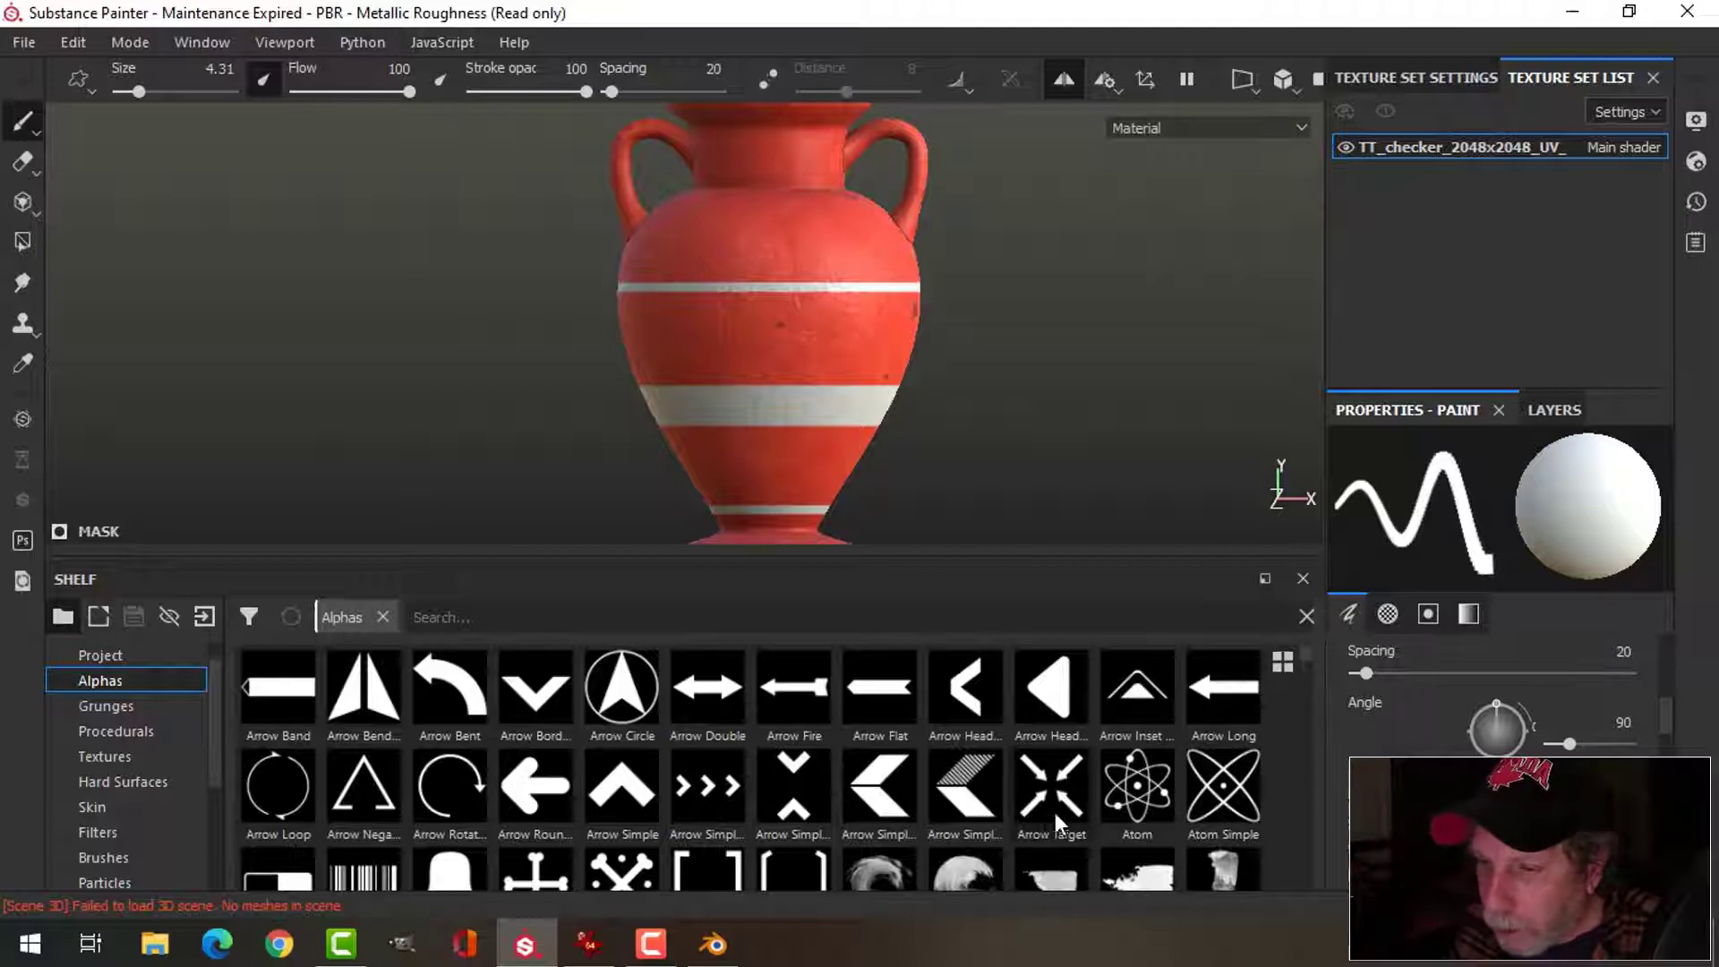
- Browse the alphas and assign the interlaced Celtic Cross alpha to the brush
scroll(1306, 763, down, 5)
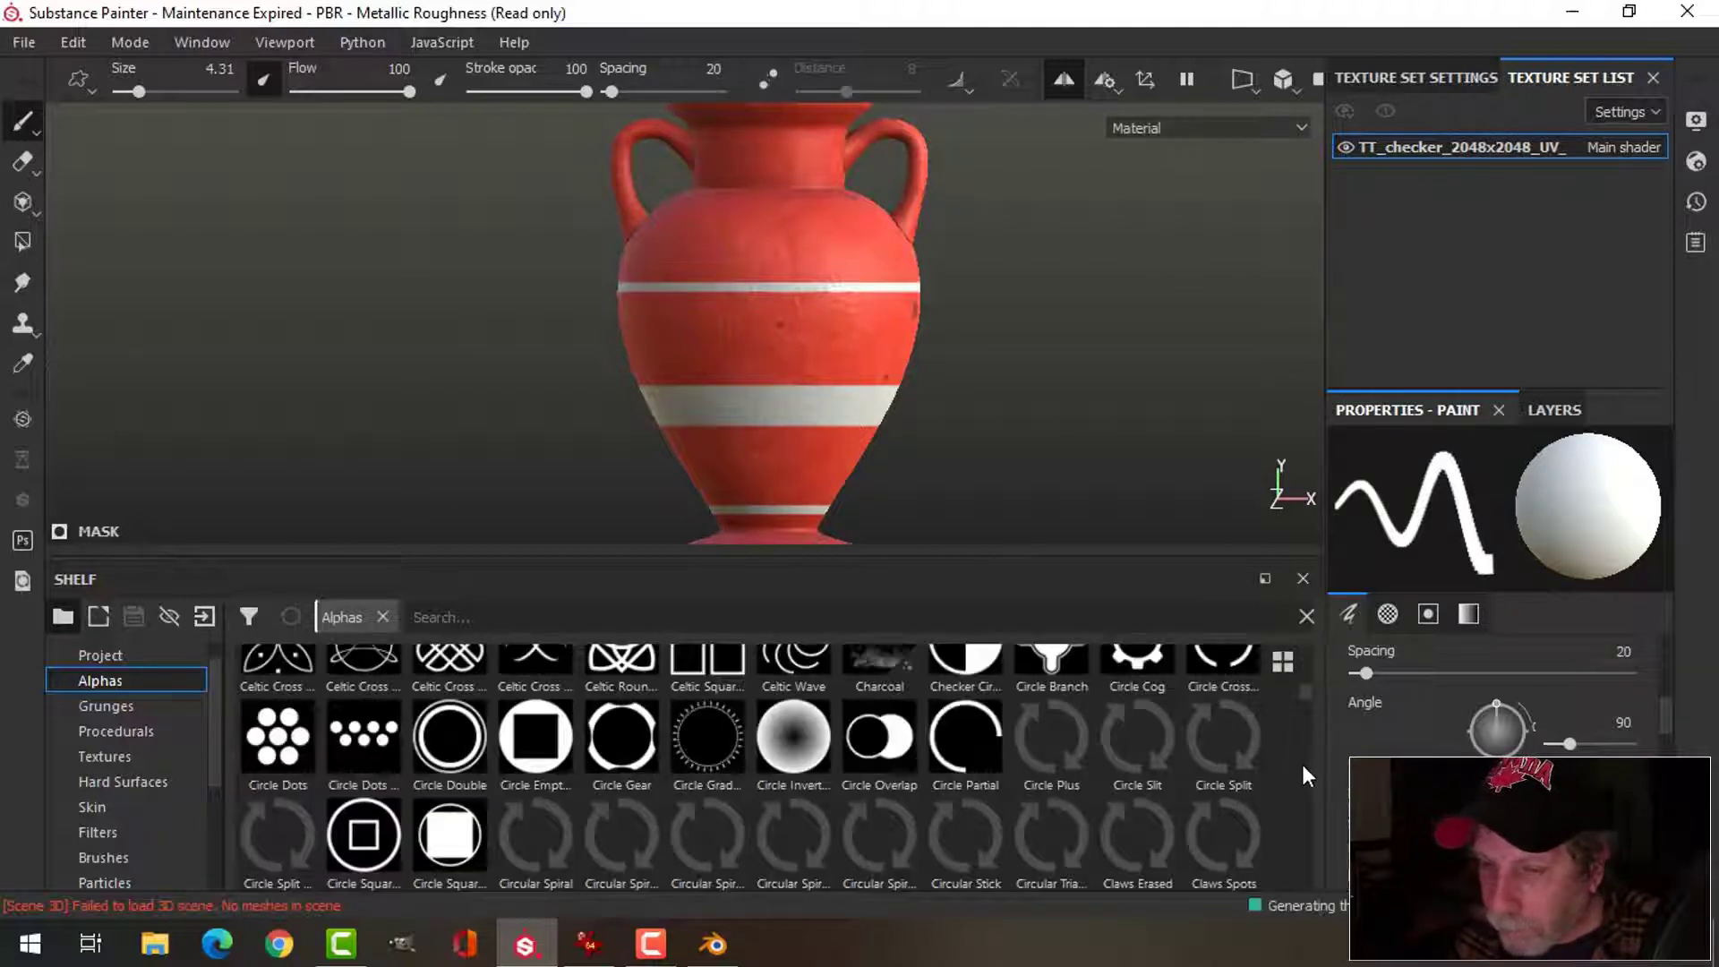
scroll(1302, 764, up, 3)
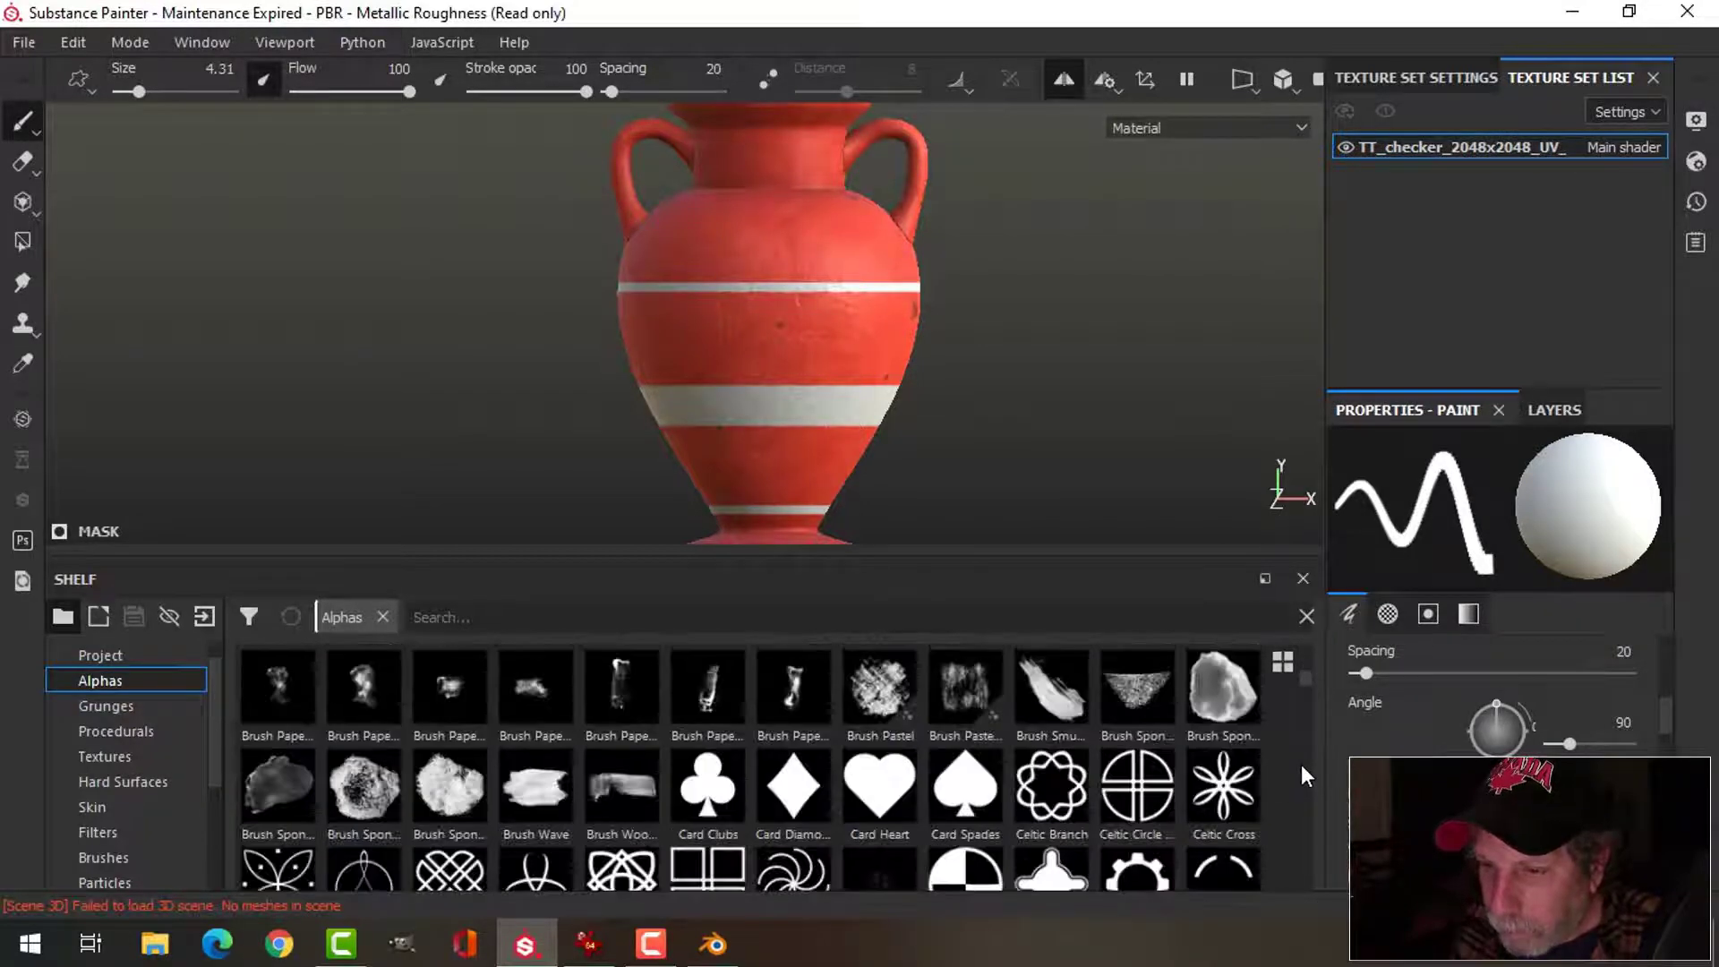
click(462, 880)
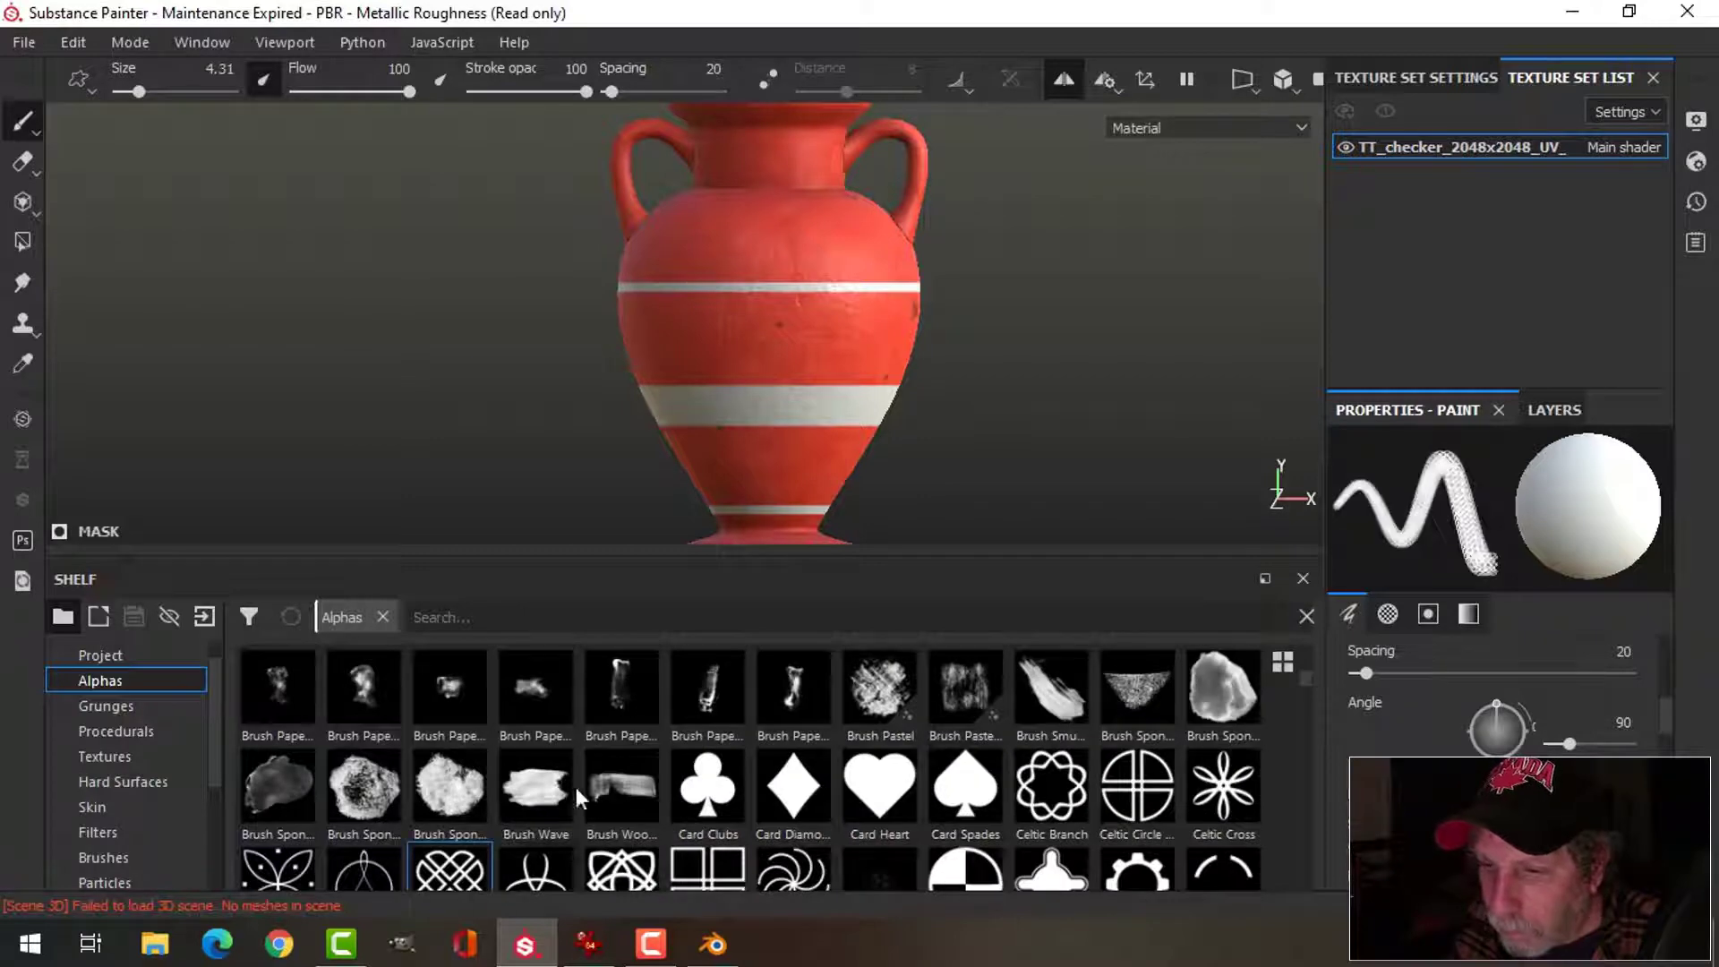
scroll(576, 787, down, 1)
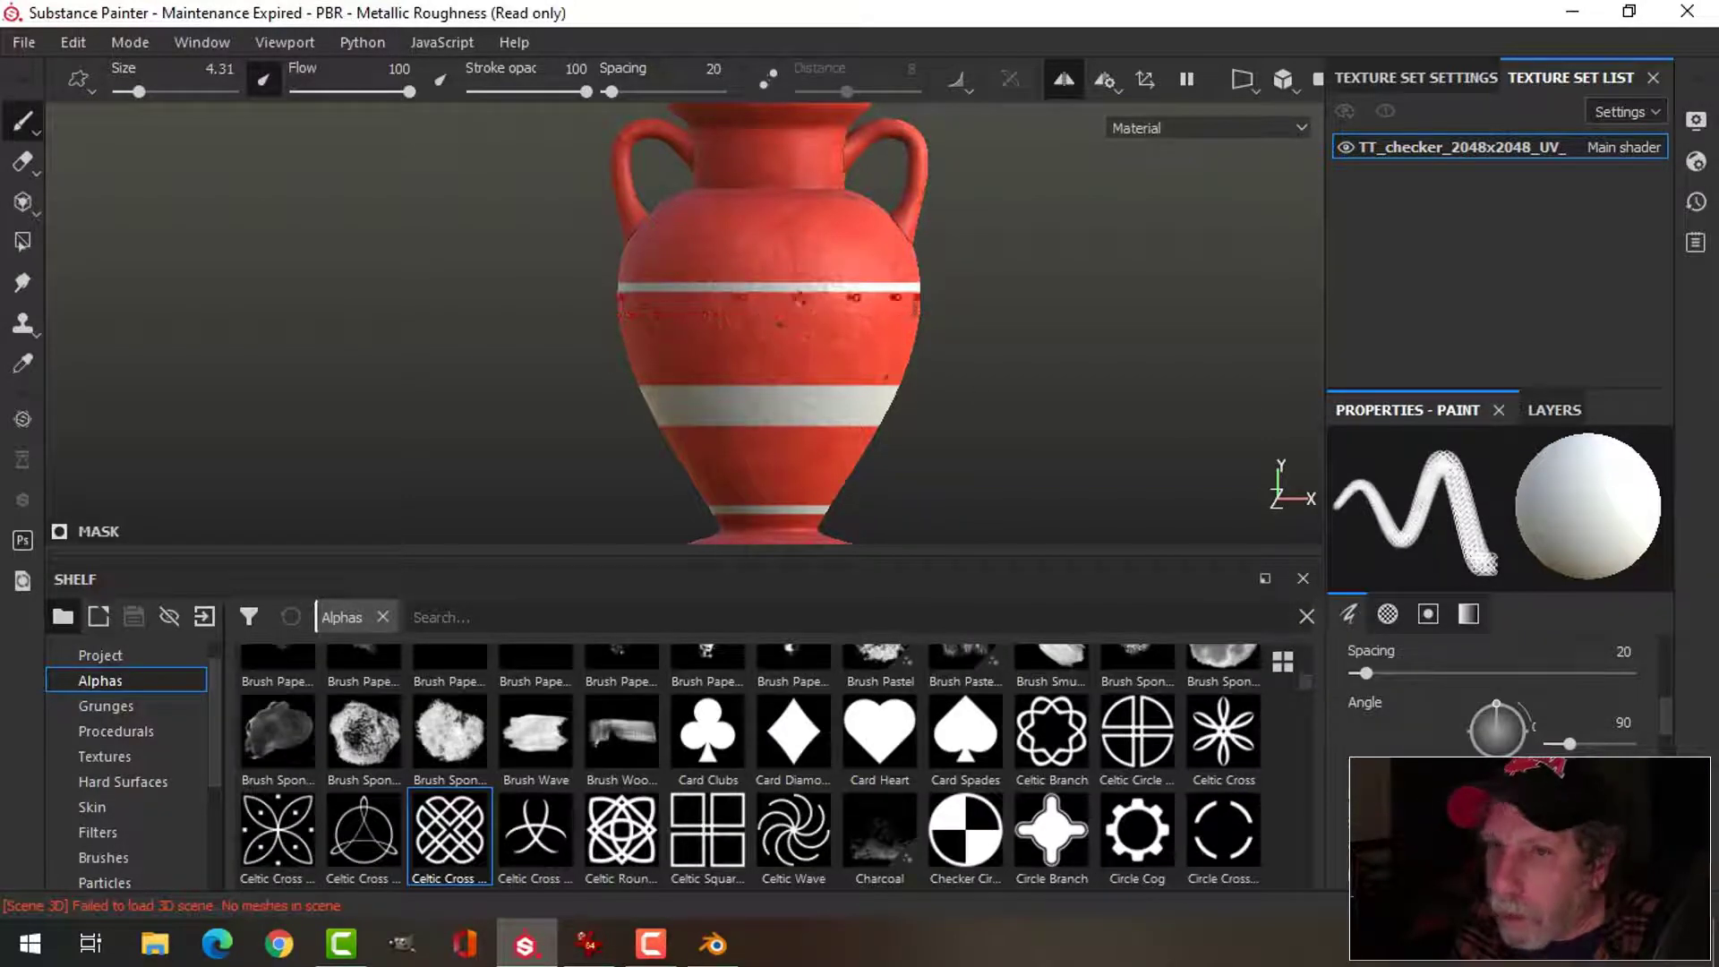
- Try stamping the Celtic Cross pattern around the body at brush sizes 13.89 and 26.61, undoing each attempt
drag(139, 91, 158, 92)
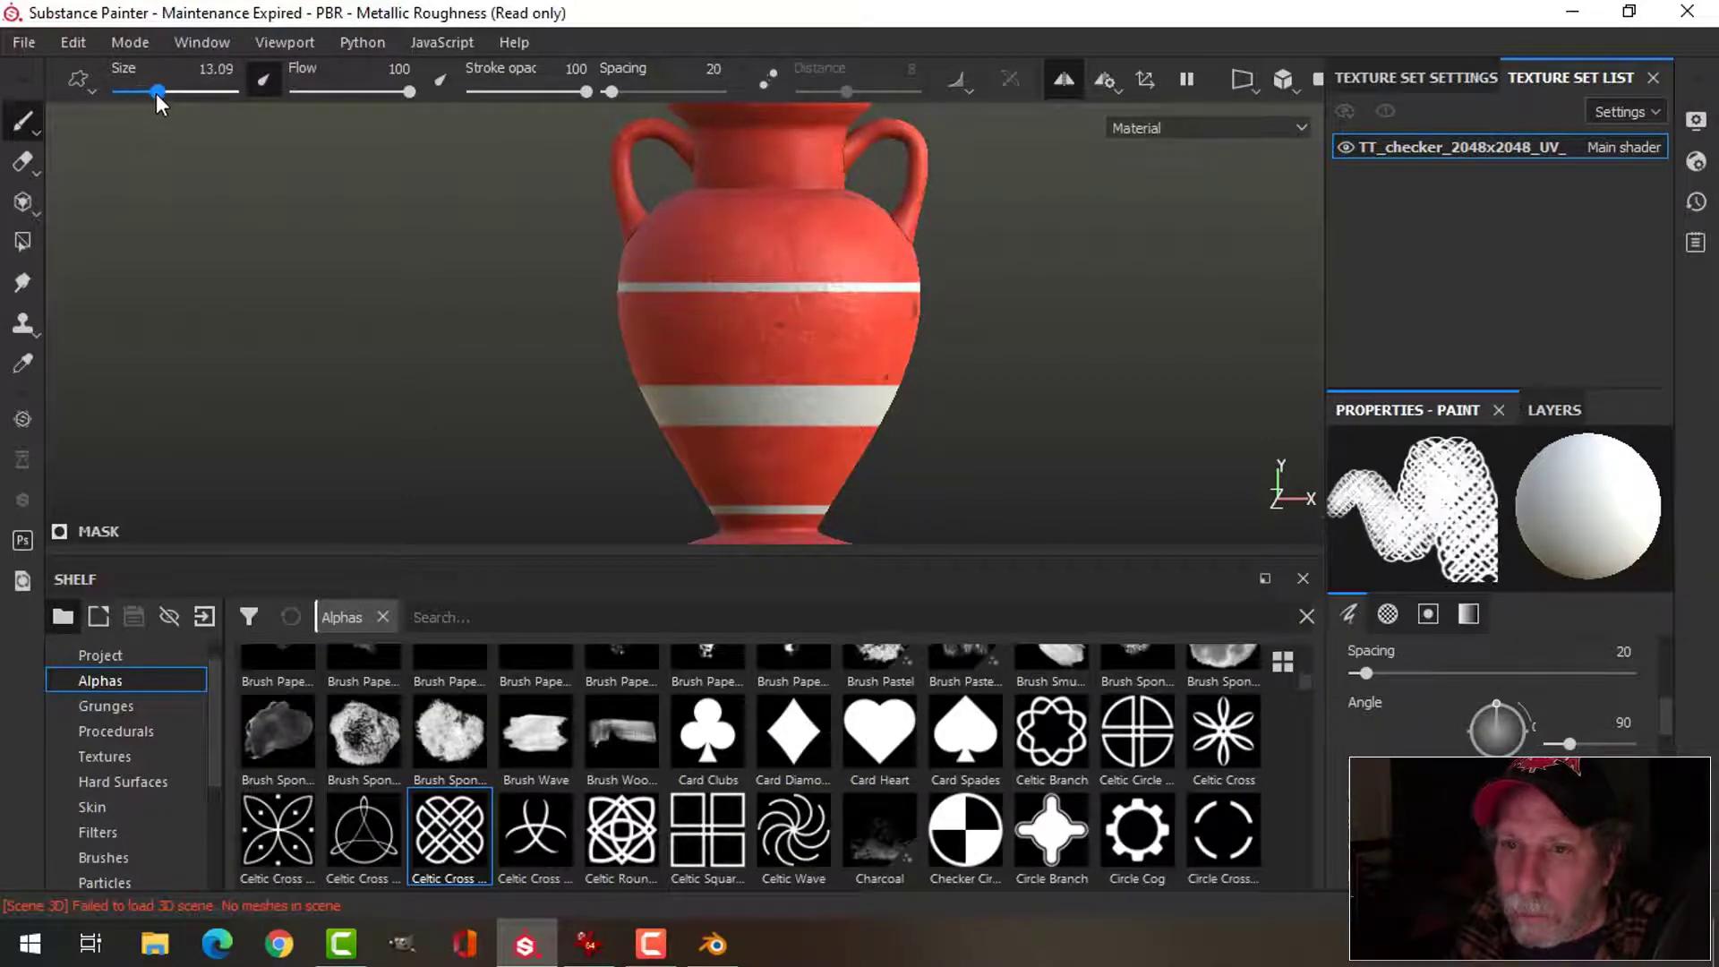
mouse_move(913, 306)
mouse_down()
mouse_move(842, 321)
mouse_move(775, 307)
mouse_up()
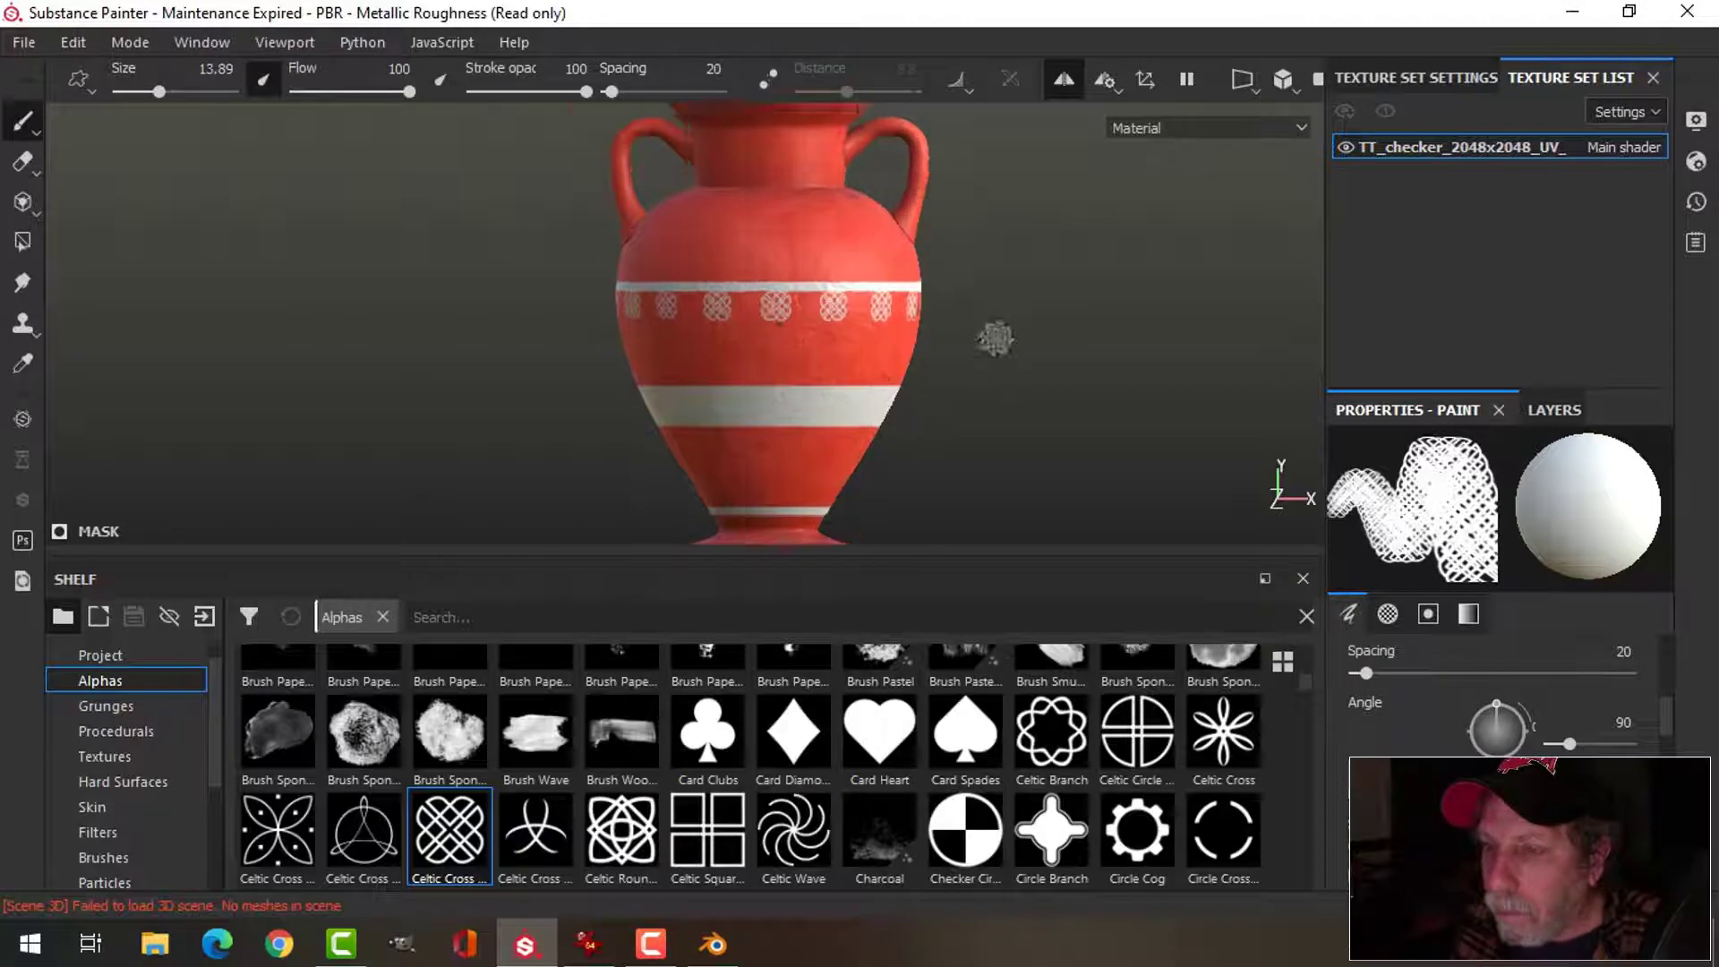
scroll(996, 339, up, 3)
key(ctrl+z)
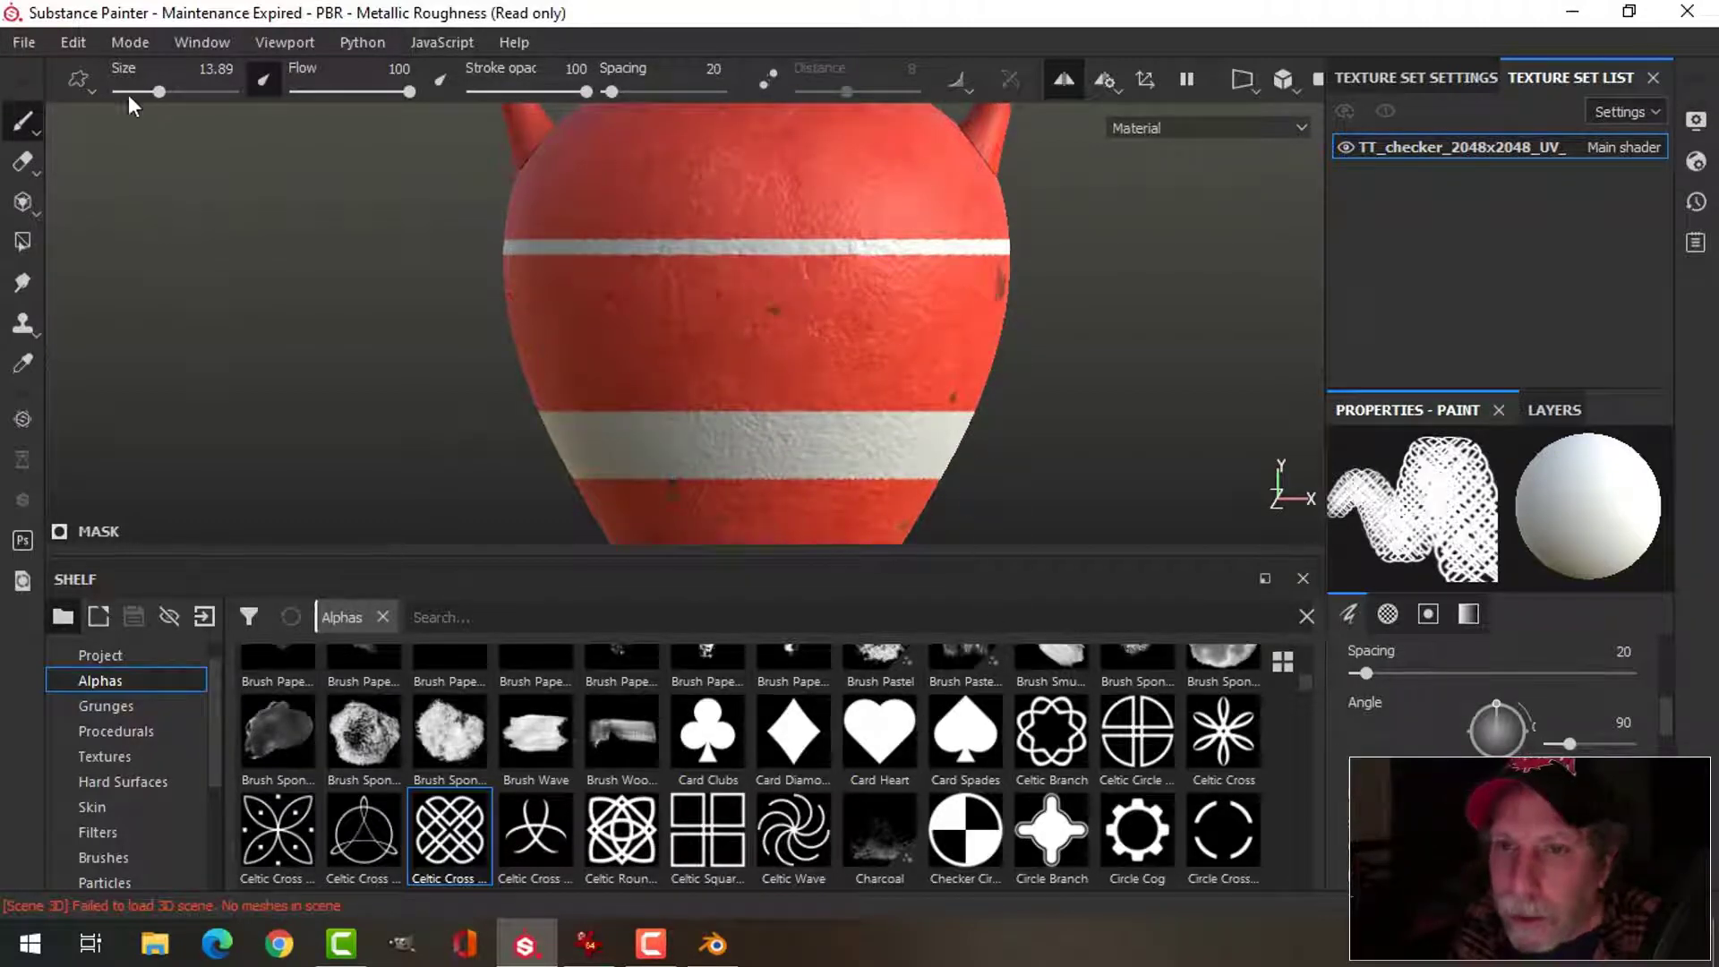
drag(160, 92, 176, 93)
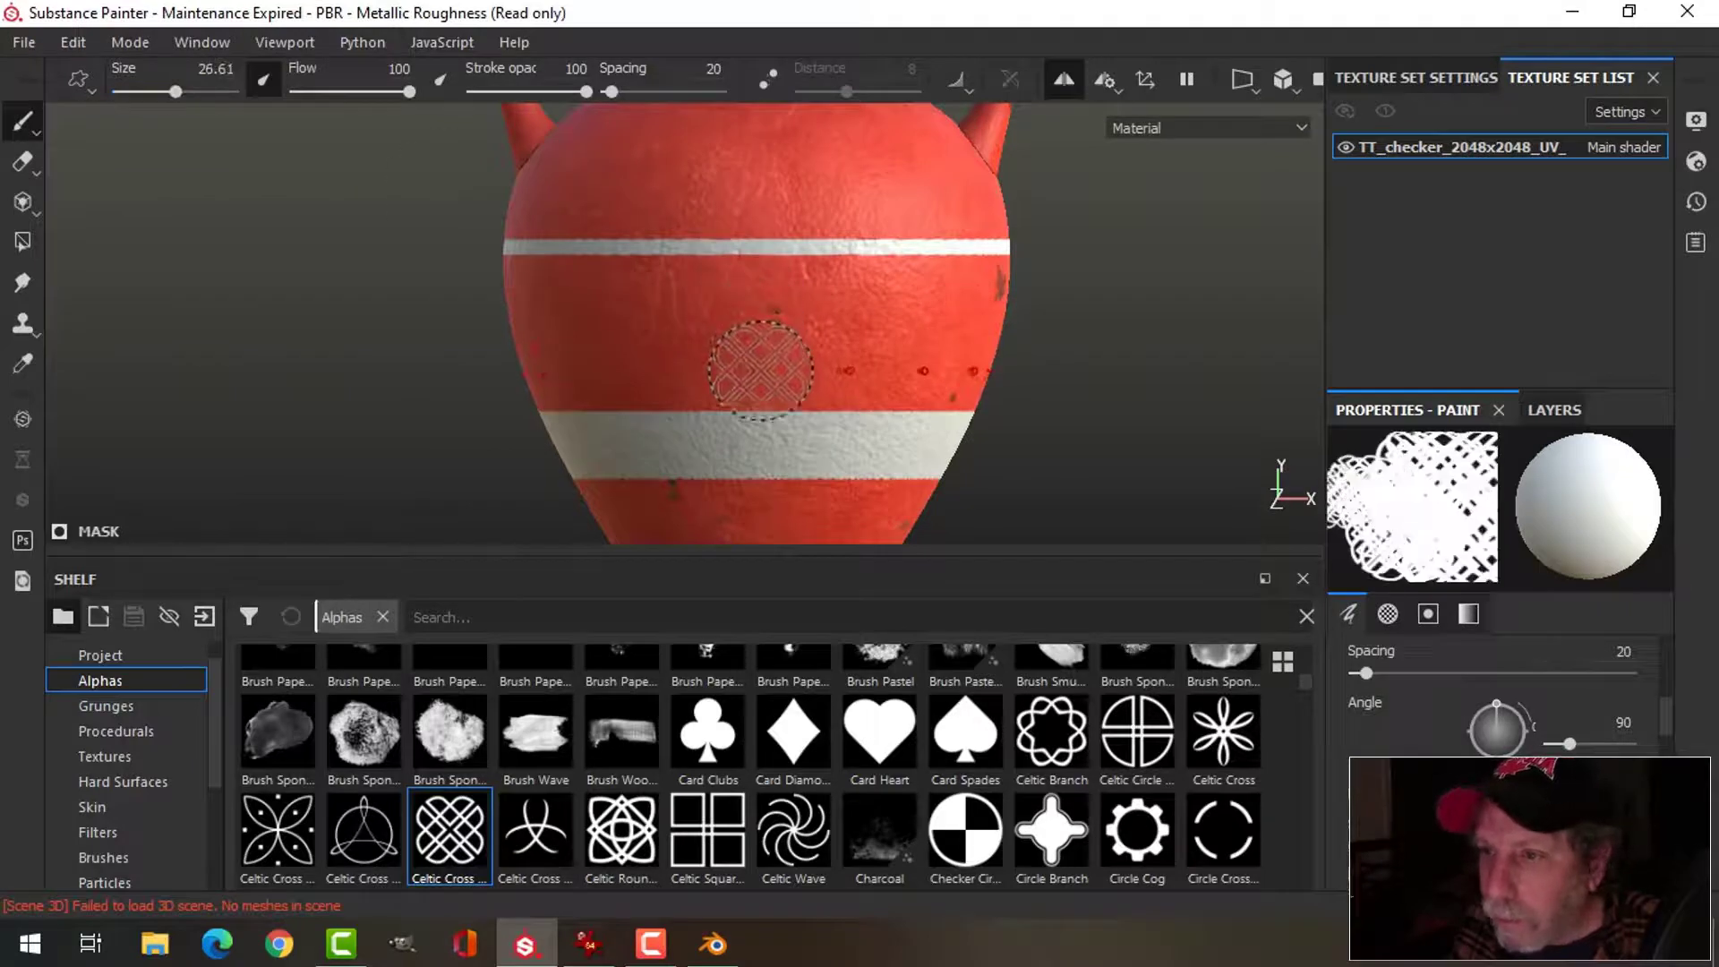
shift+click(763, 374)
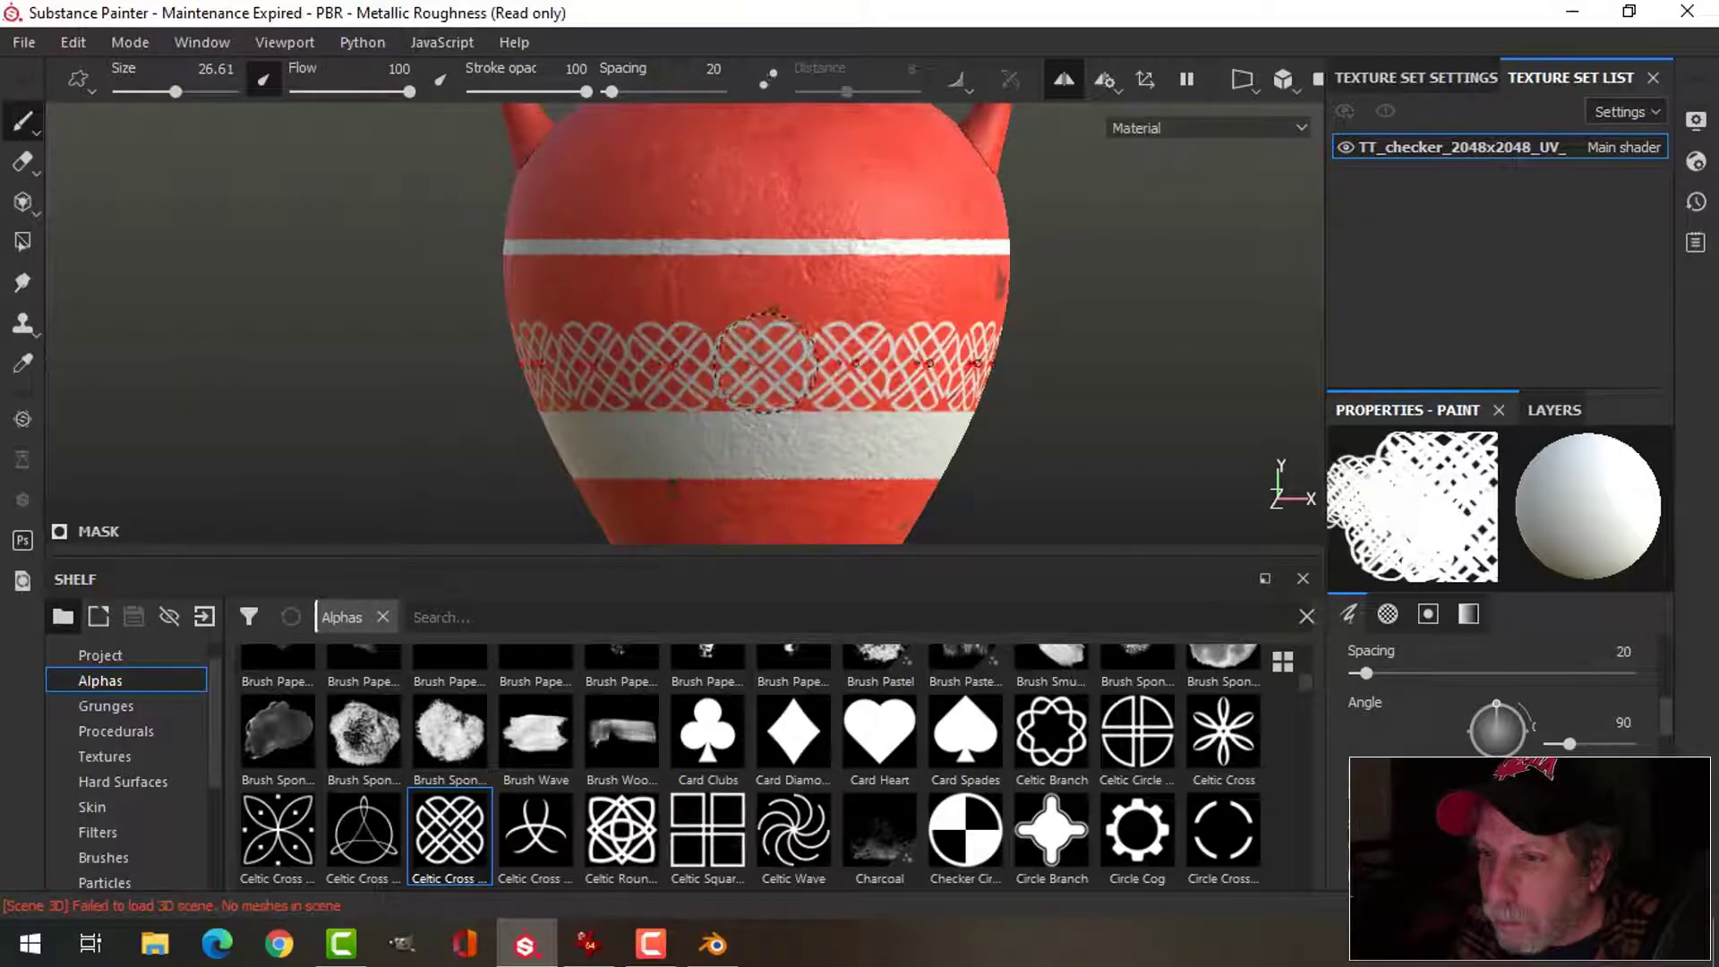
key(ctrl+z)
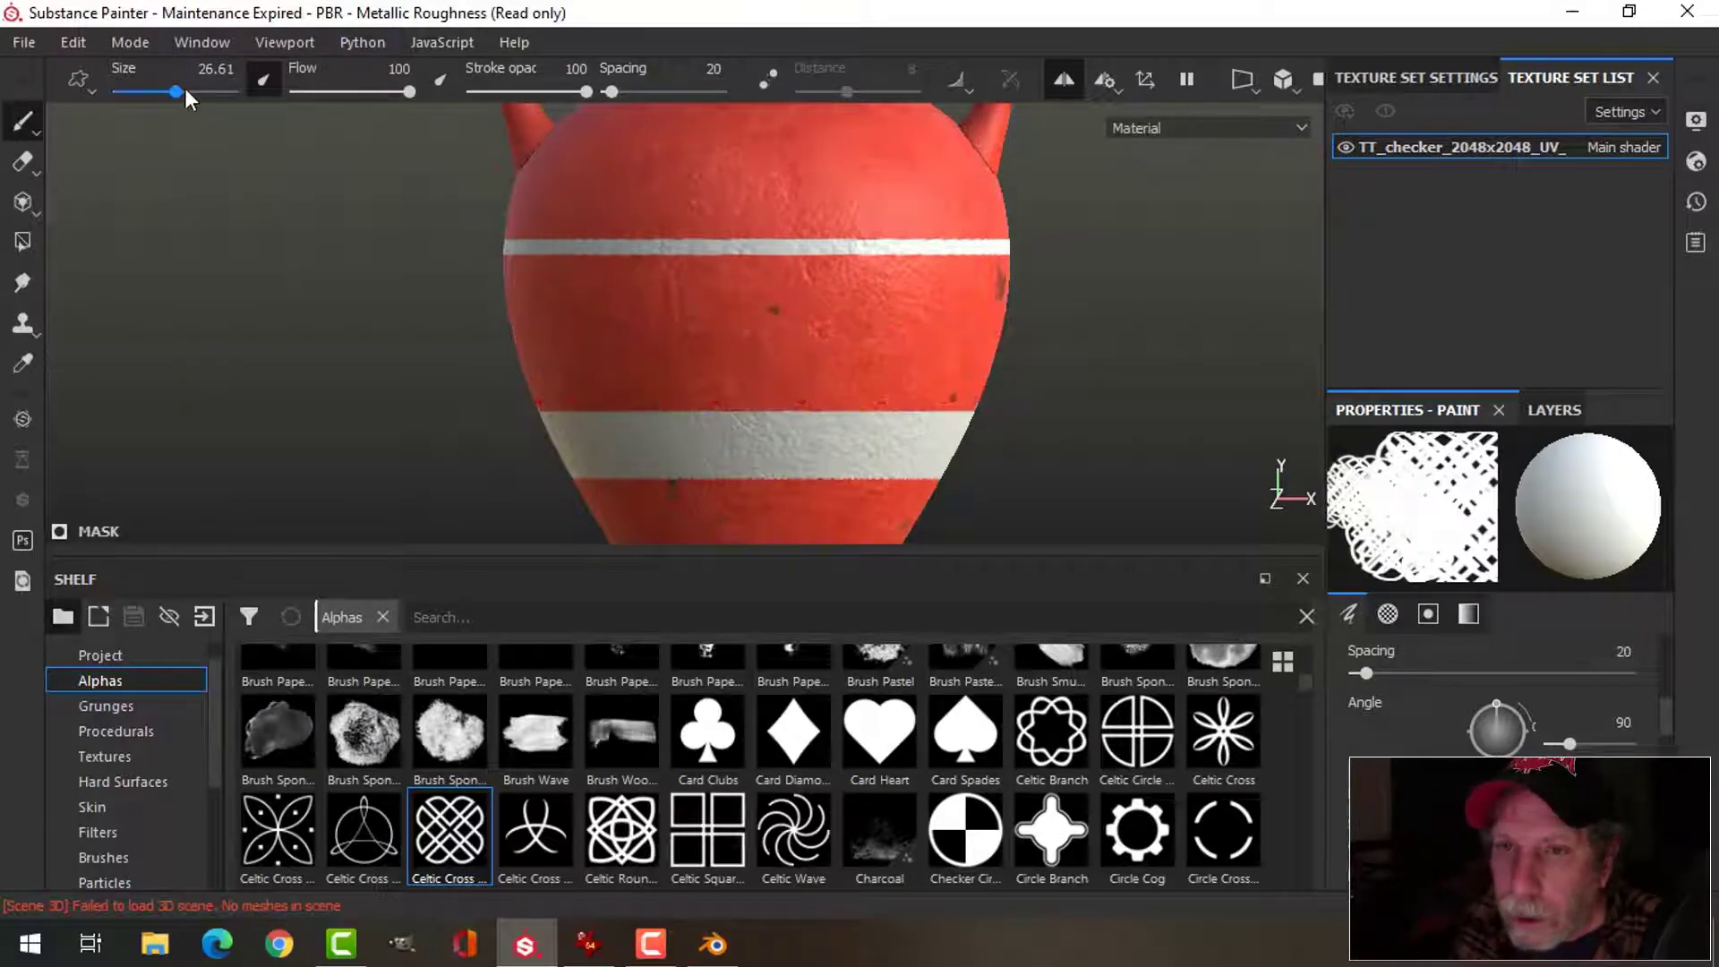
- Set the brush size to 21.23 and stamp a ring of Celtic Cross motifs just above the wide band
drag(175, 92, 169, 92)
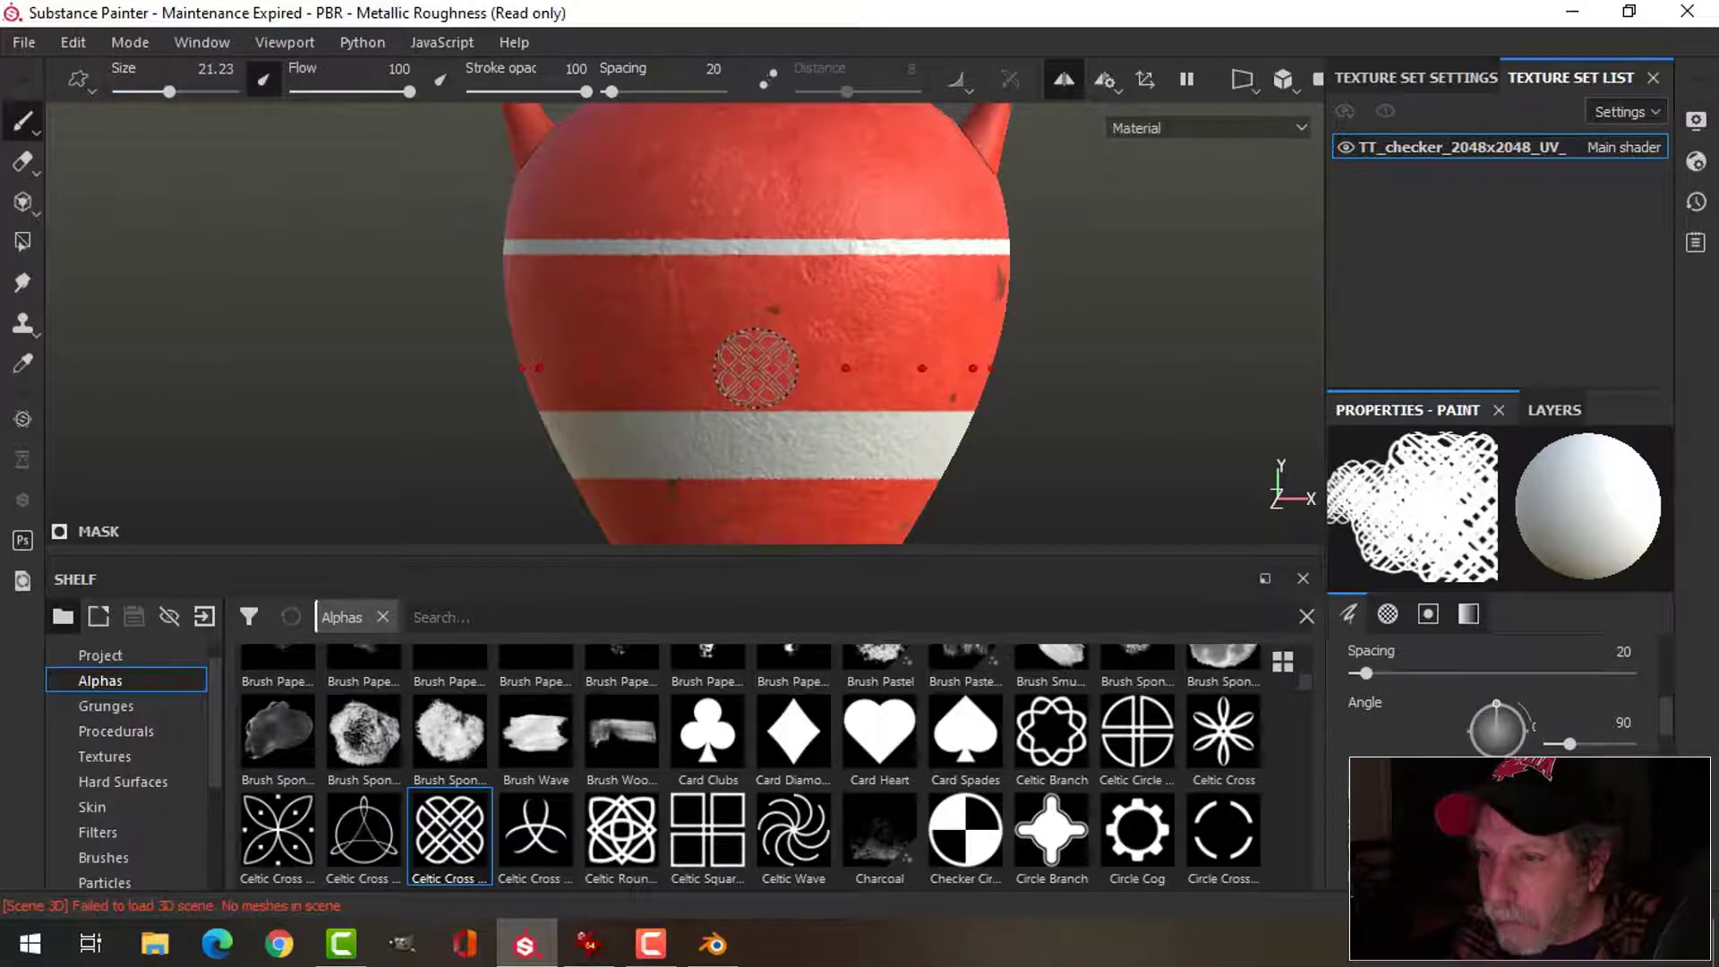
shift+click(756, 375)
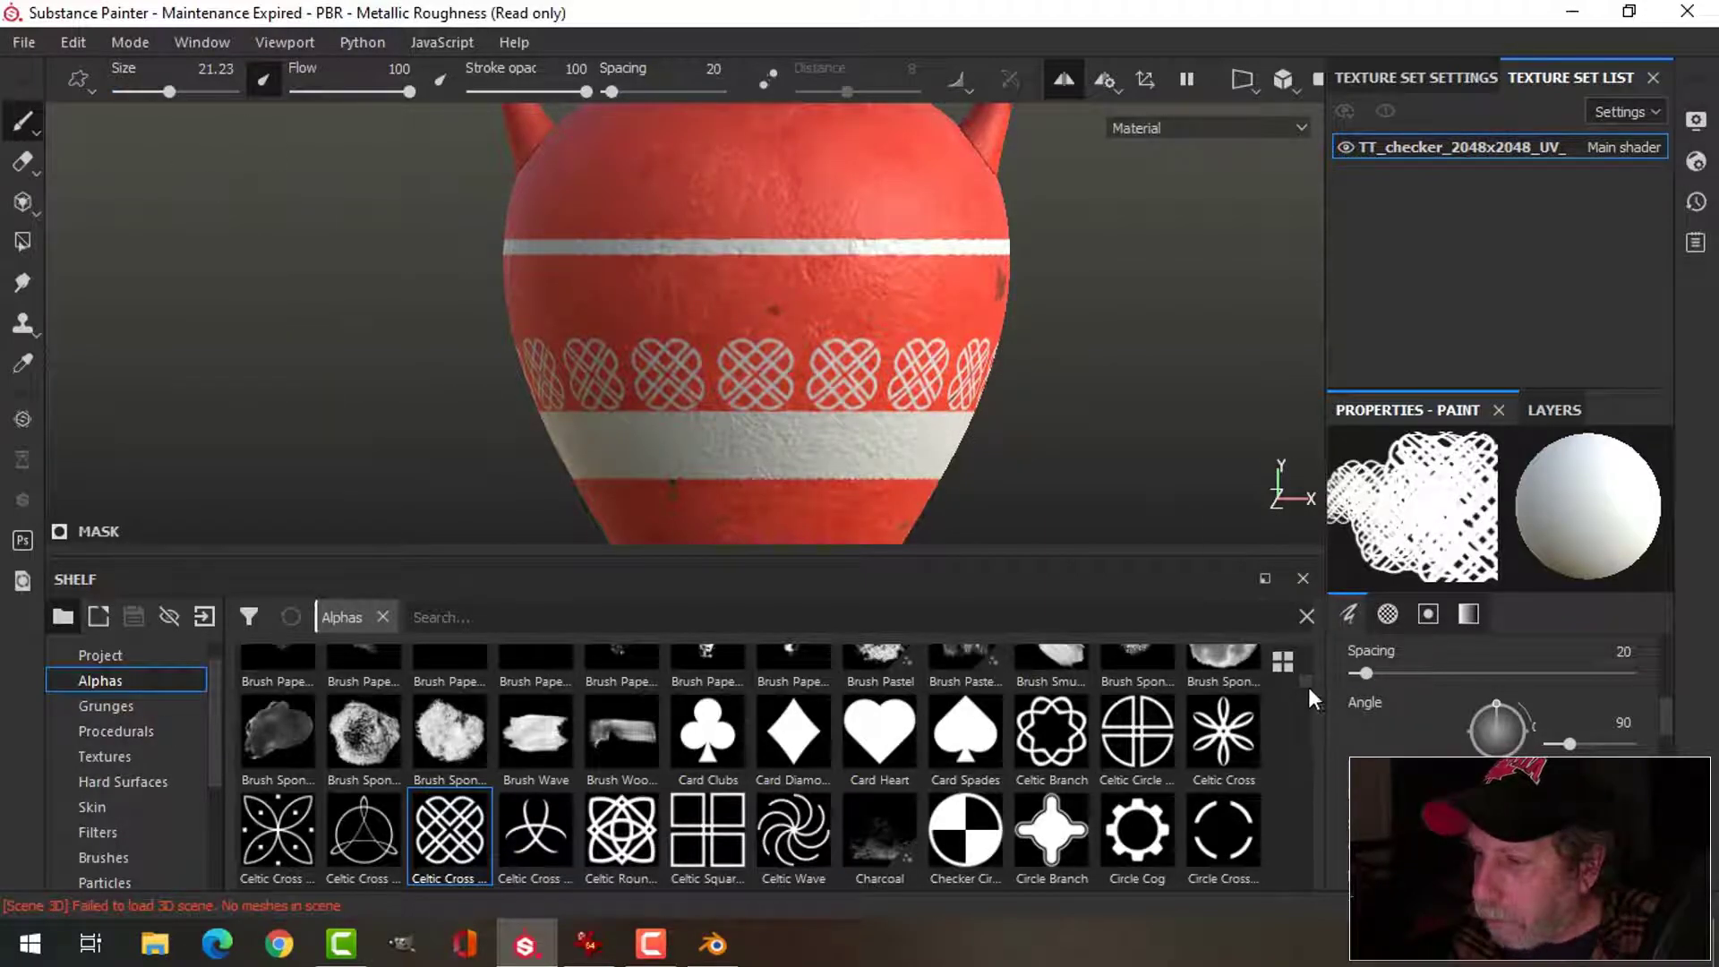
- Return to the start of the alphas and assign the Arrow Simple alpha to the brush
scroll(1307, 685, up, 3)
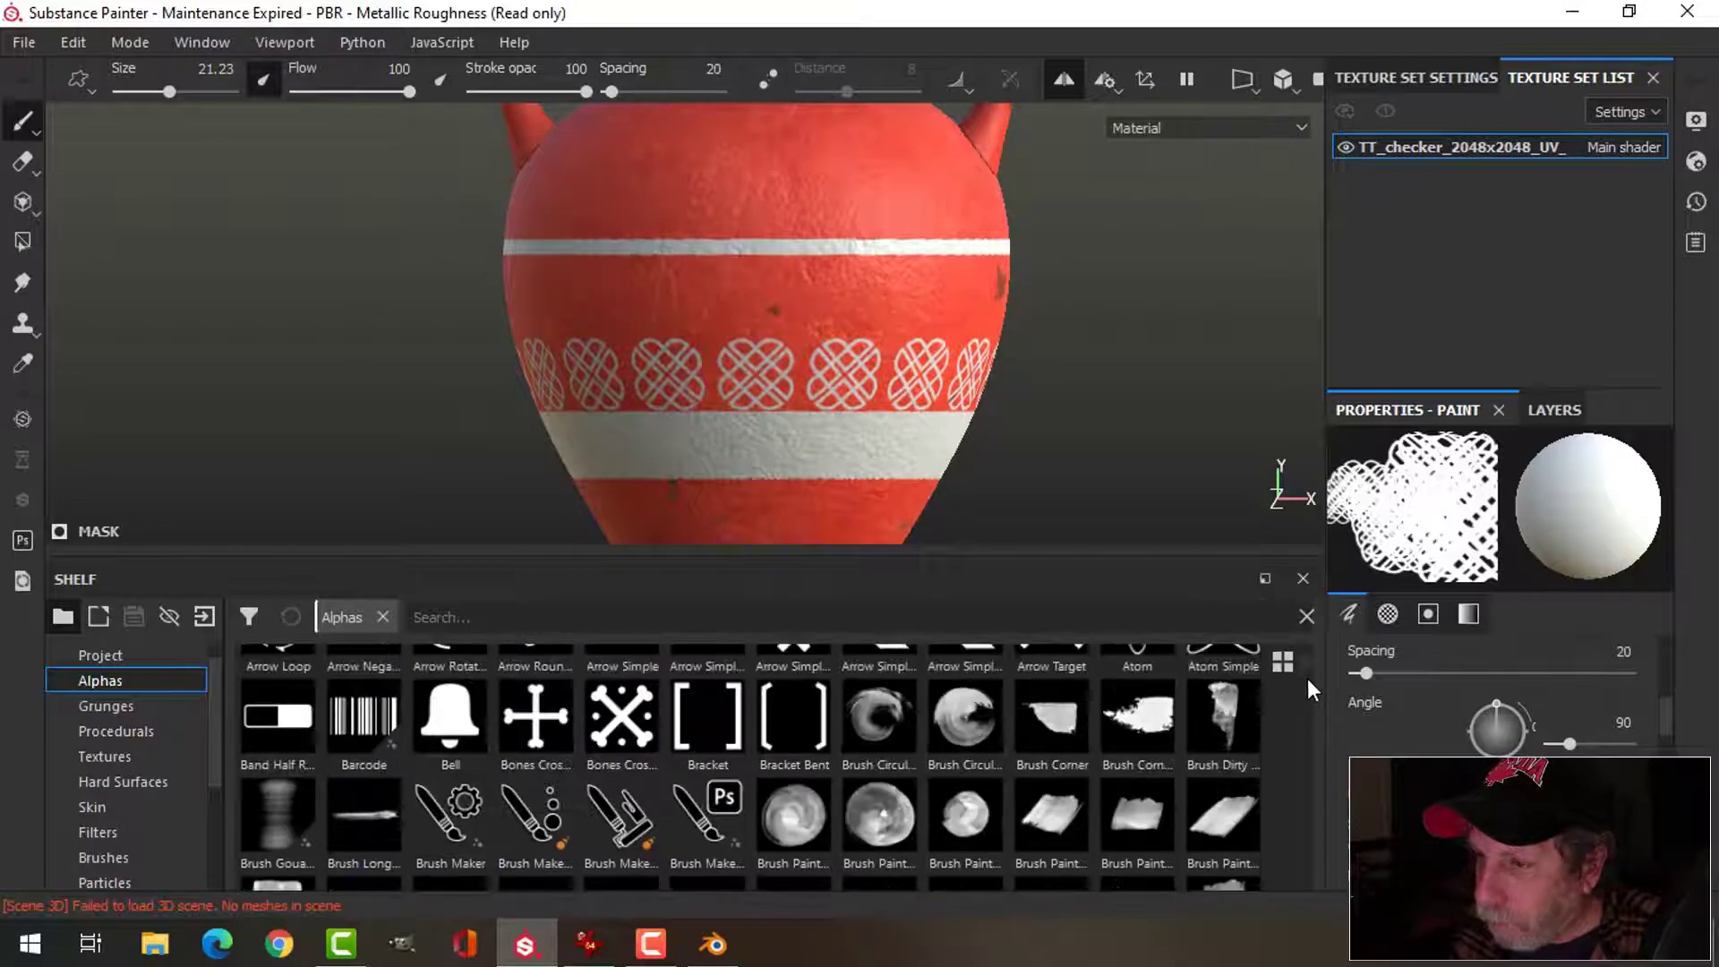
scroll(1307, 679, up, 2)
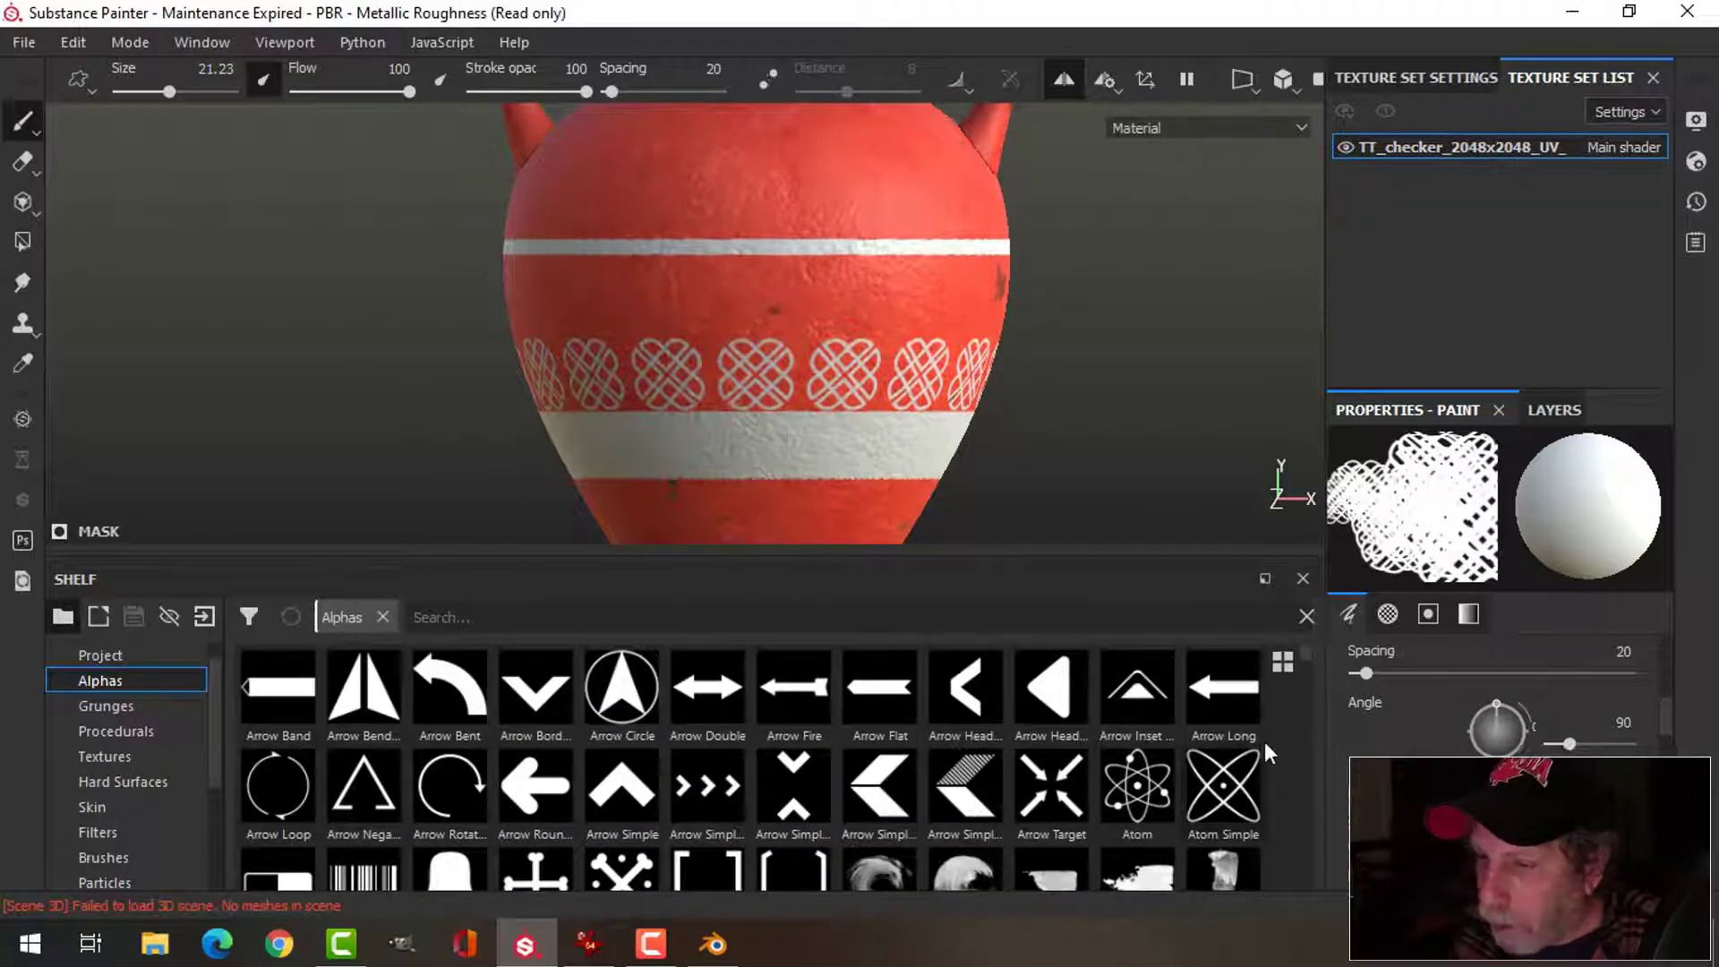
click(622, 786)
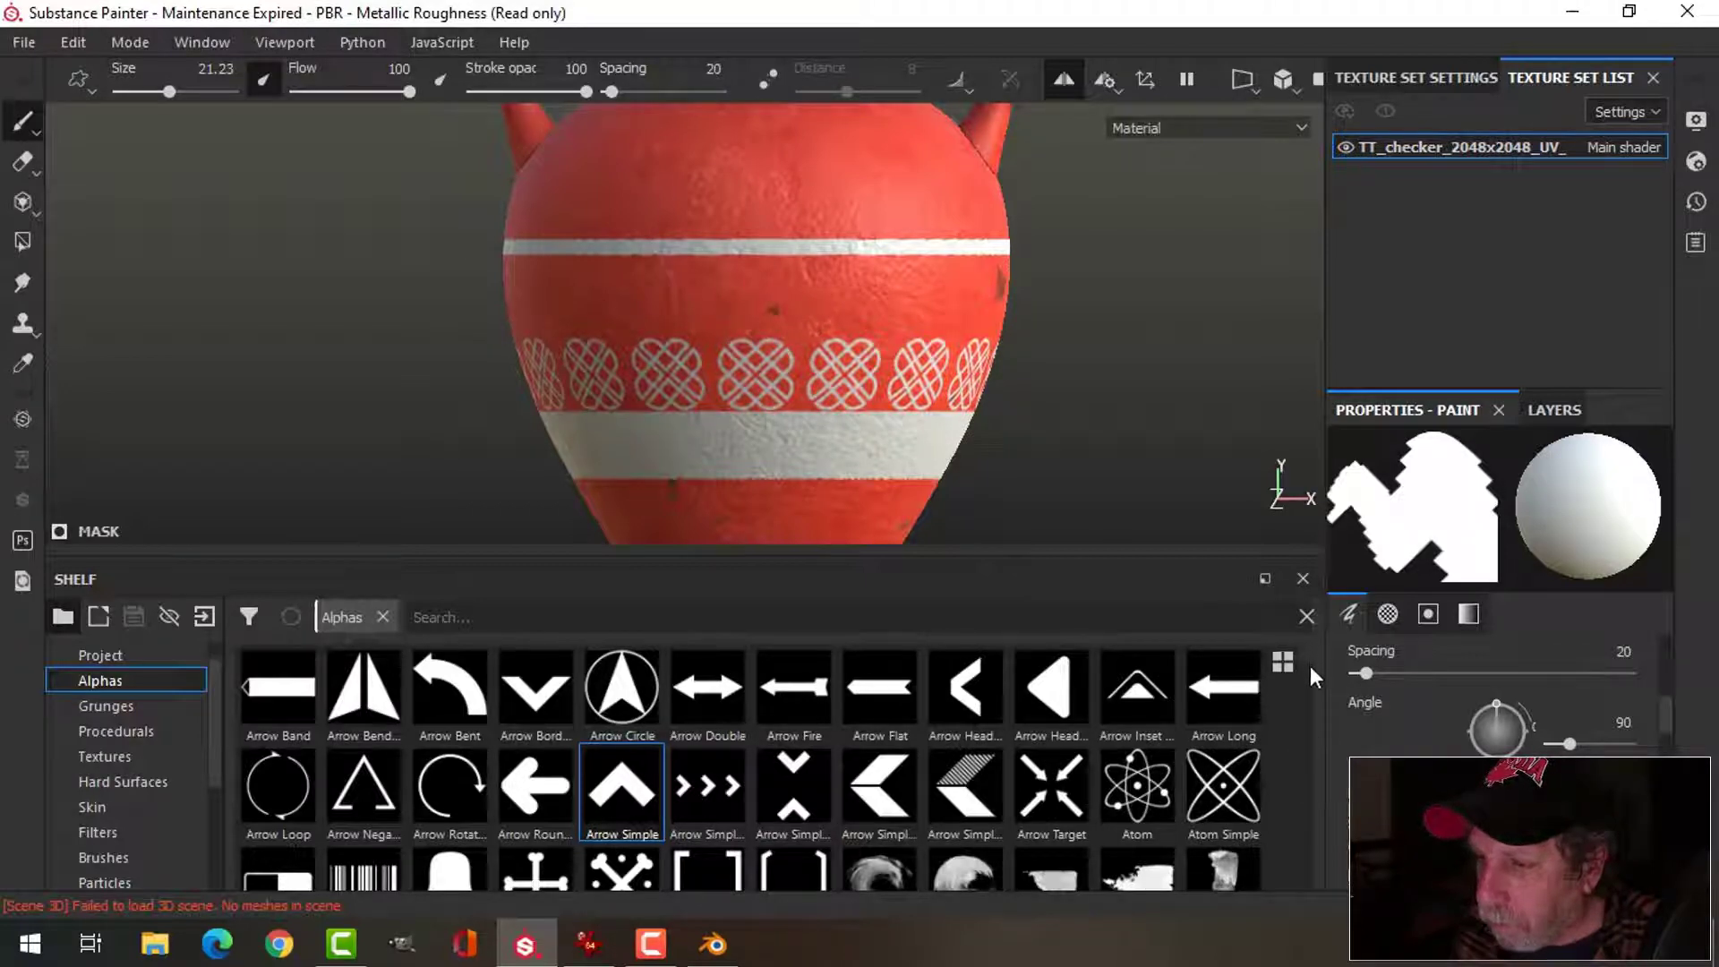
scroll(1309, 664, down, 1)
scroll(1309, 668, up, 1)
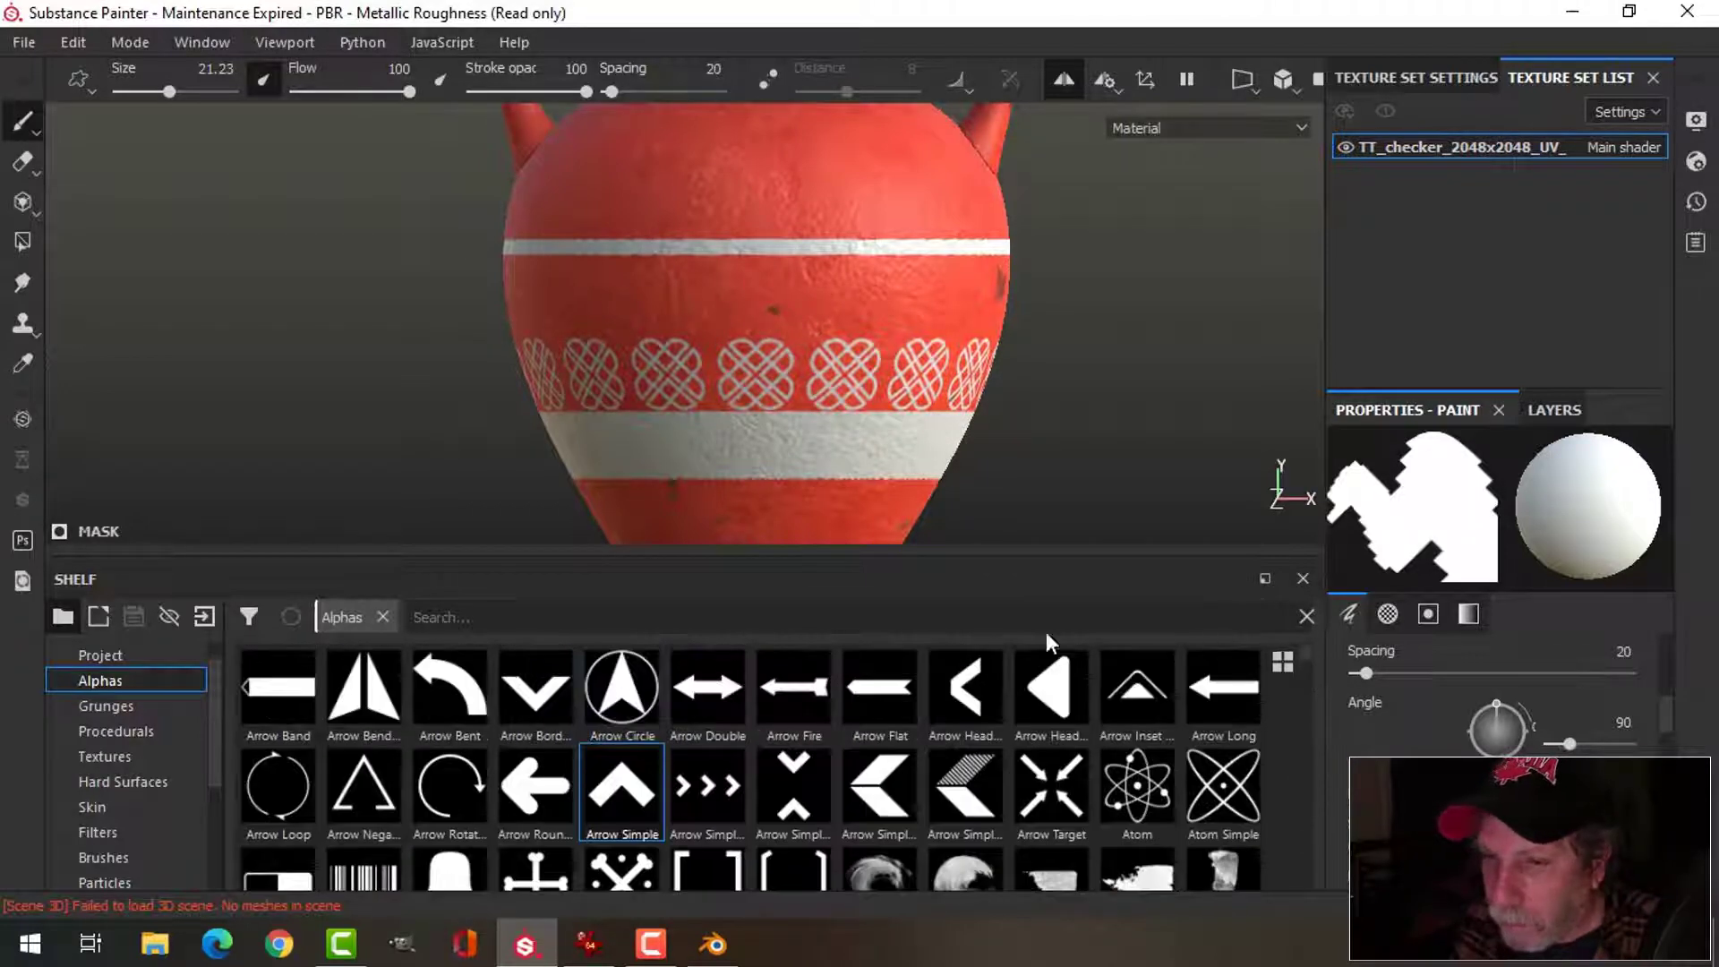
- Search the alphas for "squ" and assign the solid white Square Rect alpha to the brush
click(601, 626)
text(squ)
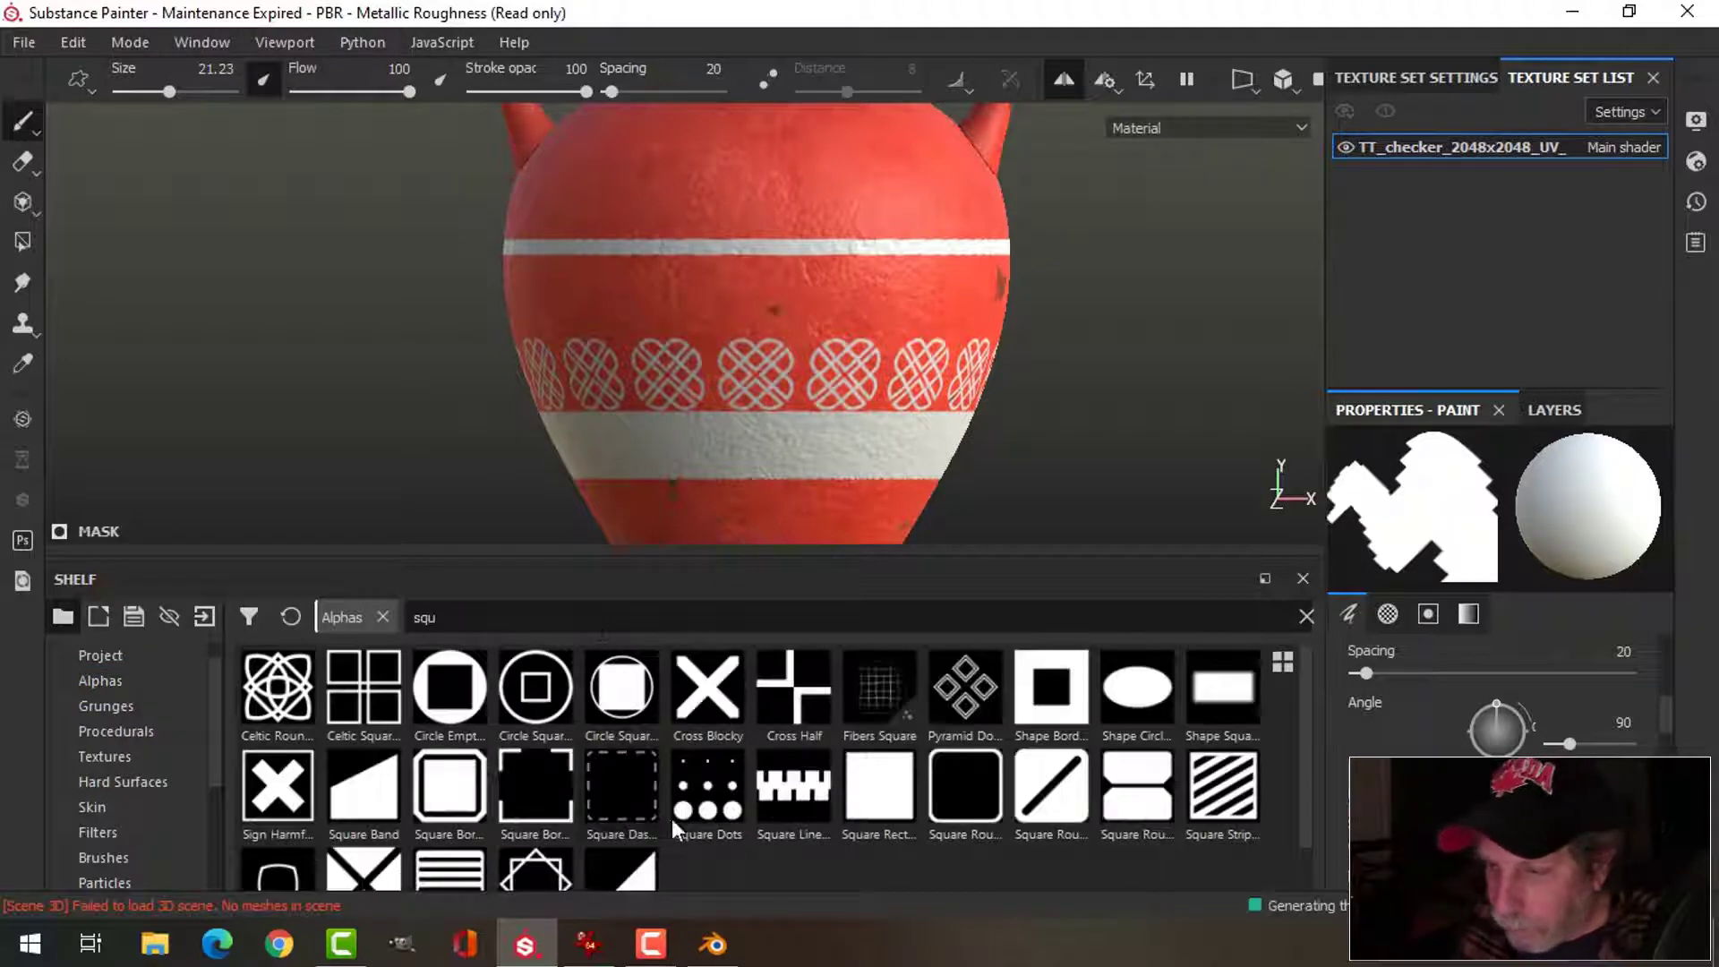
click(879, 786)
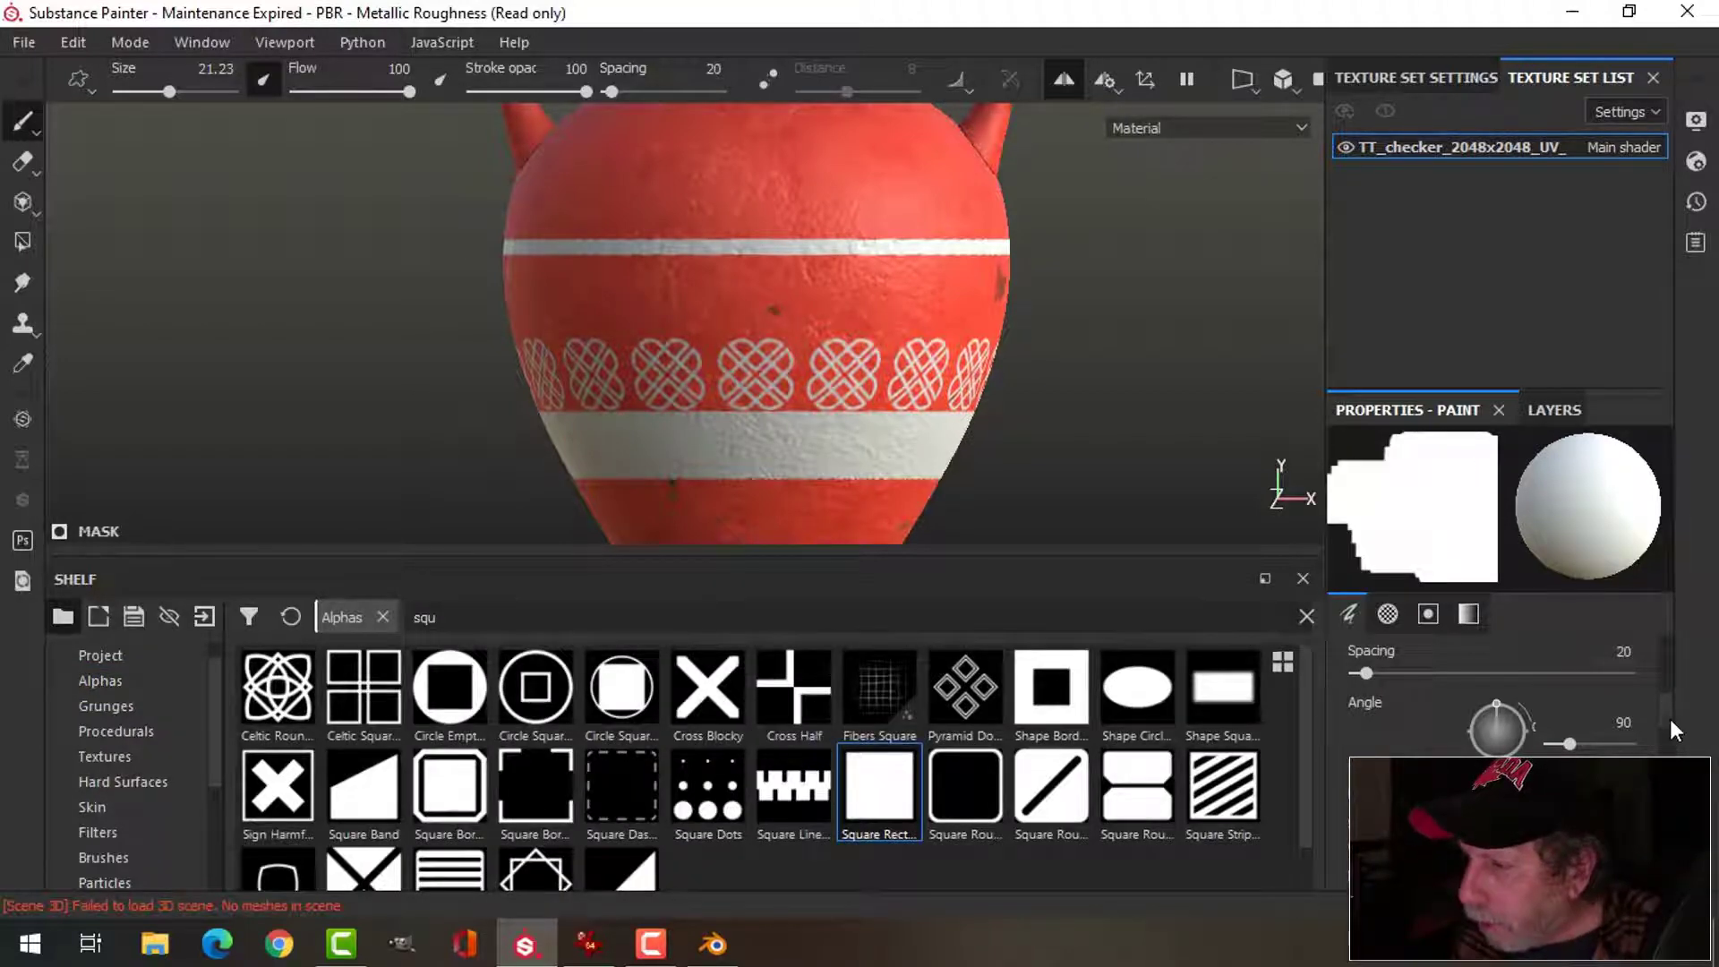
scroll(1670, 718, down, 3)
scroll(1671, 718, up, 1)
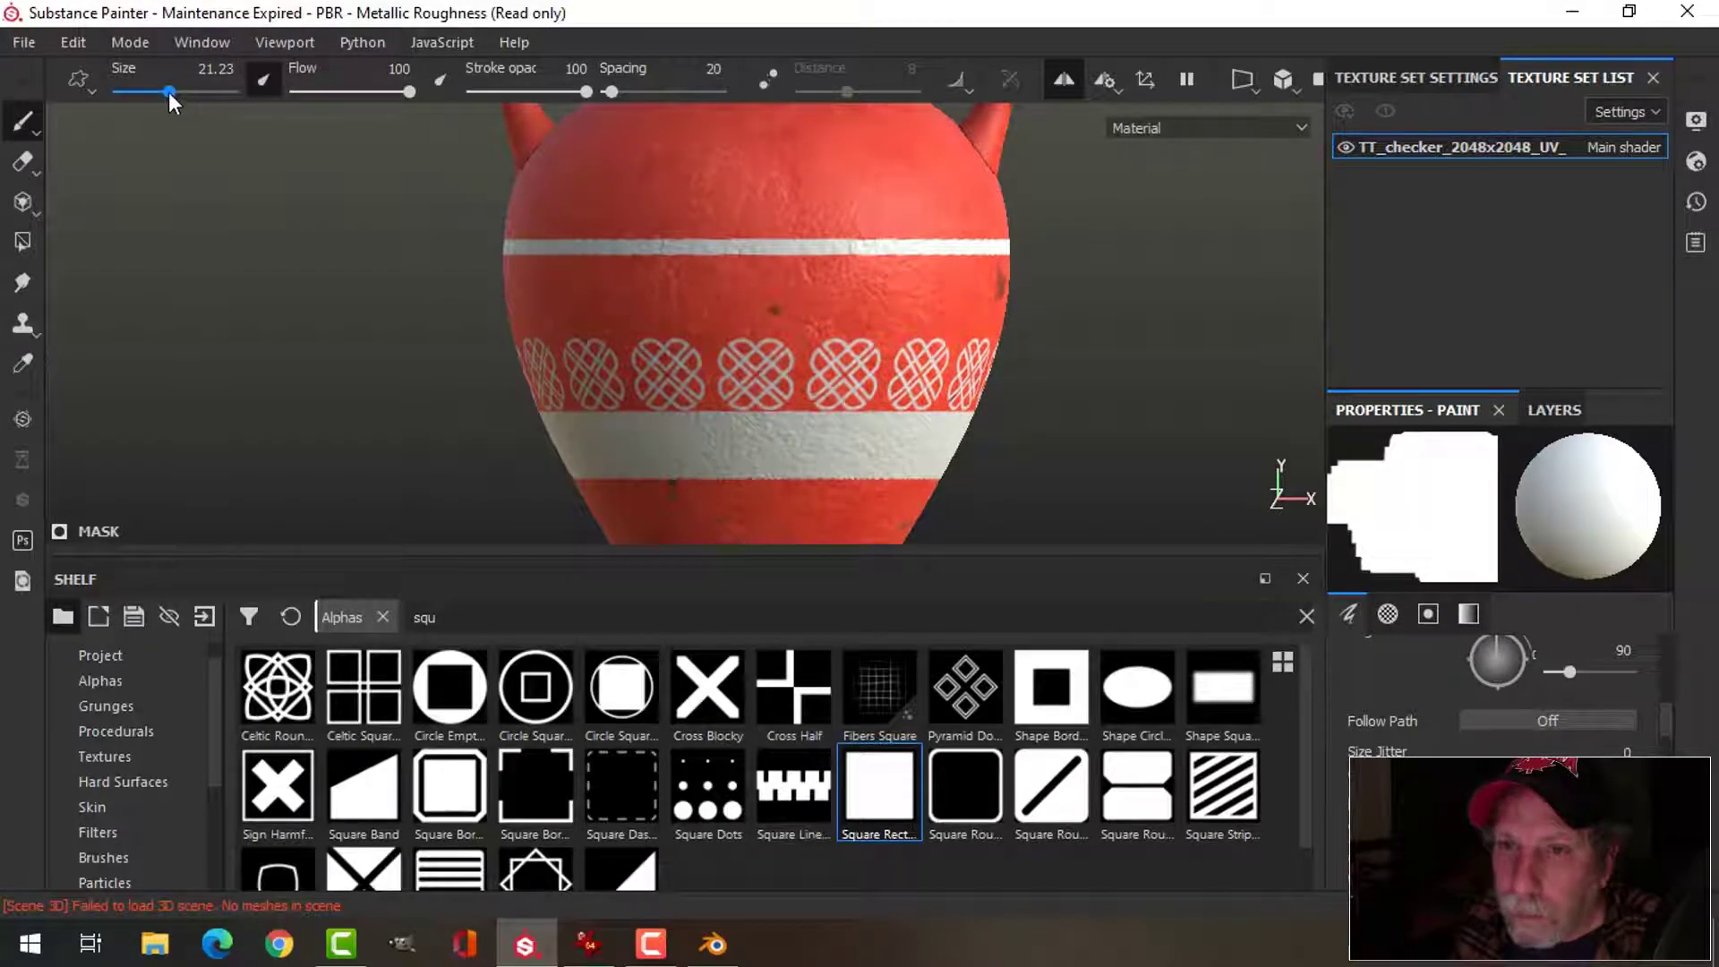
- Try painting a thin straight band above the Celtic motifs at brush size 2.01, and undo it
drag(171, 93, 130, 92)
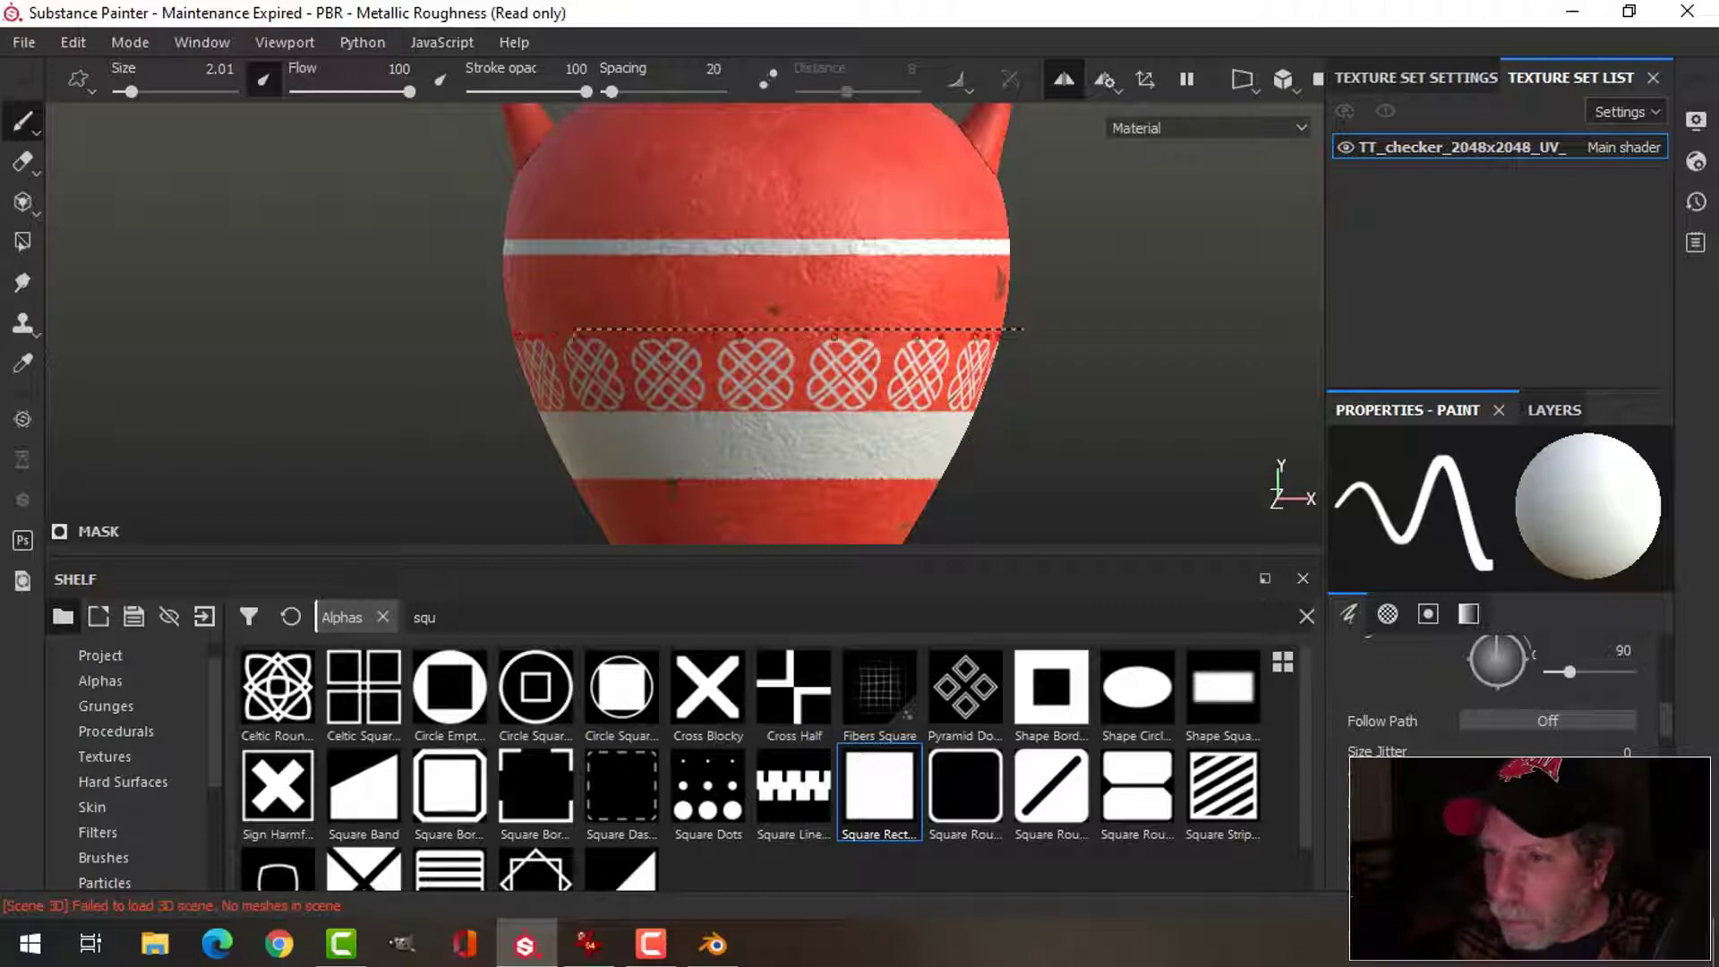
shift+click(386, 335)
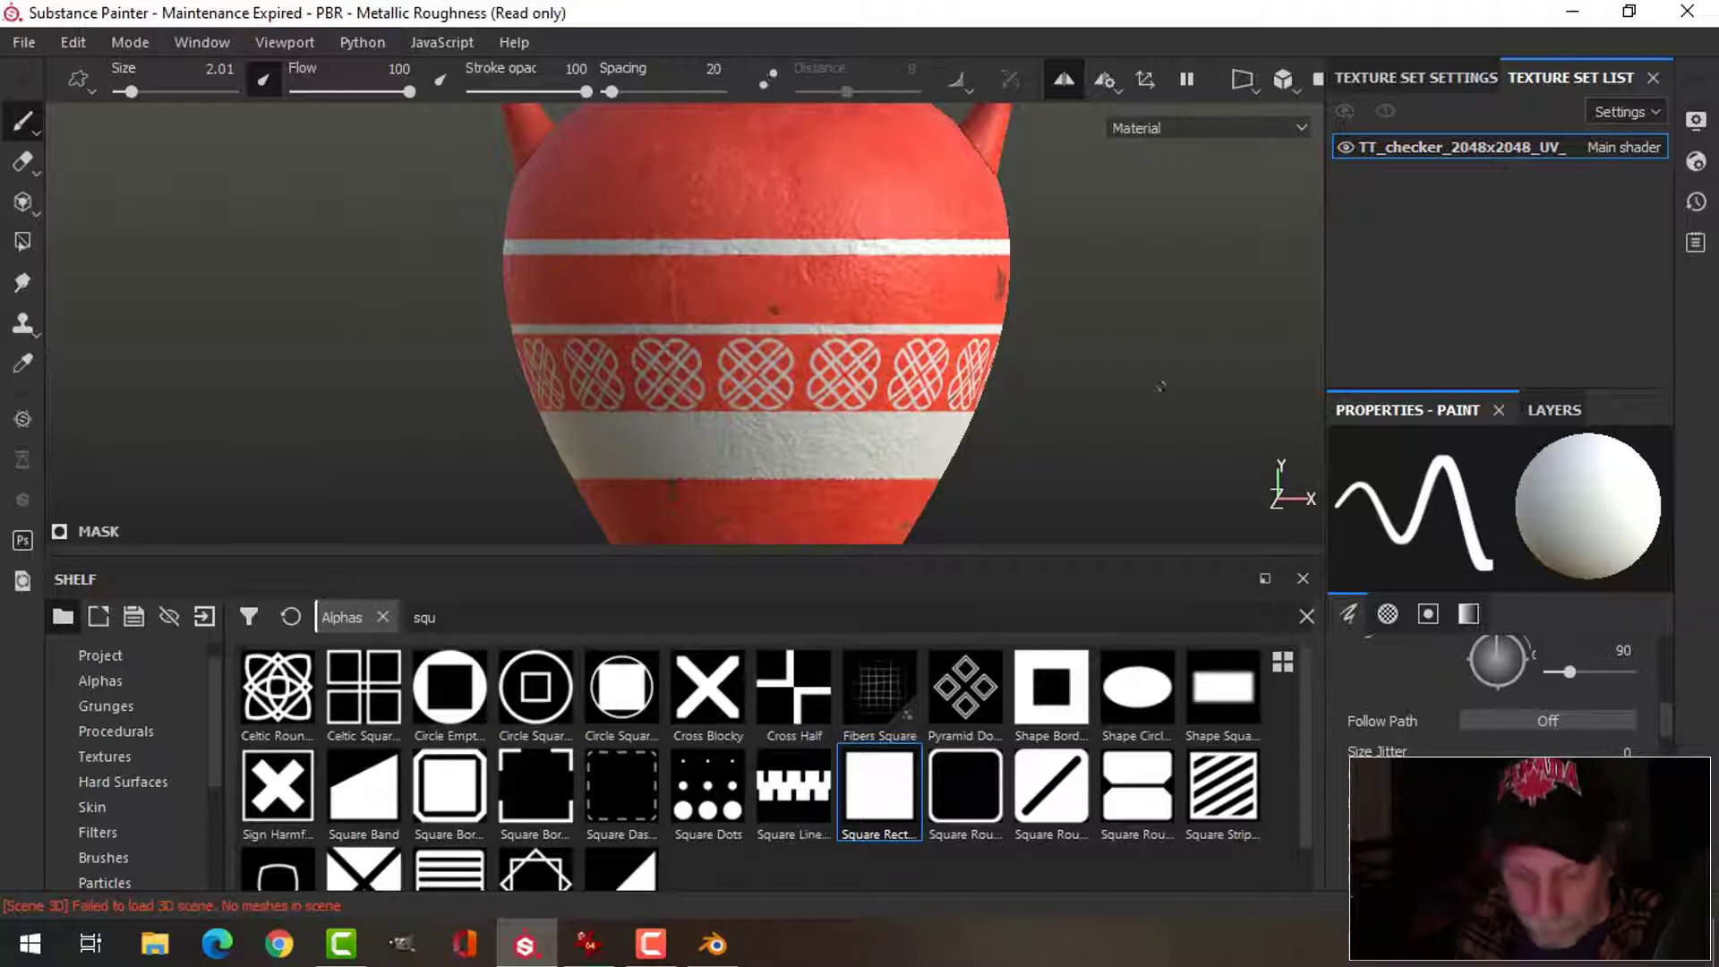
key(ctrl+z)
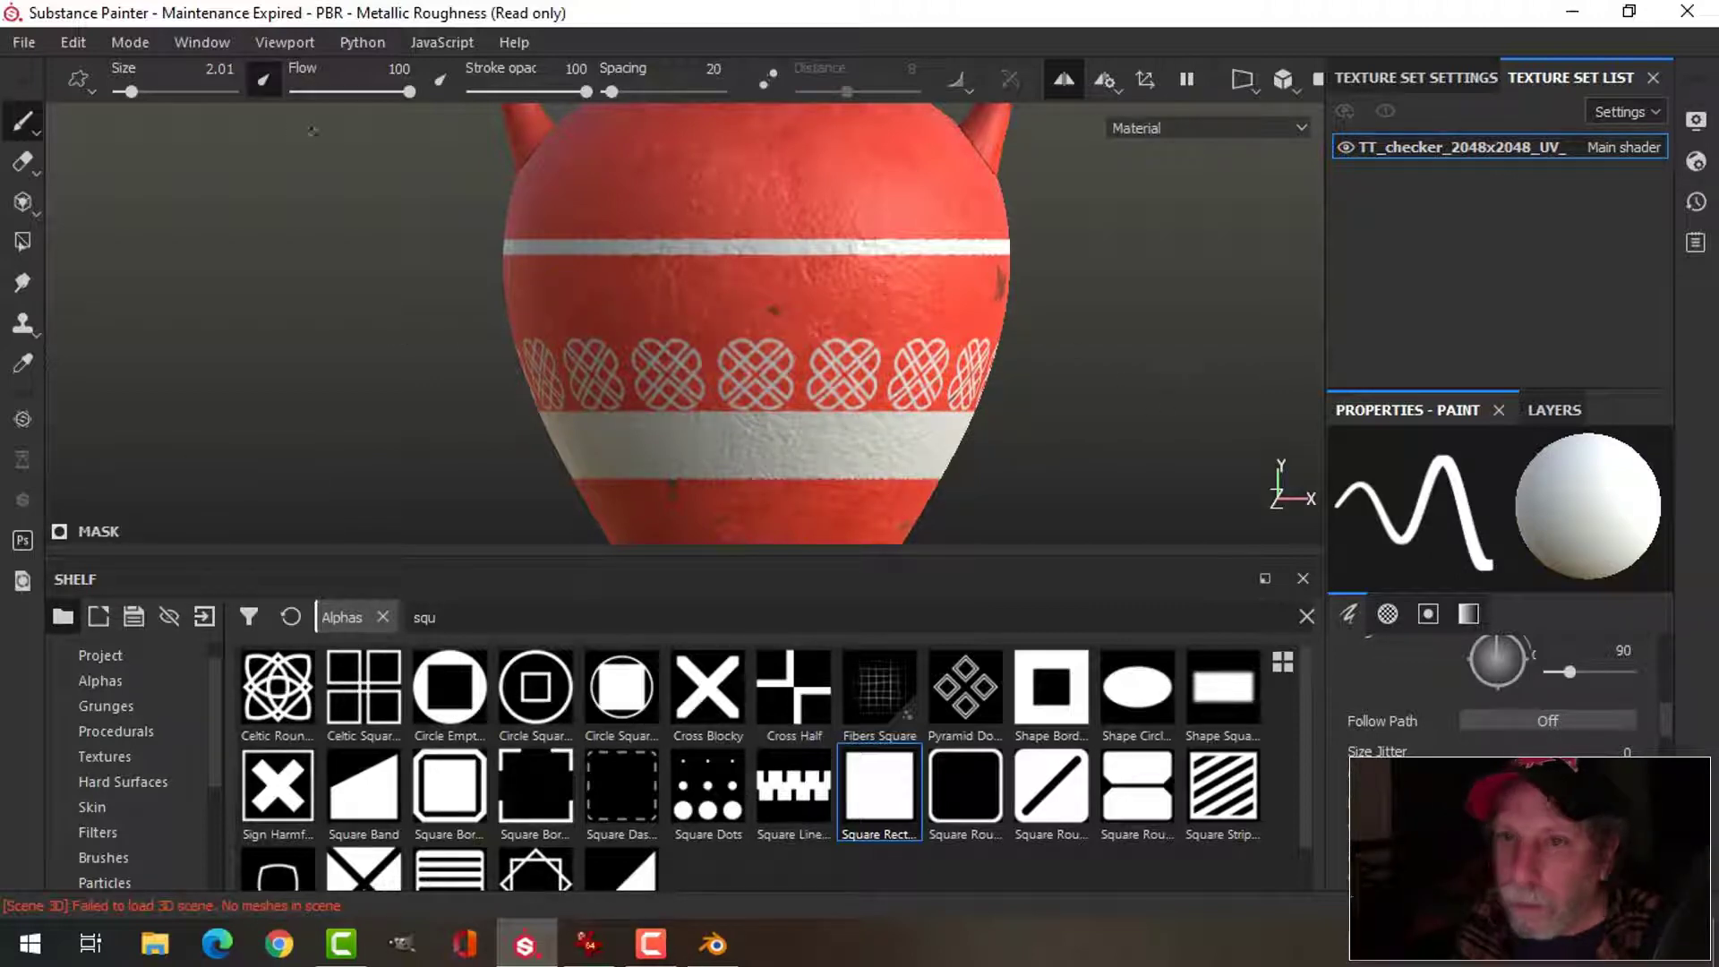
- Set the brush size to 4.78, paint a straight band just above the Celtic motifs and stamp squares along its upper edge
drag(128, 93, 141, 92)
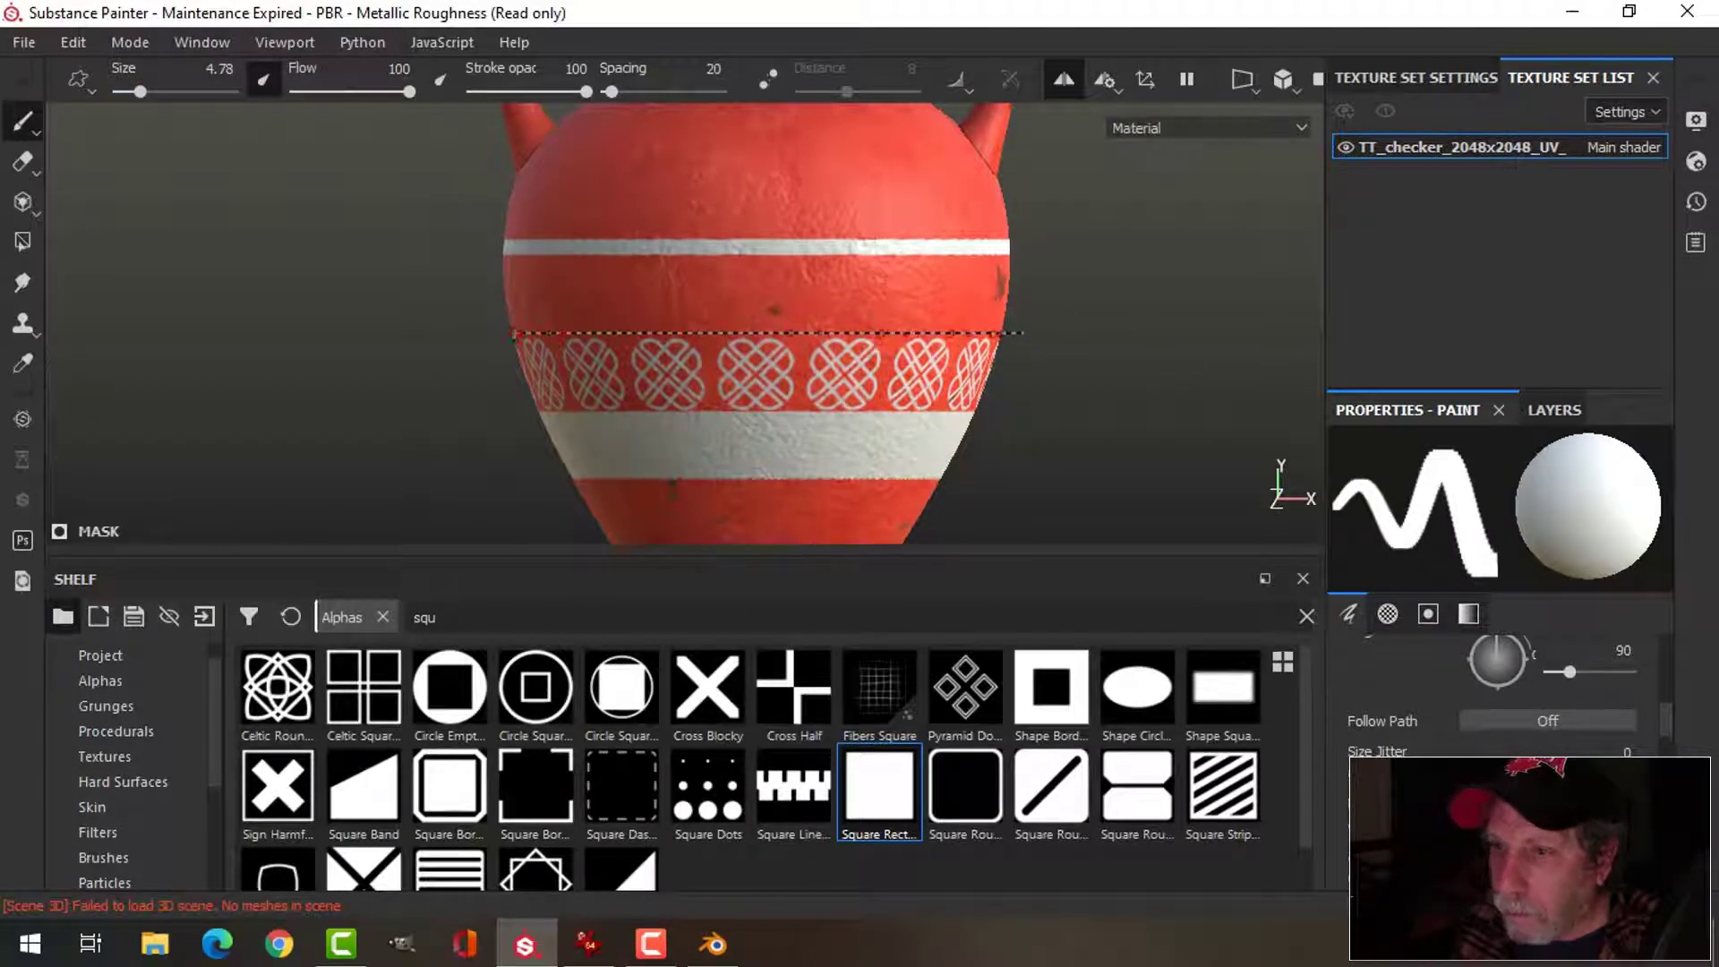
shift+click(414, 330)
key(ctrl+z)
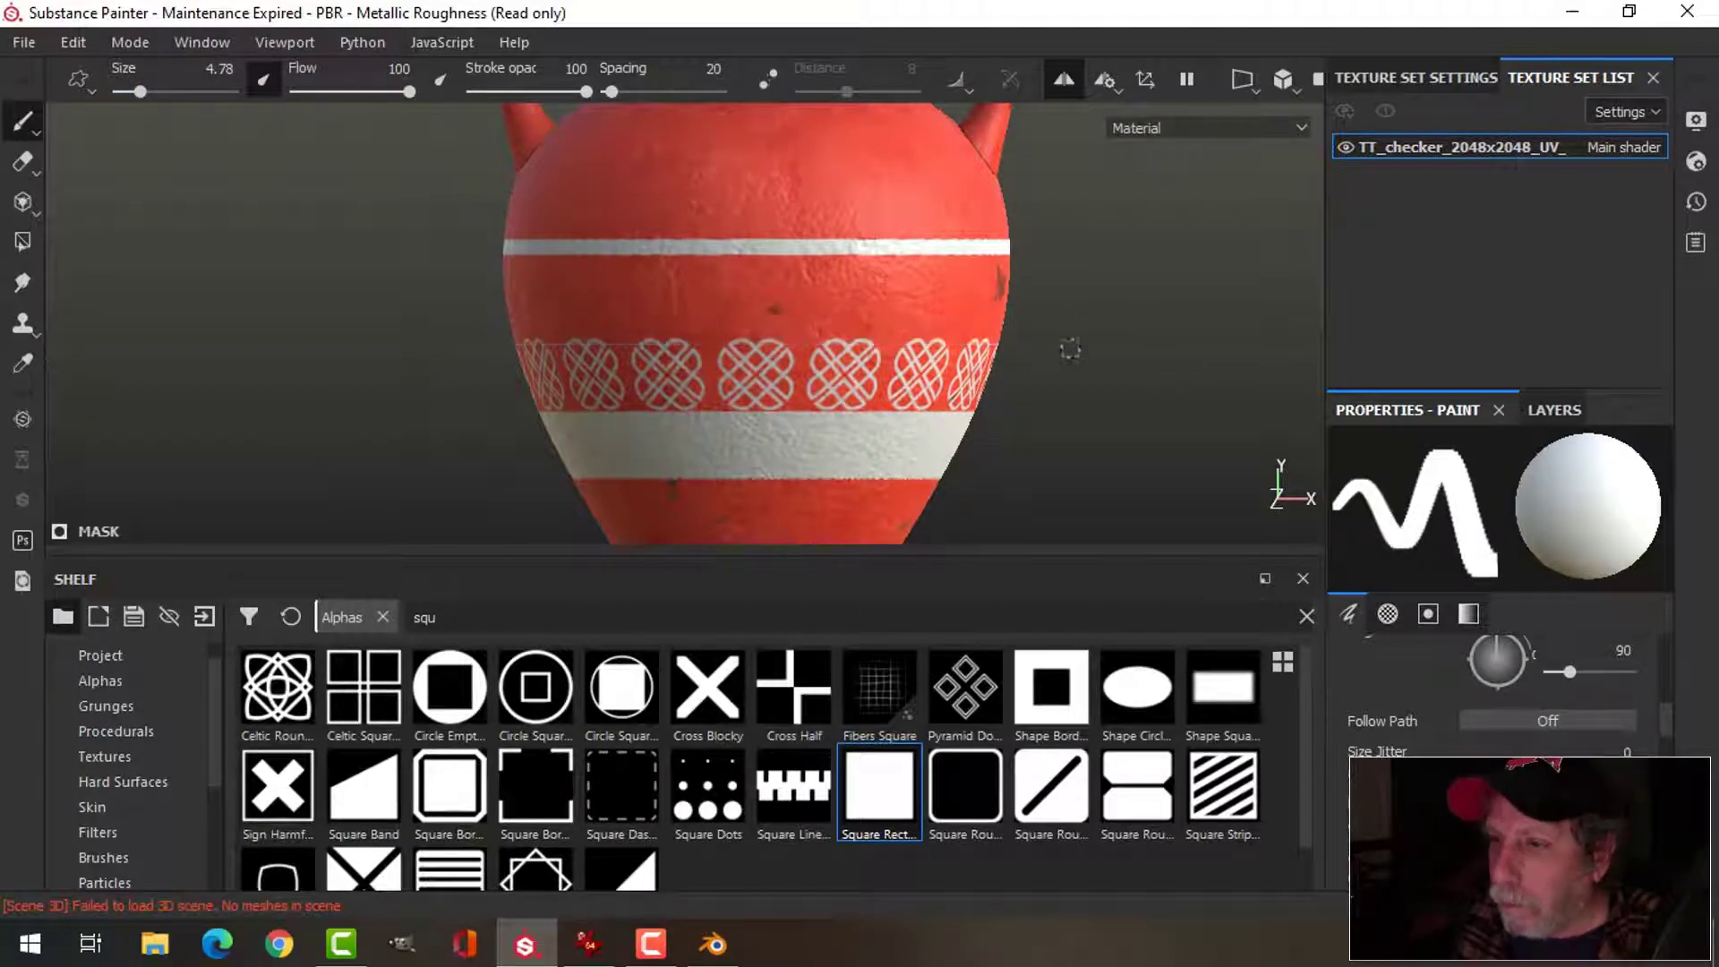
shift+click(923, 330)
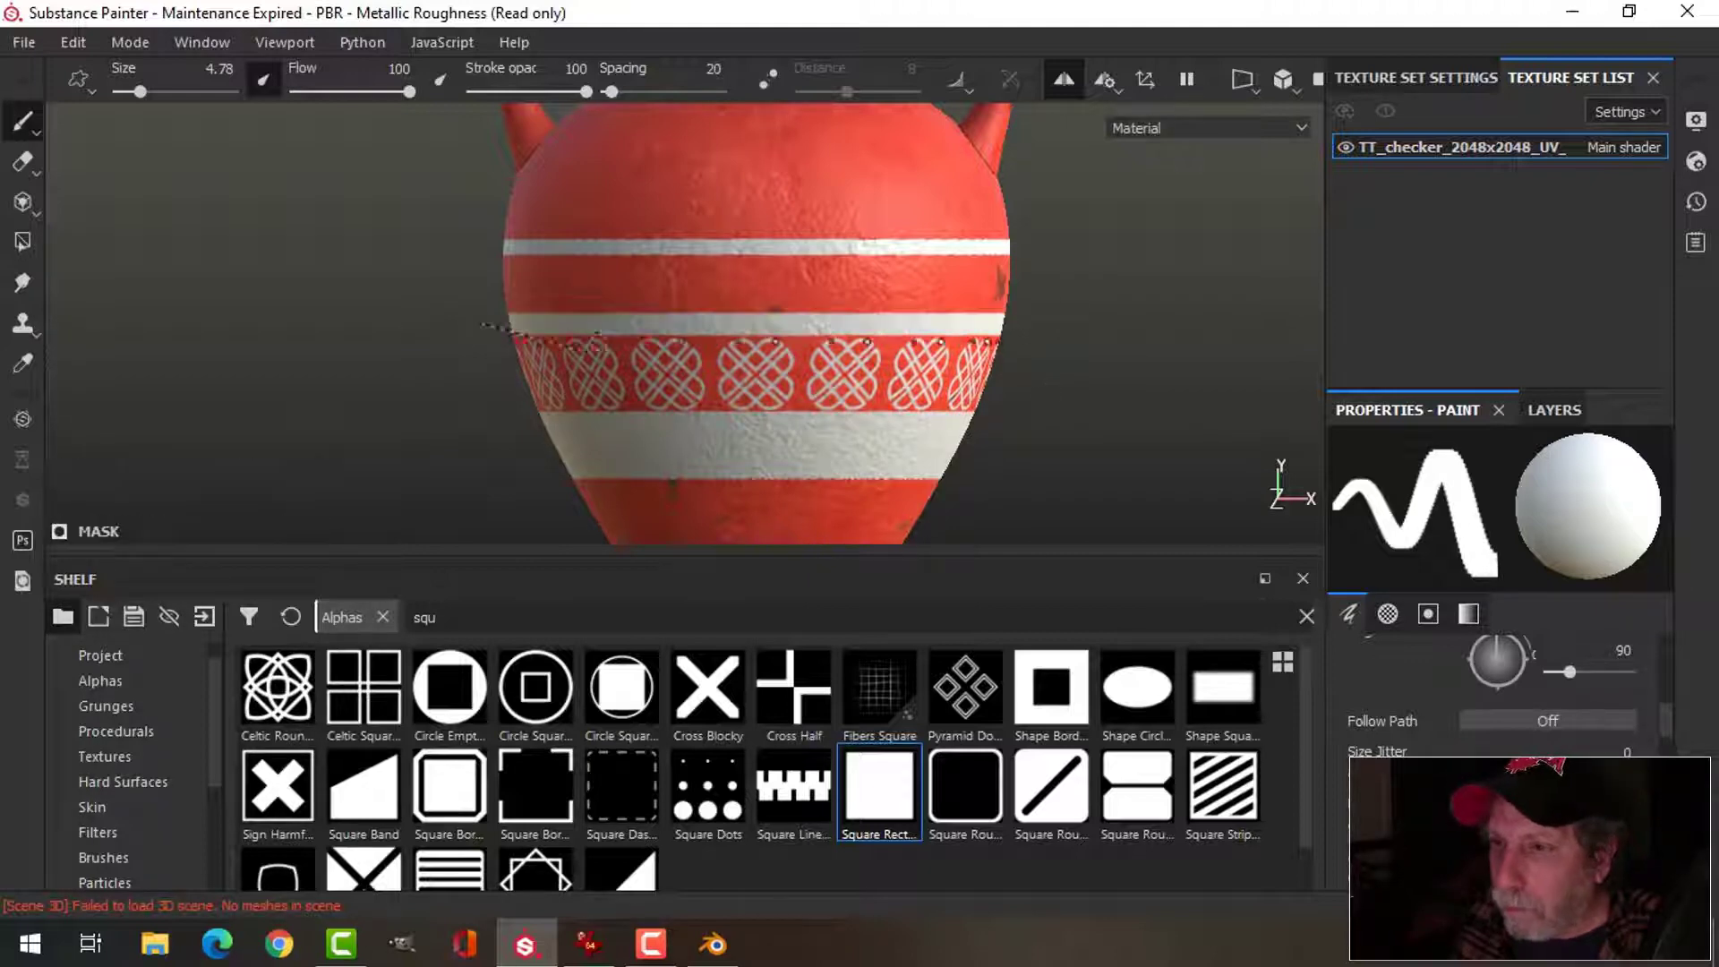
alt+drag(1150, 362, 1099, 388)
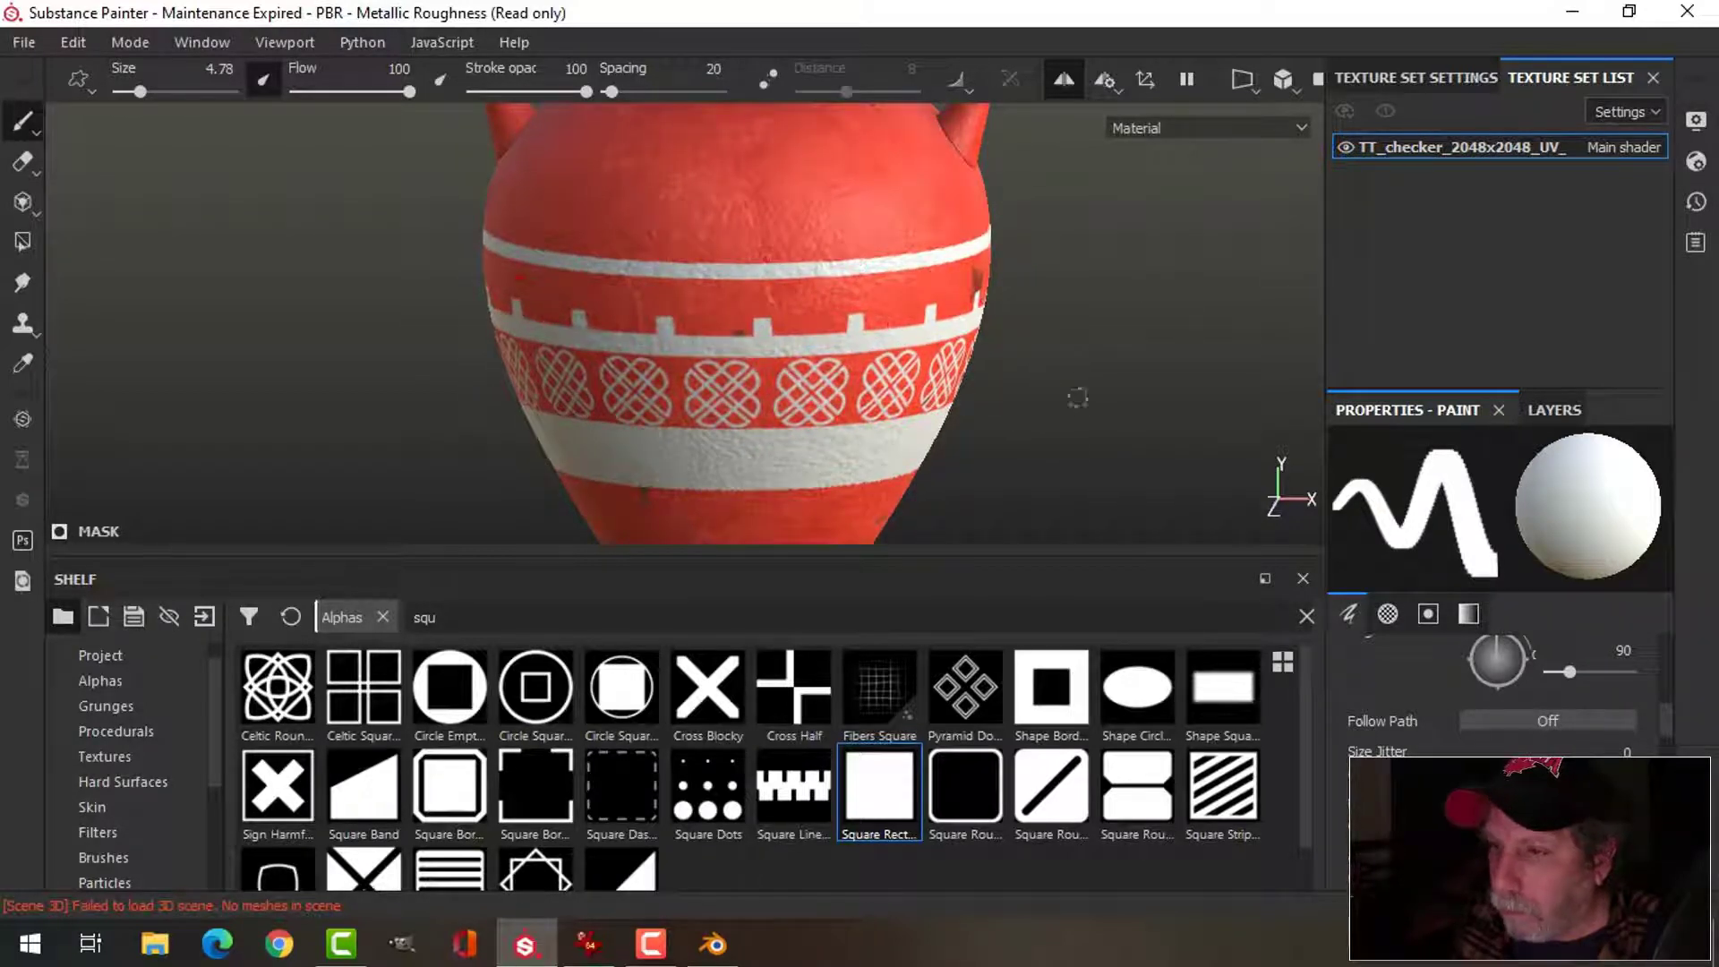
mouse_move(1047, 411)
alt+mouse_down()
mouse_move(1049, 379)
mouse_move(1048, 398)
alt+mouse_up()
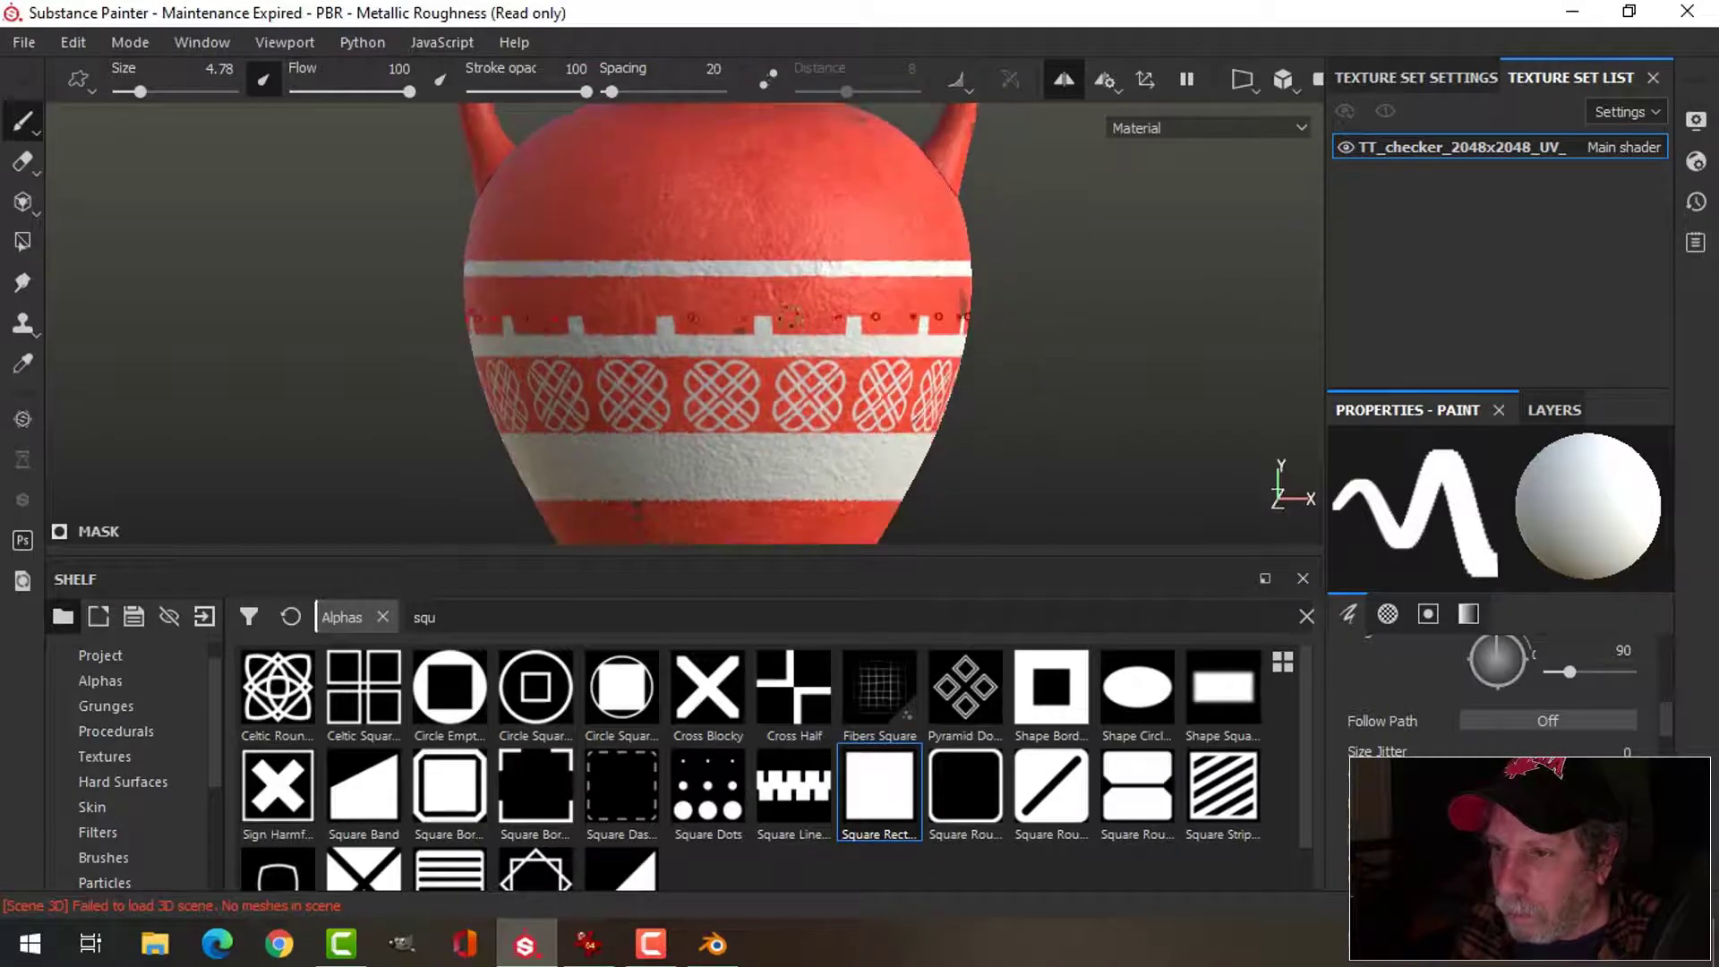
- Try painting hooked strokes up from the squares with separate squares between them, and undo the attempt
drag(766, 312, 791, 297)
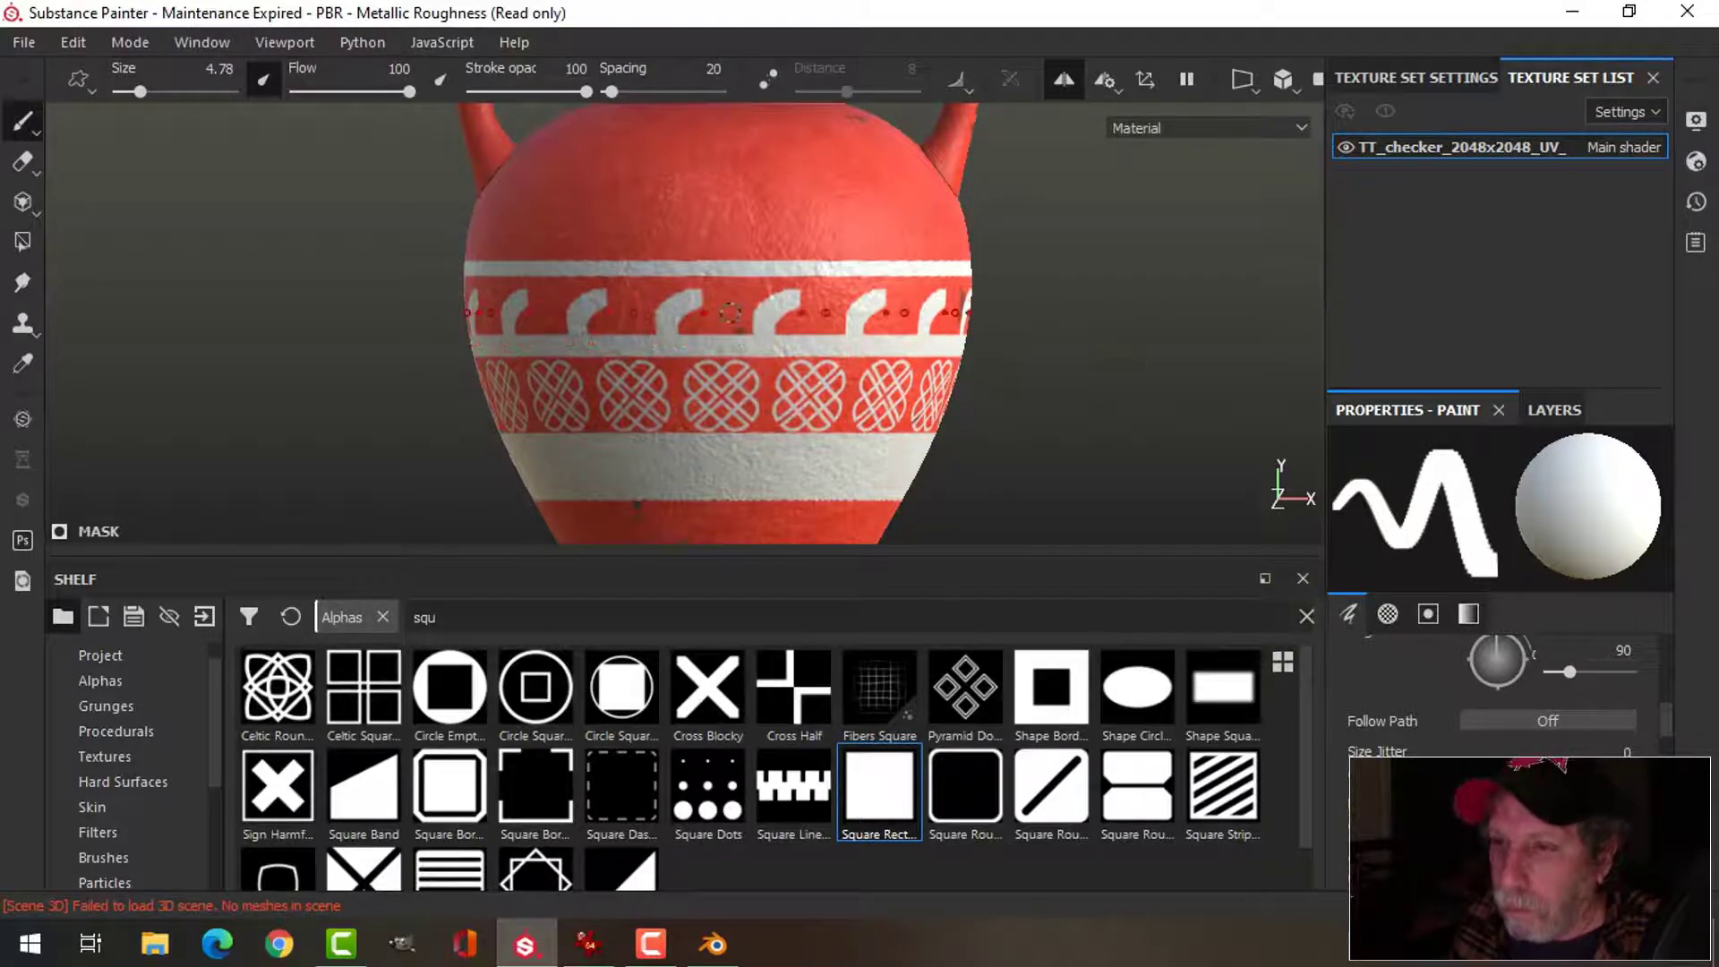
drag(731, 312, 780, 314)
scroll(1116, 334, down, 1)
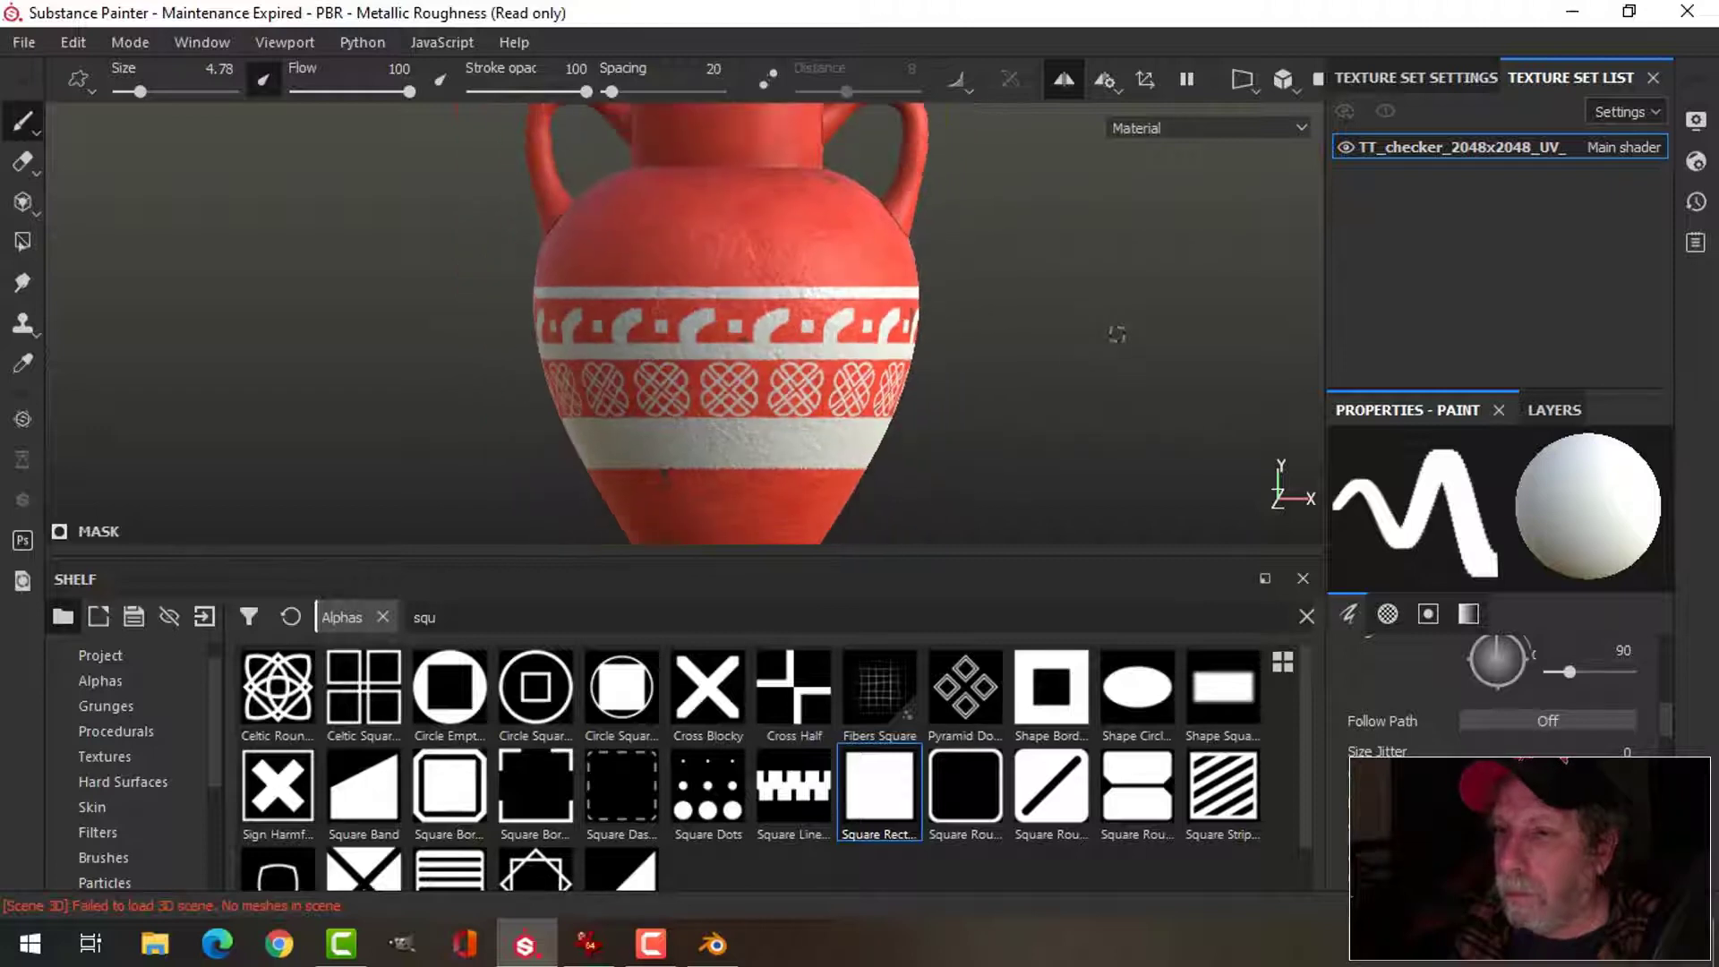
scroll(1117, 335, down, 3)
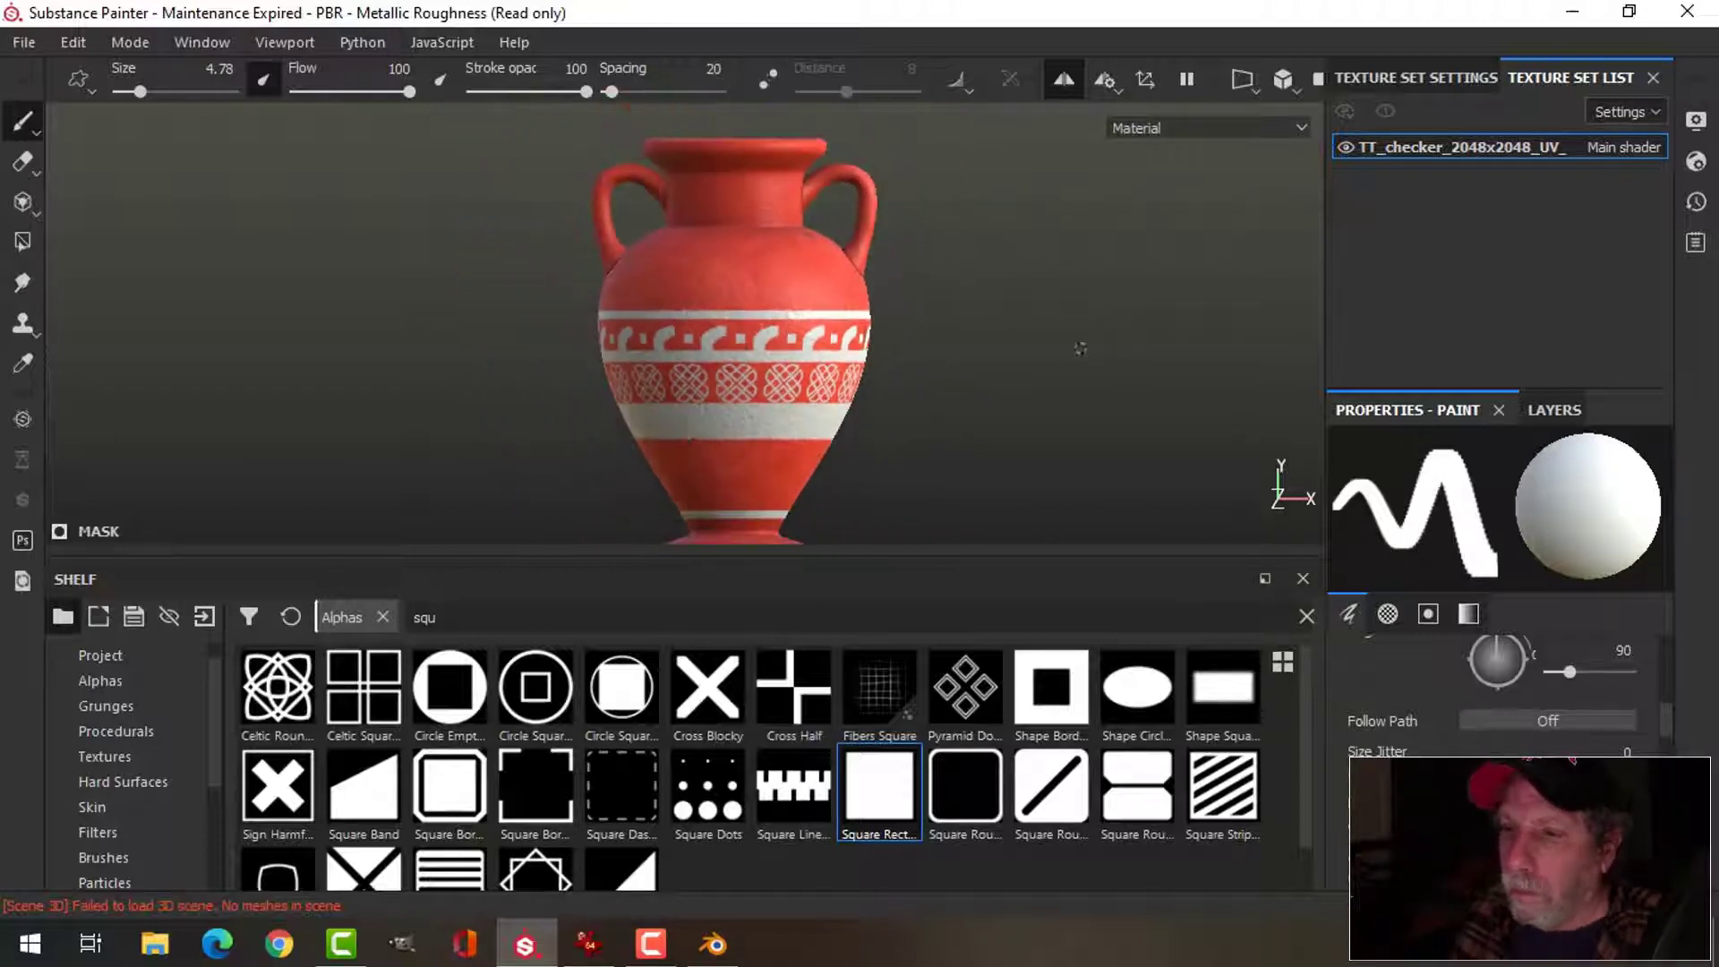
scroll(1079, 349, down, 1)
scroll(1052, 353, up, 5)
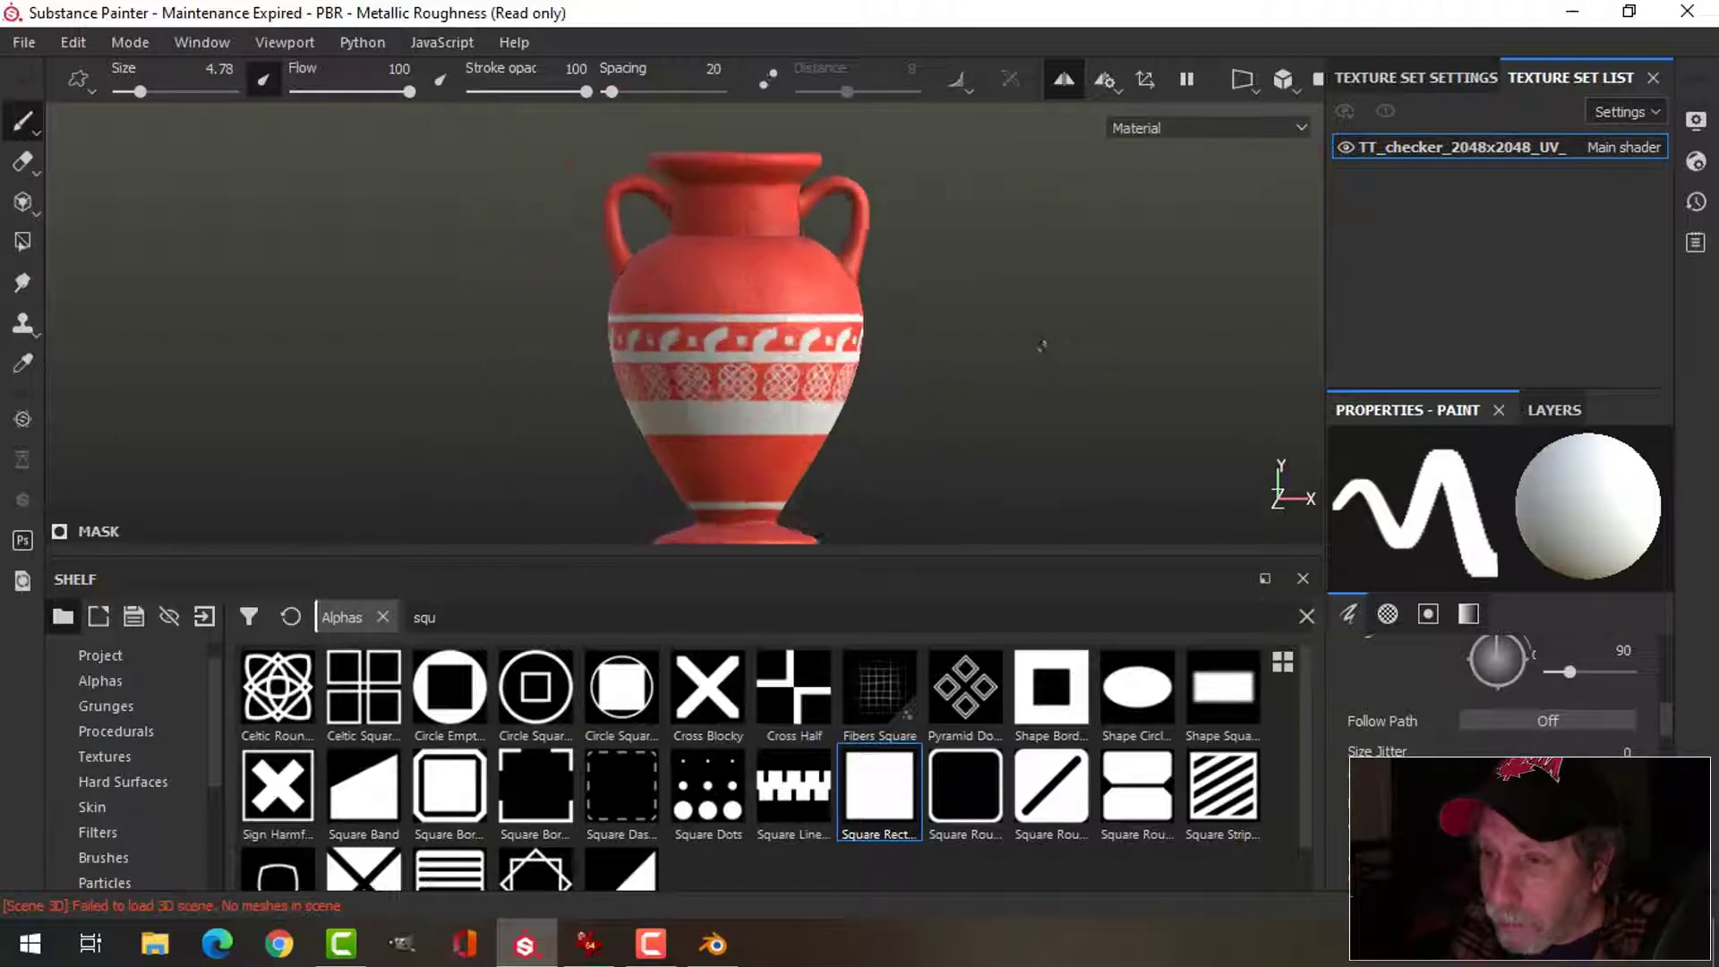
scroll(1029, 356, up, 2)
key(ctrl+z)
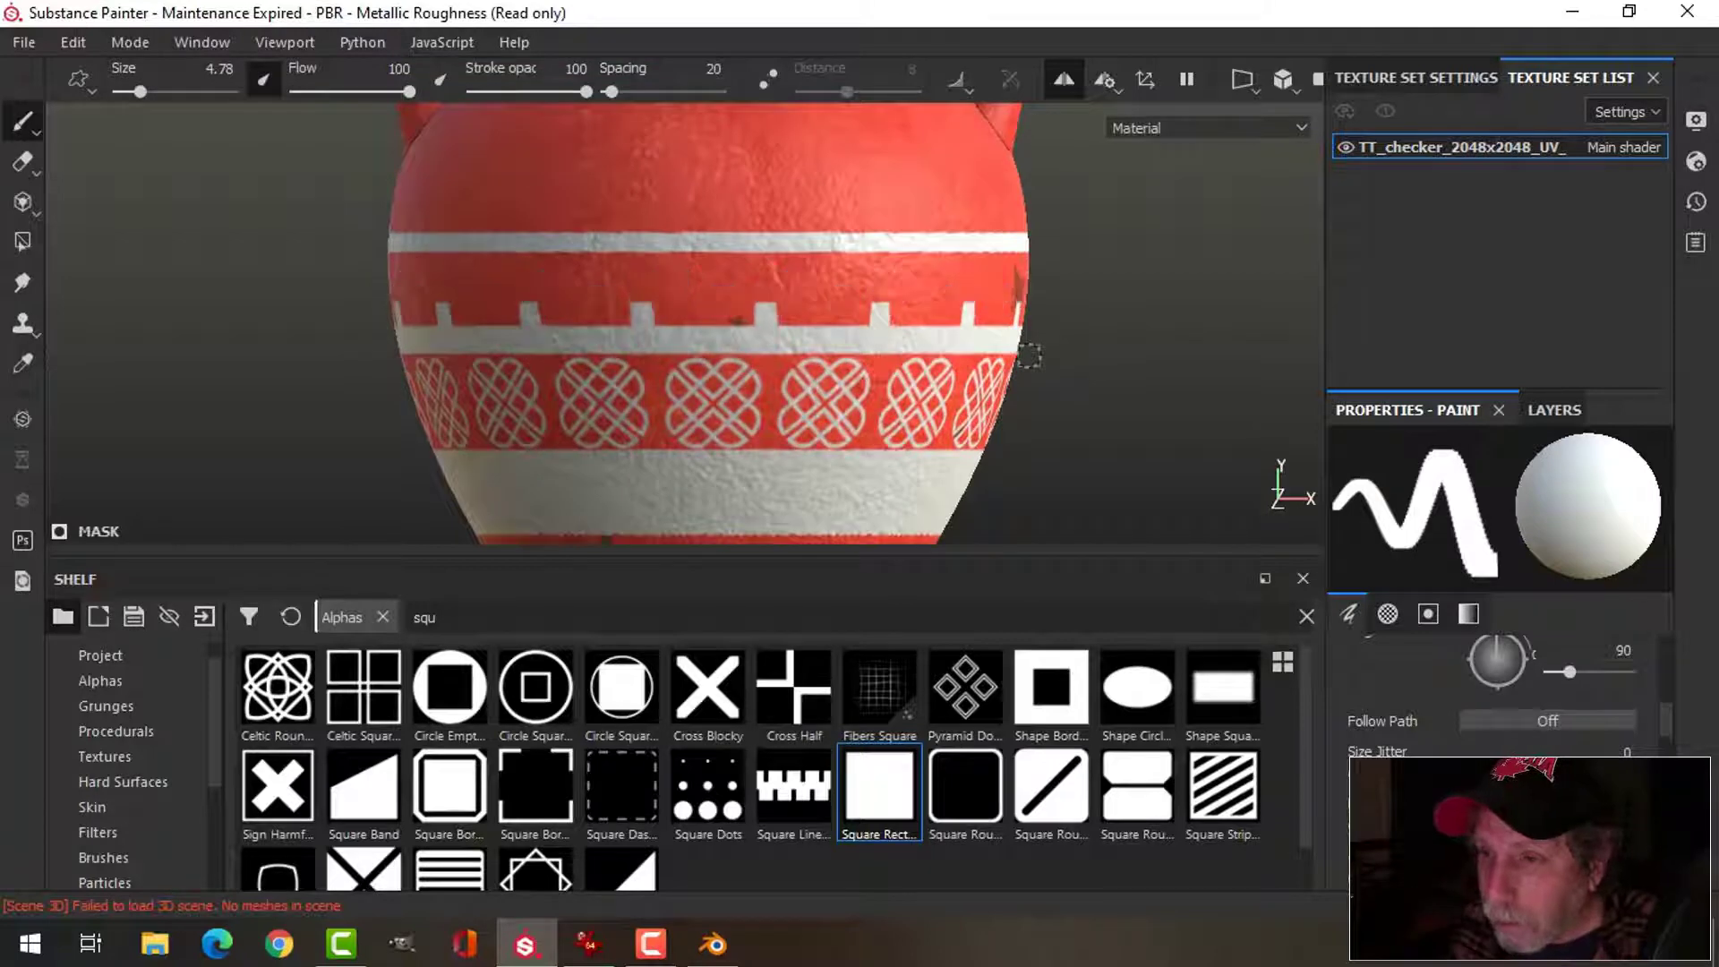
- Stamp a ring of small squares between the two narrow bands, offset midway between the squares on the lower band
click(639, 283)
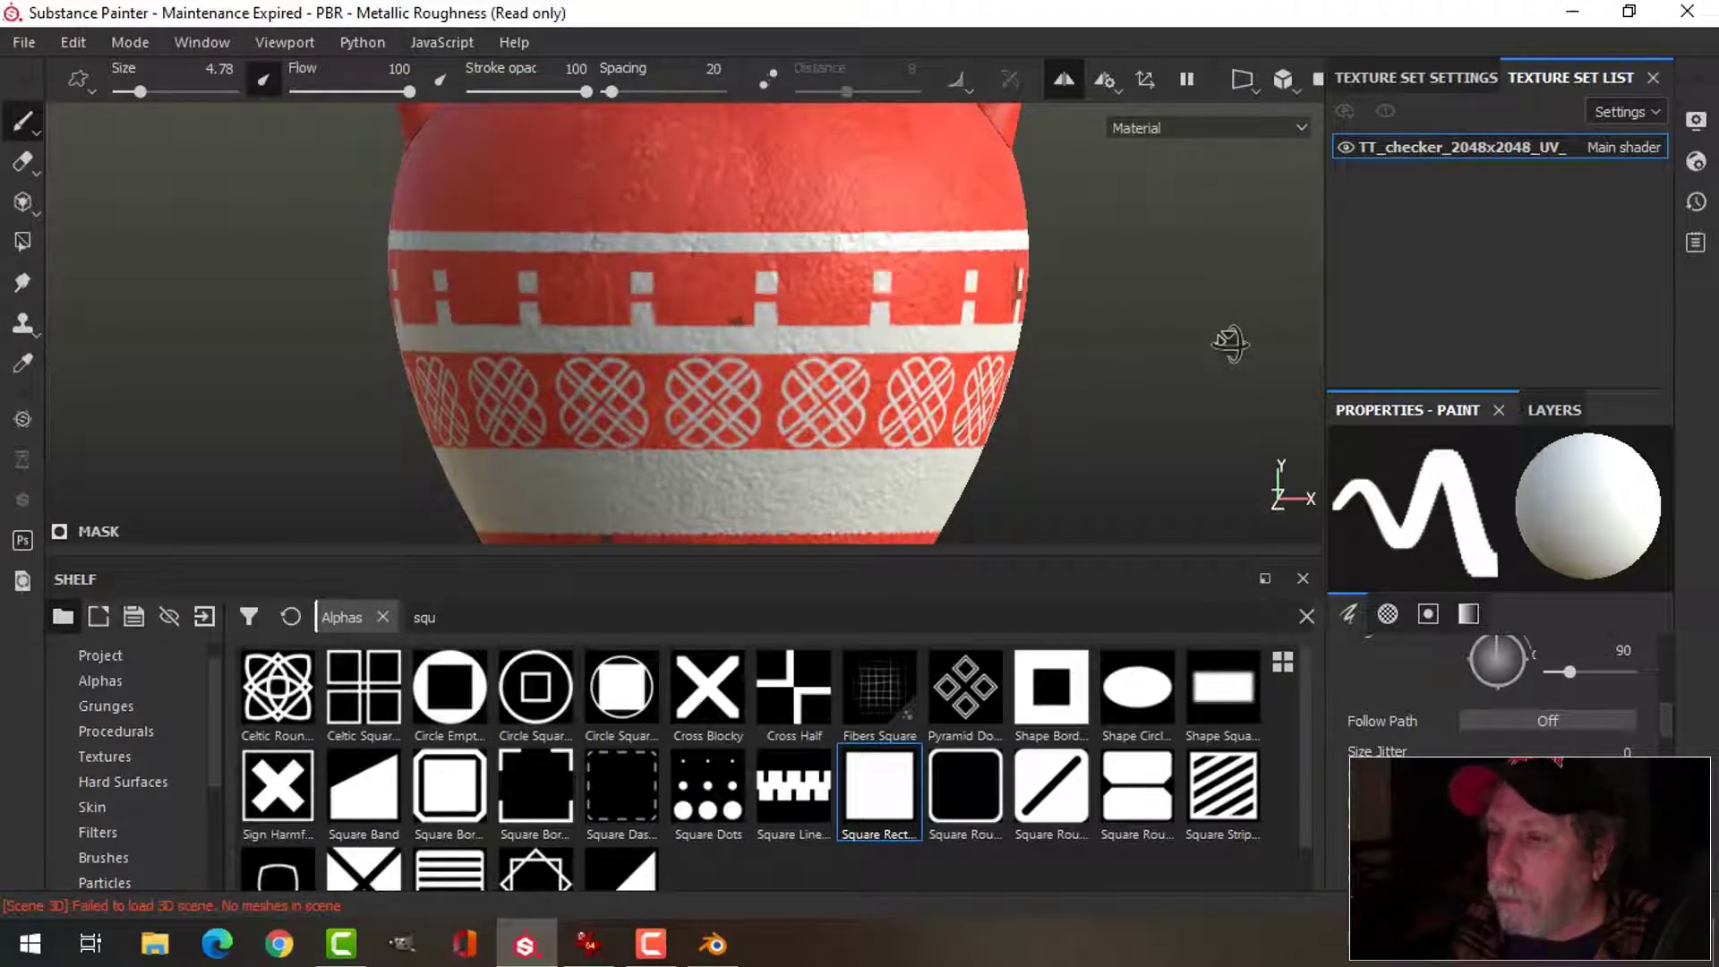
alt+drag(1227, 342, 1226, 353)
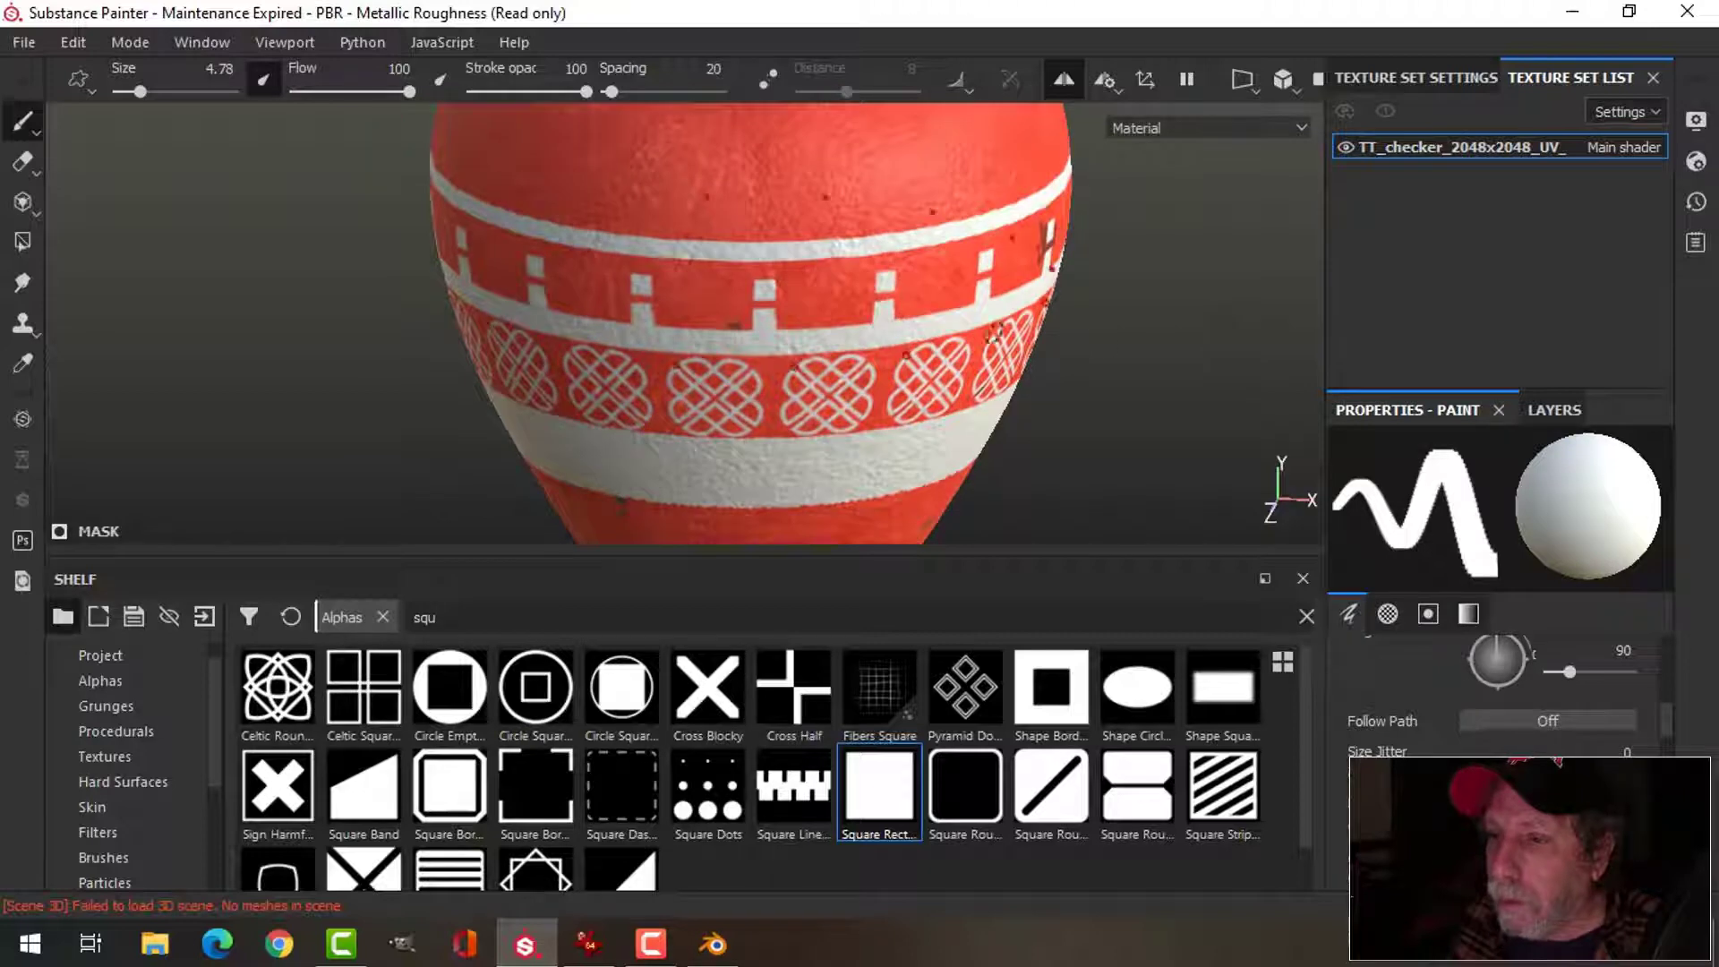
click(699, 302)
alt+drag(1114, 375, 1117, 315)
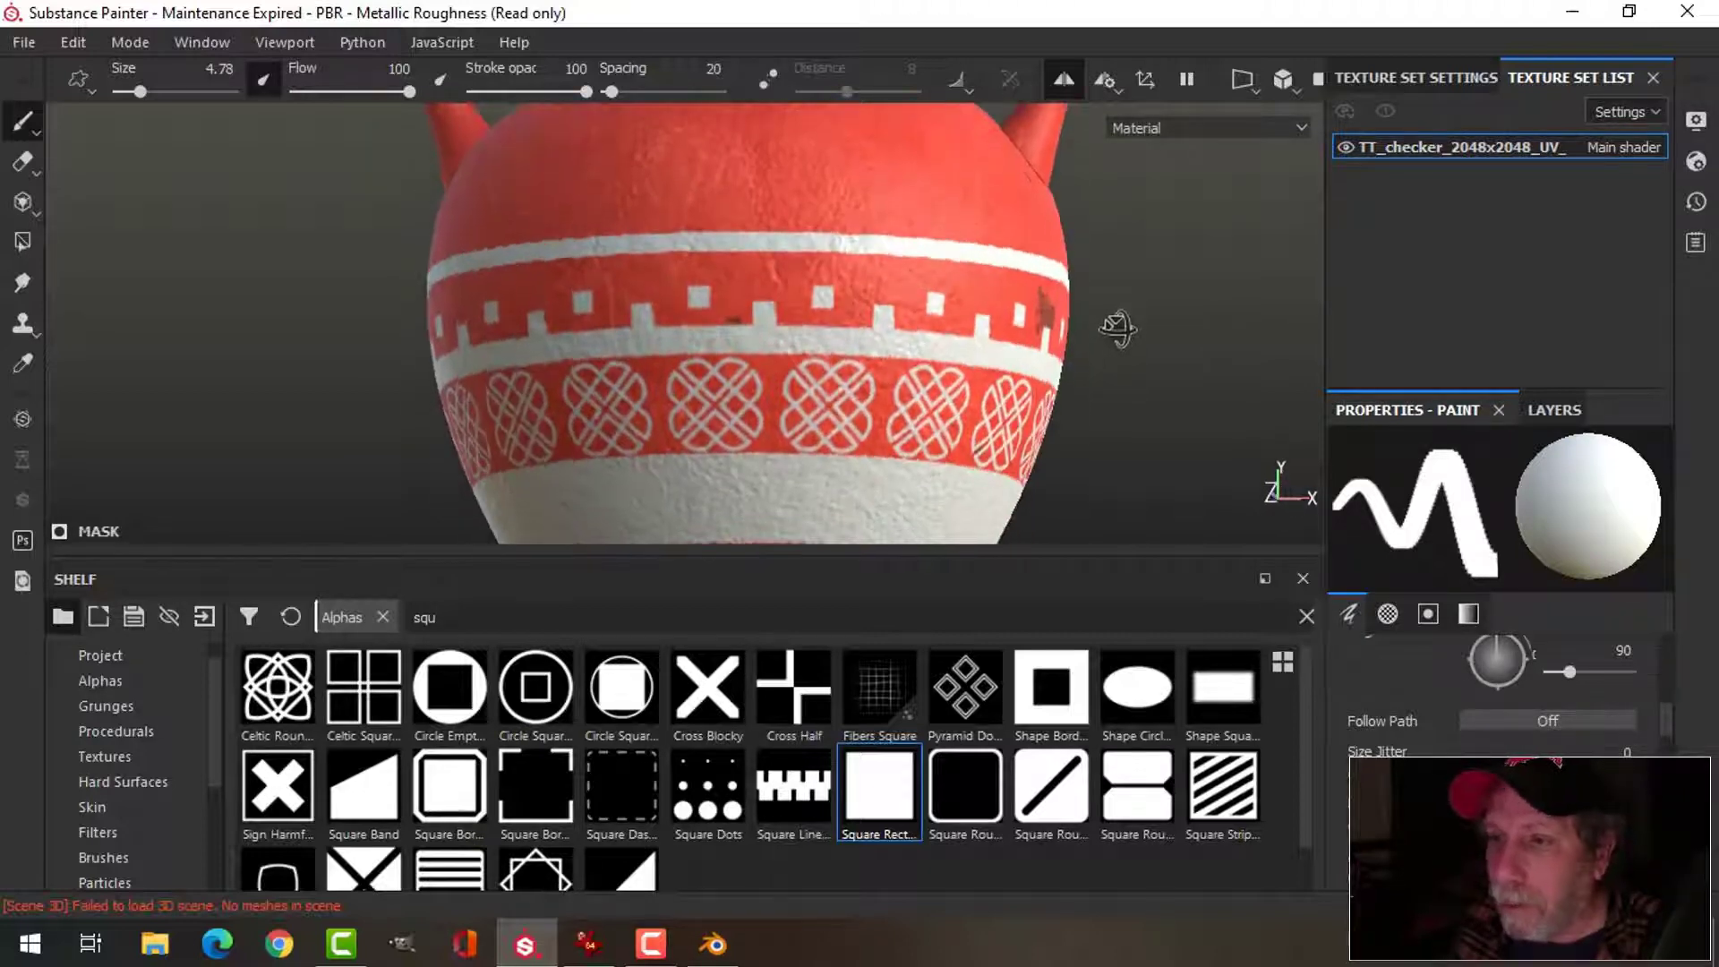
- Stamp a ring of squares along the upper narrow band's lower edge, undoing misaligned attempts until it is offset from the rows below
click(672, 261)
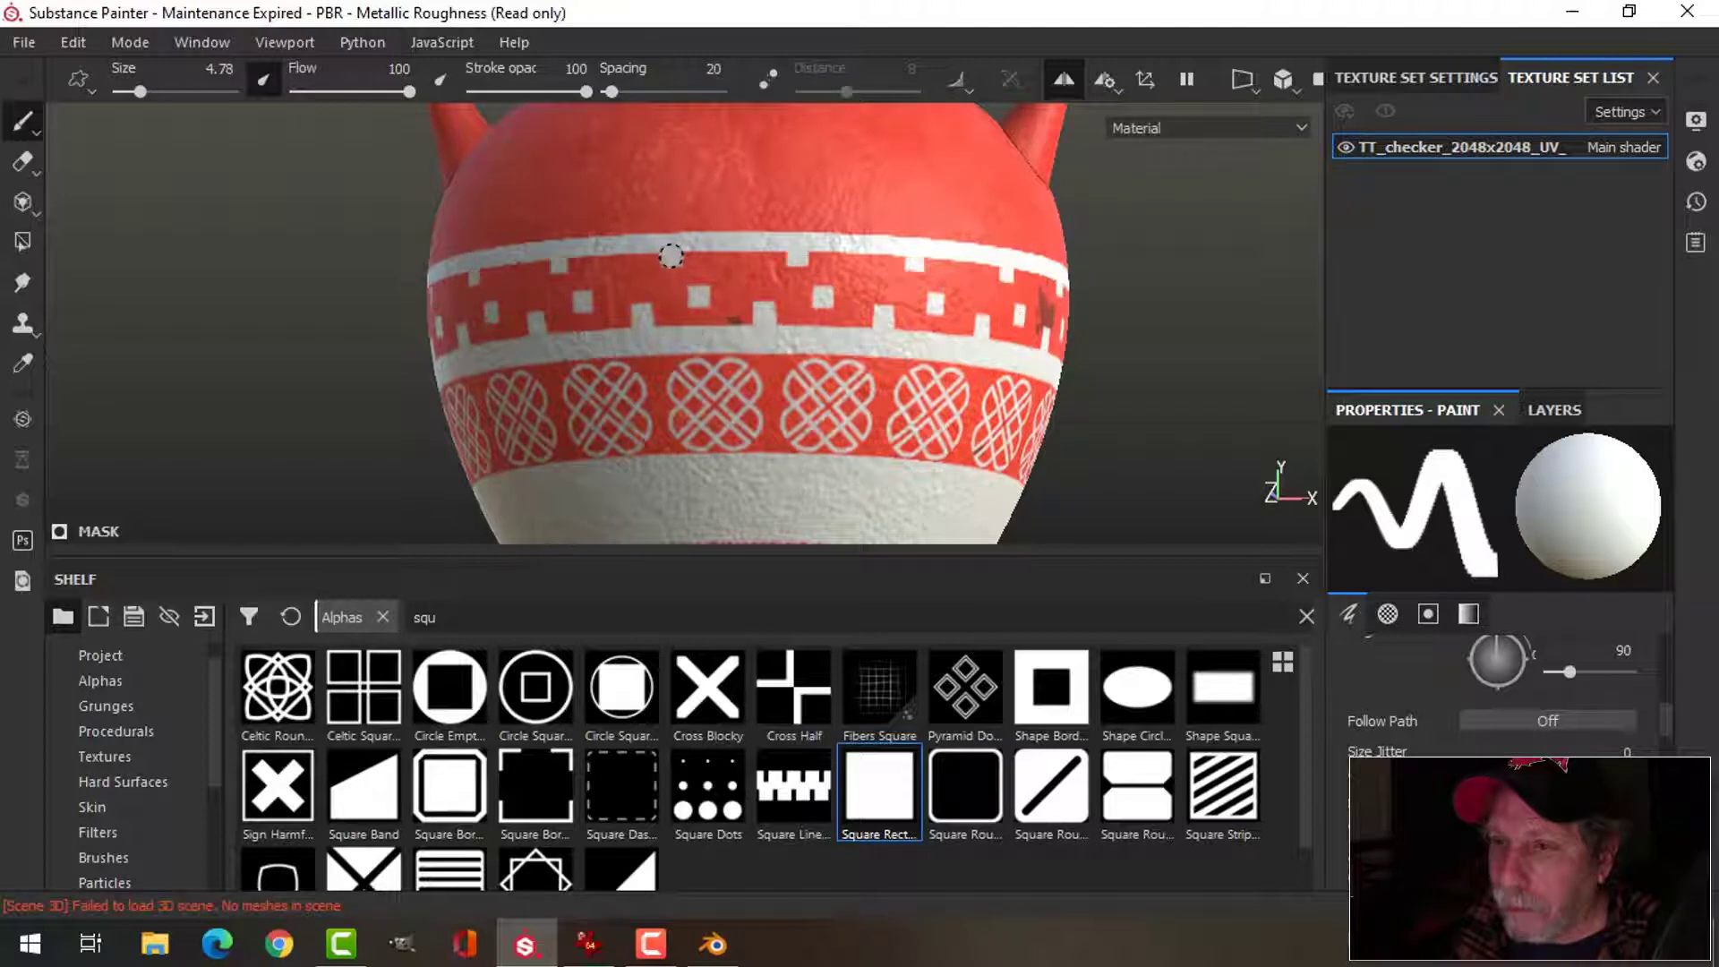
key(ctrl+z)
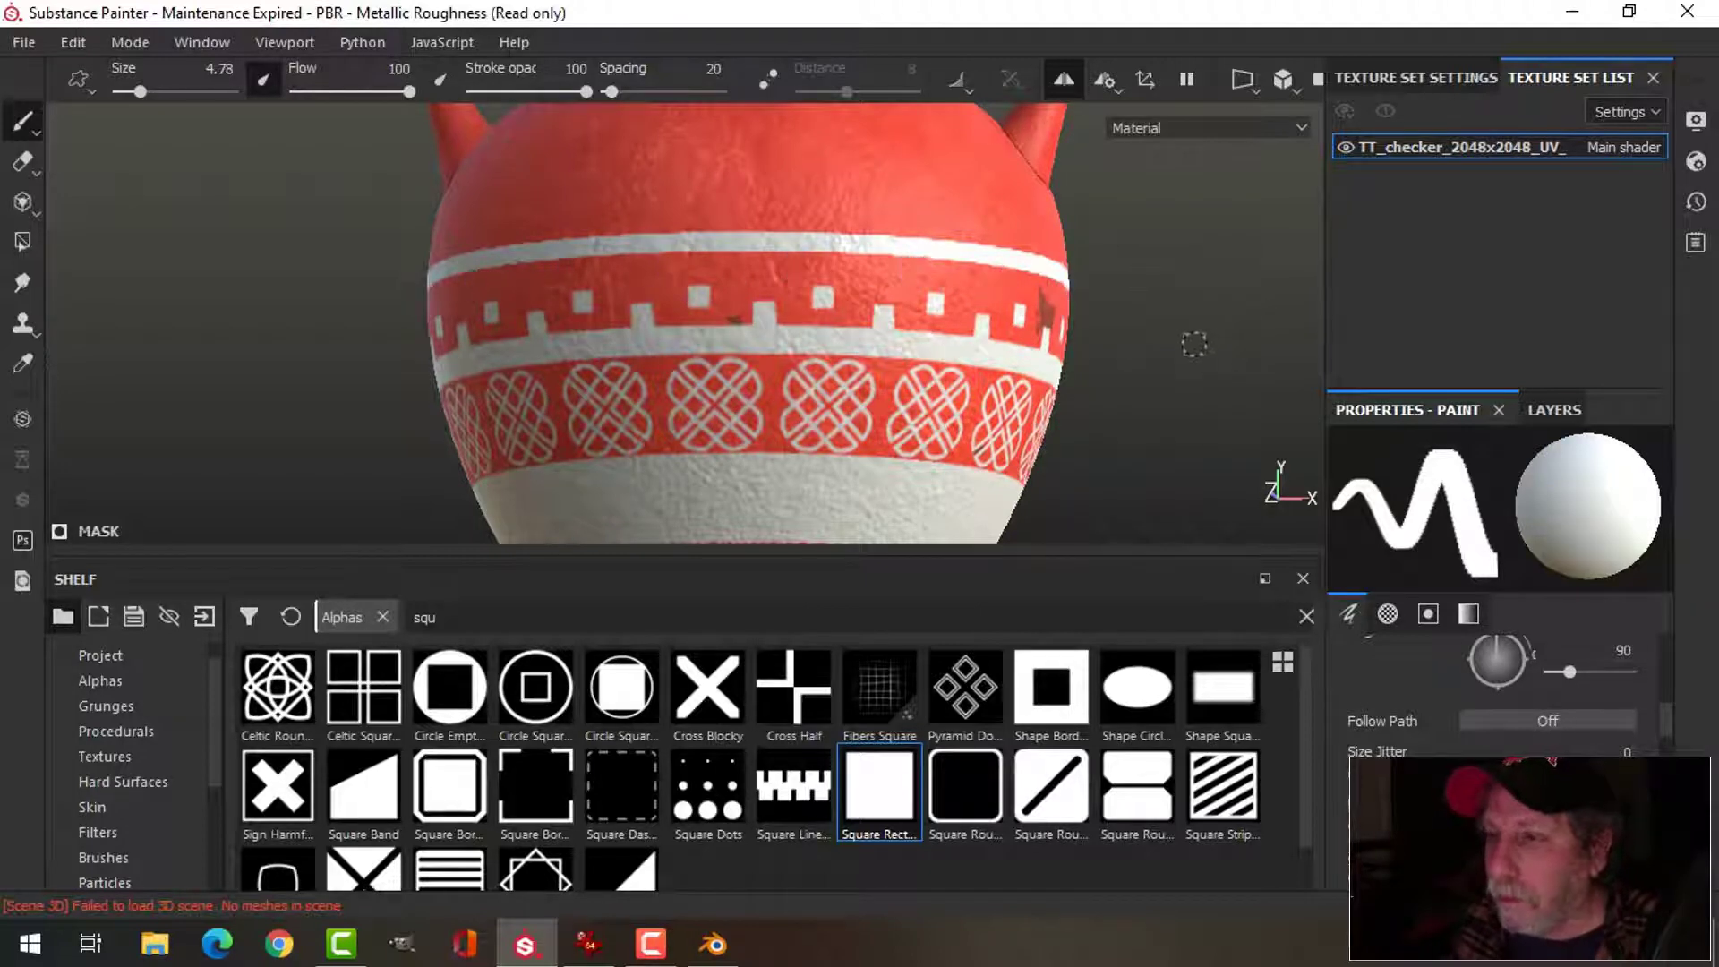
alt+drag(1155, 317, 1155, 358)
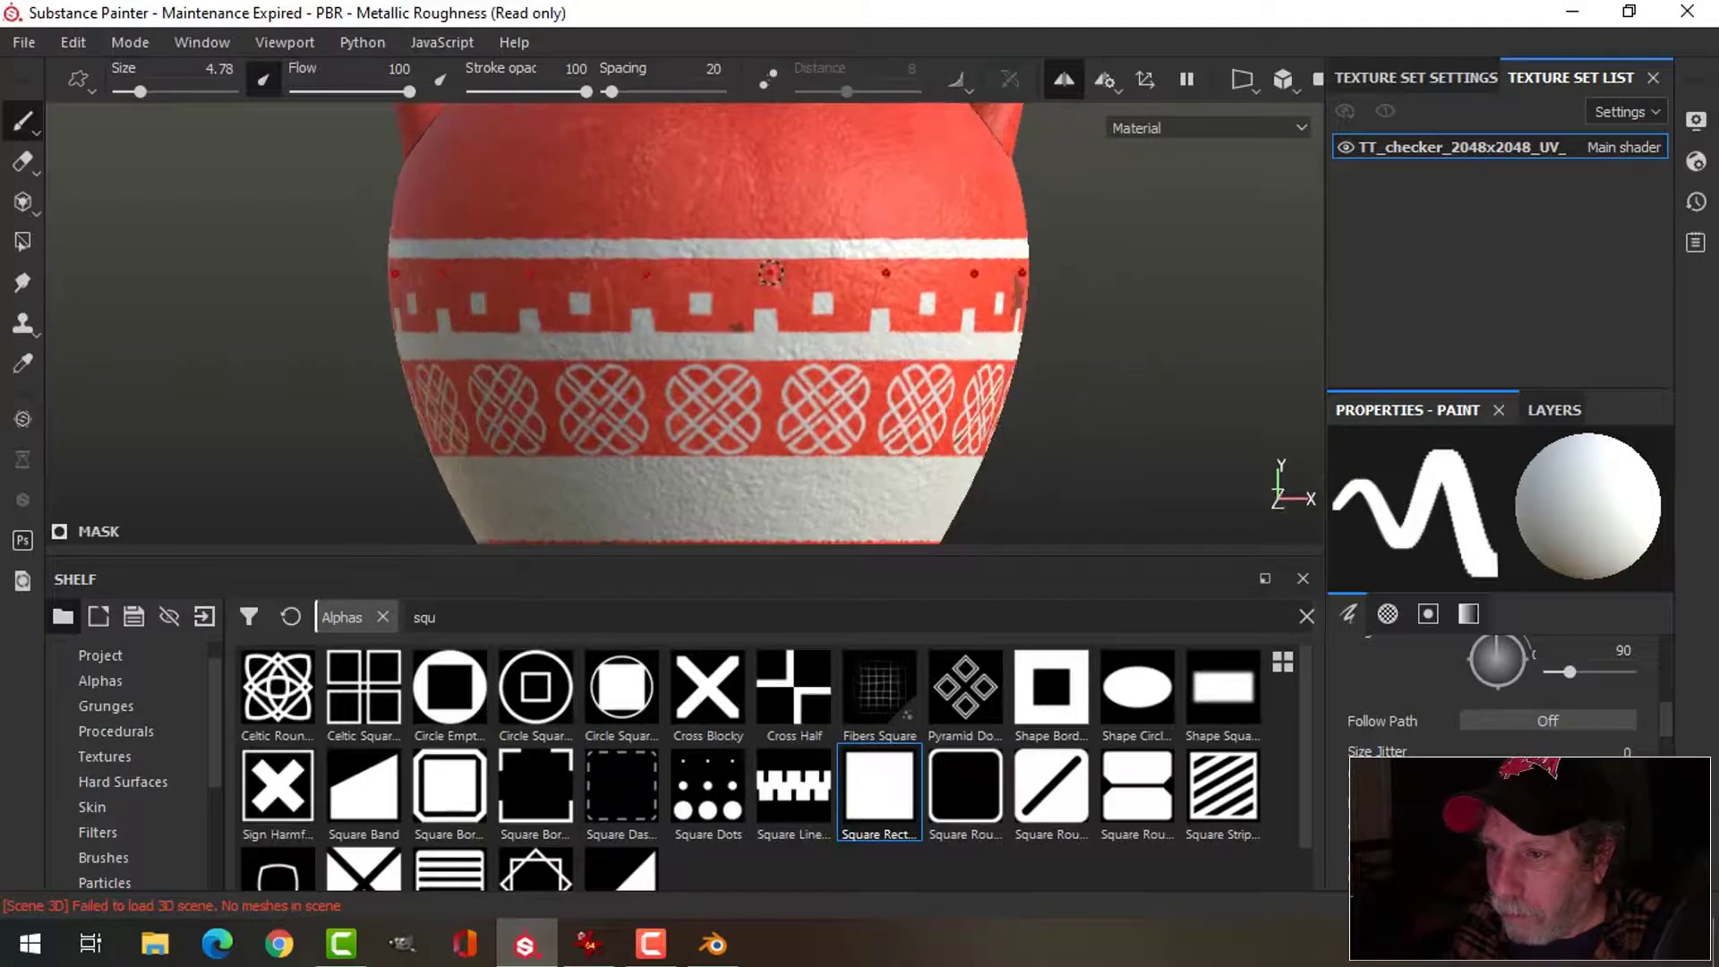
shift+click(764, 269)
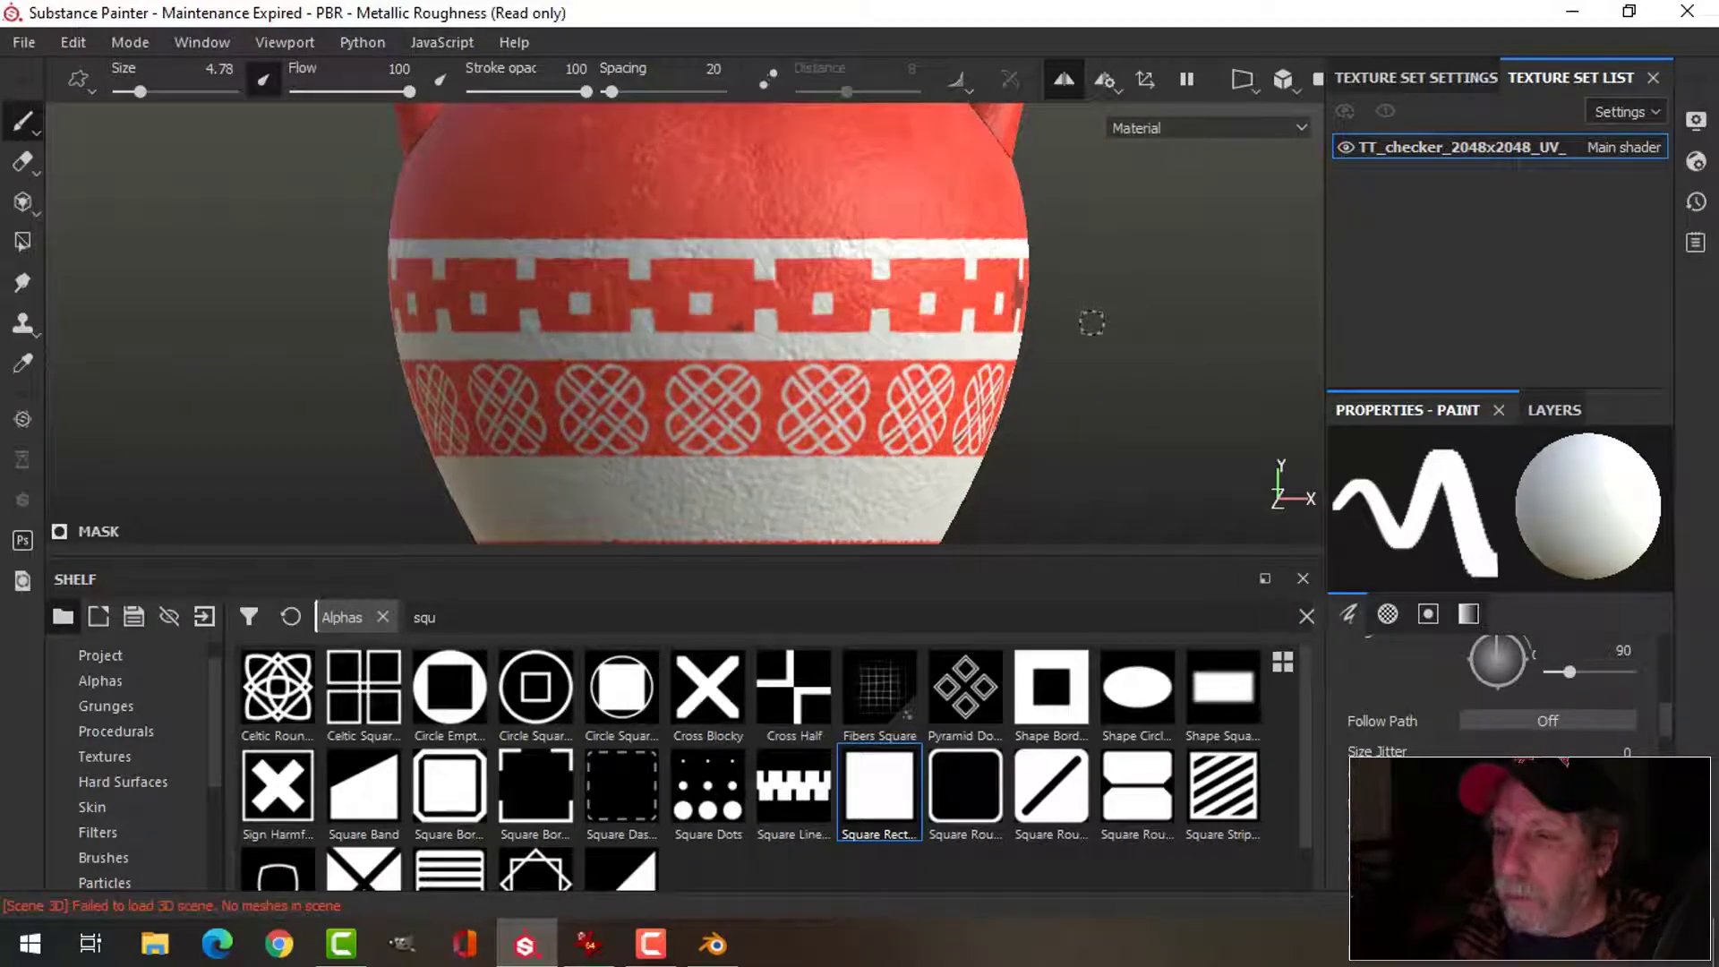
key(ctrl+z)
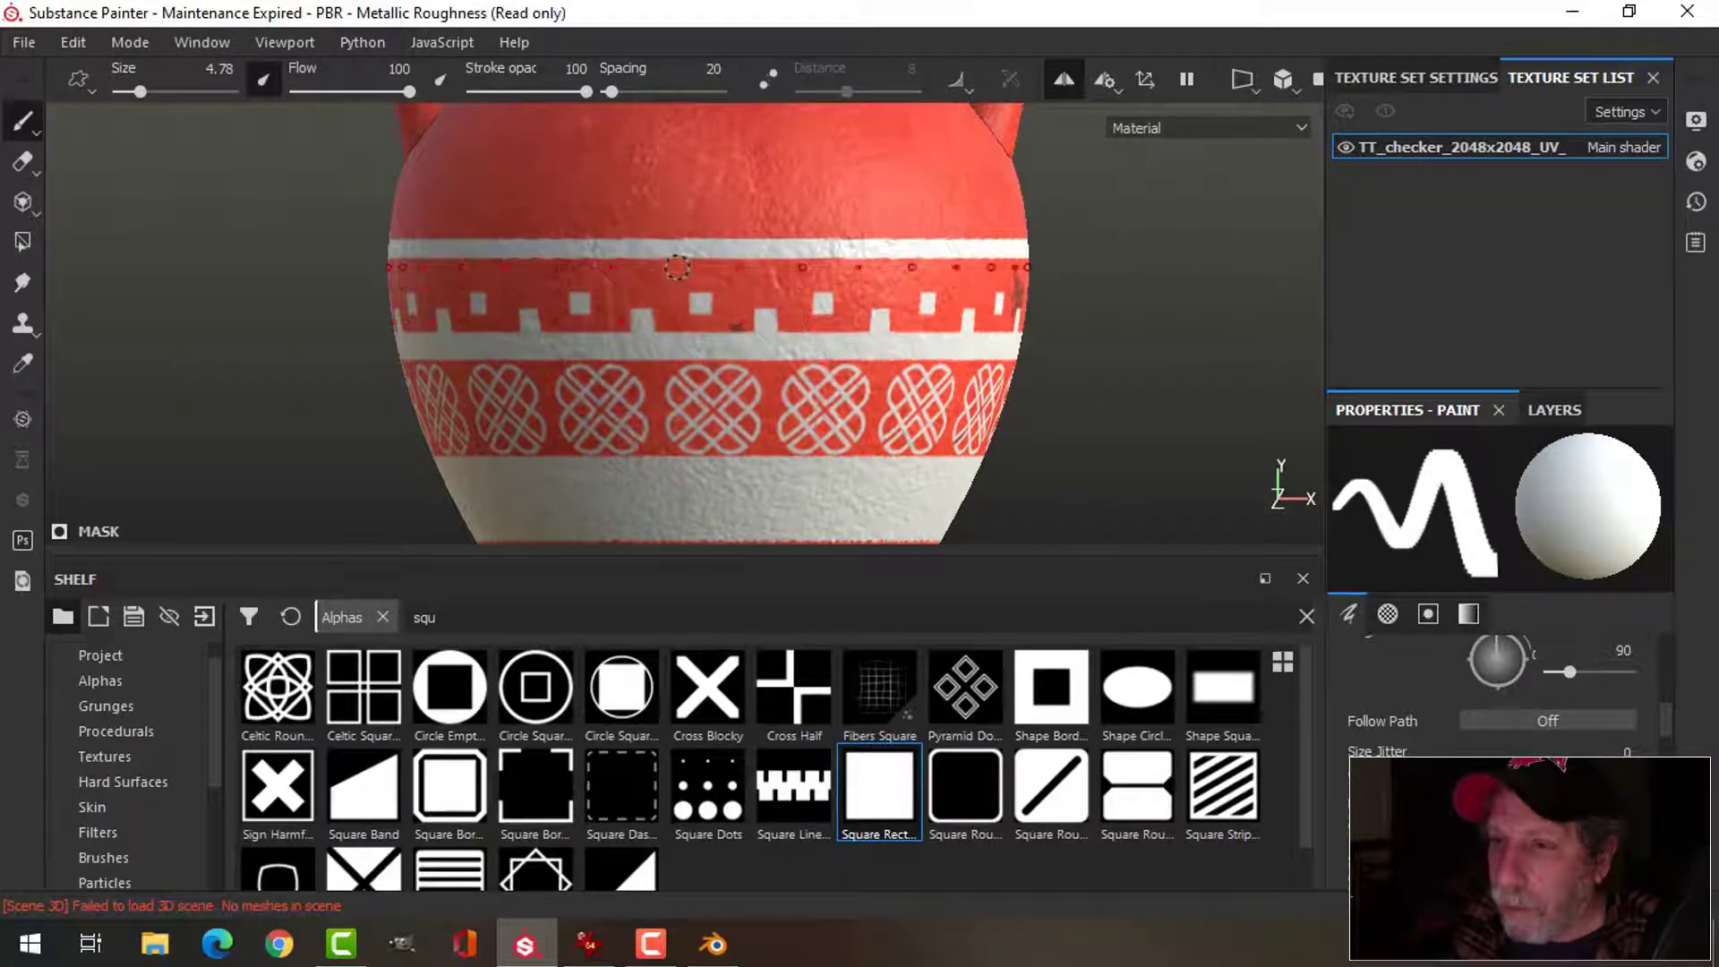
shift+click(673, 268)
- Stamp another ring of squares between the middle and upper rows to complete the stepped pattern, and check it around the vase
alt+drag(1157, 341, 894, 285)
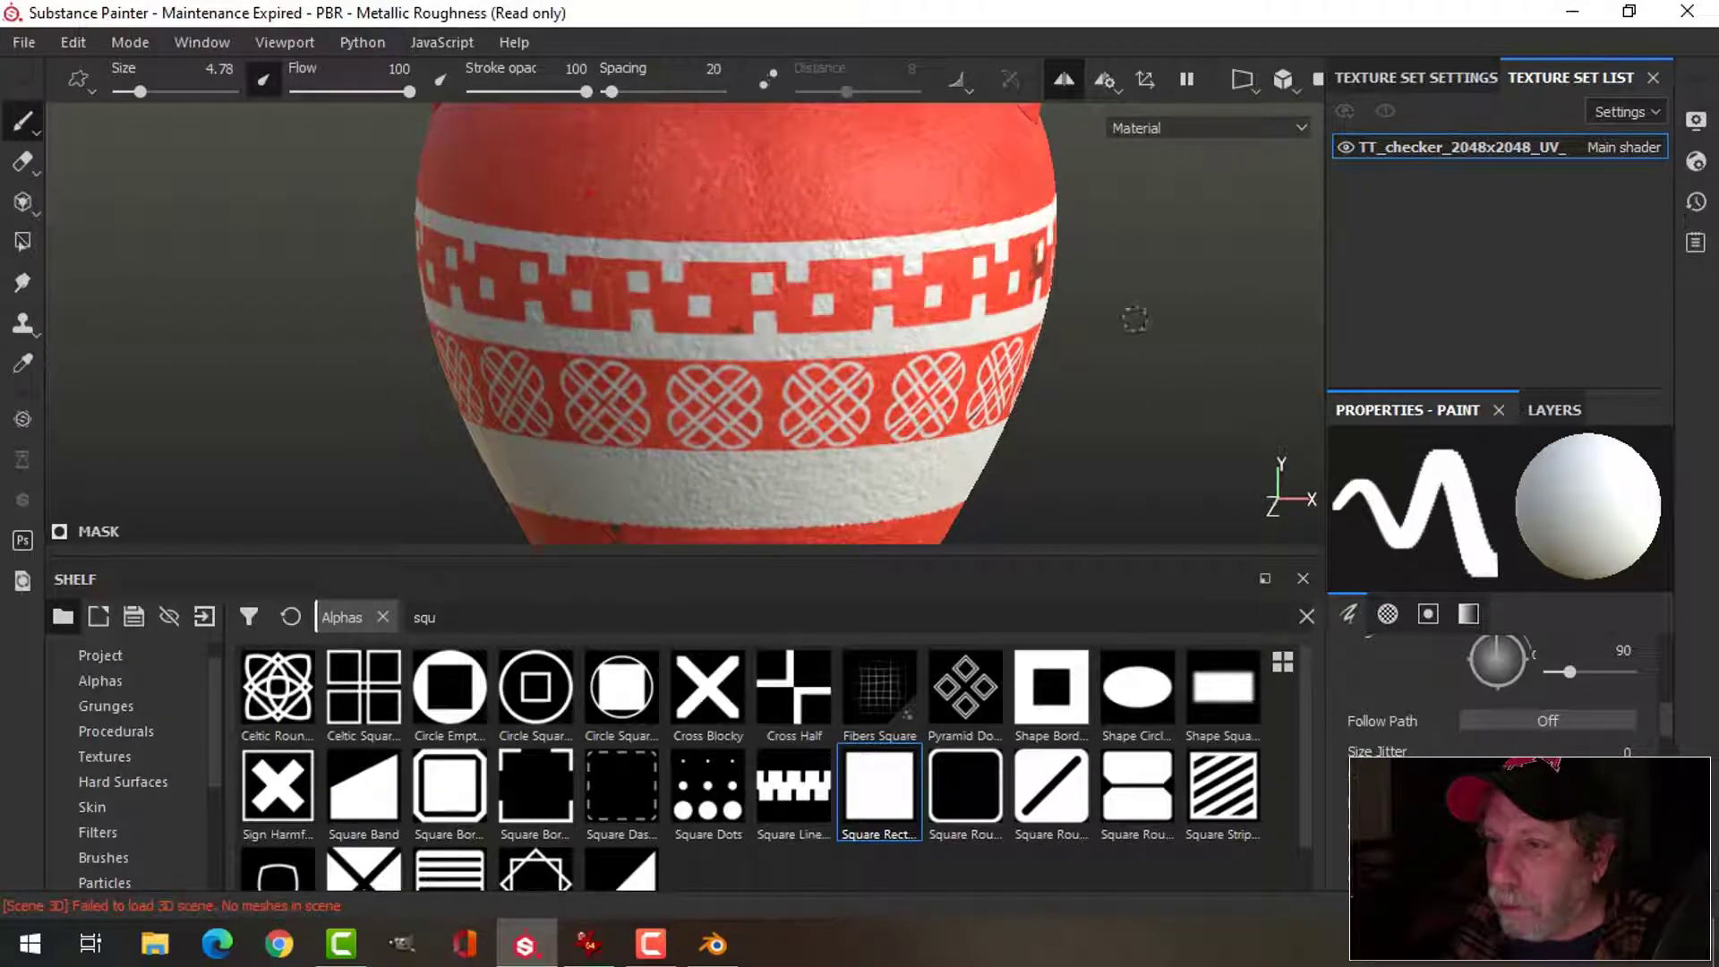
mouse_move(1136, 319)
alt+mouse_down()
mouse_move(1167, 334)
mouse_move(1160, 358)
mouse_move(961, 318)
alt+mouse_up()
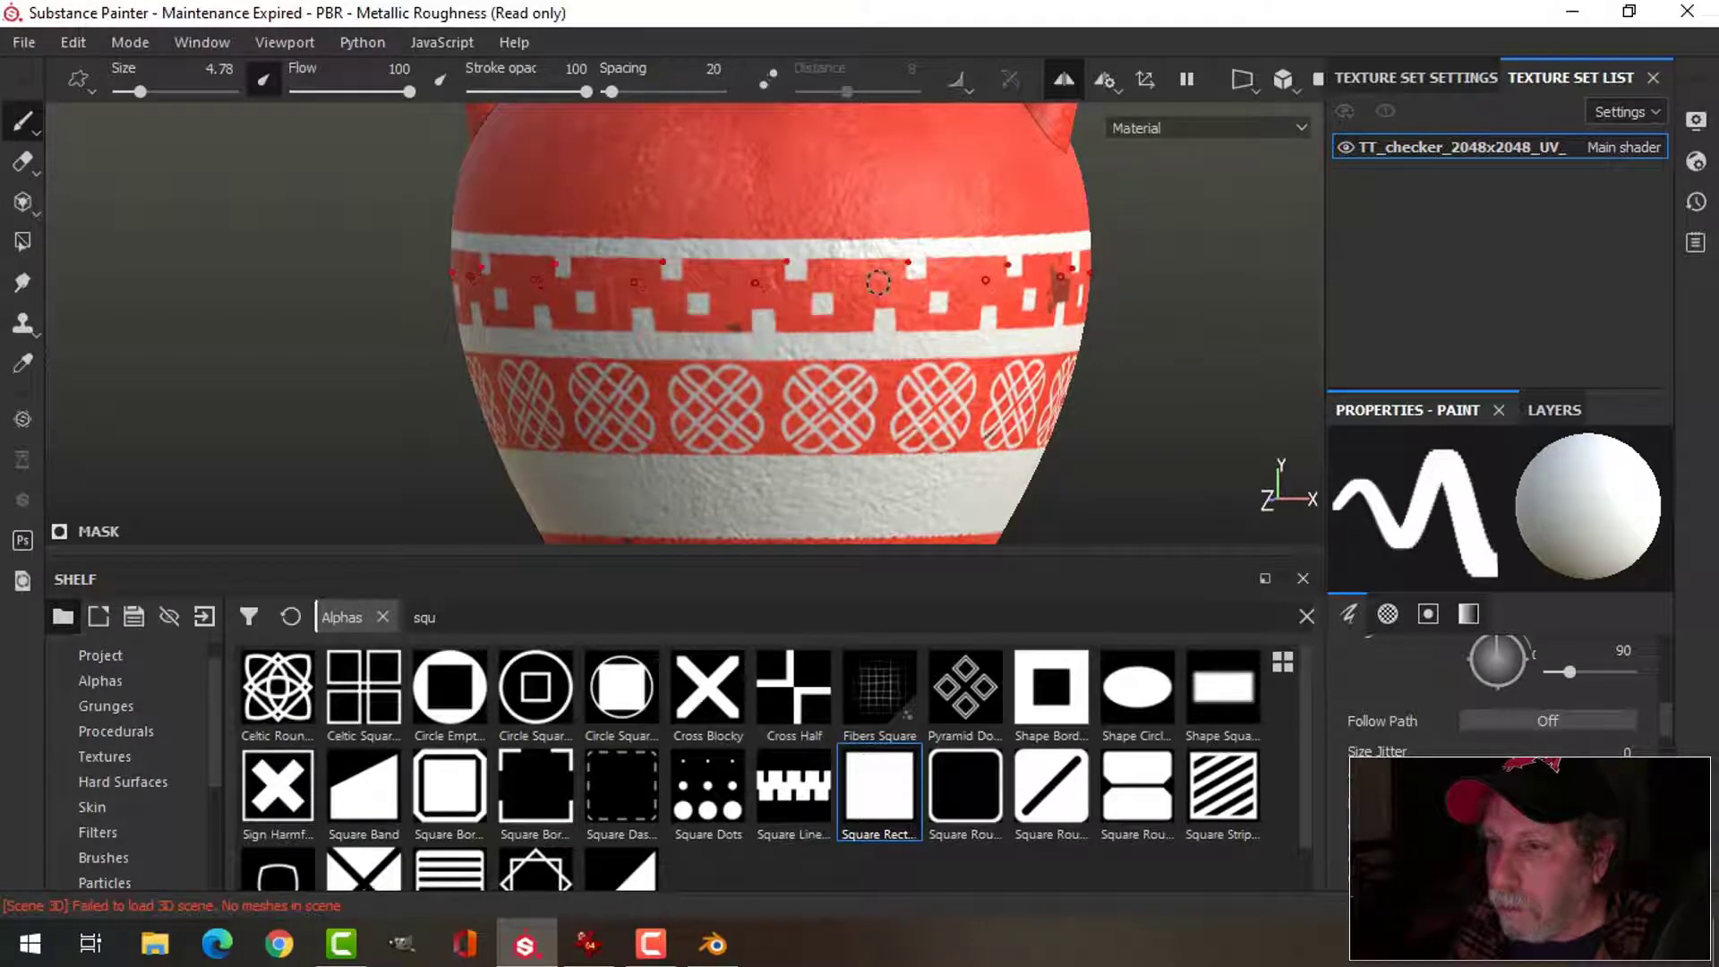
scroll(1125, 341, down, 3)
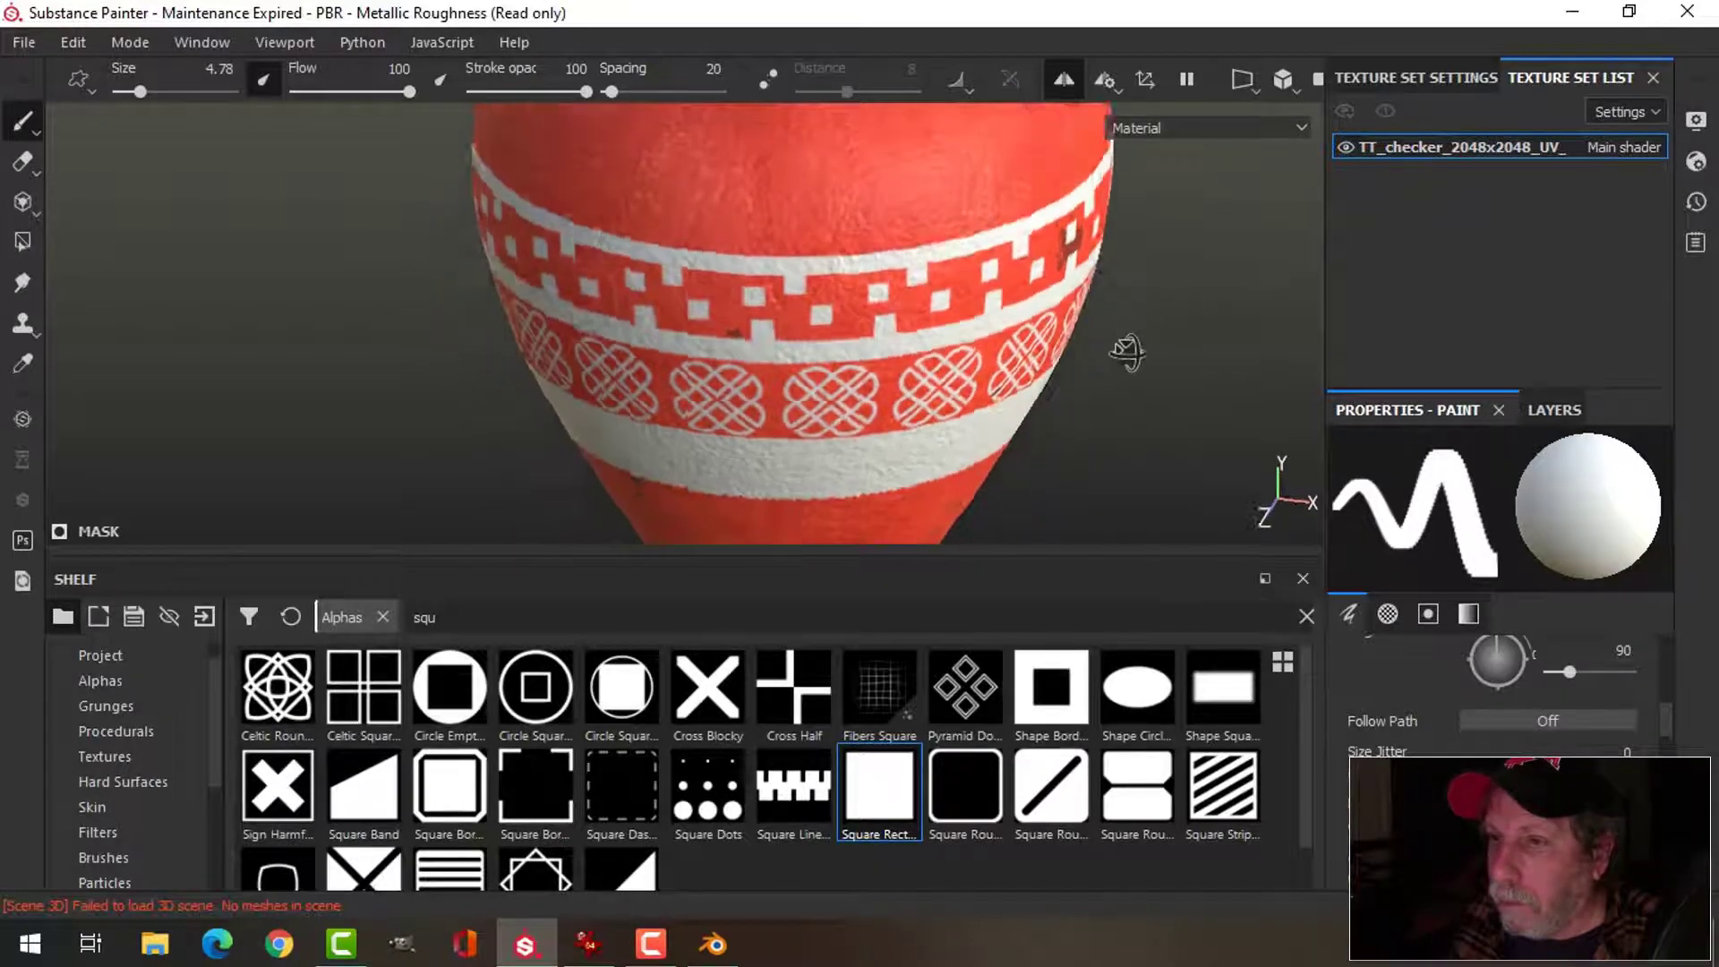
scroll(1156, 341, down, 3)
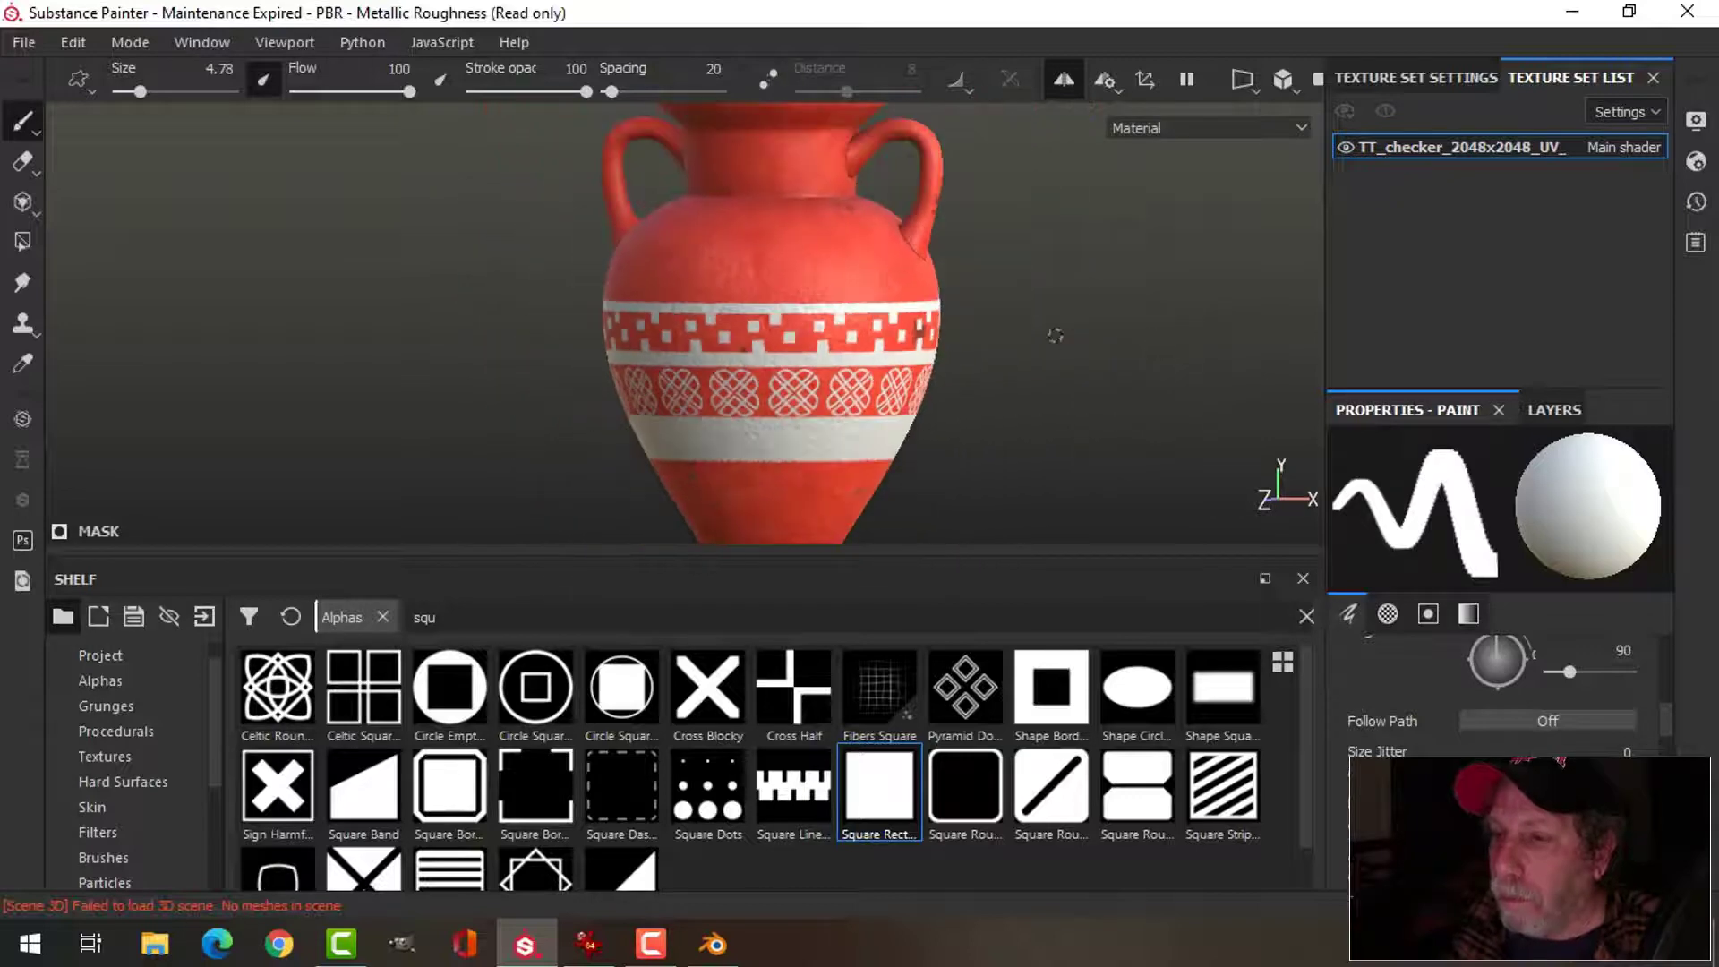
alt+drag(1055, 336, 1026, 425)
alt+middle_drag(990, 384, 1004, 409)
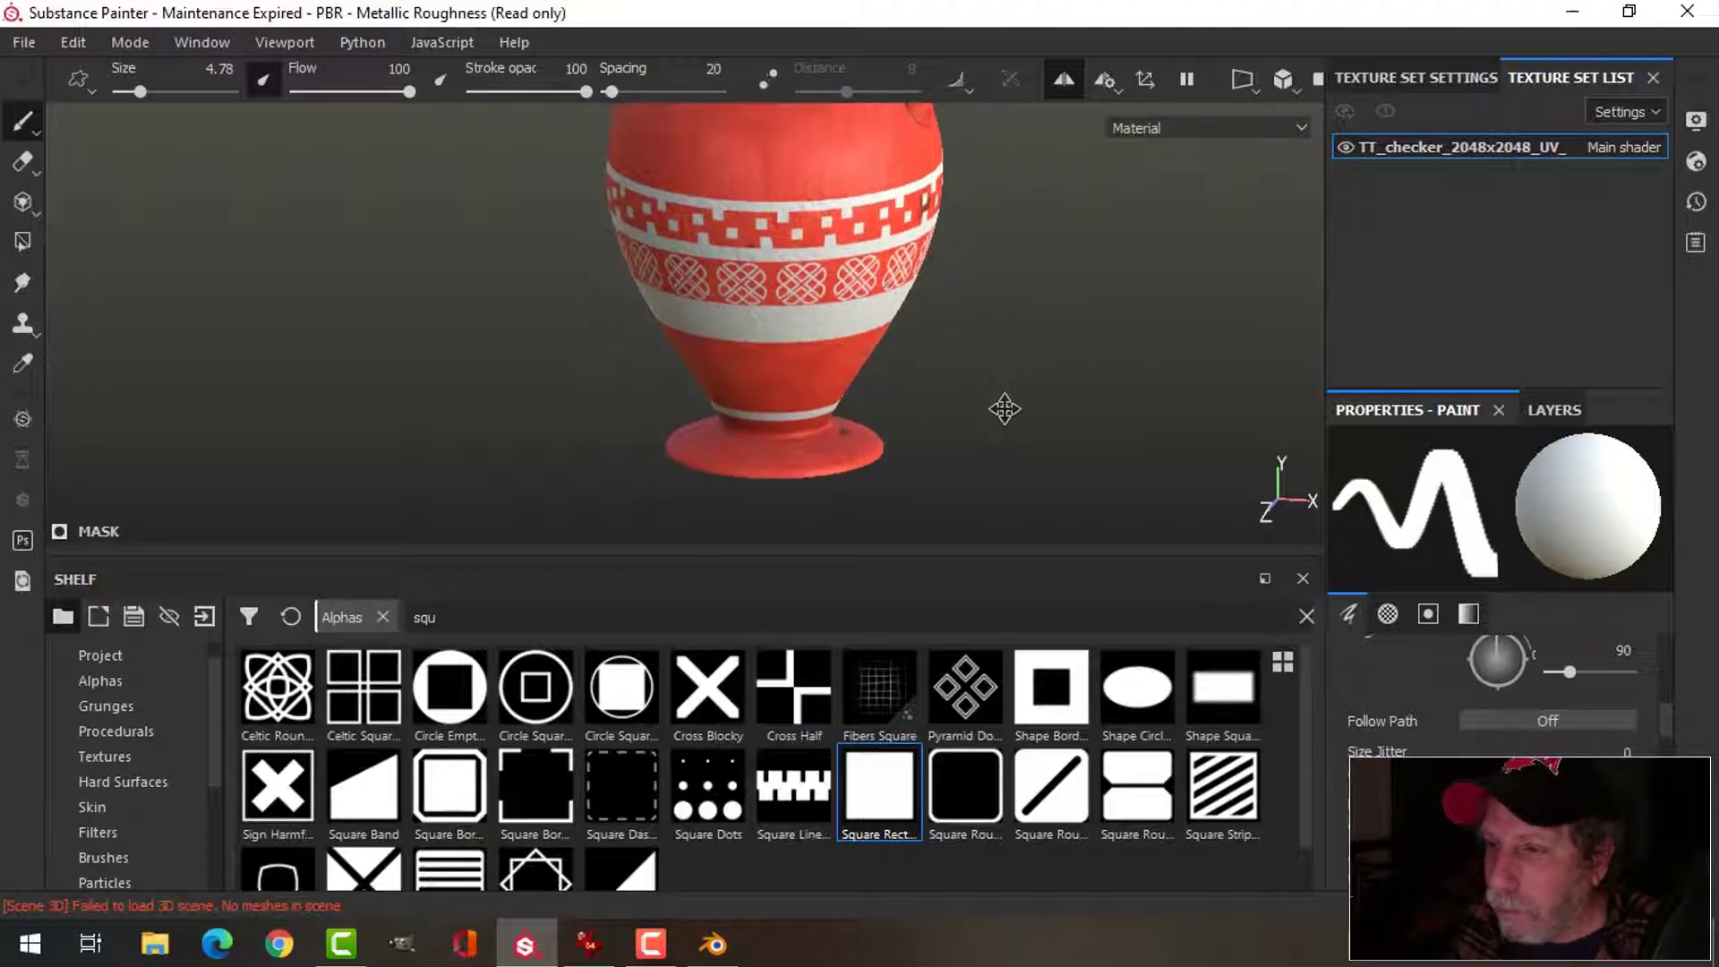
alt+drag(1011, 418, 1002, 395)
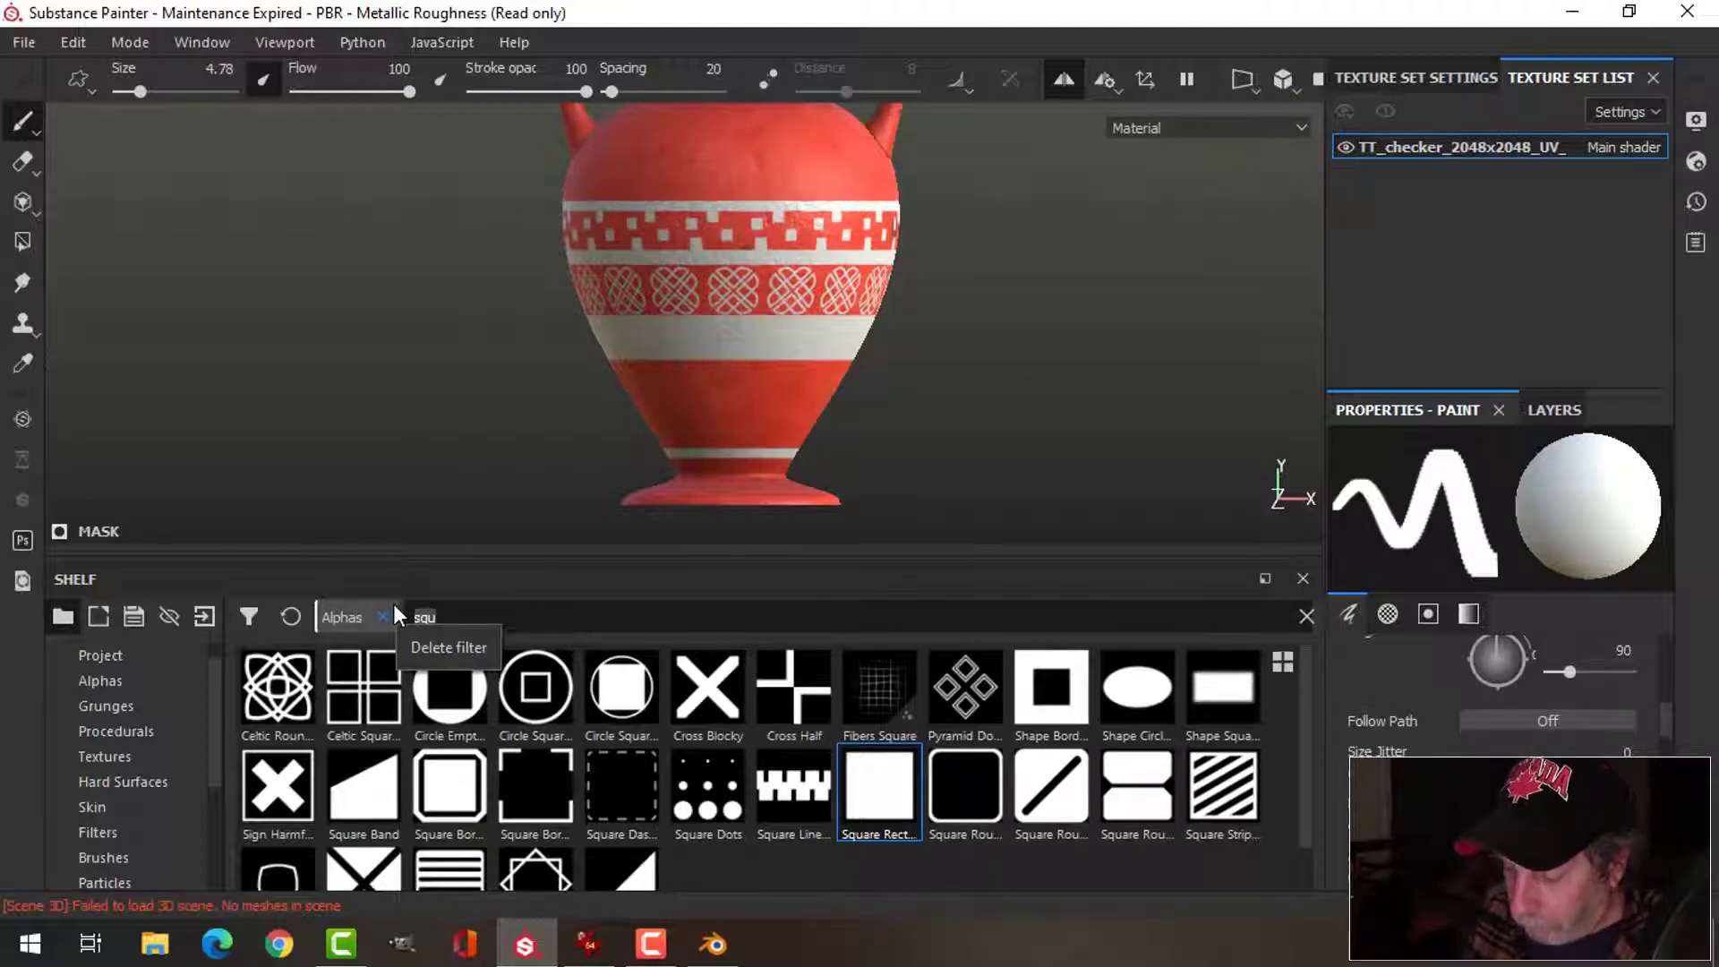
- Clear the alpha search filter and choose the Line Stripes alpha as the brush shape
key(BackSpace)
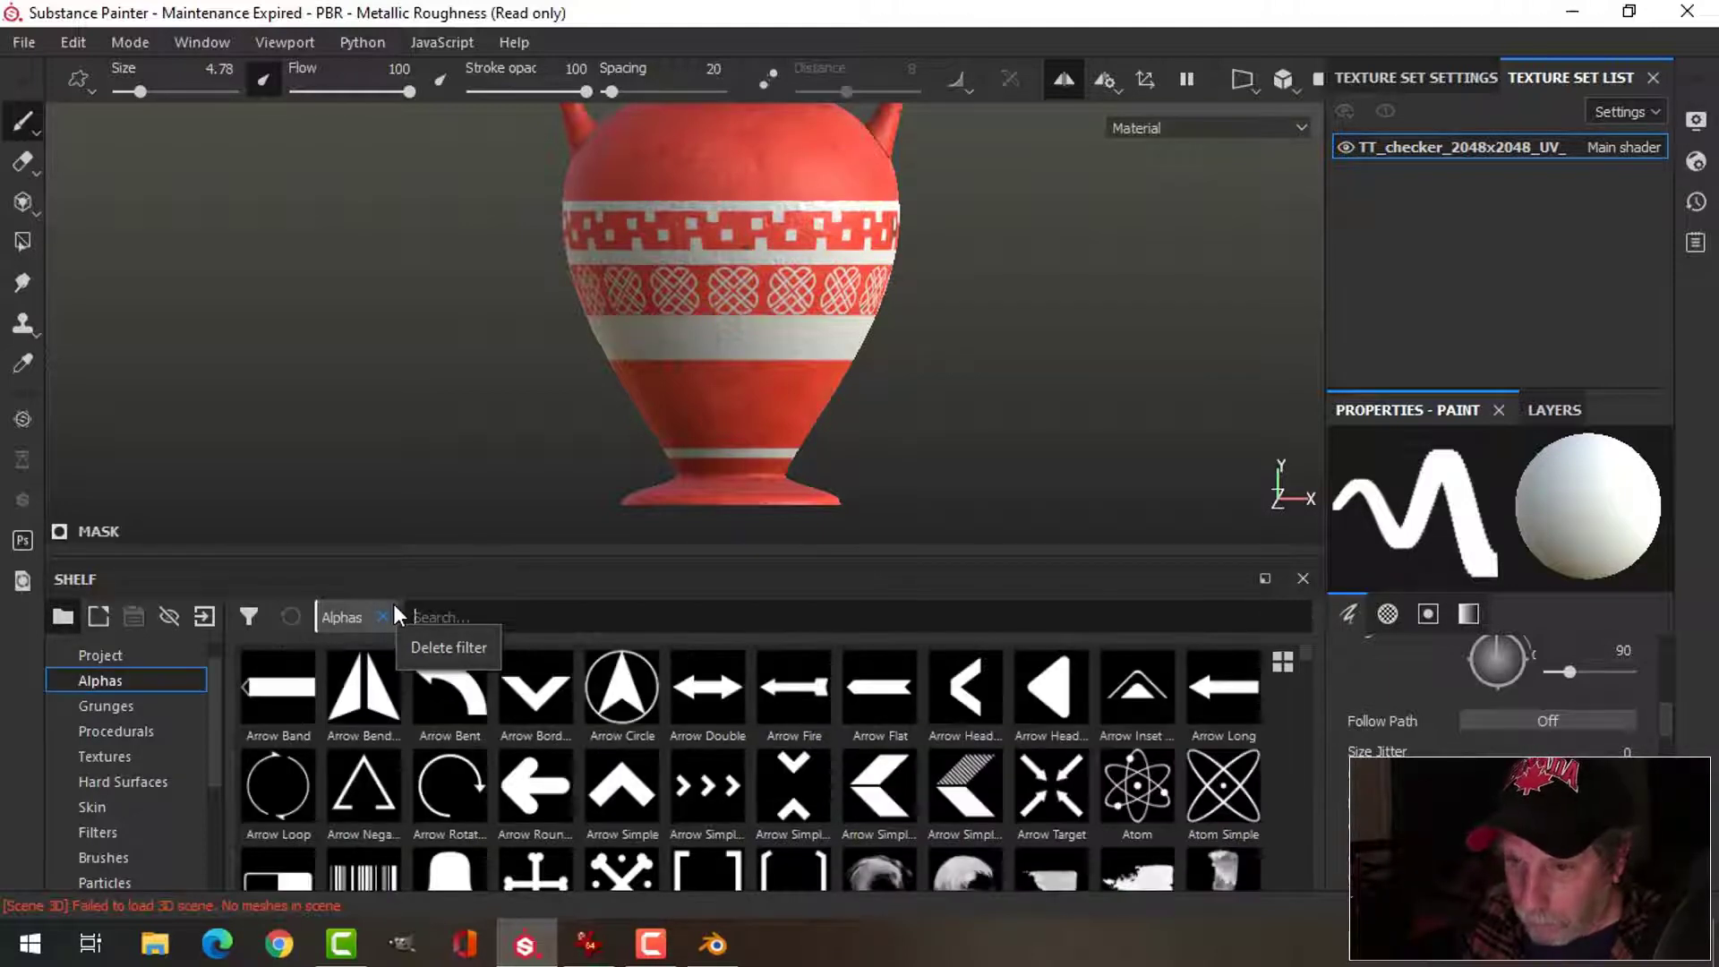
scroll(1299, 729, down, 10)
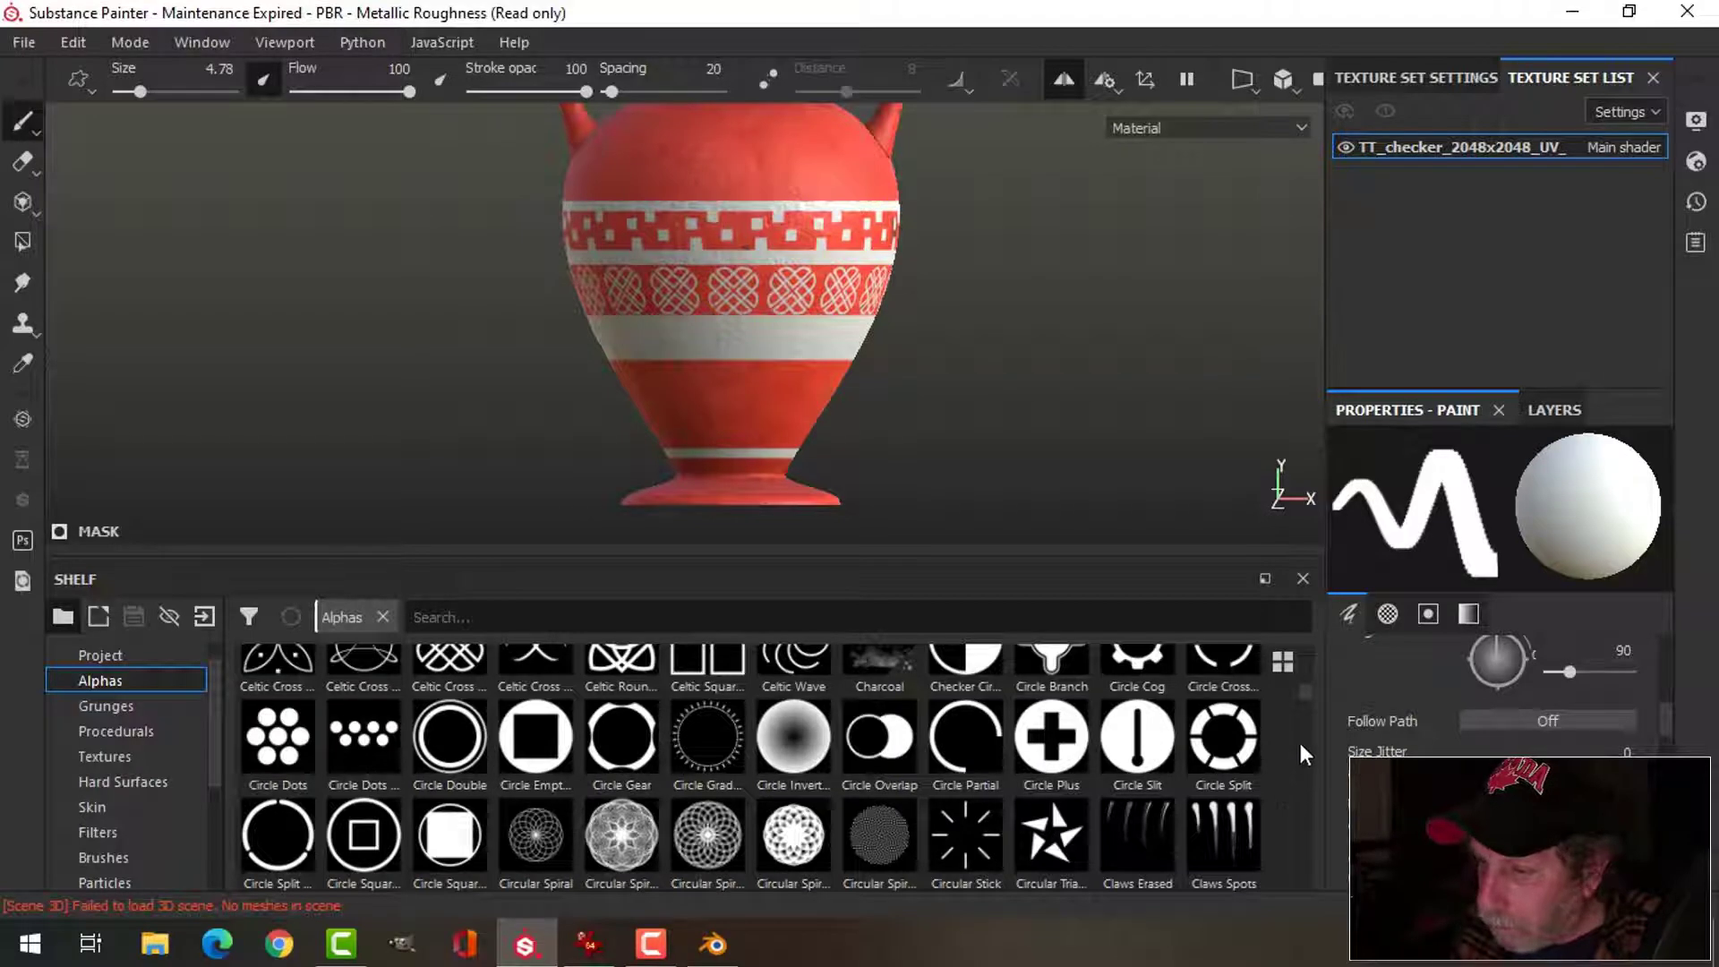
scroll(1300, 743, down, 5)
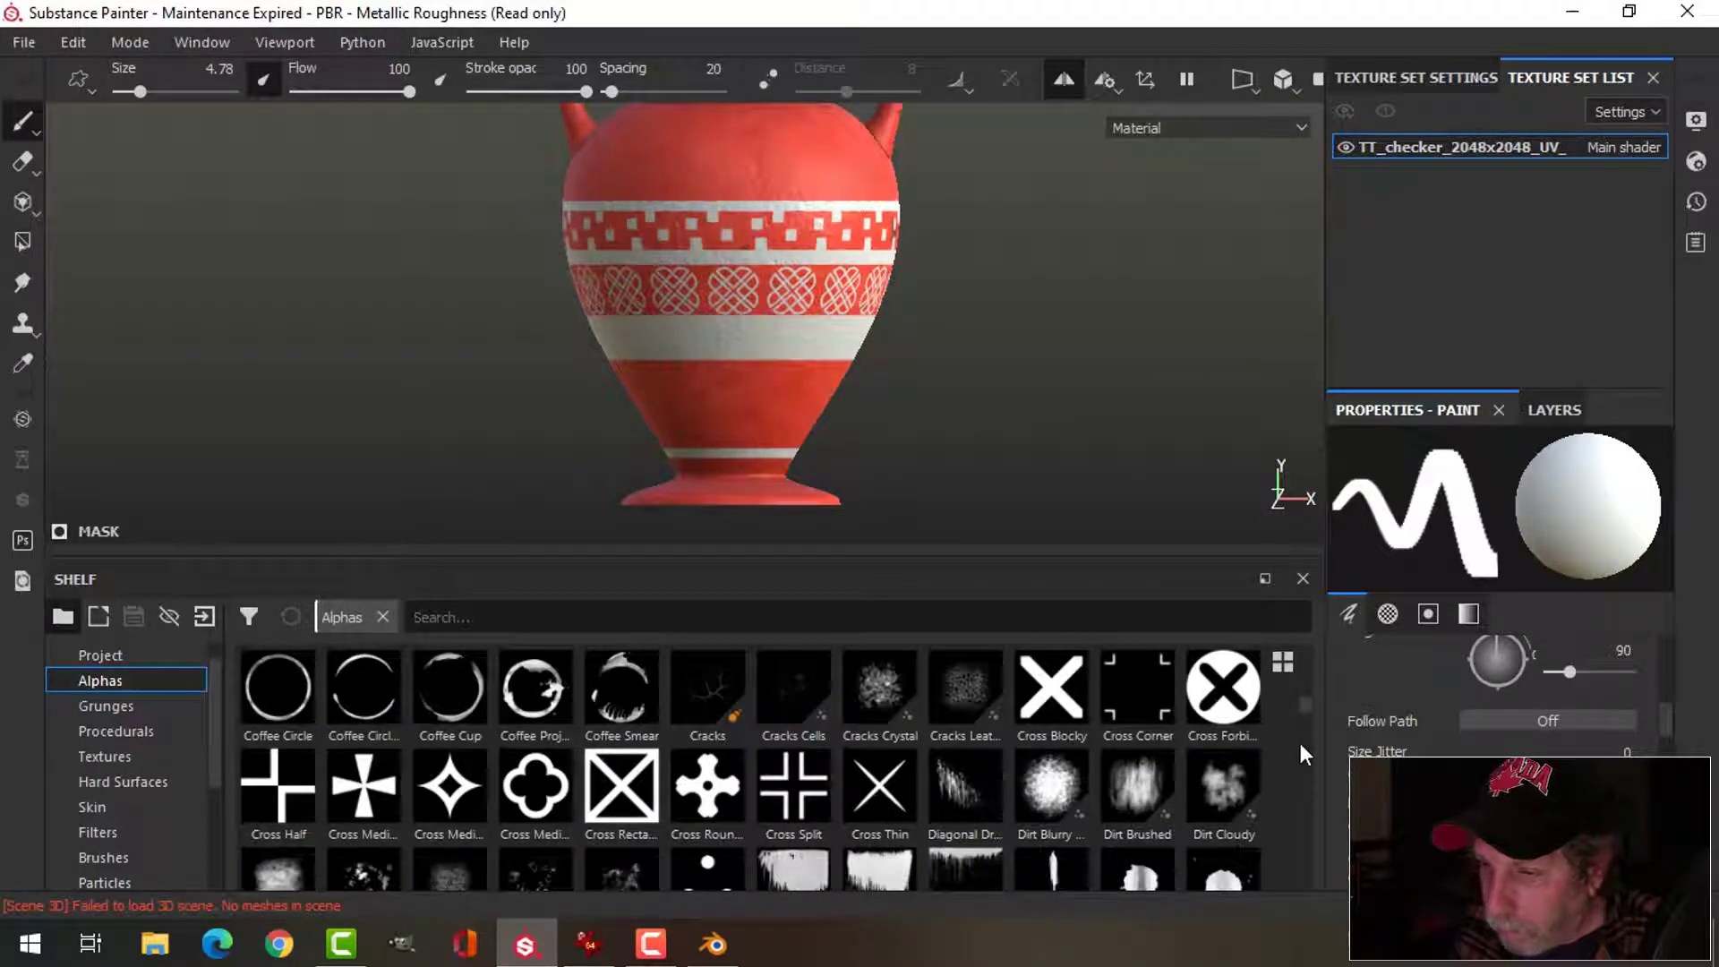
scroll(1300, 744, down, 5)
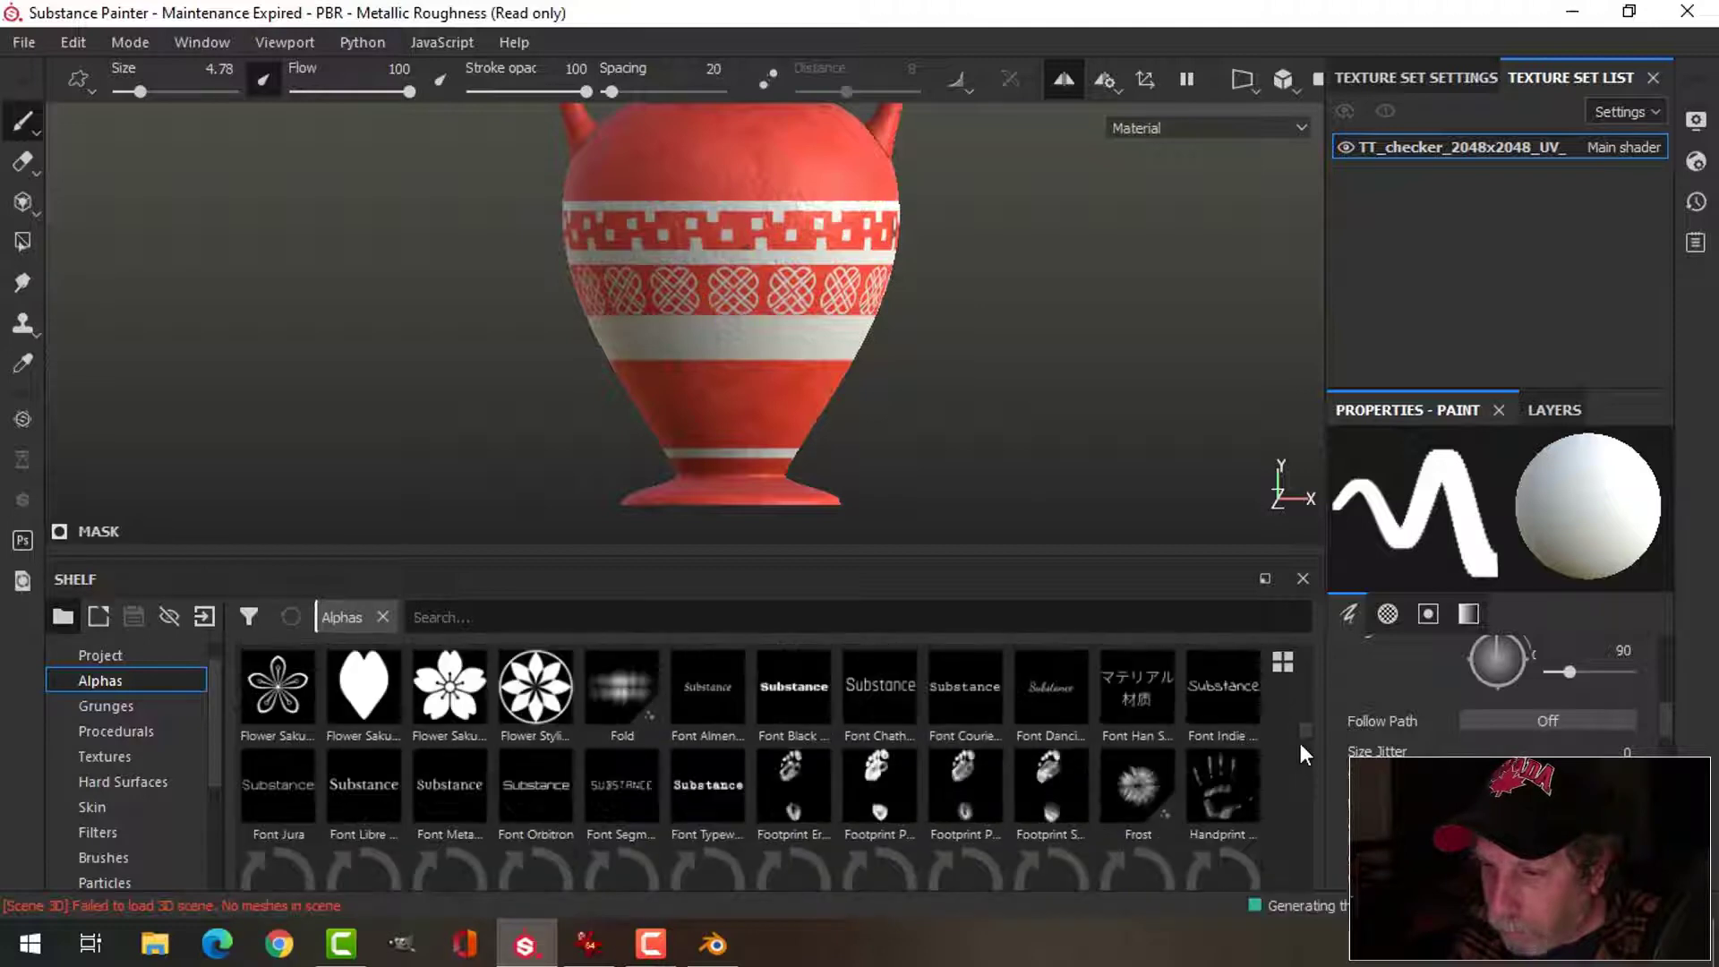
scroll(1300, 743, down, 3)
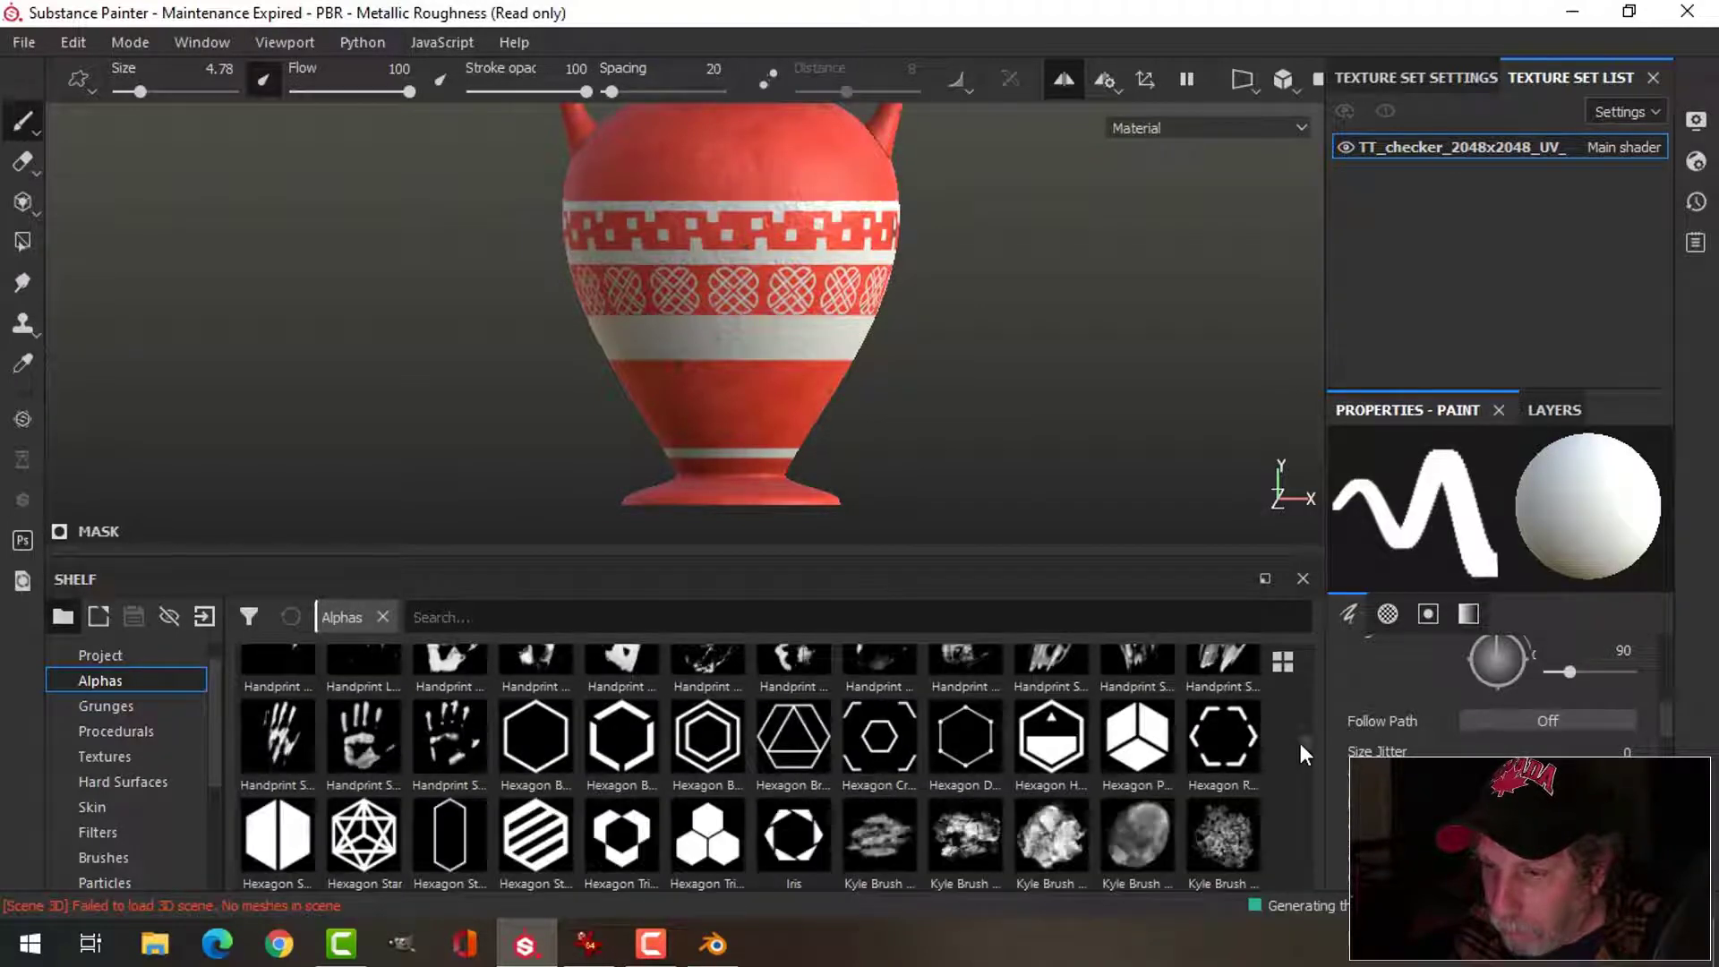
scroll(1301, 743, down, 3)
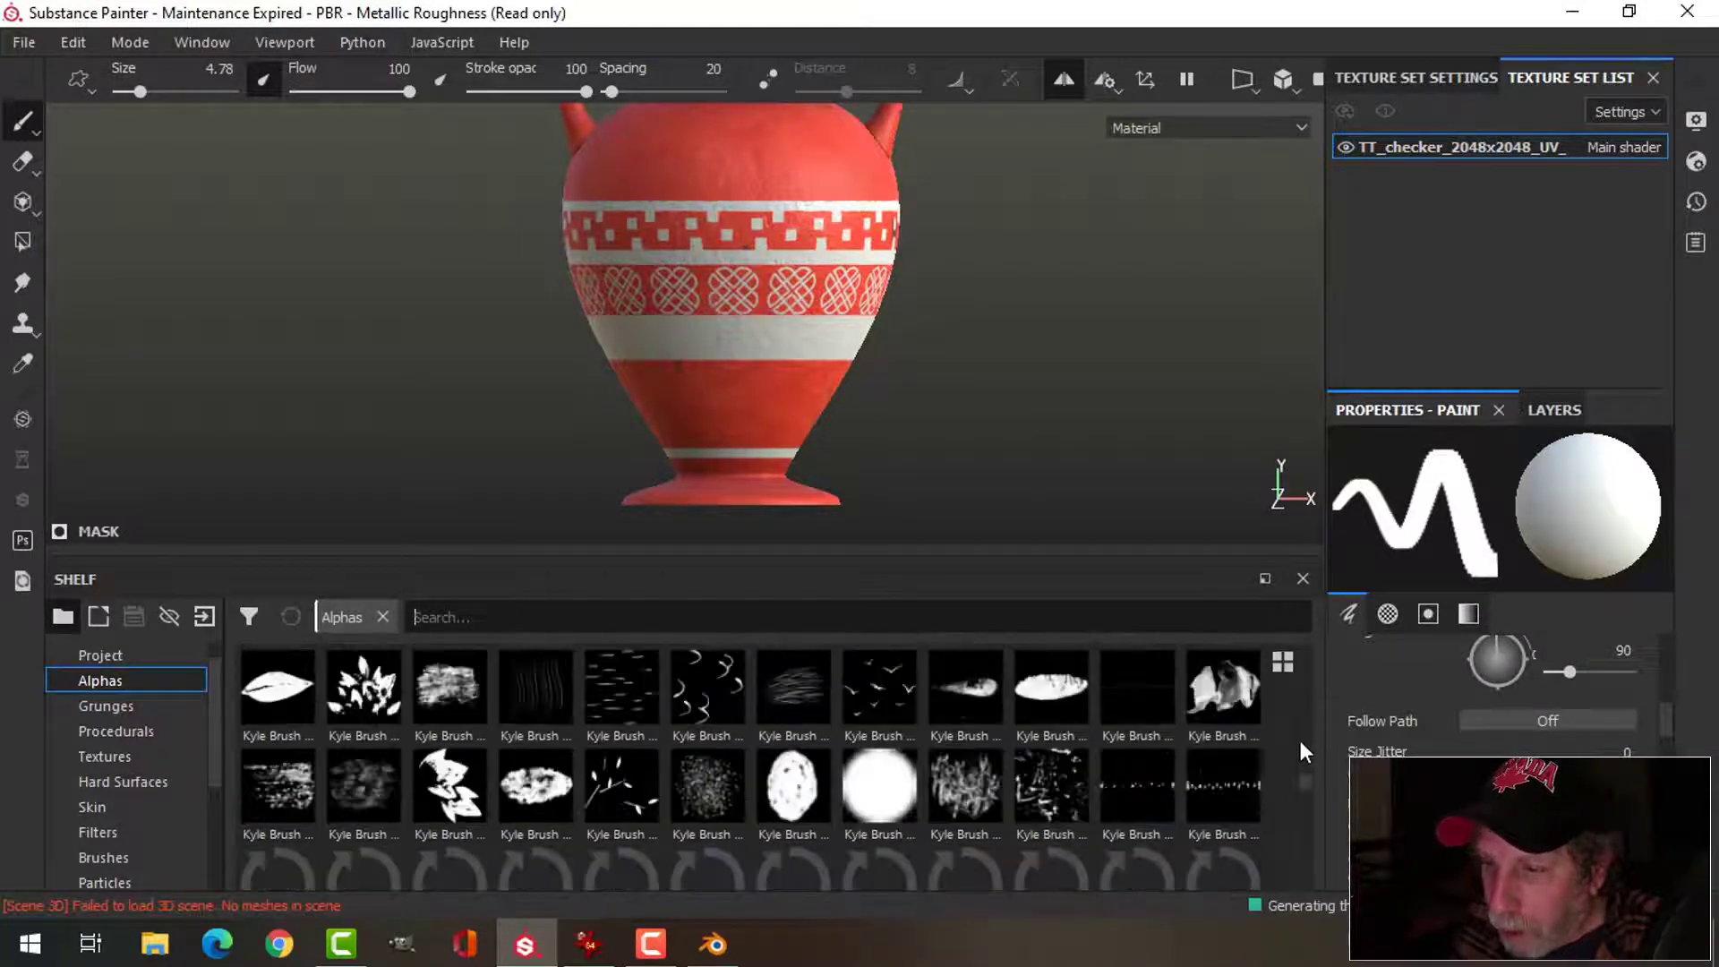
scroll(1301, 739, down, 3)
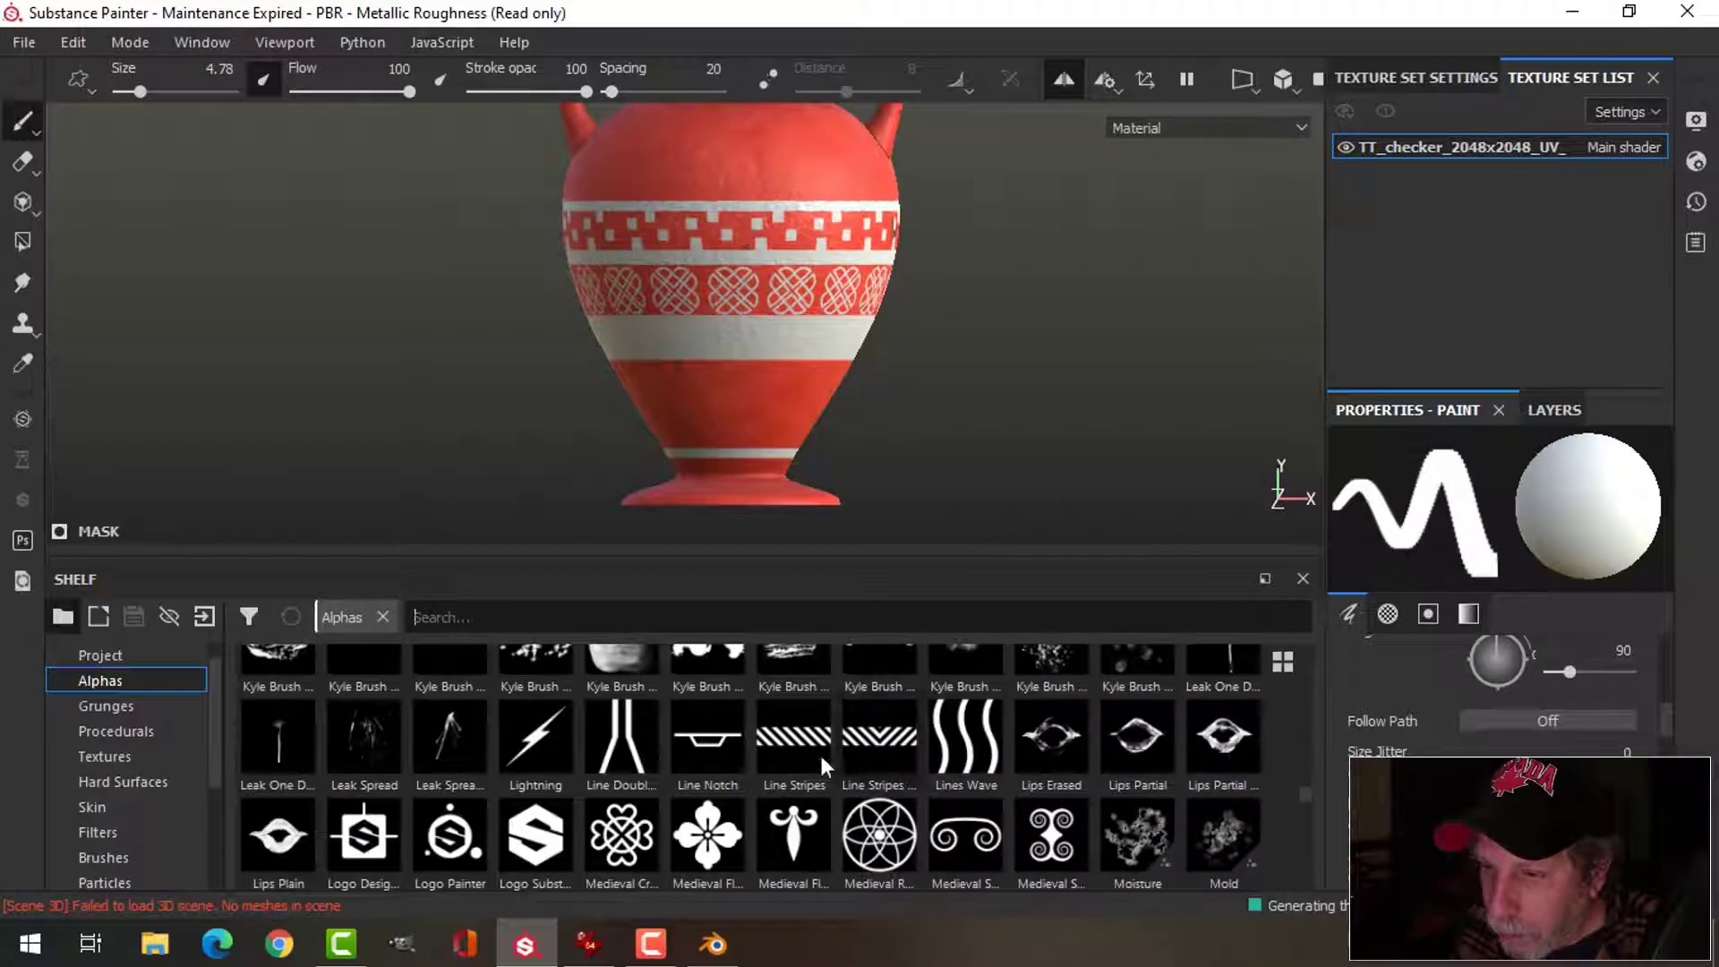
click(822, 761)
- Stamp a ring of diagonal stripes just above the upper narrow band with brush size 28.93 and angle 0, and check it around the vase
scroll(927, 336, up, 3)
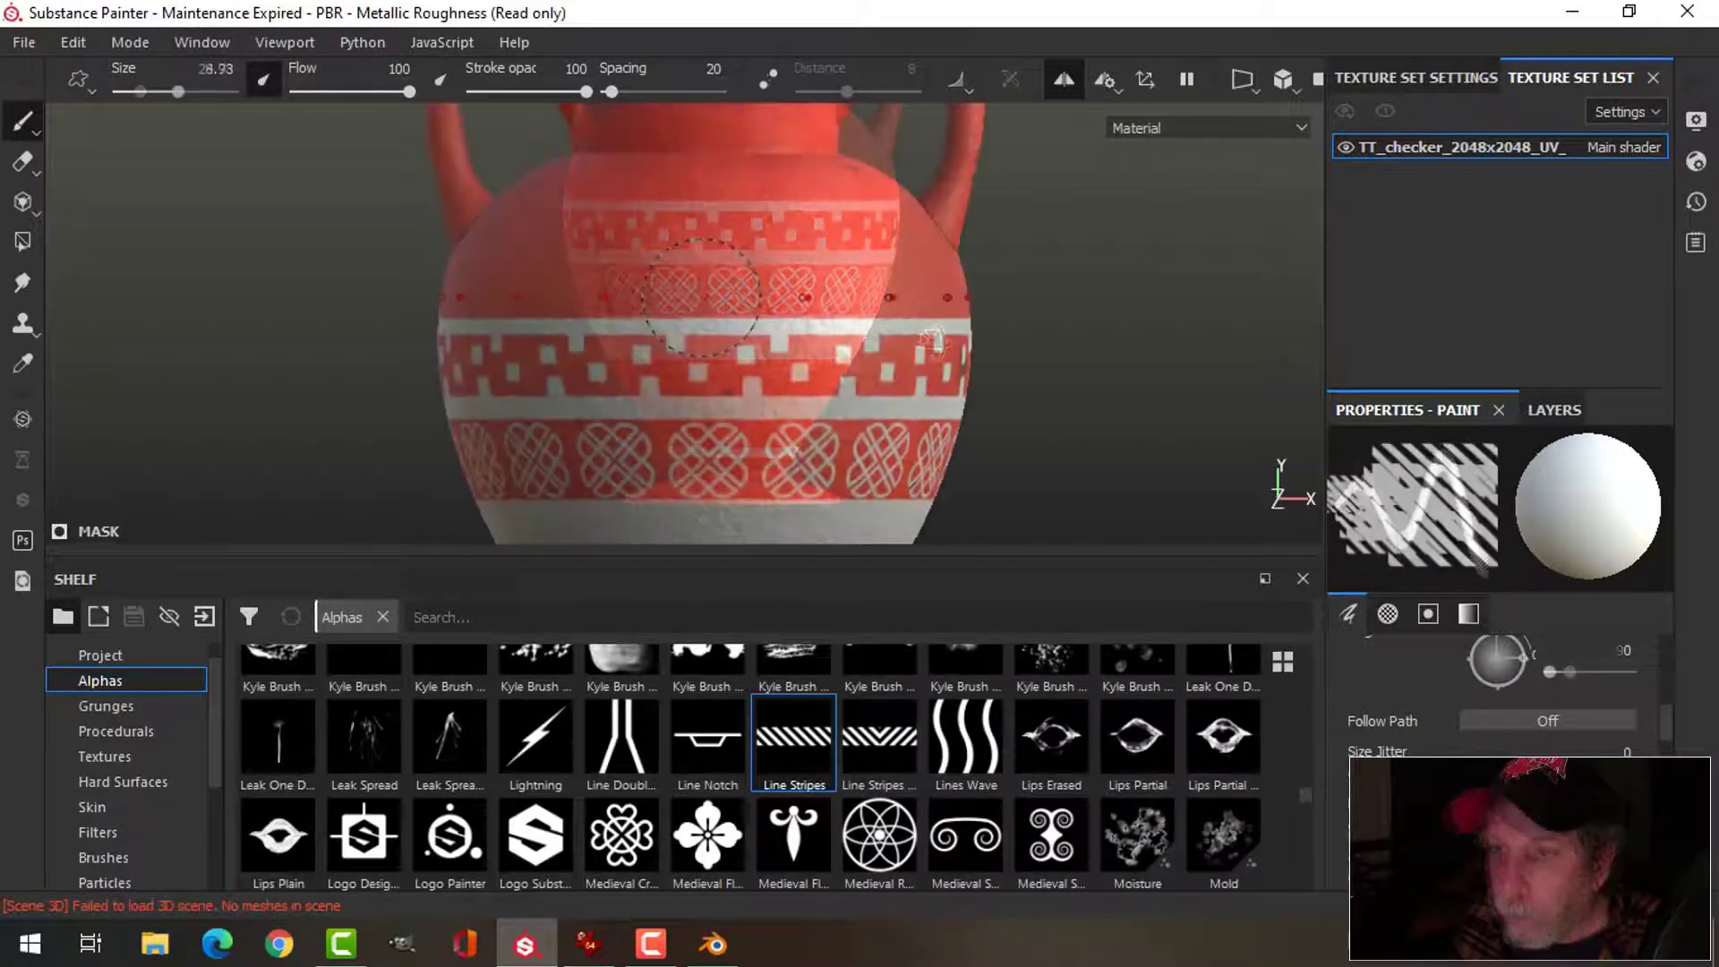
shift+click(940, 300)
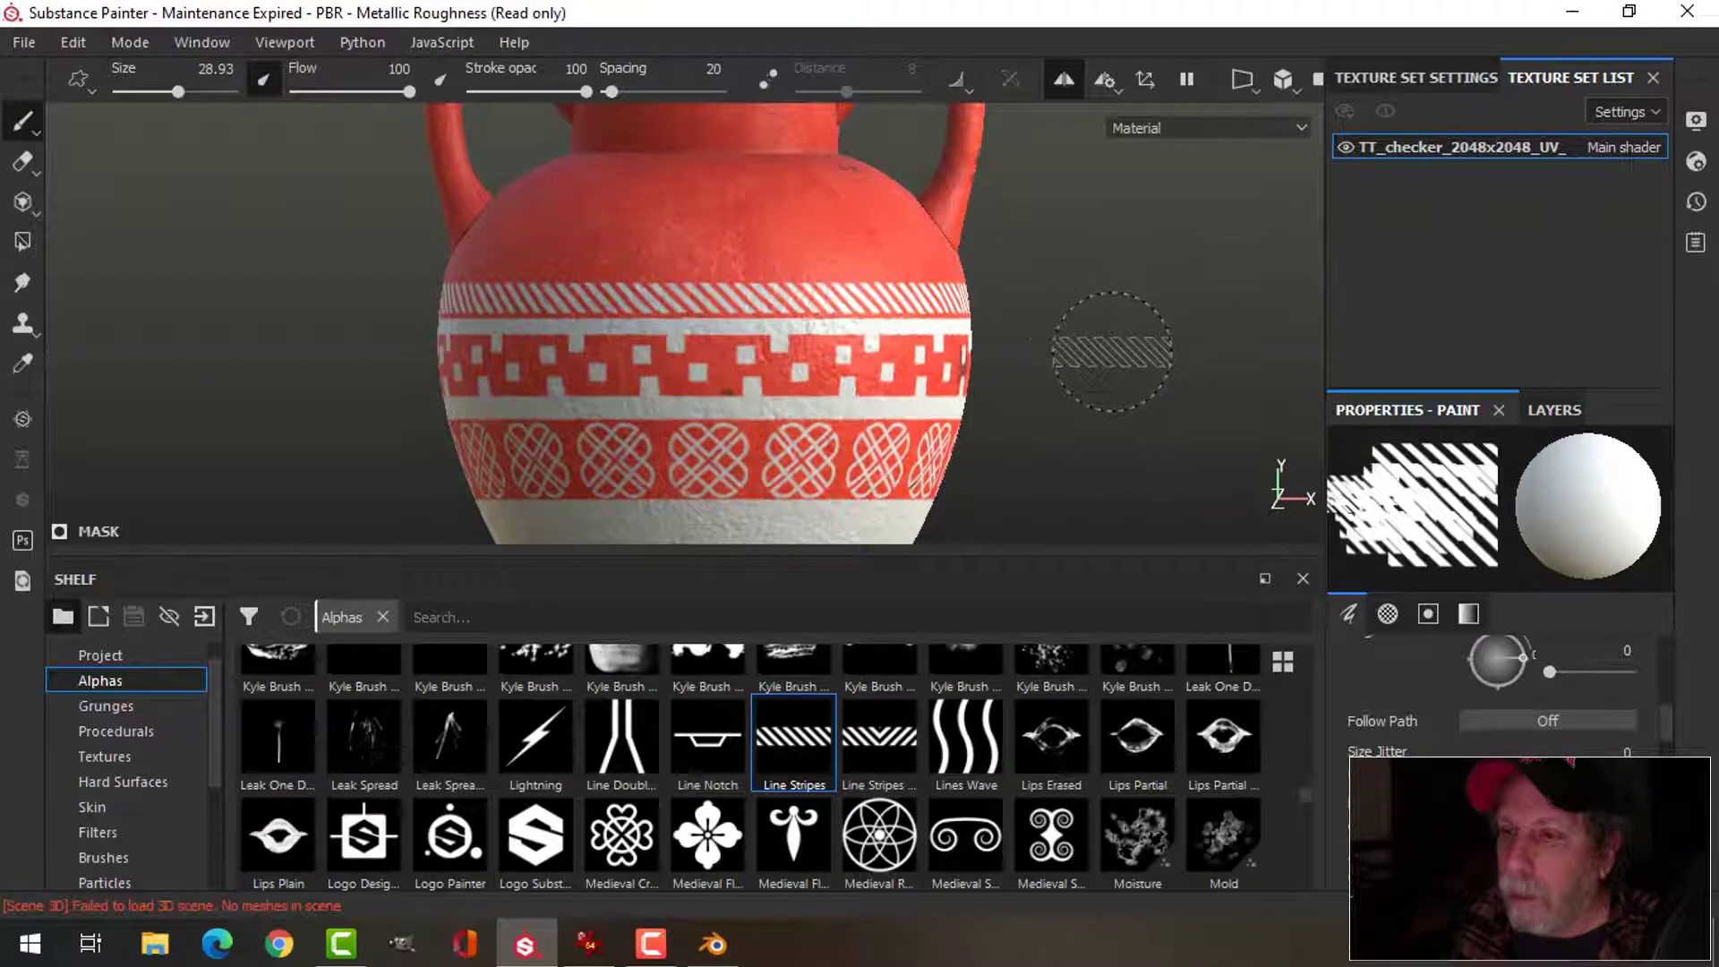
scroll(1102, 340, down, 2)
scroll(1087, 331, up, 2)
scroll(1083, 336, down, 4)
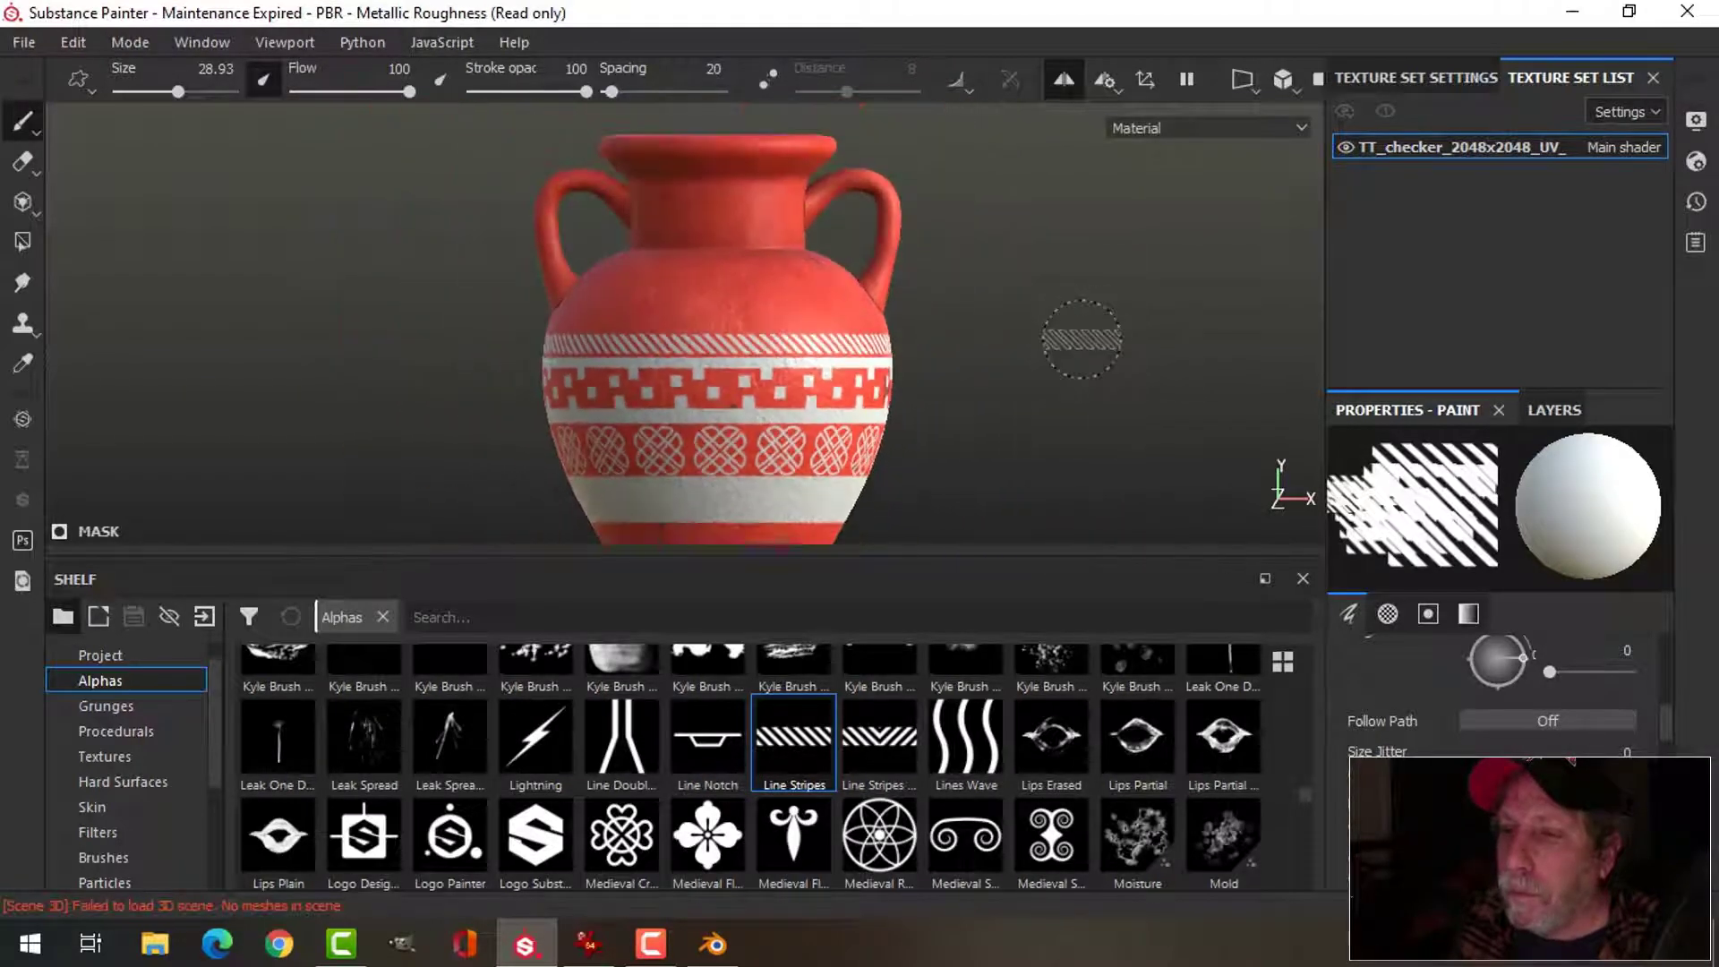
scroll(1075, 358, down, 2)
alt+drag(1057, 414, 990, 394)
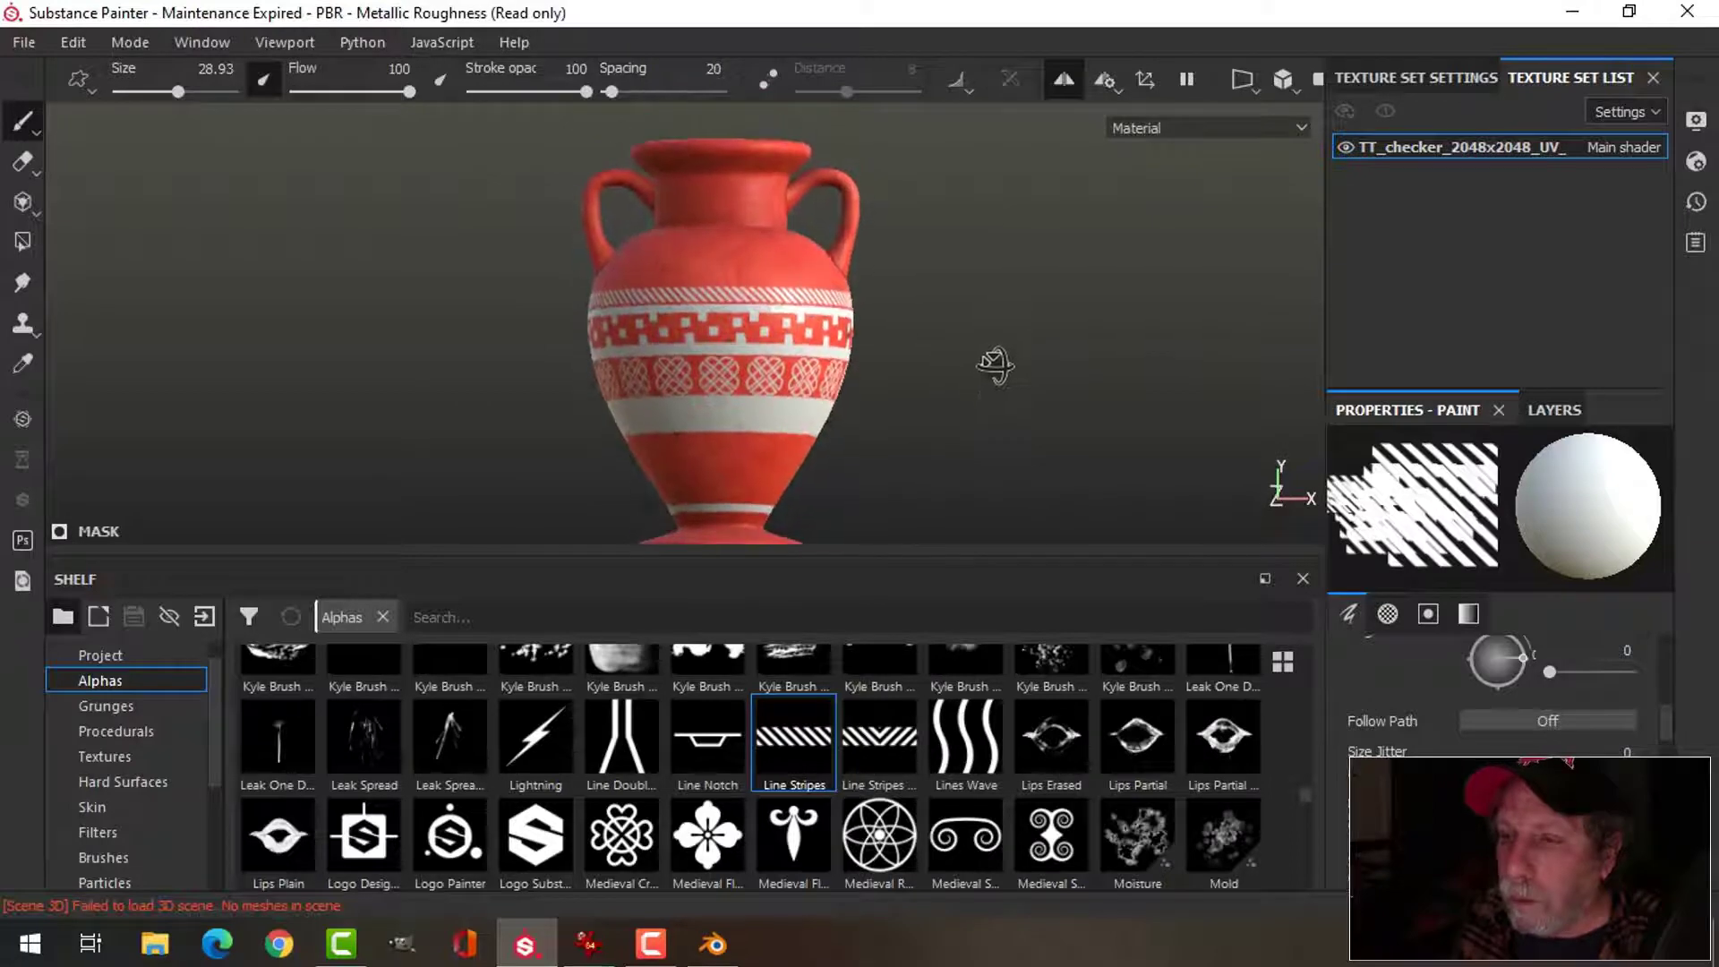
- Try stamping a ring of diagonal stripes just below the wide light band at brush sizes 23.31 and 21.23, undoing each attempt
alt+middle_drag(990, 395, 987, 377)
mouse_move(985, 391)
alt+mouse_down()
mouse_move(985, 372)
mouse_move(975, 417)
mouse_move(974, 403)
mouse_move(925, 430)
alt+mouse_up()
alt+right_drag(925, 434, 951, 400)
alt+middle_drag(951, 448, 997, 353)
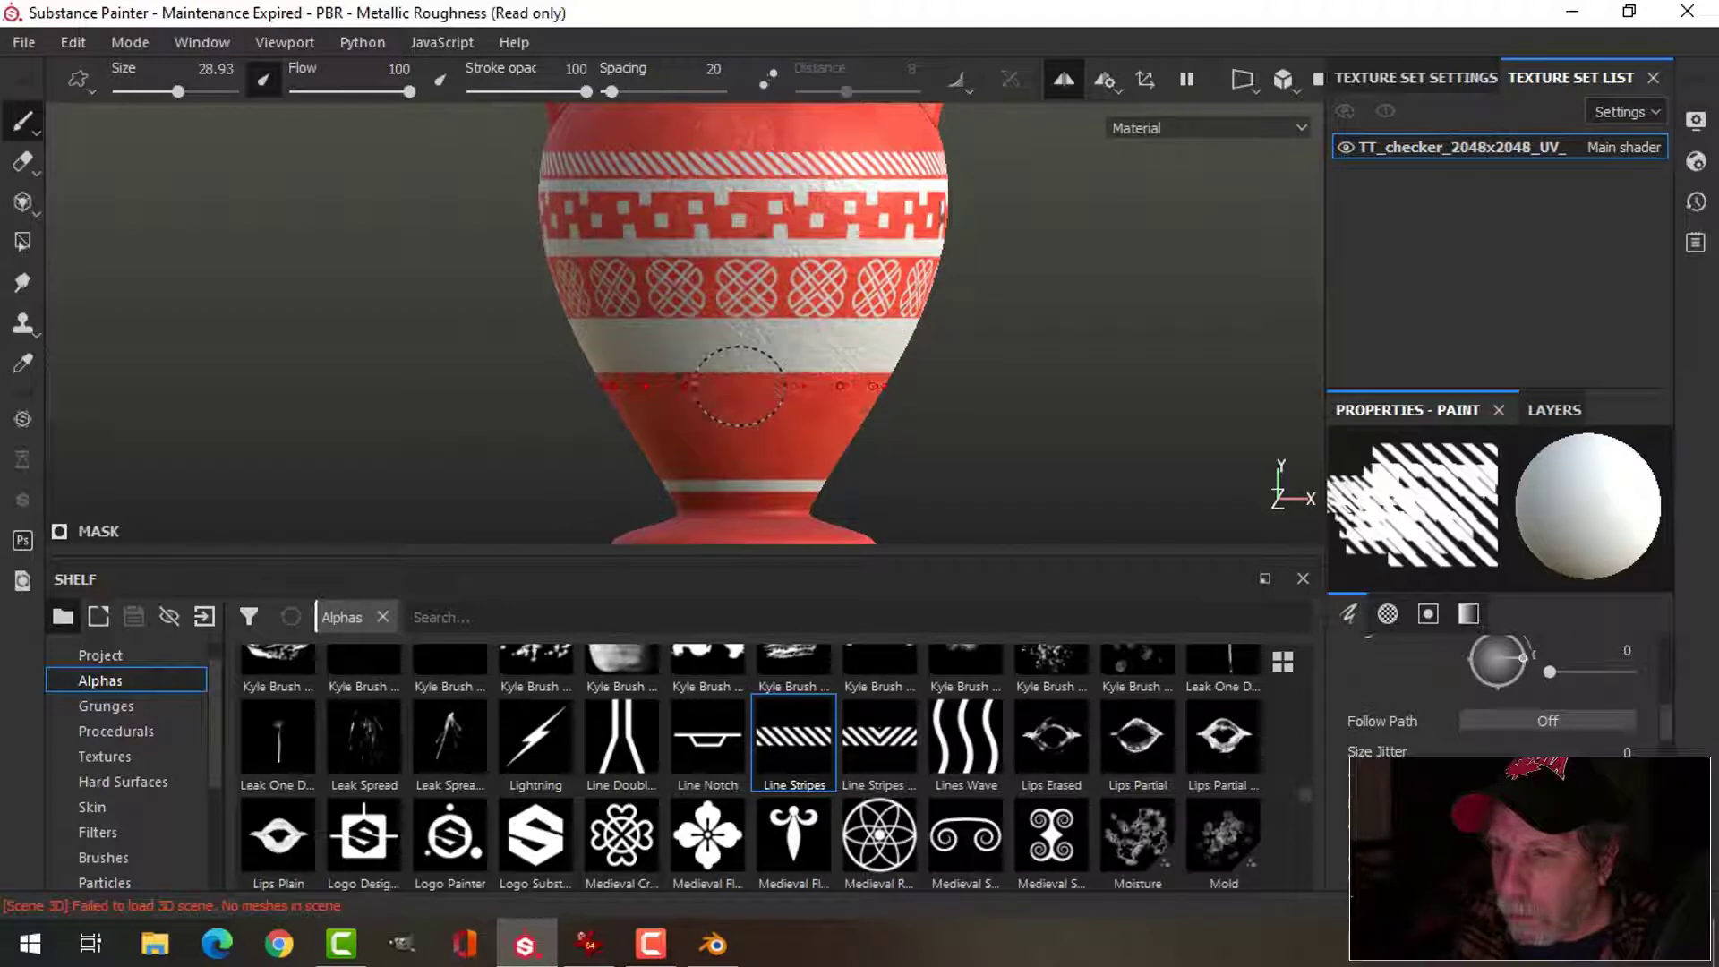
key(ctrl+z)
drag(179, 92, 159, 93)
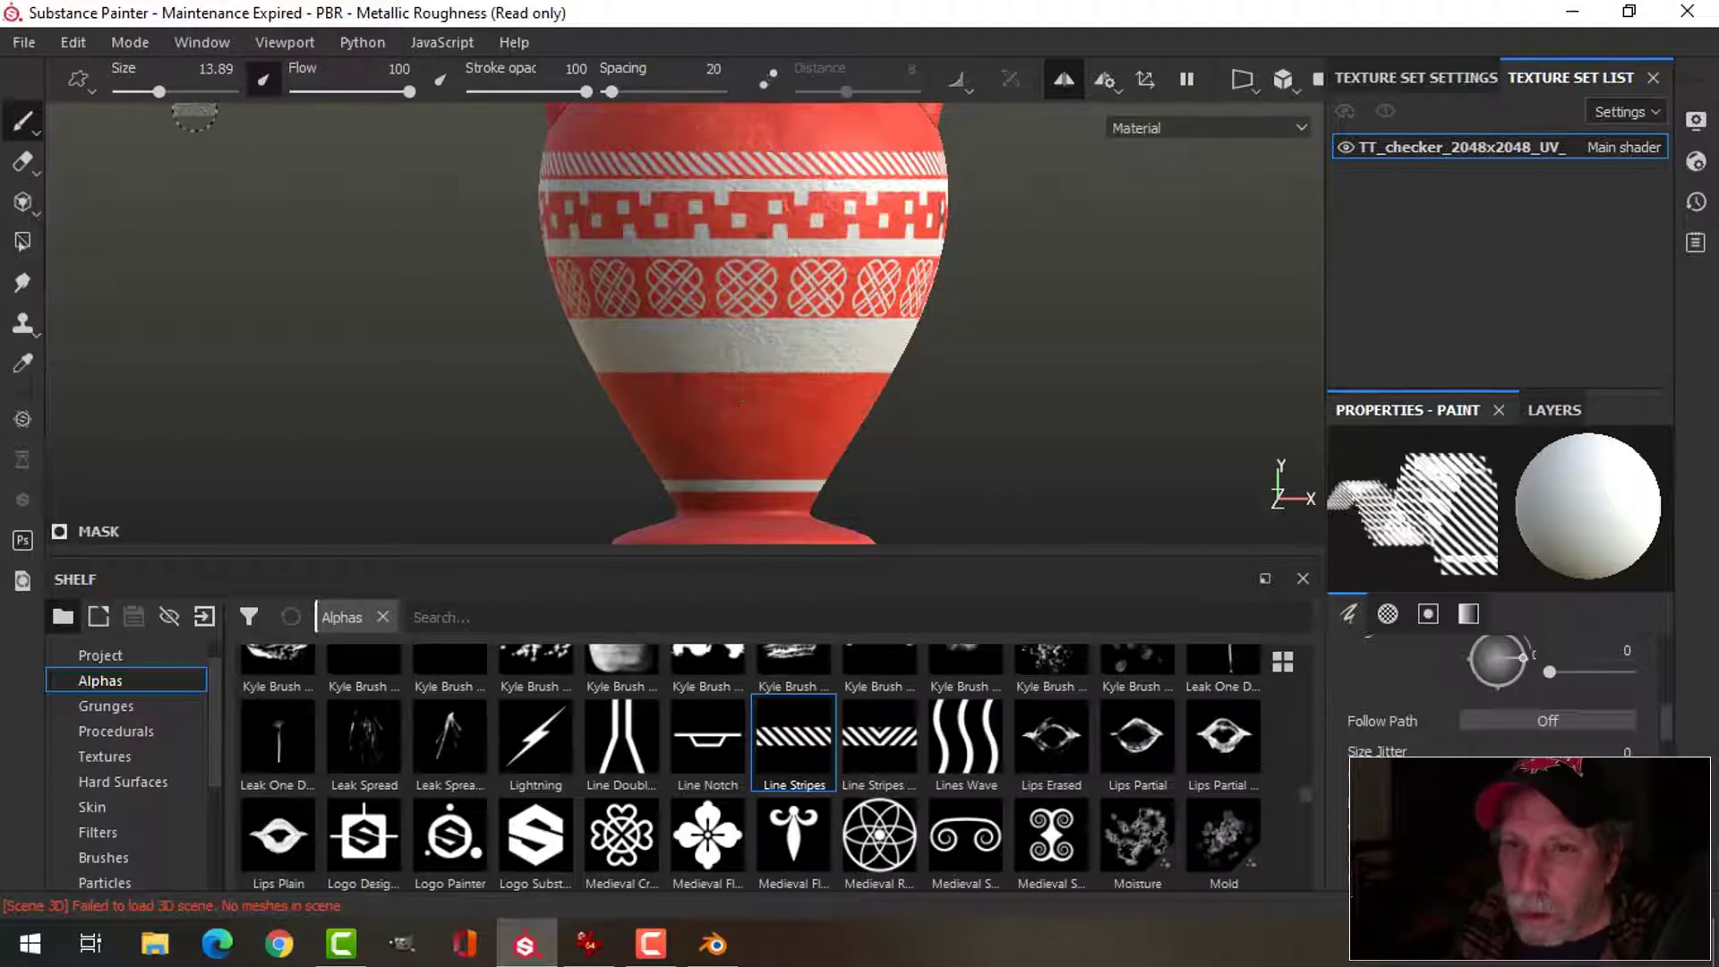
drag(160, 92, 171, 92)
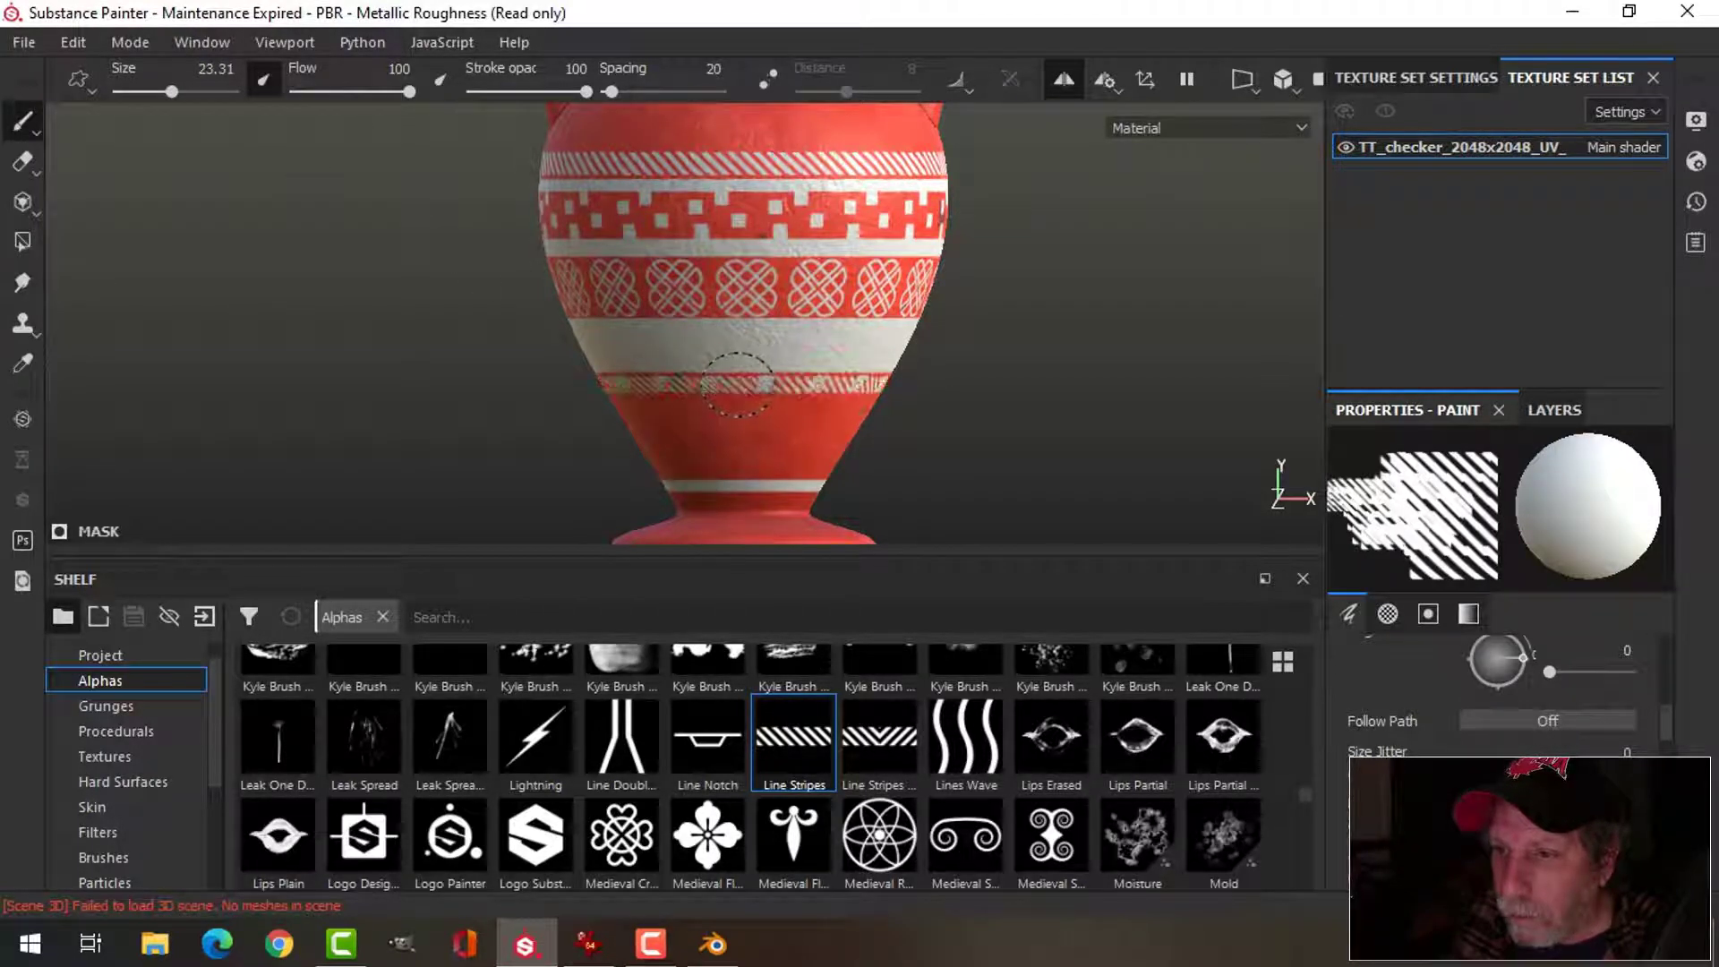
drag(171, 92, 169, 93)
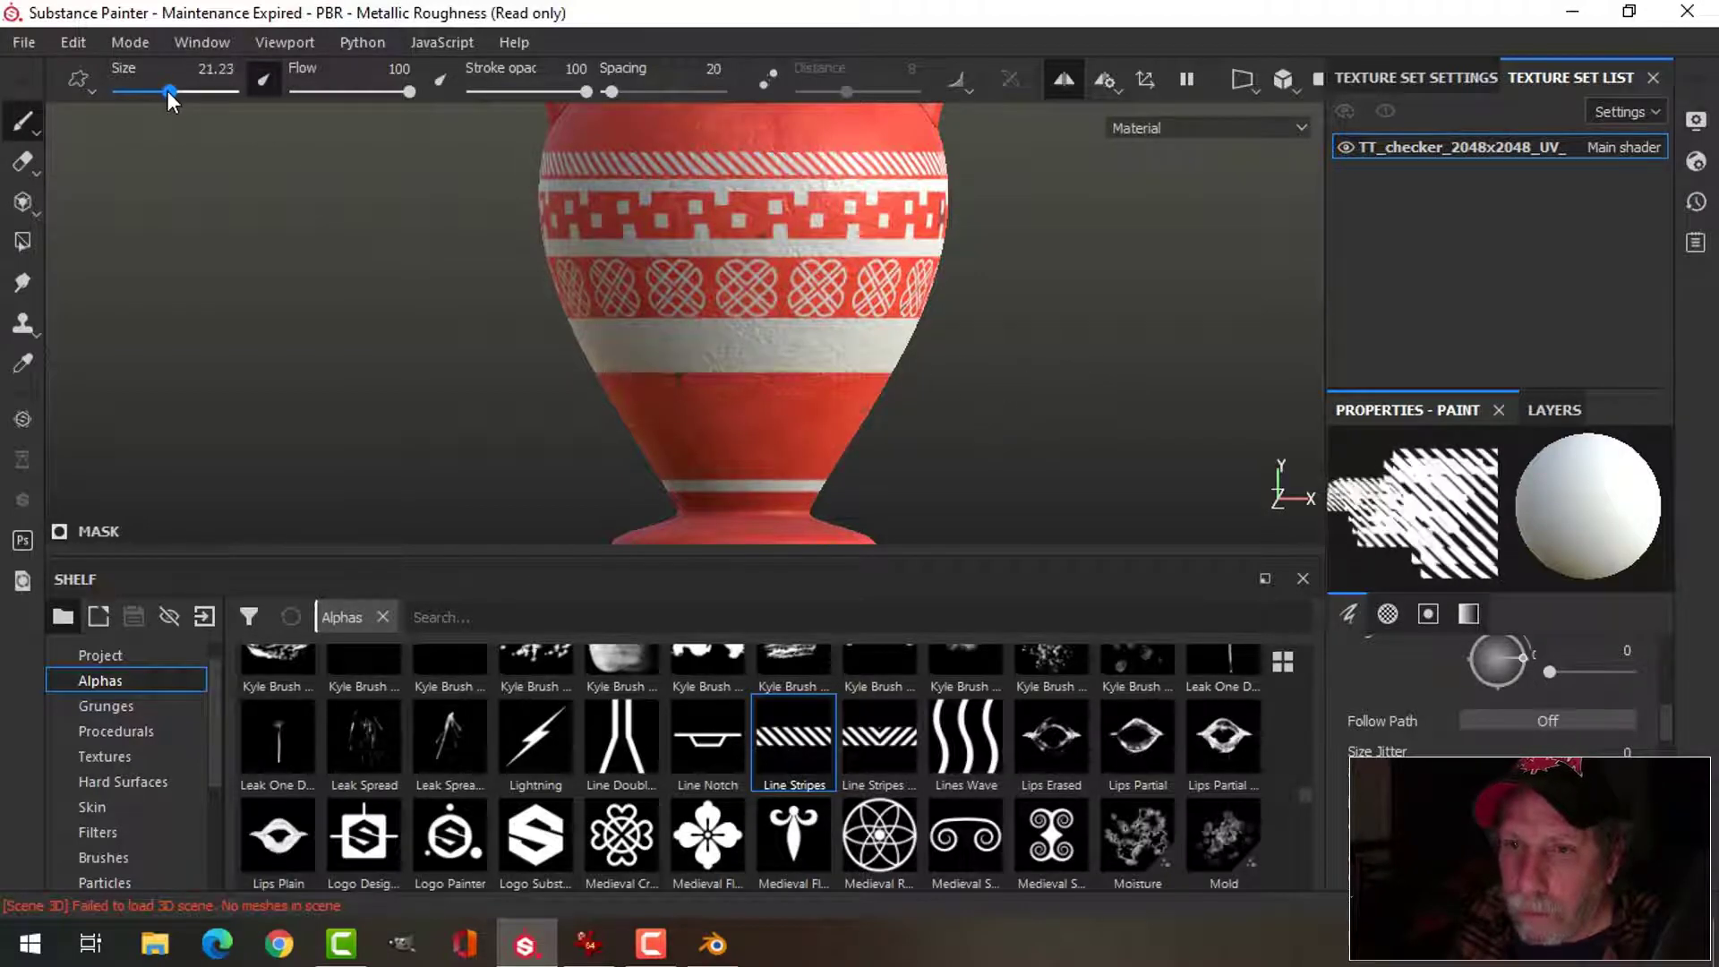
shift+click(740, 385)
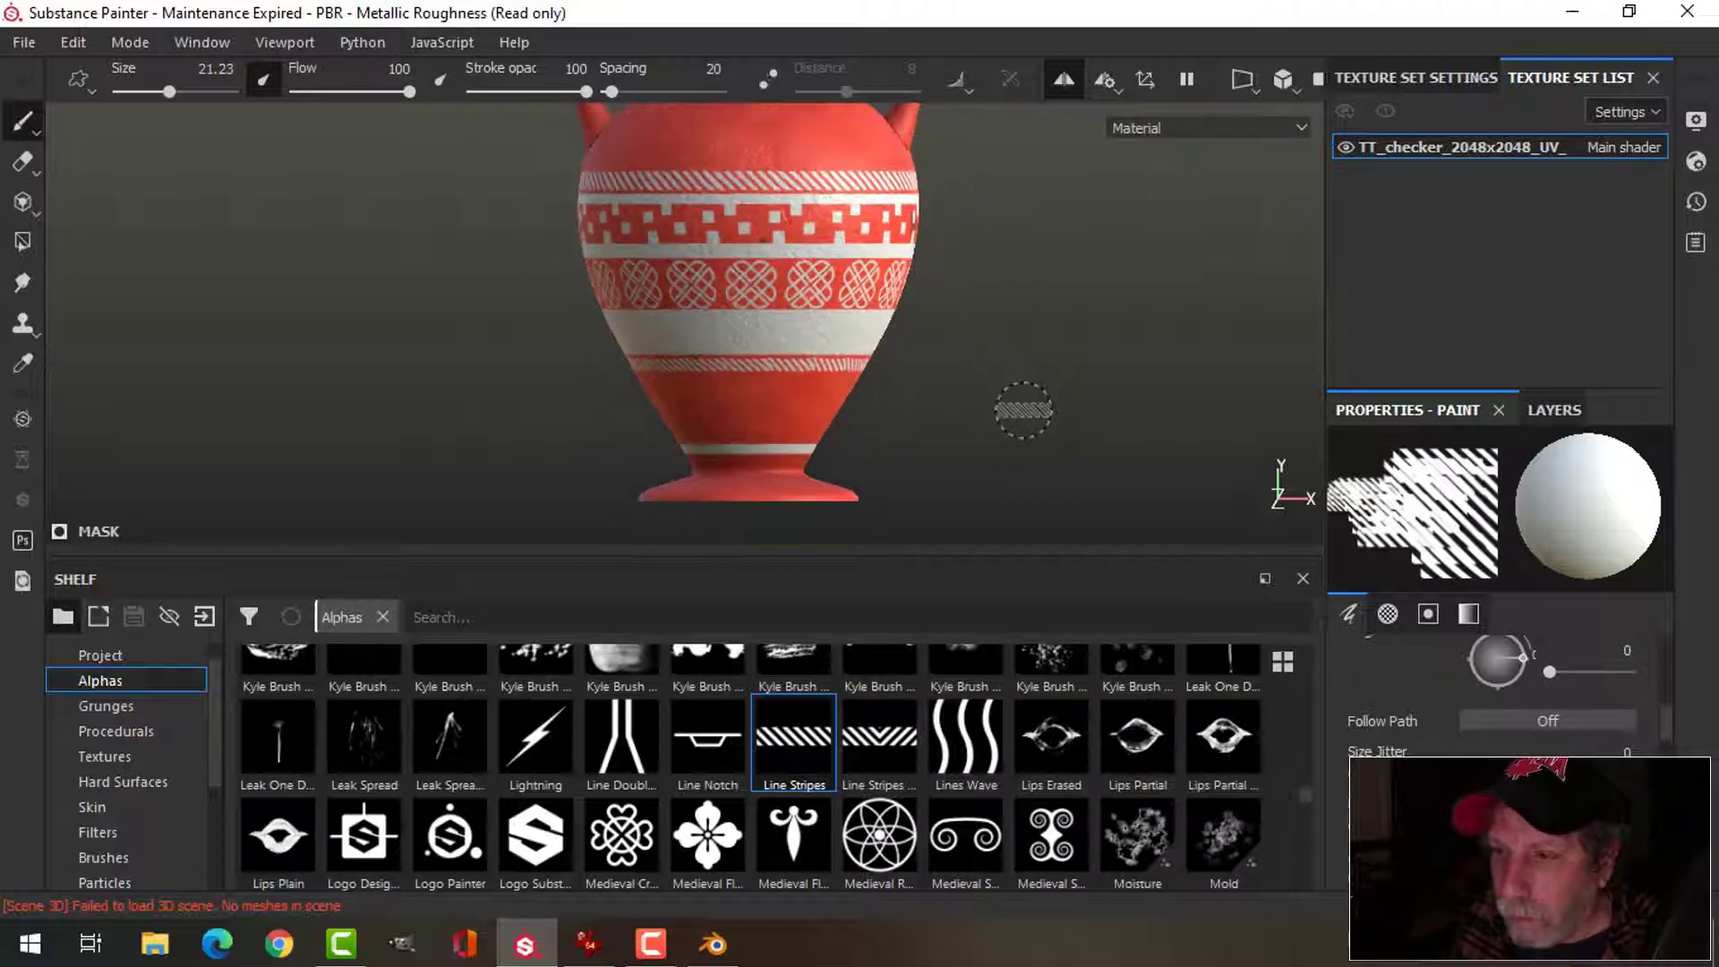
scroll(1020, 411, up, 2)
alt+middle_drag(1017, 407, 1016, 383)
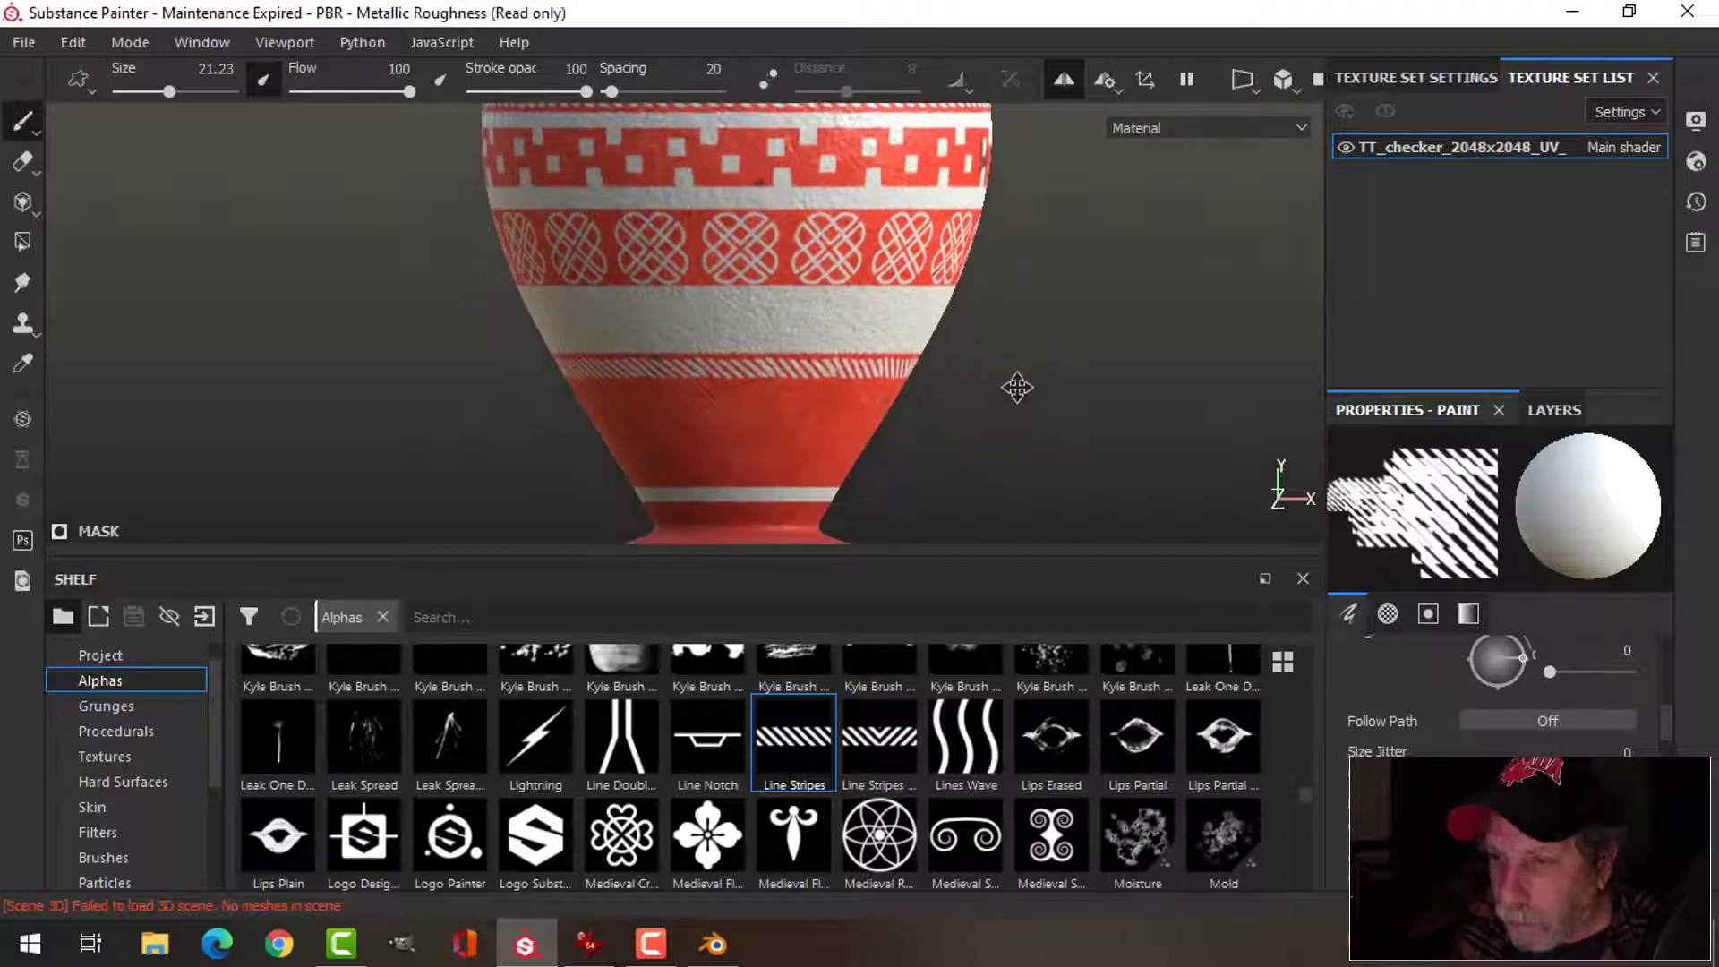
scroll(1010, 398, up, 1)
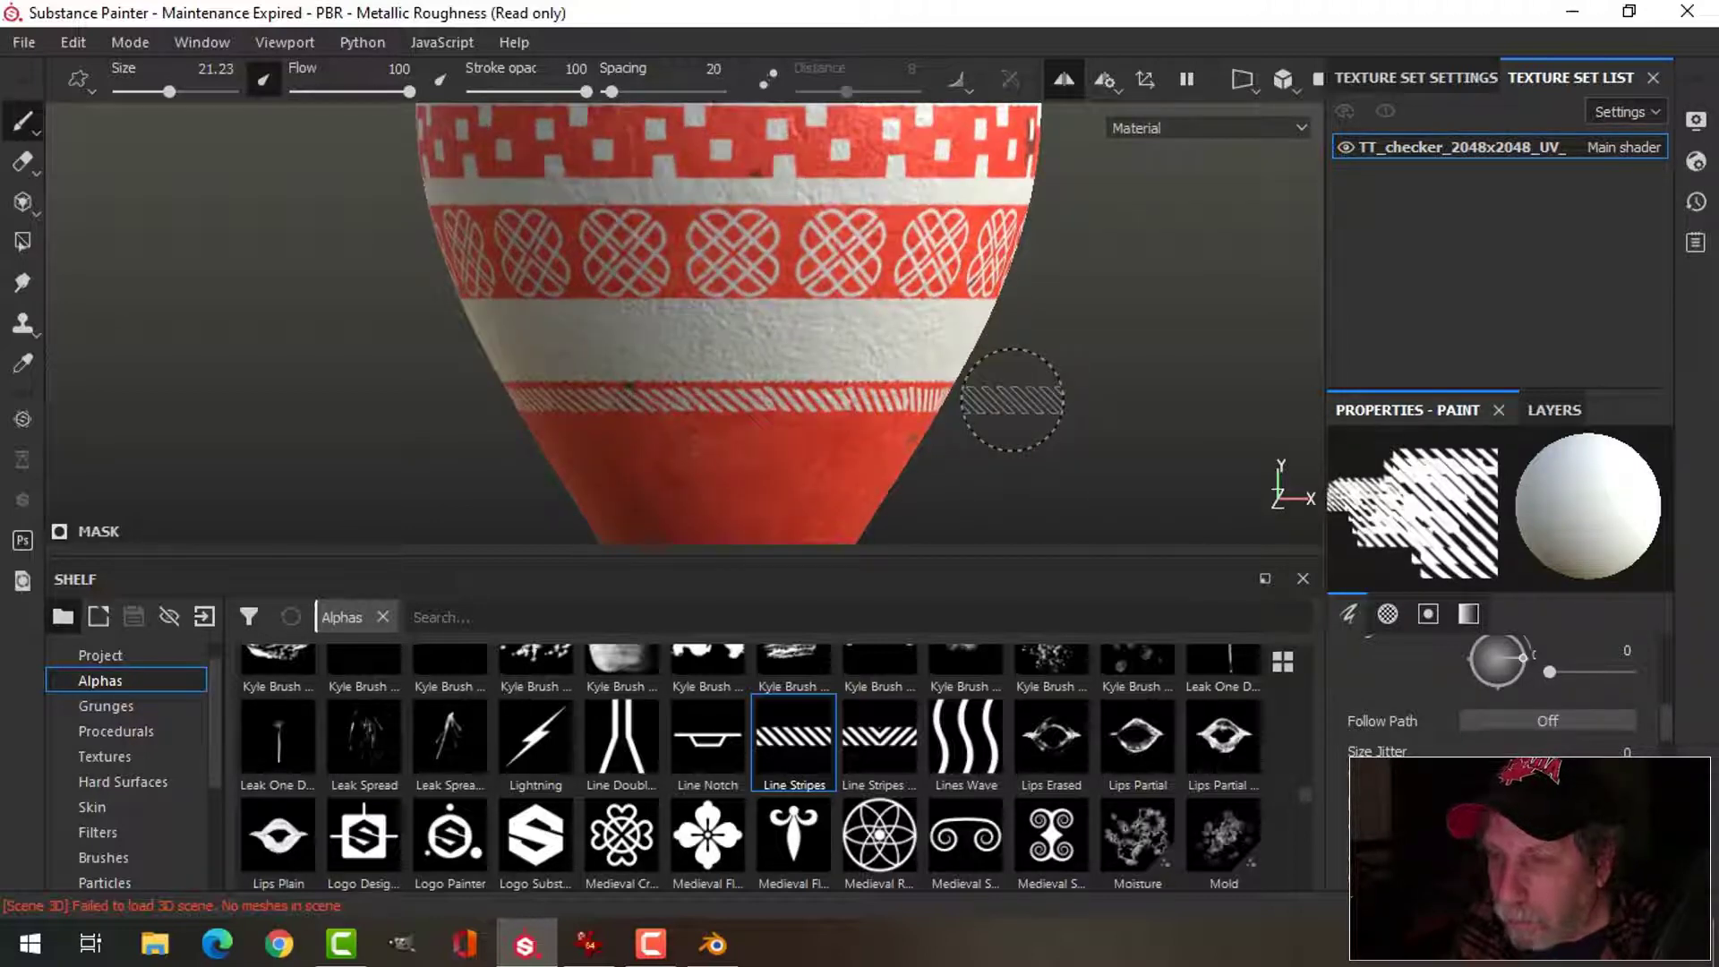
key(ctrl+z)
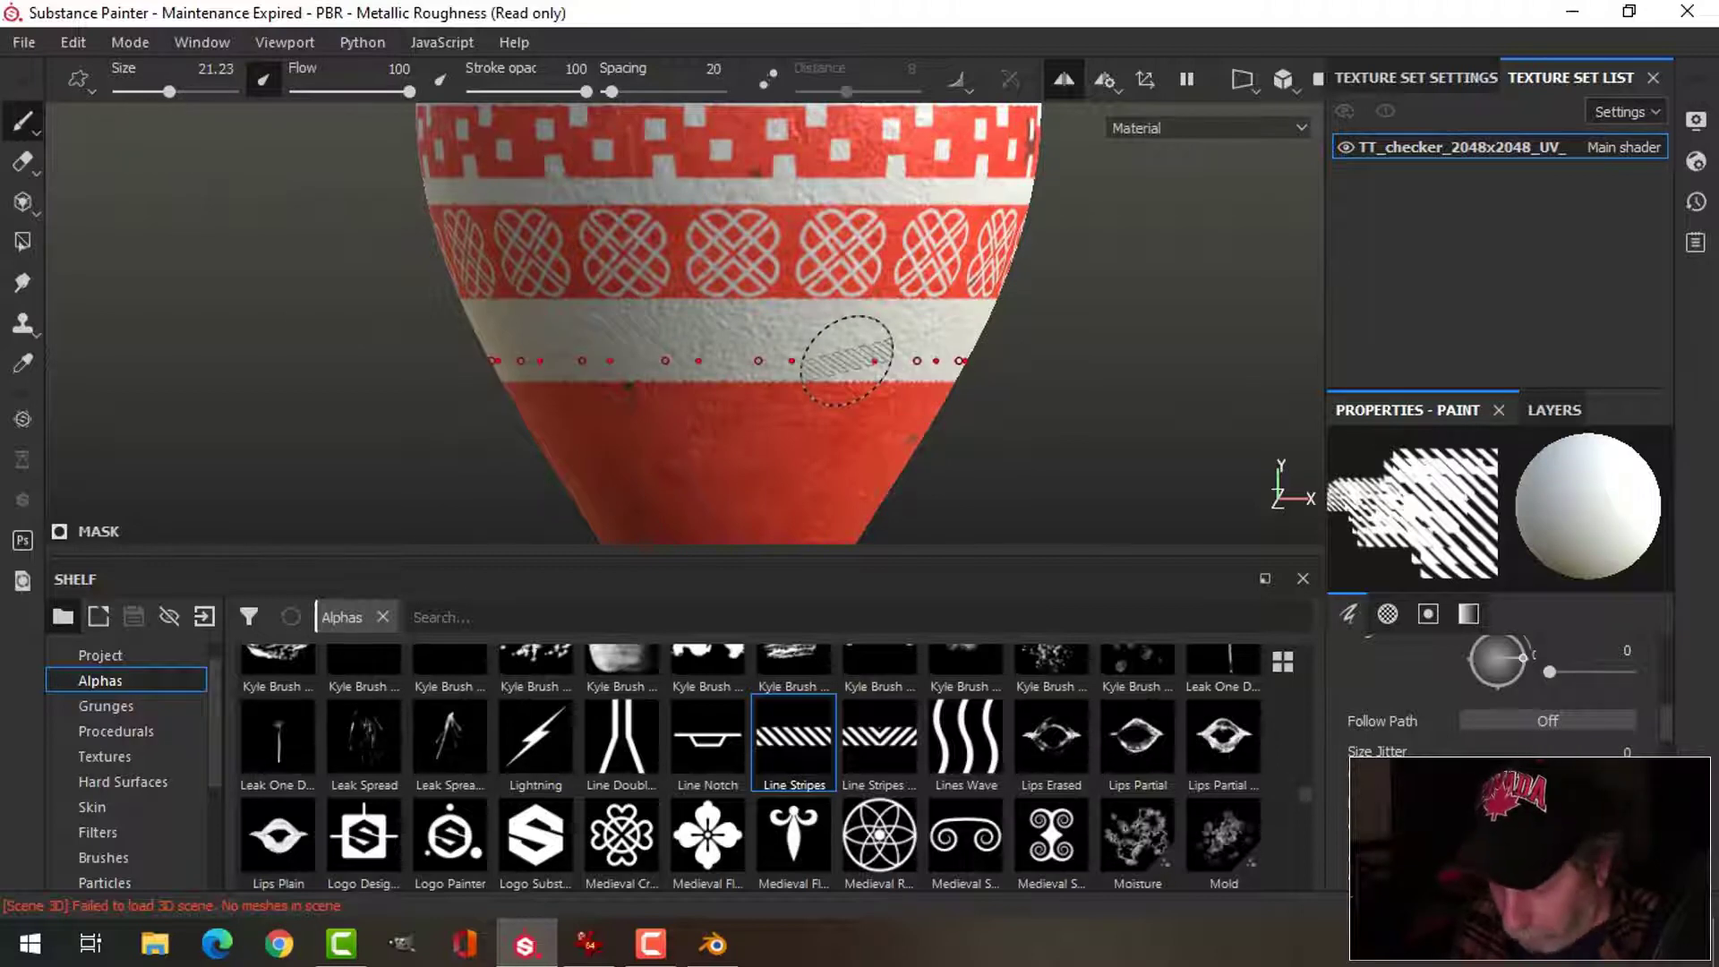
- Stamp the striped ring below the wide light band at brush size 17.71, after undoing an overlapping attempt at 19.43
ctrl+right_drag(846, 361, 823, 361)
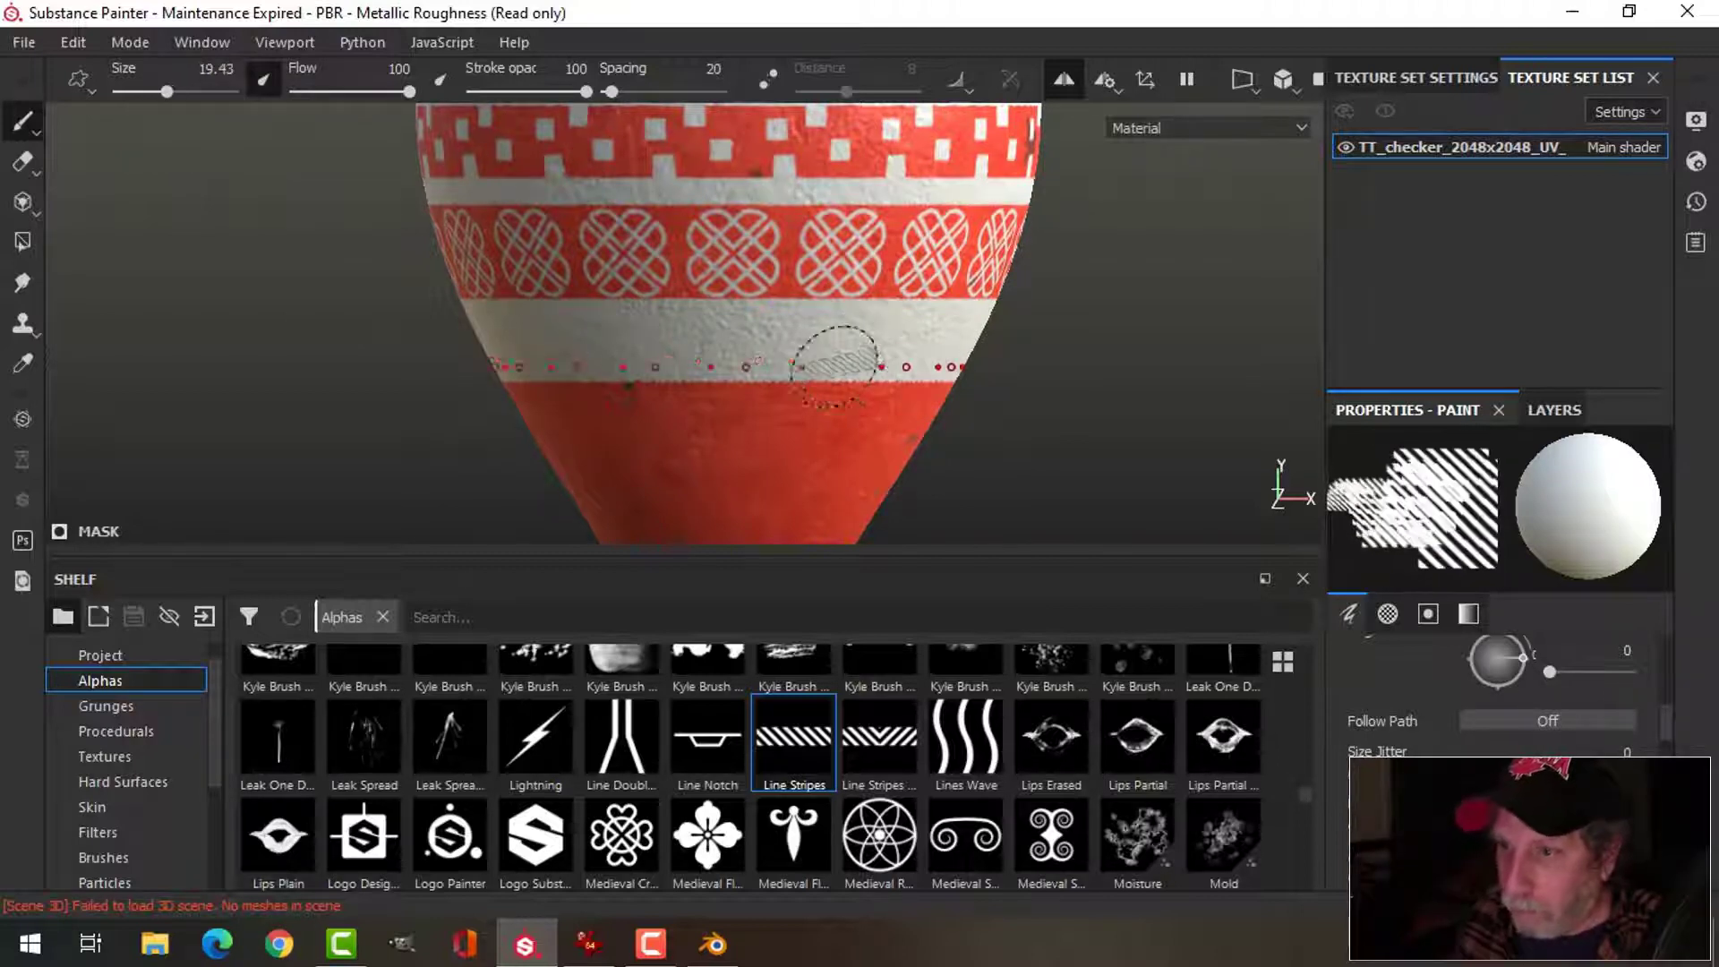
shift+click(715, 398)
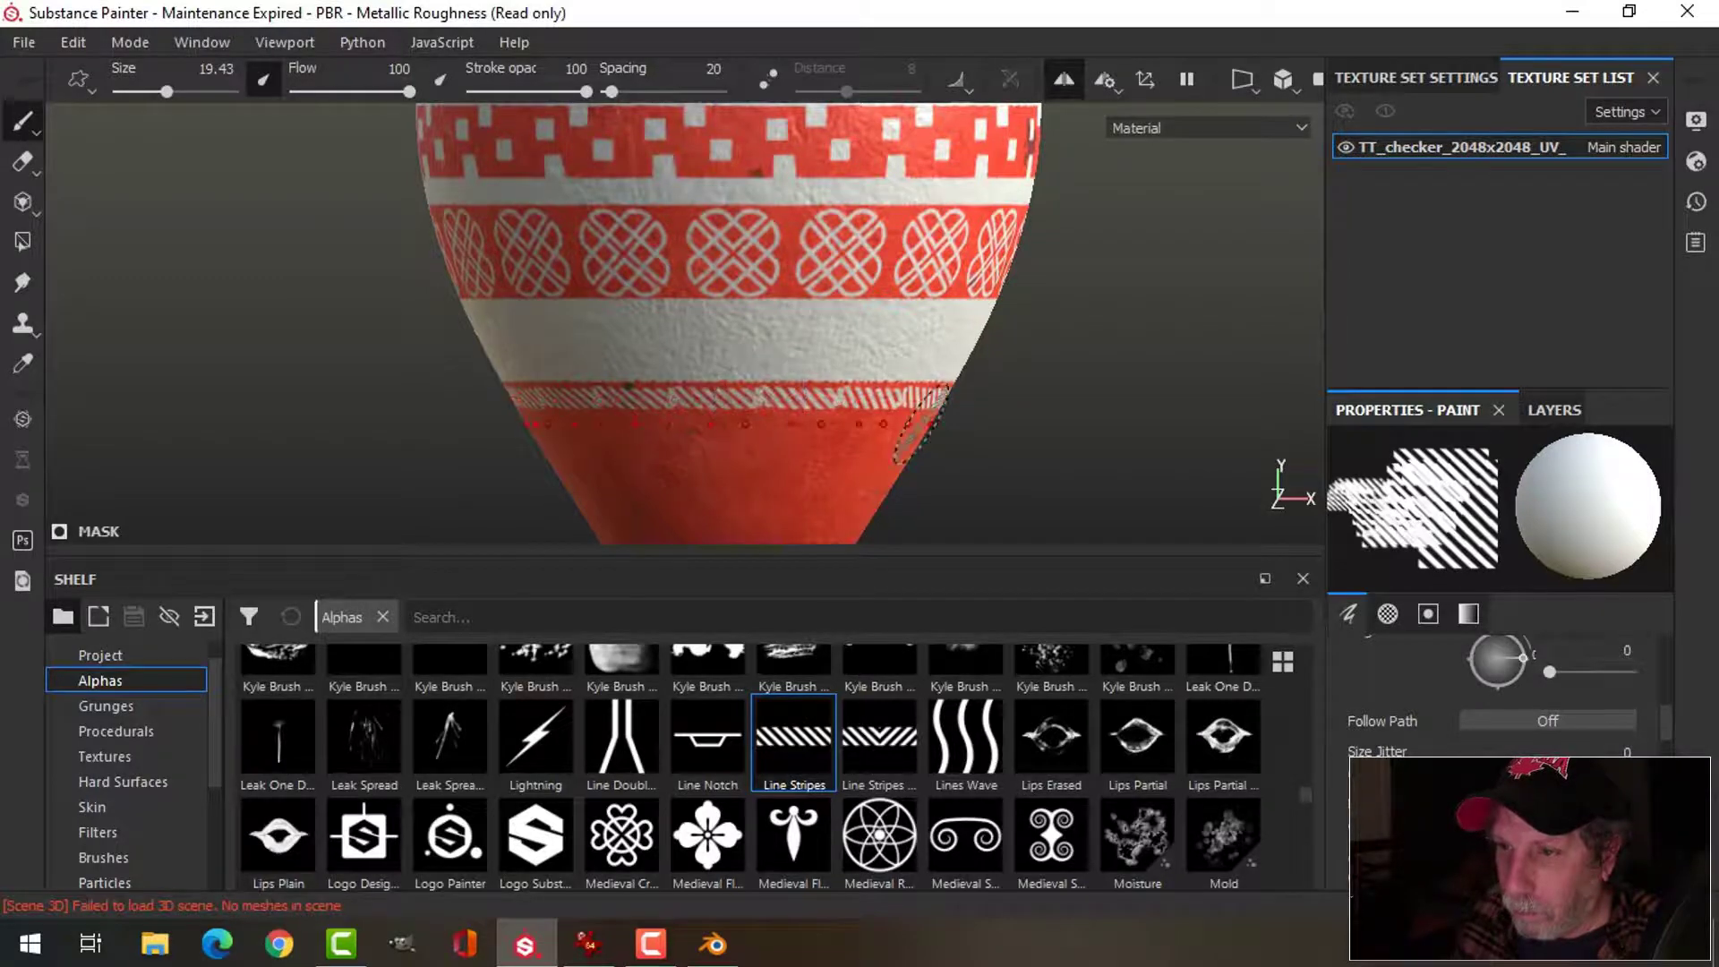
key(ctrl+z)
key(bracketleft)
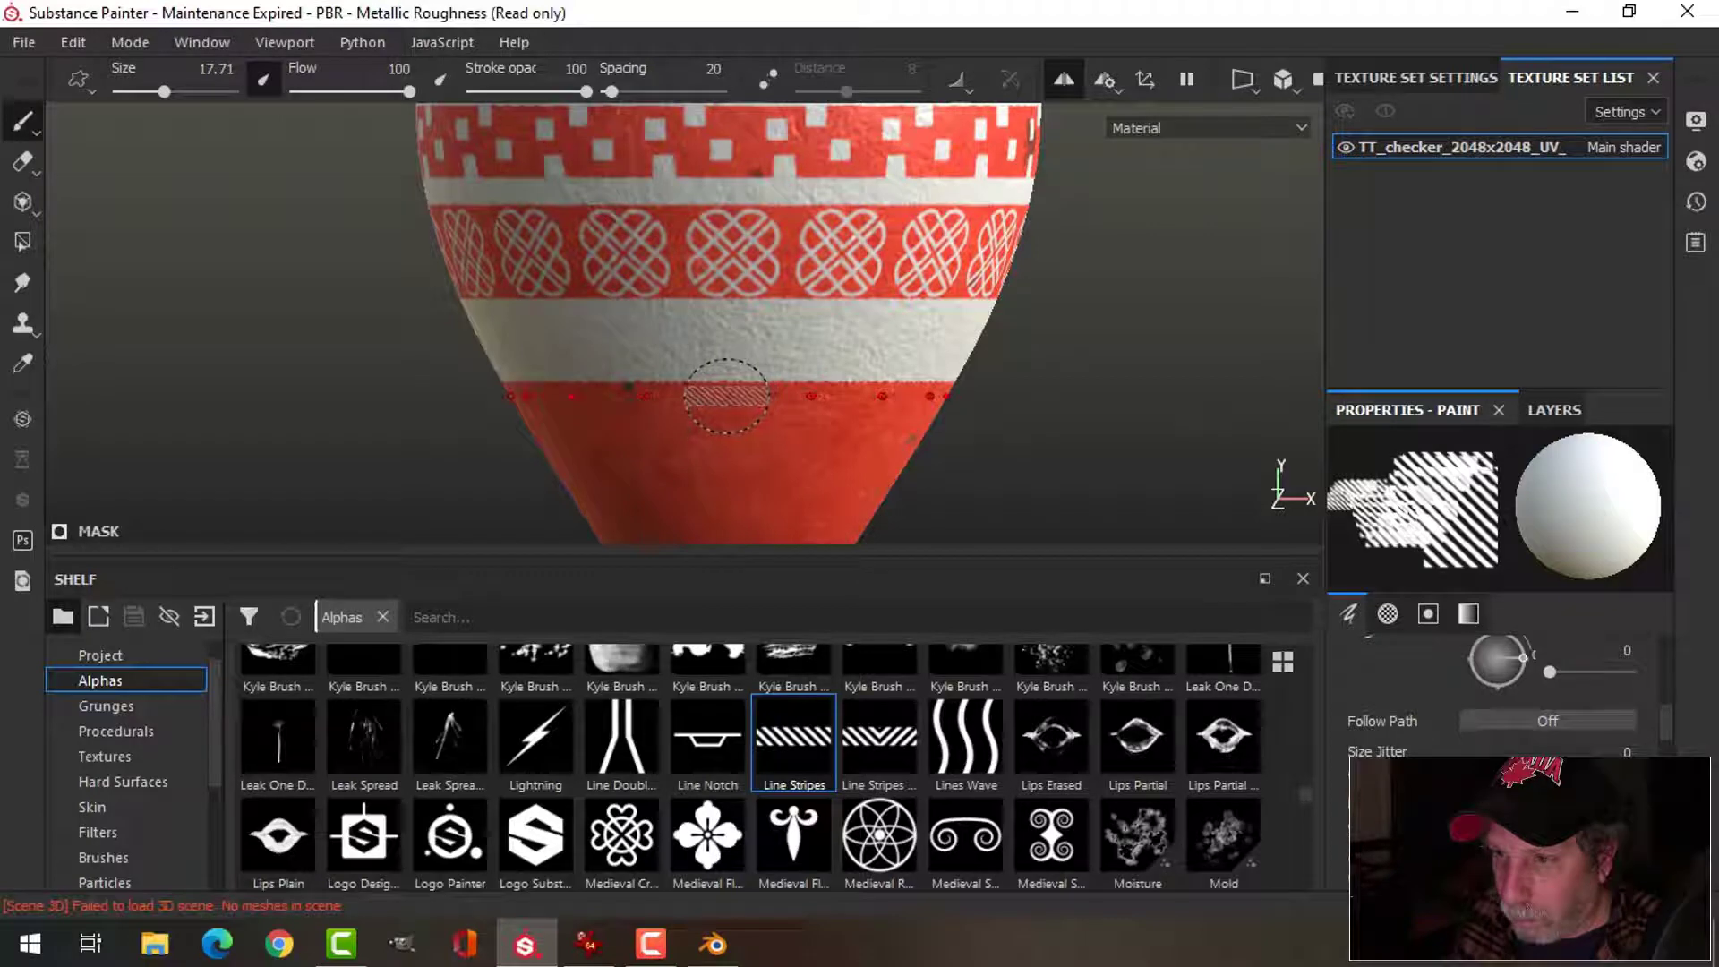
key(ctrl+y)
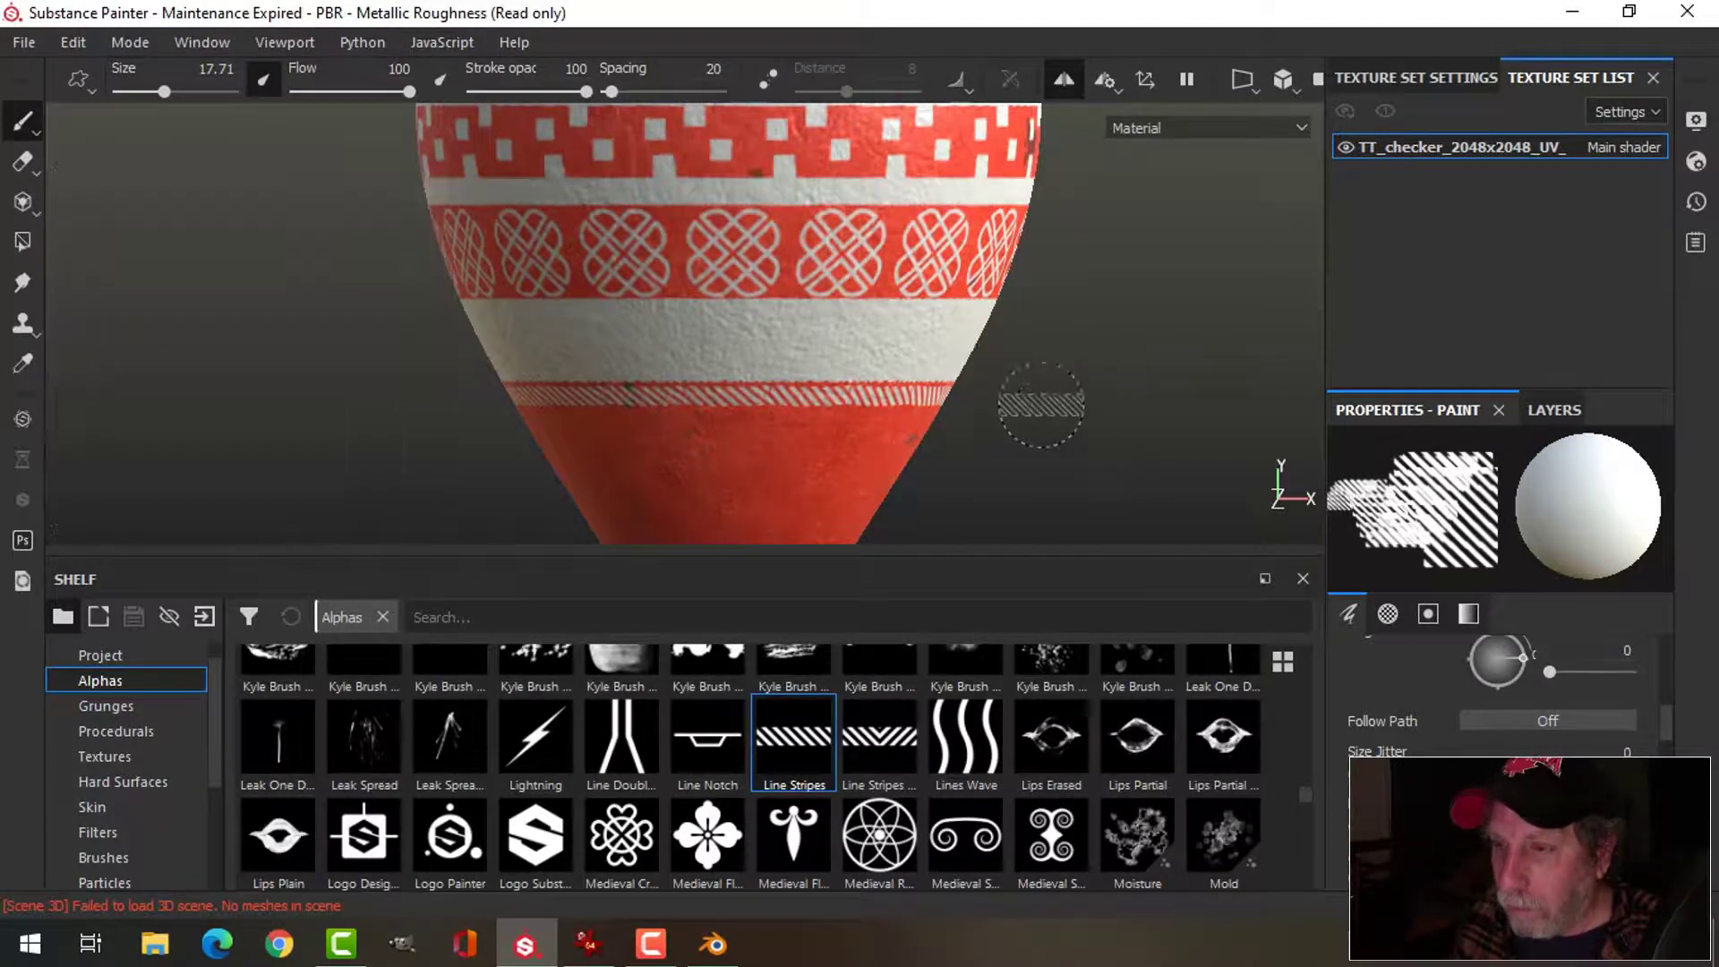
alt+drag(1070, 424, 915, 383)
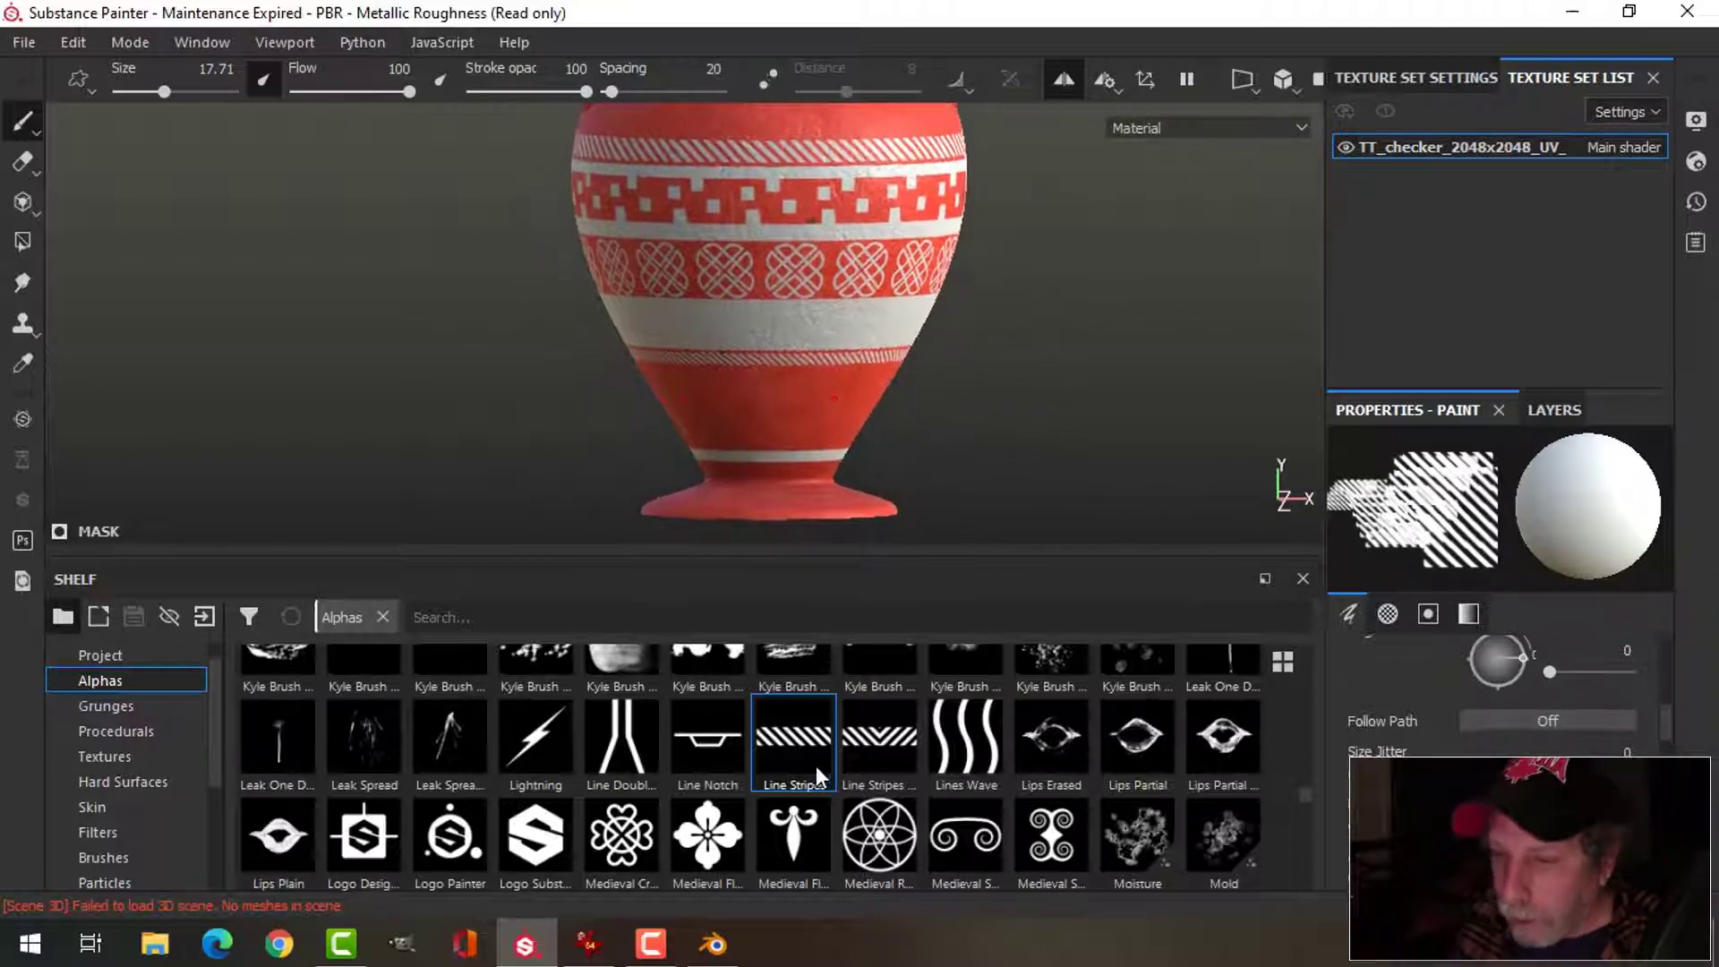
- Stamp a single wavy line around the vase below the lower striped ring using the Lines Wave alpha with Number 1, angle 90 and size 16.46
click(966, 743)
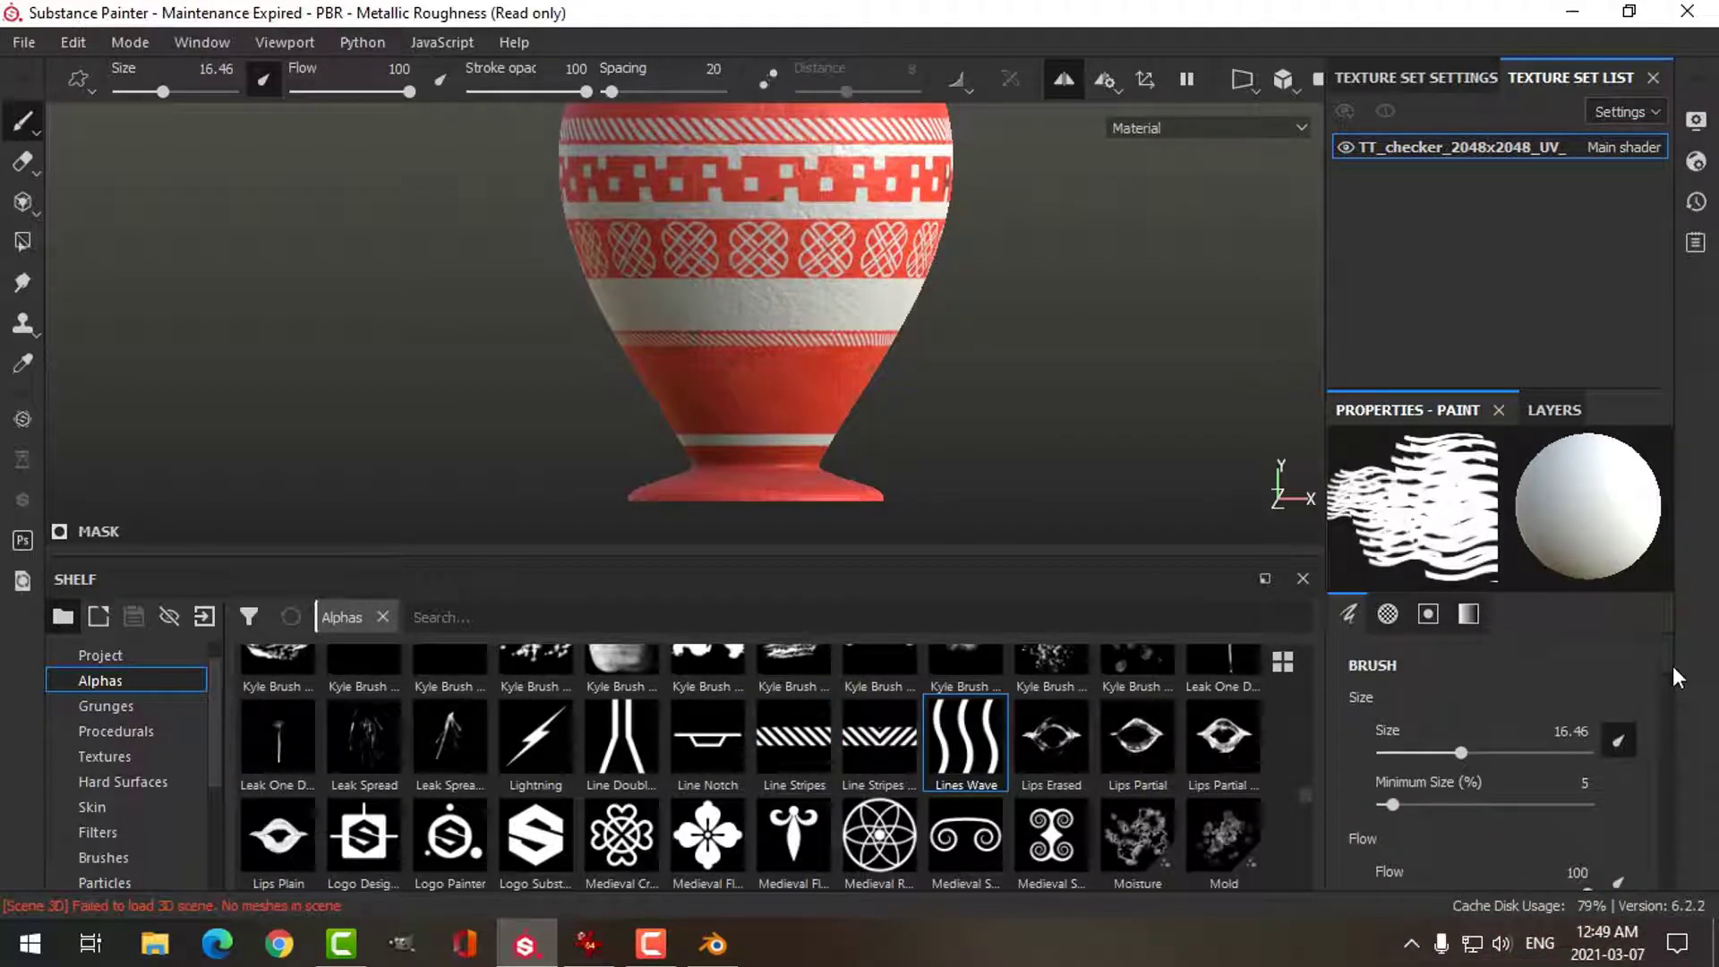
scroll(1671, 682, down, 4)
scroll(1671, 716, down, 5)
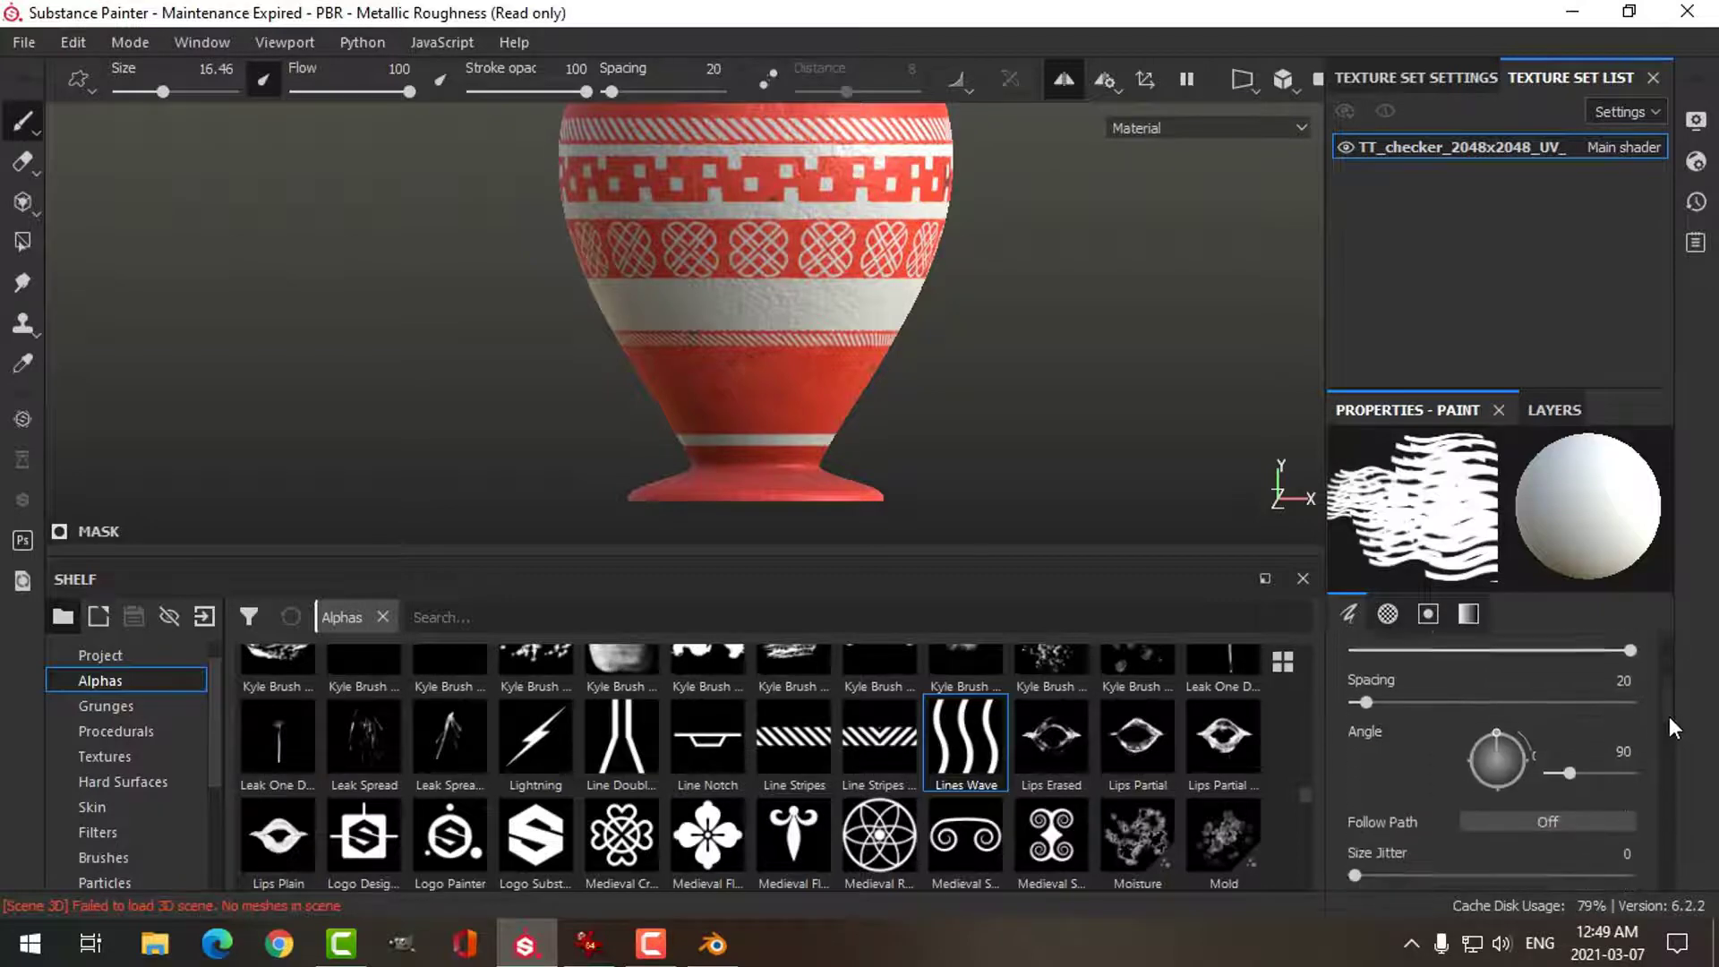
drag(1669, 760, 1670, 802)
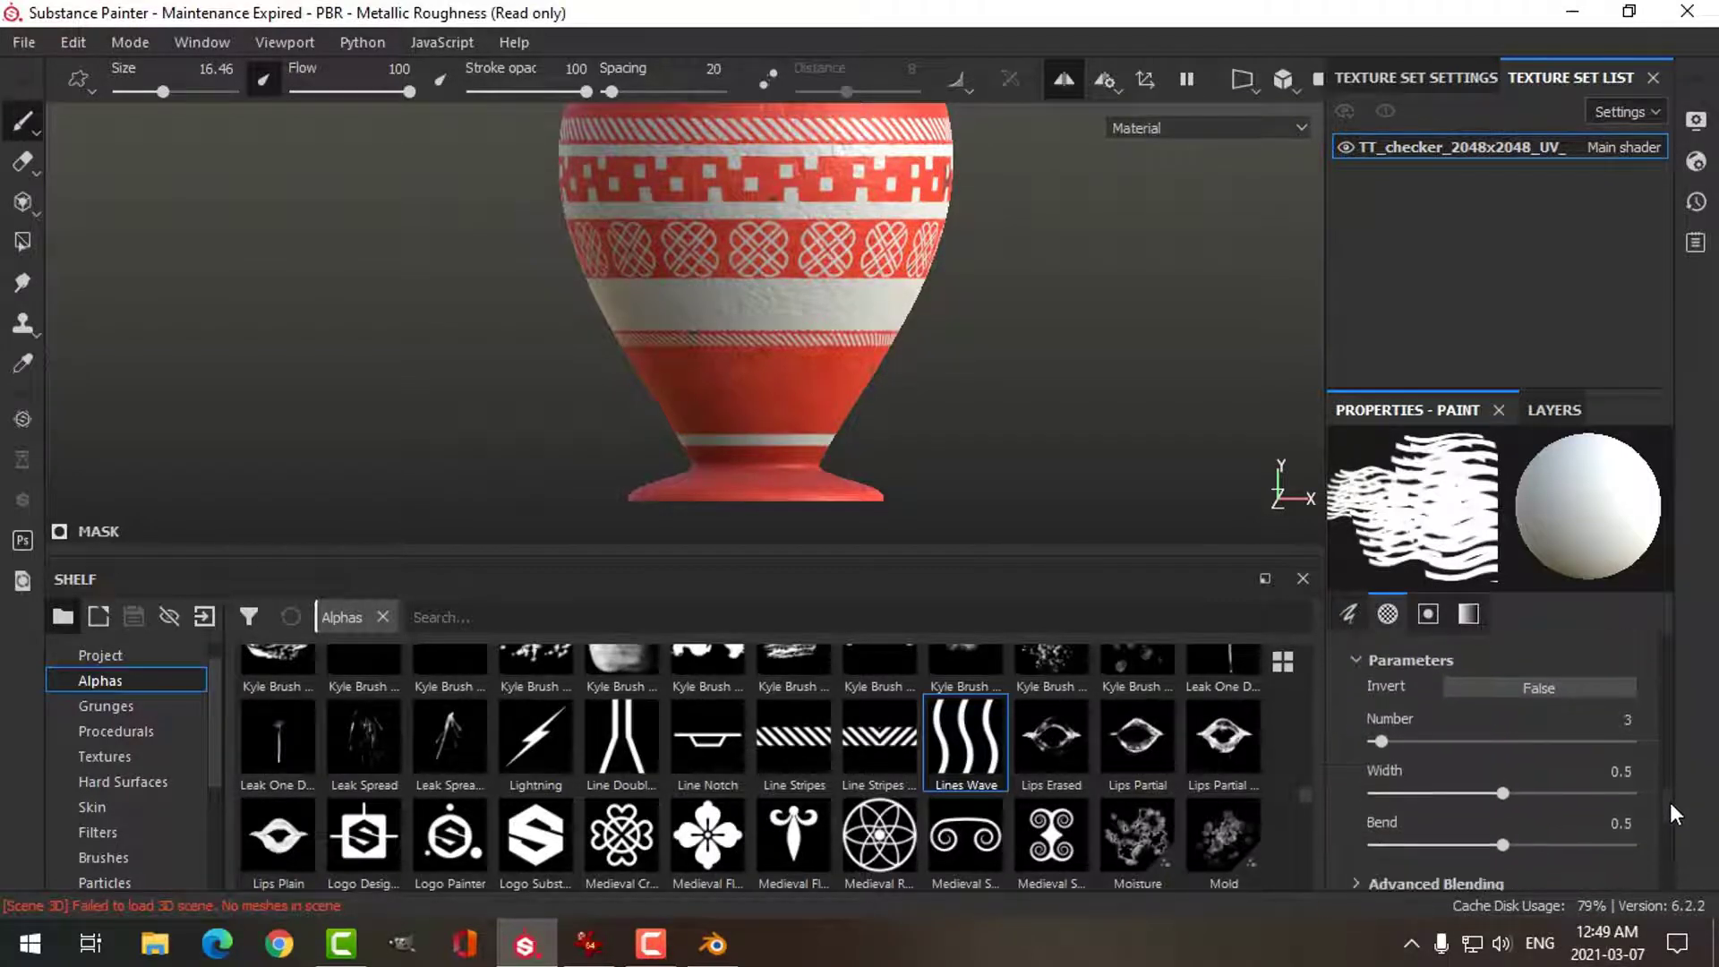
drag(1375, 744, 1371, 740)
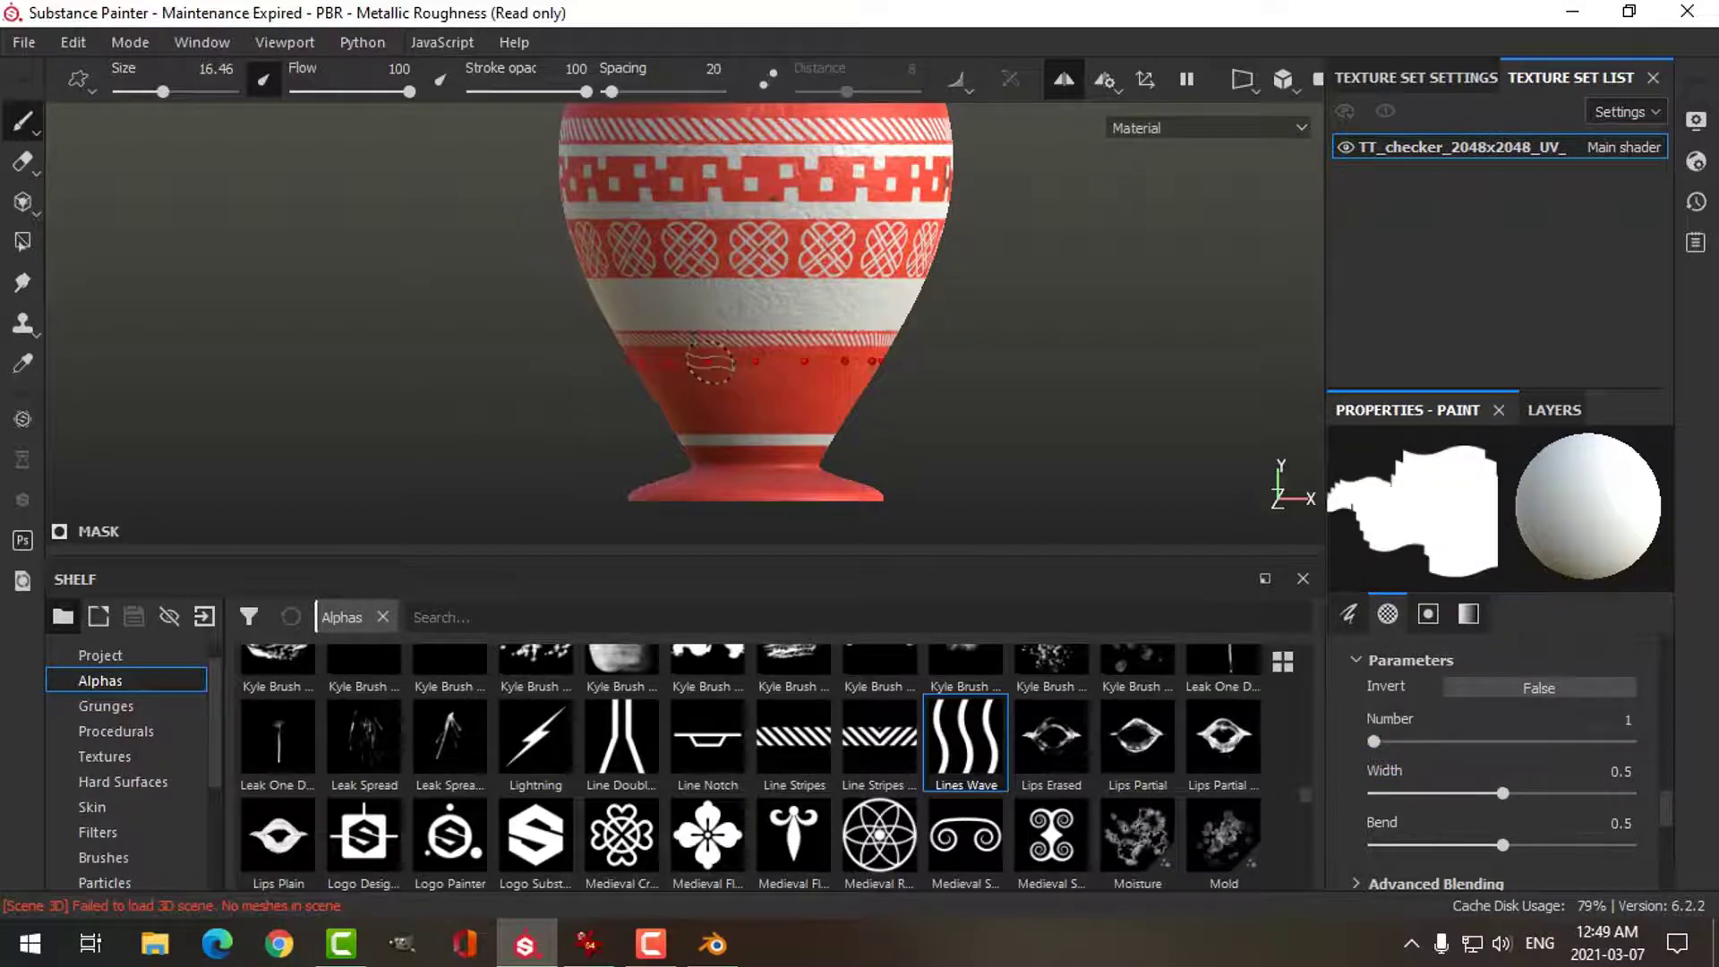
shift+click(743, 363)
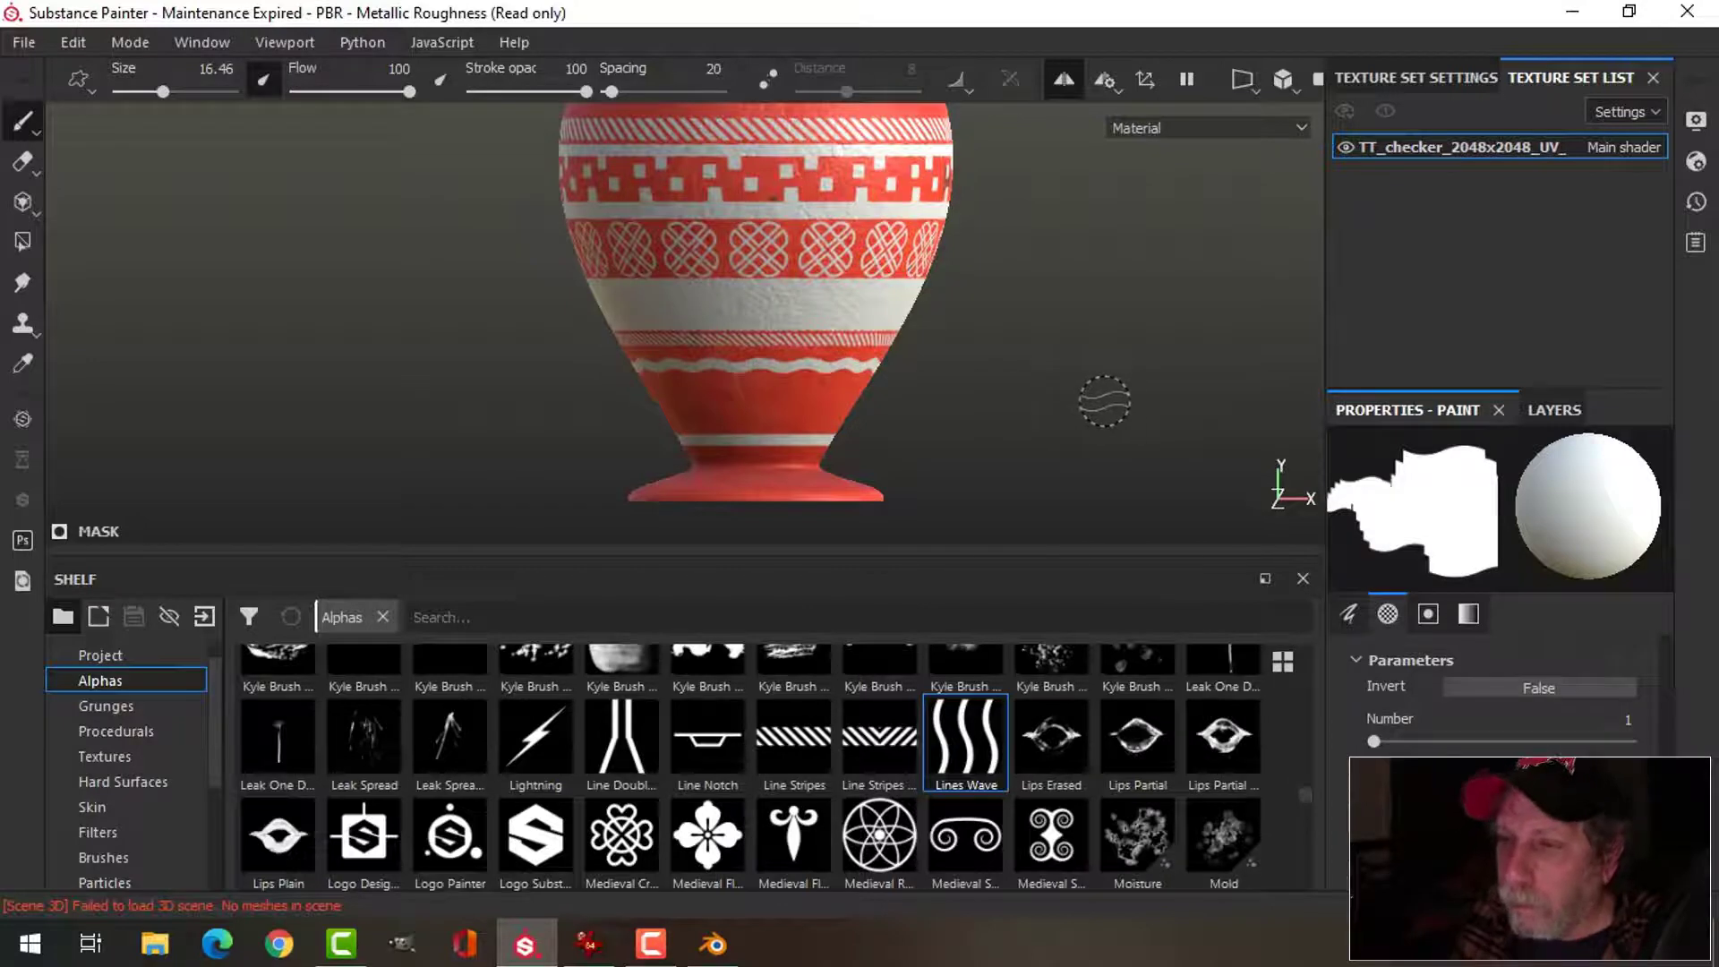
- Try a second wavy ring below the first and another above the upper striped ring, undoing both
mouse_move(1039, 381)
alt+mouse_down()
mouse_move(1011, 413)
mouse_move(1009, 372)
alt+mouse_up()
shift+click(773, 390)
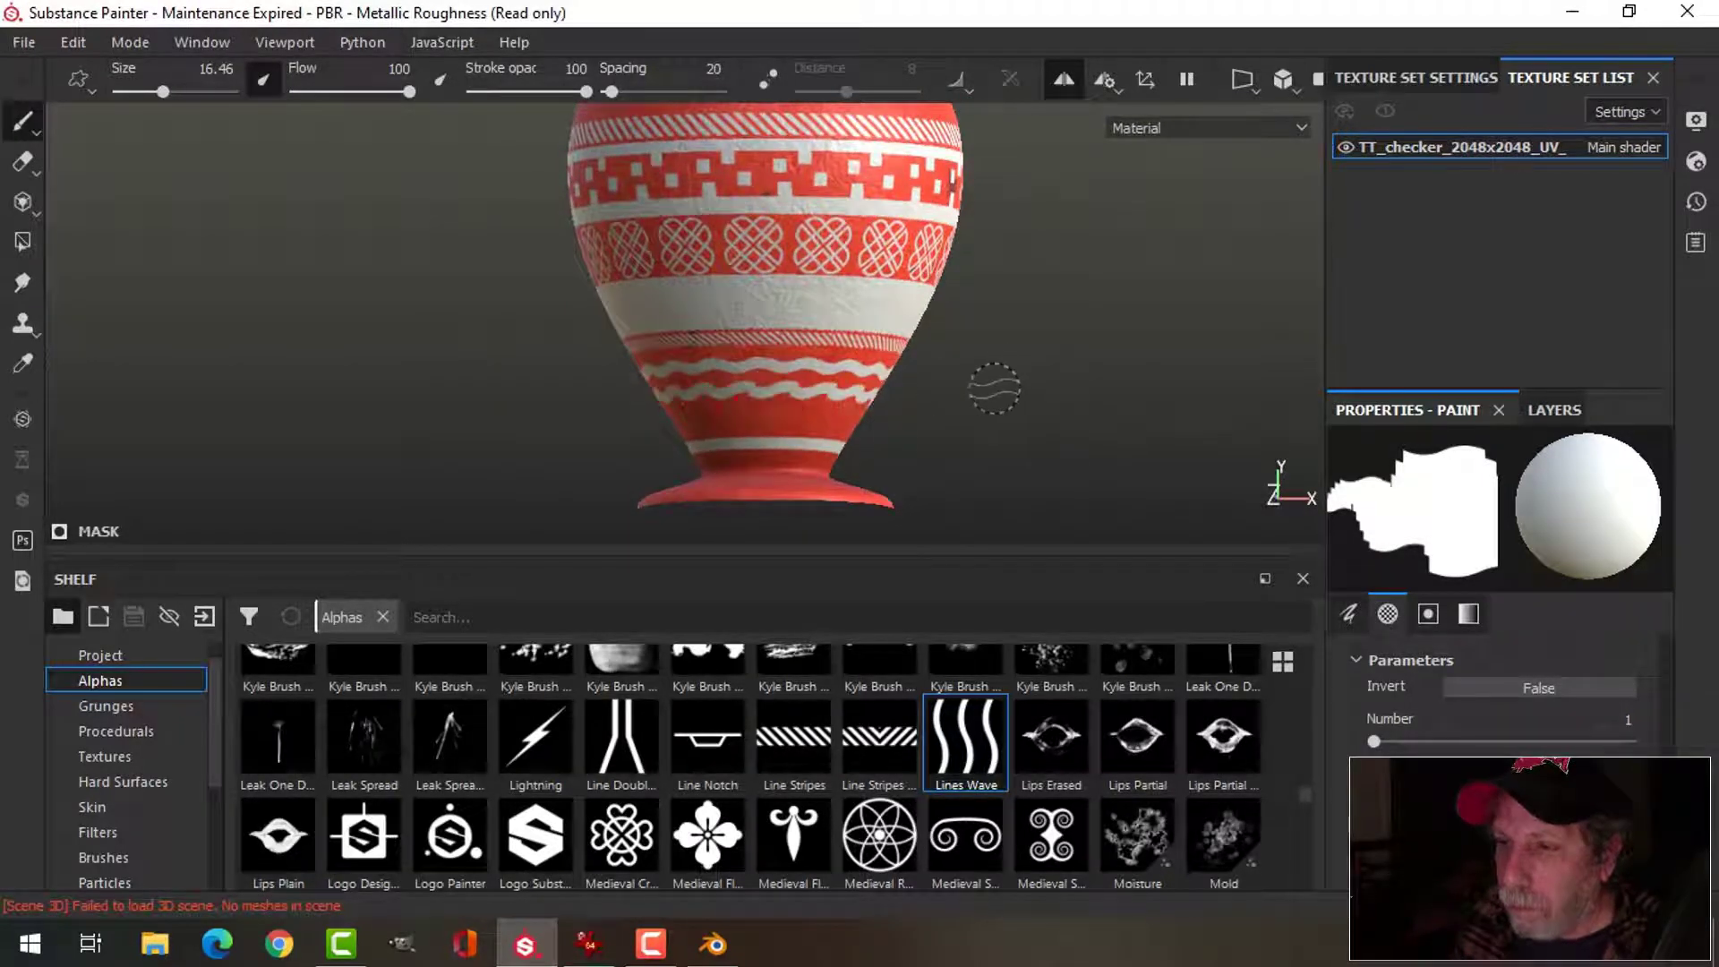
key(ctrl+z)
alt+drag(955, 372, 988, 398)
alt+middle_drag(988, 399, 1025, 526)
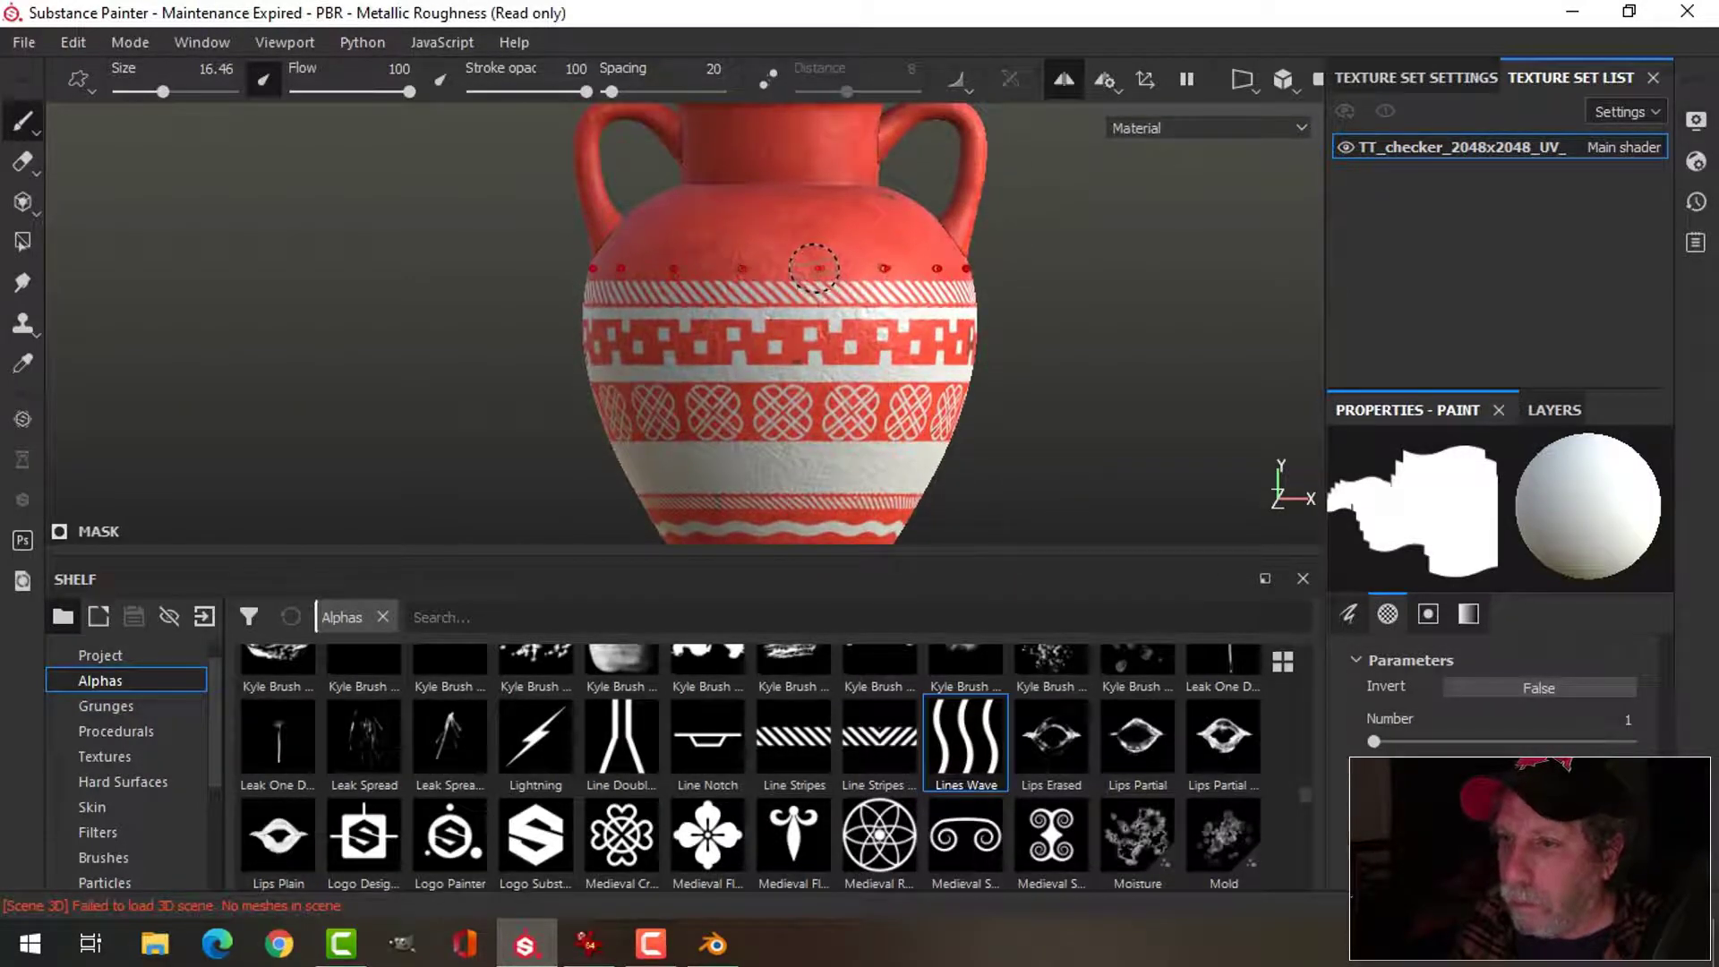
shift+click(814, 268)
key(ctrl+z)
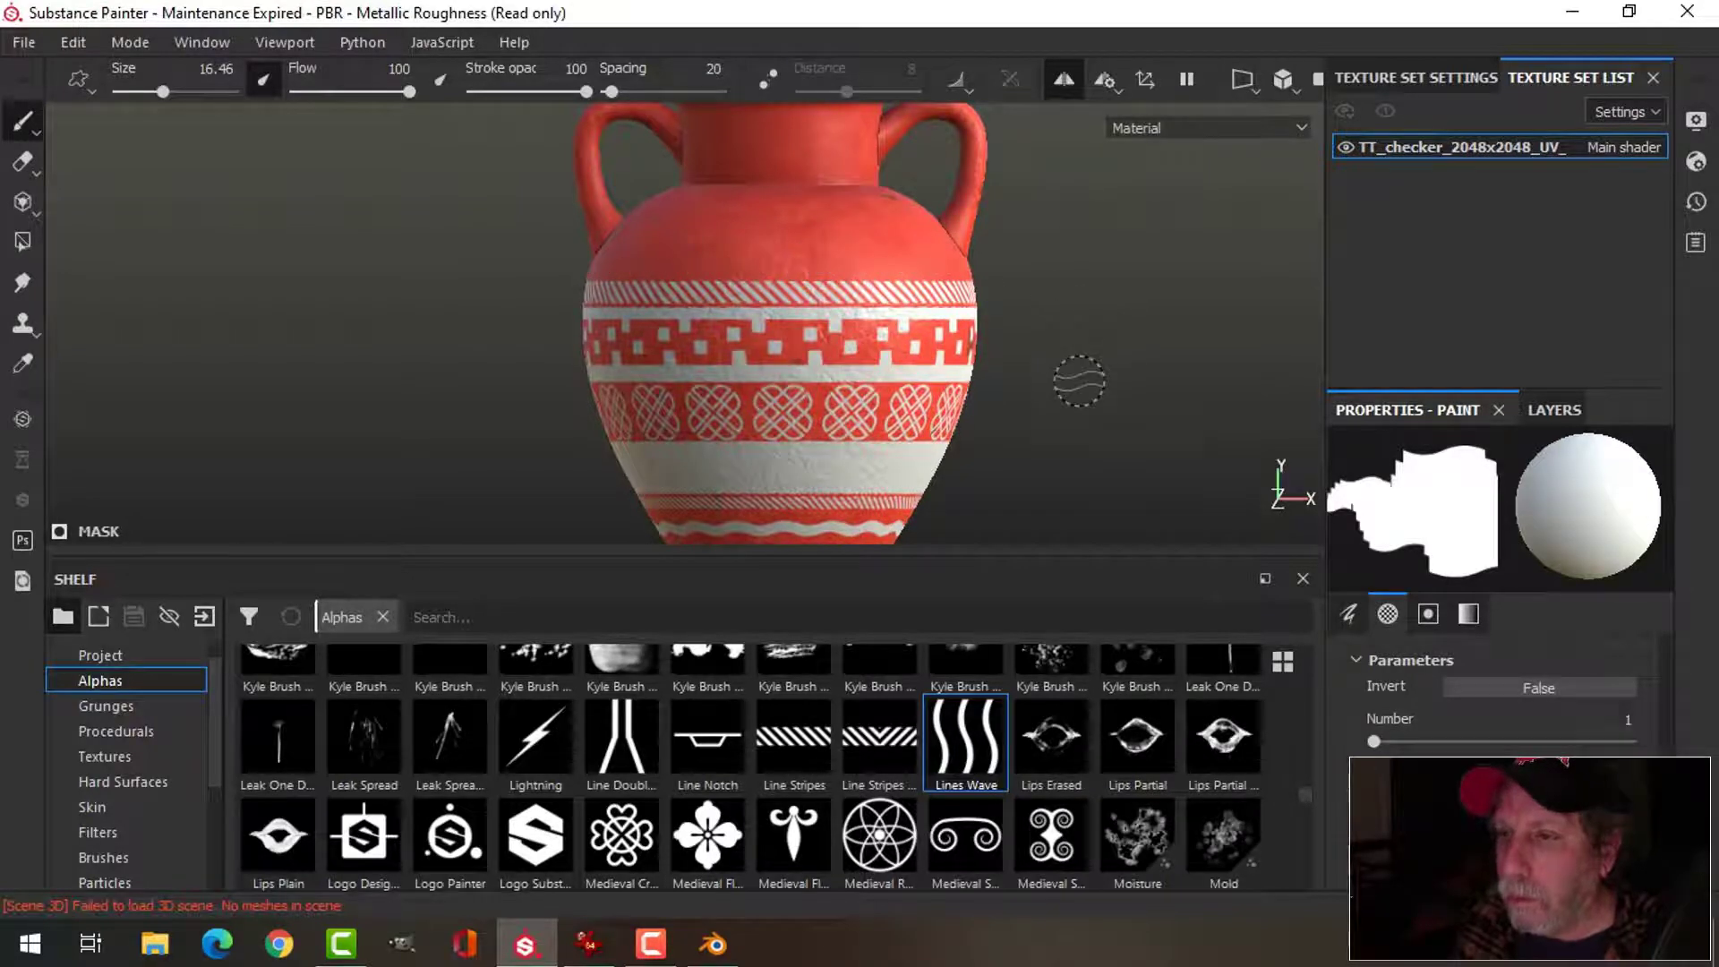
- Paint a solid light band around the lower body below the wavy line using the Square Rectangle alpha at brush size 10.1
mouse_move(1076, 374)
alt+mouse_down()
mouse_move(1044, 276)
mouse_move(1022, 352)
mouse_move(1017, 287)
mouse_move(1013, 413)
mouse_move(991, 326)
mouse_move(982, 421)
mouse_move(967, 373)
mouse_move(944, 426)
alt+mouse_up()
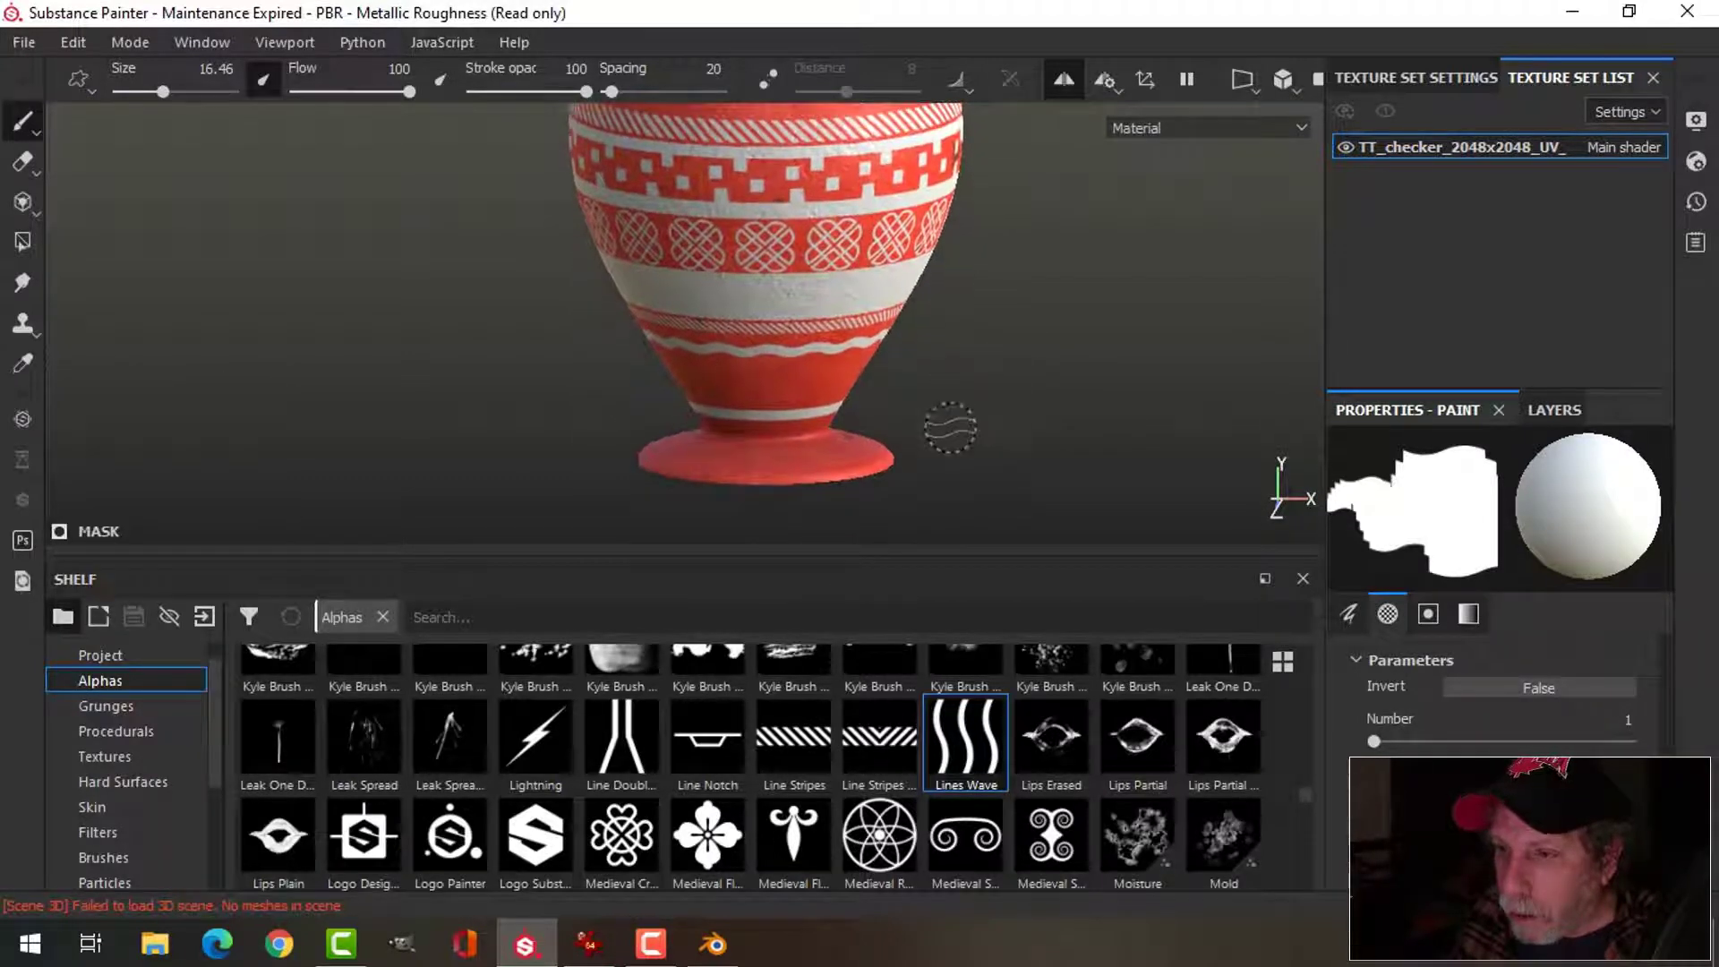
alt+drag(942, 489, 956, 452)
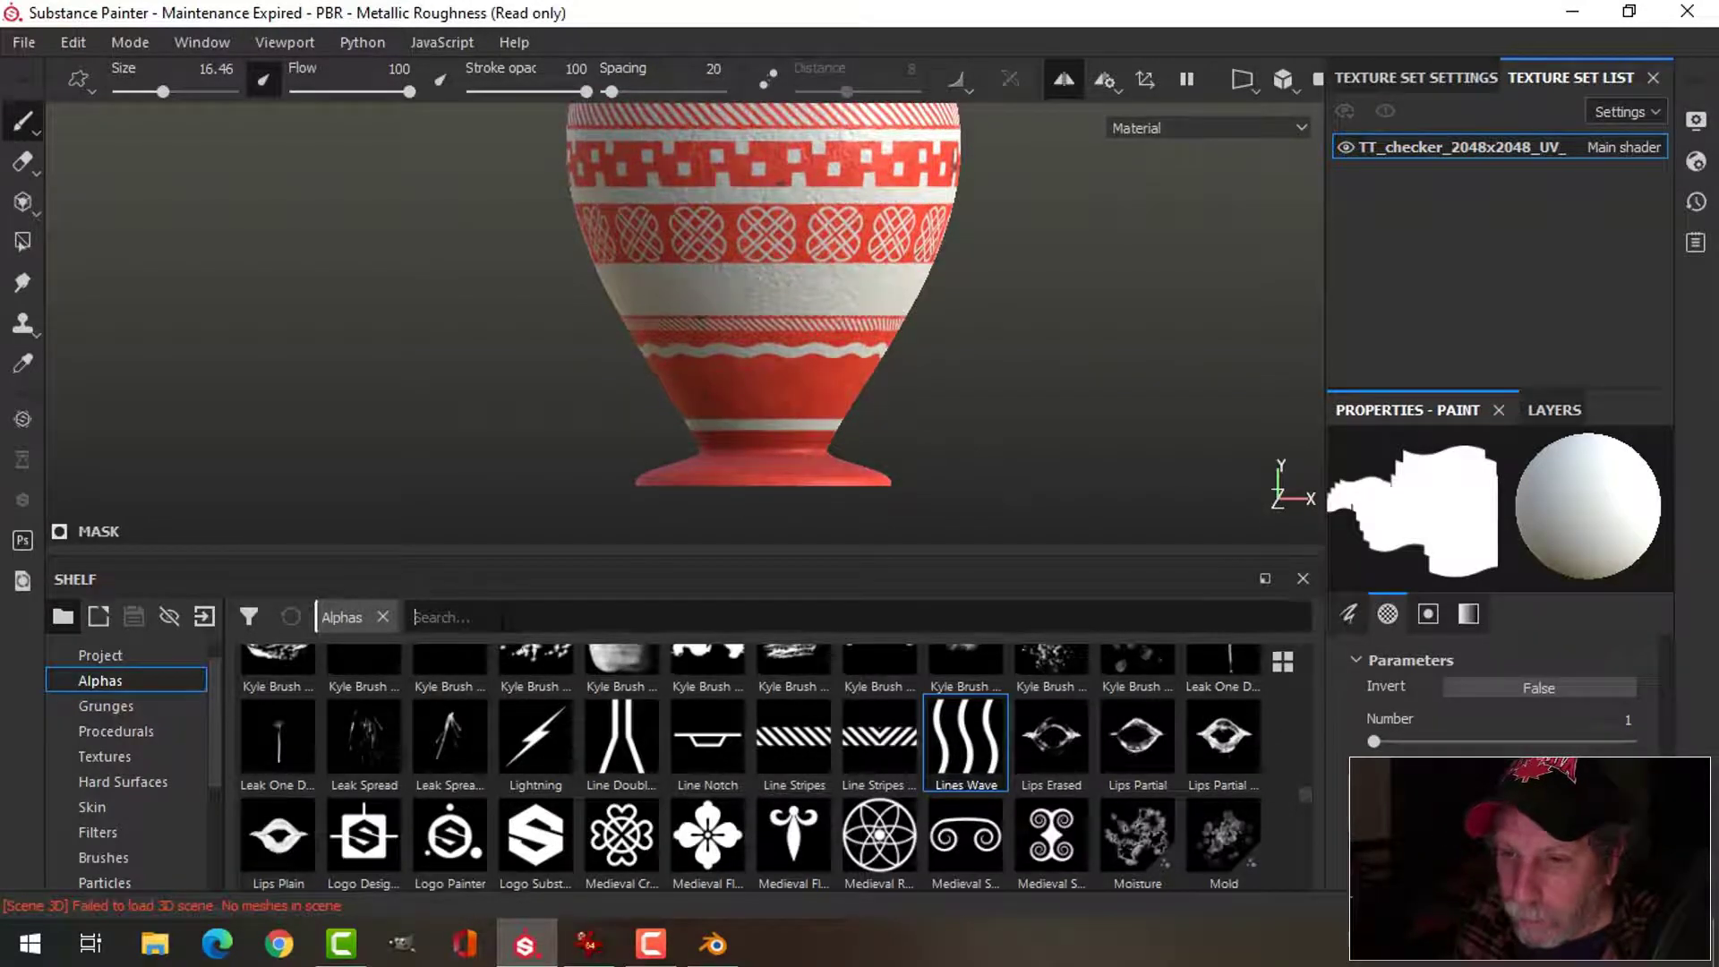
click(504, 618)
text(sq)
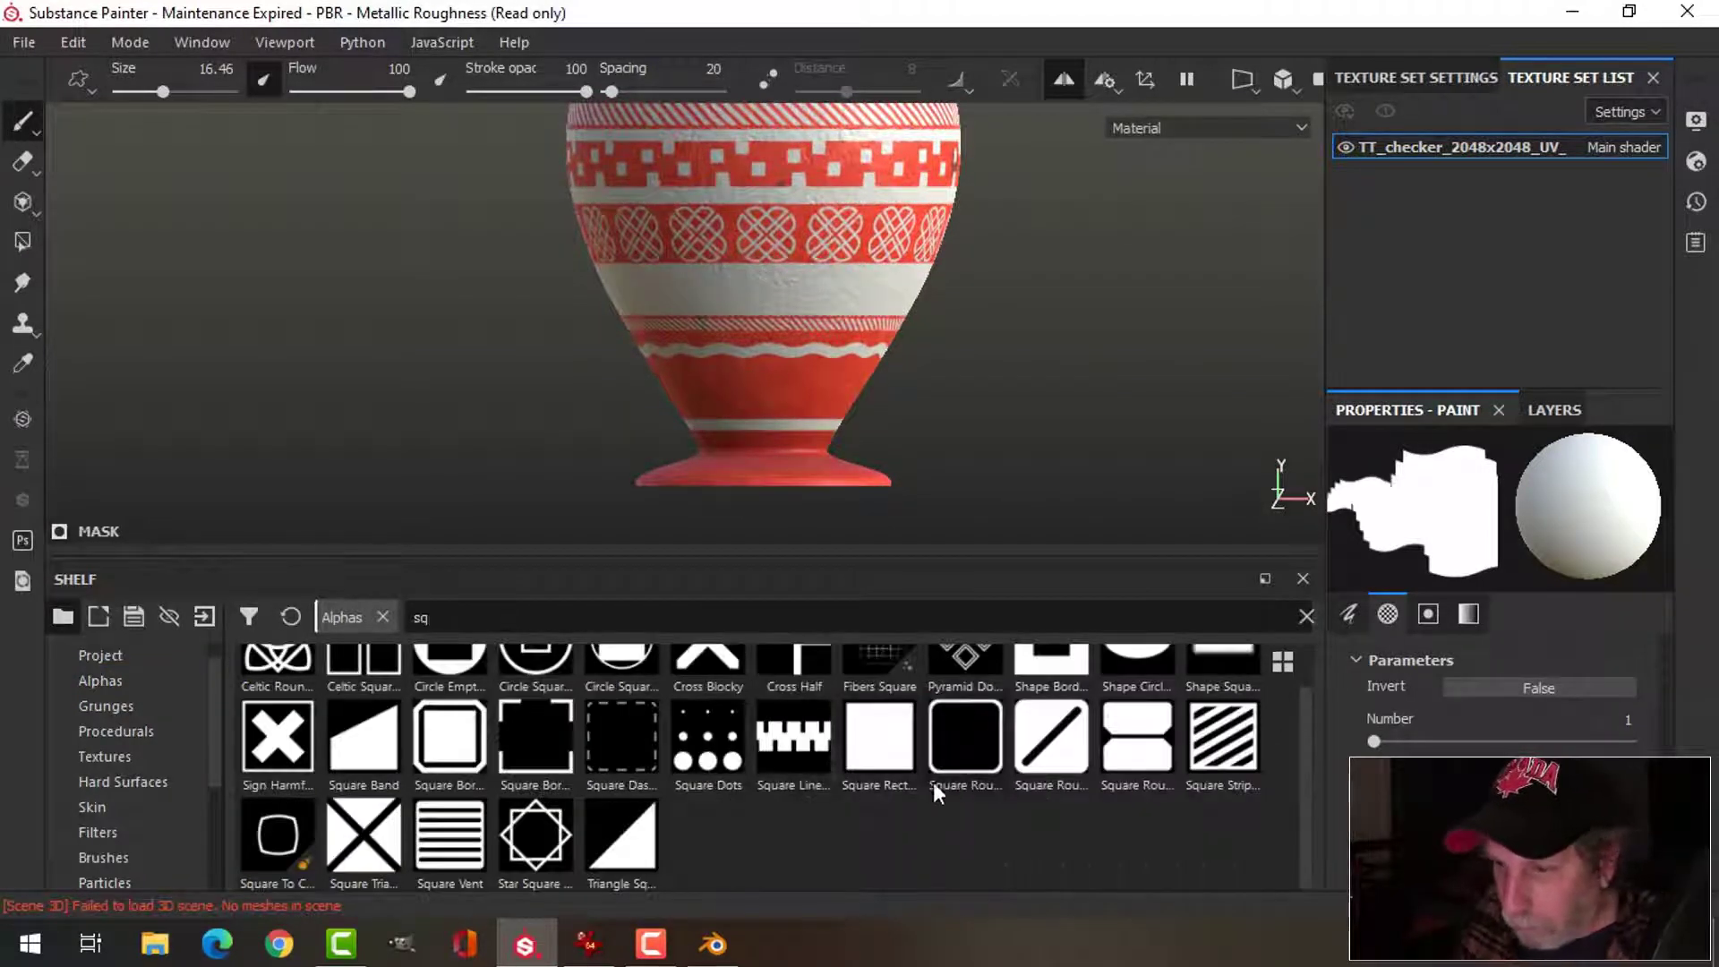
click(880, 736)
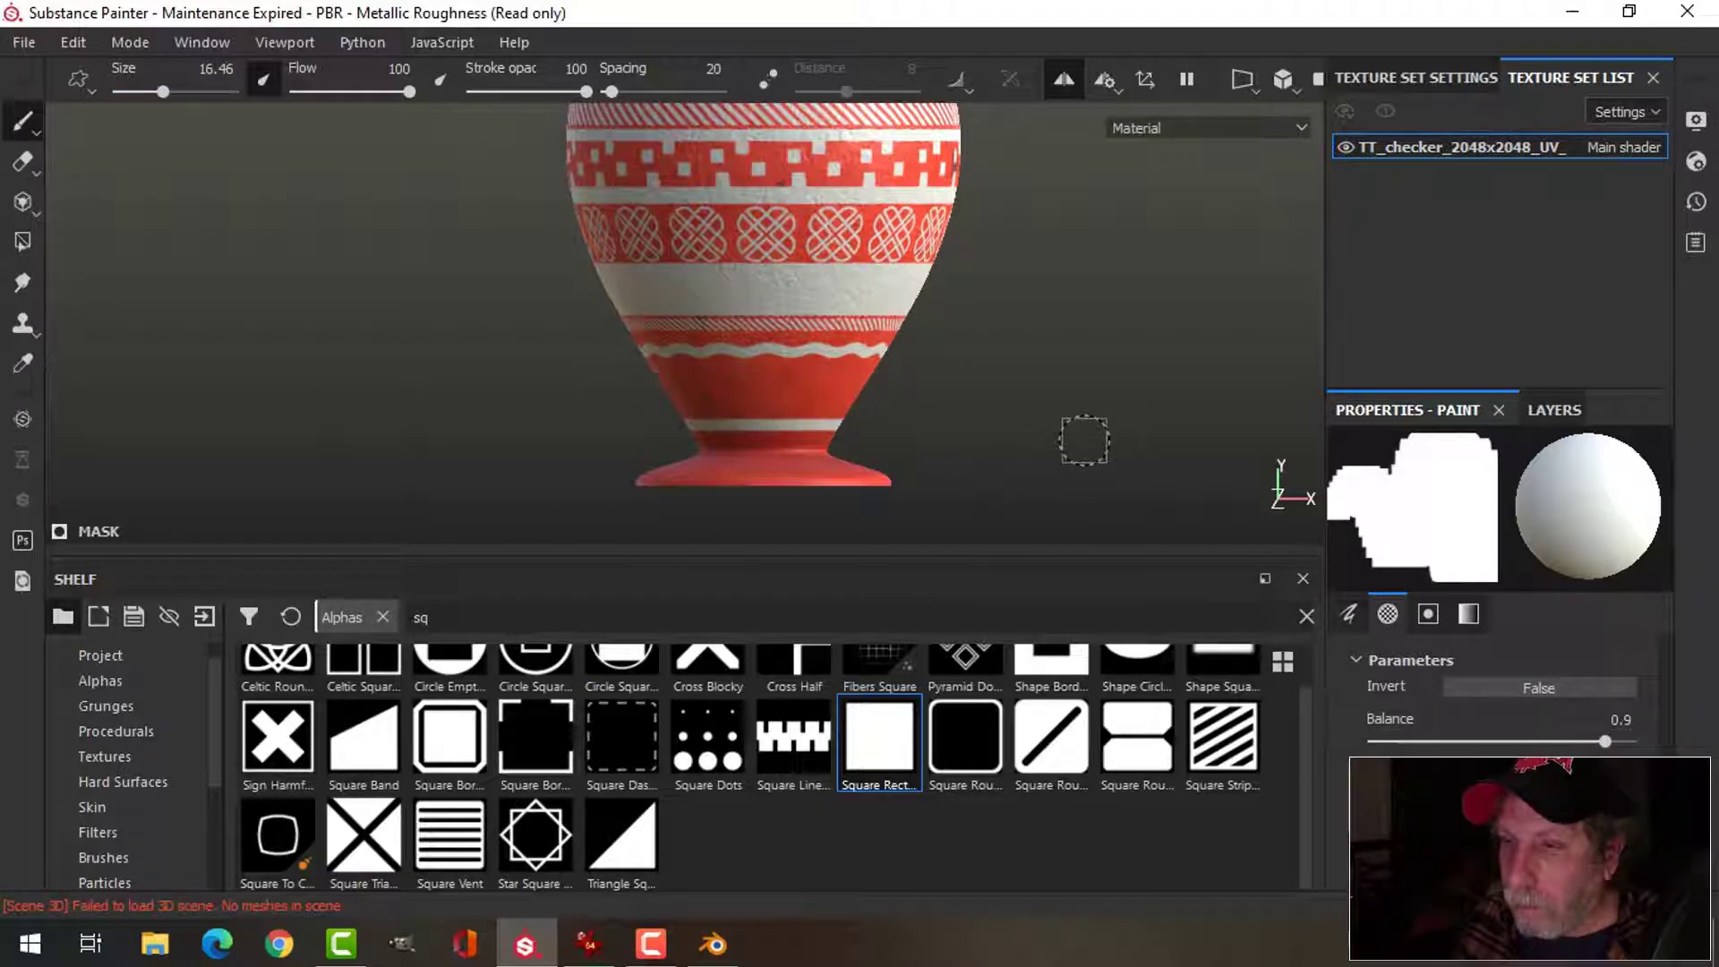
drag(158, 88, 150, 88)
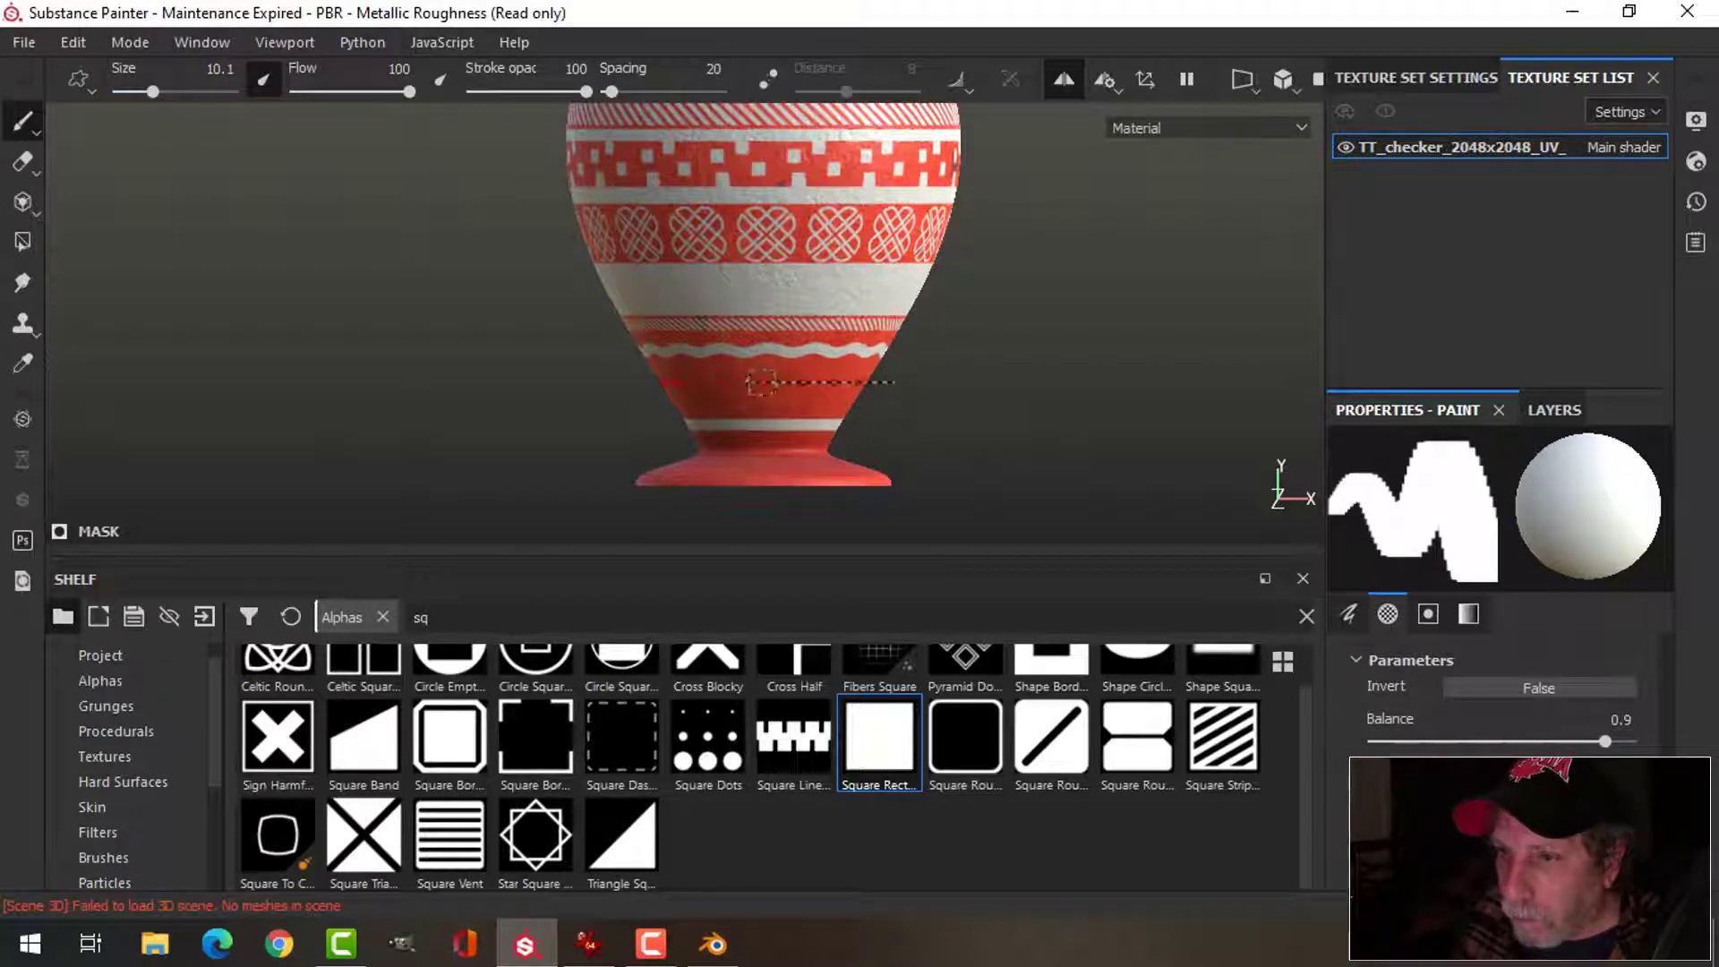
shift+click(616, 385)
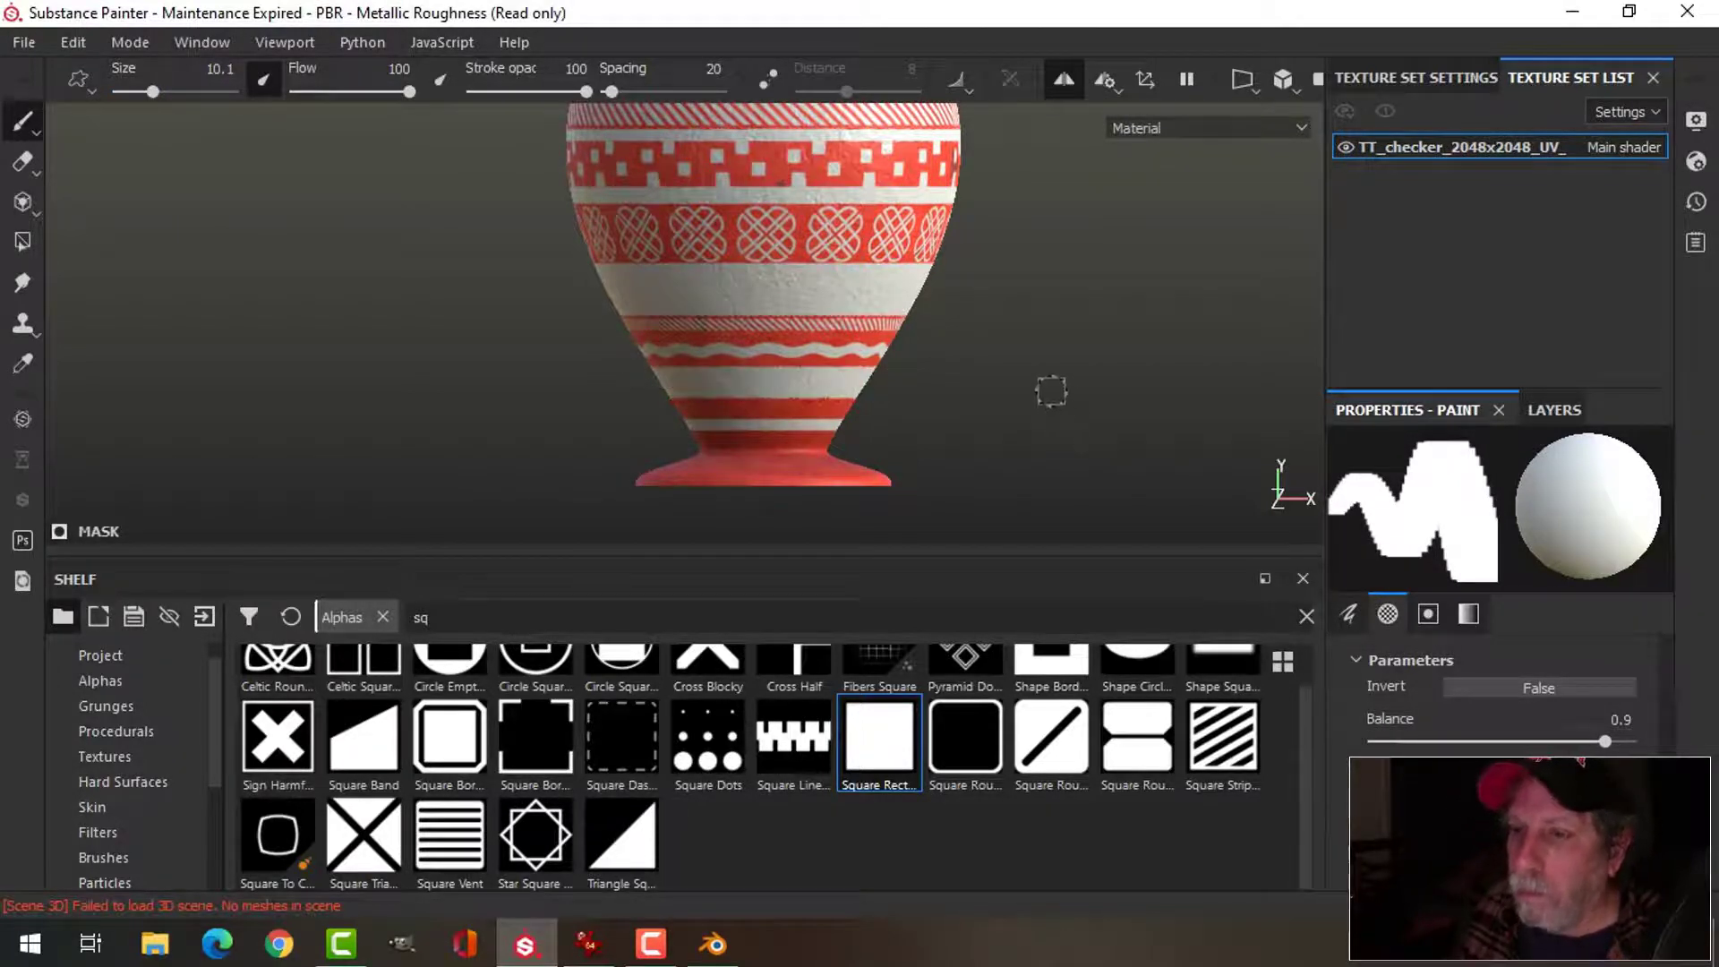
- Paint a solid light band around the outer edge of the vase's rim with the square alpha at brush size 10.1
scroll(1047, 388, up, 2)
scroll(1048, 384, down, 5)
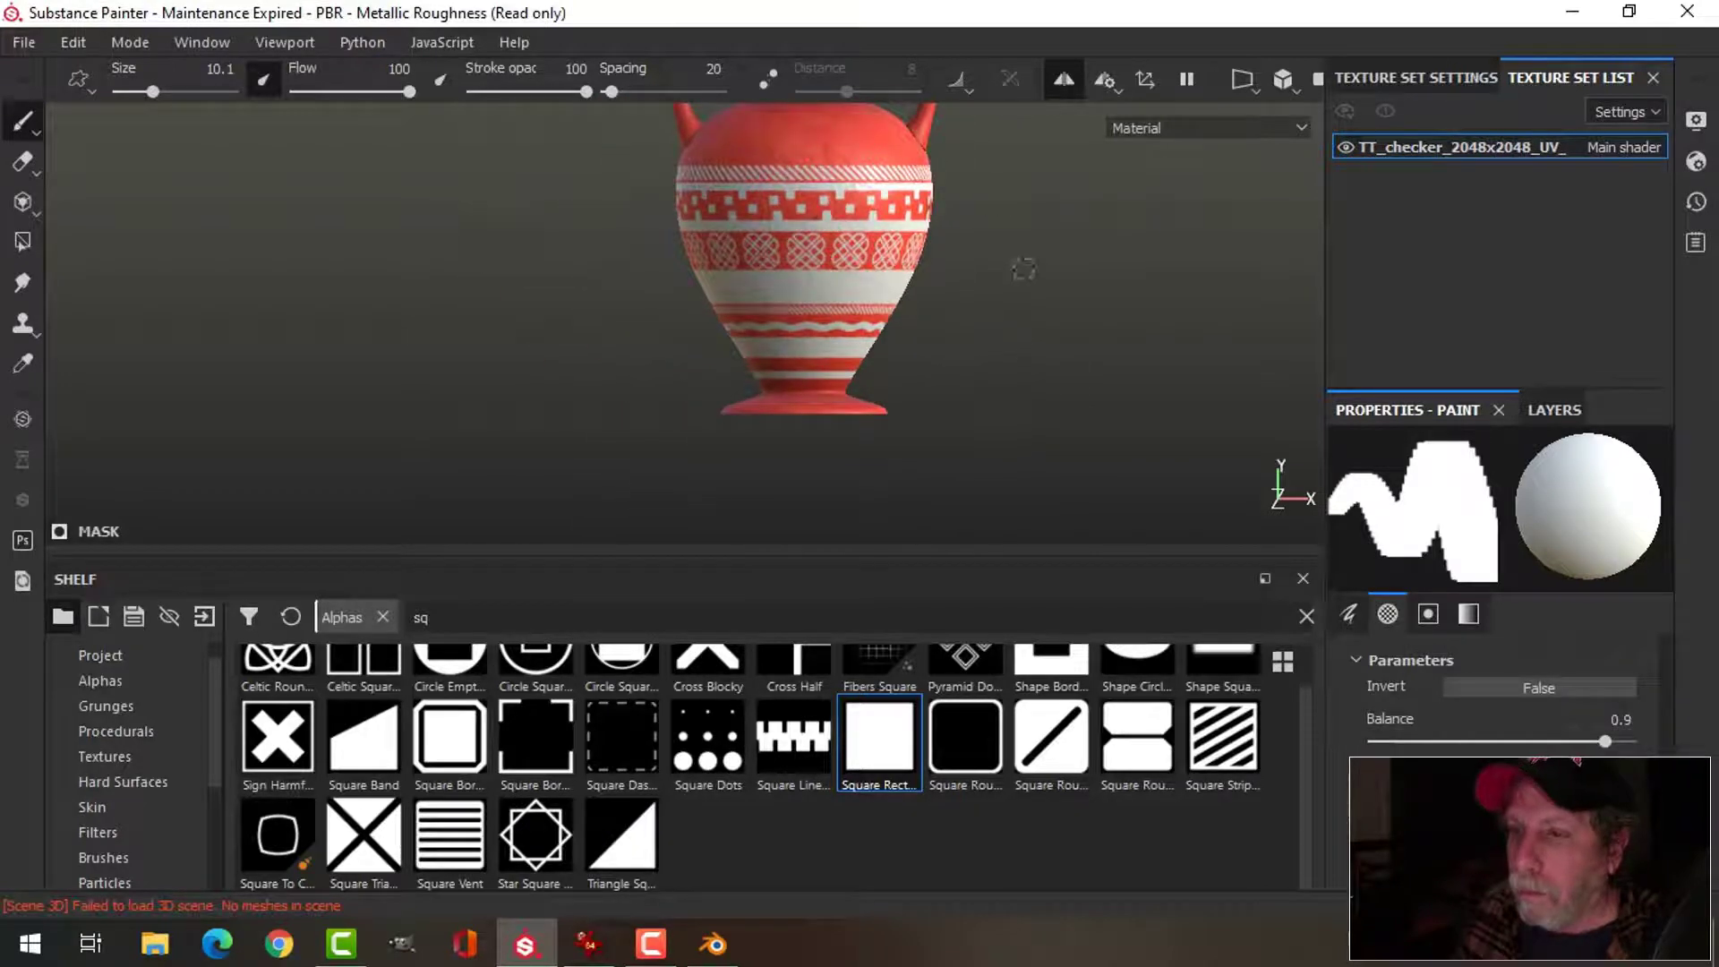
middle_drag(1023, 269, 994, 390)
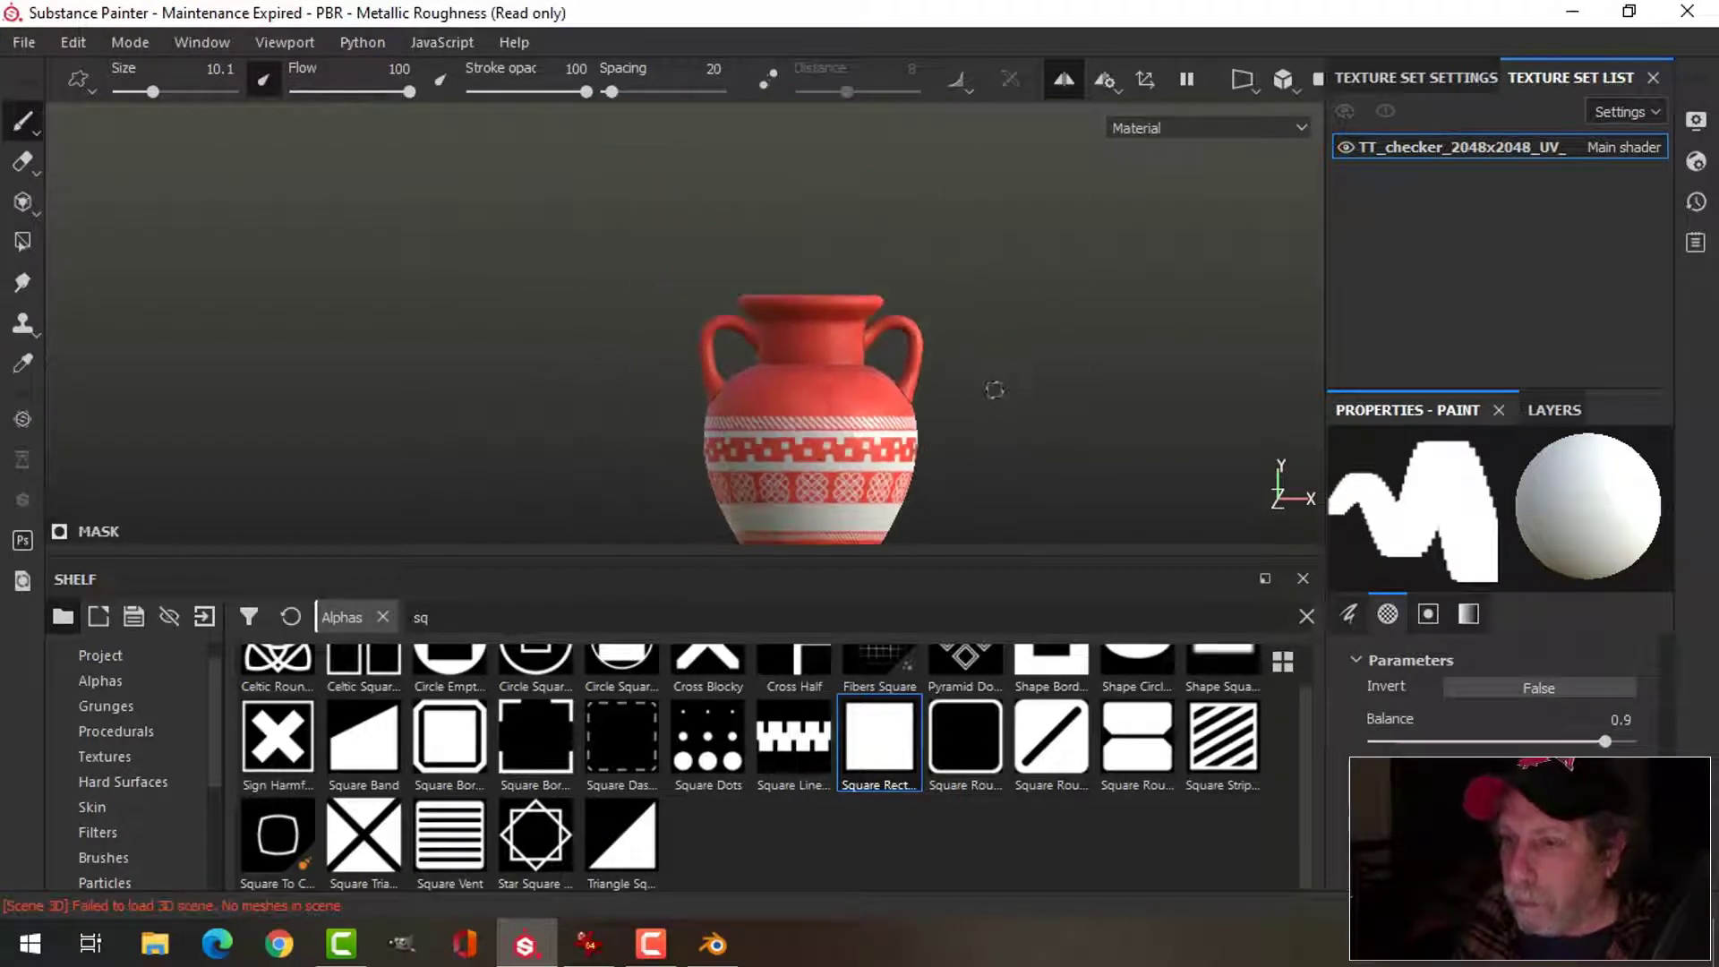
scroll(995, 389, up, 5)
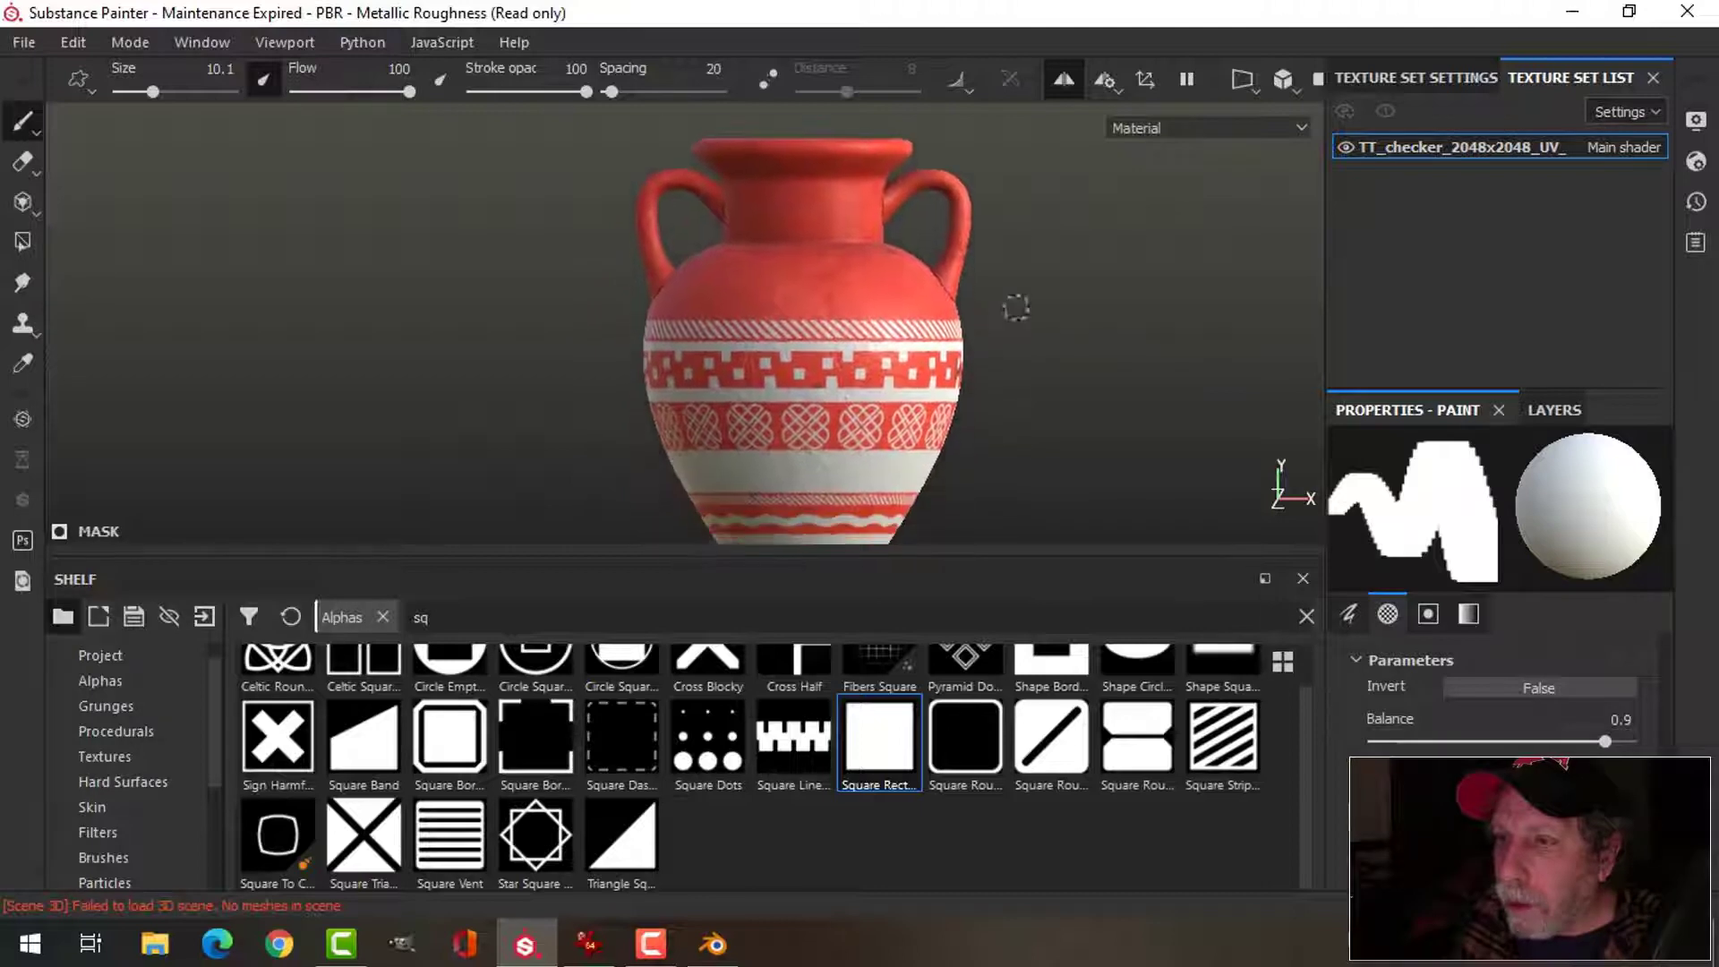
mouse_move(1015, 308)
shift+right_down()
mouse_move(1017, 368)
mouse_move(1018, 300)
shift+right_up()
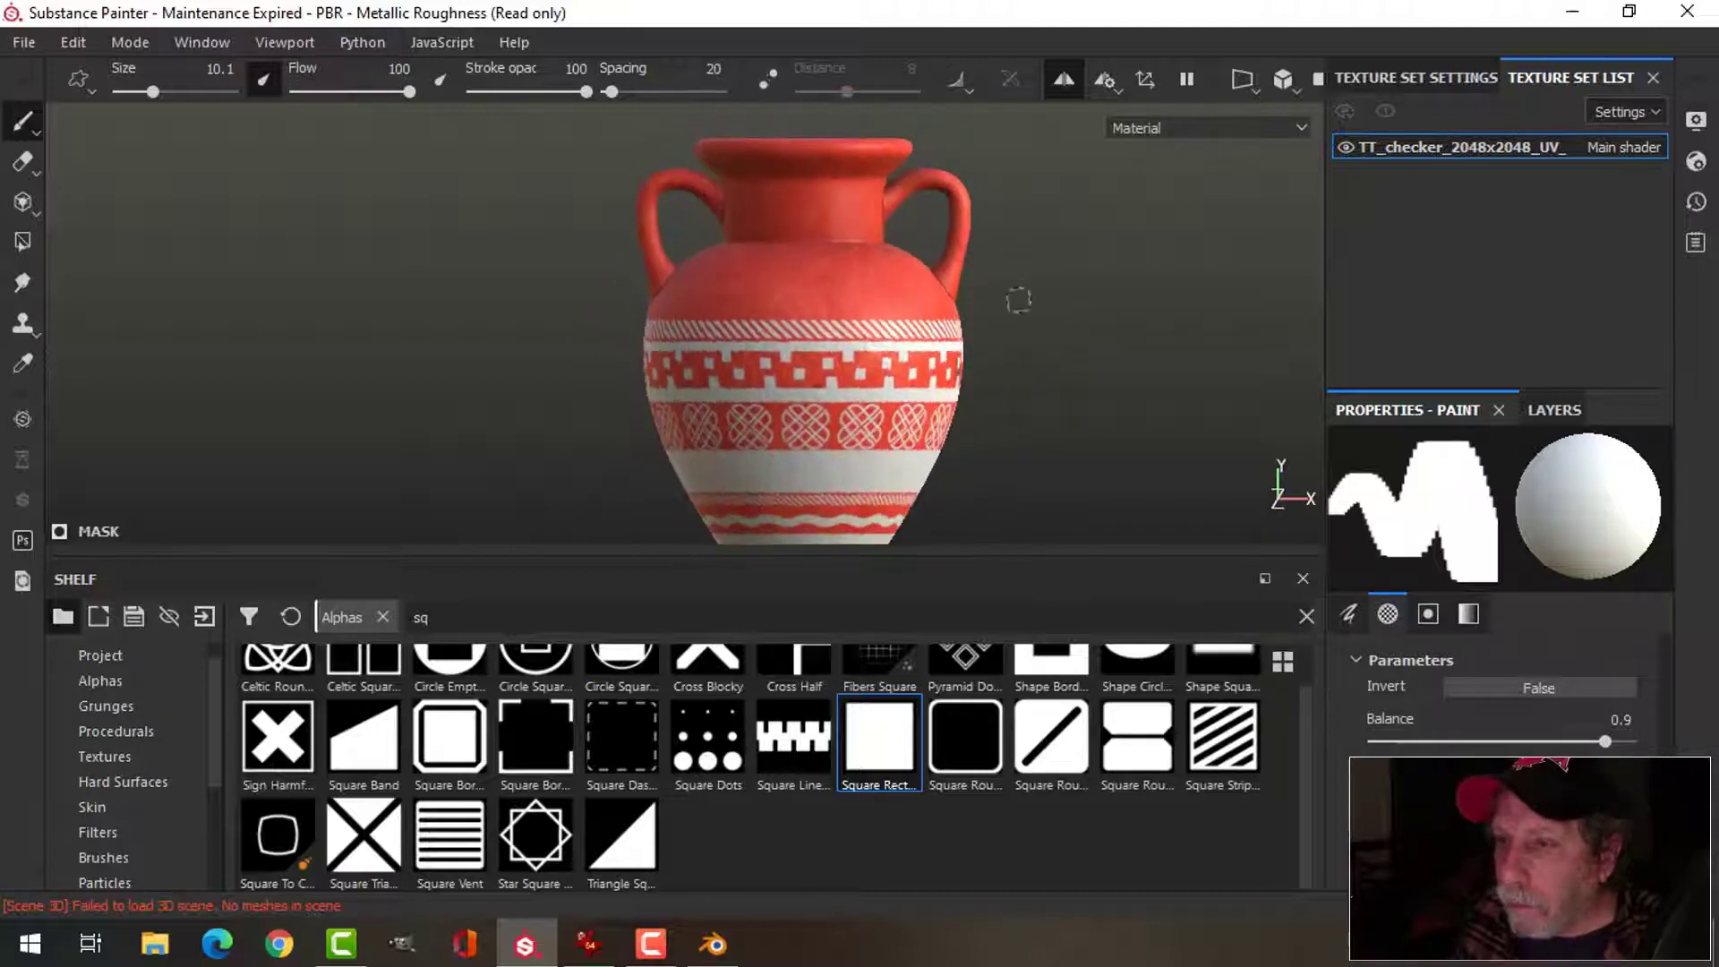
scroll(1094, 351, down, 1)
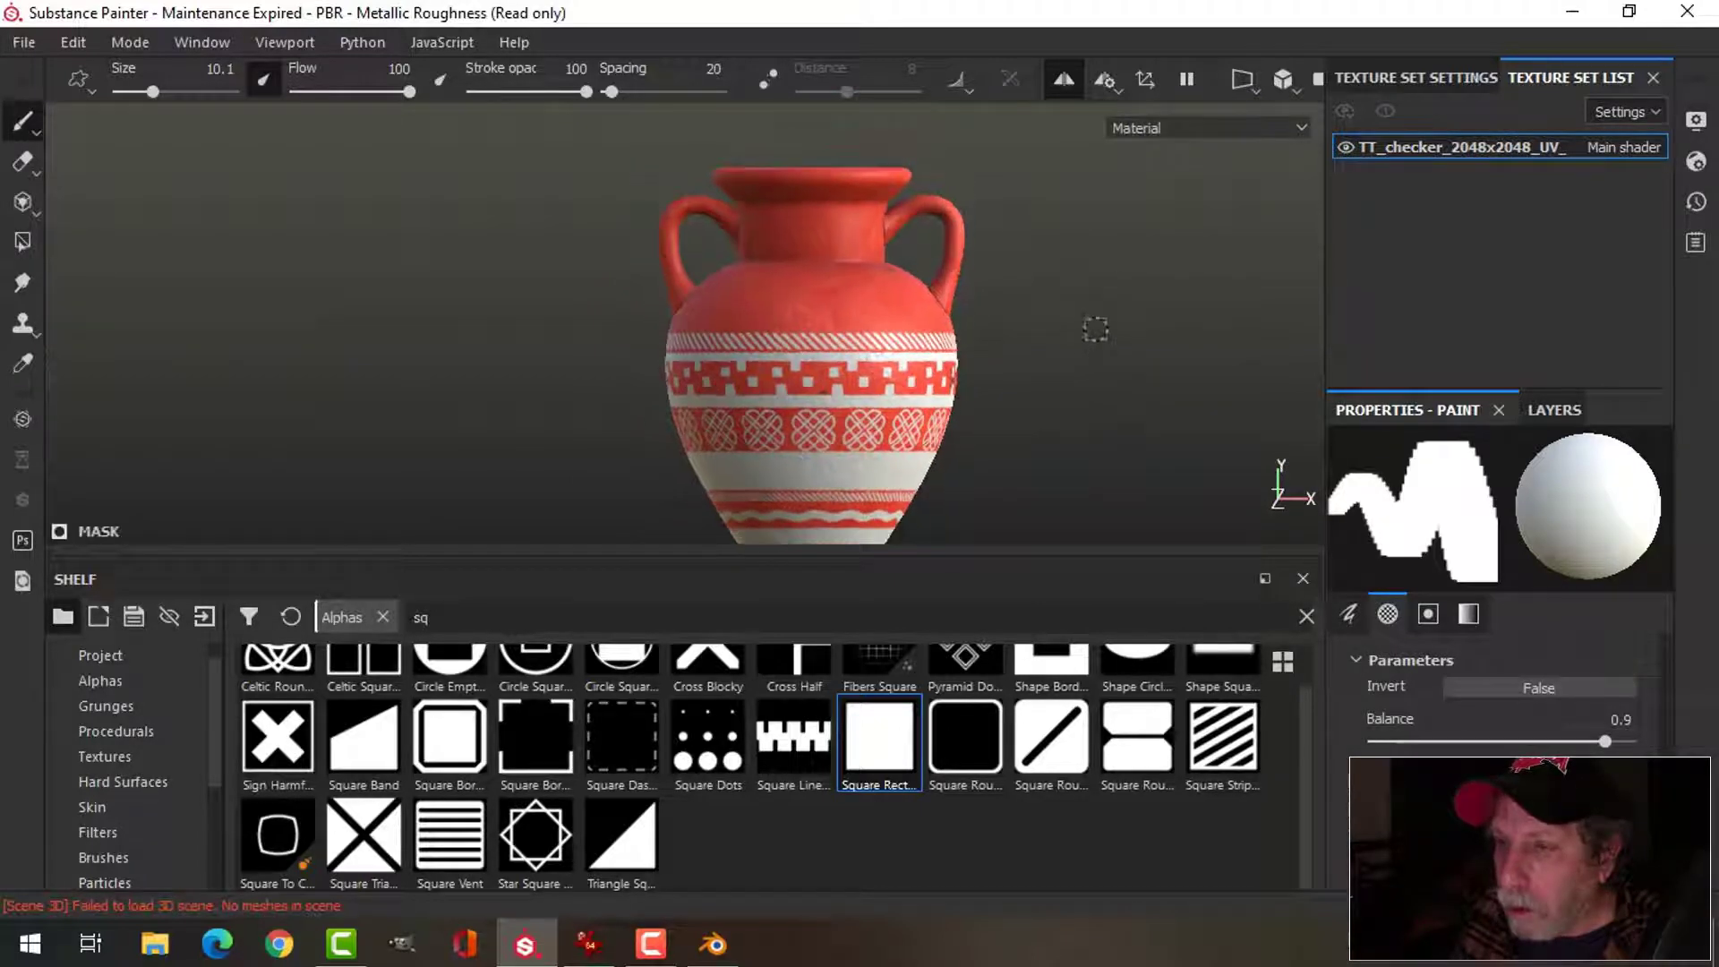
scroll(1079, 338, up, 3)
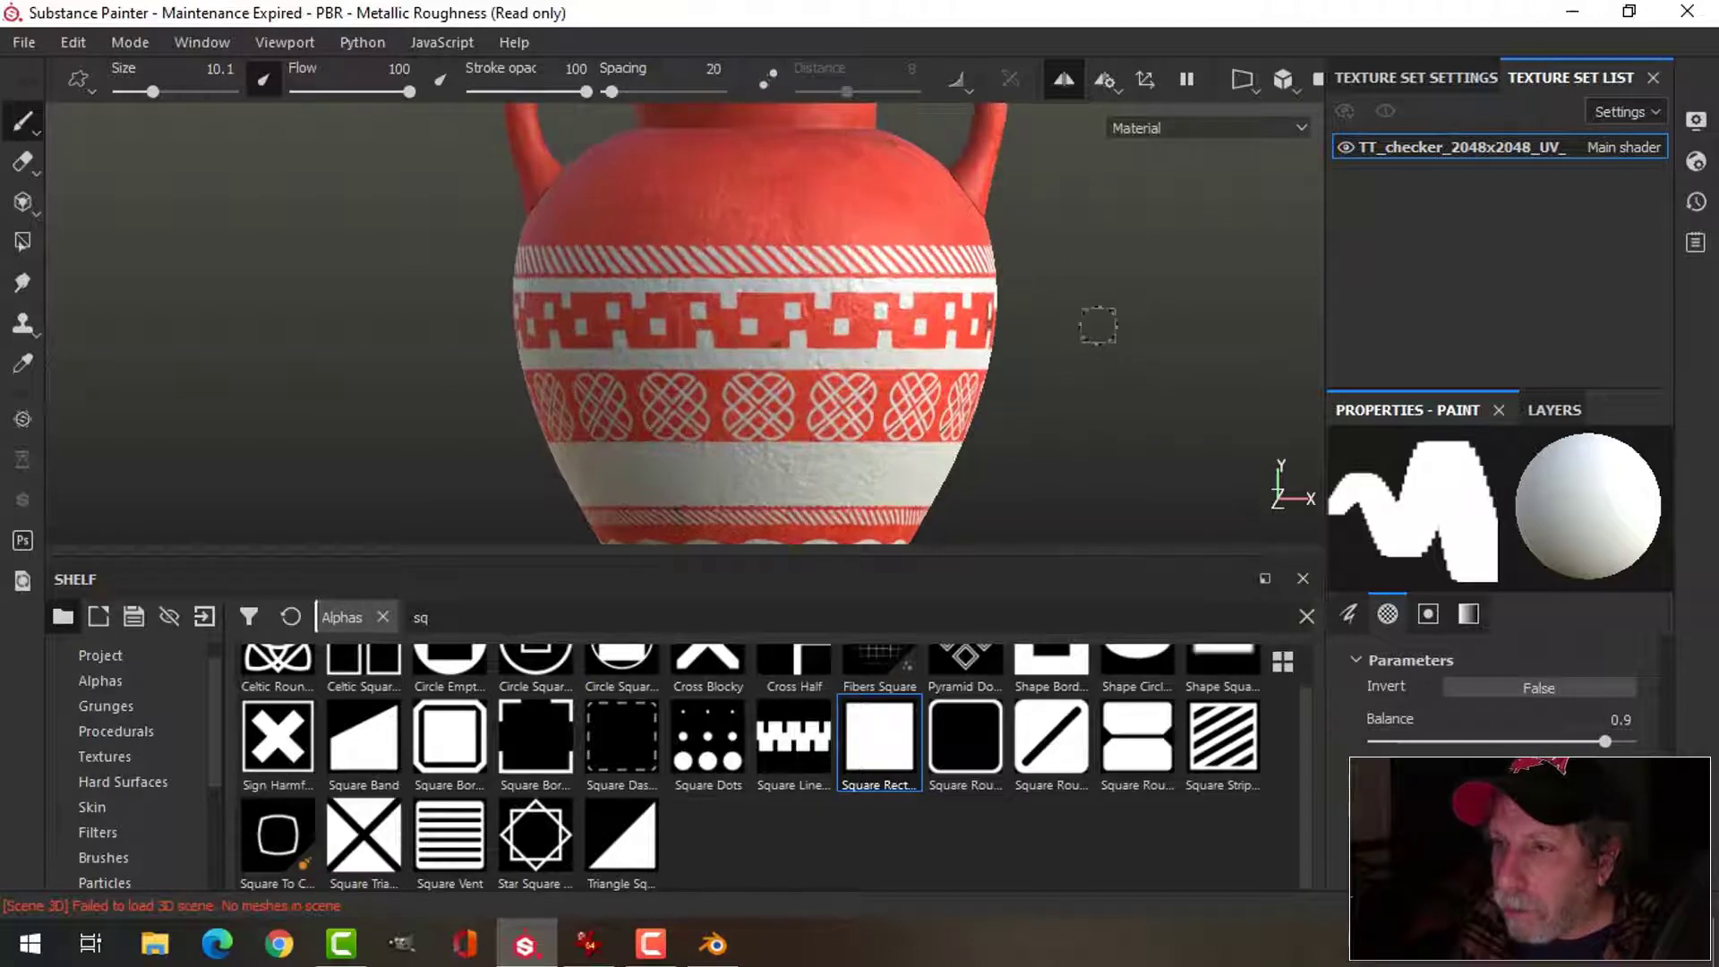
alt+middle_drag(1101, 305, 1006, 587)
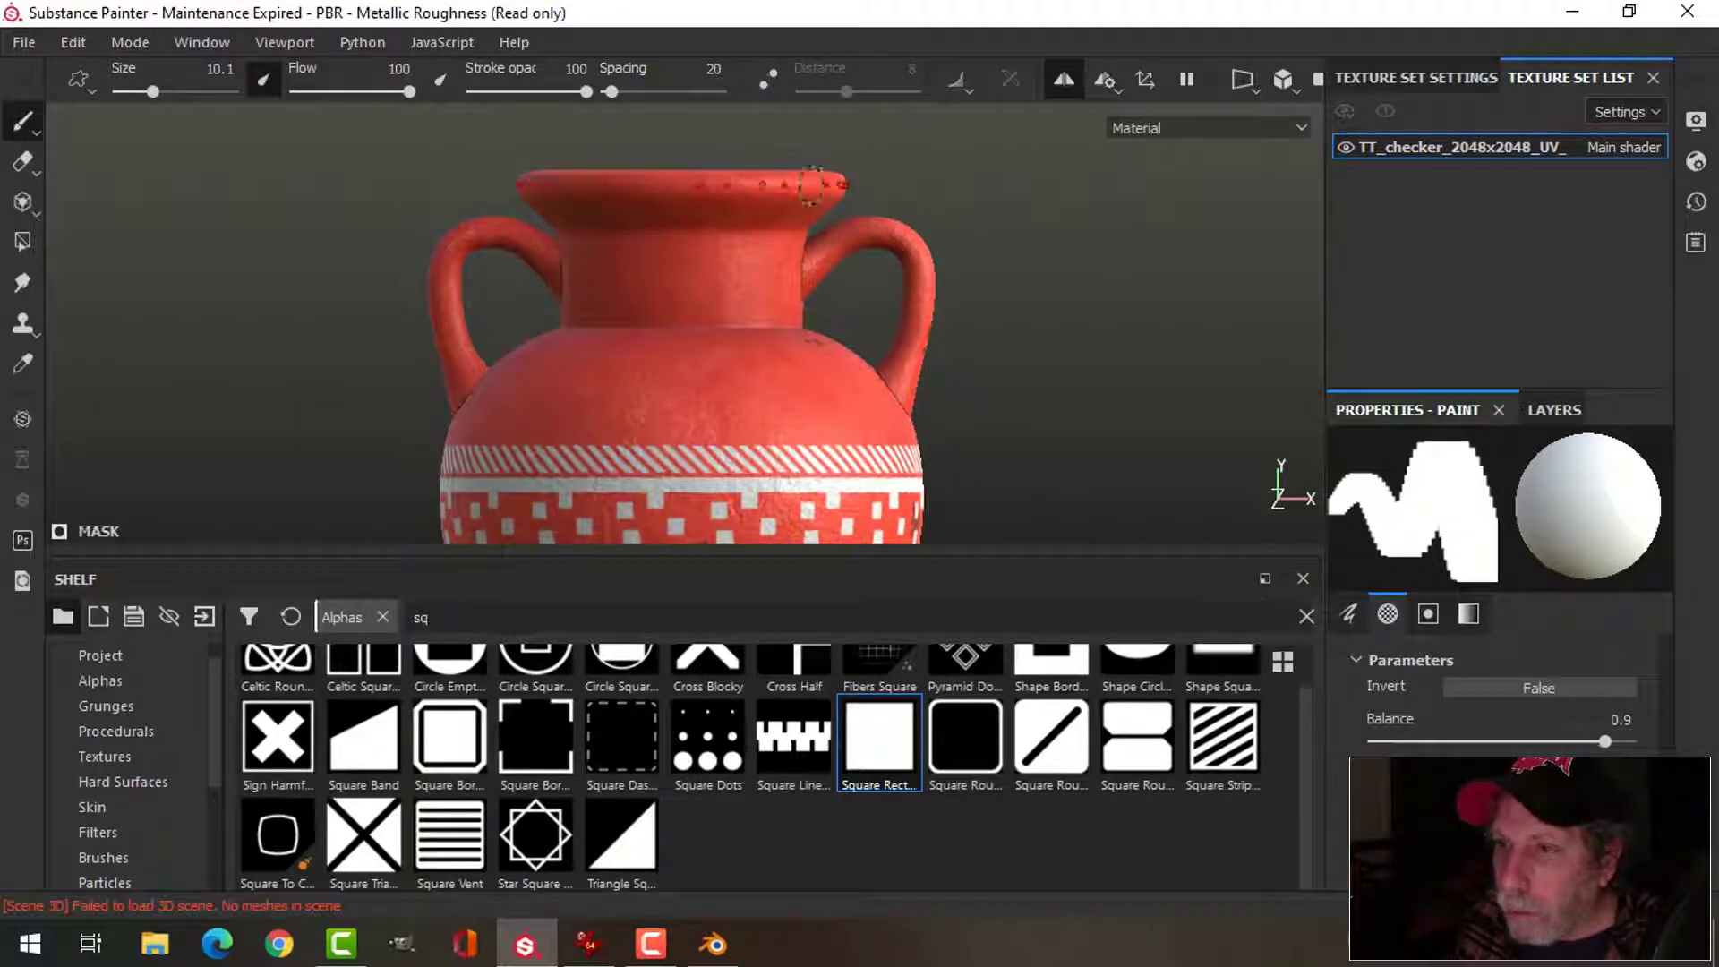
shift+click(443, 183)
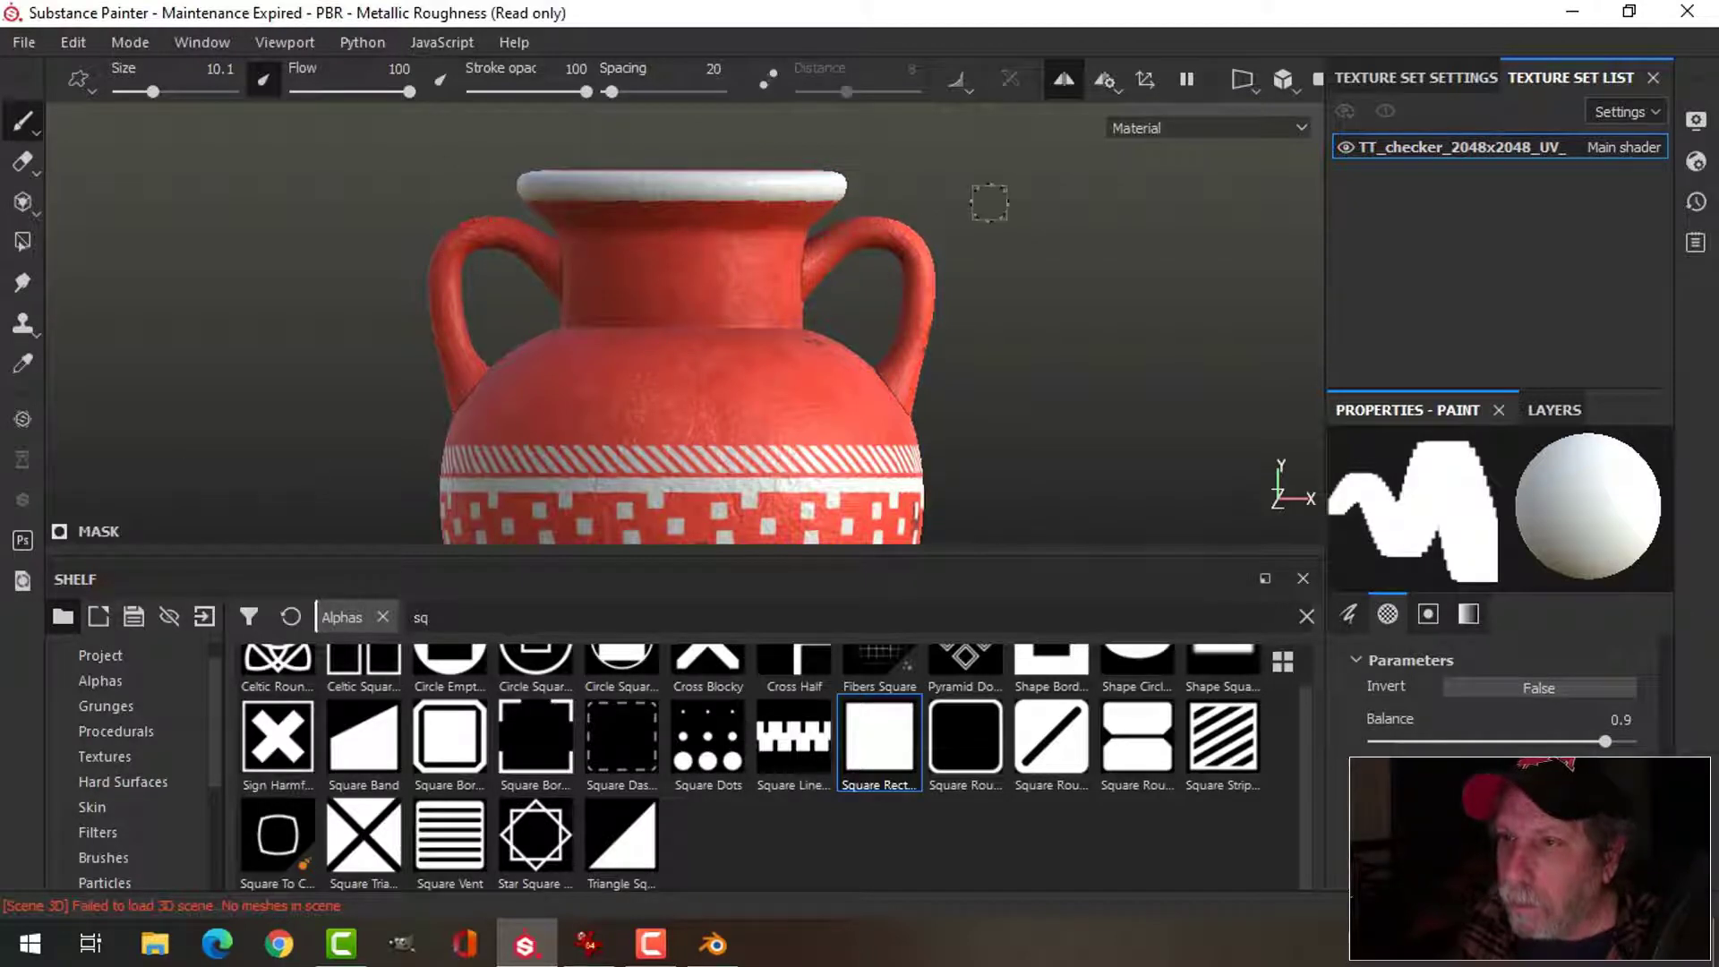
- Extend the light paint over the inner lip and the underside of the rim
mouse_move(1036, 250)
alt+mouse_down()
mouse_move(1030, 317)
mouse_move(1039, 215)
mouse_move(1027, 334)
mouse_move(1025, 288)
alt+mouse_up()
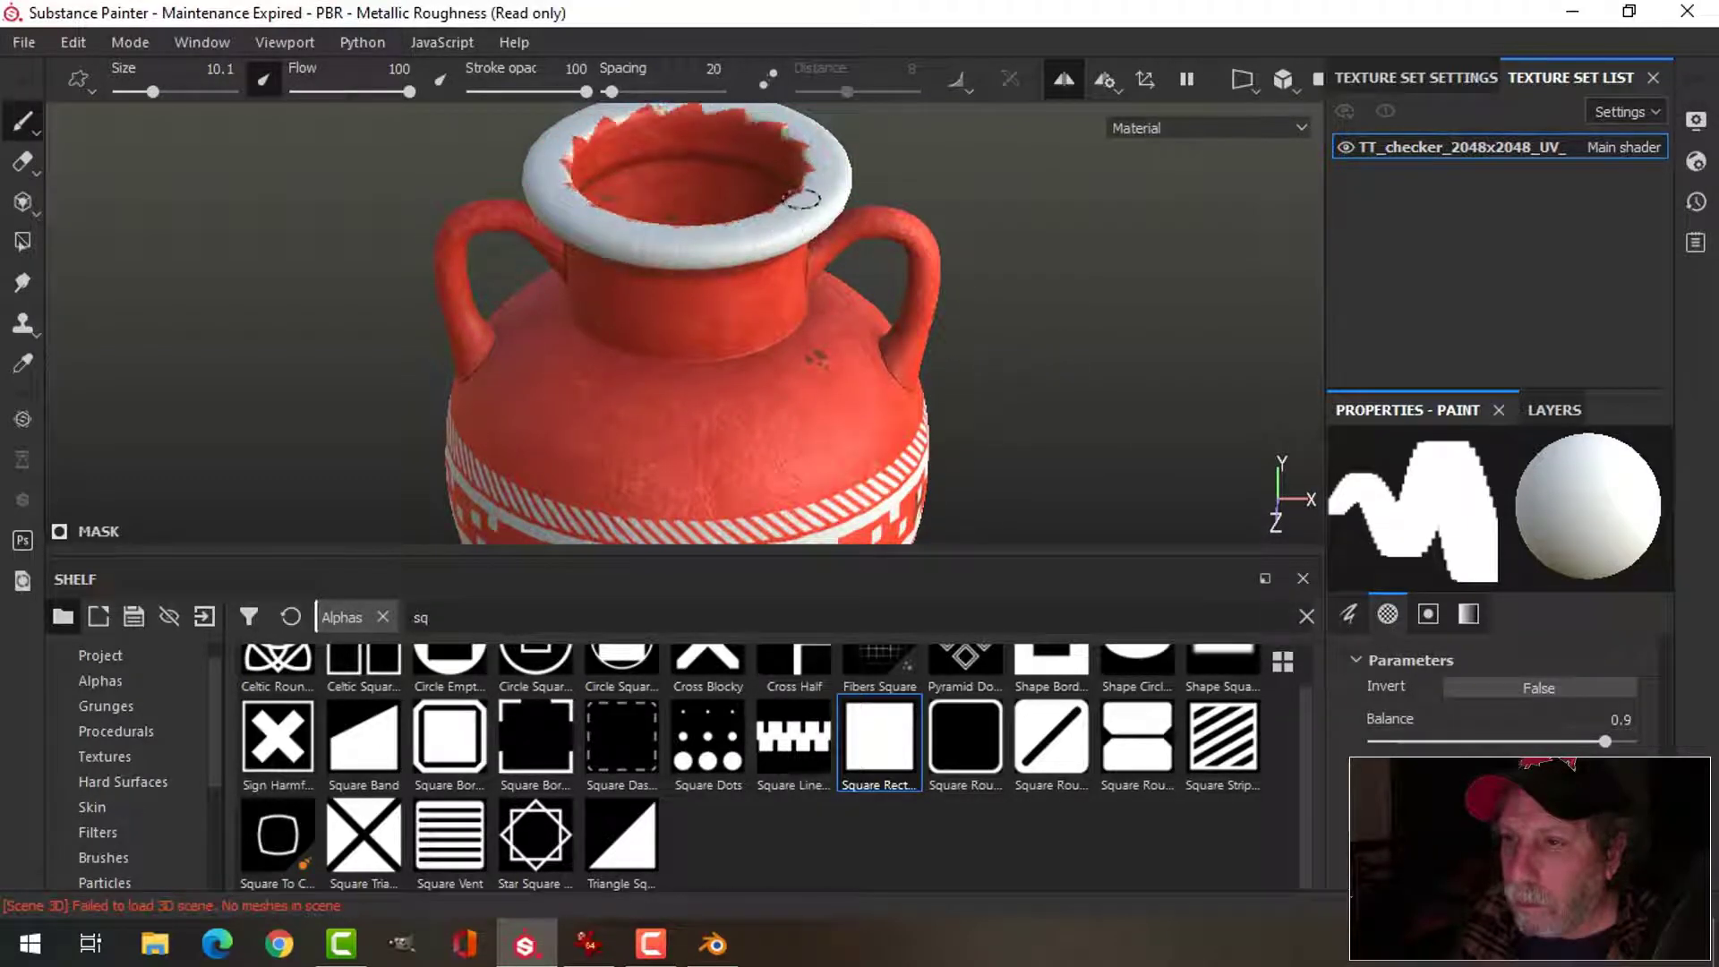
mouse_move(812, 165)
mouse_down()
mouse_move(780, 135)
mouse_move(710, 136)
mouse_up()
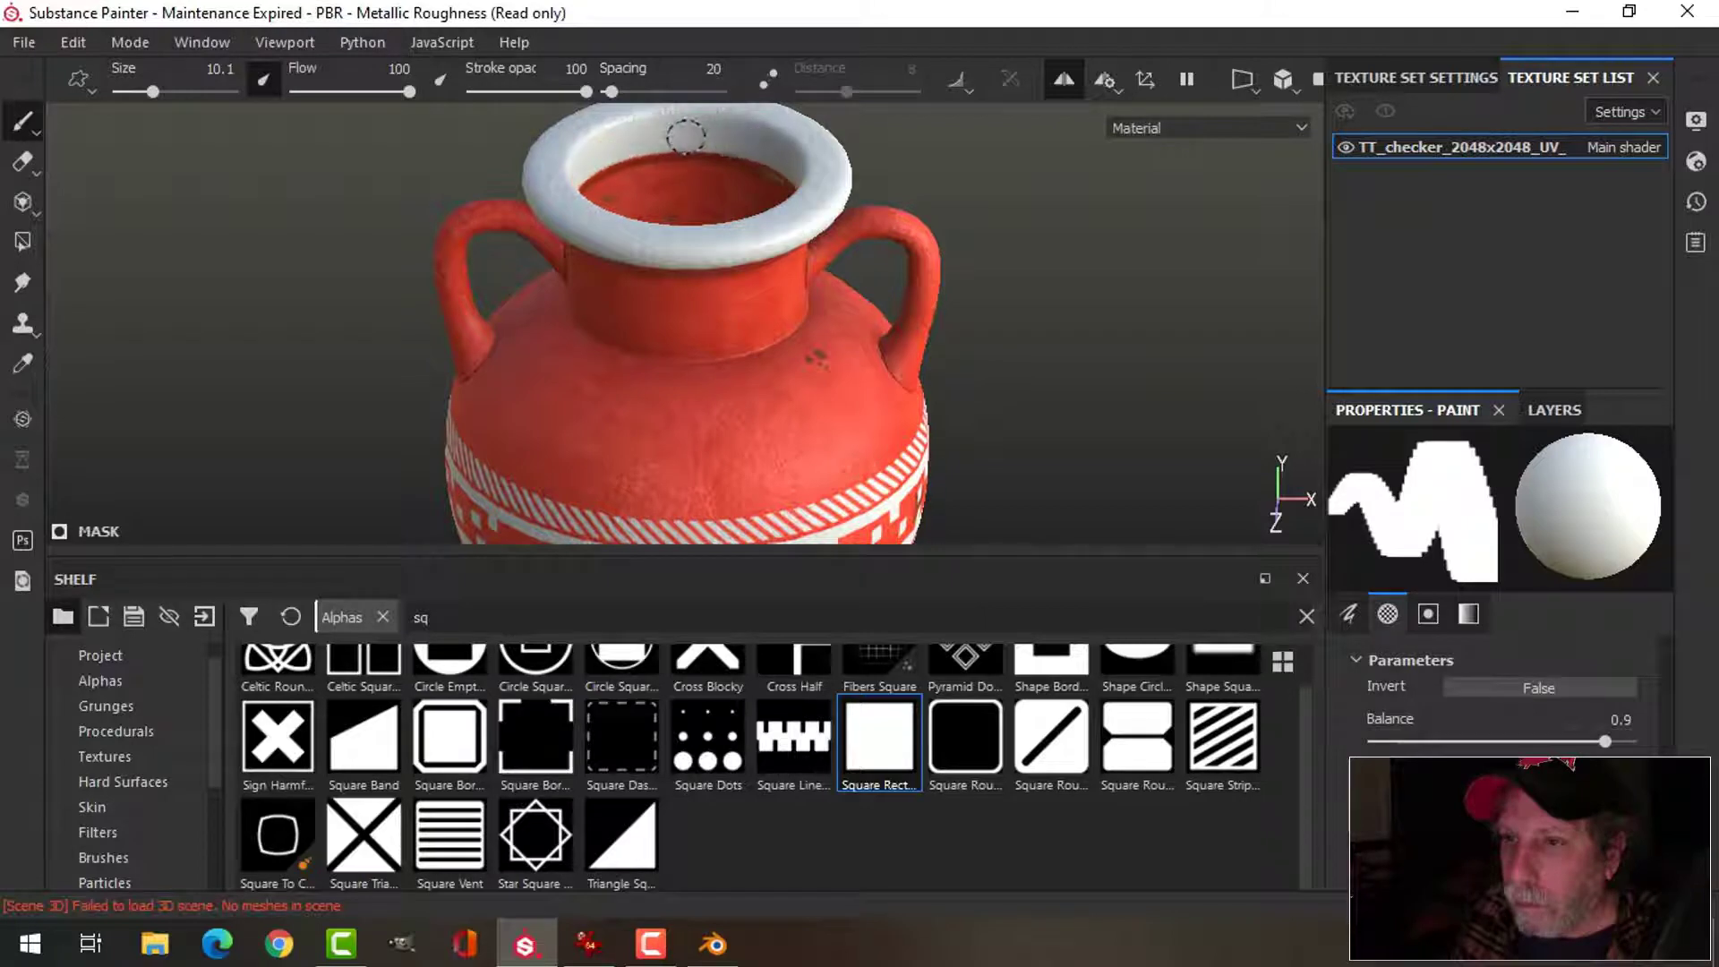
alt+drag(1086, 410, 1064, 327)
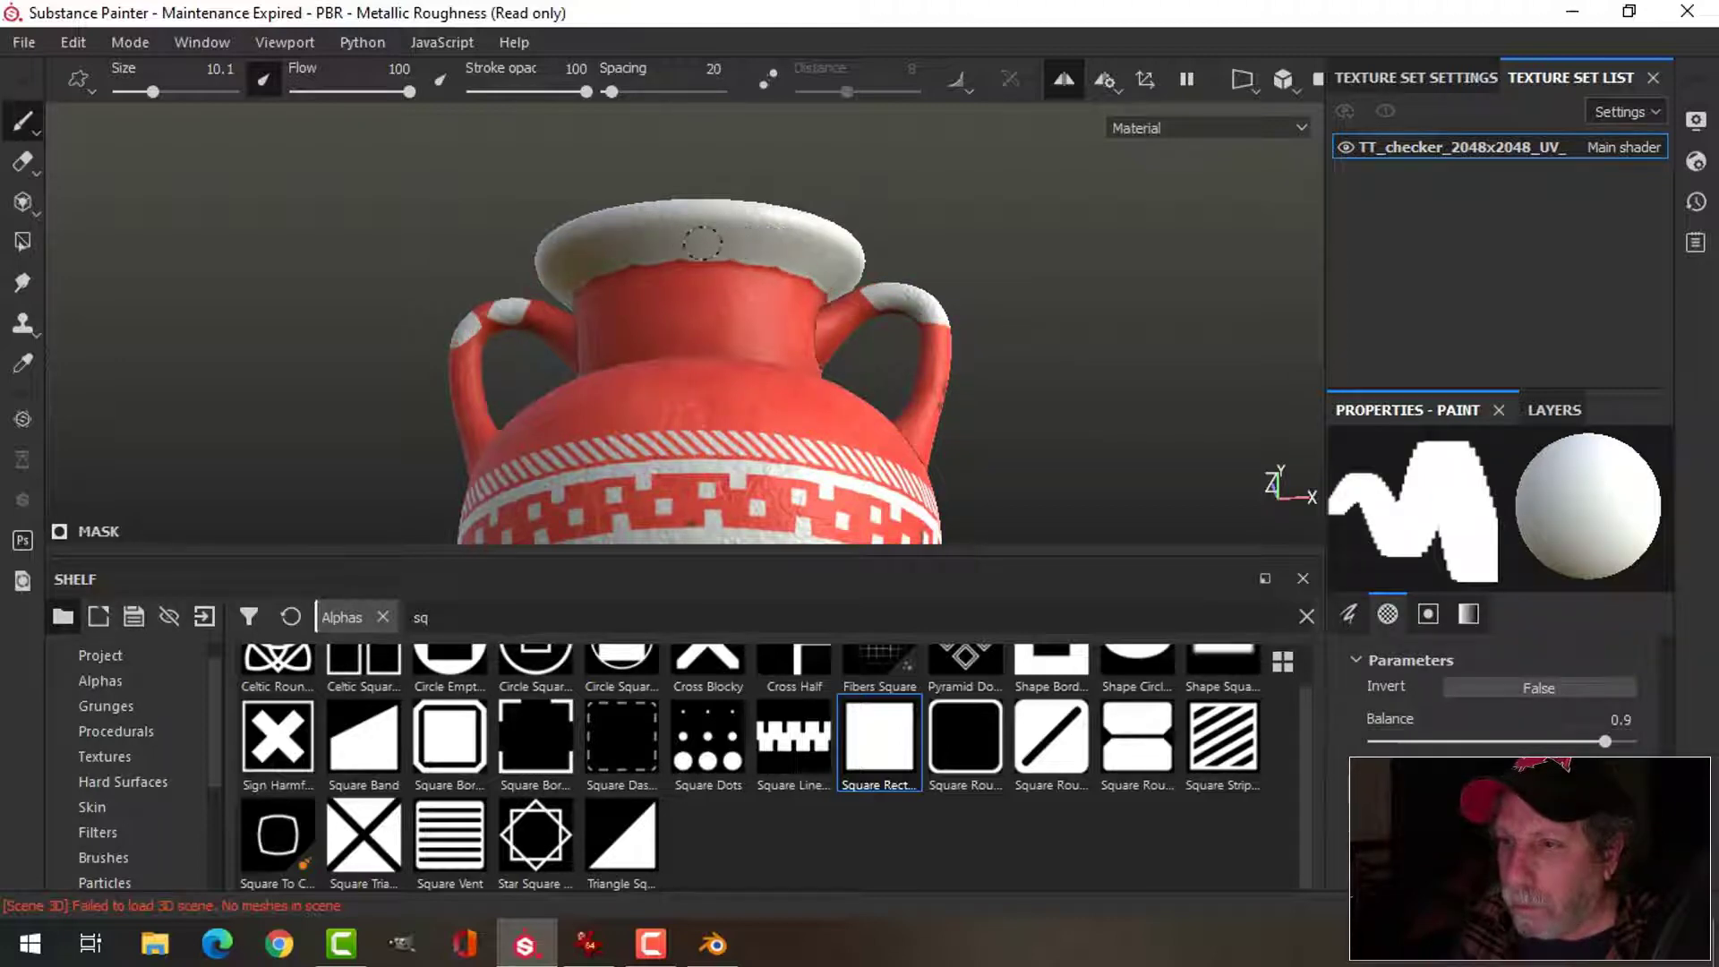
- Stamp a ring of light diamonds around the shoulder just below the neck at brush size 10.1
alt+drag(1090, 280, 1052, 341)
scroll(1043, 385, up, 2)
scroll(1042, 394, down, 5)
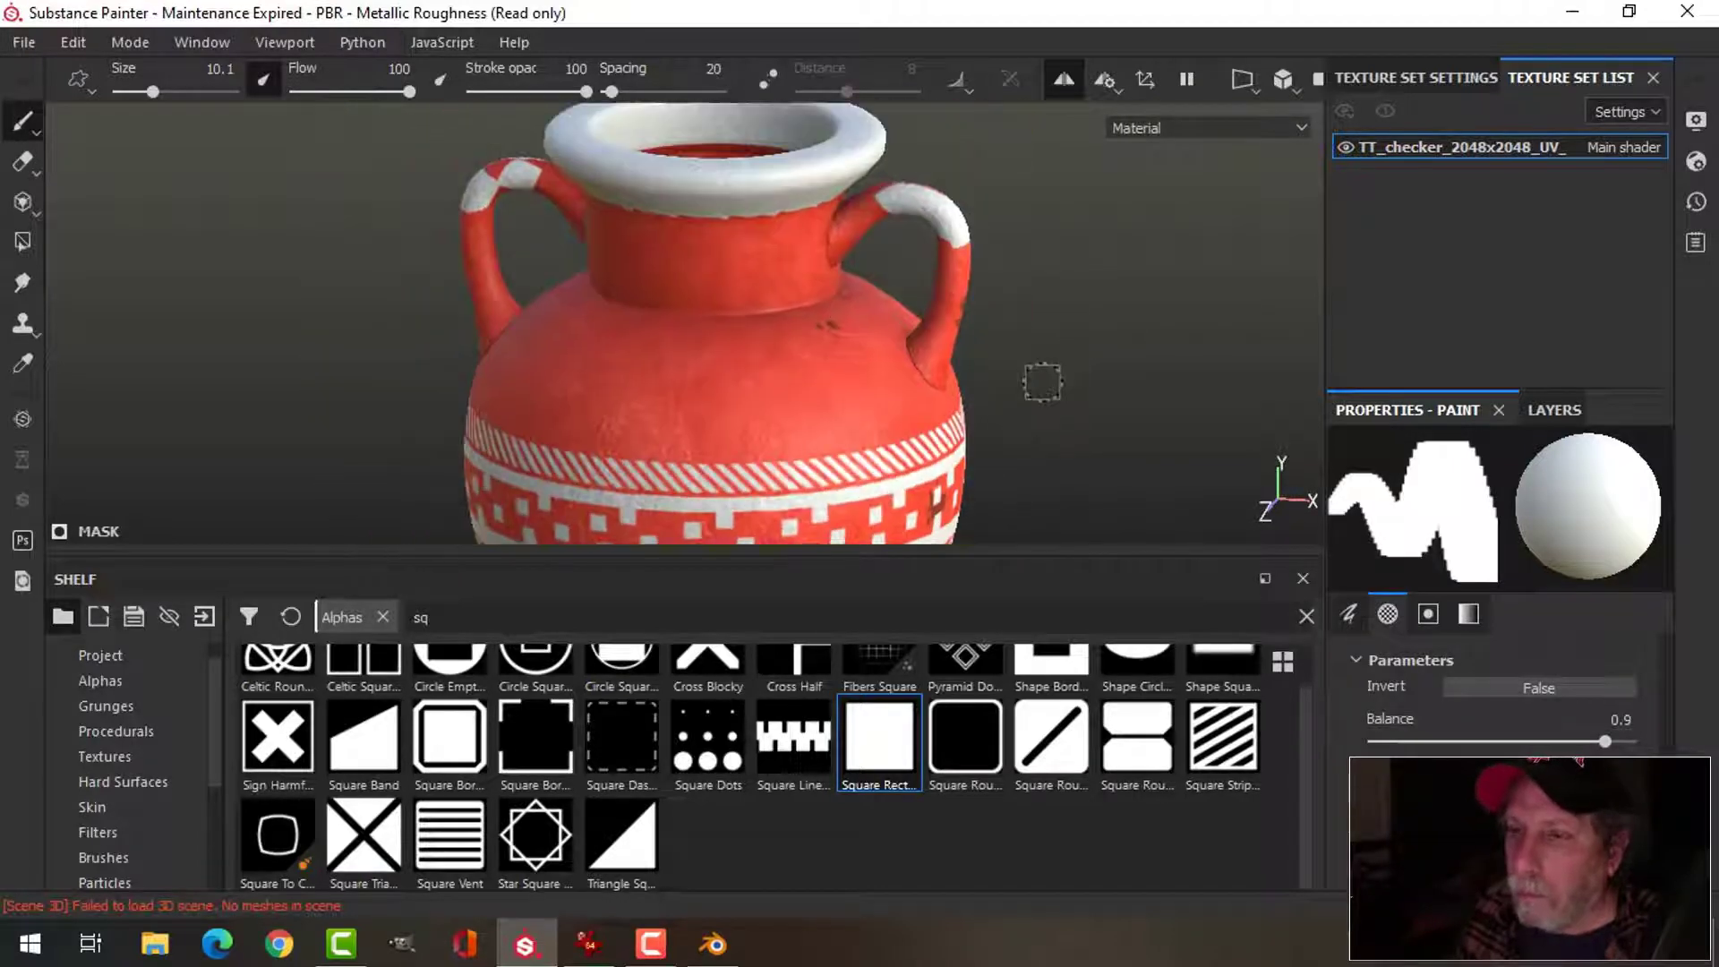
alt+drag(1032, 421, 962, 406)
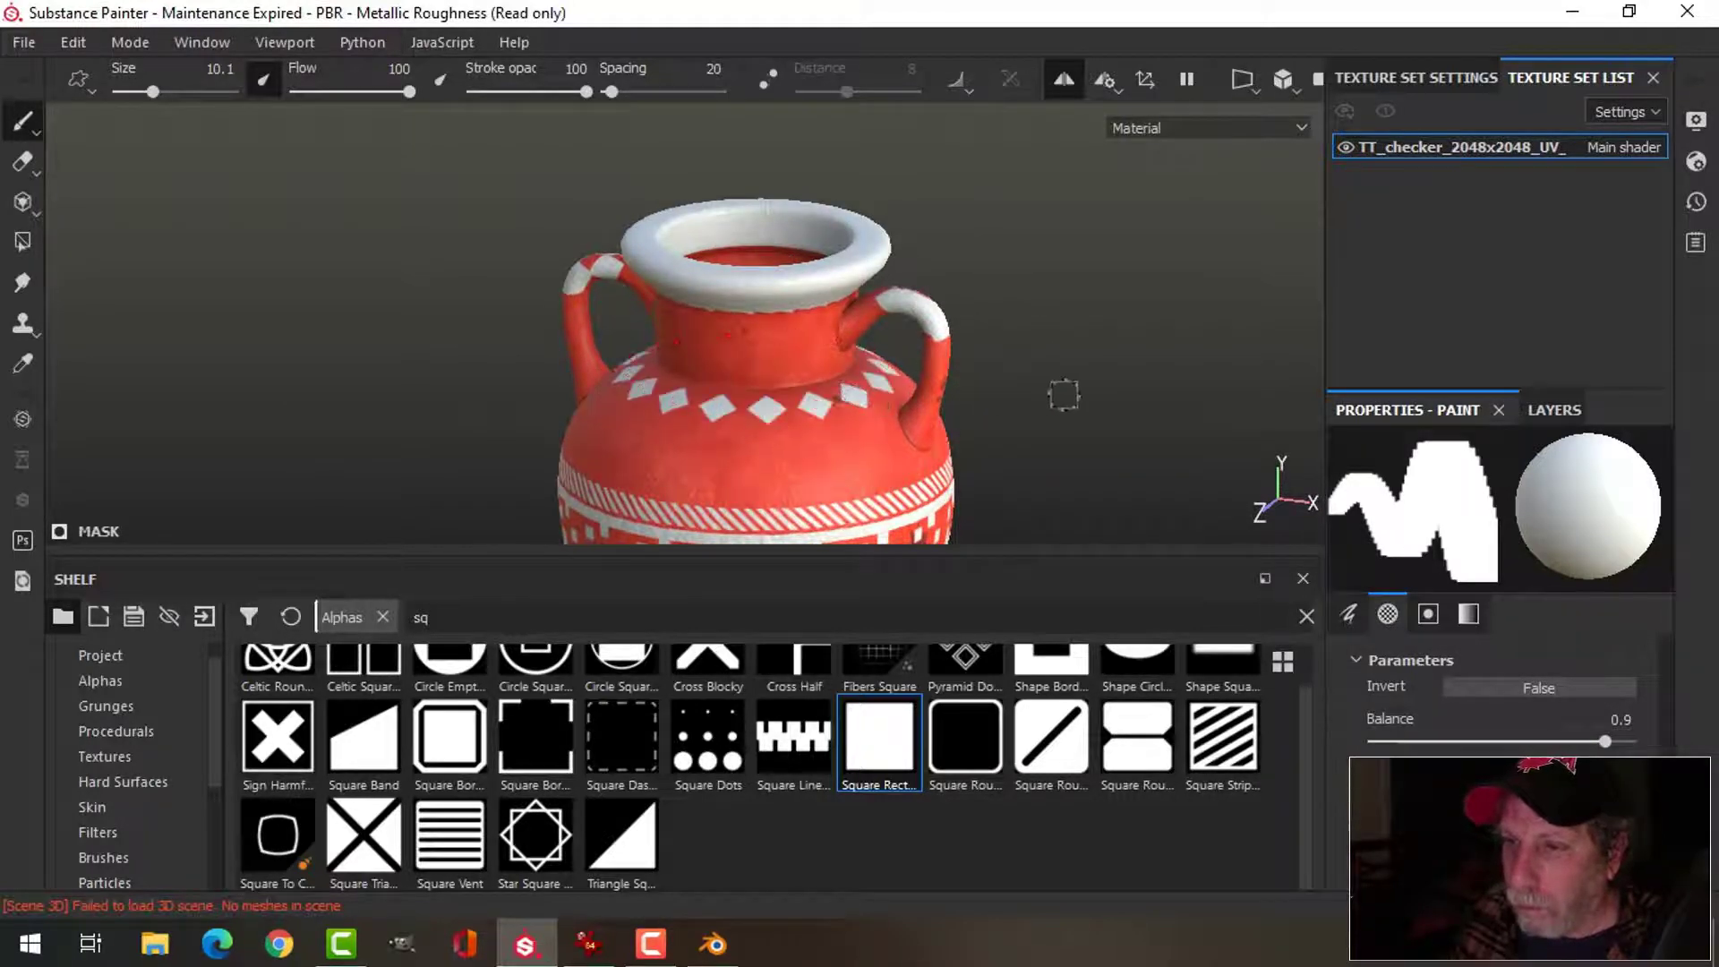
- Stamp a ring of small squares beneath the shoulder diamonds at brush size 3.87, after undoing a second ring of larger squares
mouse_move(1051, 445)
alt+mouse_down()
mouse_move(1044, 379)
mouse_move(1059, 414)
mouse_move(1044, 425)
mouse_move(861, 400)
alt+mouse_up()
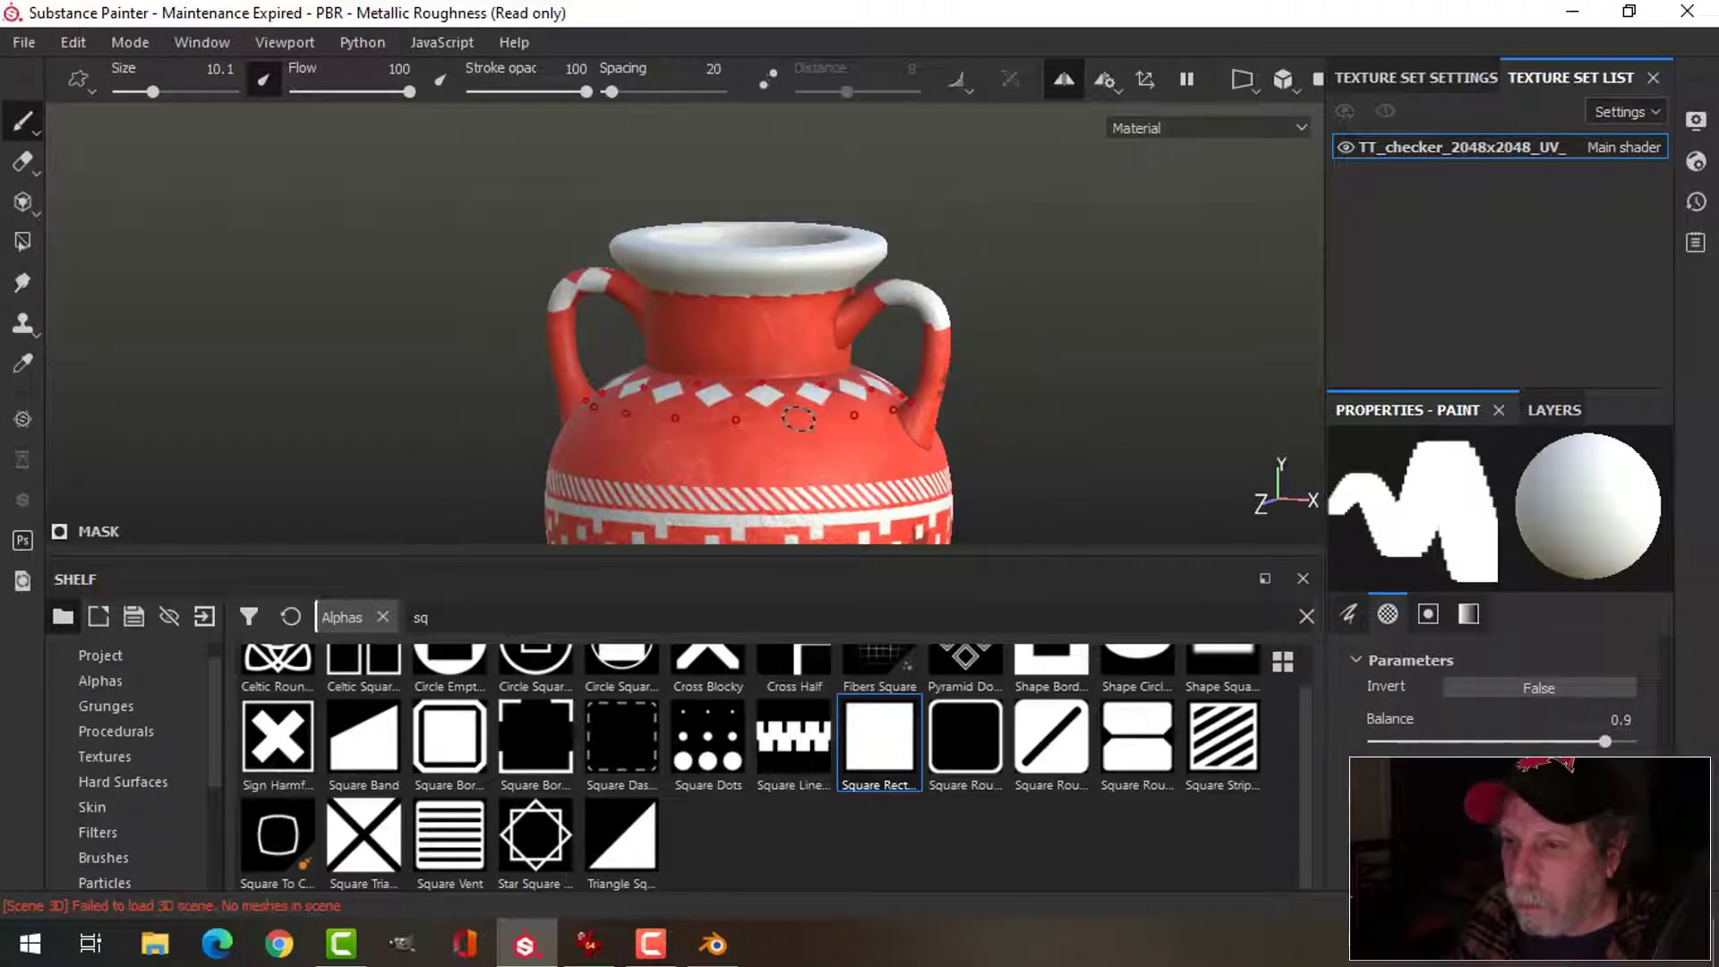
alt+drag(1055, 392, 1090, 439)
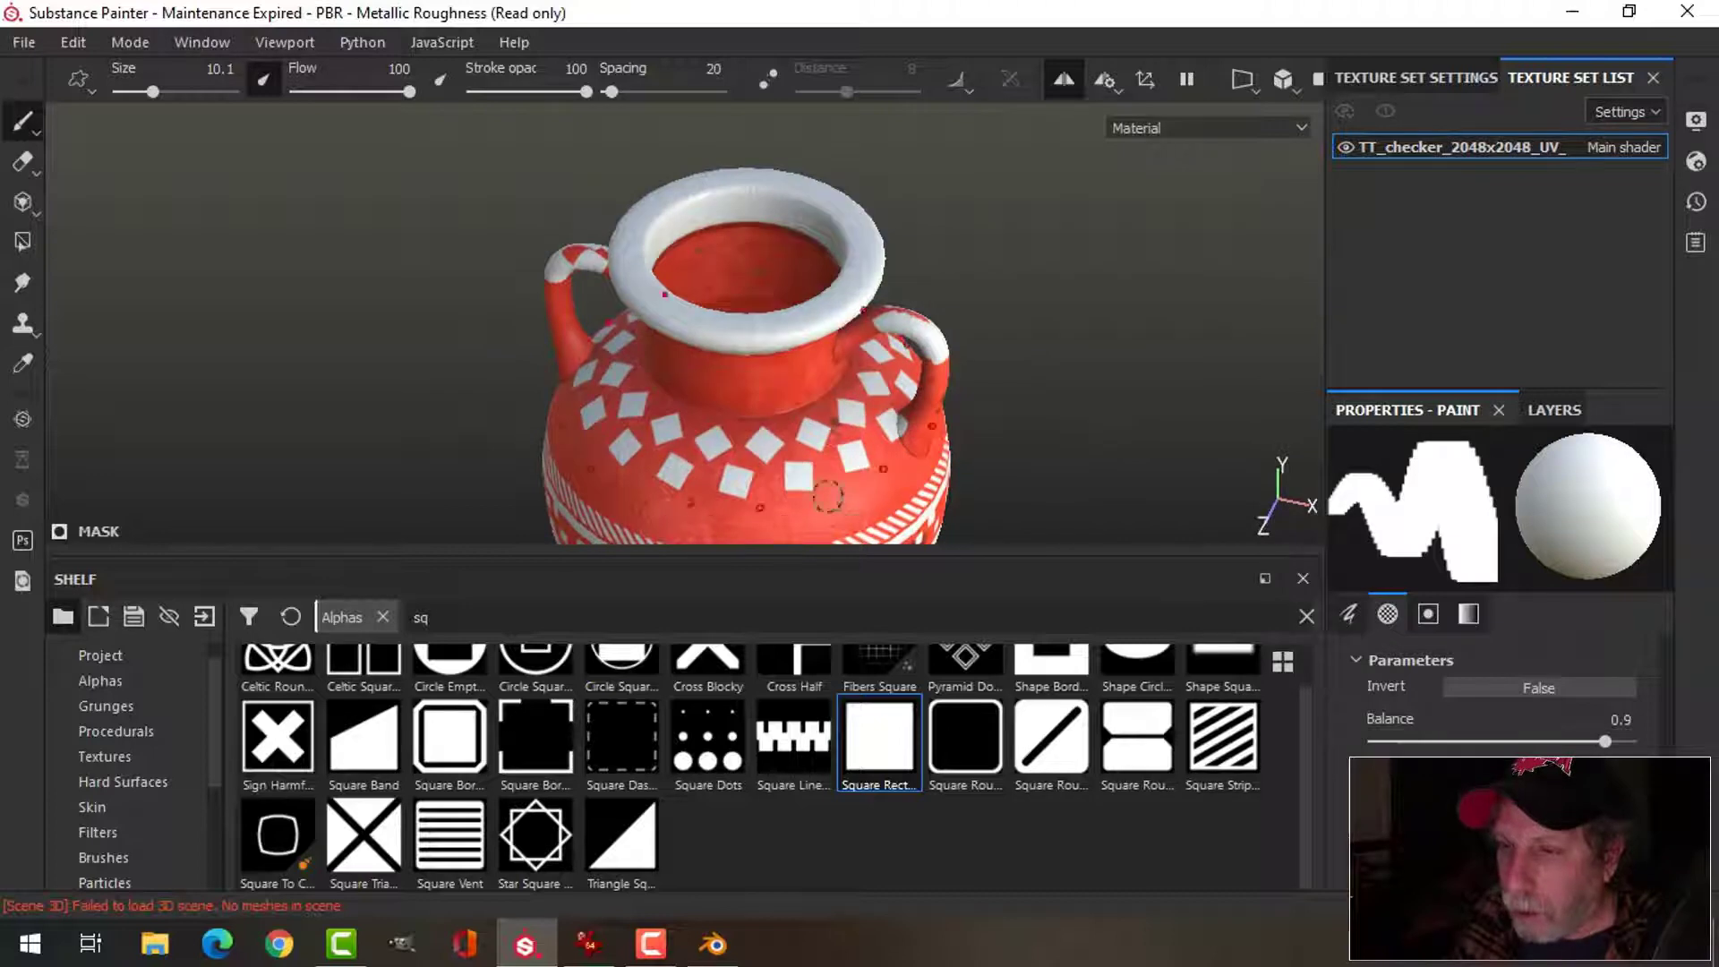
alt+drag(800, 464, 779, 314)
key([)
key([)
key([)
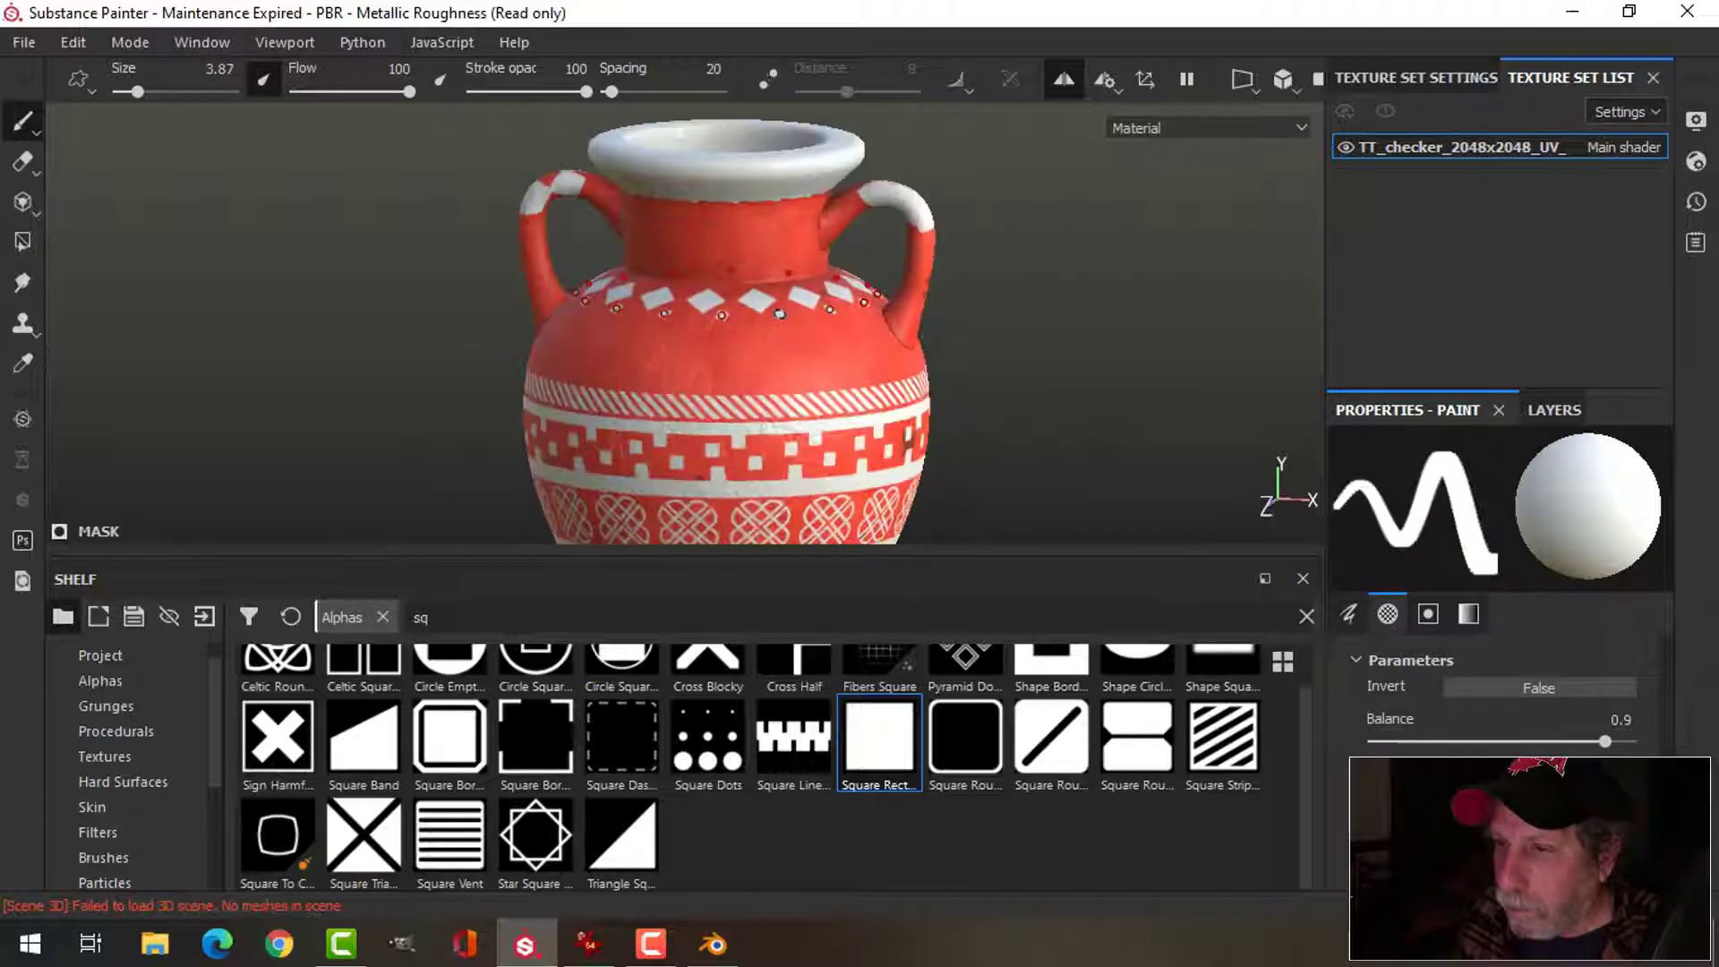
alt+drag(1040, 334, 891, 392)
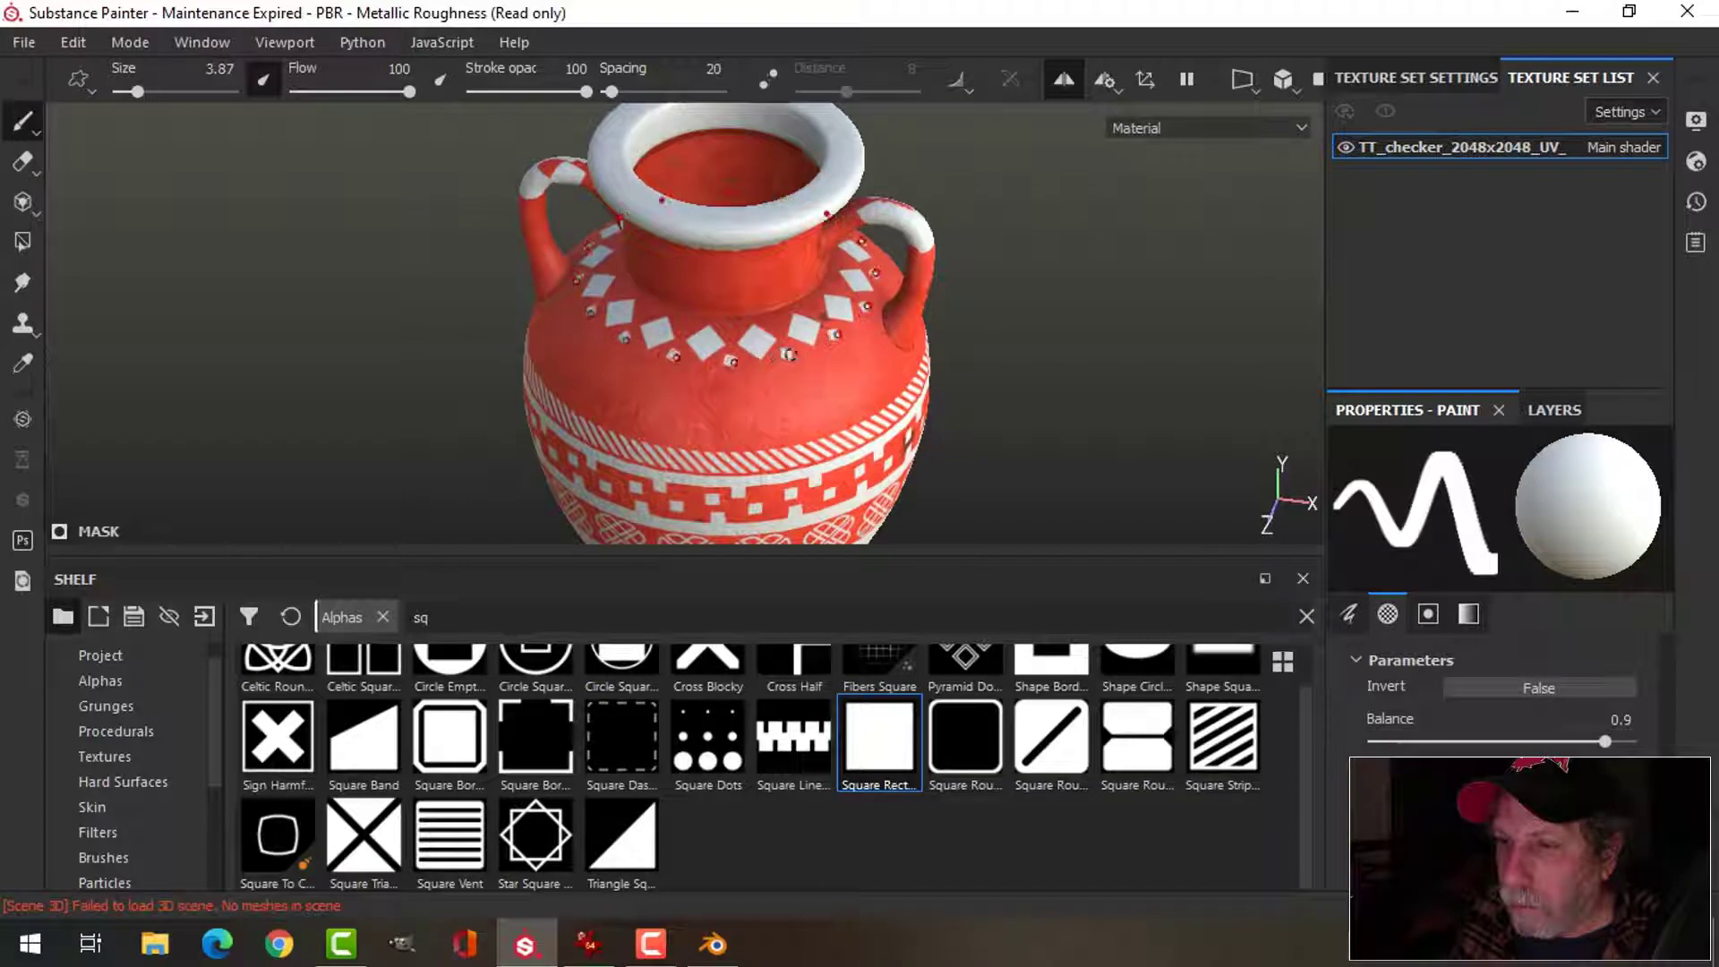
alt+drag(1035, 397, 1035, 298)
scroll(1012, 386, down, 3)
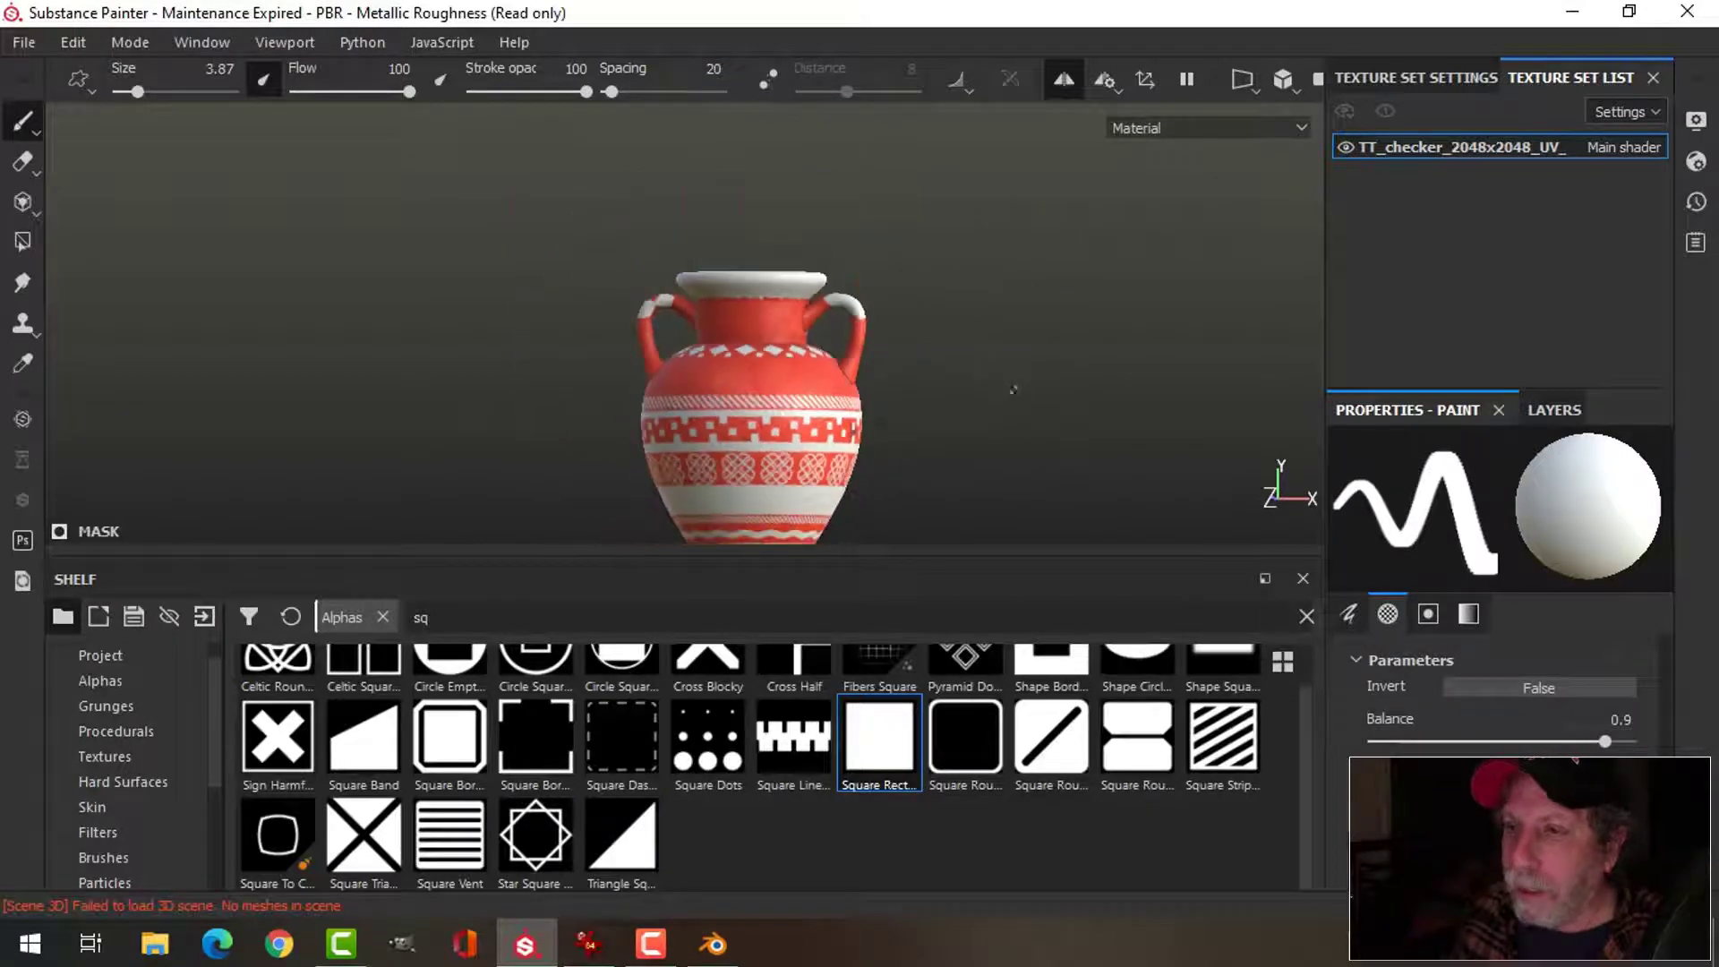
alt+drag(1009, 388, 886, 428)
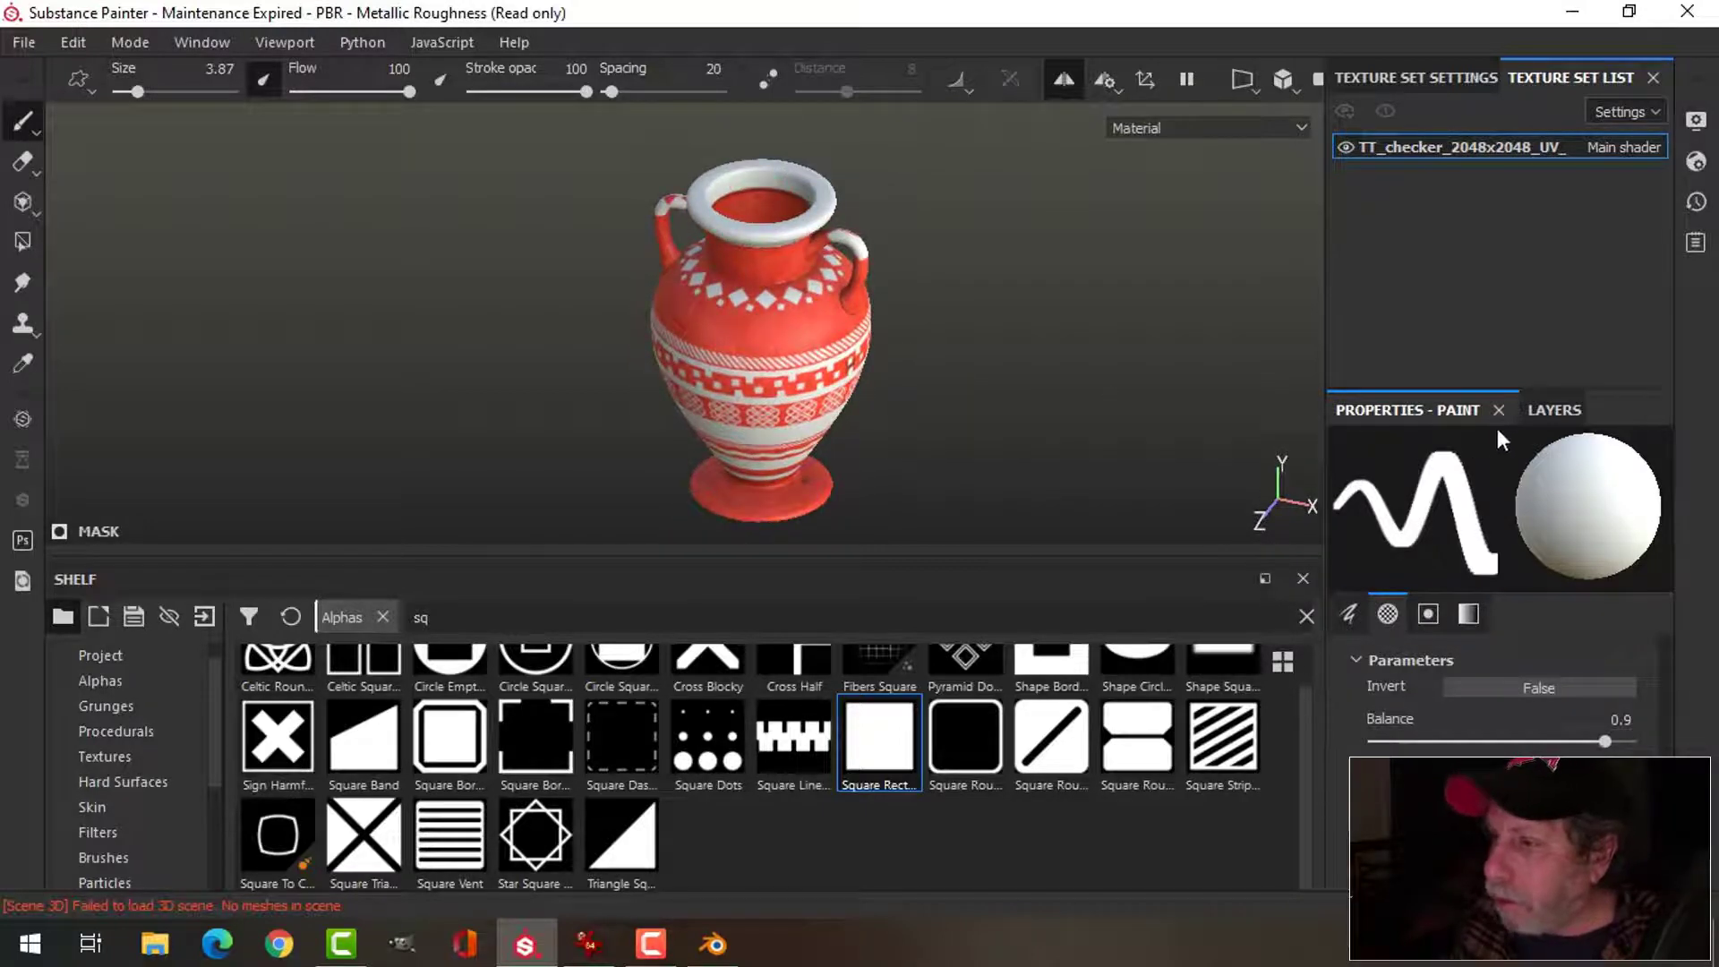
- Set the paint brush's grayscale value to 0 for erasing from the mask
click(1533, 405)
click(1397, 412)
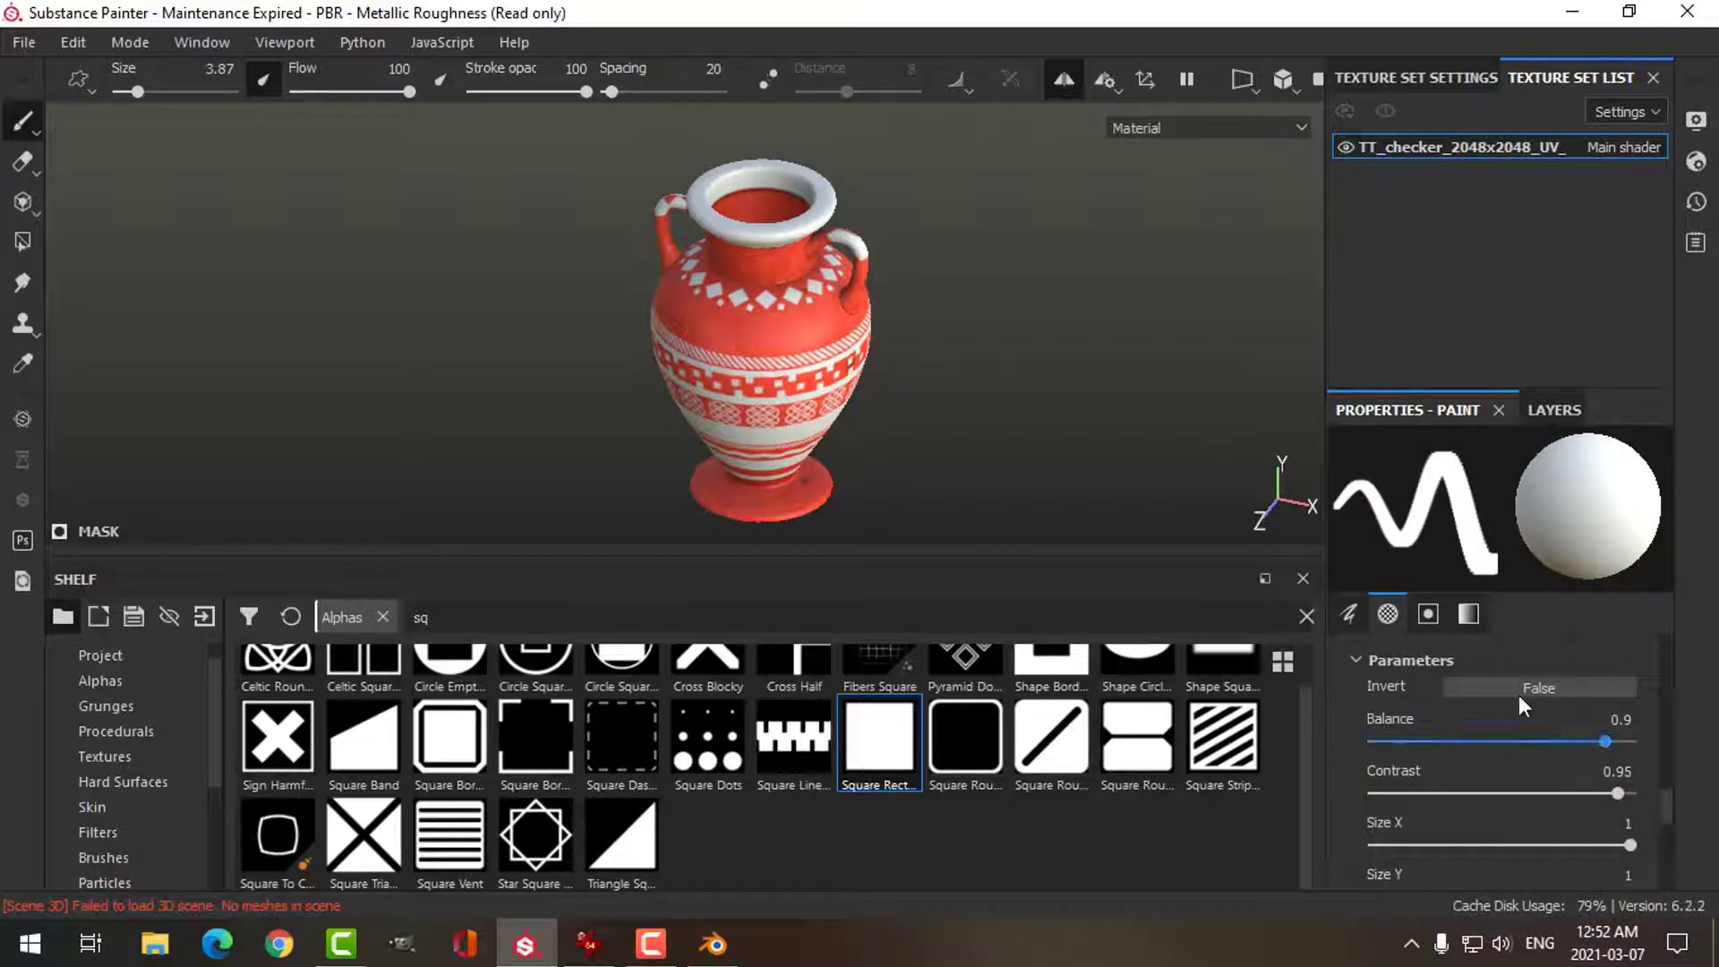
click(1469, 616)
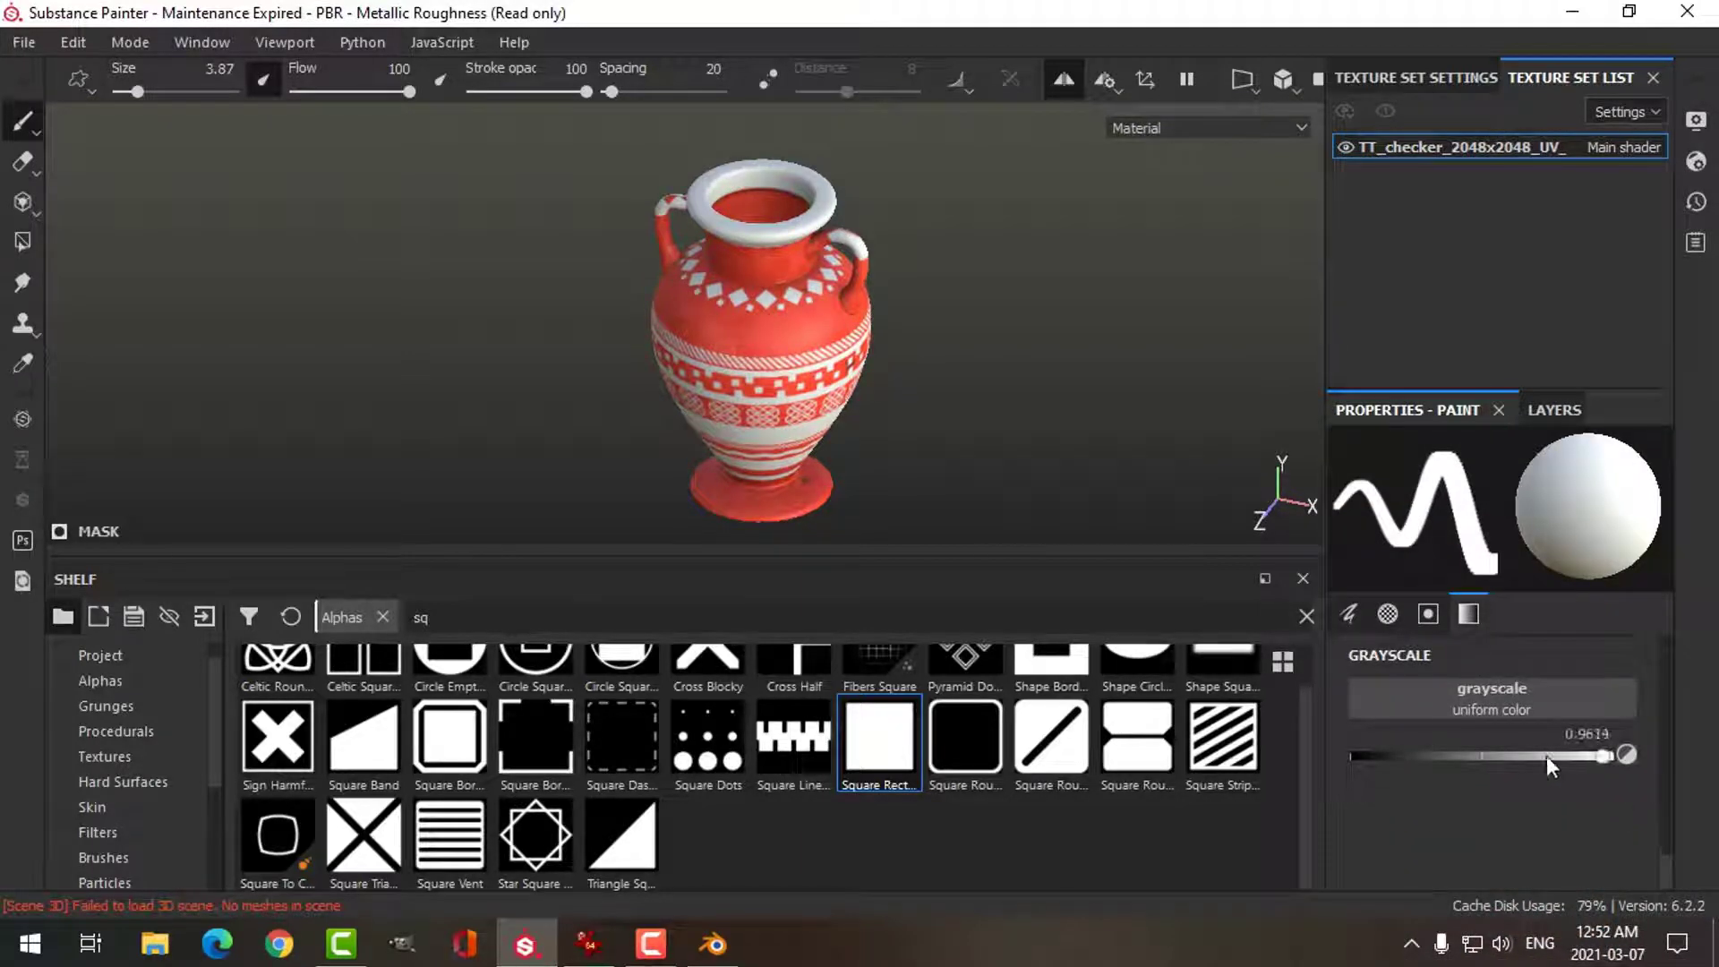
drag(1547, 758, 1325, 757)
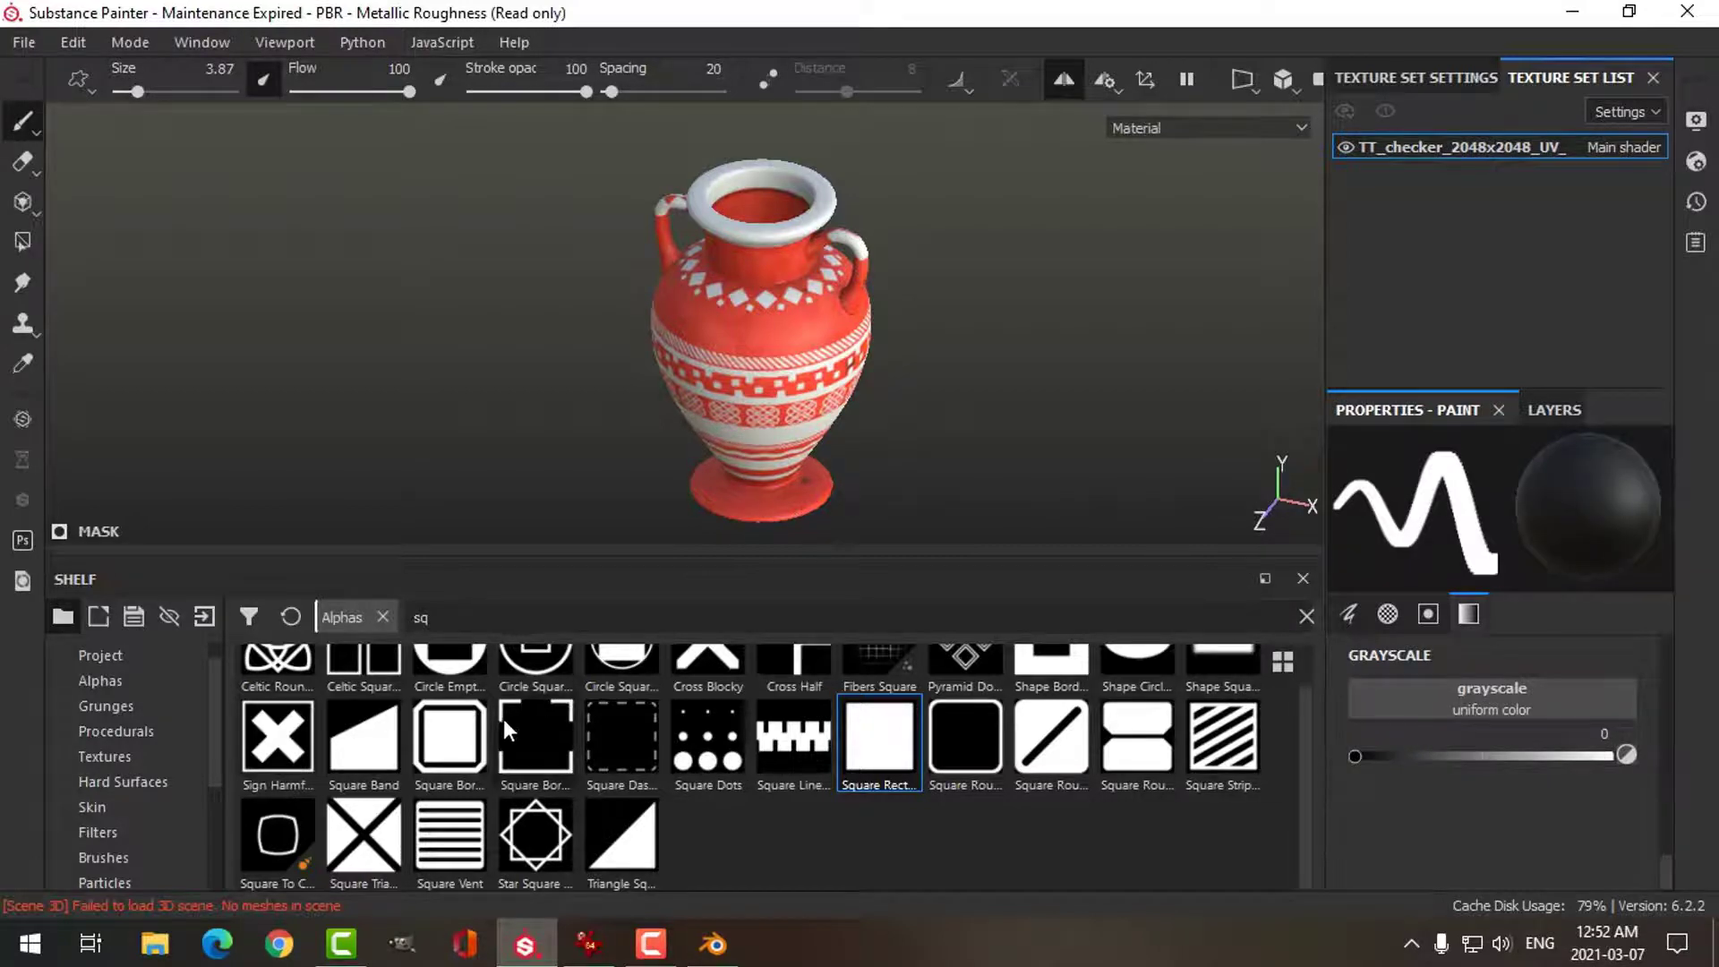
- Try to paint out the stray light areas on the handle with symmetry on, undoing the attempt
alt+right_drag(1001, 238, 939, 379)
key(f)
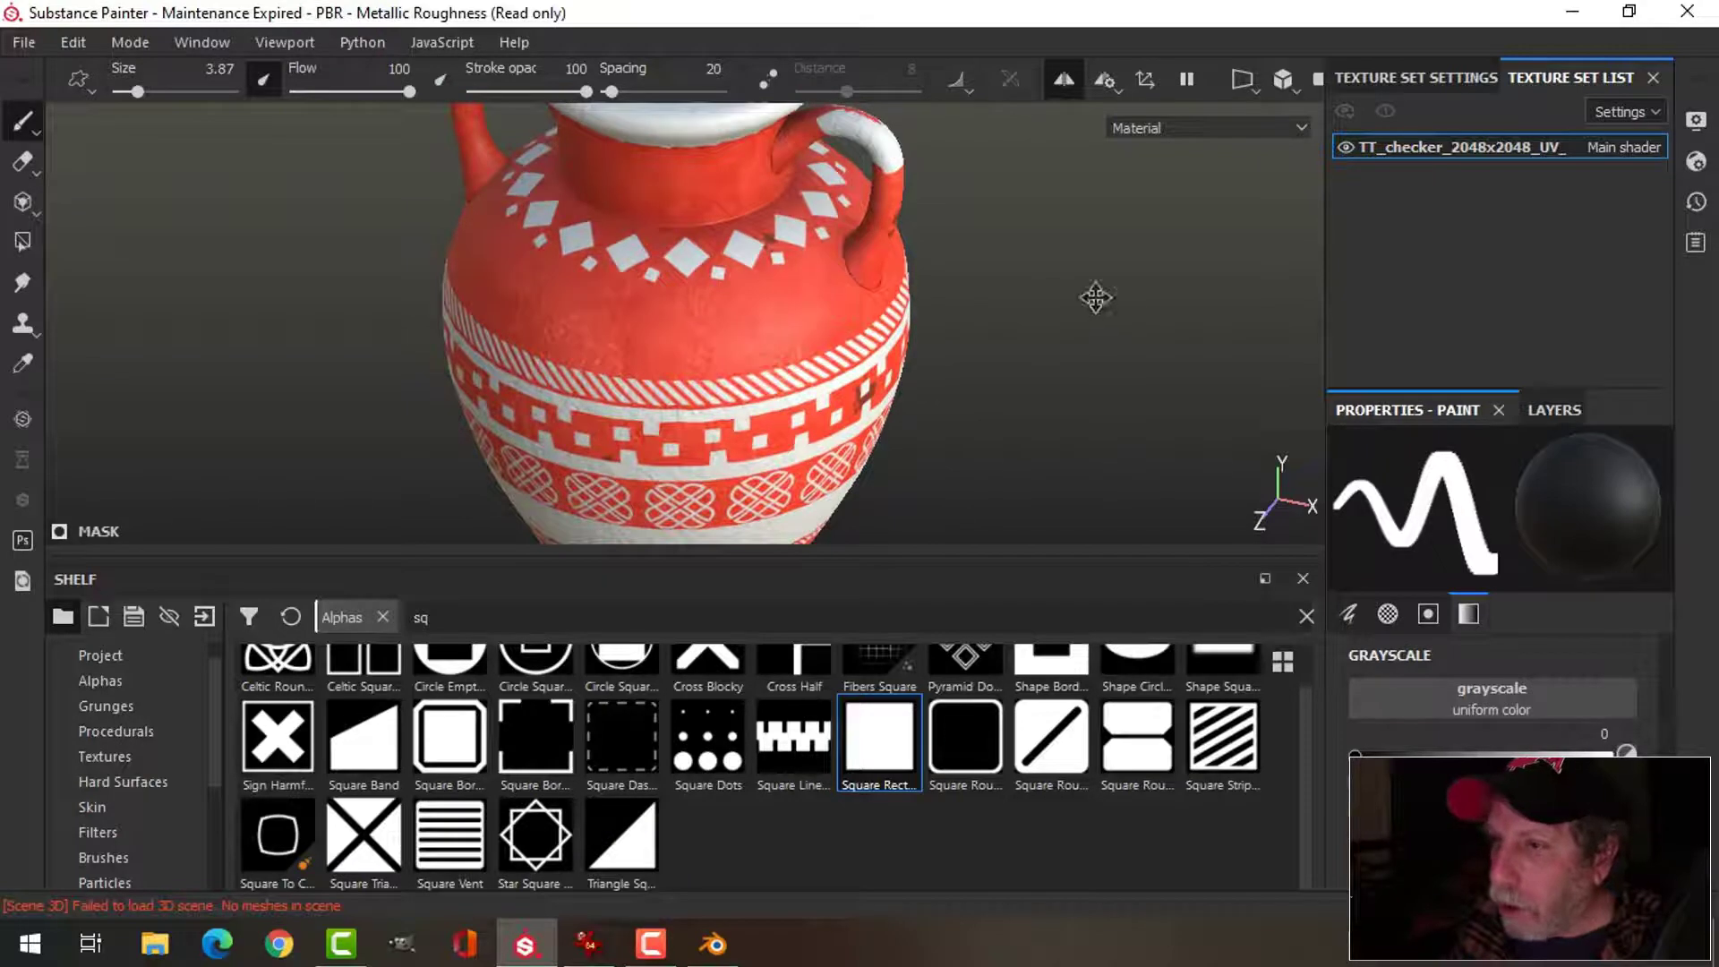
alt+drag(1096, 297, 842, 381)
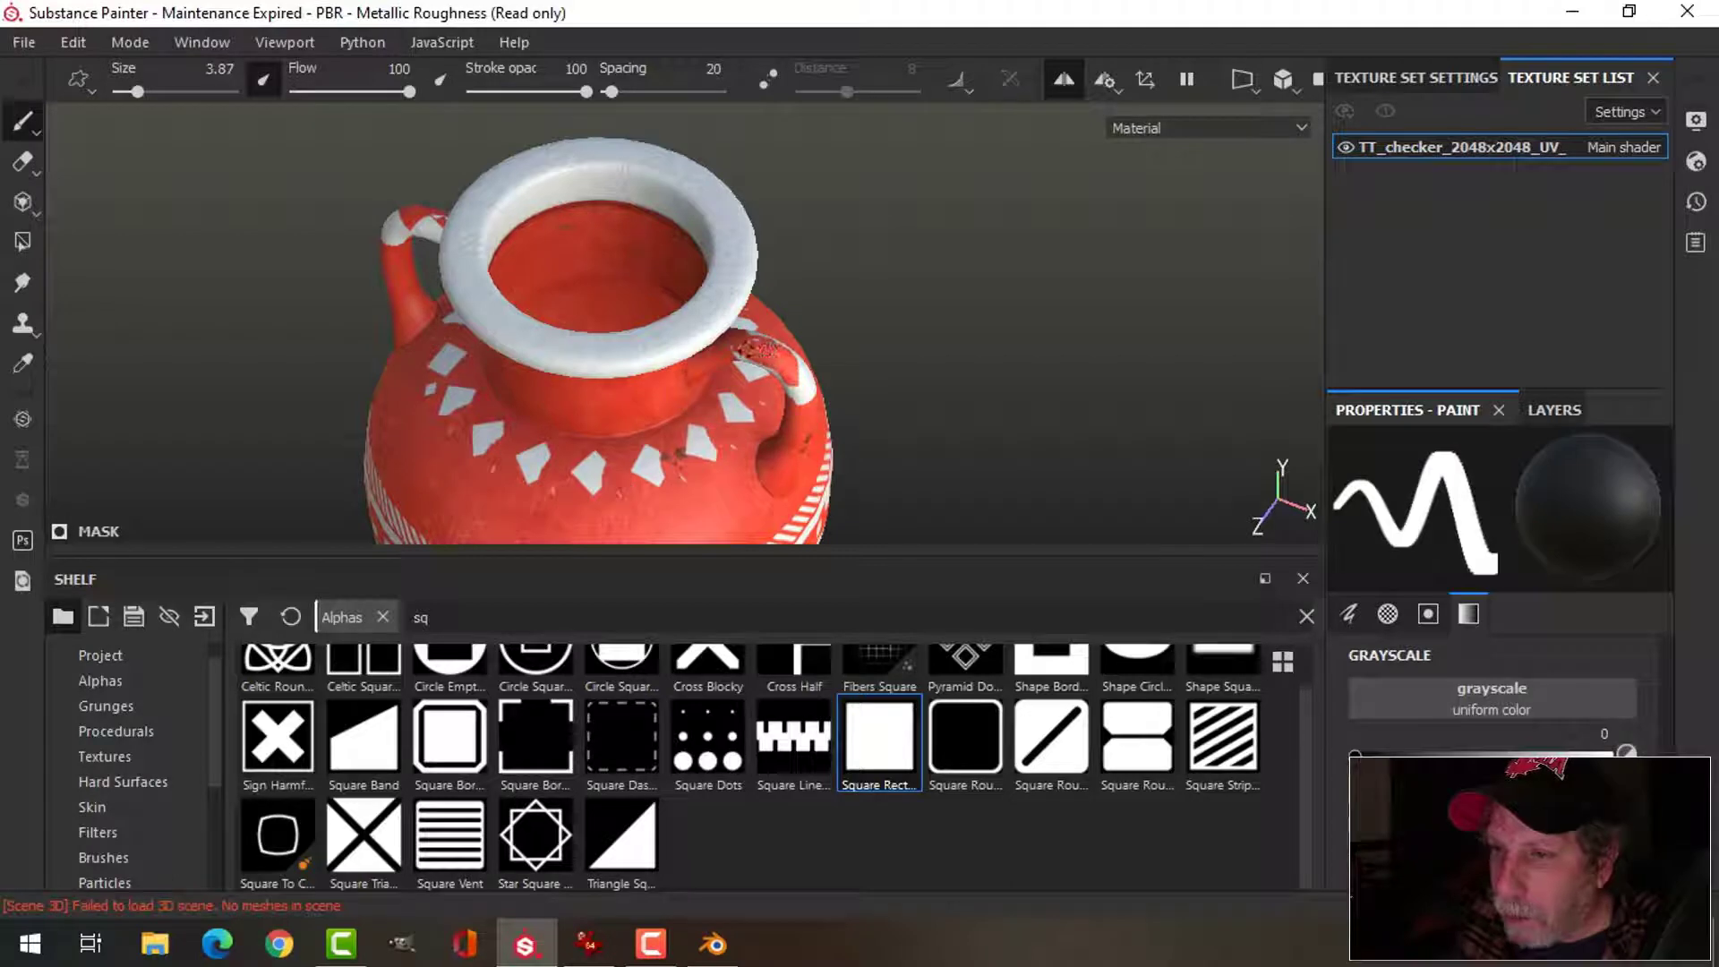
alt+drag(980, 369, 815, 353)
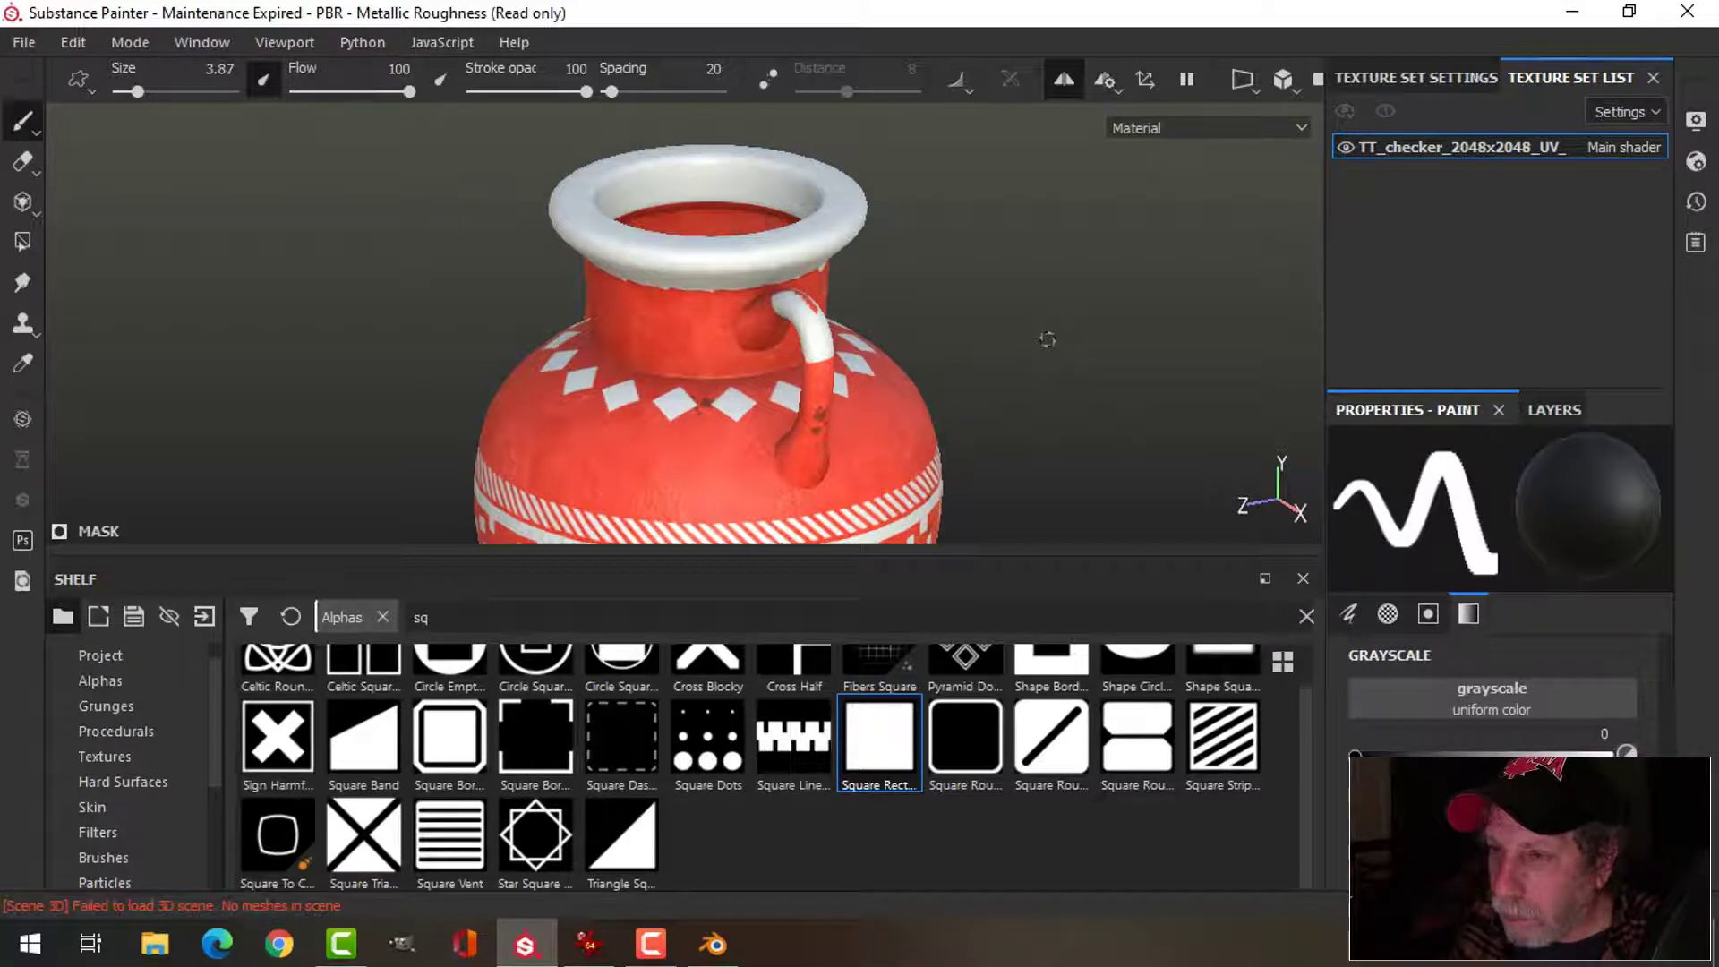
- Turn symmetry off and paint out the stray light areas on both handles with grayscale 0
alt+drag(1048, 339, 1085, 333)
click(1064, 80)
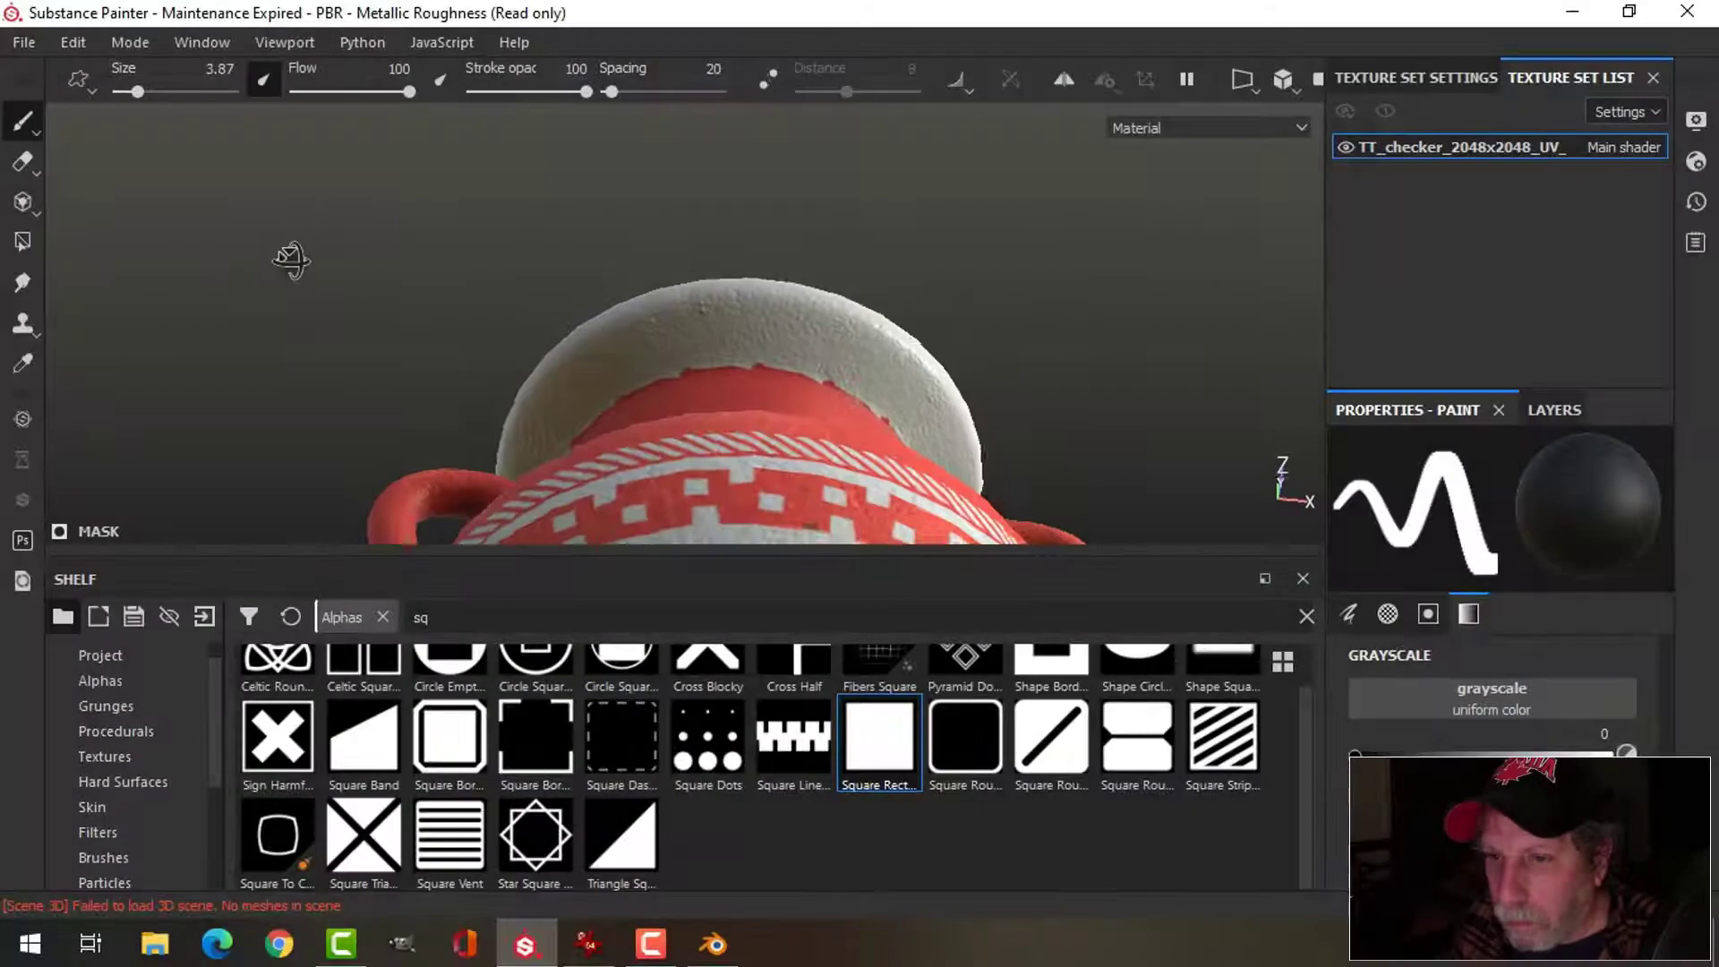
alt+drag(288, 261, 1320, 336)
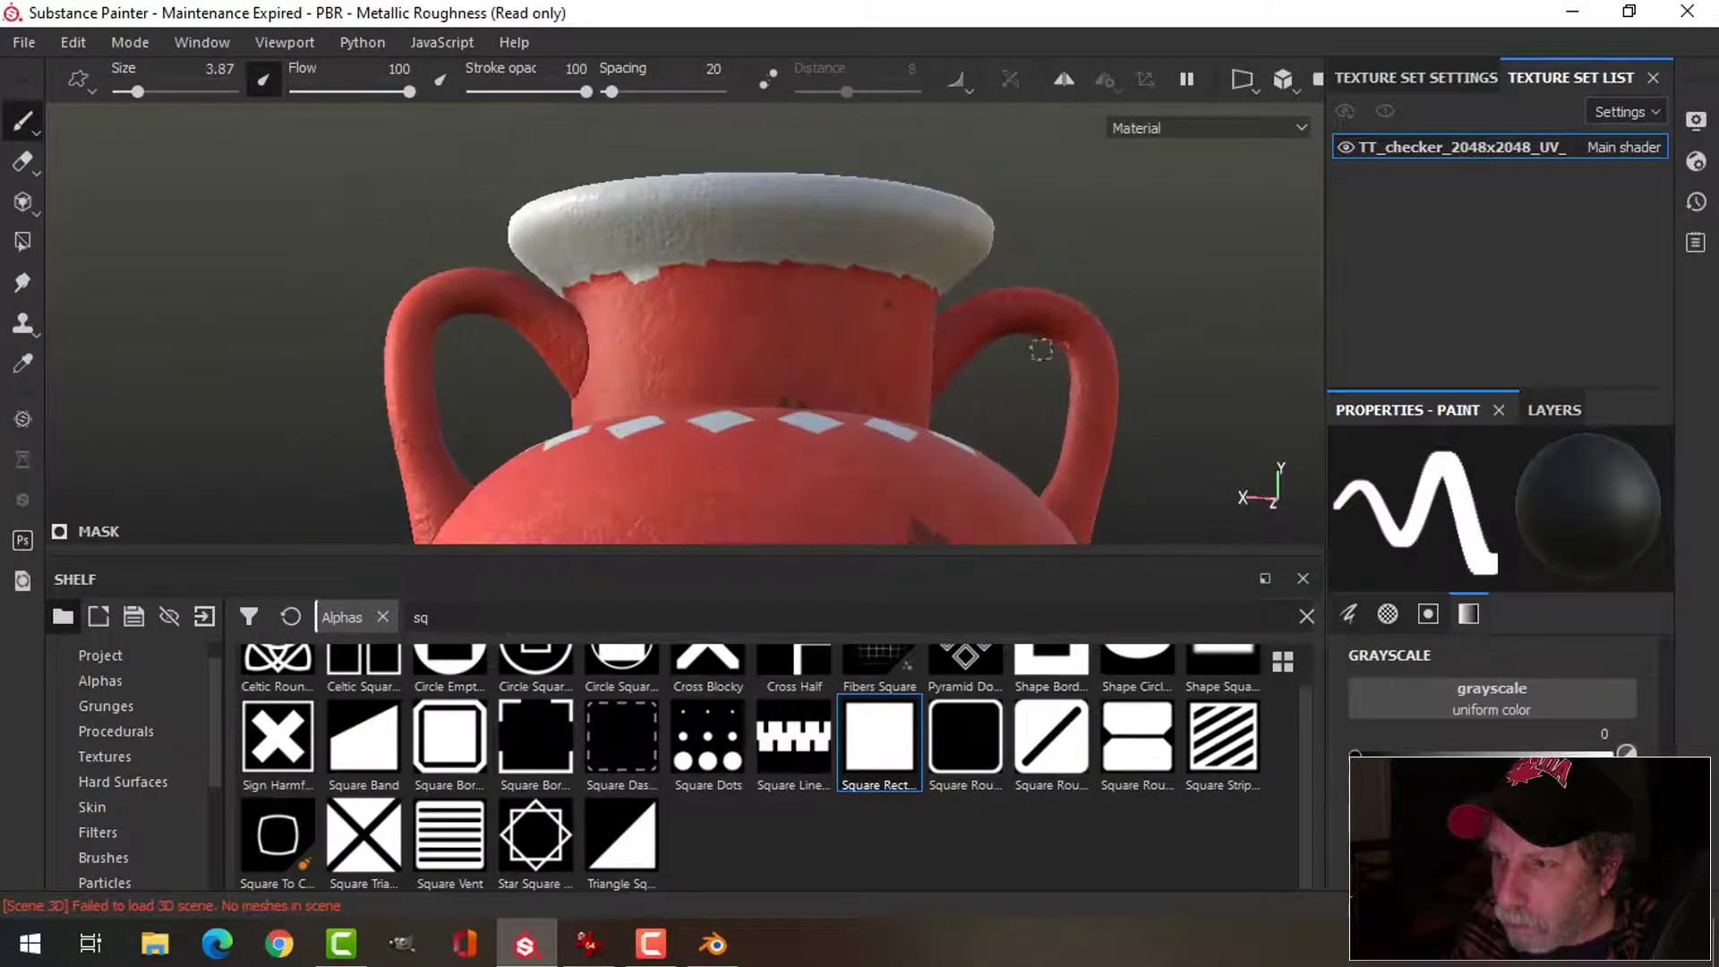
- Turn symmetry on and paint out the ragged light edge beneath the rim, all around the neck, with grayscale 0
alt+drag(1058, 285, 1009, 212)
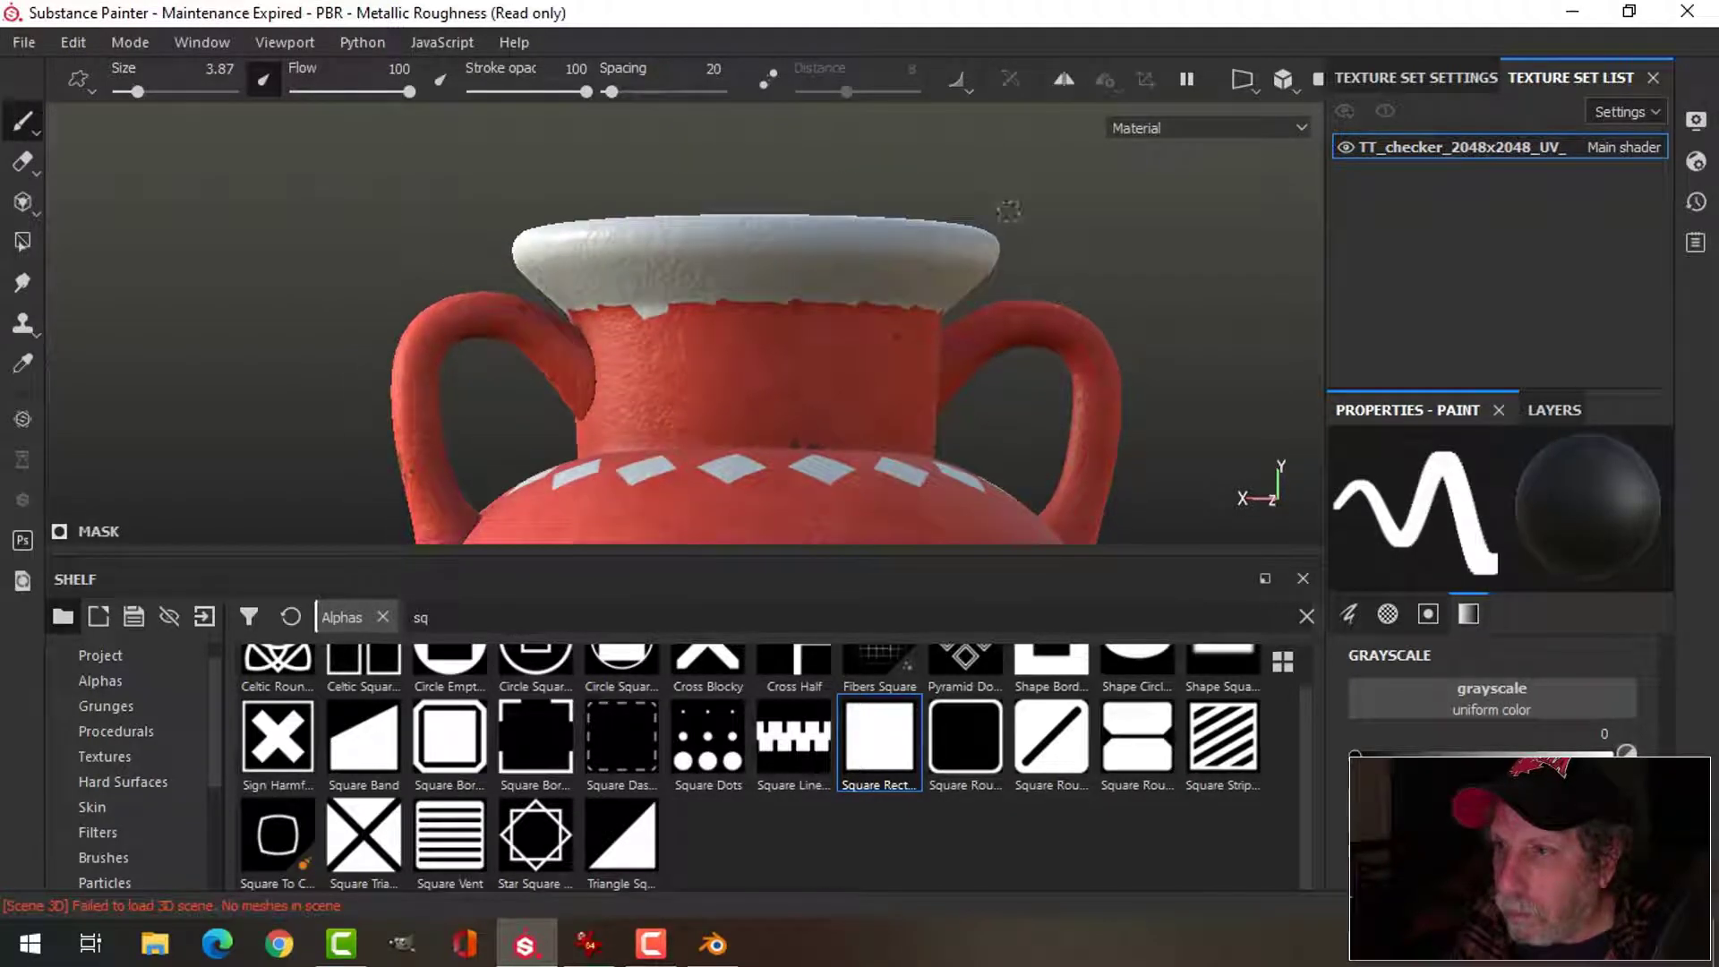
click(1069, 79)
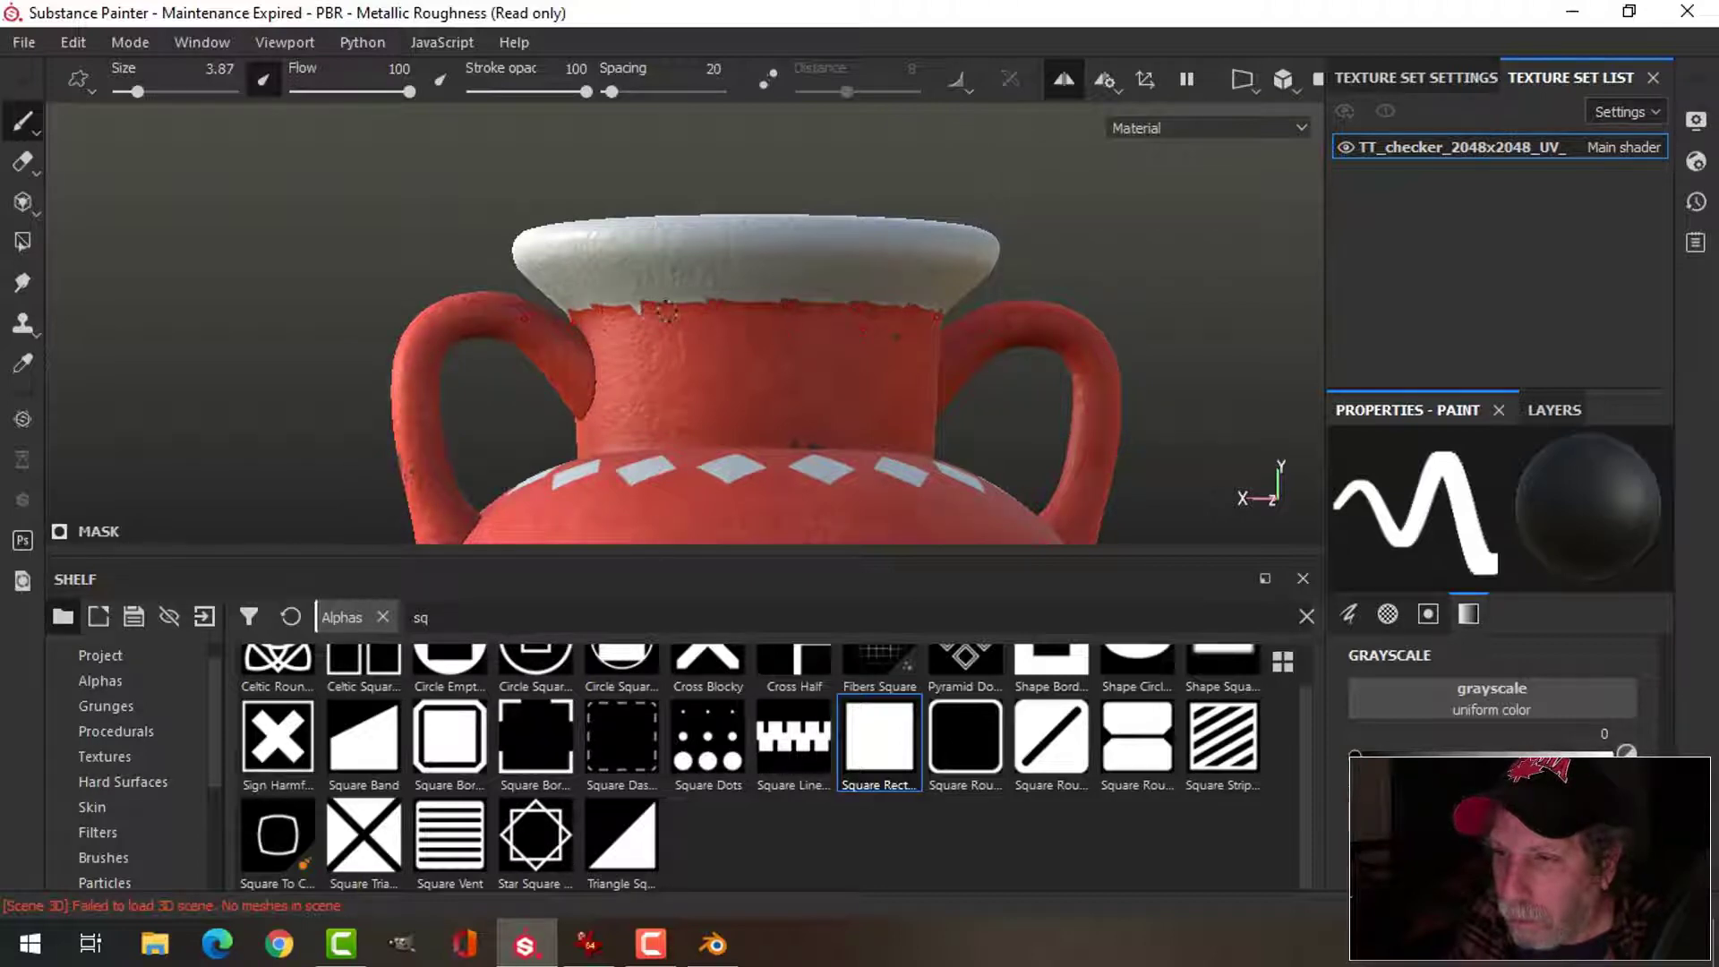
alt+drag(1039, 323, 1009, 292)
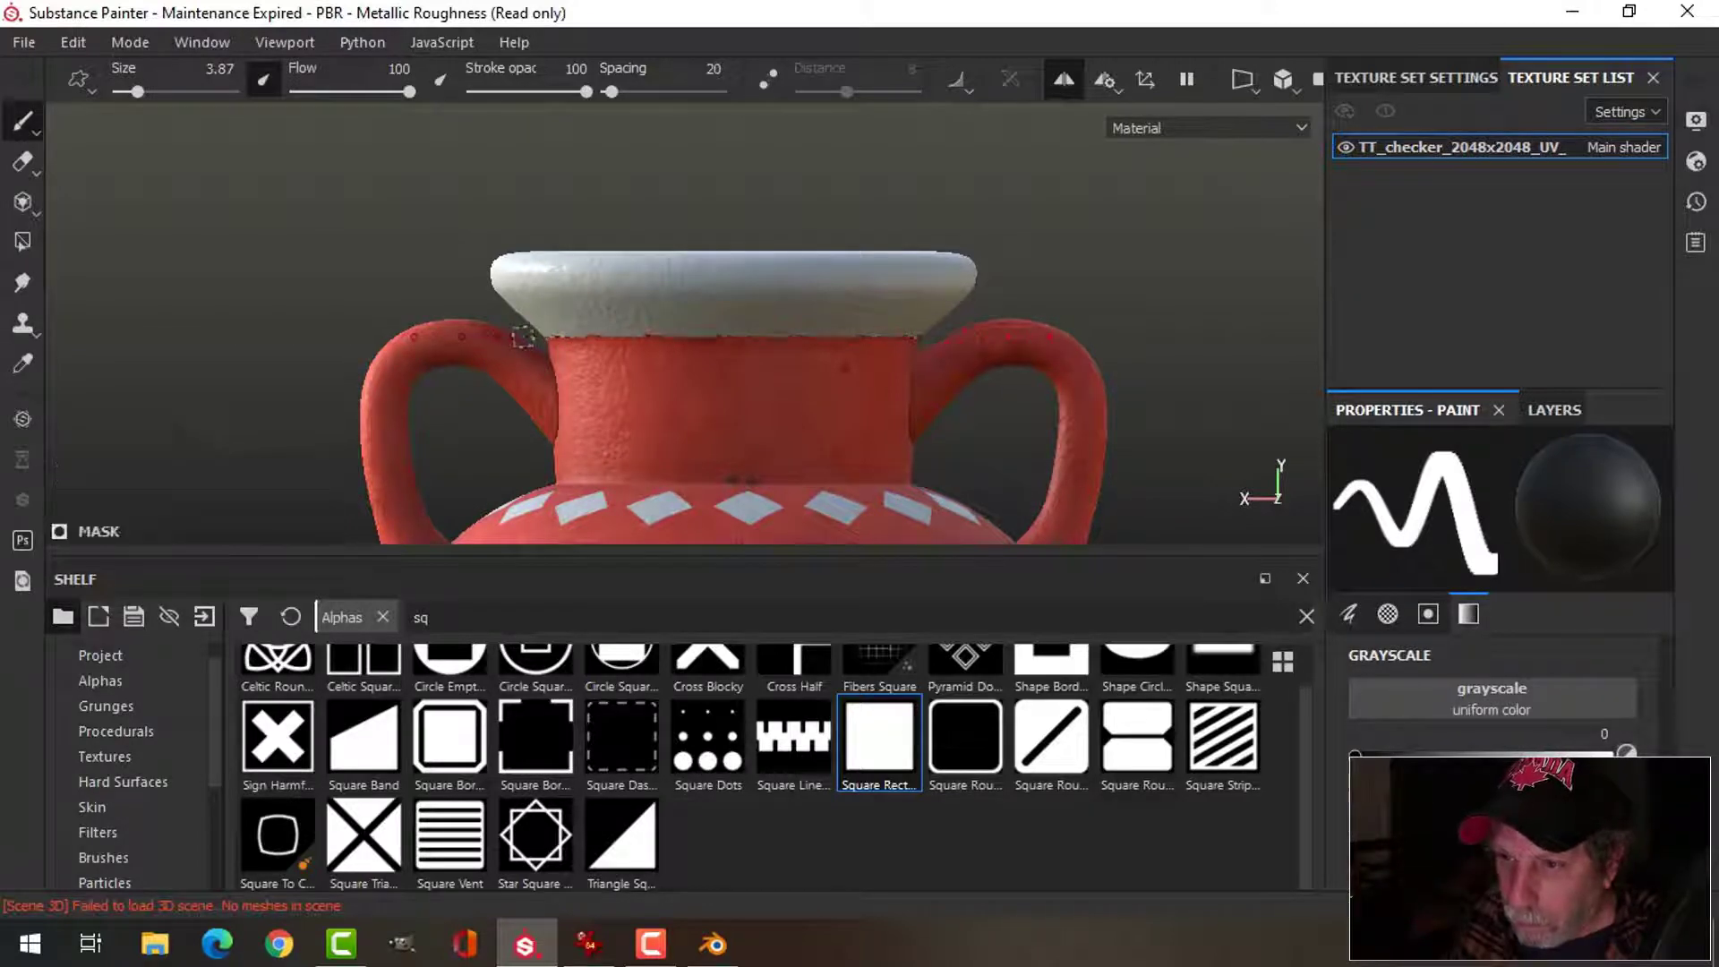
alt+drag(1001, 287, 963, 285)
scroll(1021, 313, down, 6)
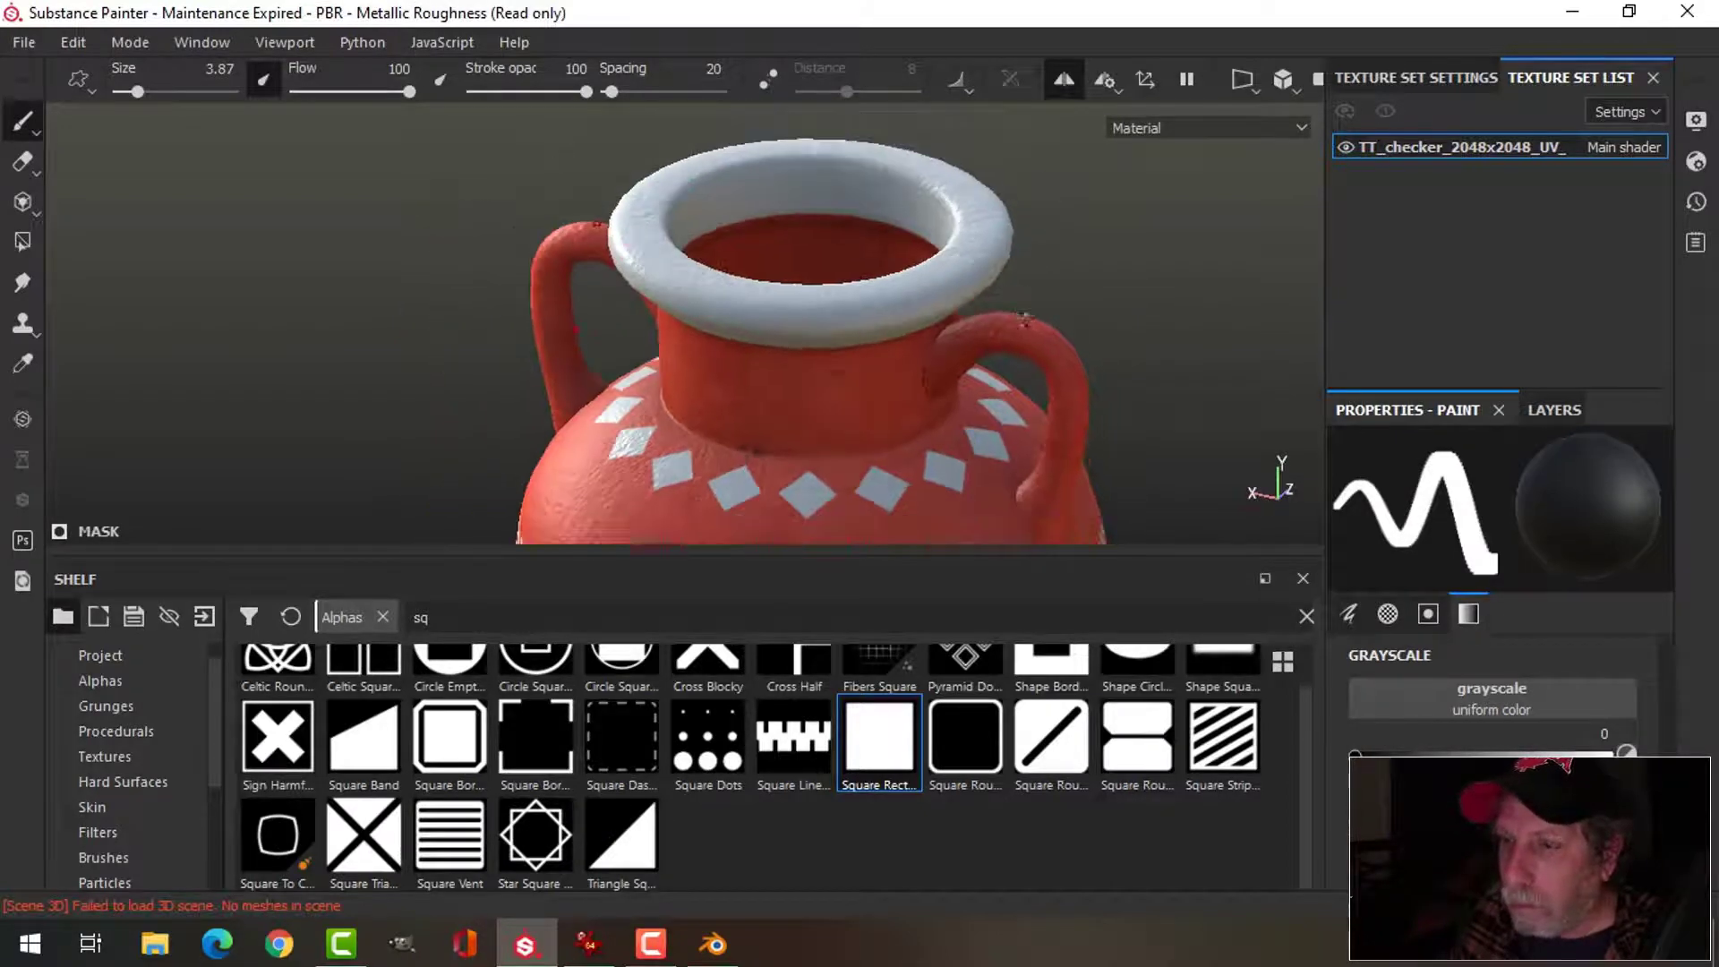
- Add a new fill layer with a black mask above the light pattern layer
alt+drag(1029, 421, 949, 400)
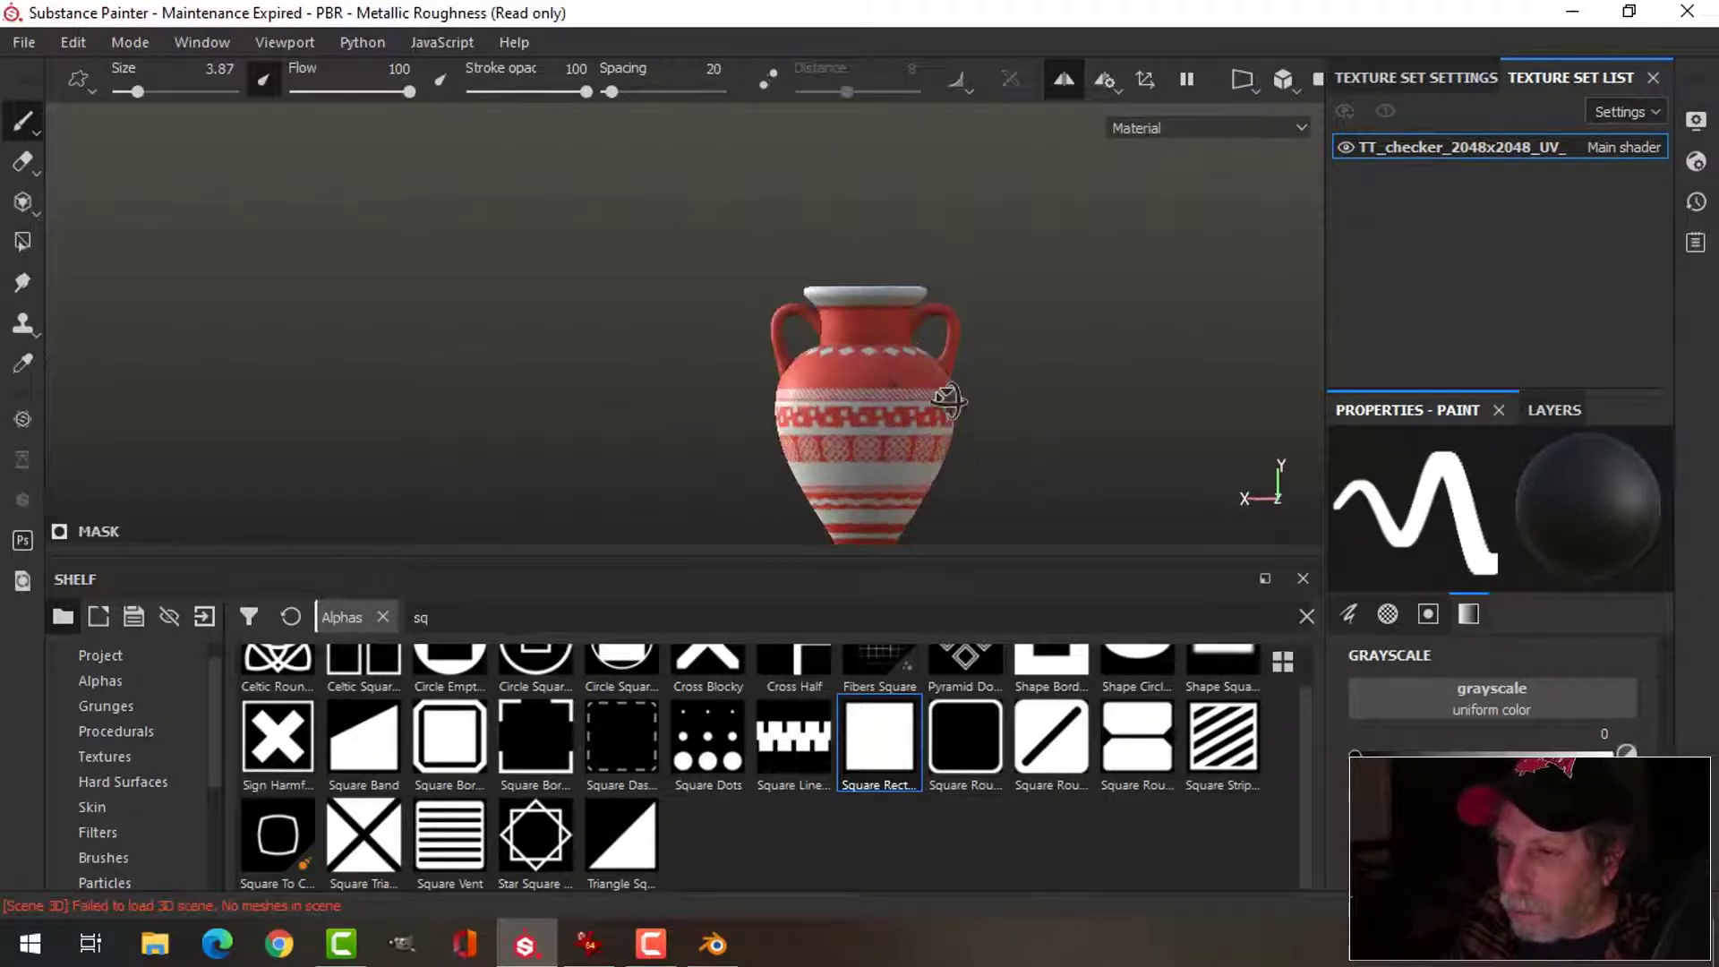
alt+middle_drag(949, 421, 940, 375)
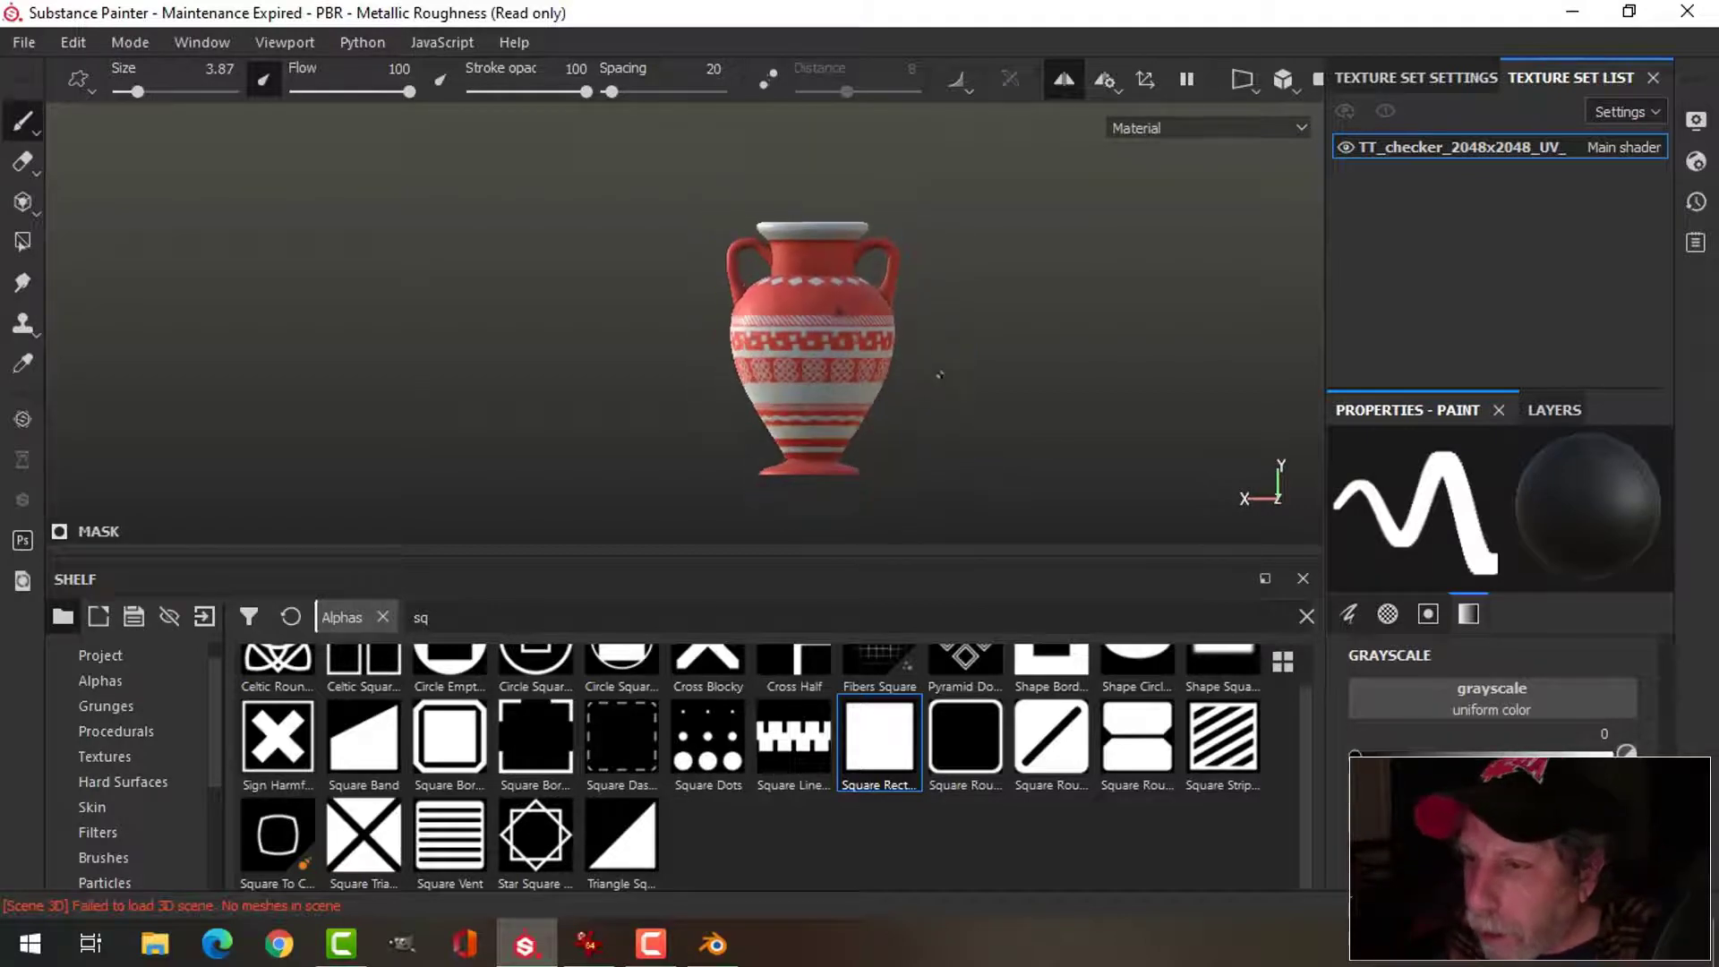
scroll(940, 374, up, 5)
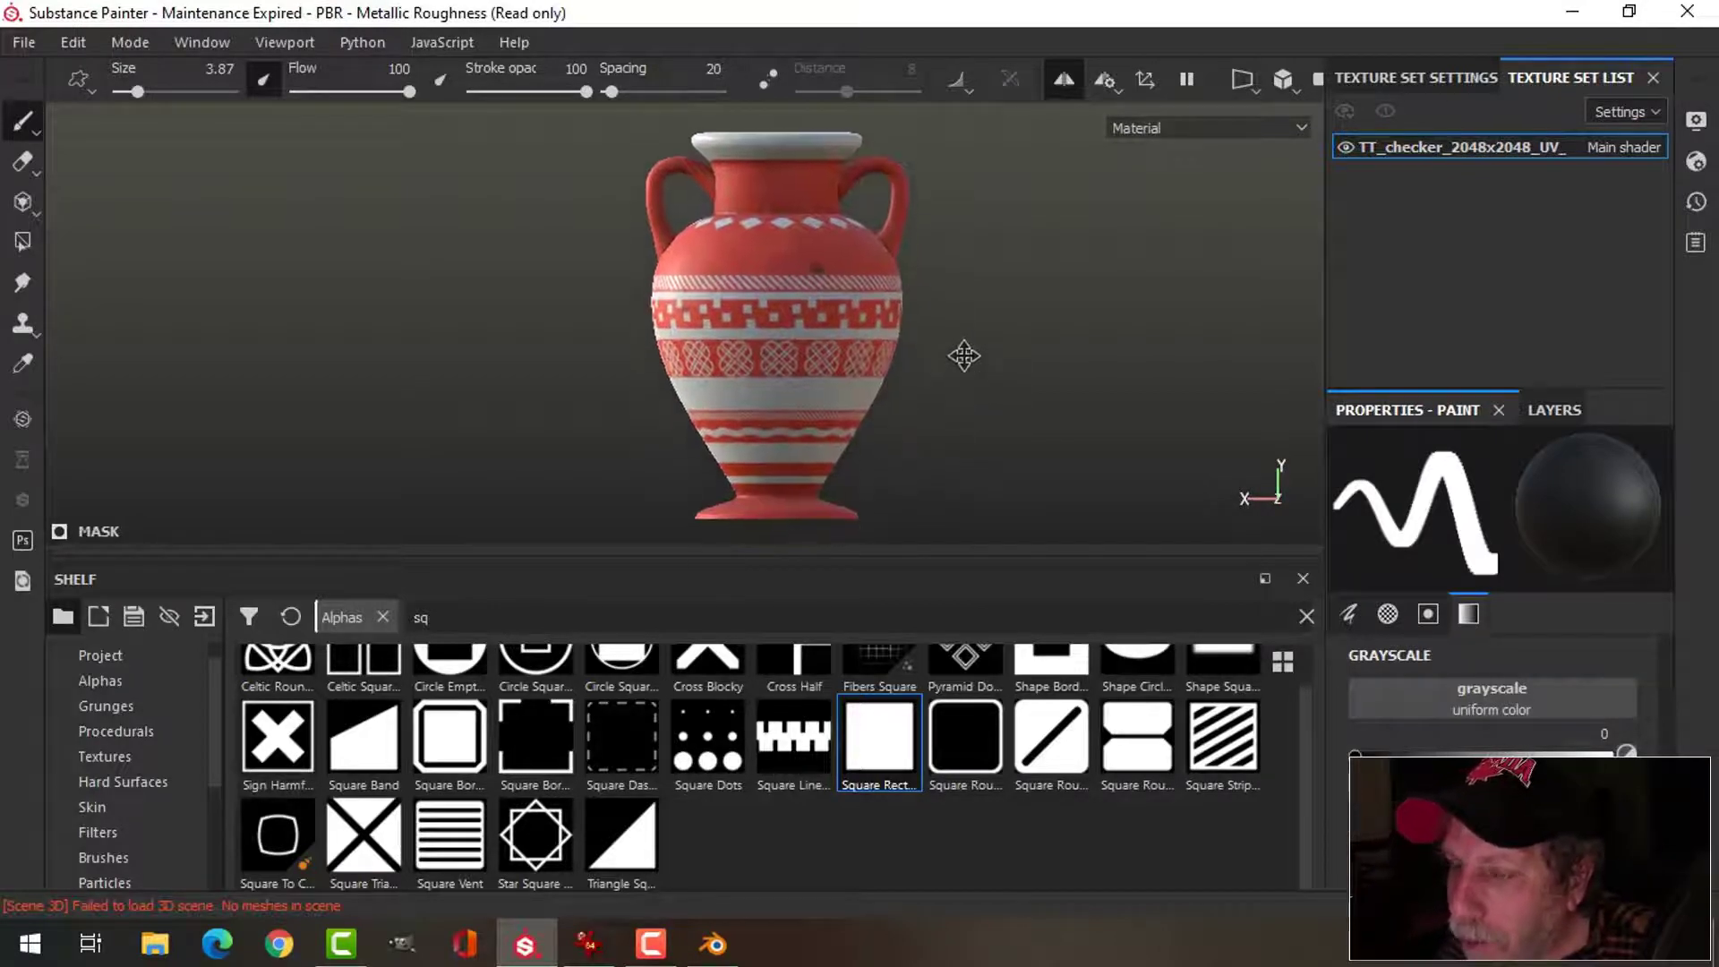
click(1552, 410)
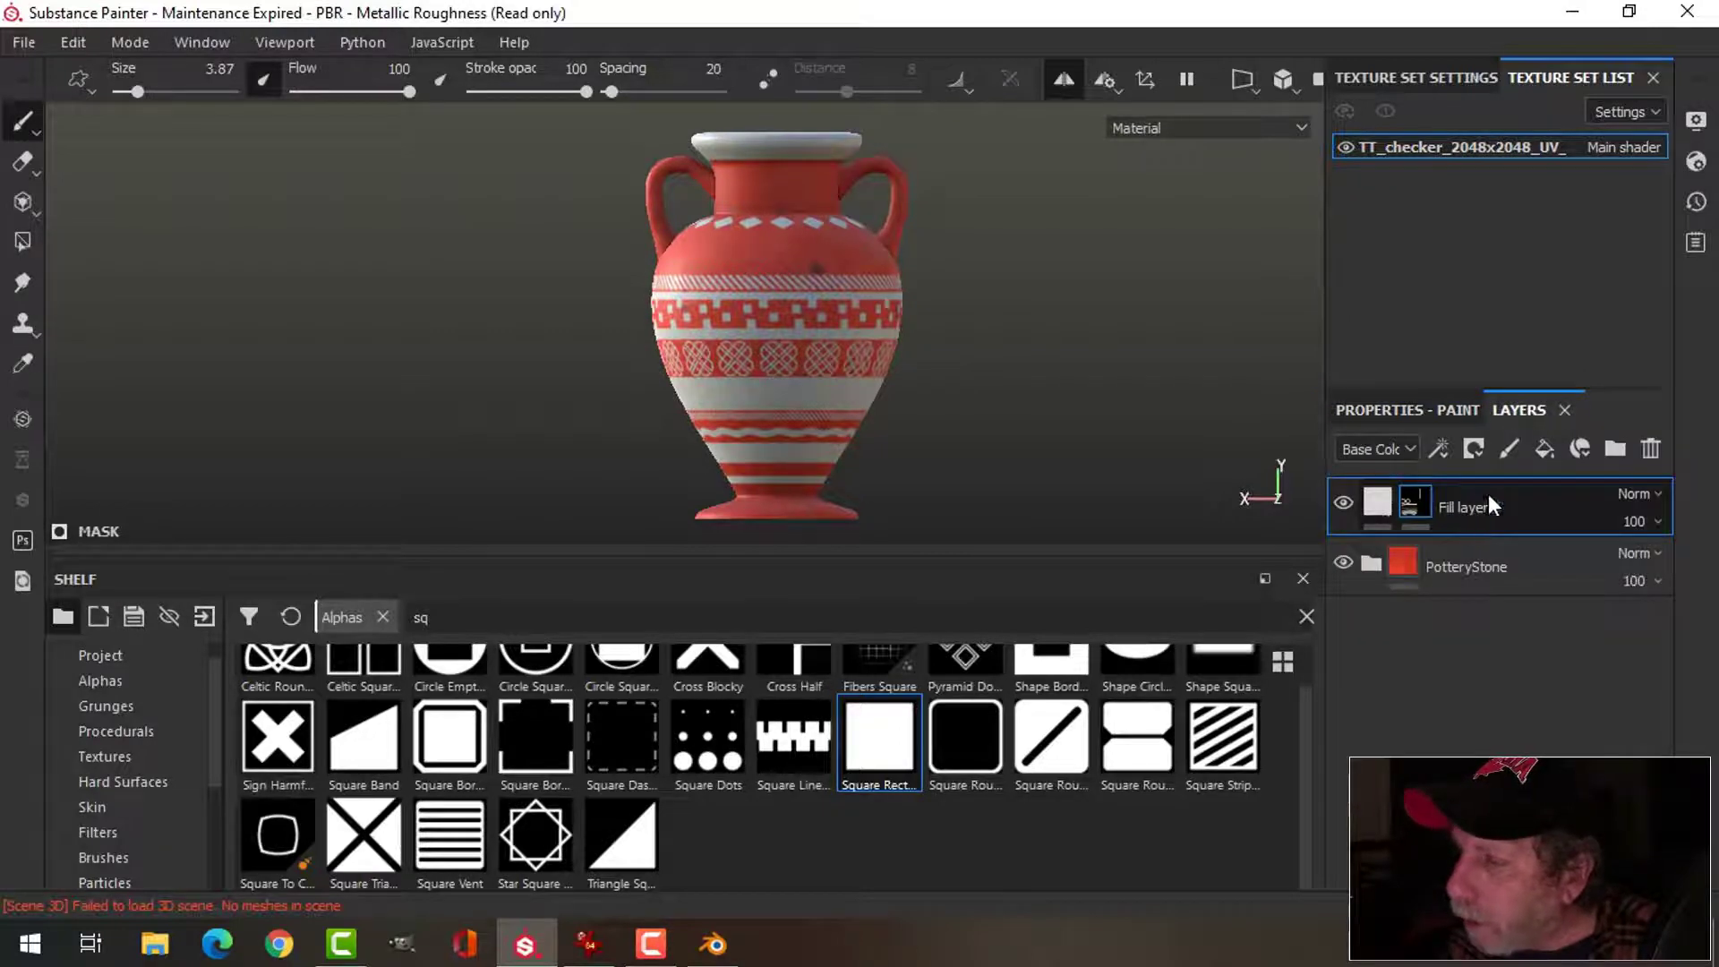
click(1542, 449)
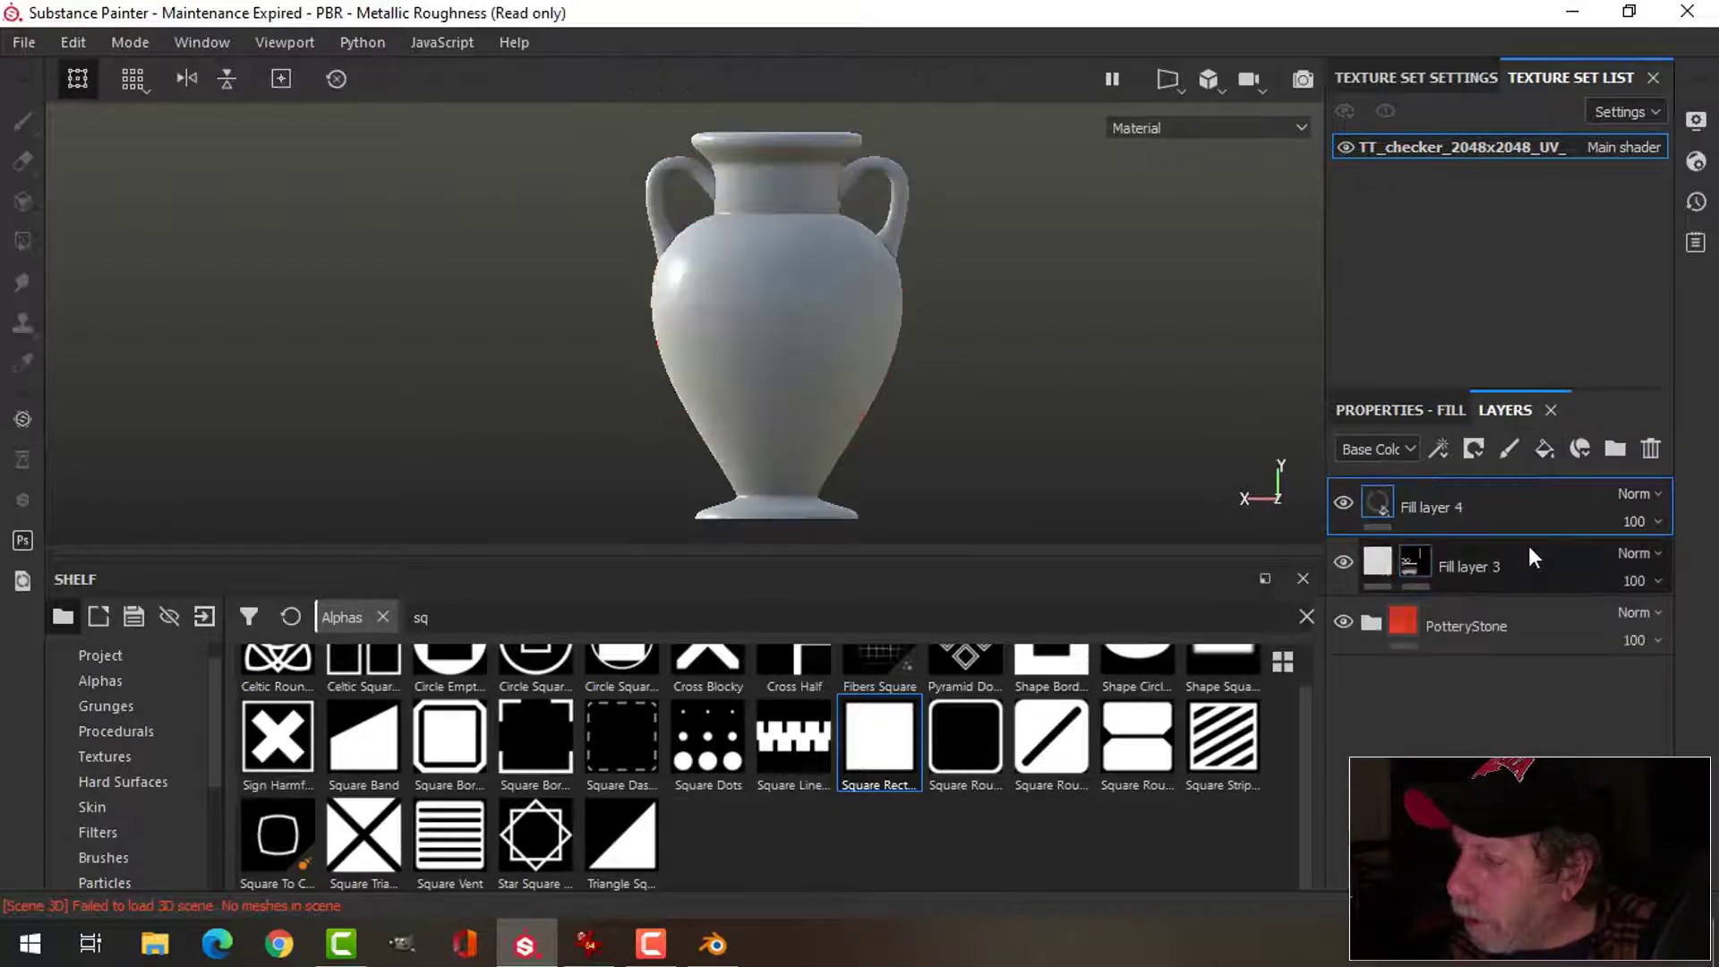
click(1475, 449)
click(1503, 502)
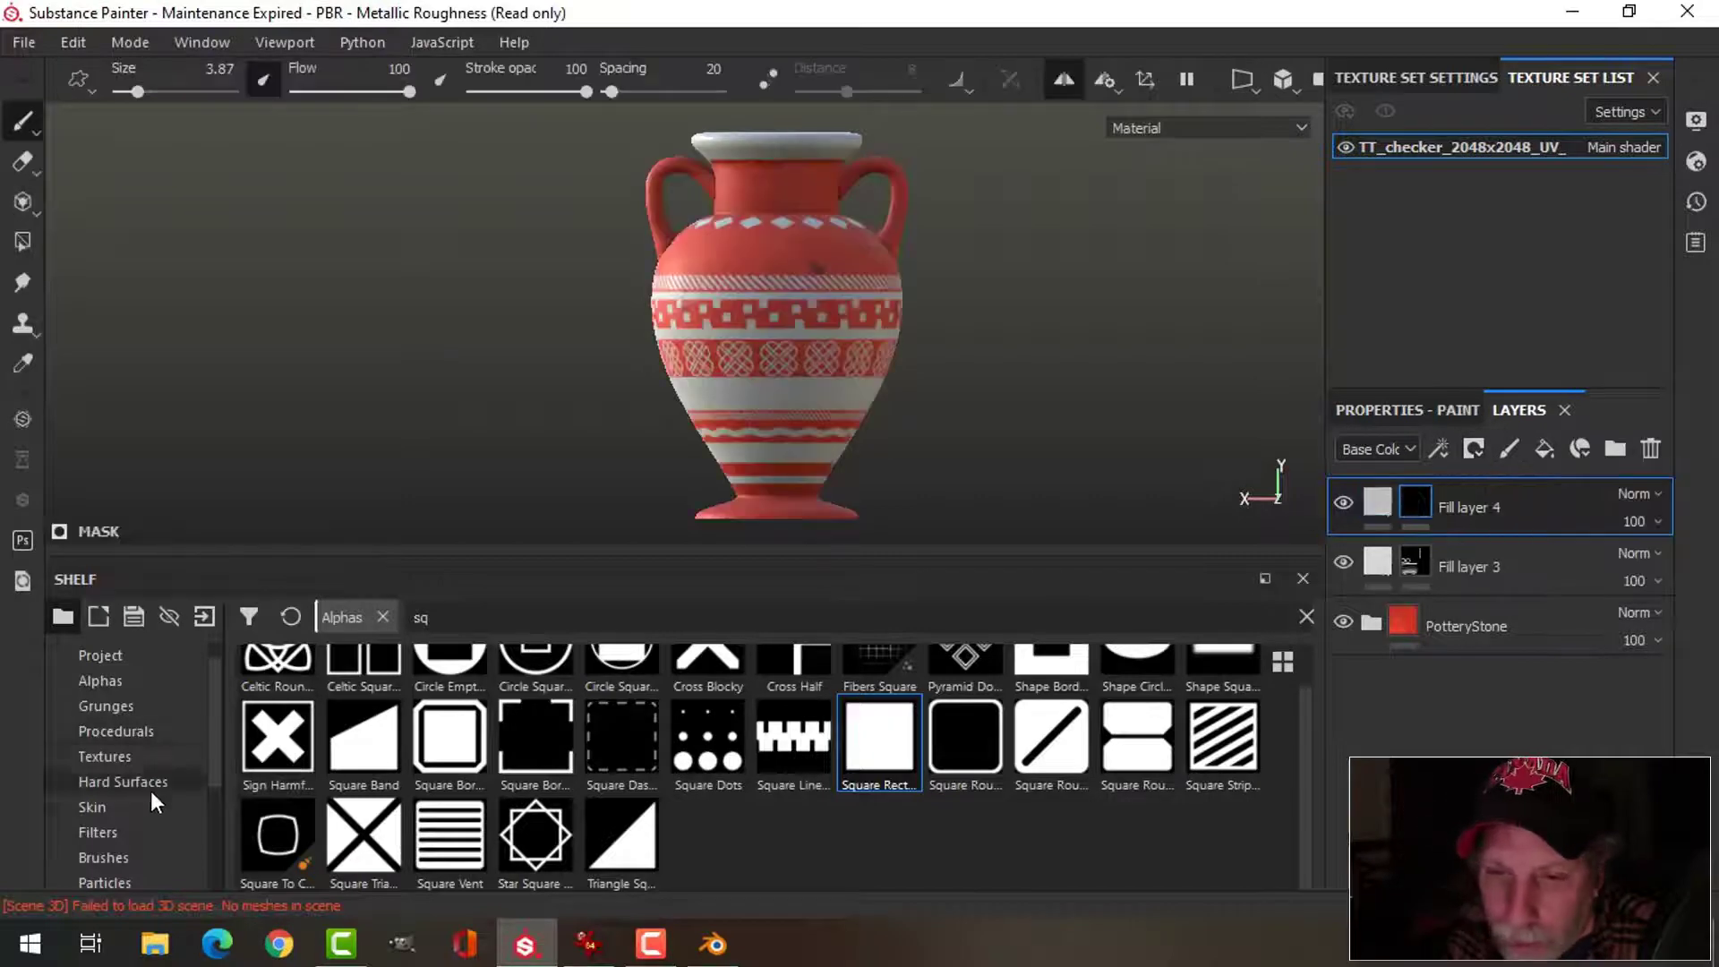
- Apply the Dirt Dry smart mask to the new top fill layer's mask
scroll(206, 770, down, 4)
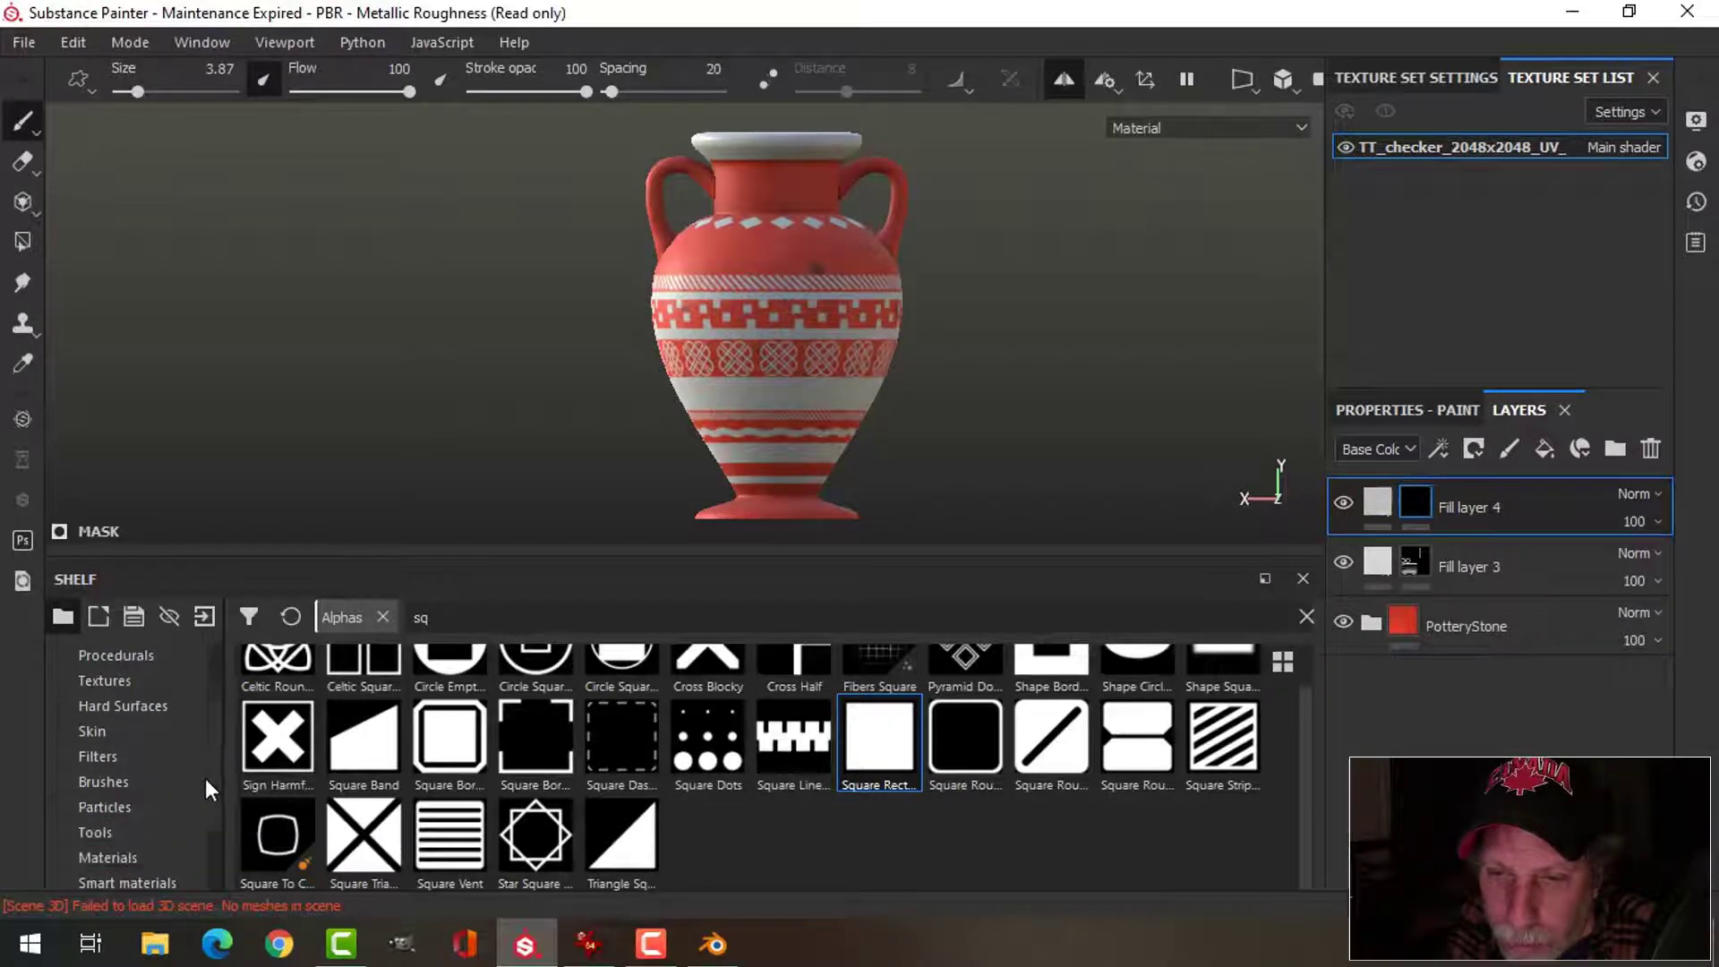
click(117, 807)
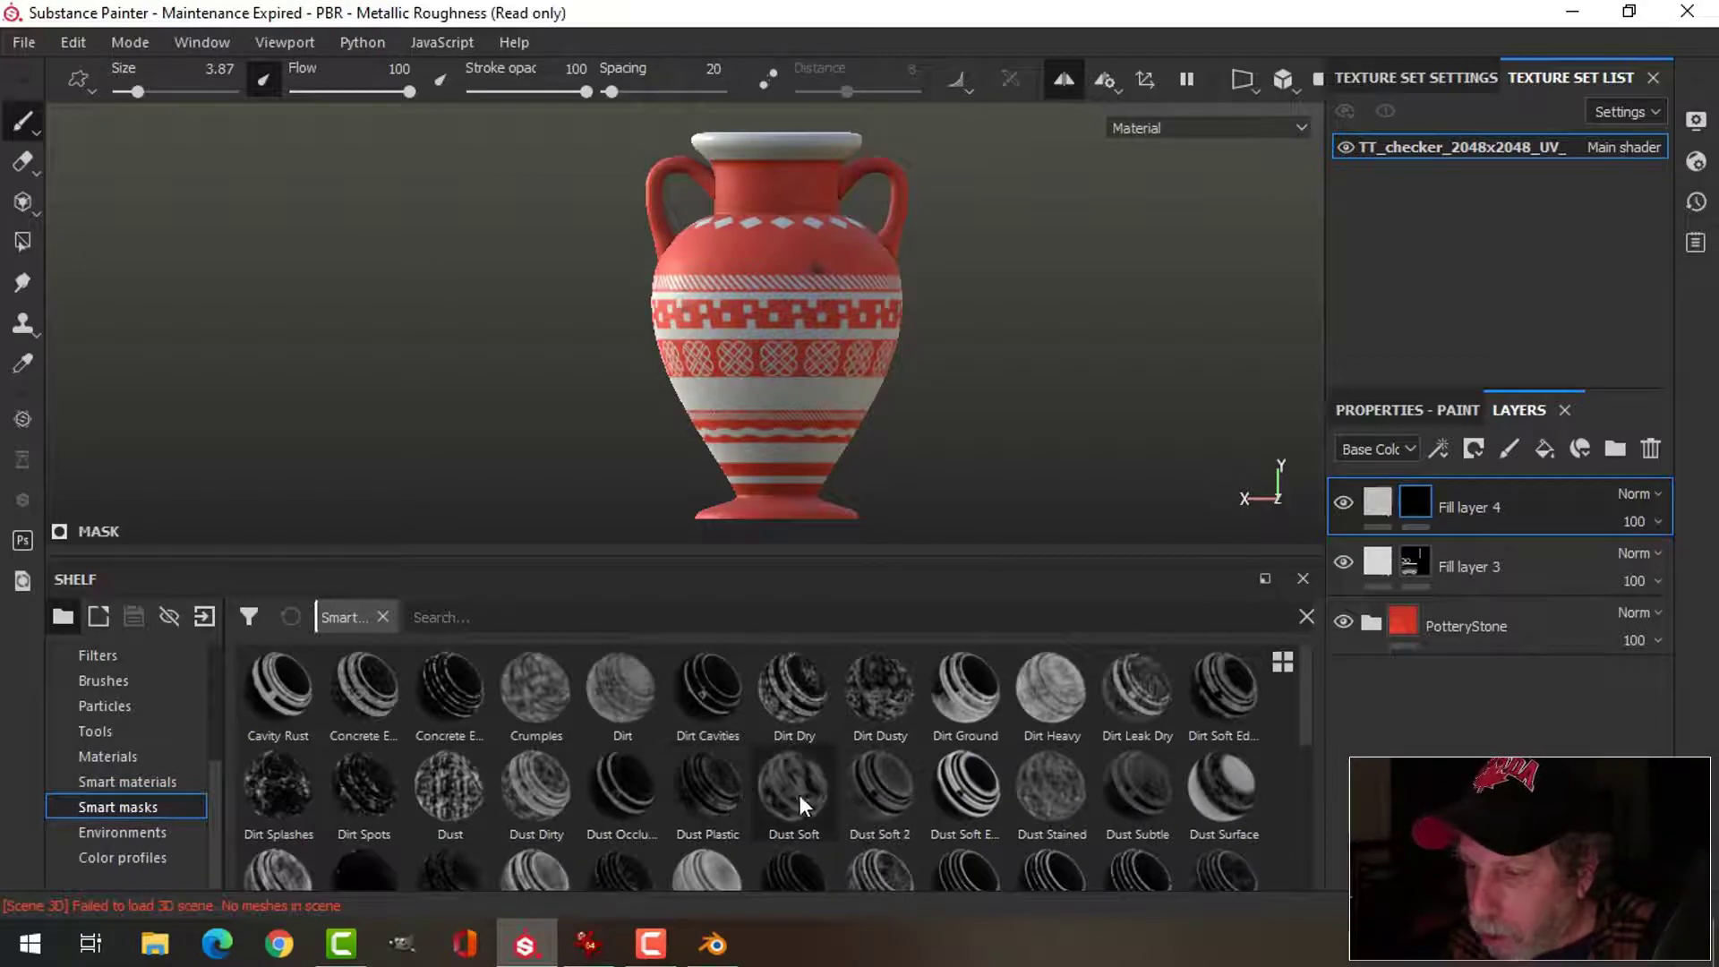
drag(784, 709, 1414, 506)
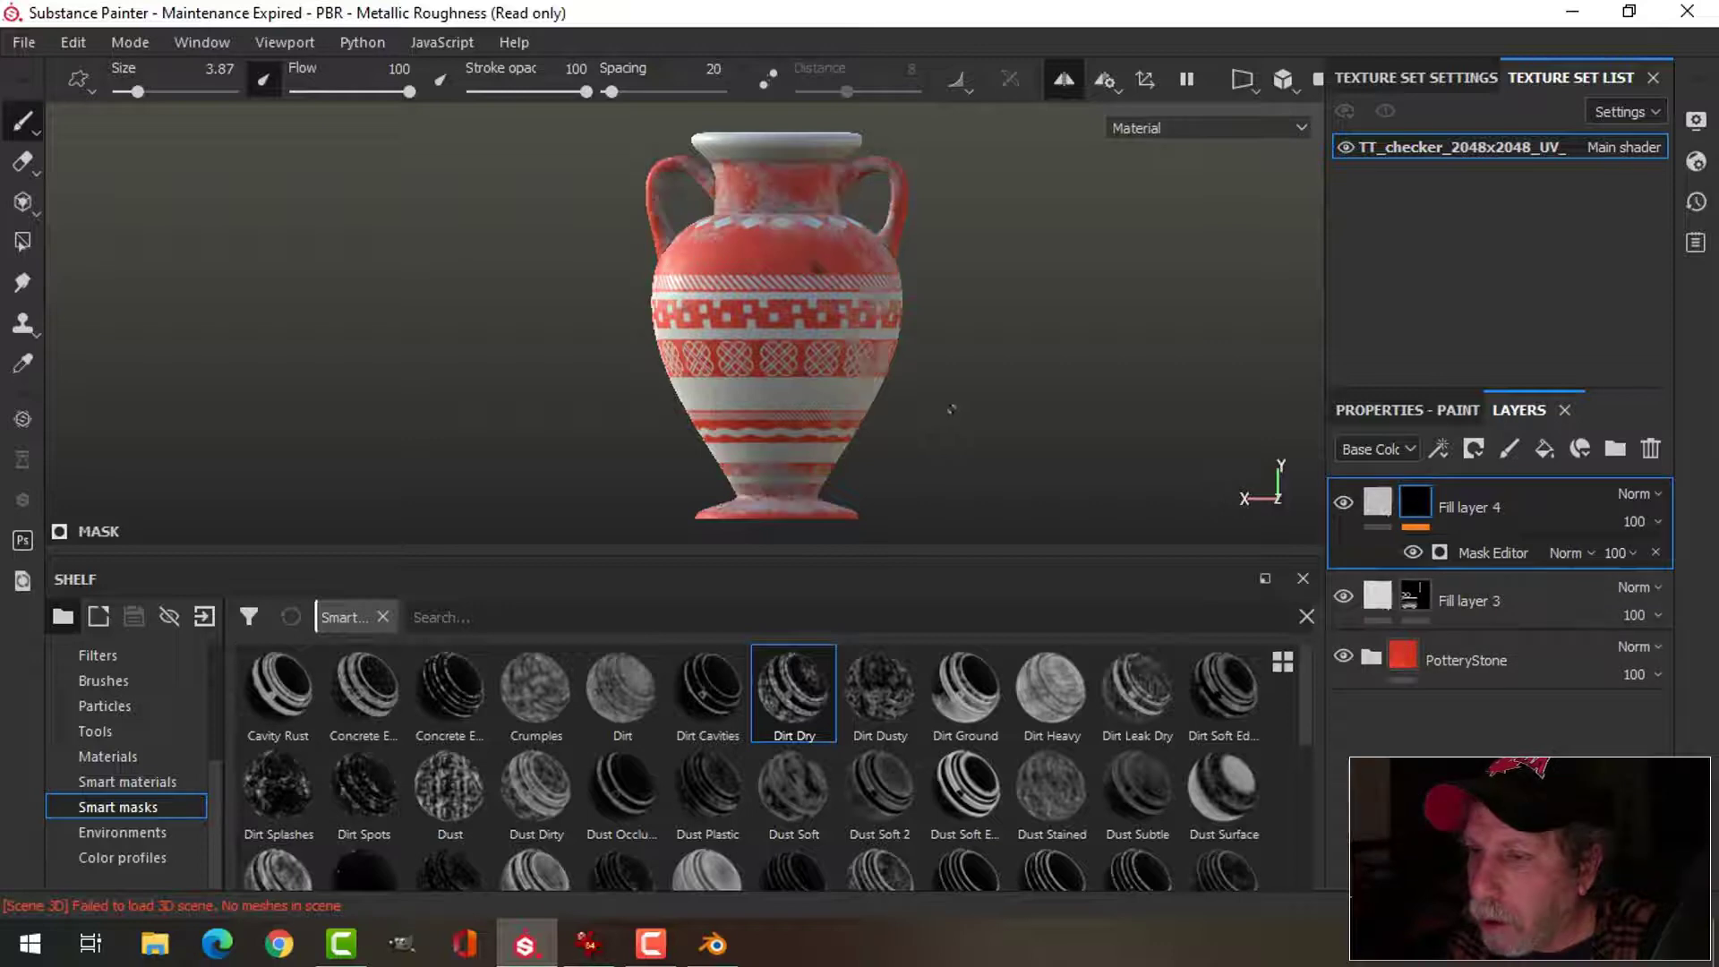
mouse_move(915, 351)
alt+mouse_down()
mouse_move(902, 388)
mouse_move(929, 351)
alt+mouse_up()
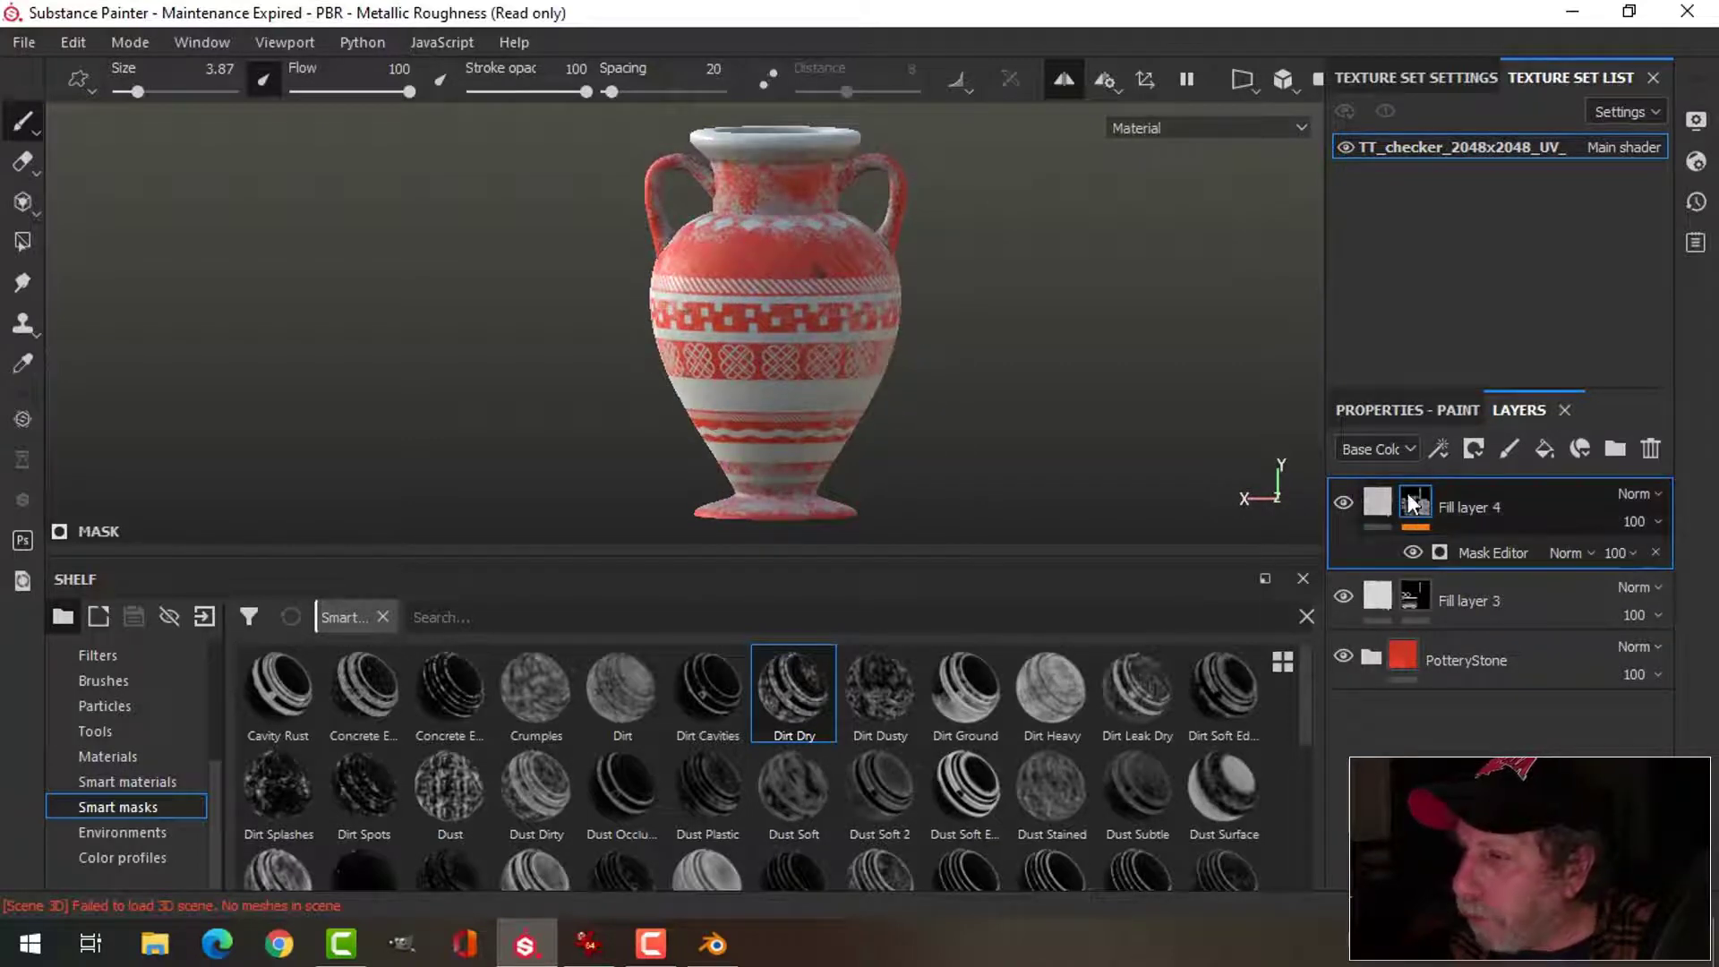
- Set the base color of the dirt fill layer to a dark grey
click(1377, 501)
click(1384, 412)
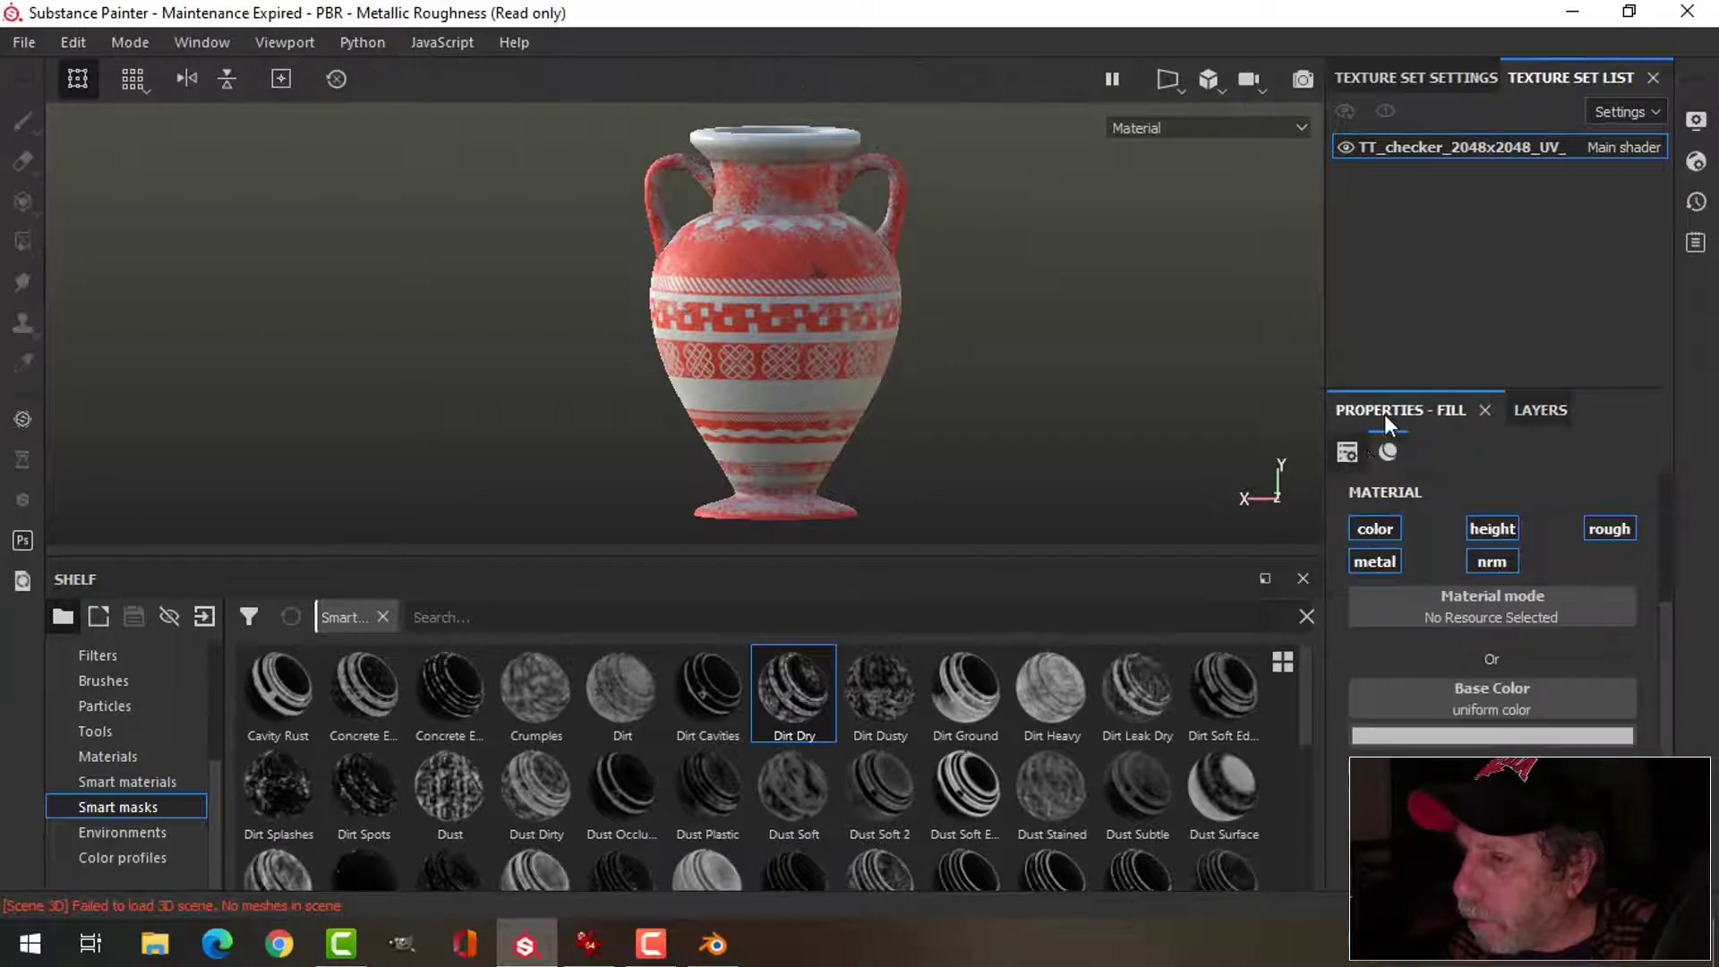
click(1438, 734)
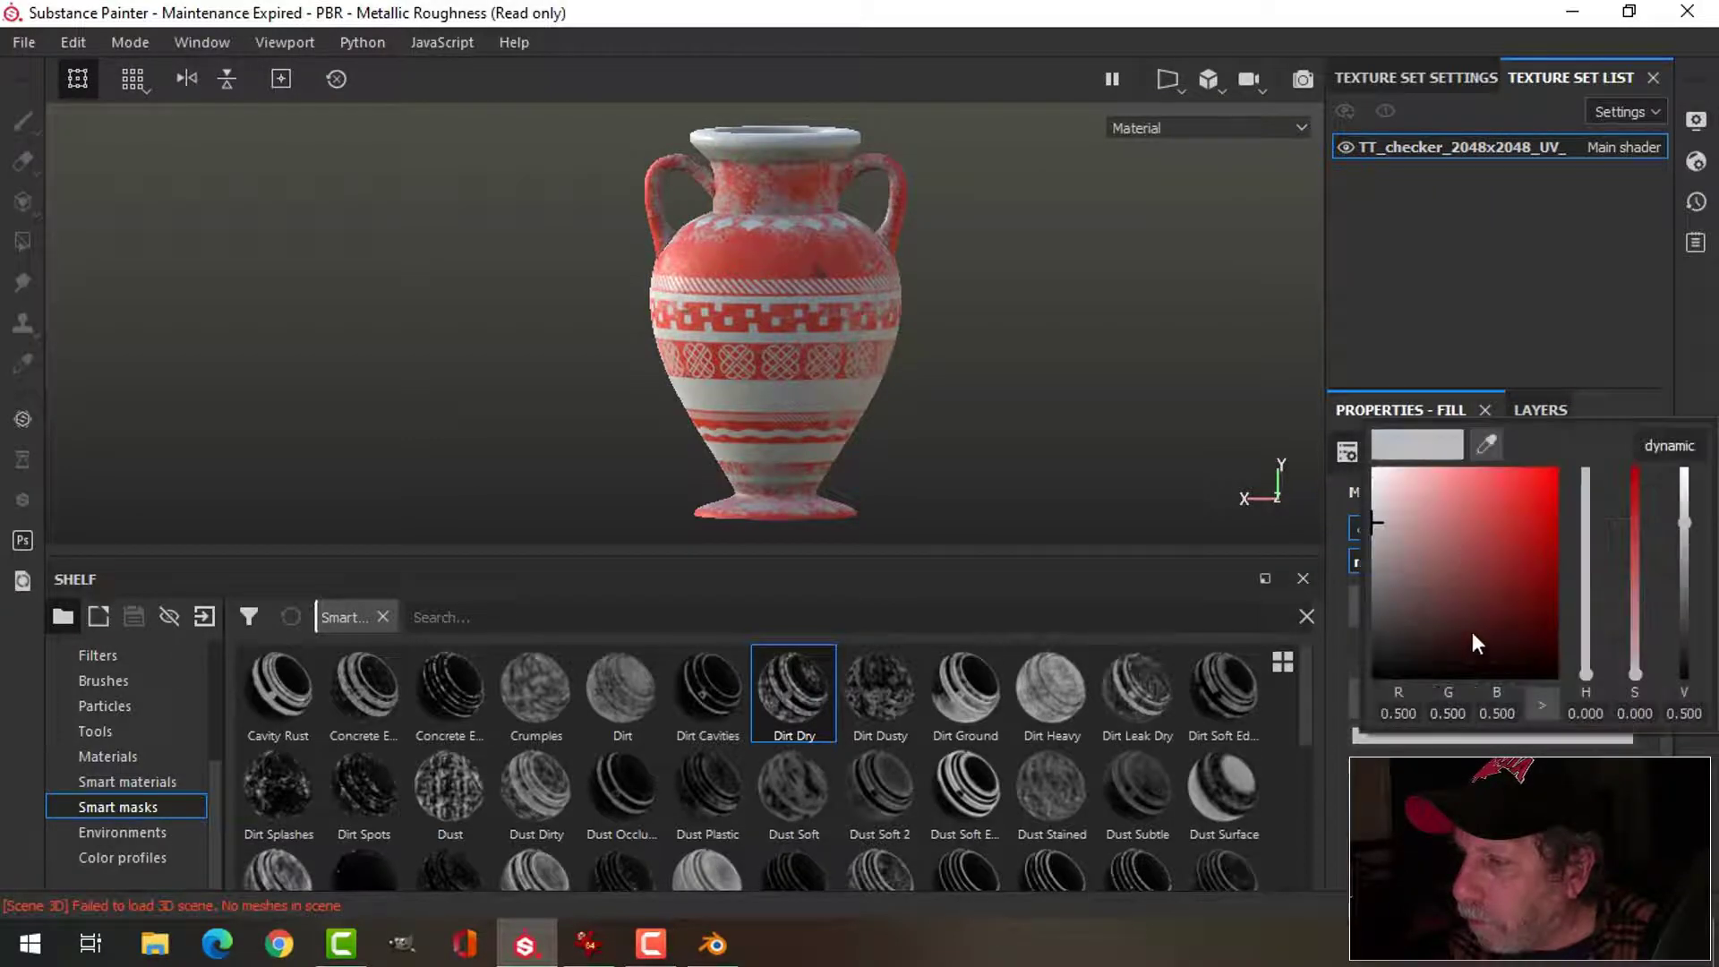
click(1385, 627)
drag(1384, 627, 1379, 617)
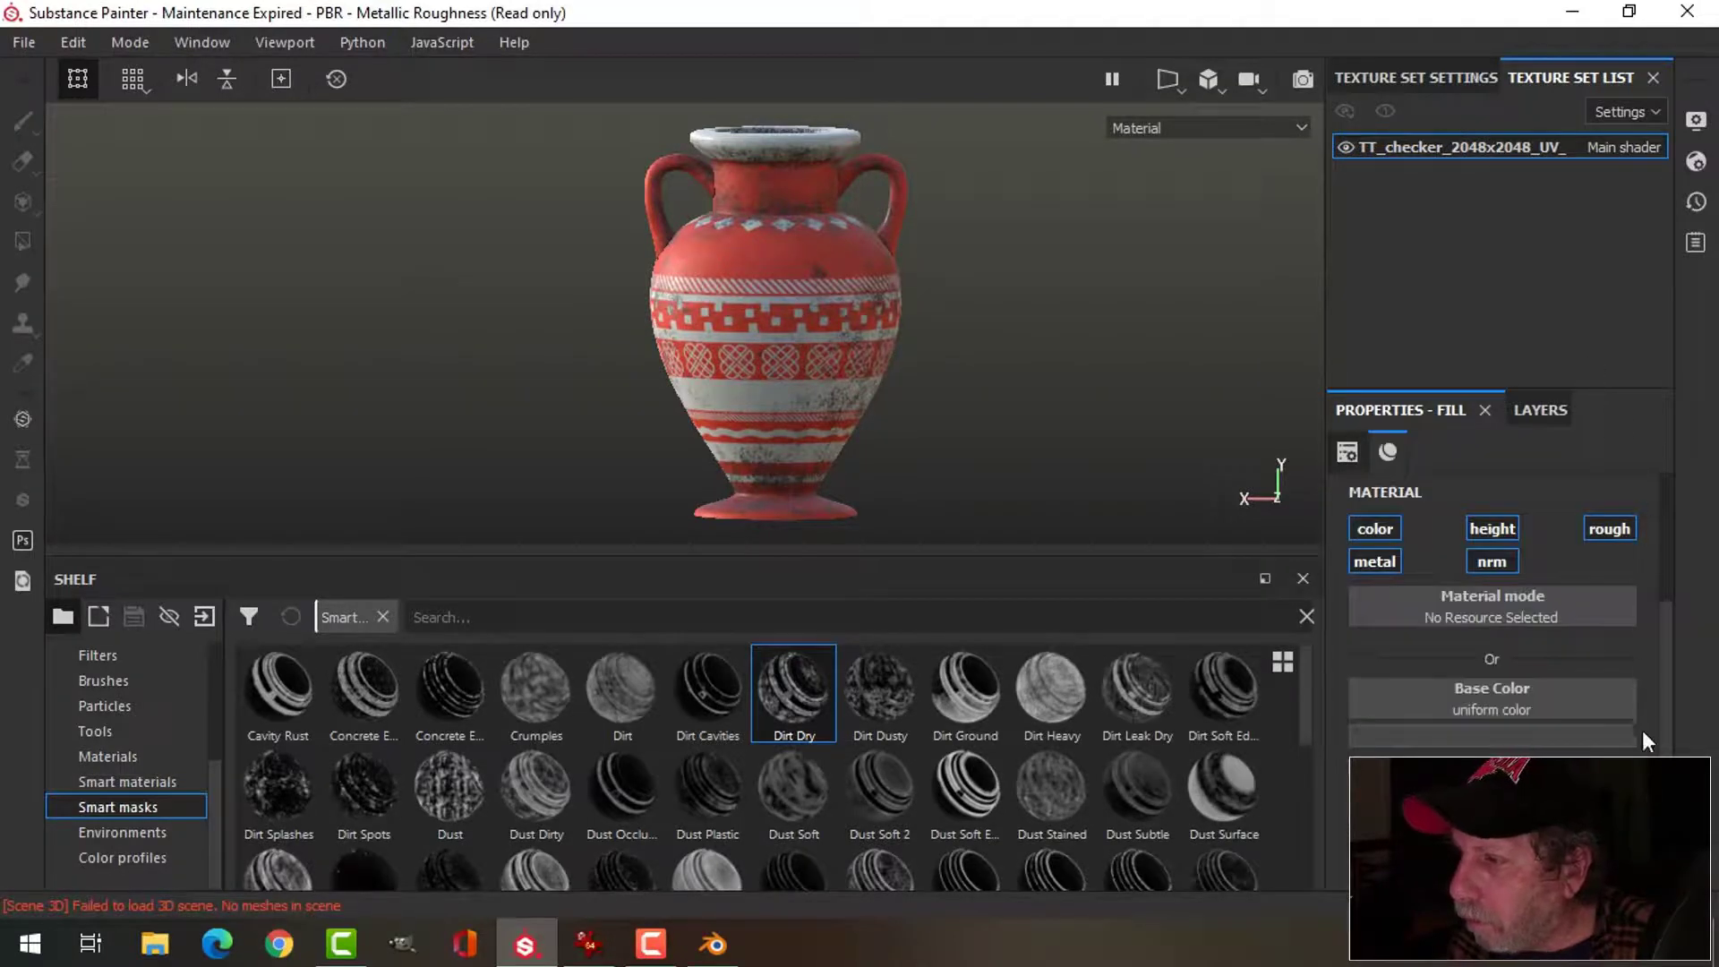
scroll(1673, 690, down, 3)
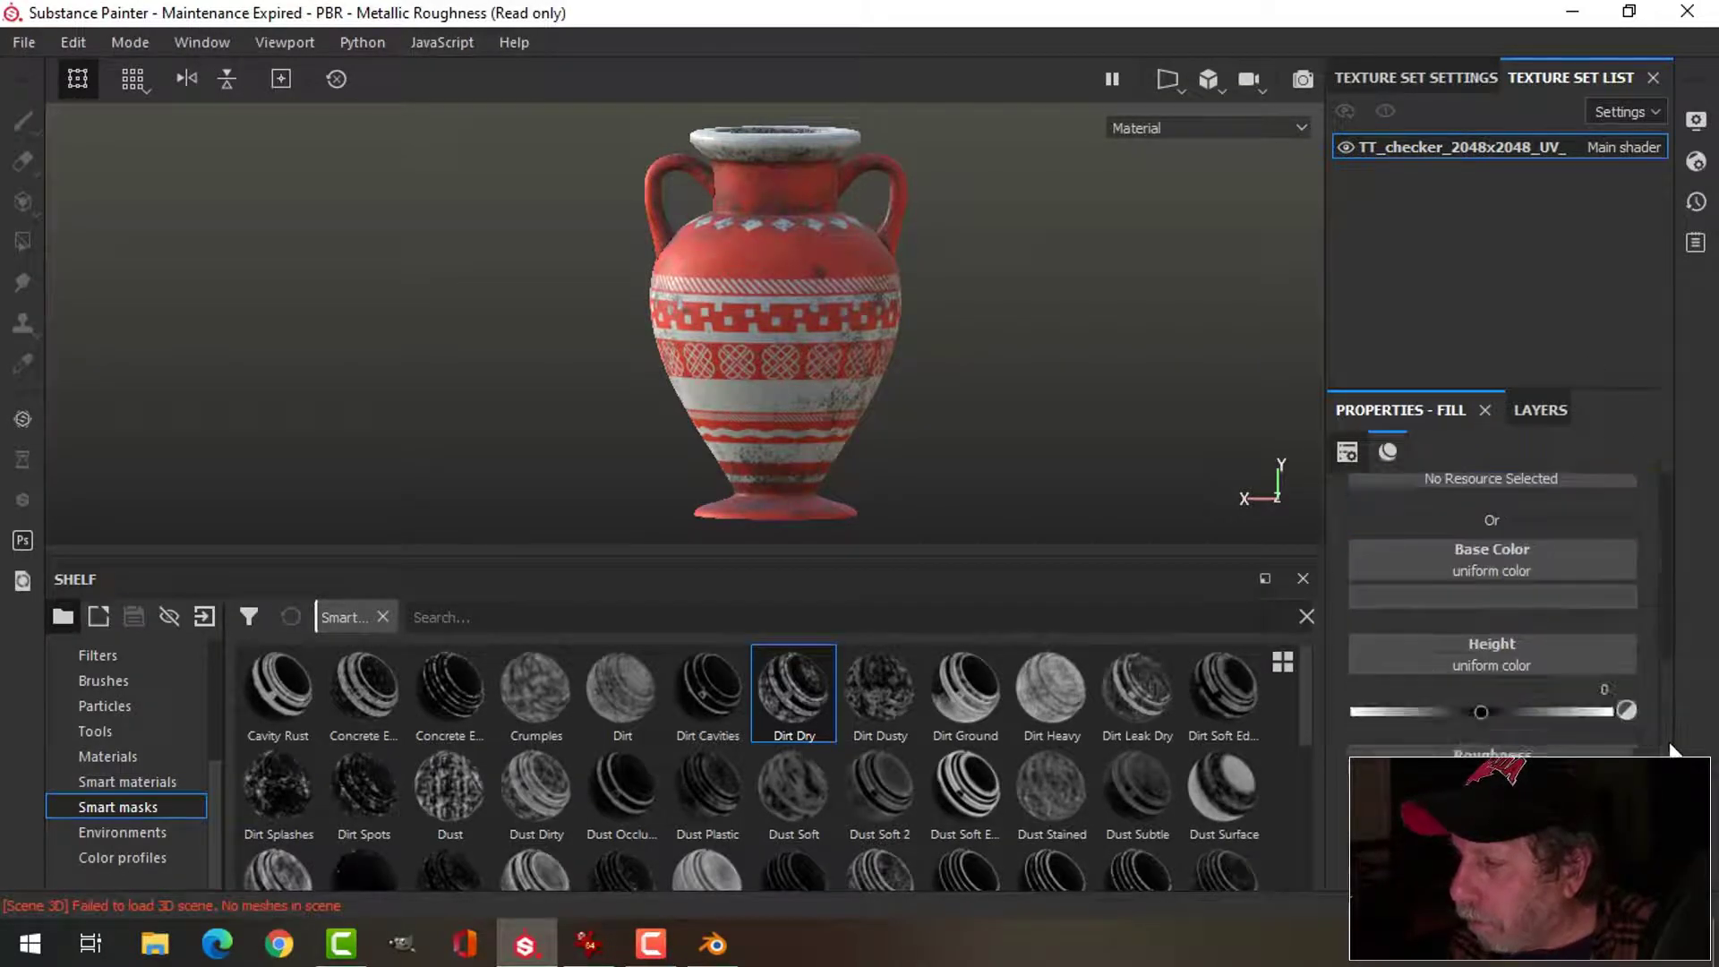
scroll(1662, 695, up, 5)
- Lower the dirt fill layer's opacity to 51 and check the weathering from several sides of the vase
click(1540, 410)
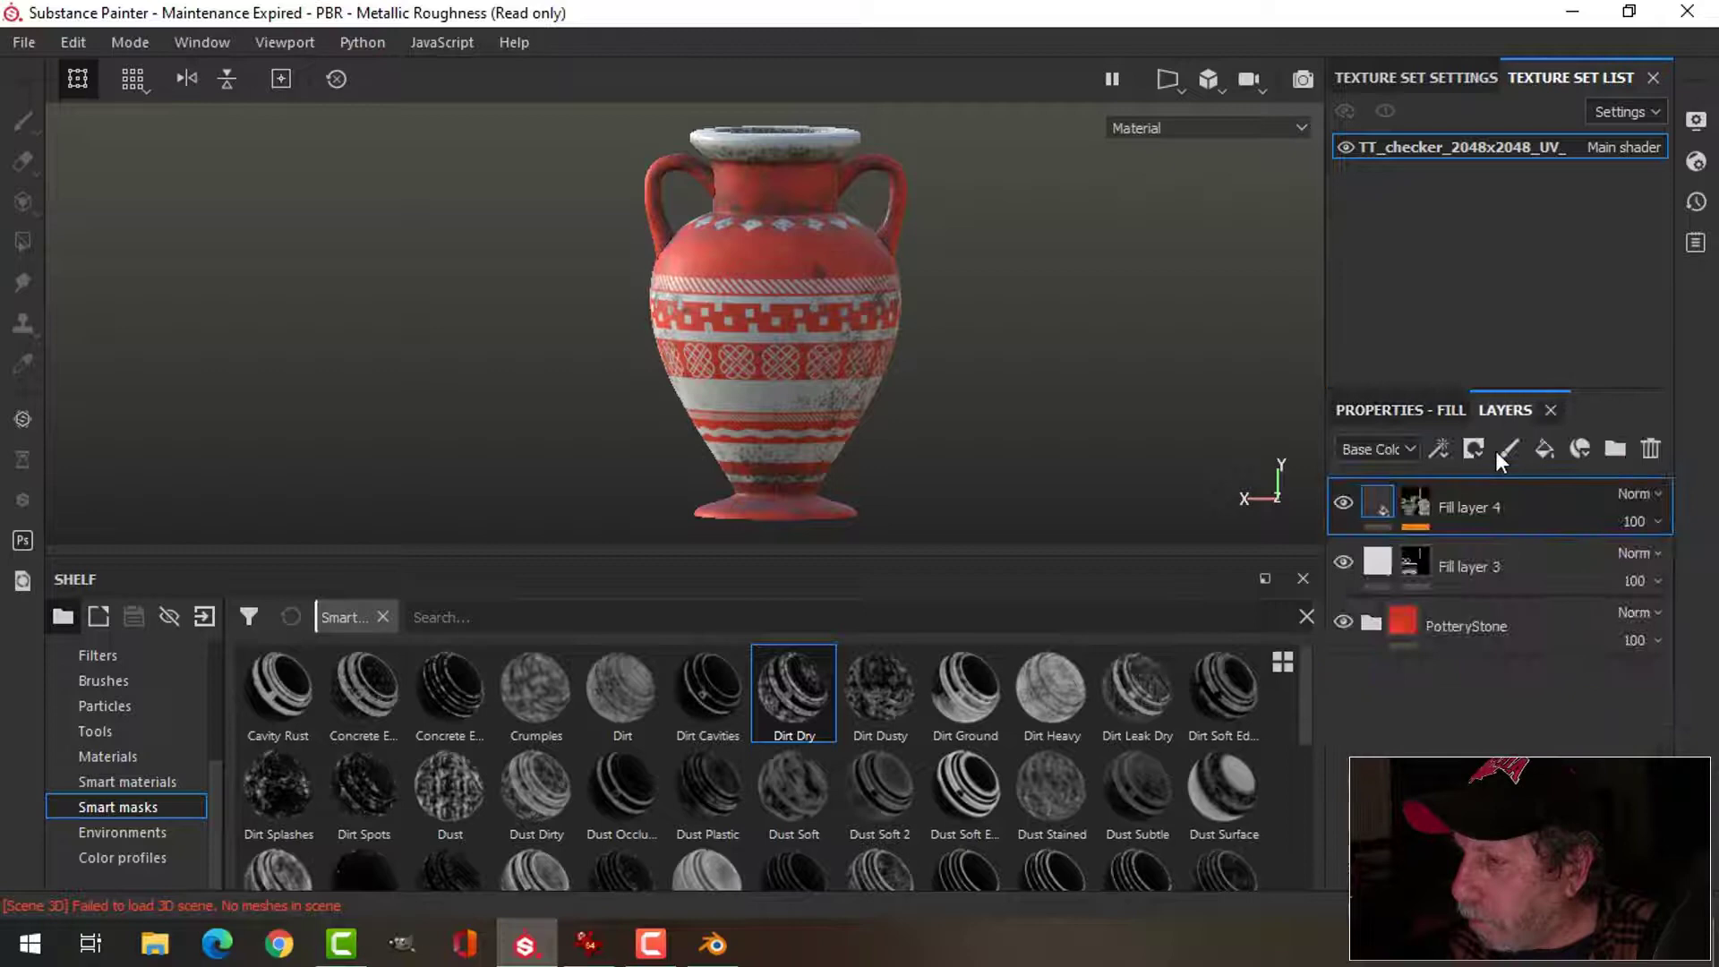
click(1418, 511)
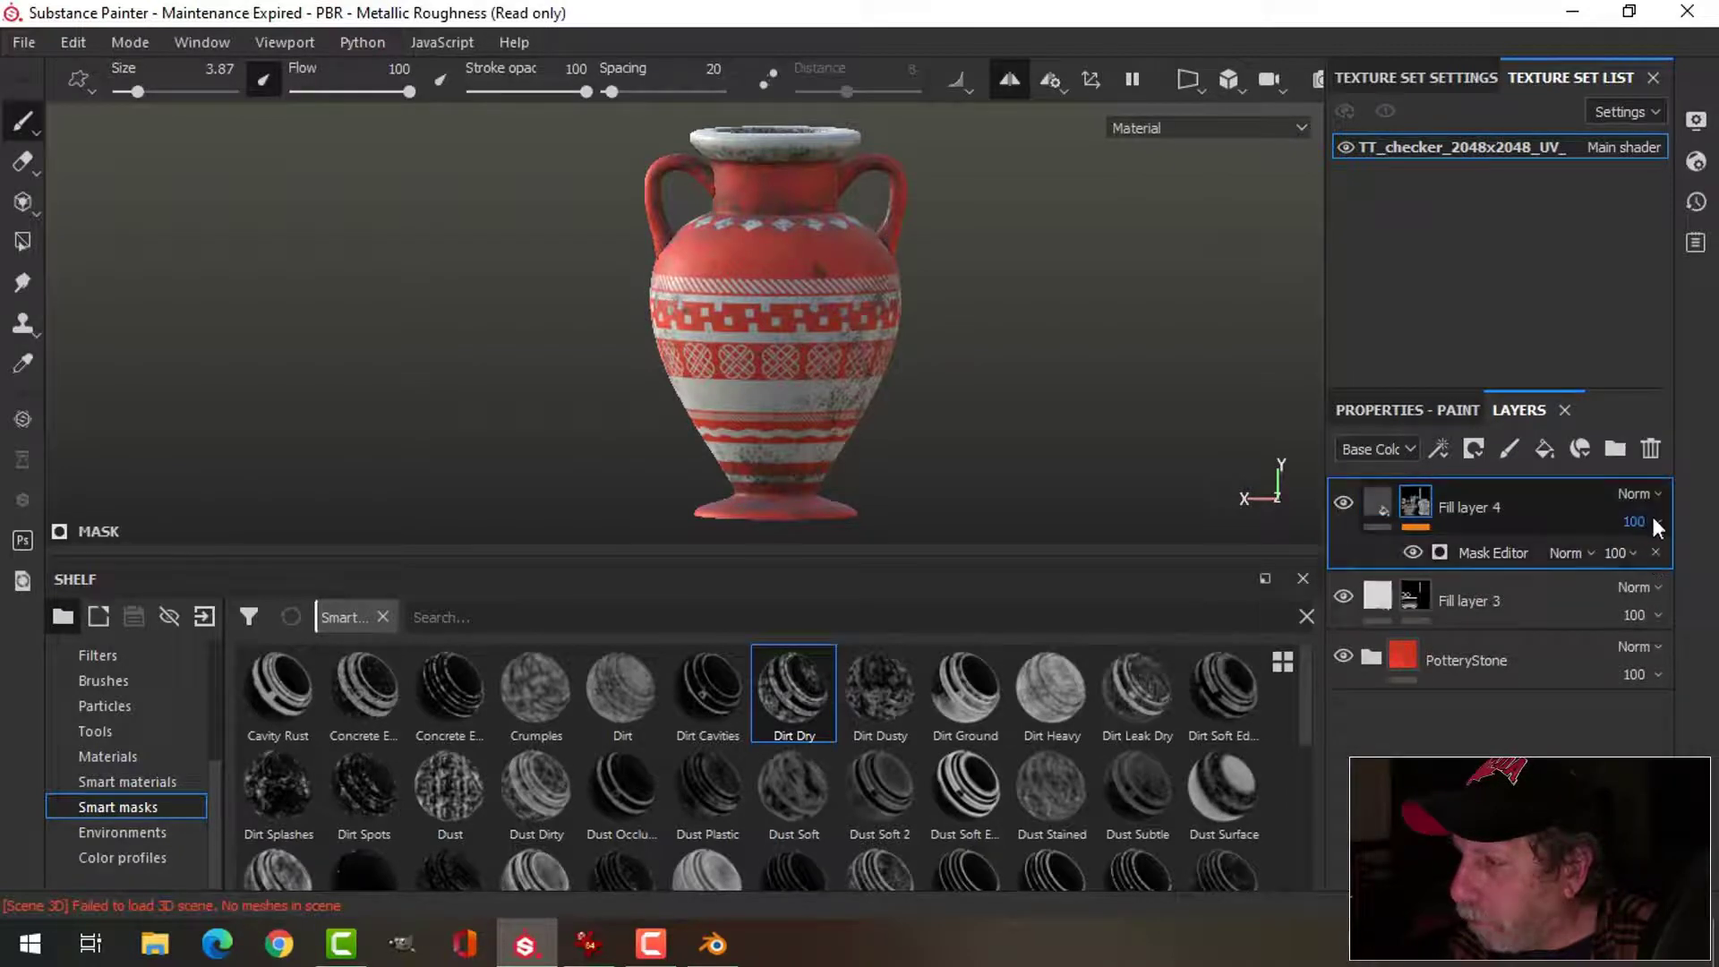
click(1626, 552)
drag(1710, 568, 1659, 562)
alt+drag(698, 309, 613, 387)
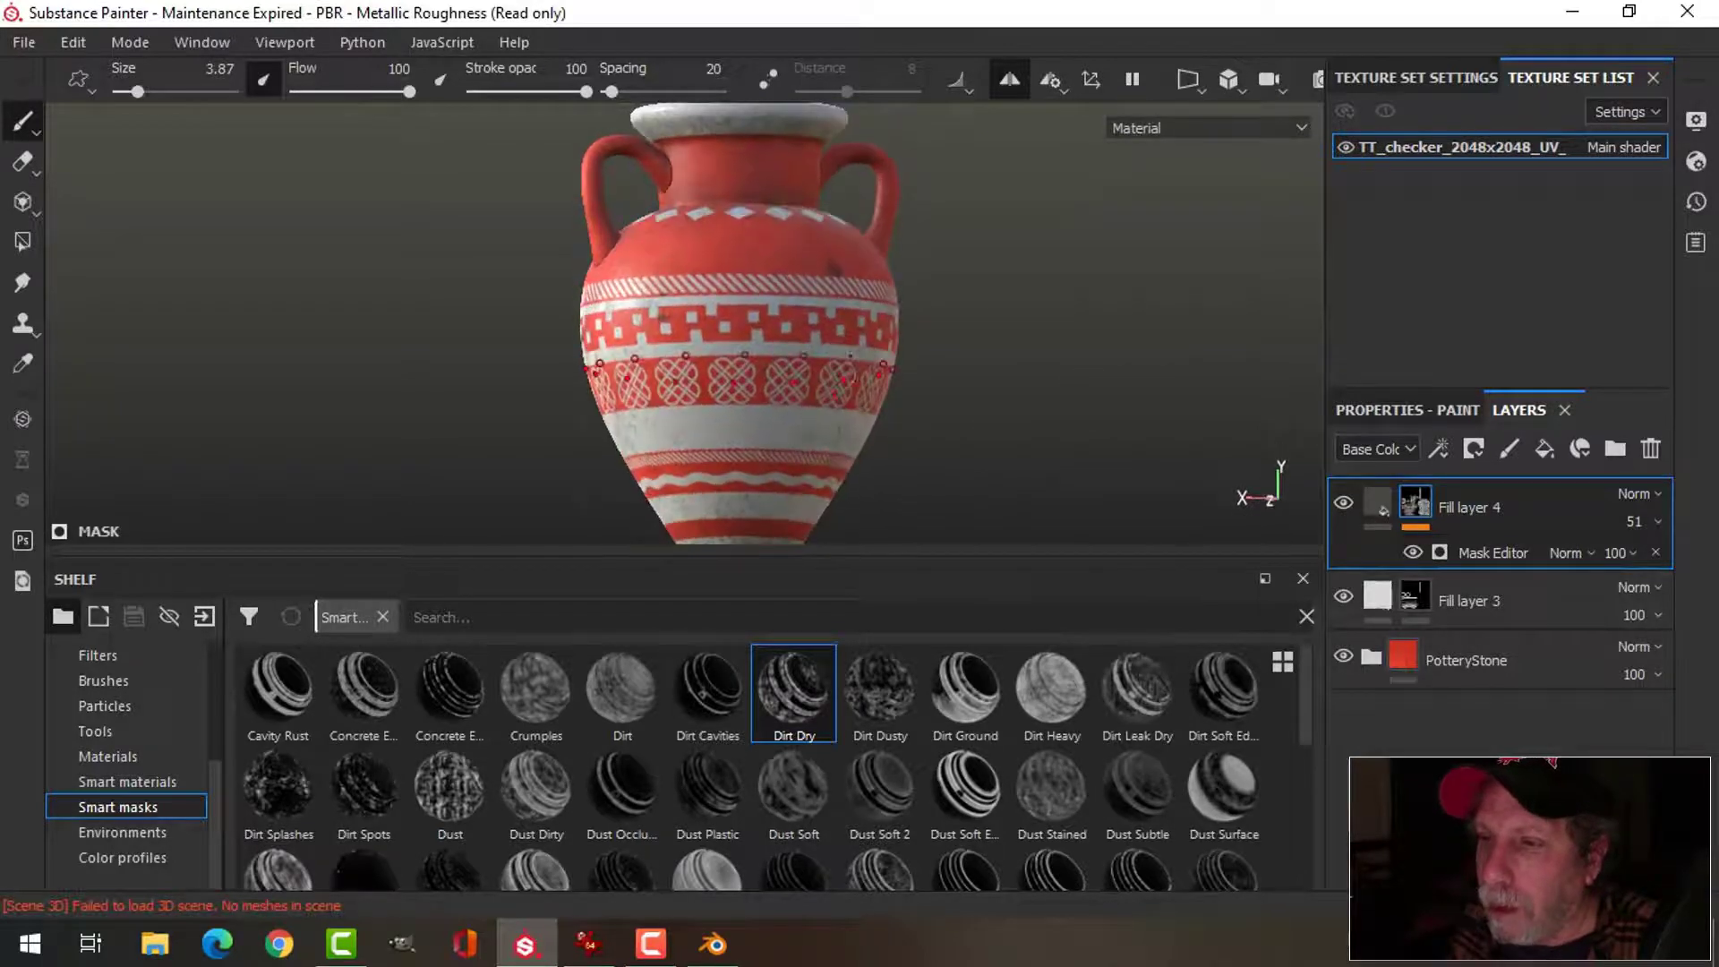
alt+right_drag(618, 391, 837, 400)
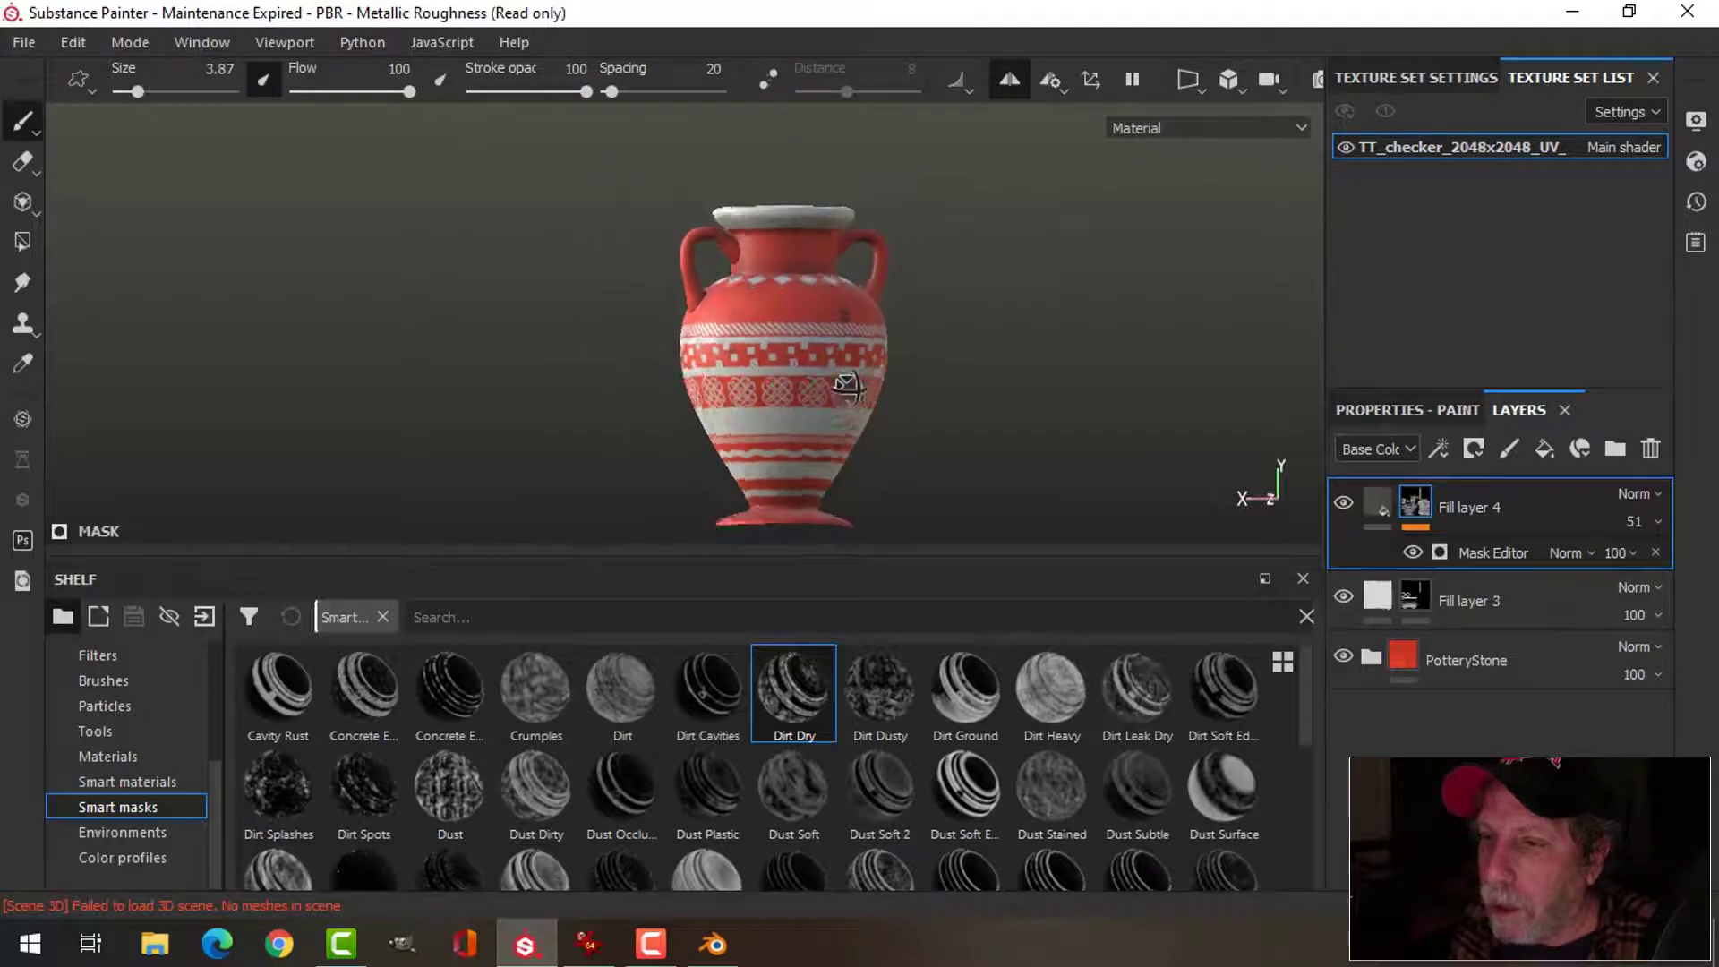
alt+drag(837, 400, 914, 364)
alt+middle_drag(913, 365, 882, 342)
alt+drag(881, 341, 877, 358)
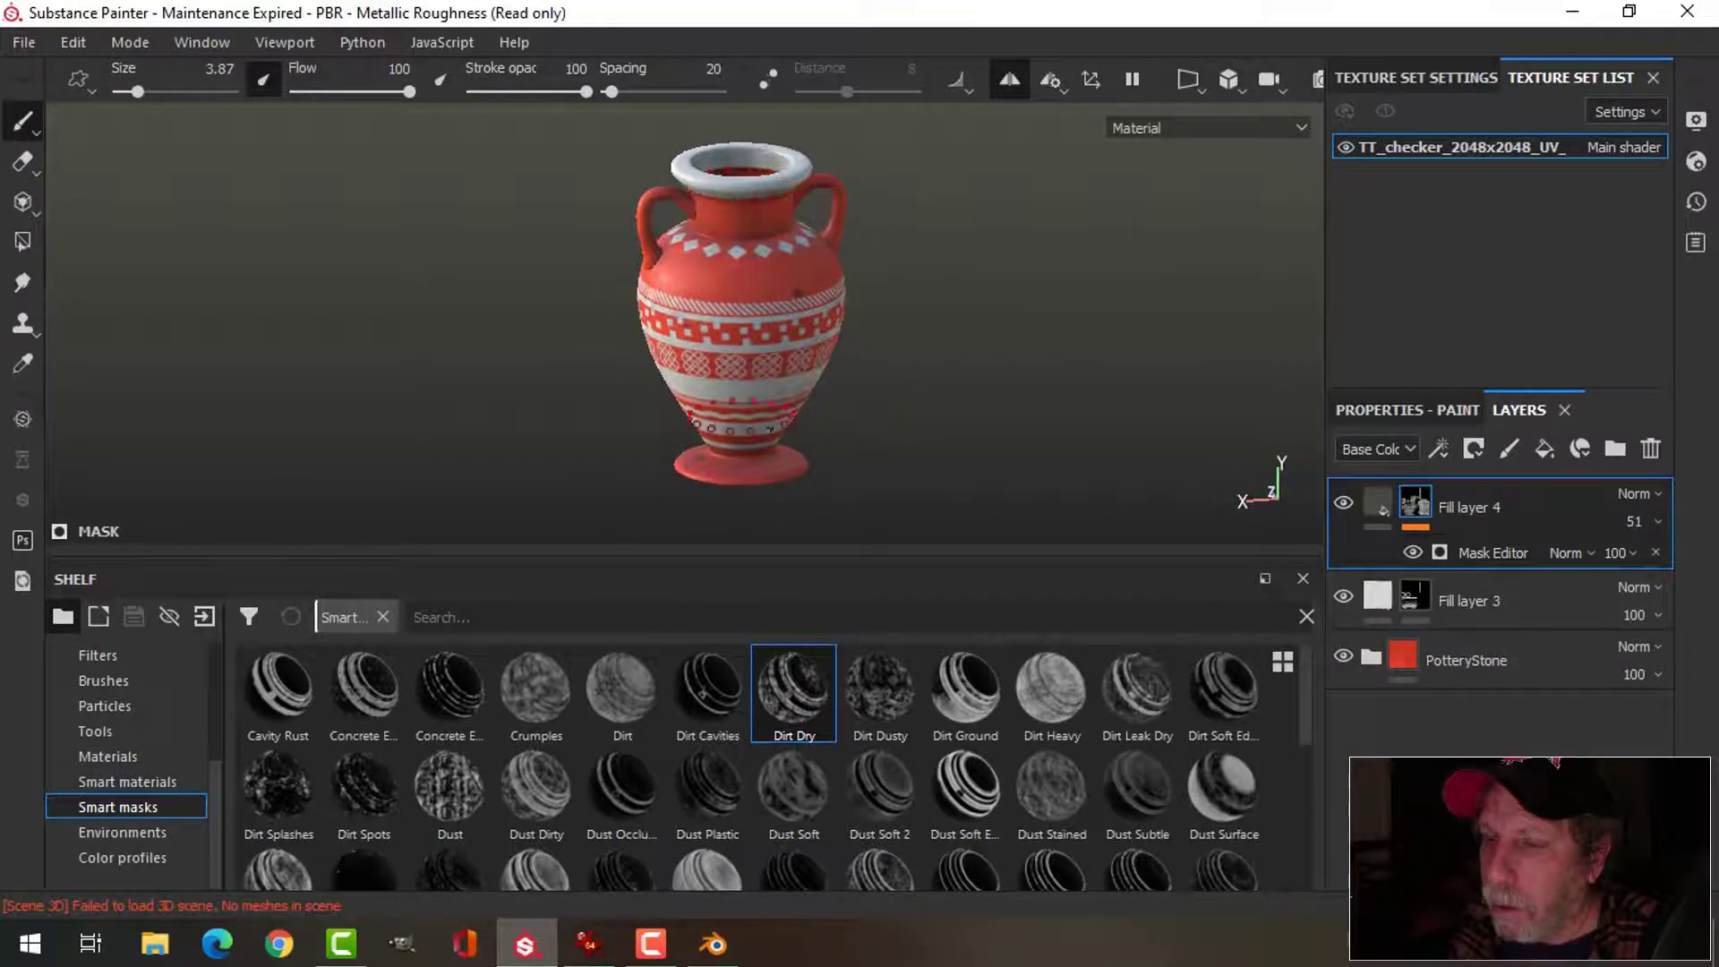
alt+drag(925, 460, 891, 415)
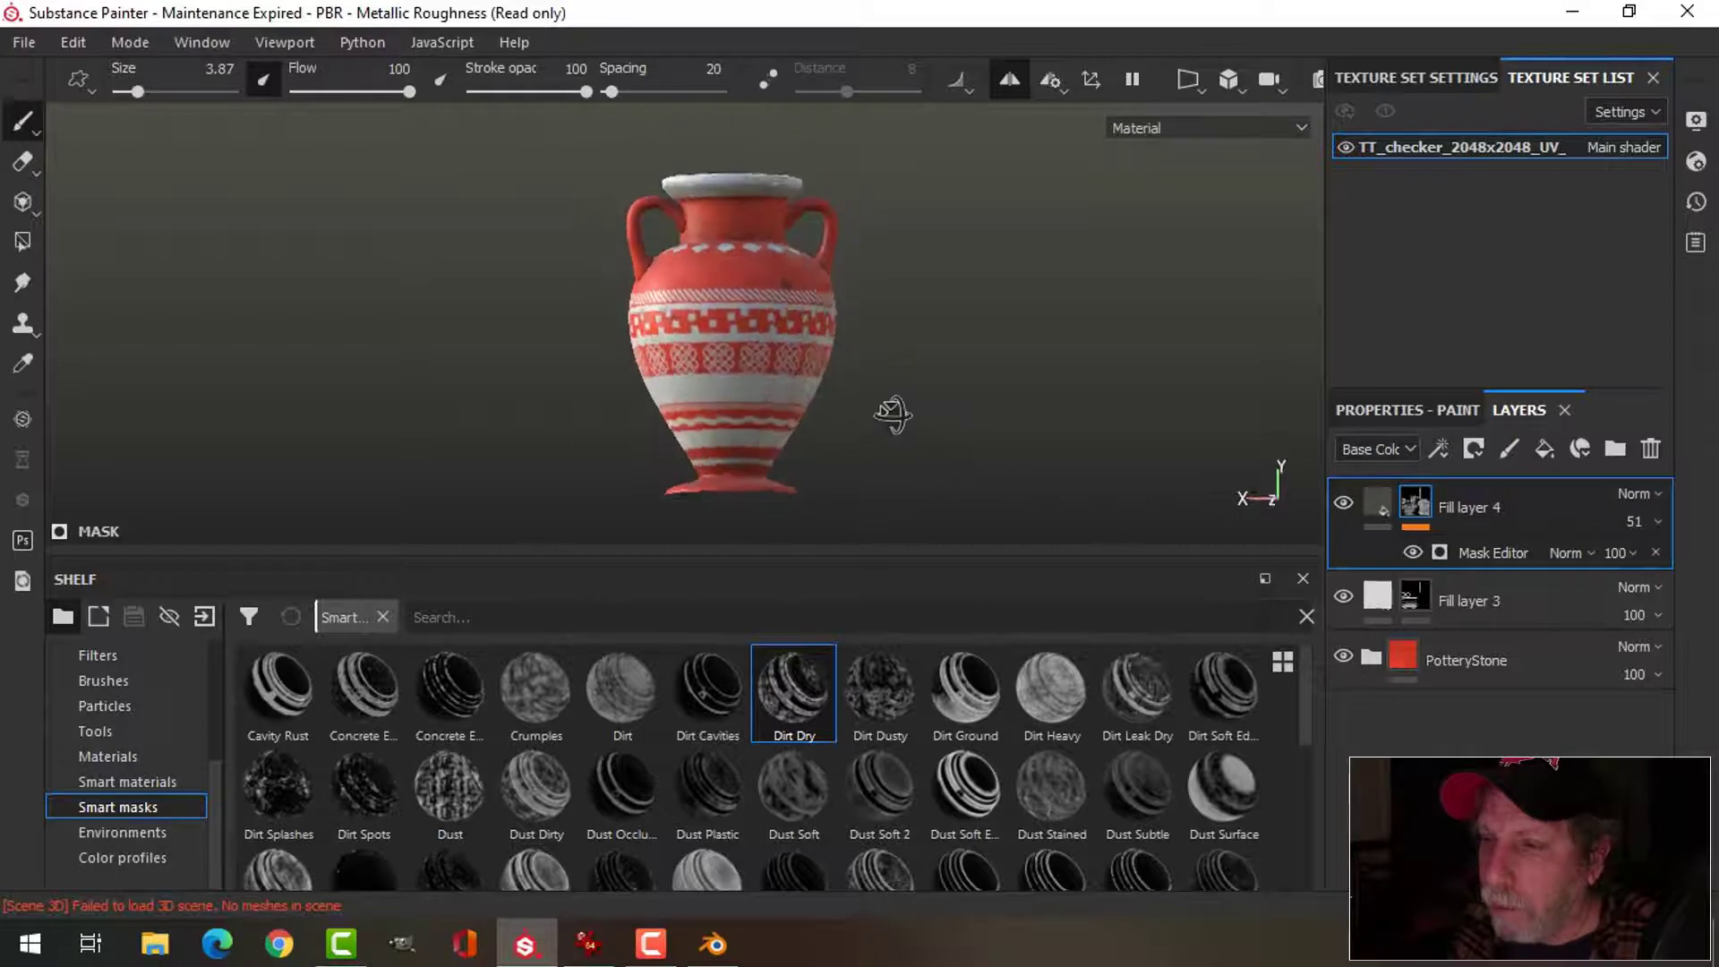
- Save the project as BC9_pottery in the MODELS folder
key(ctrl+s)
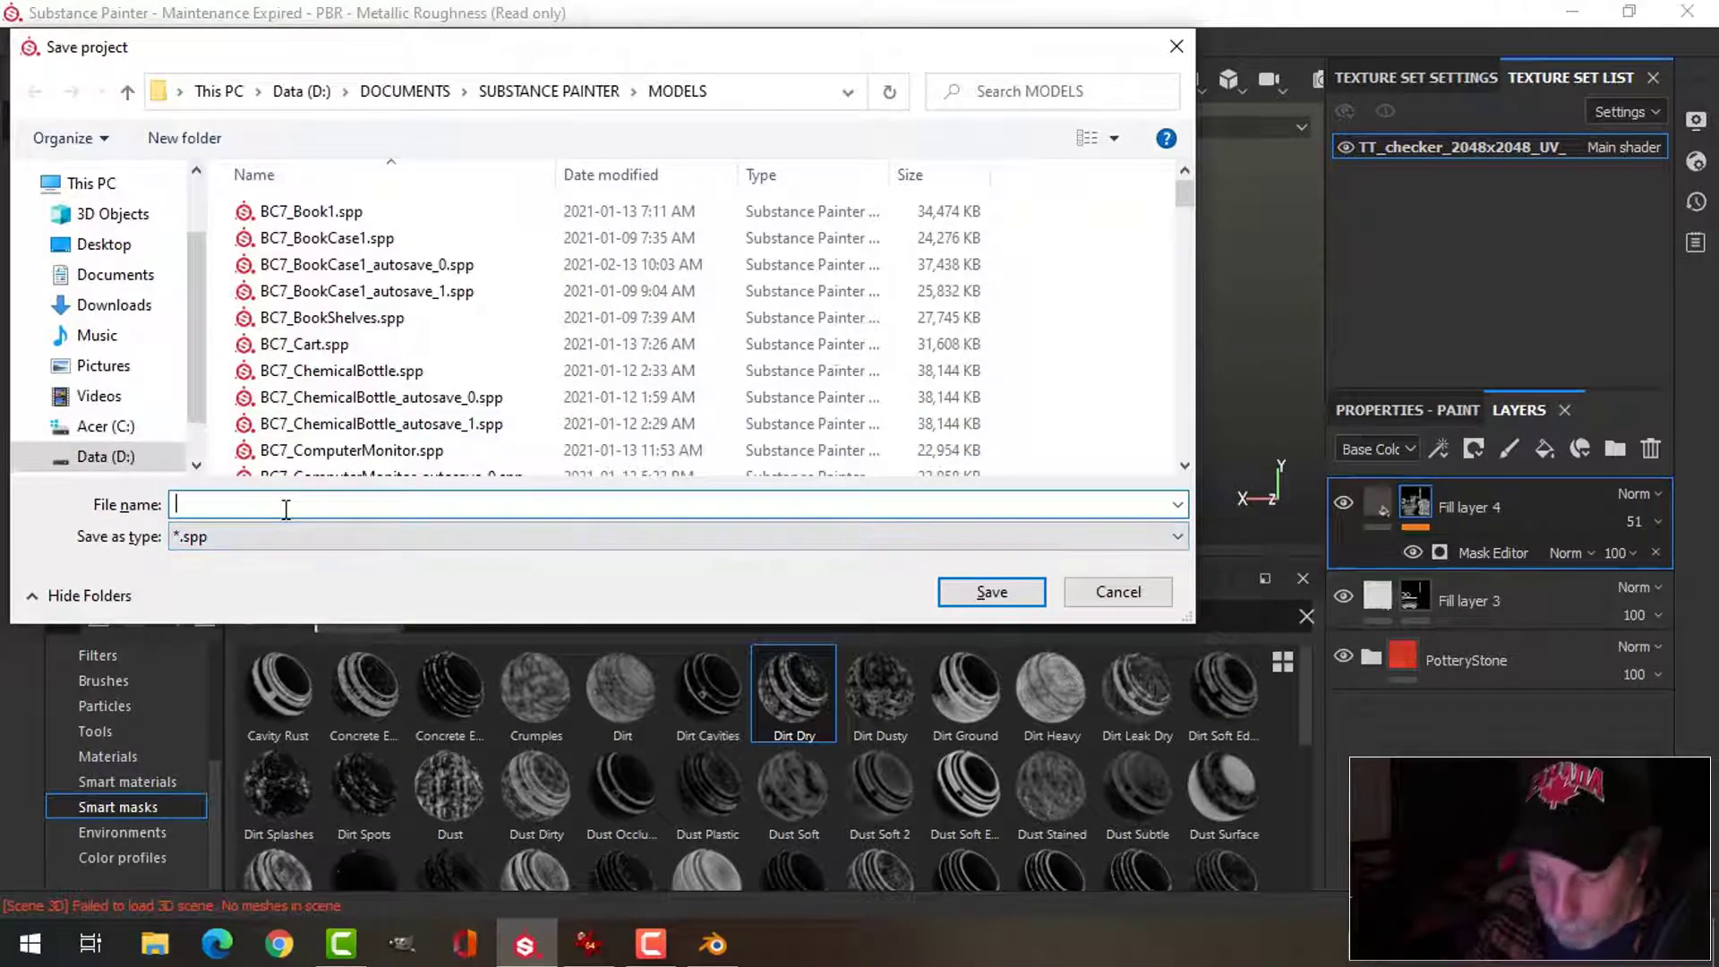
text(b)
key(BackSpace)
key(Caps_Lock)
text(BC)
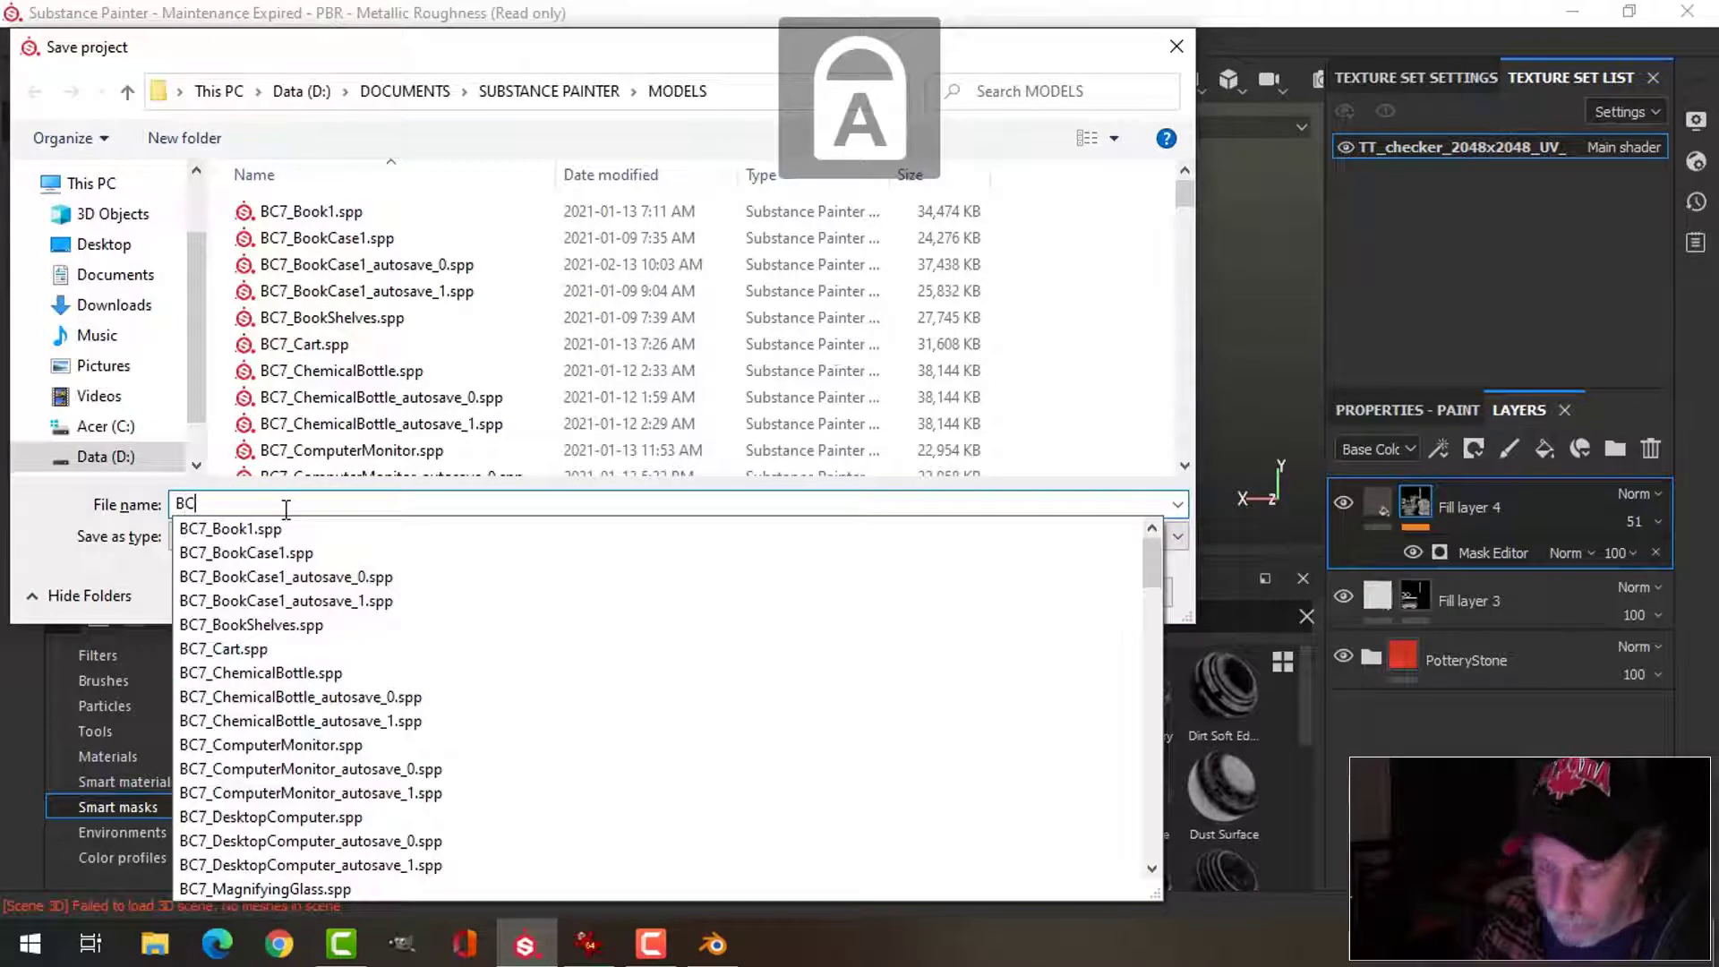
text(9_pott)
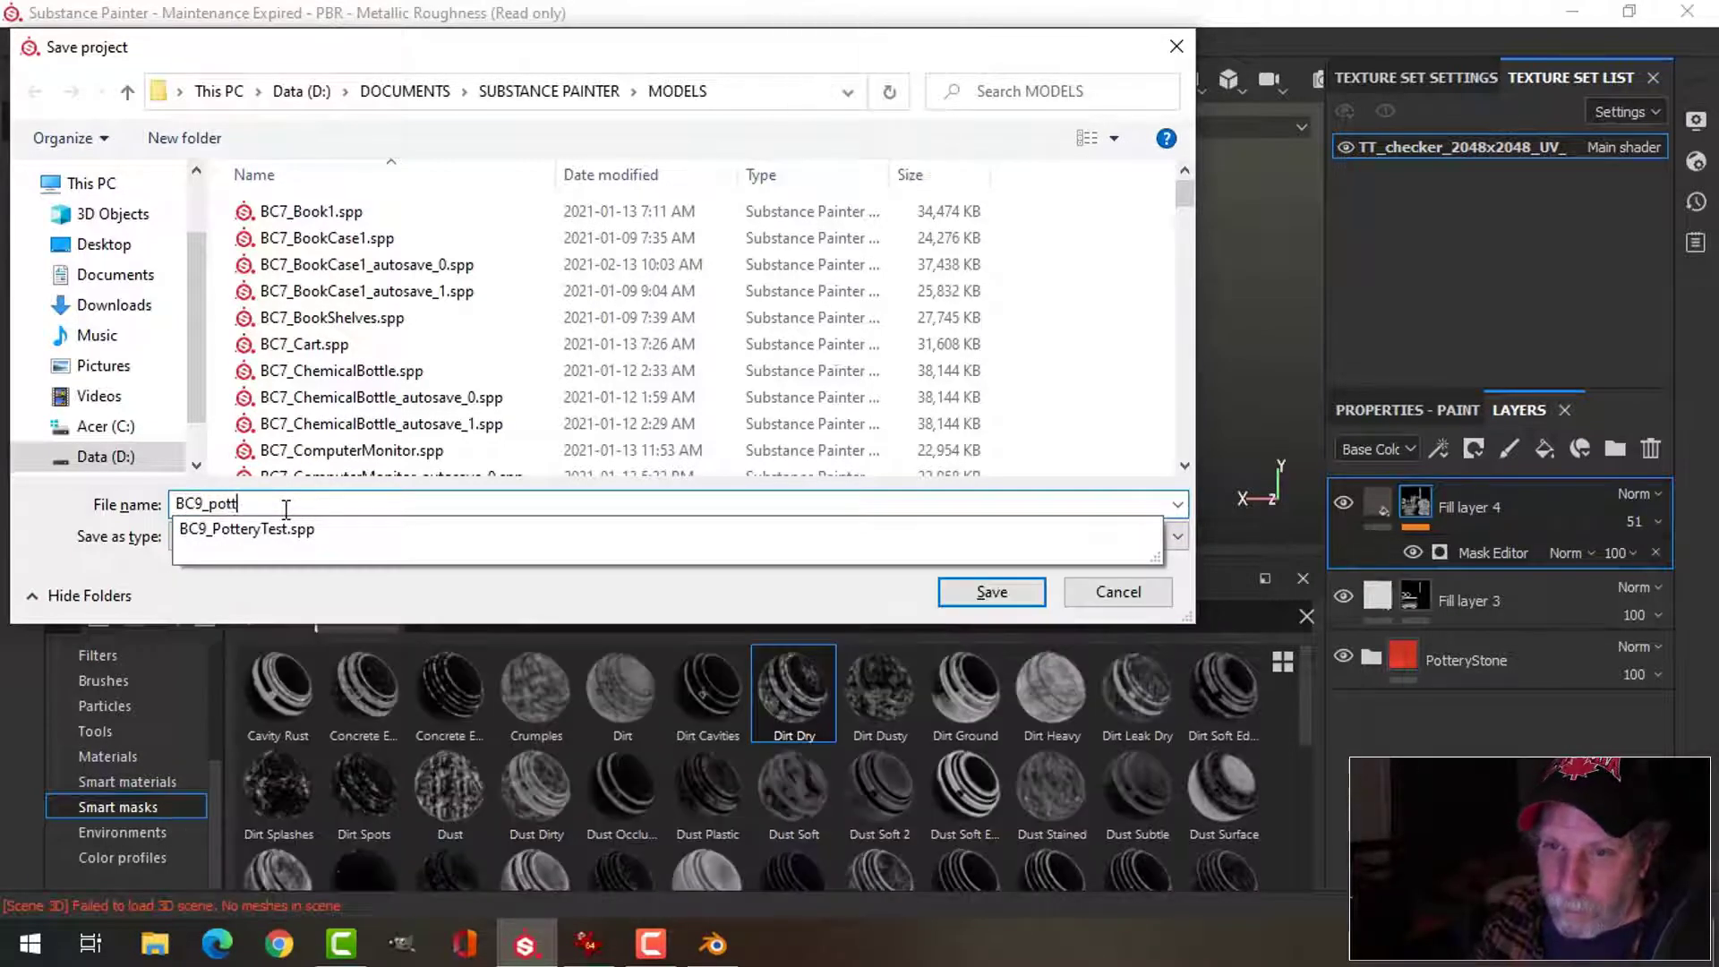
text(ery)
key(Return)
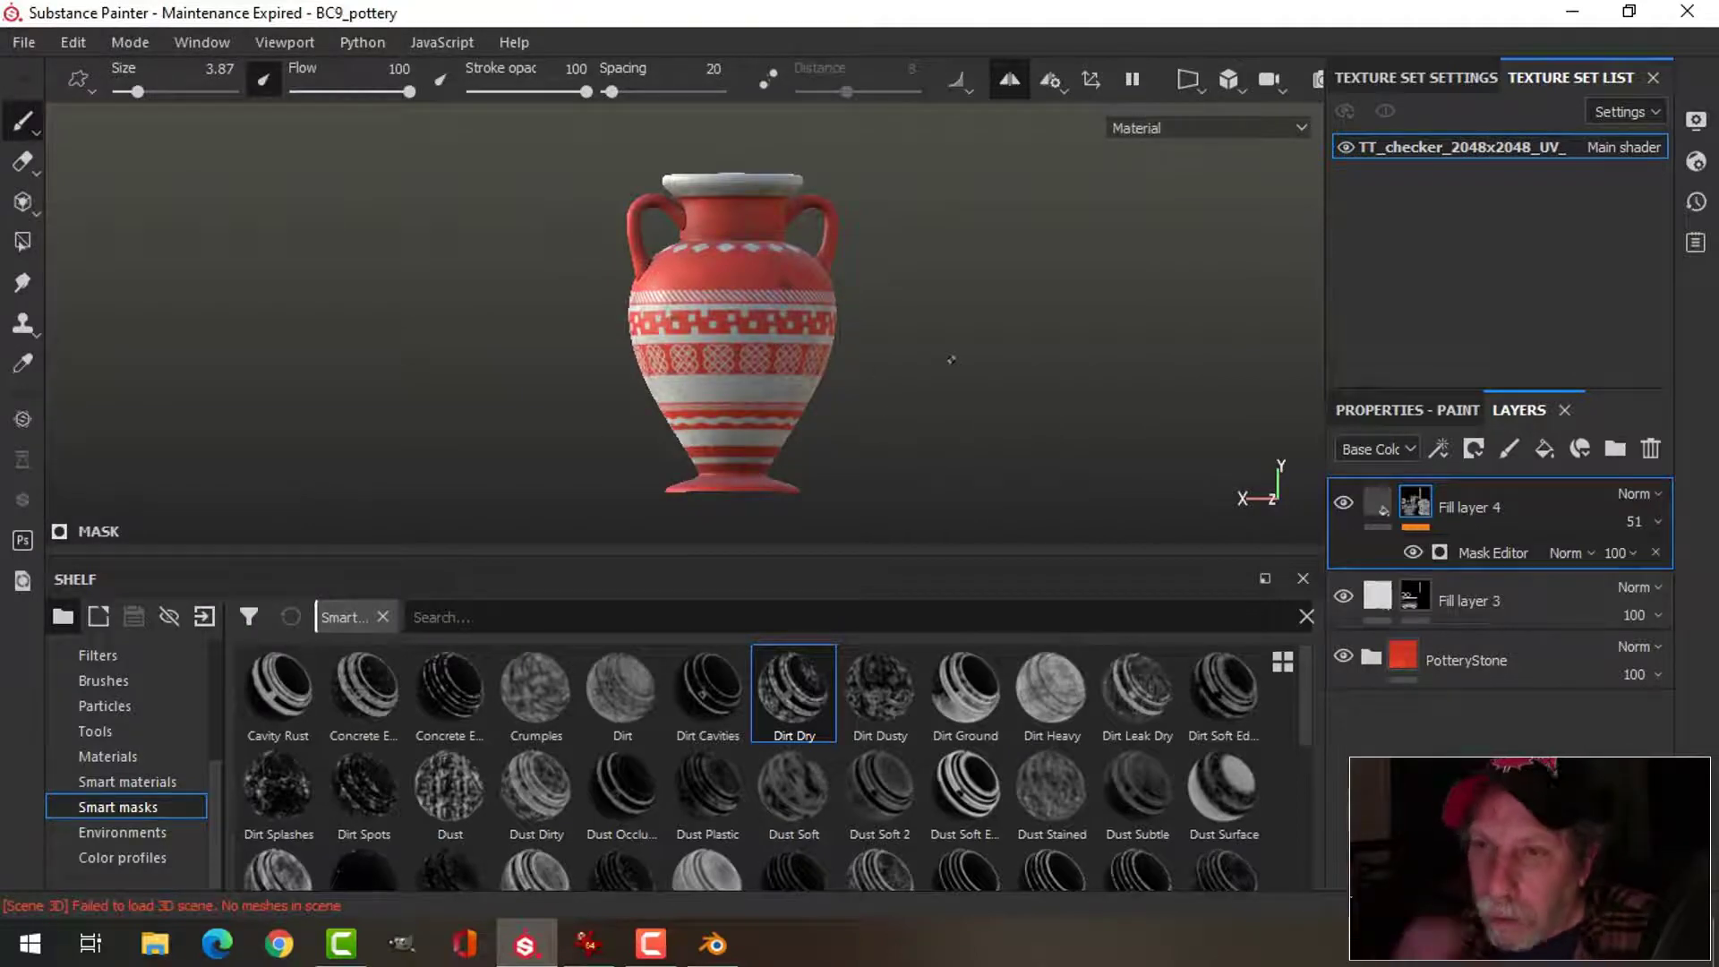
- Rename the vase's texture set as pottery_painted
click(19, 44)
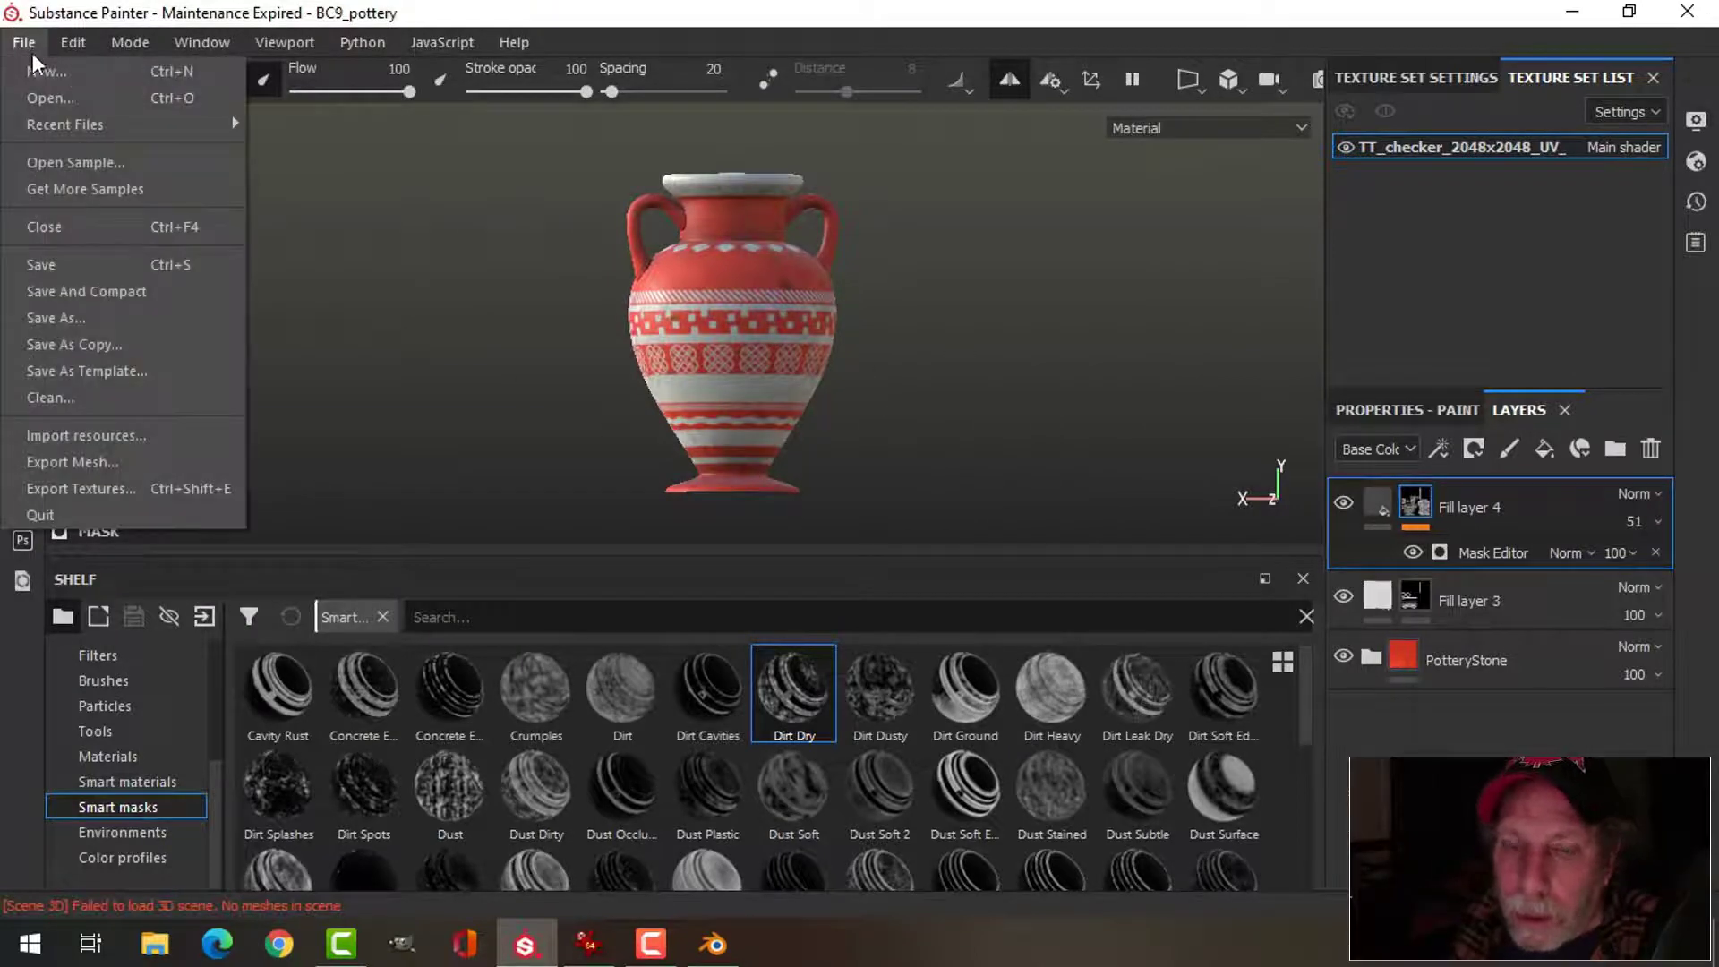
click(1542, 153)
double_click(1508, 147)
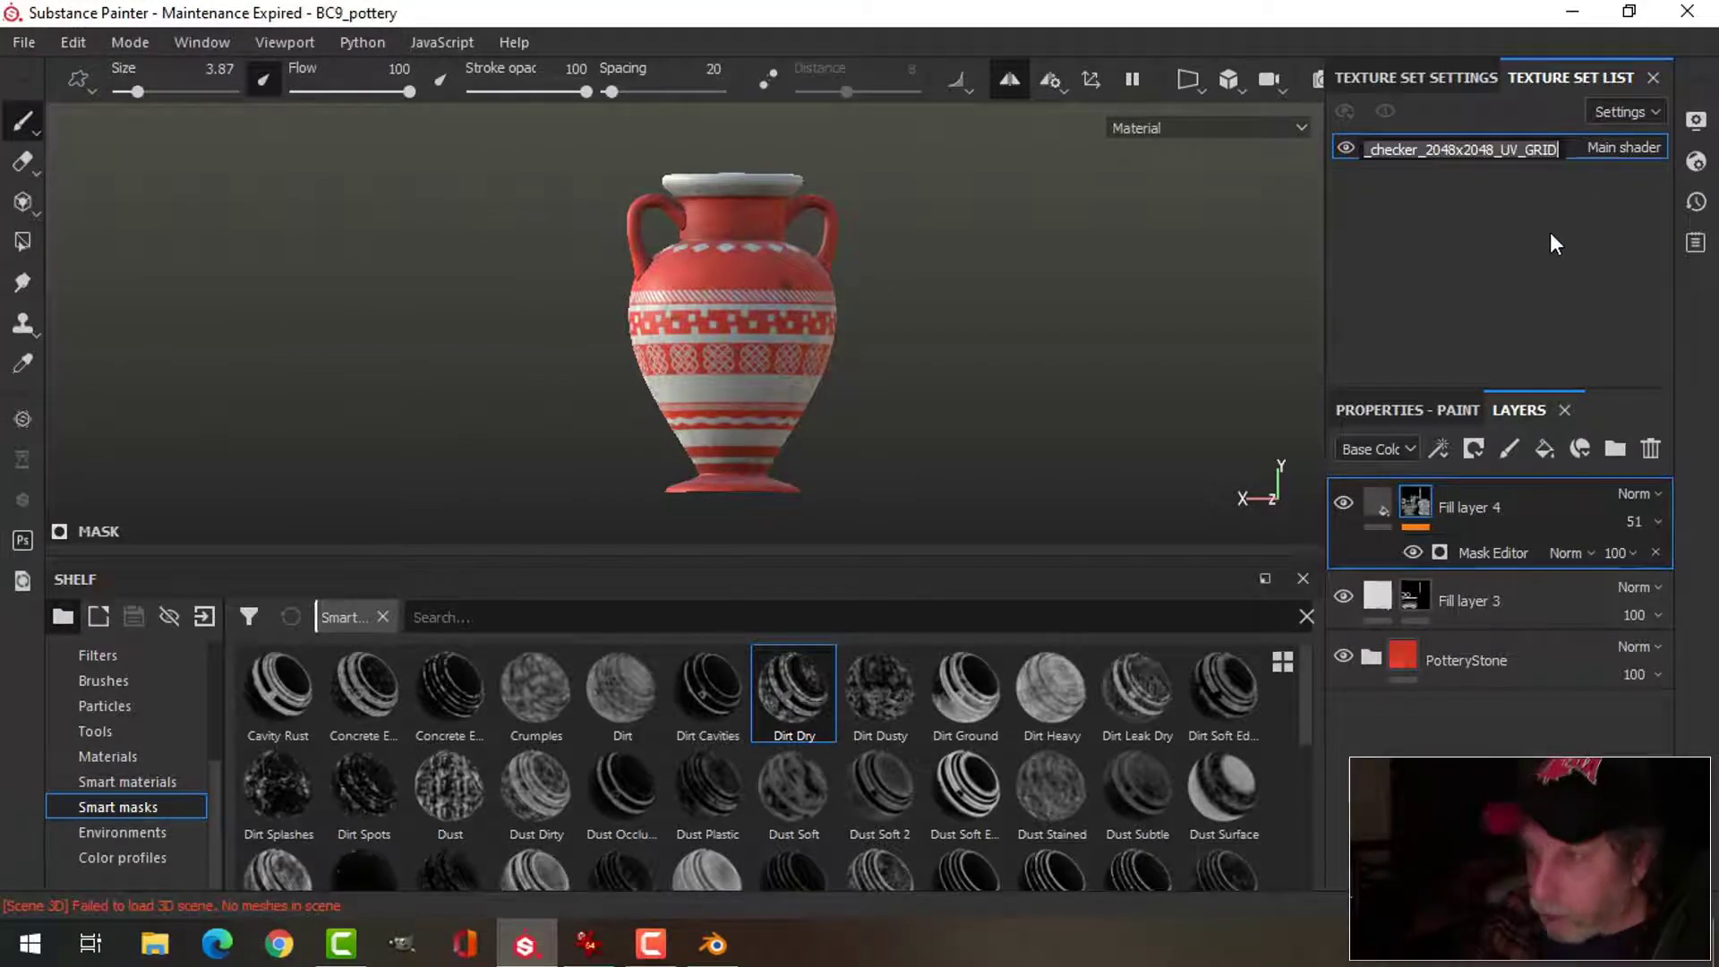
text(pottery)
key(BackSpace)
key(BackSpace)
key(BackSpace)
key(BackSpace)
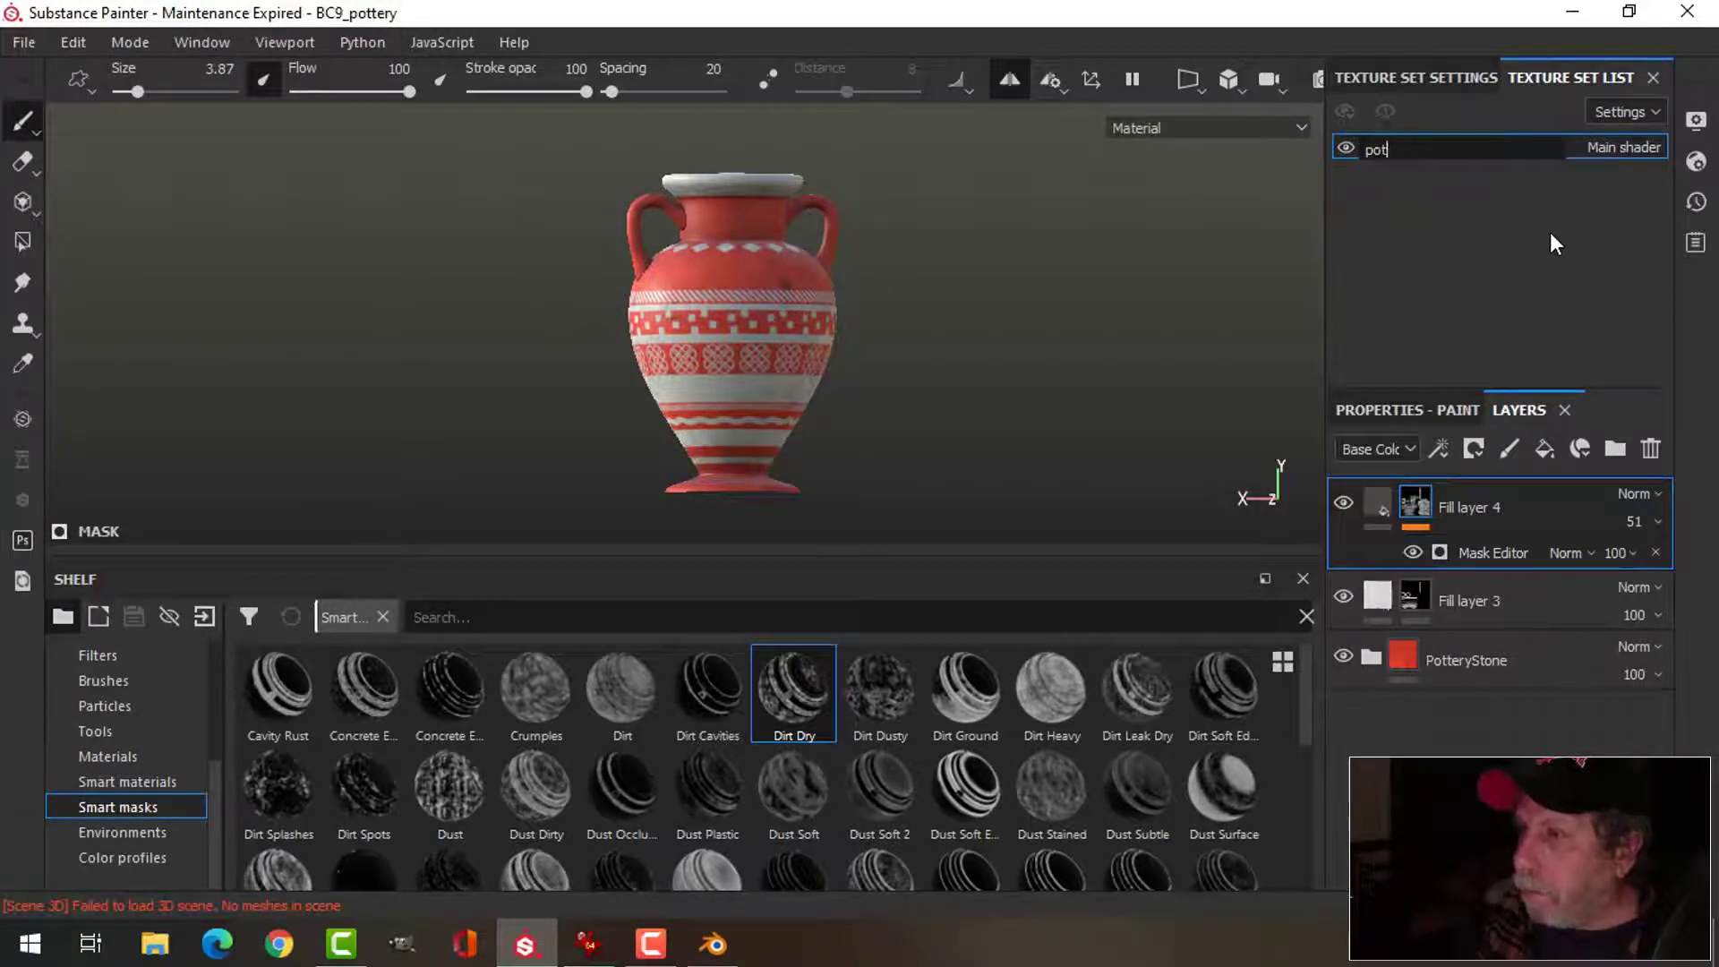
text(tery_p)
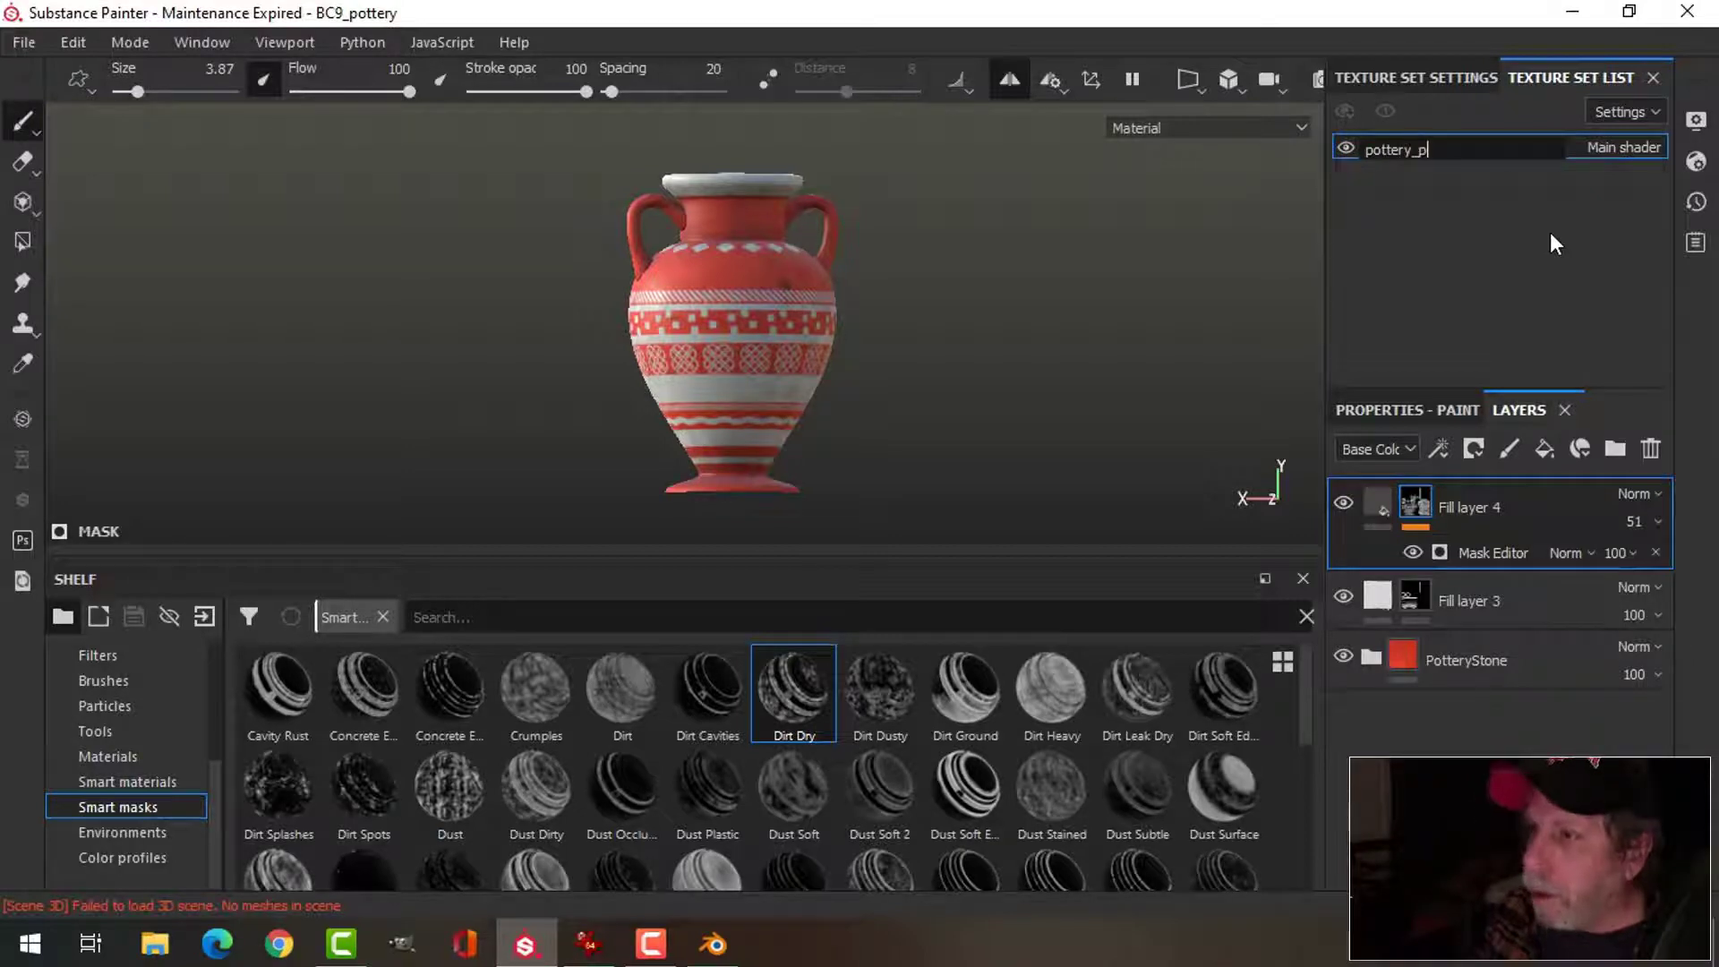
text(ainted)
key(Return)
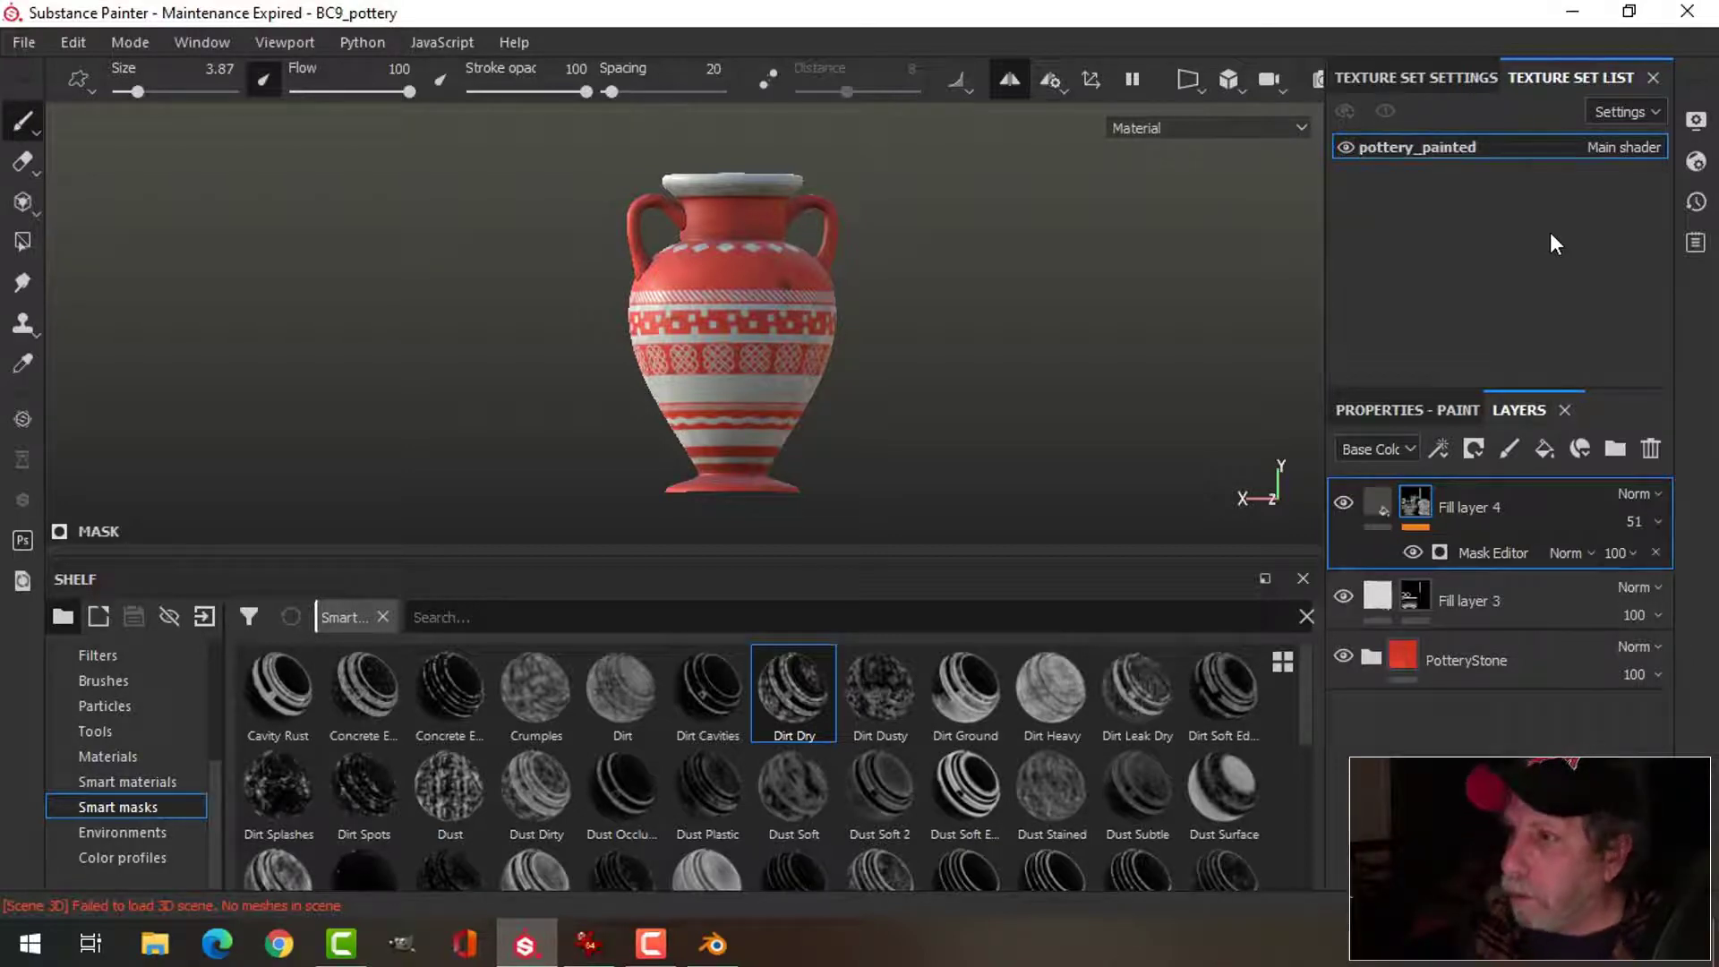
- Open the texture export dialog and review the list of files to export for the texture set
click(24, 43)
click(116, 485)
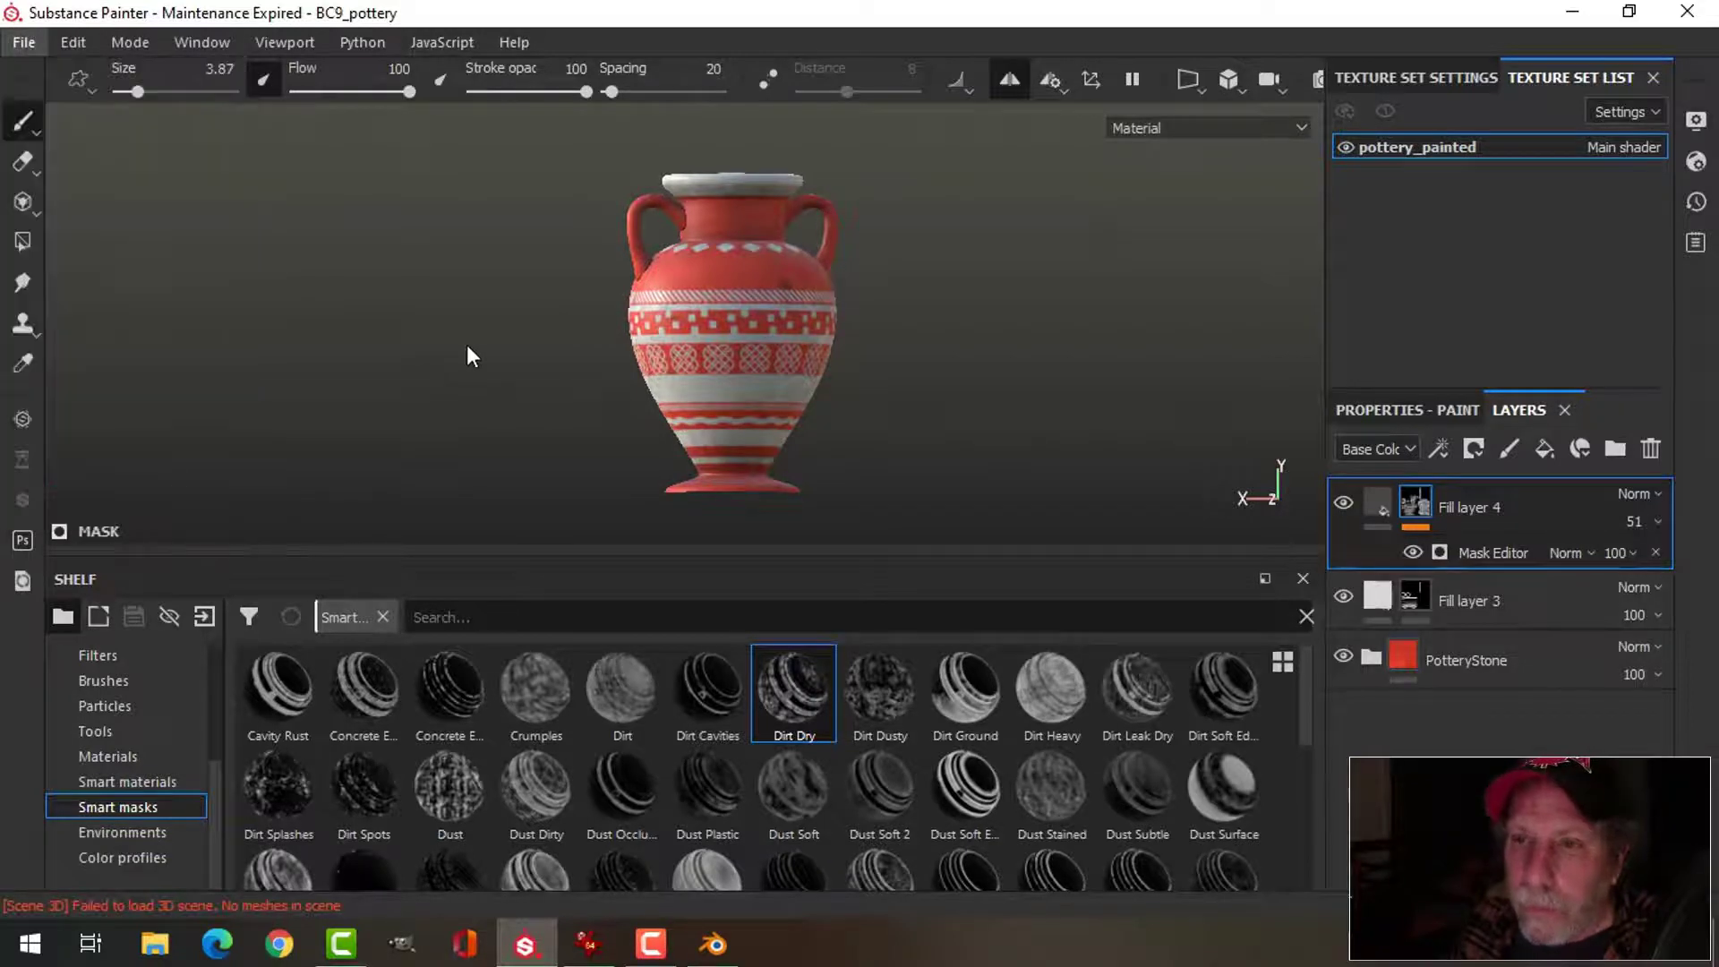
click(488, 78)
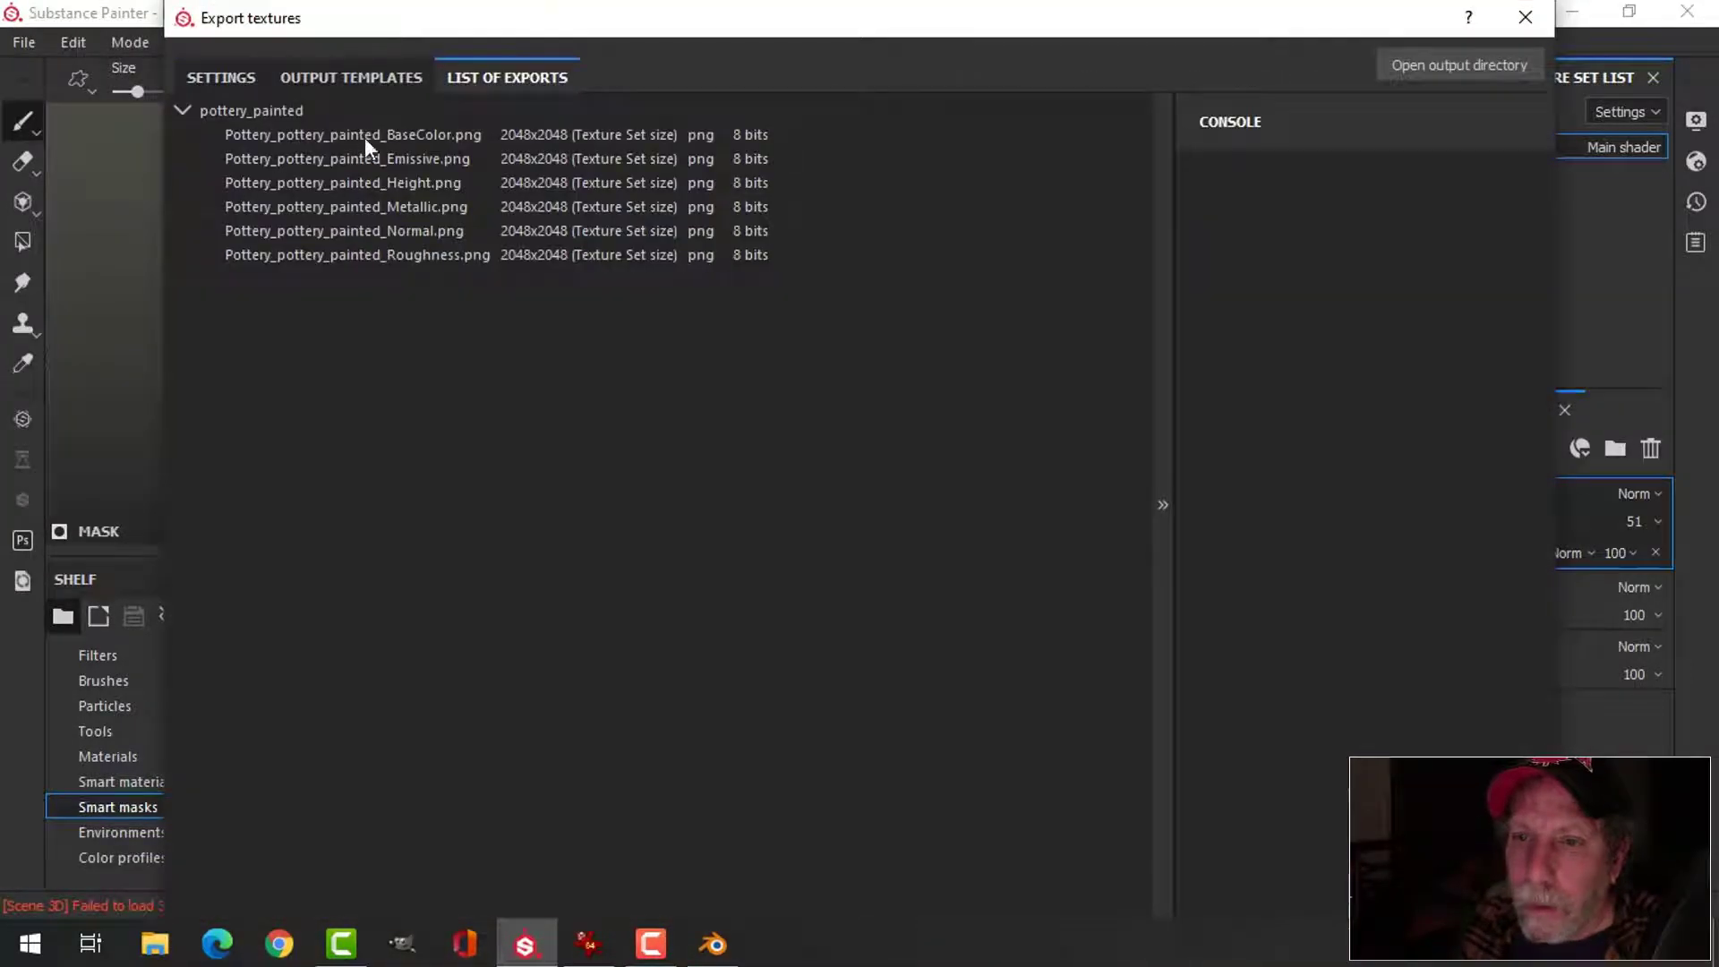
- Browse for the export output directory to the TEXTURES folder of BLENDER CHALLENGE 9 LOST TREASURE, under DOCUMENTS, BLENDER, MODELS on the D: drive
click(221, 78)
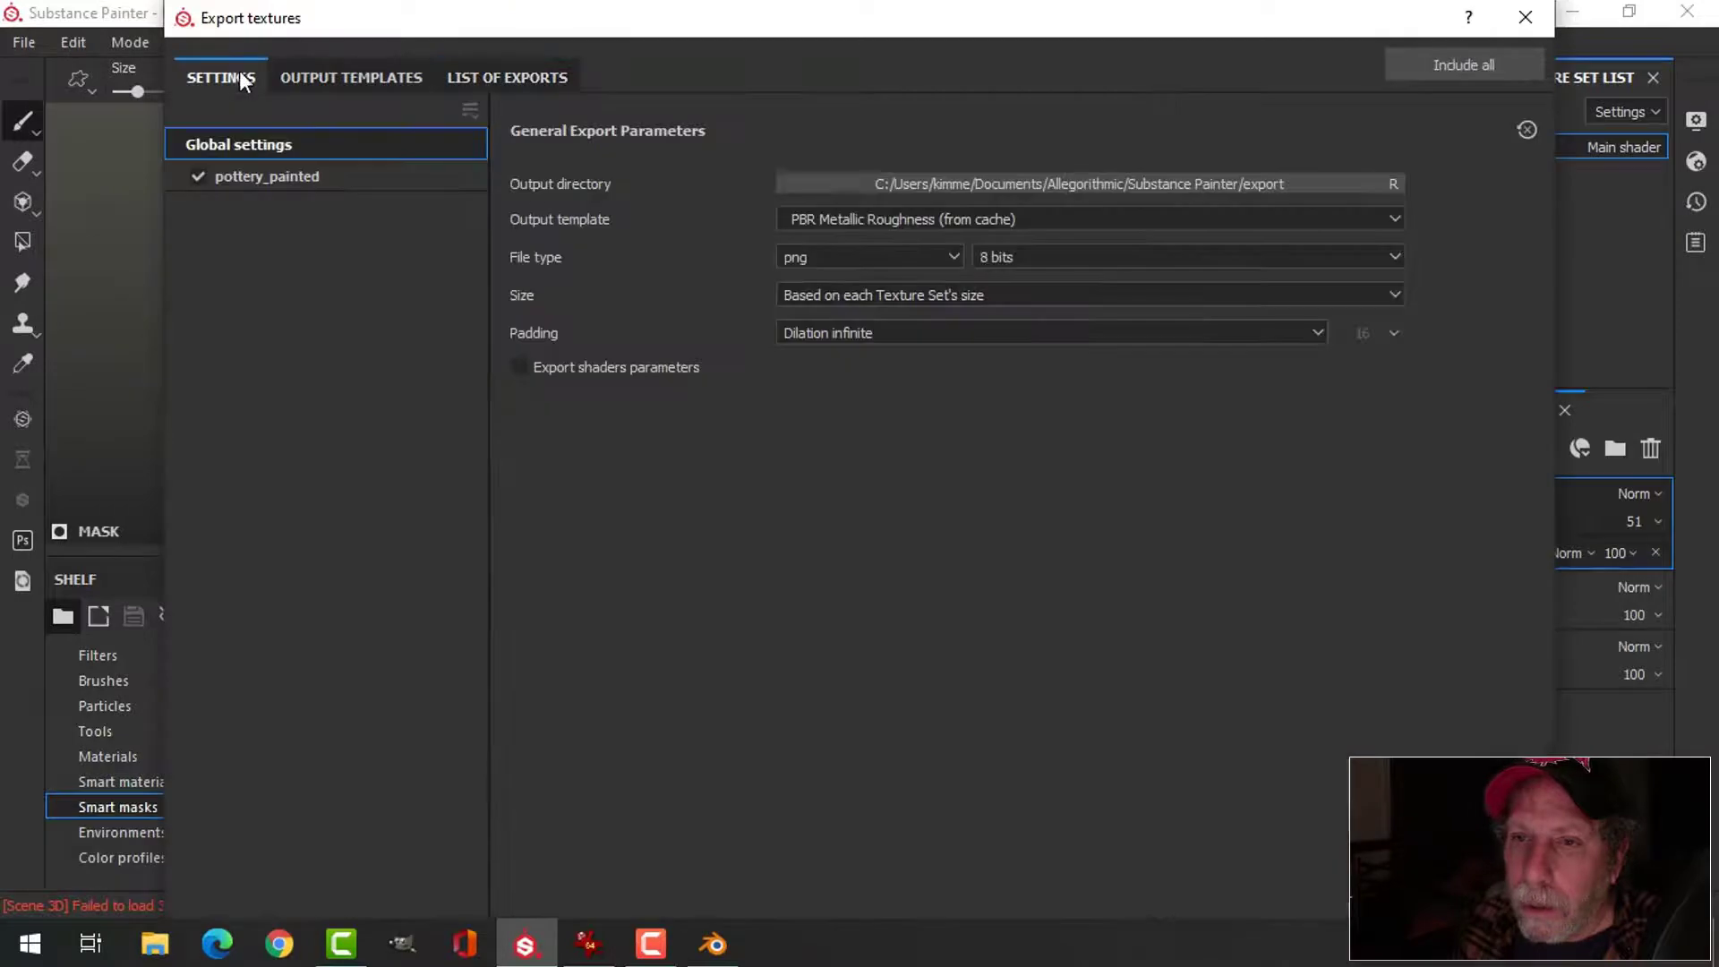
click(1146, 184)
click(283, 510)
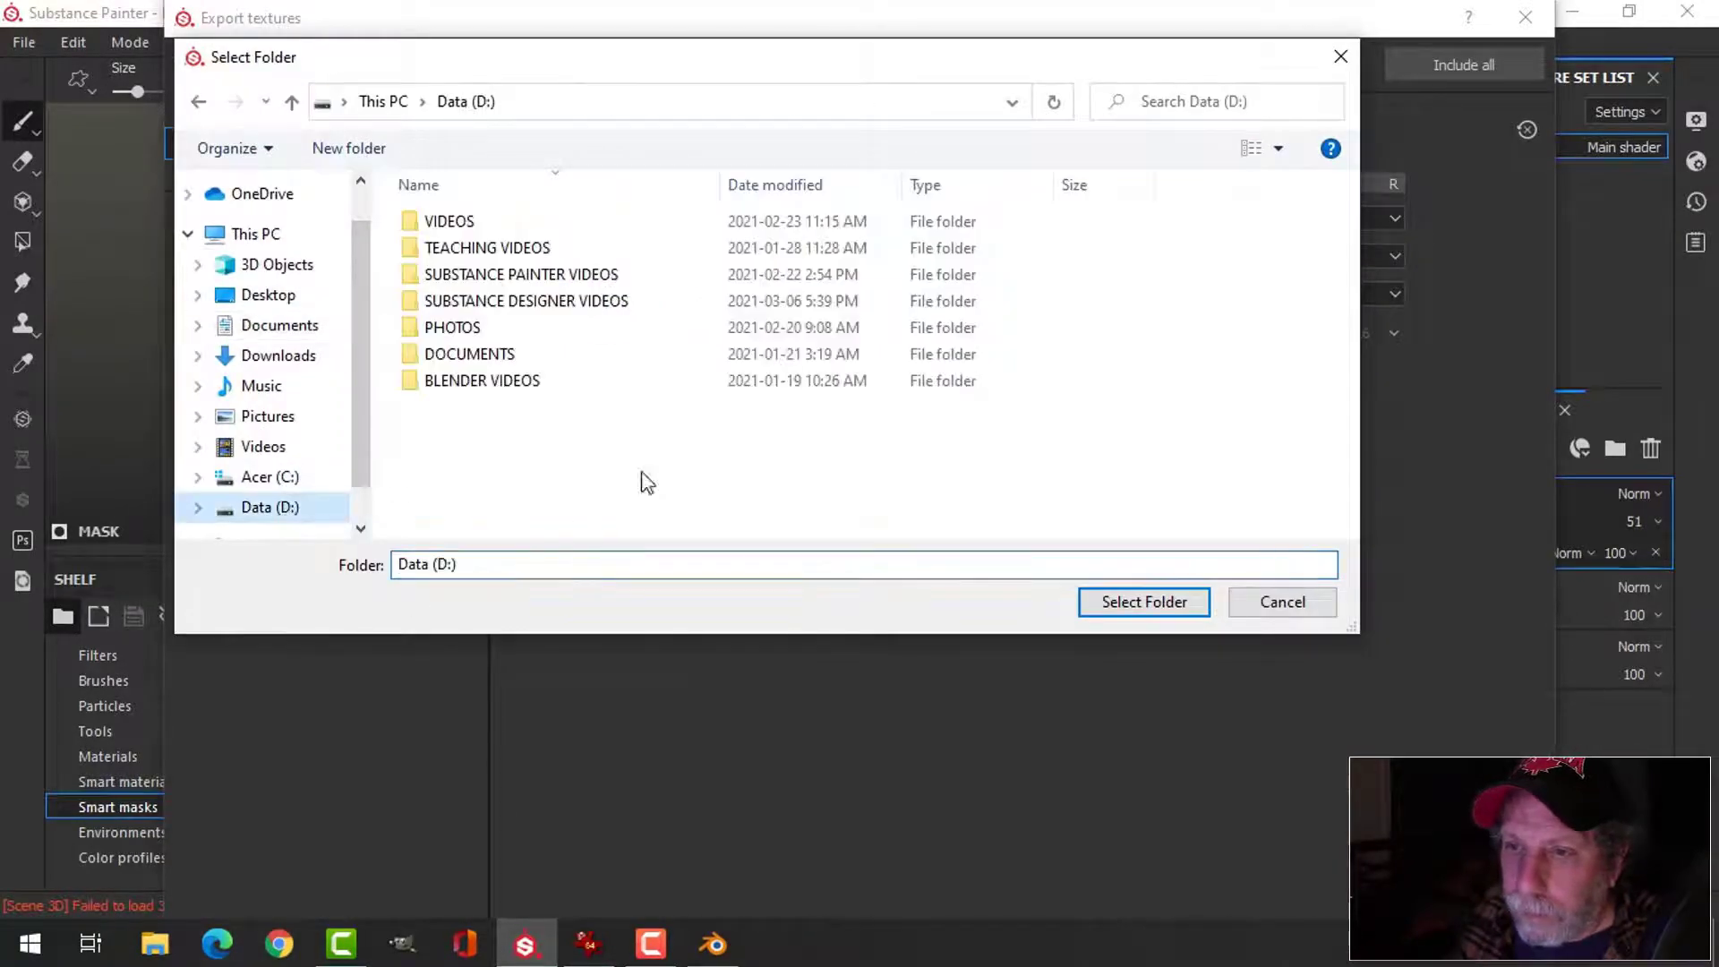
double_click(499, 351)
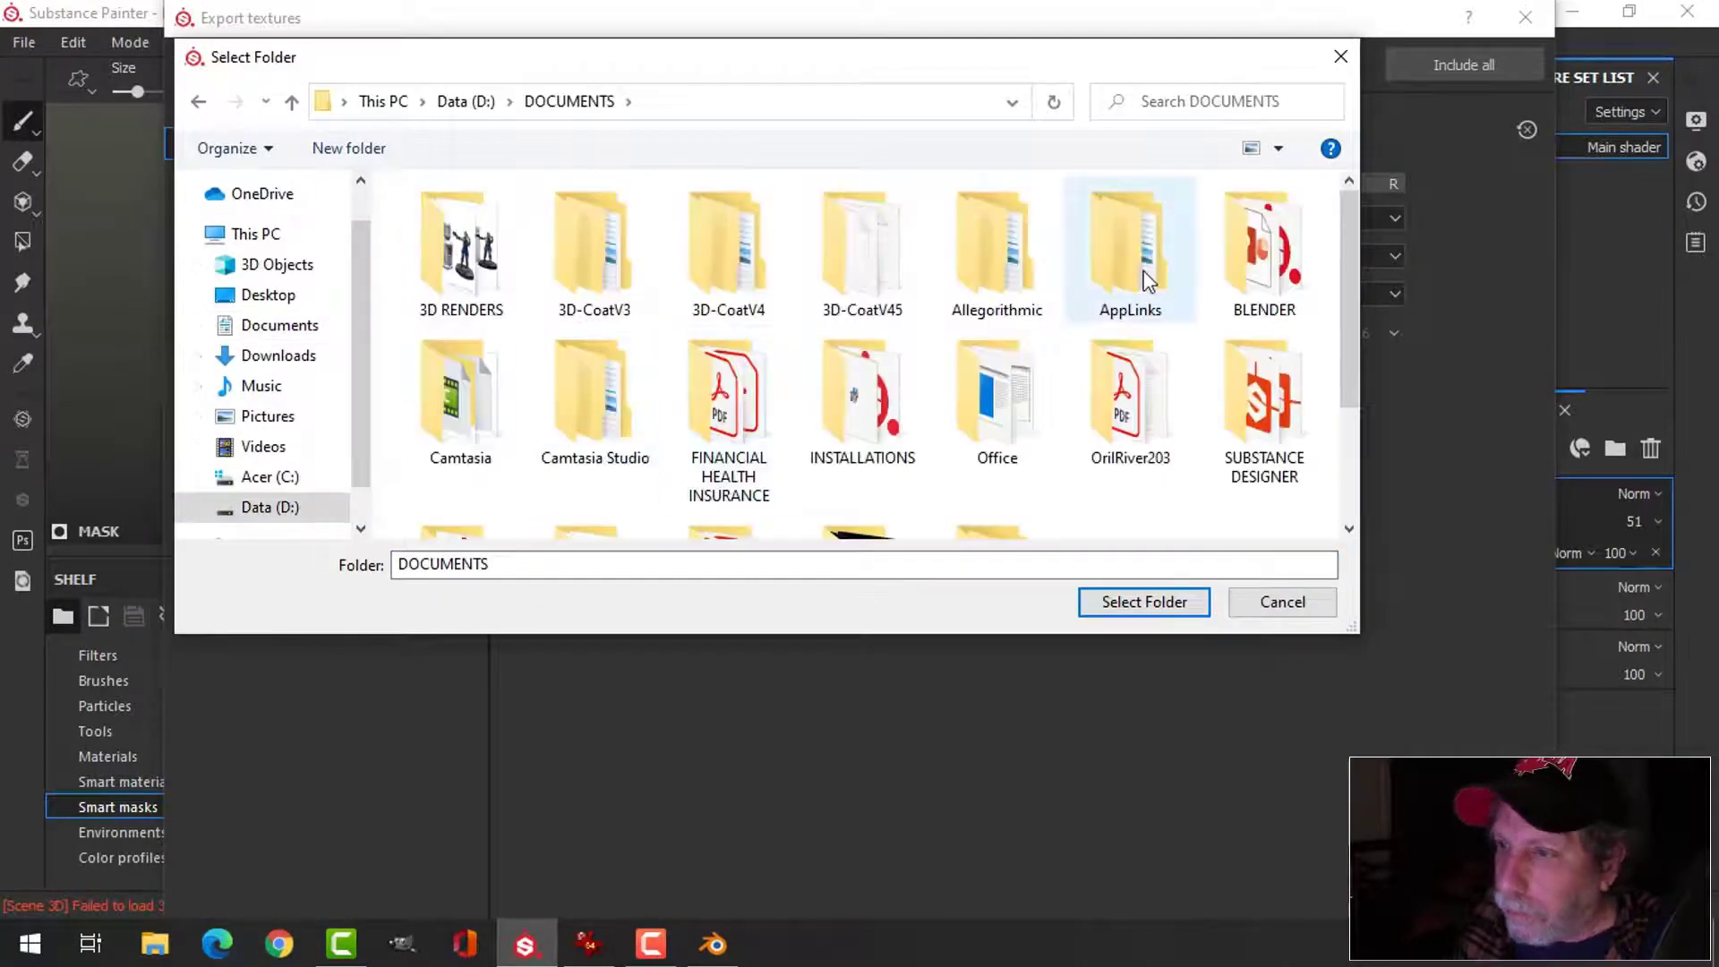
double_click(1248, 261)
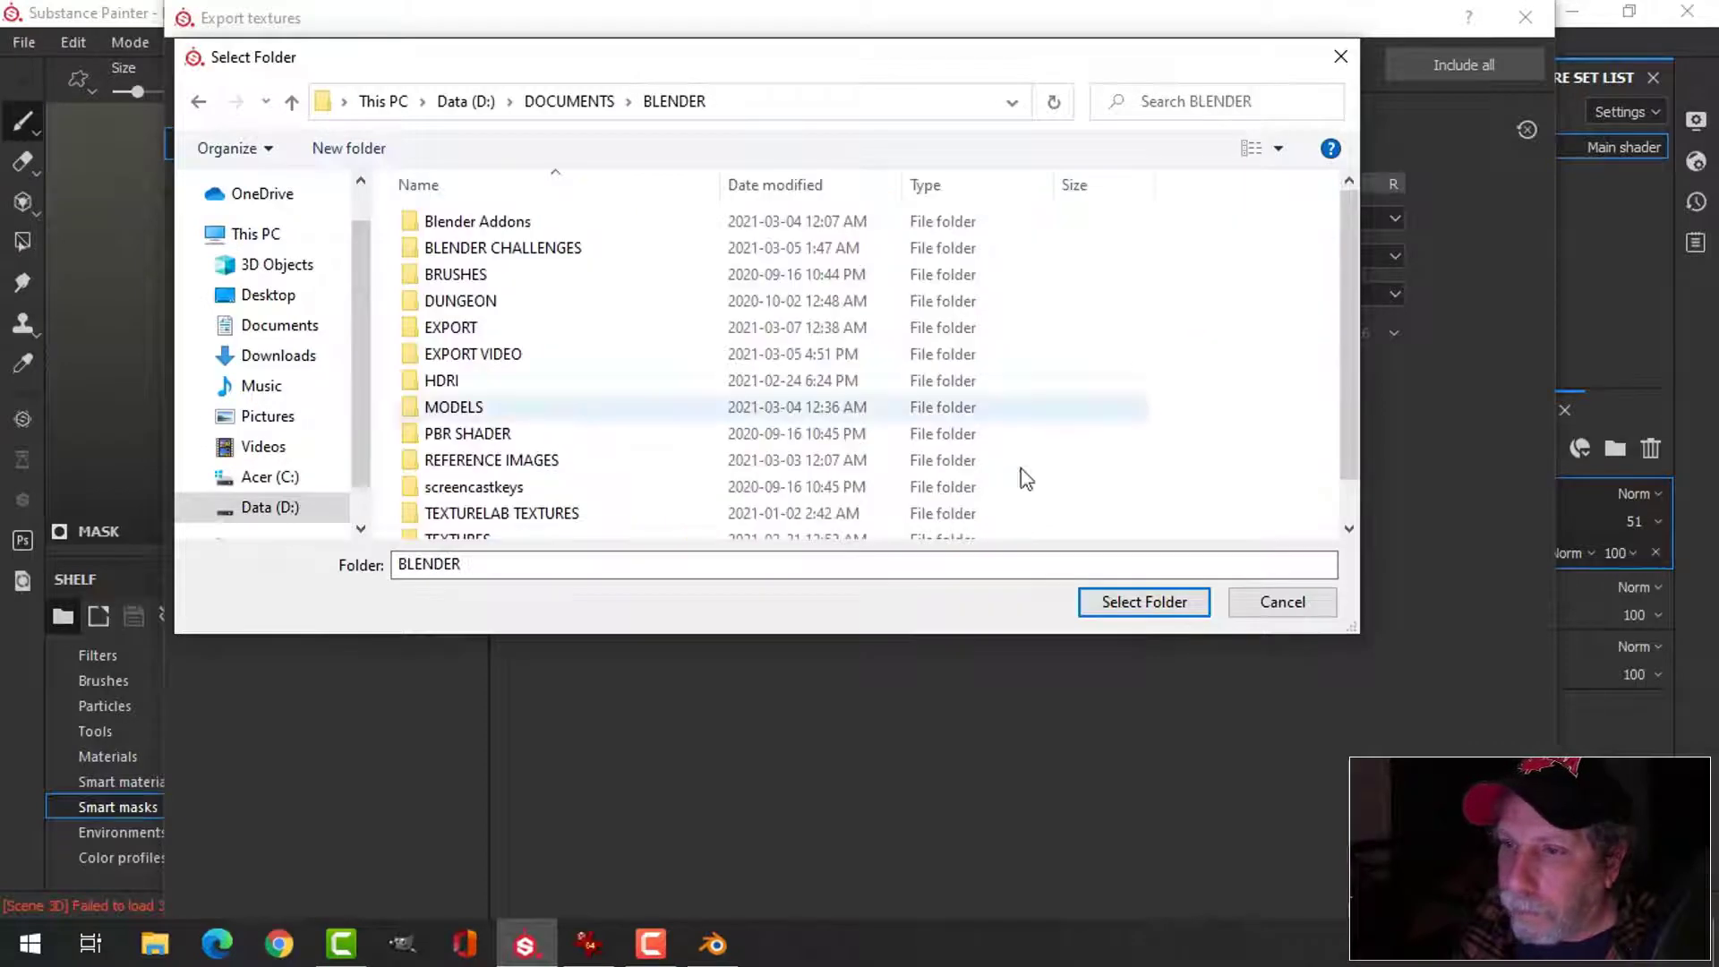
double_click(476, 407)
double_click(488, 486)
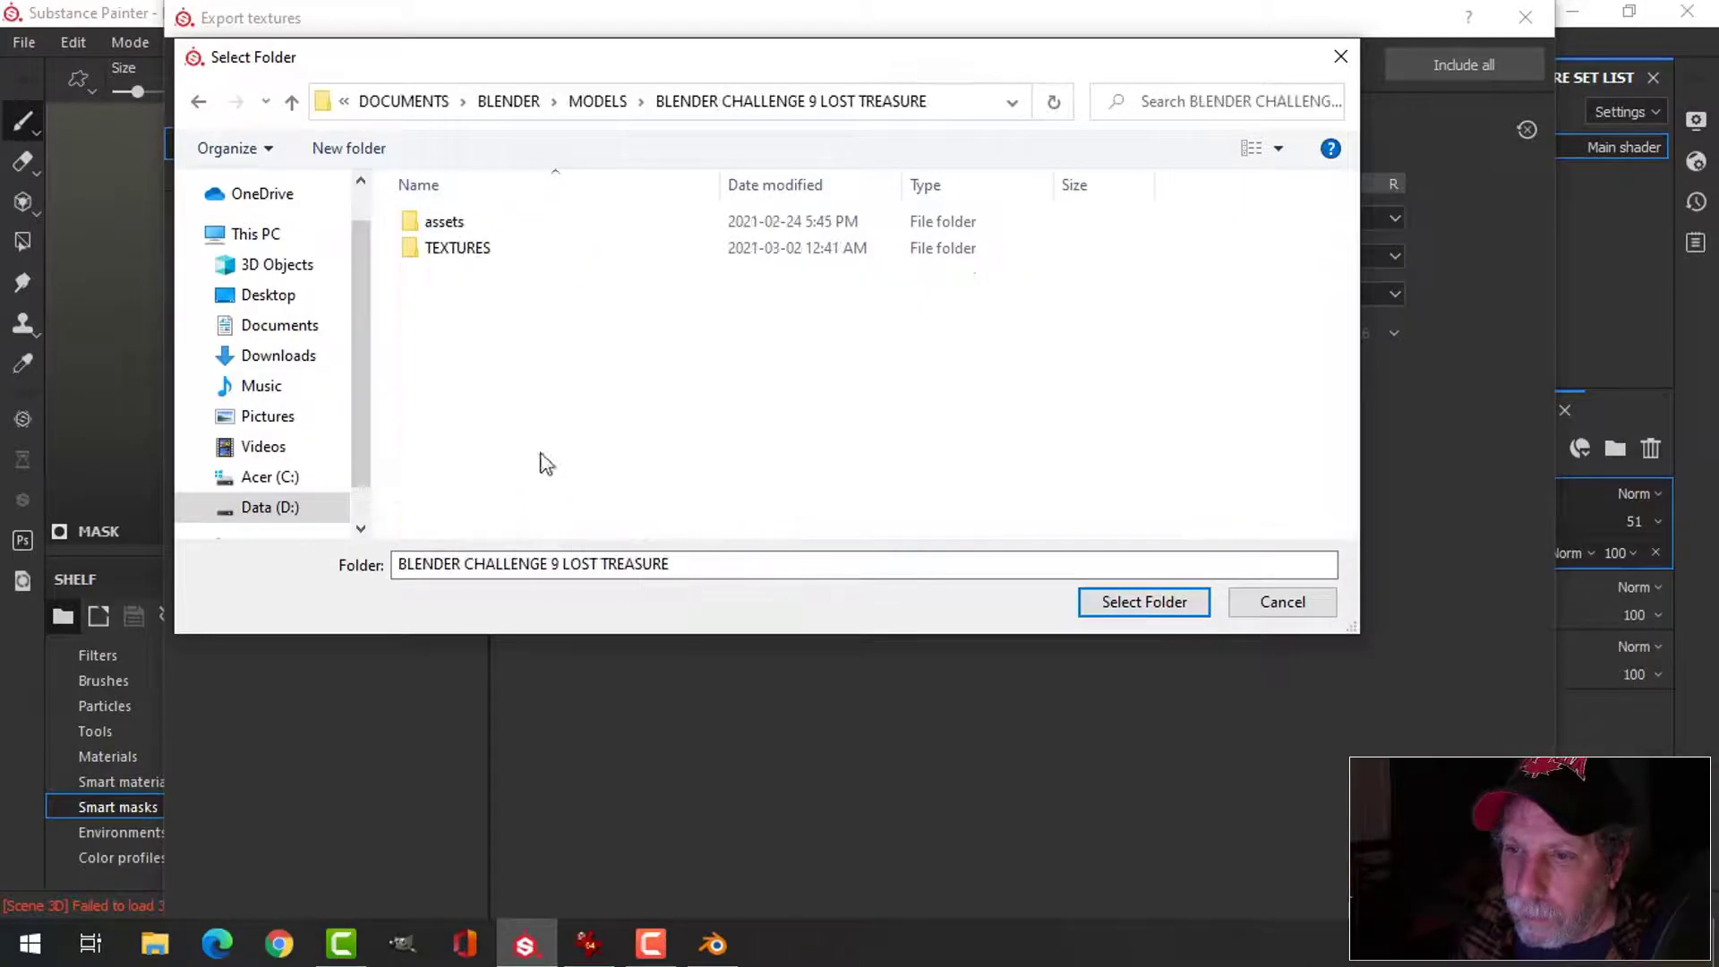
double_click(458, 250)
- Create a folder named Pottery inside TEXTURES and choose it as the export output directory
click(386, 152)
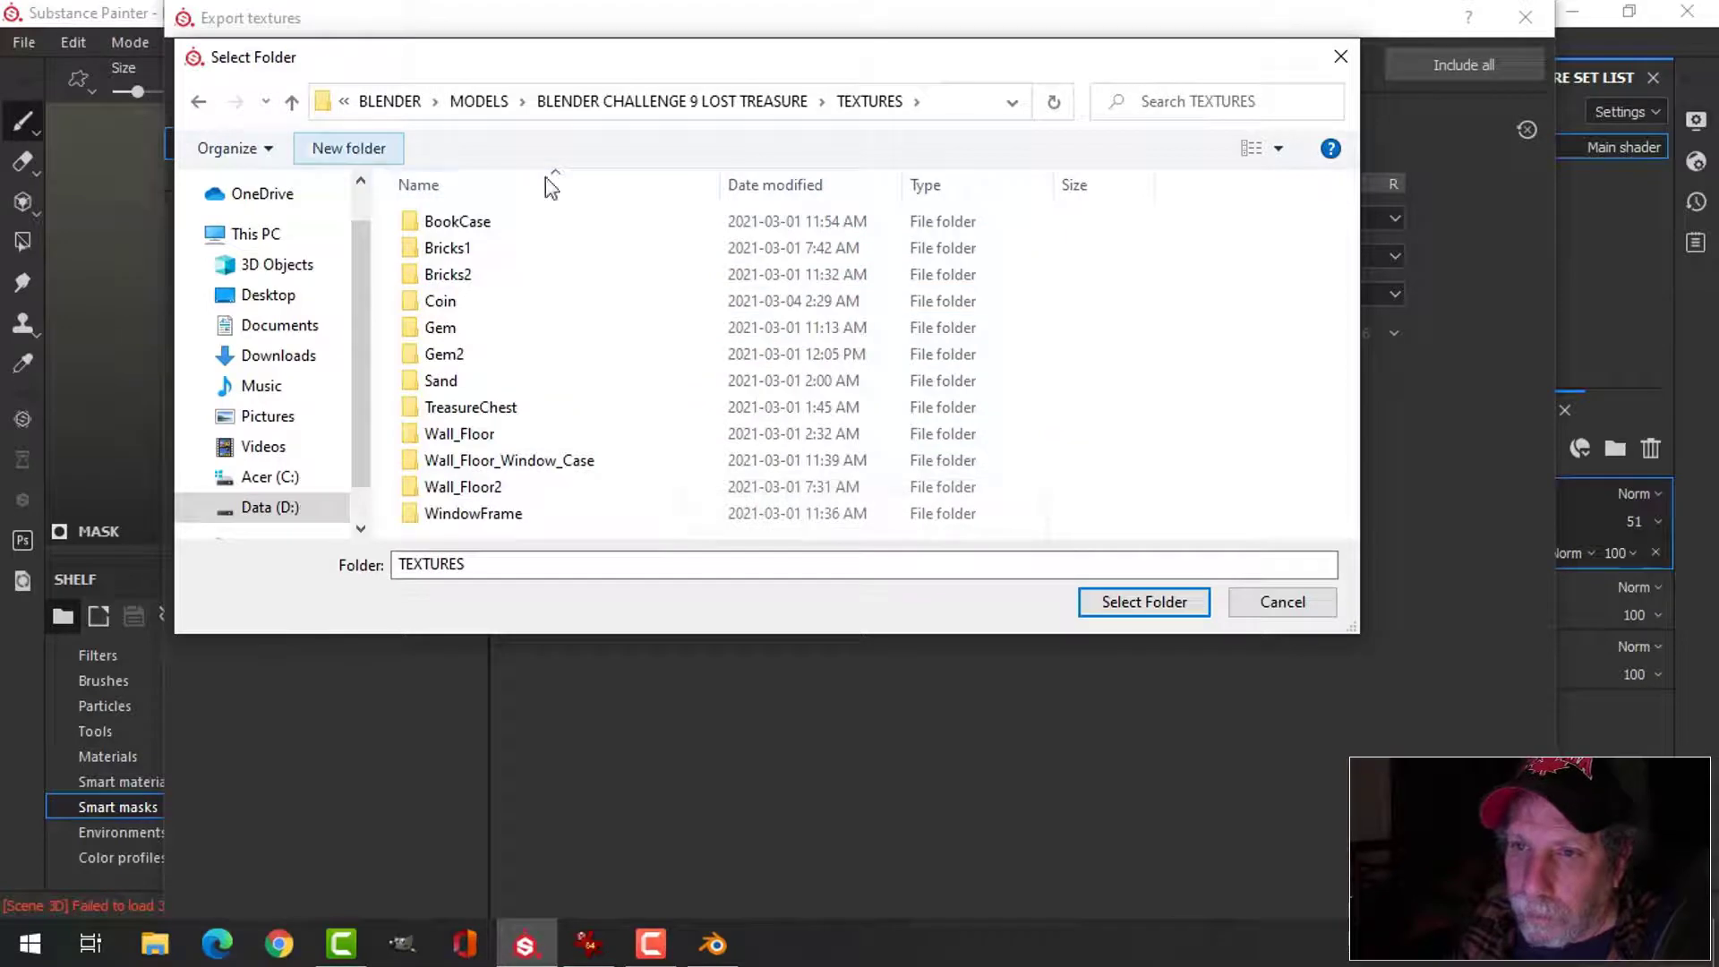
text(Pottery)
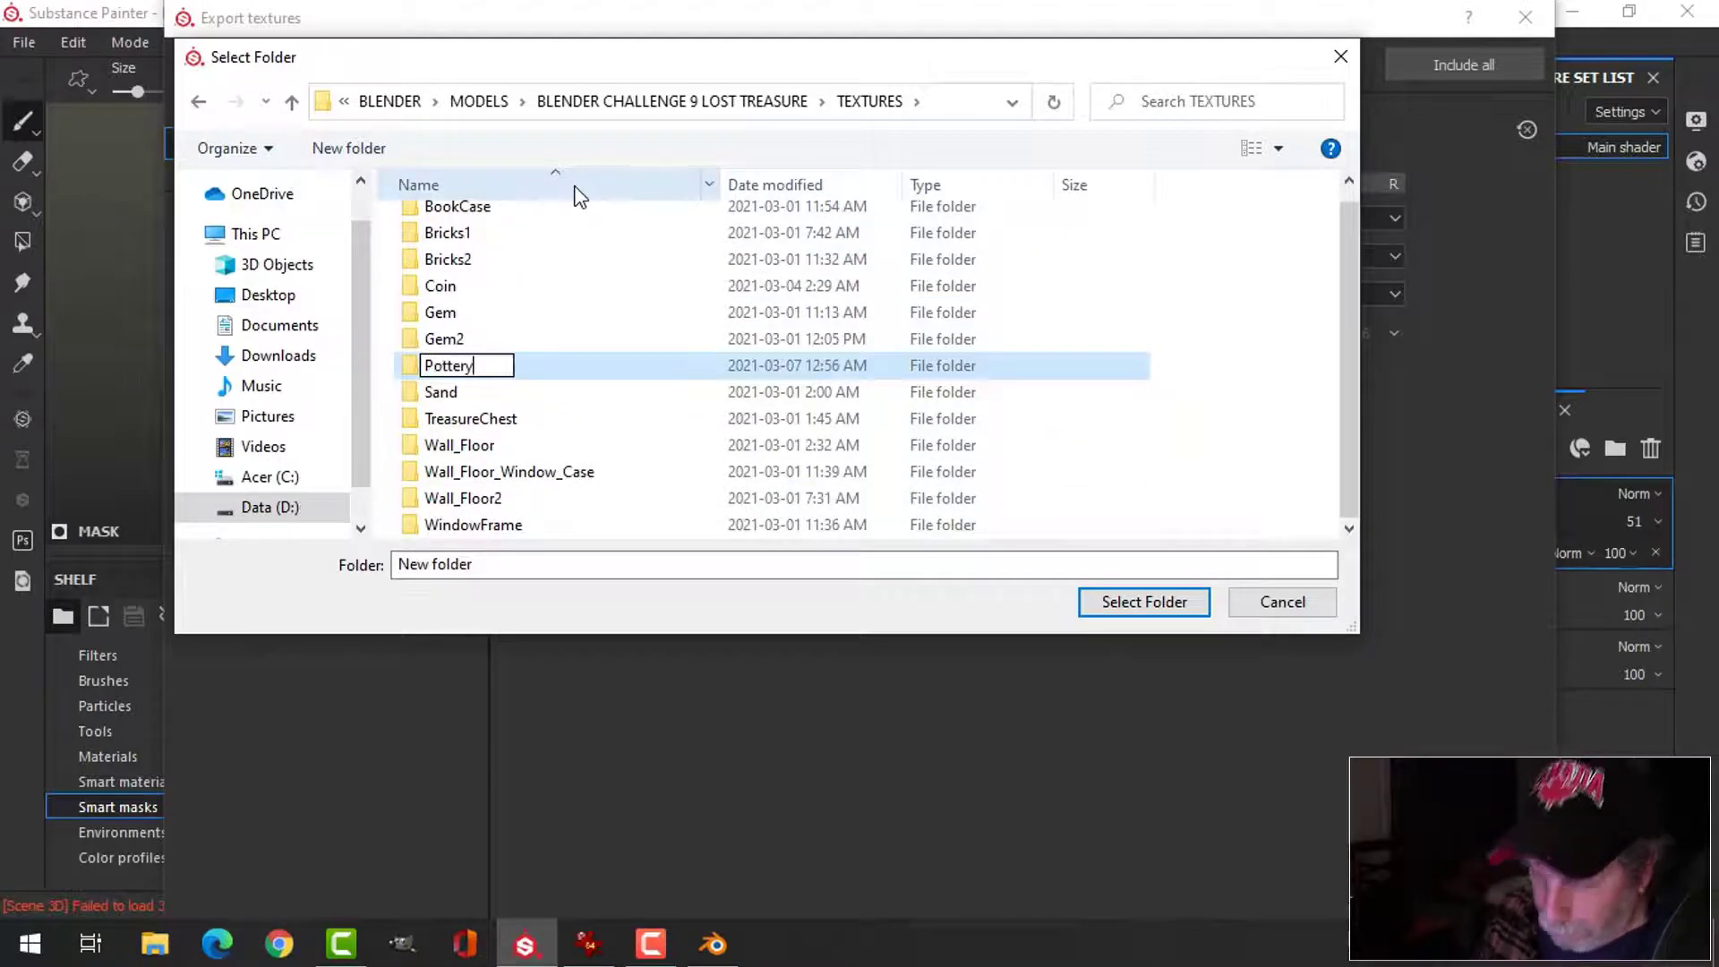
key(Return)
click(1144, 602)
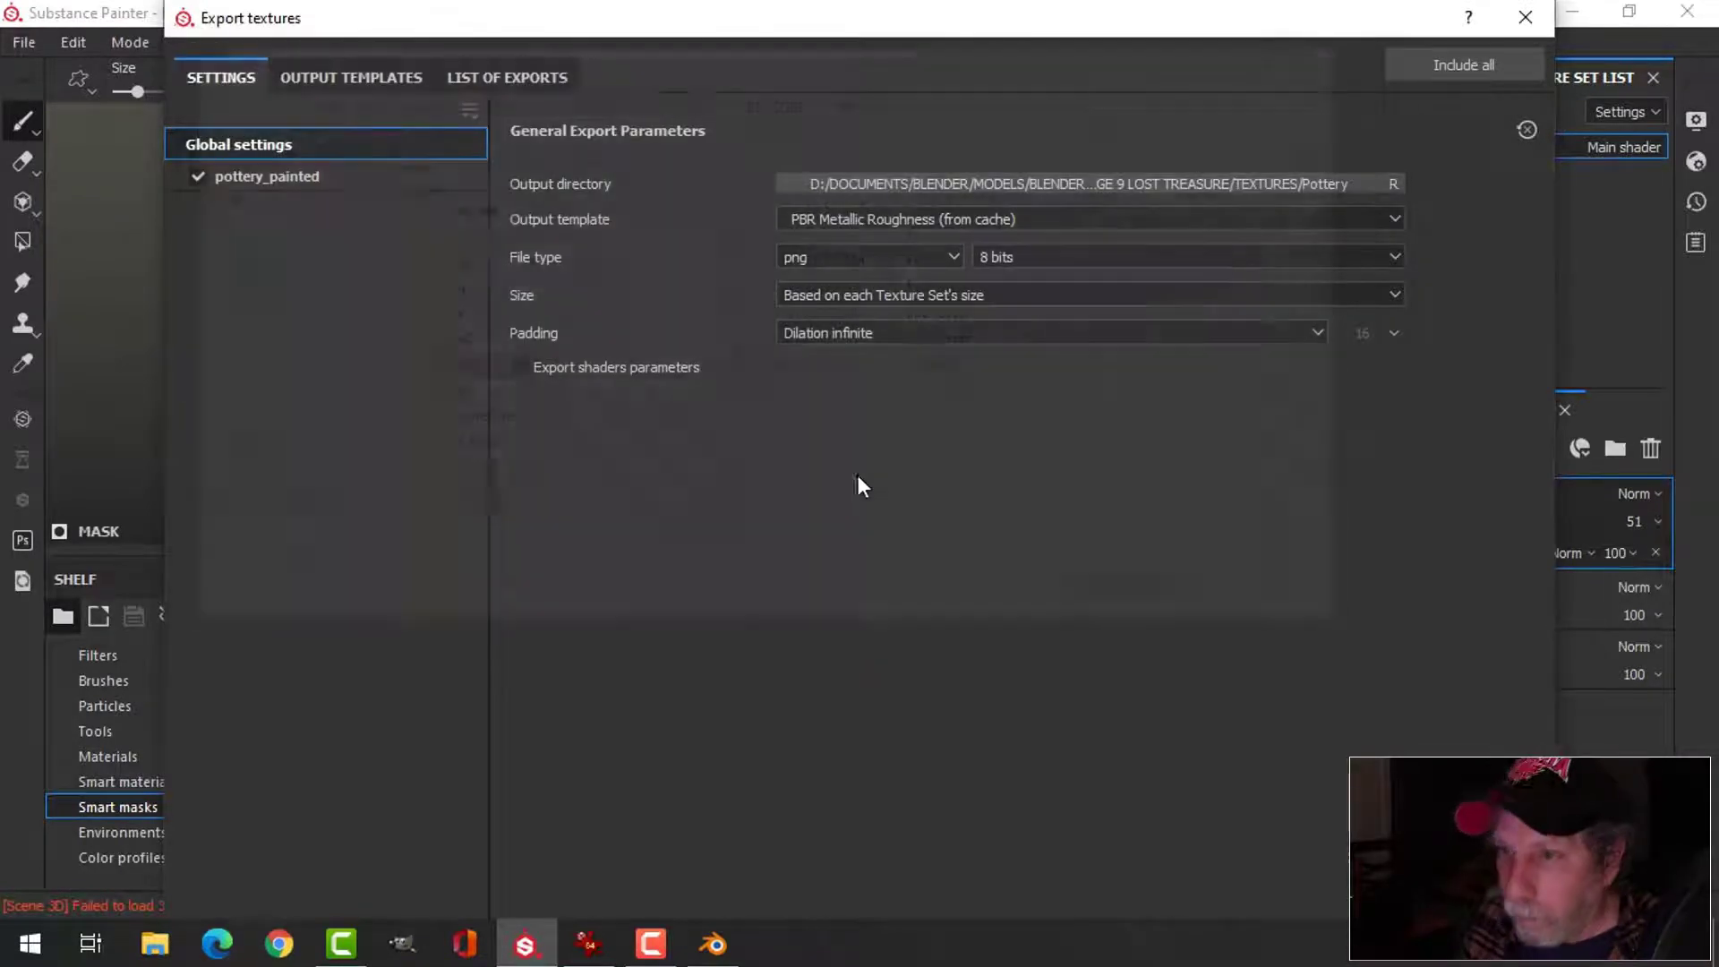
- Export the pottery_painted textures and close the export dialog
drag(1115, 13, 1089, 58)
click(1433, 881)
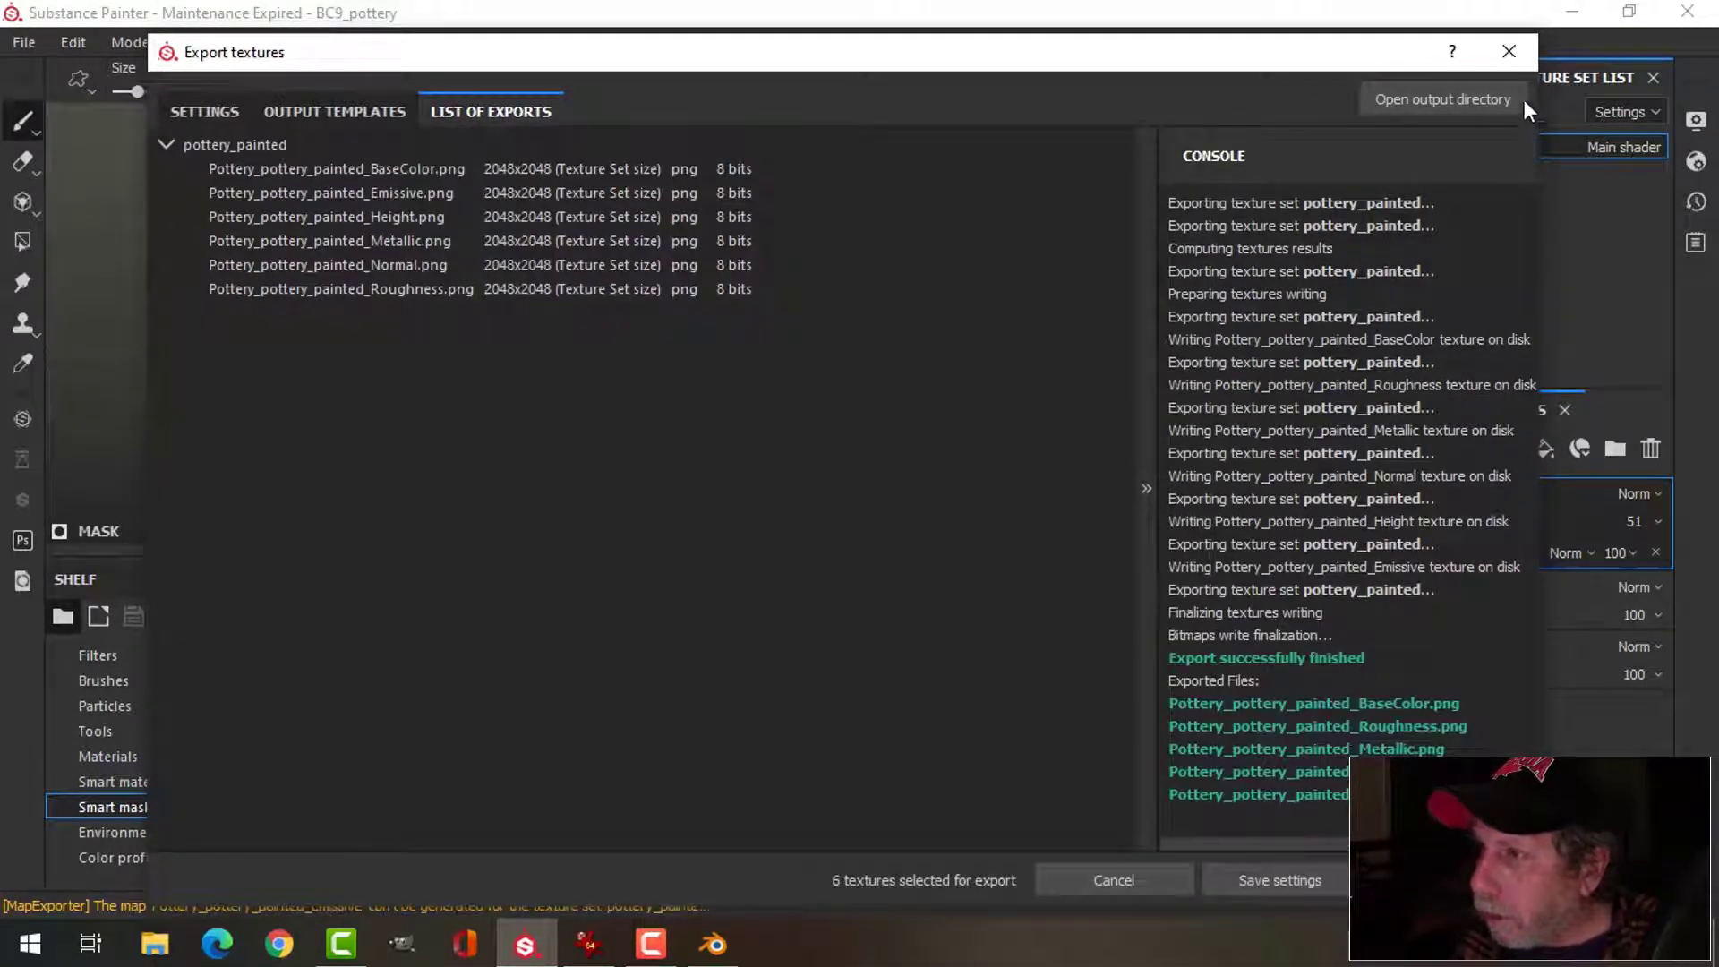
click(1513, 51)
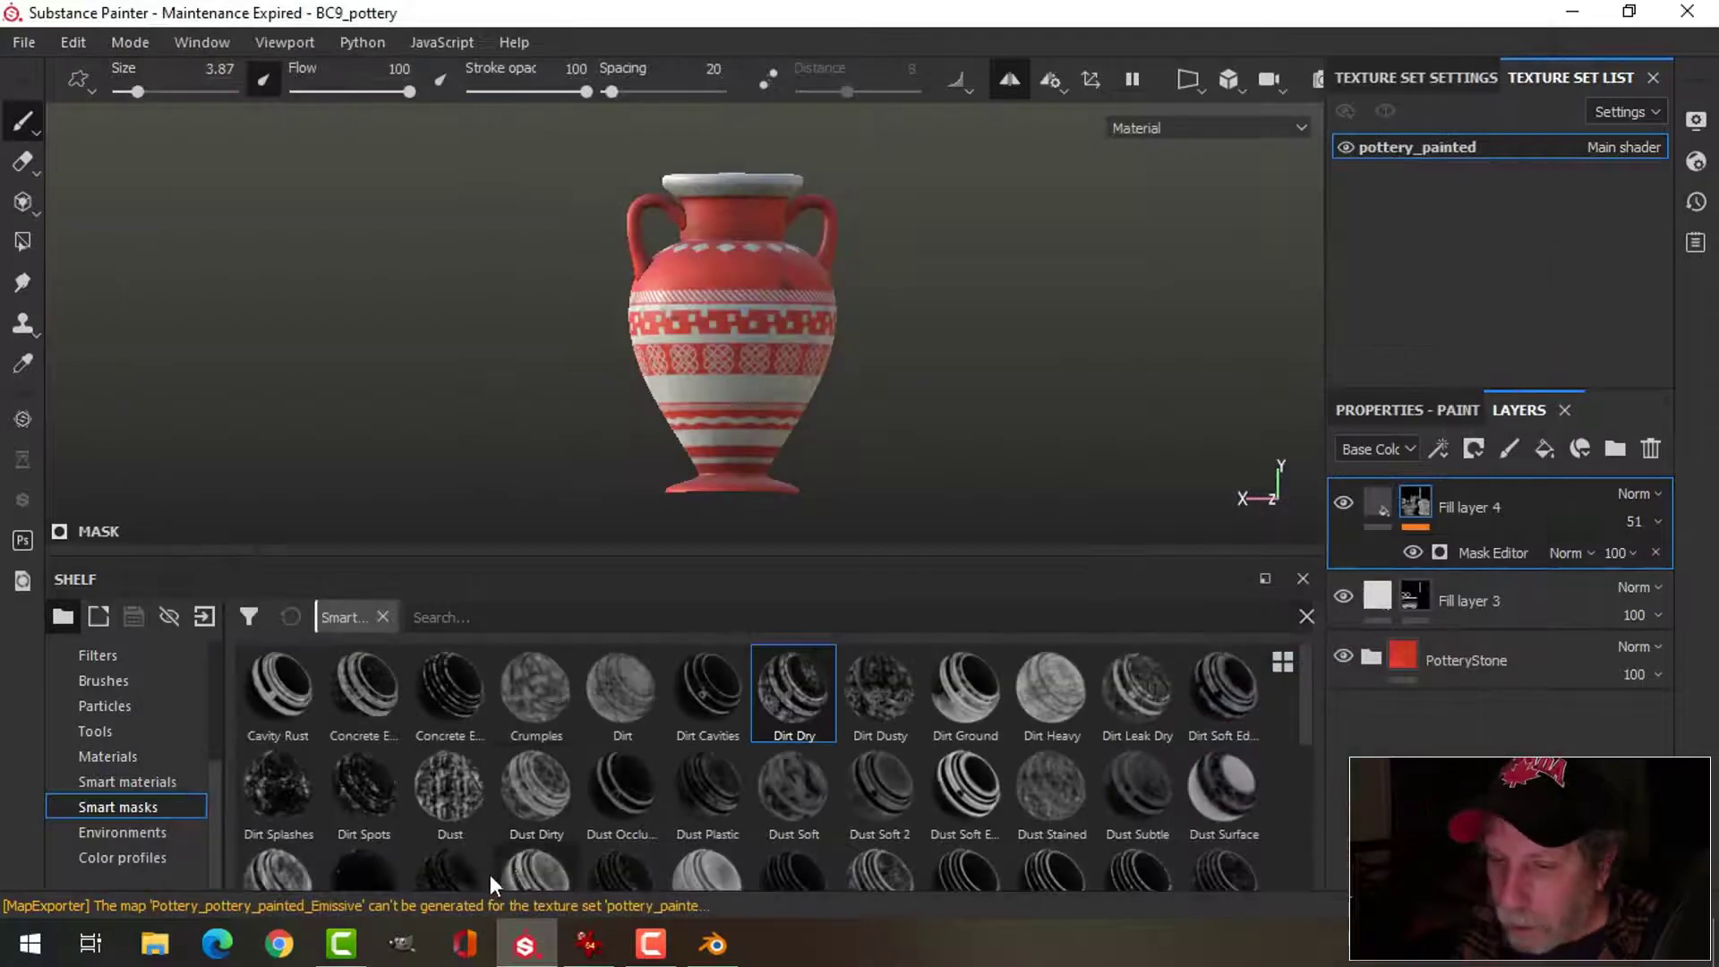
- Switch to Blender, save the Pottery.blend file and copy the vase object
click(714, 944)
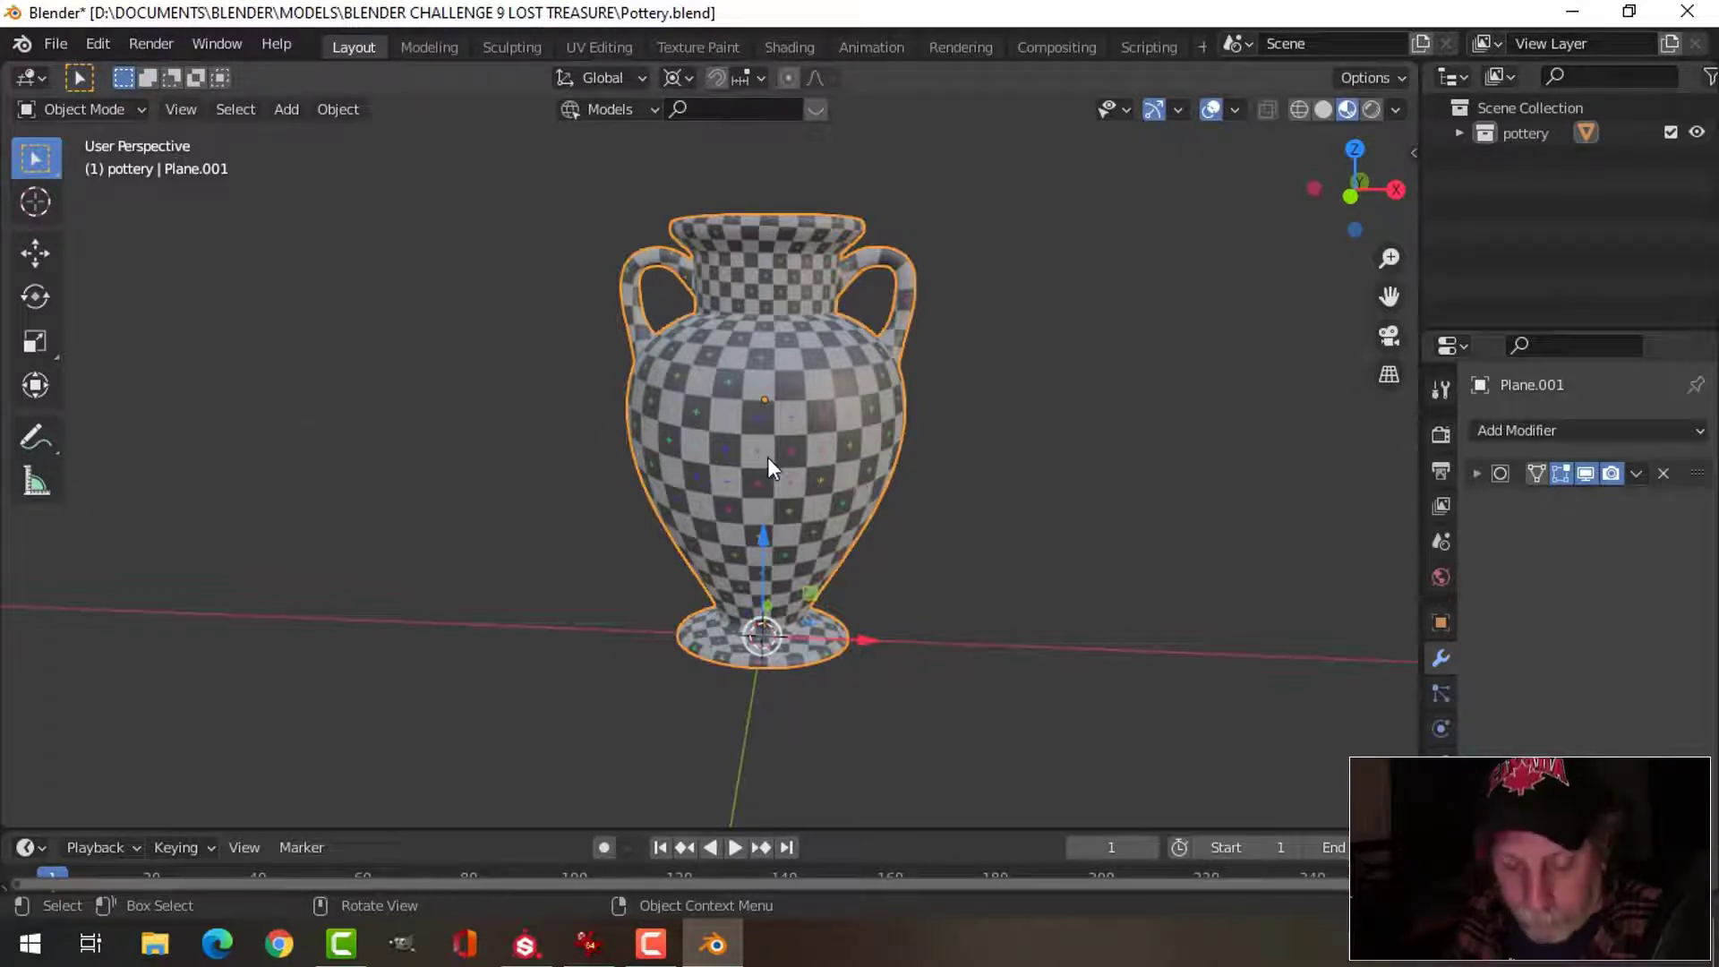
key(ctrl+s)
key(ctrl+c)
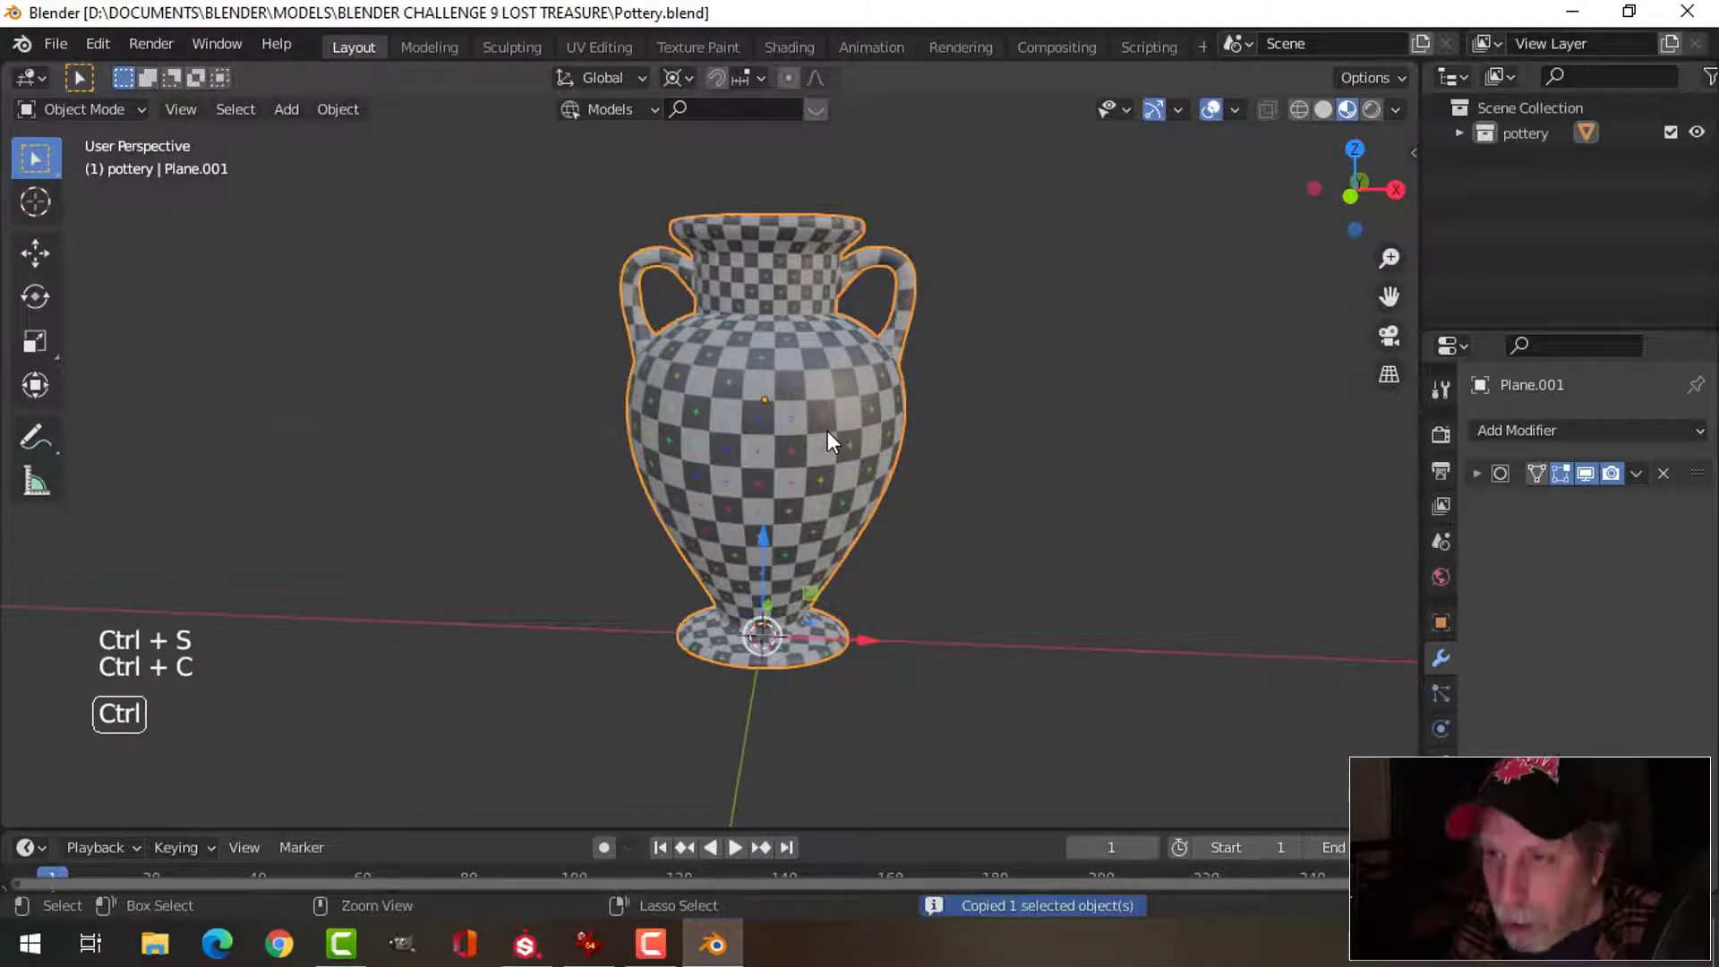
- Open the recent file BC9_Part8.blend and paste the copied vase into the treasure scene
click(57, 43)
mouse_move(104, 130)
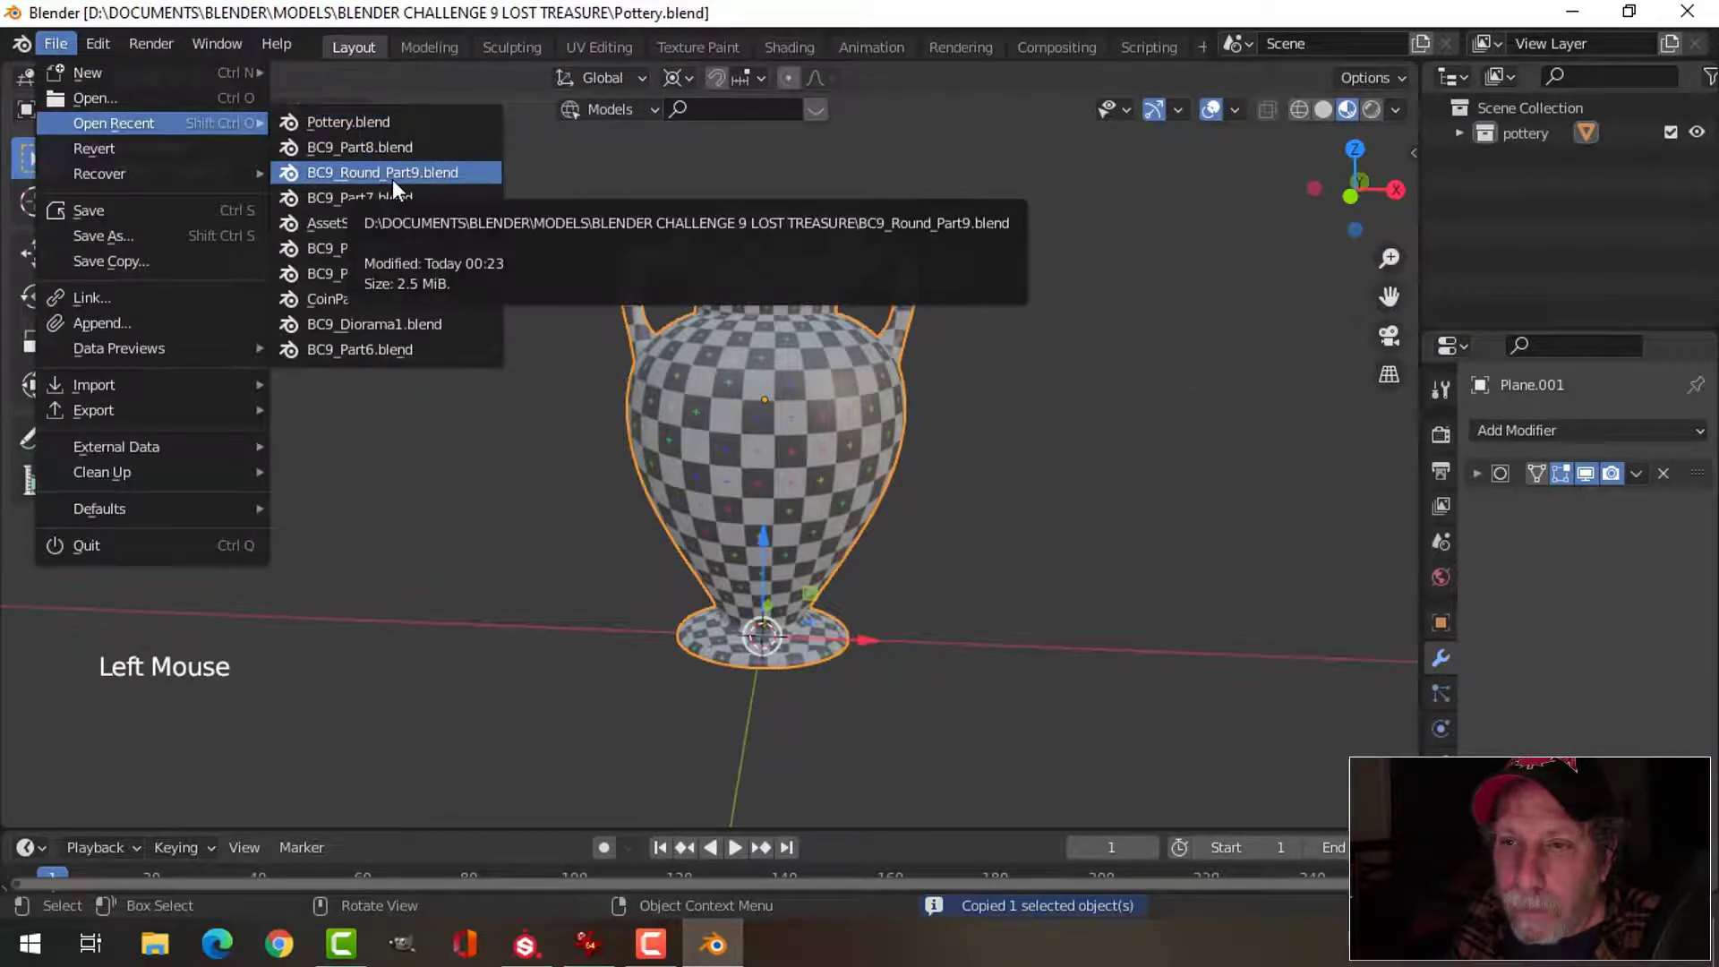
click(393, 148)
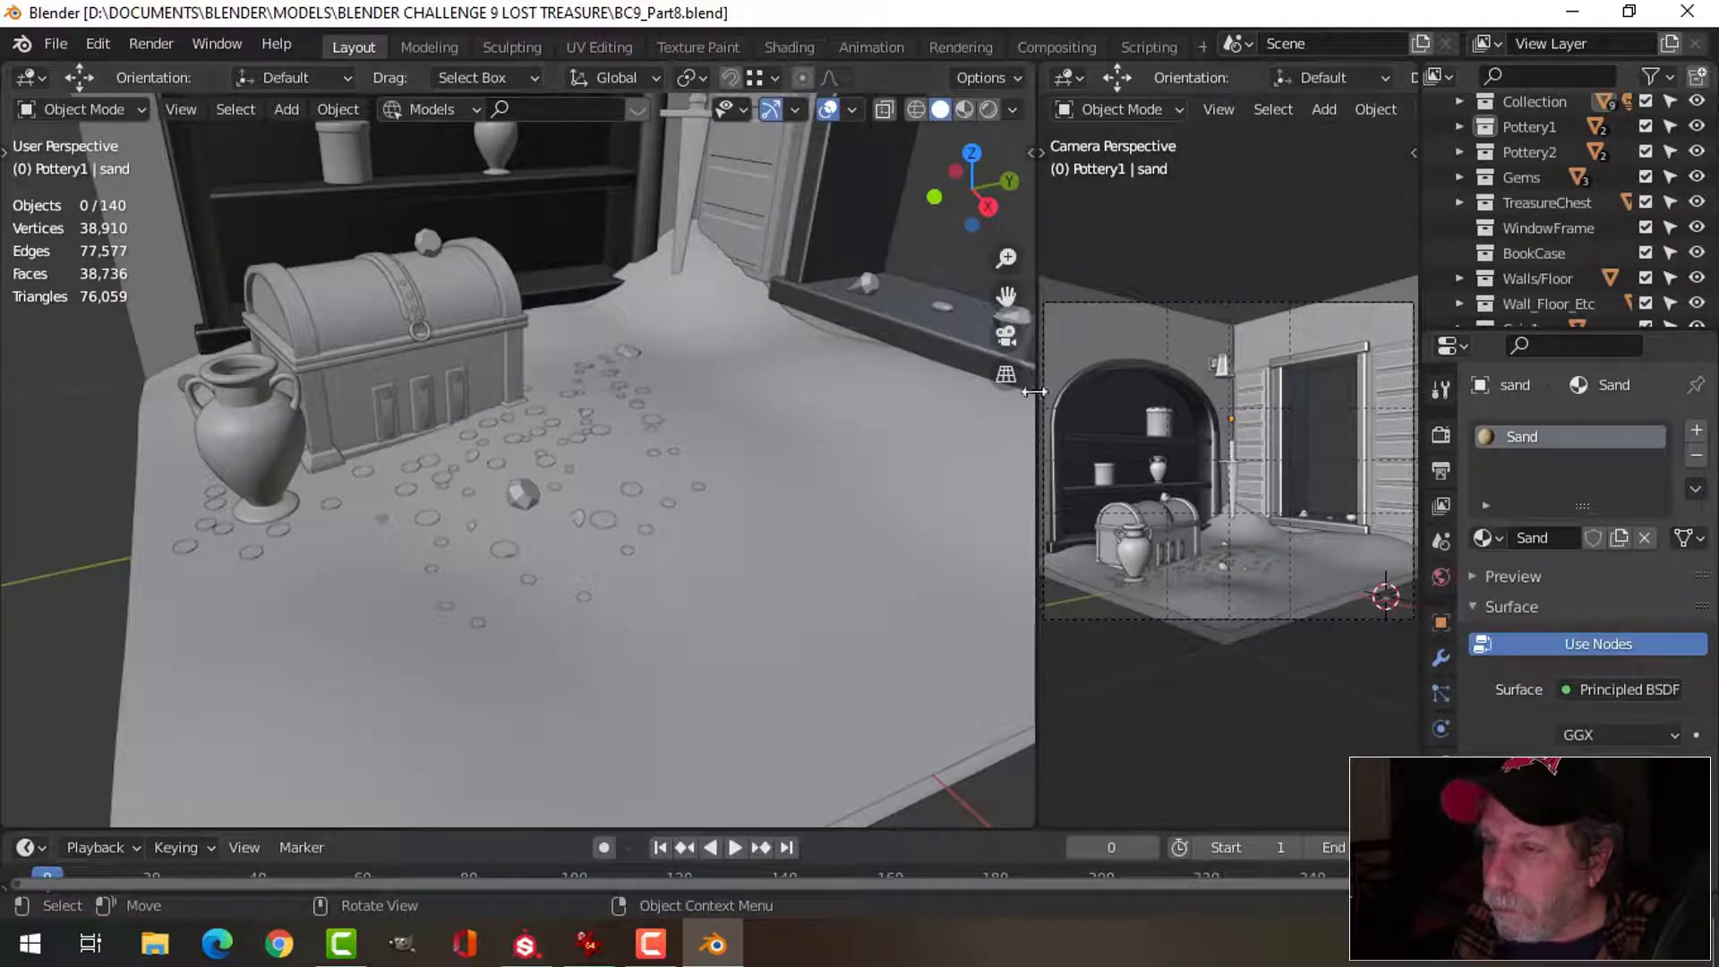
key(ctrl+space)
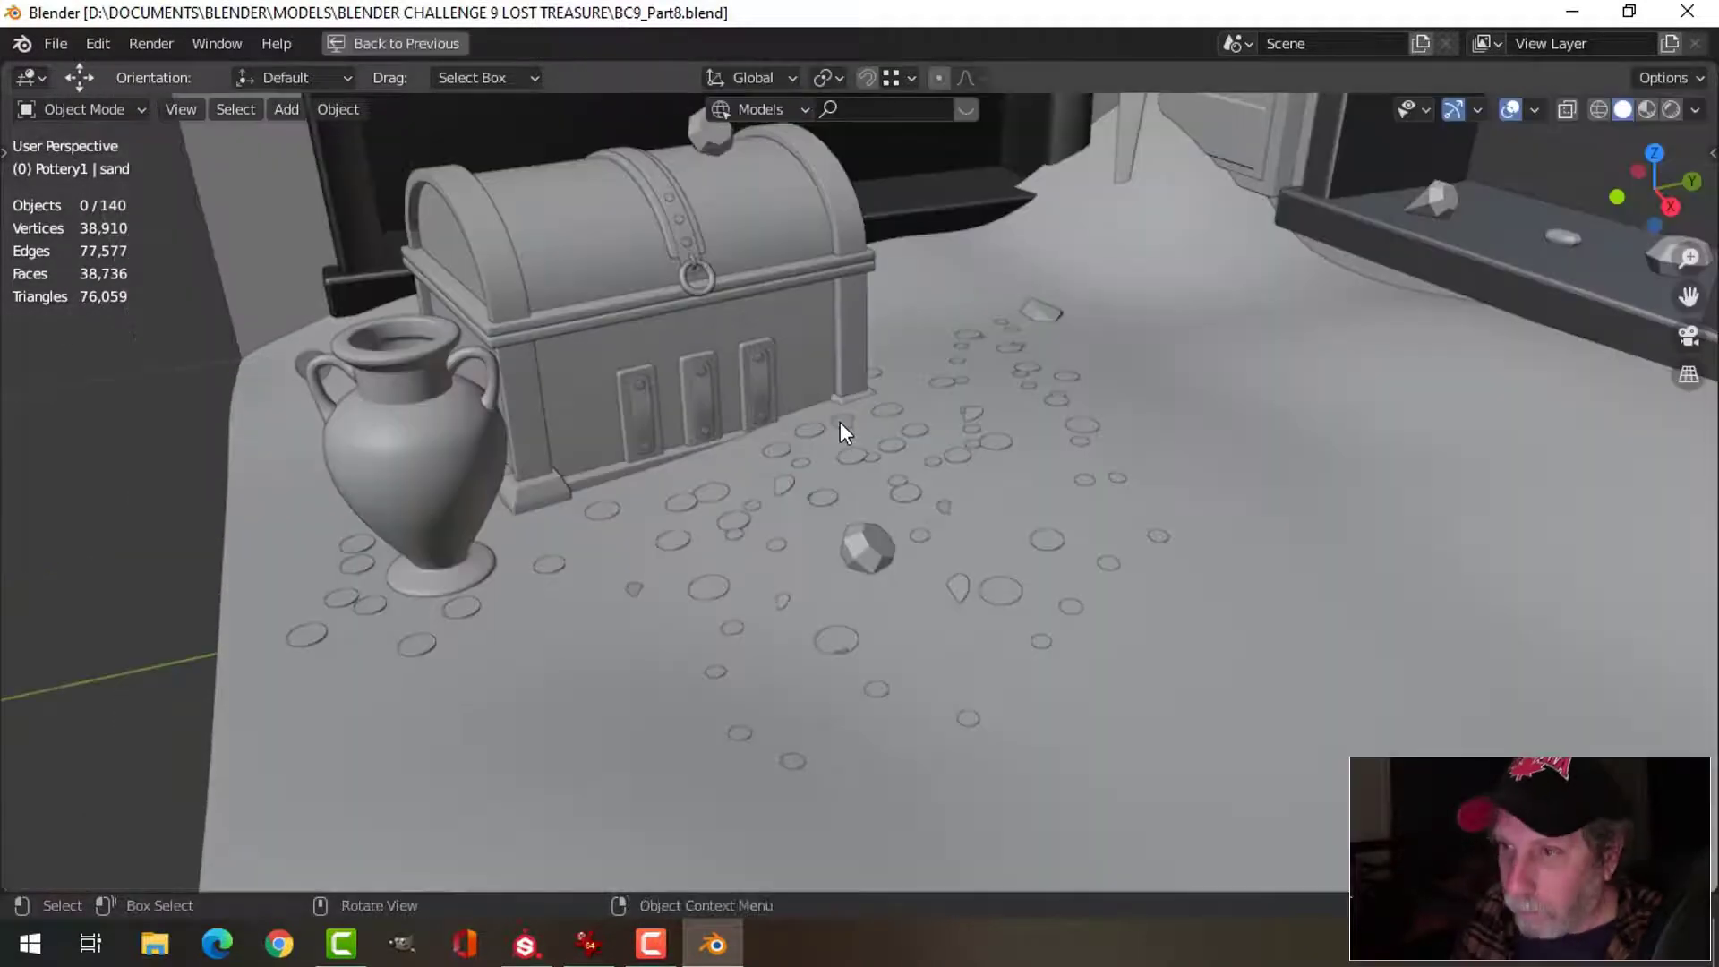
key(ctrl+v)
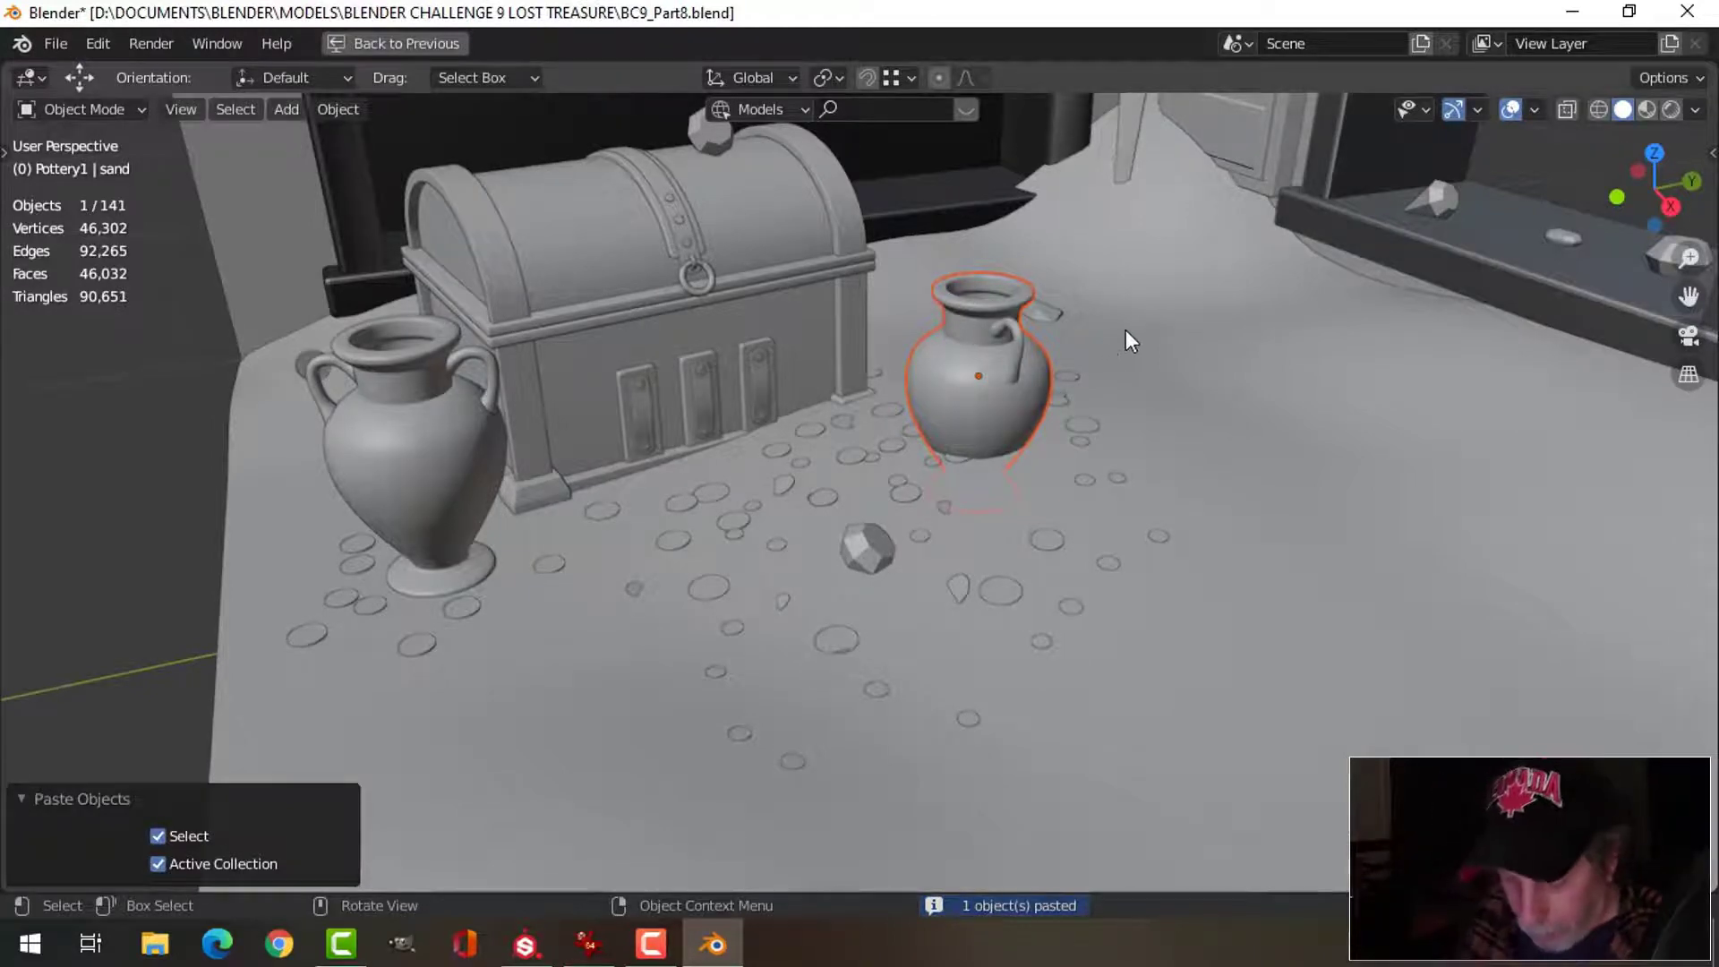
- Move the pasted vase into a new collection named Pottery_Painted
key(ctrl+space)
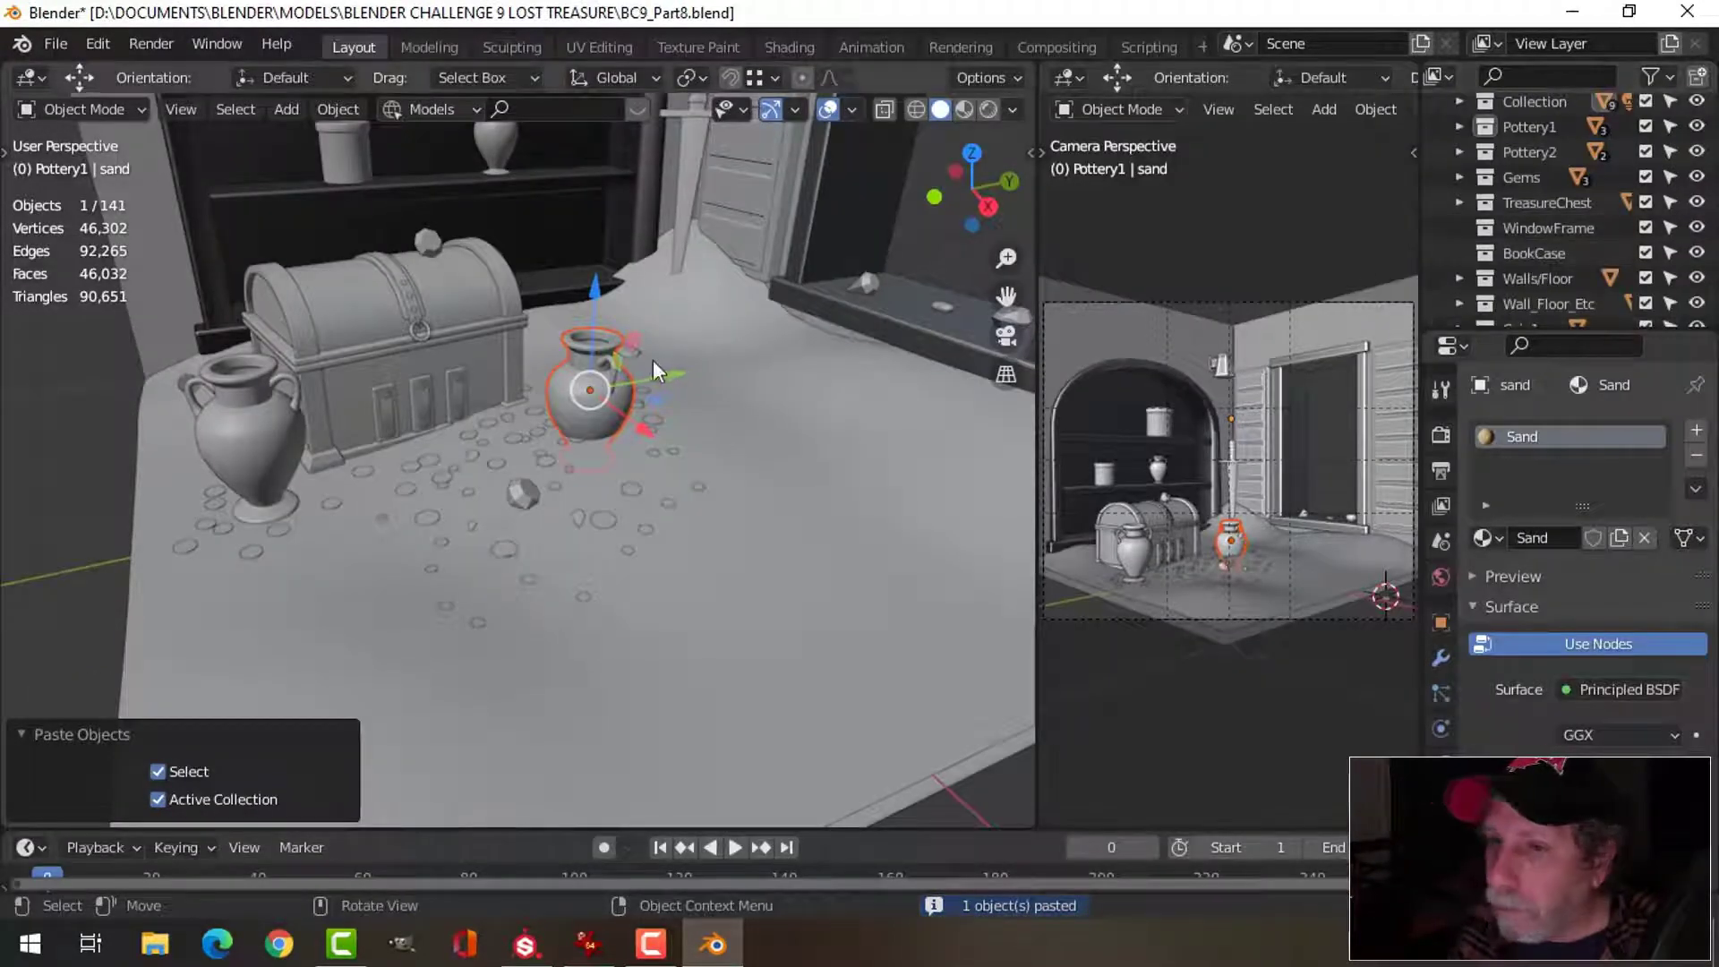
key(m)
click(594, 369)
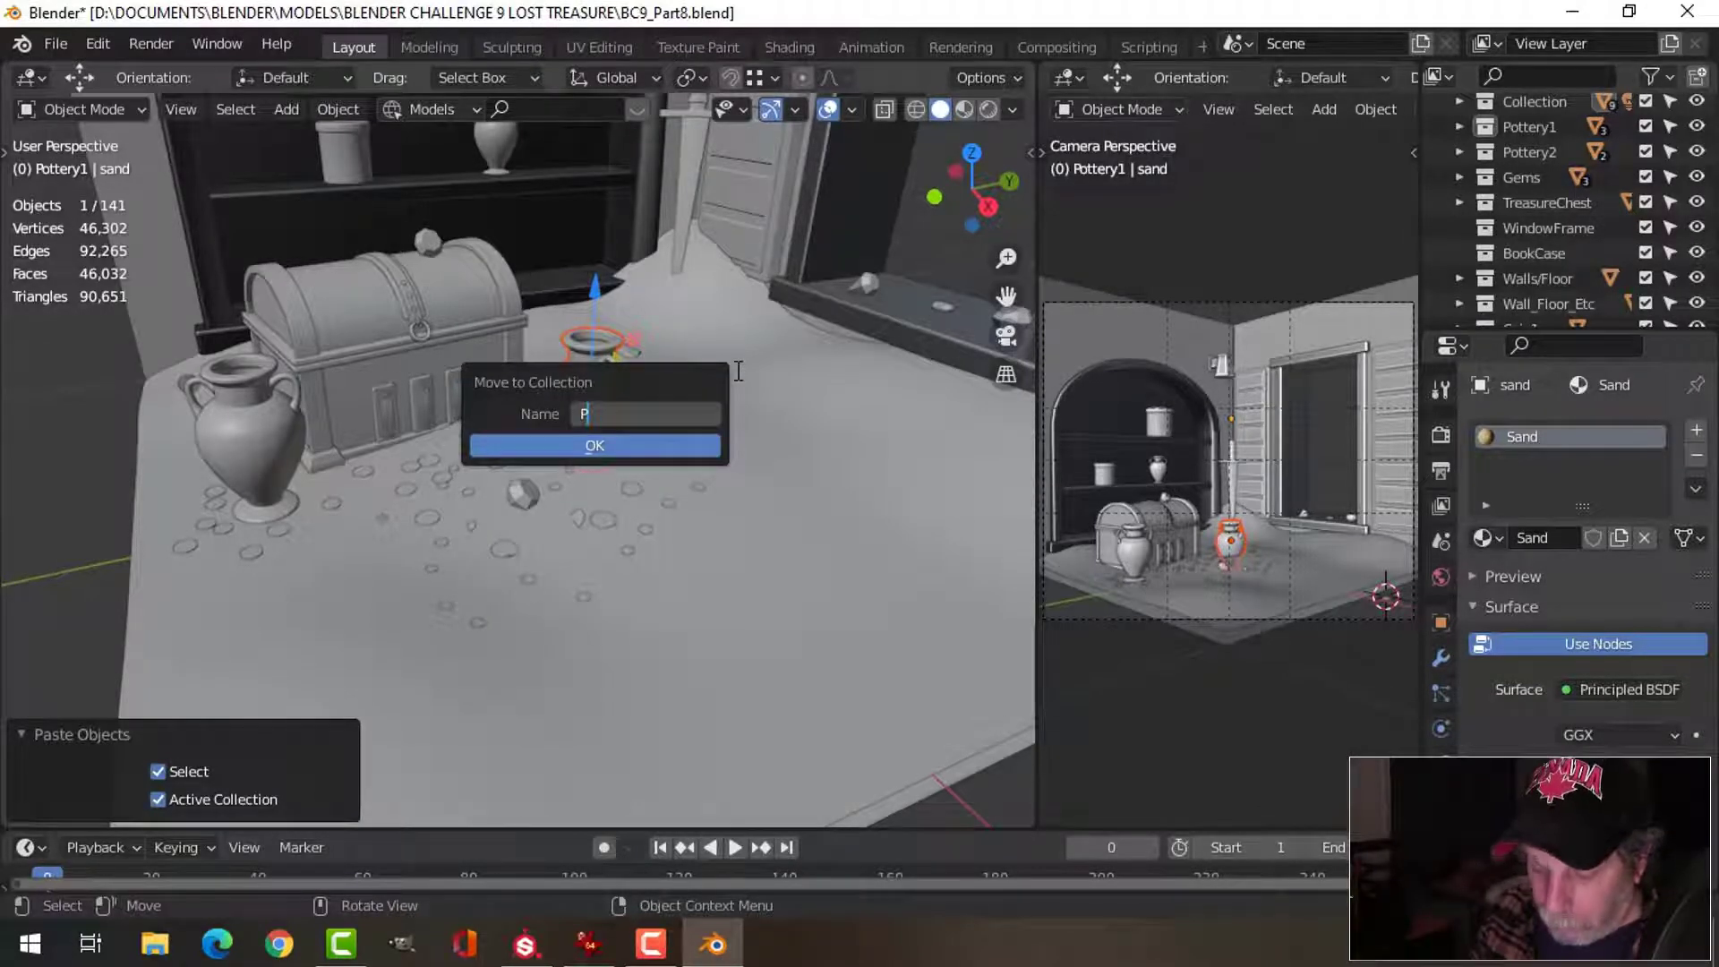
text(tery_)
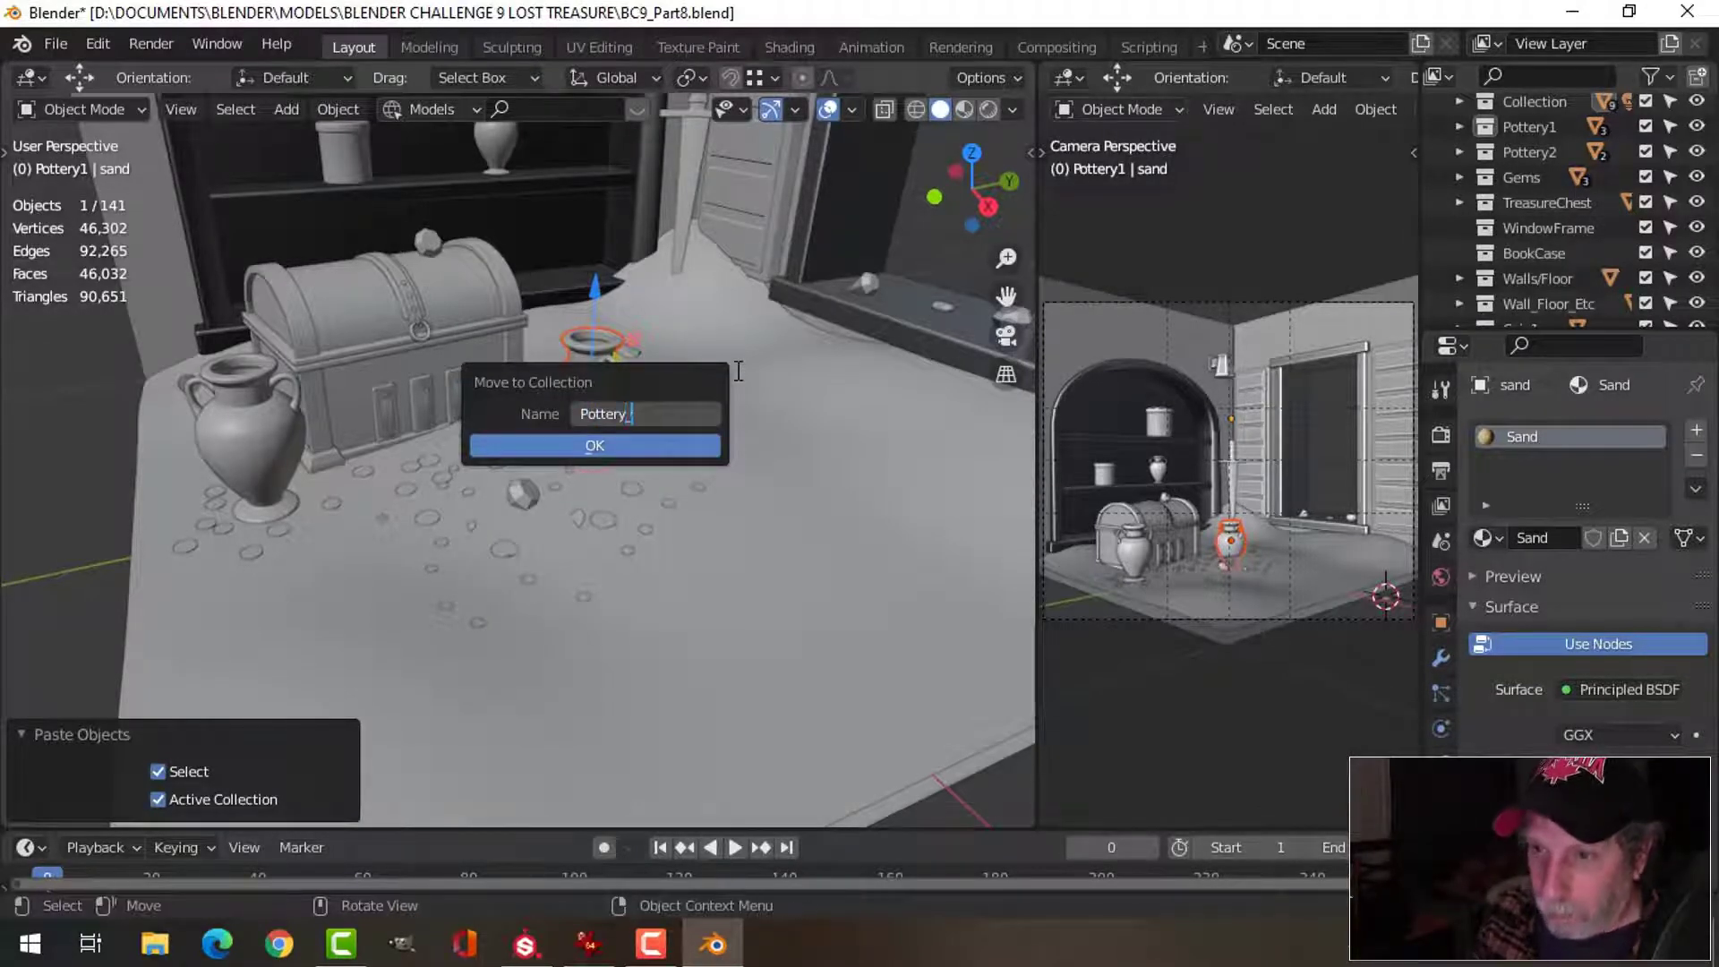
text(Painted)
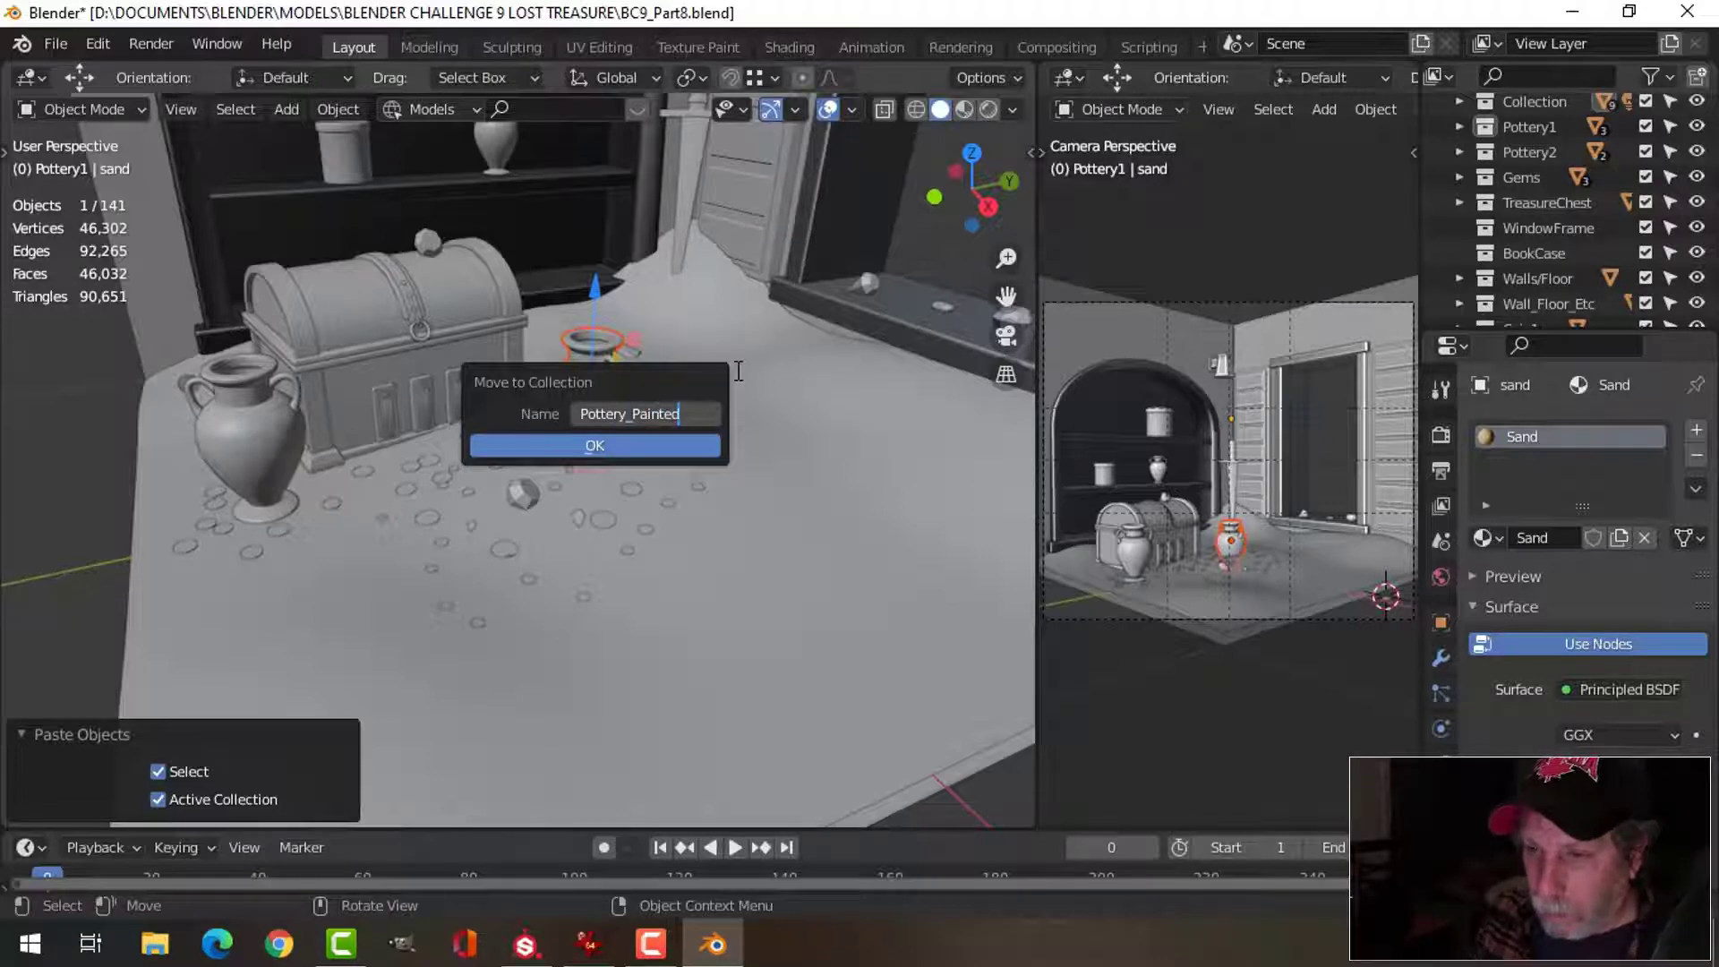
key(Return)
click(644, 455)
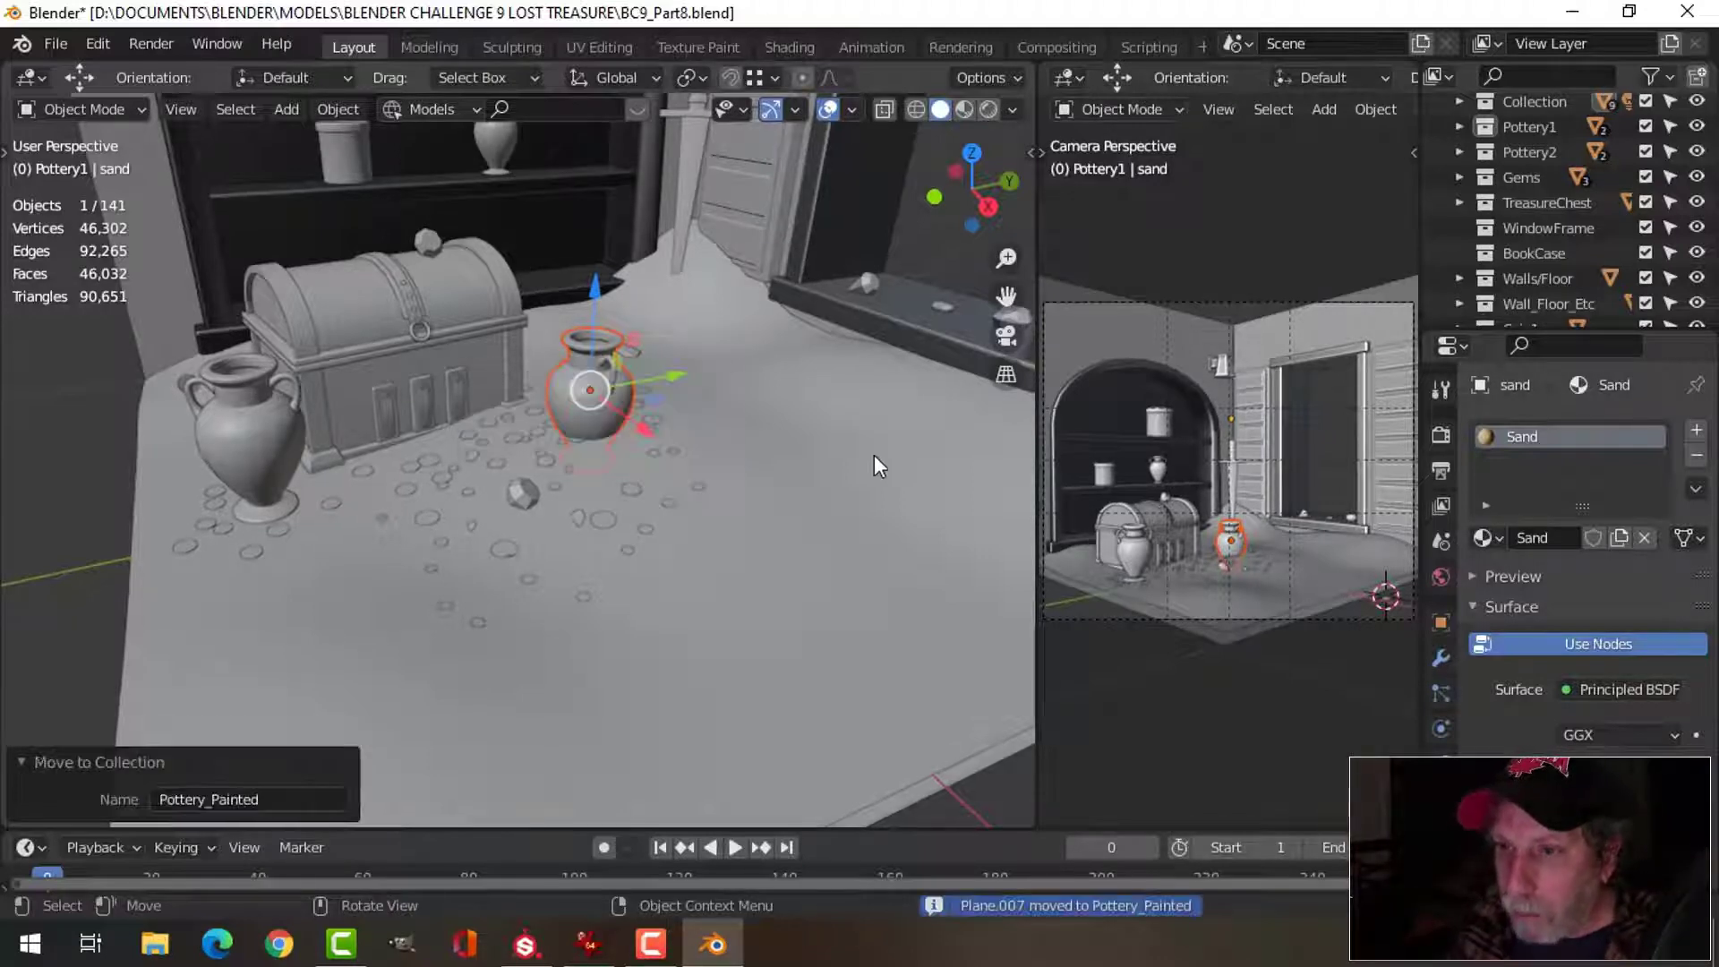
- Collapse the Pottery_Painted collection and toggle the Pottery1 collection's visibility to check which objects it contains
mouse_move(603, 464)
middle_down()
mouse_move(659, 453)
mouse_move(589, 469)
mouse_move(634, 450)
middle_up()
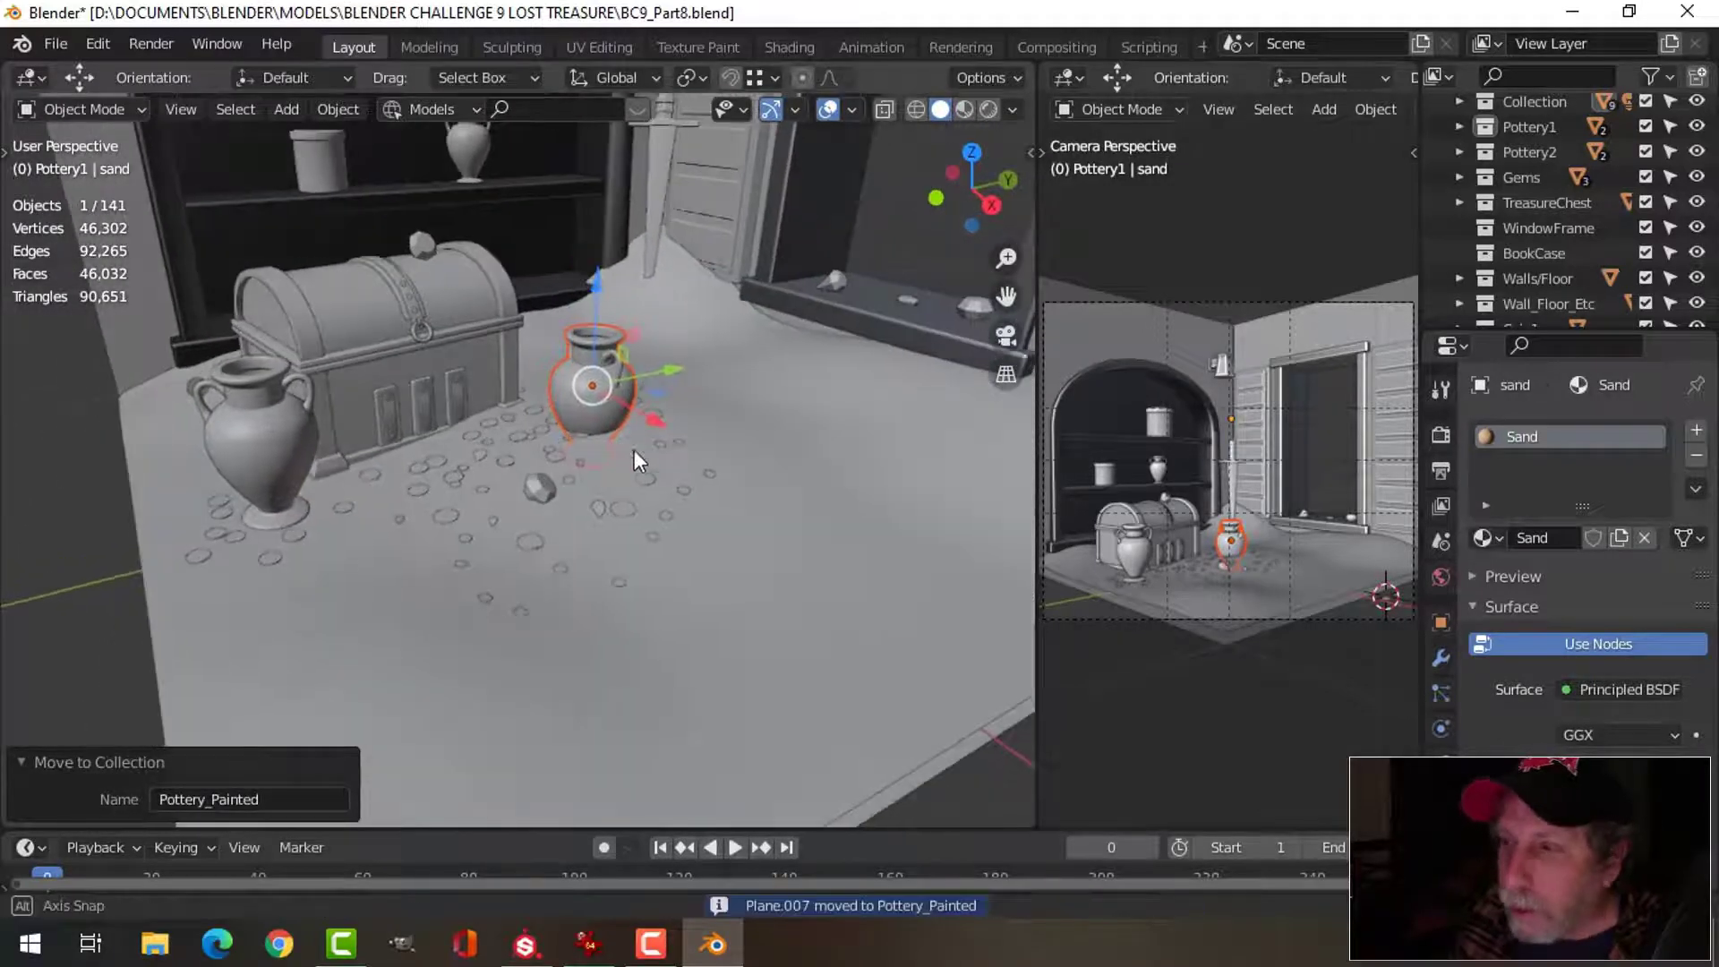
scroll(1572, 261, down, 3)
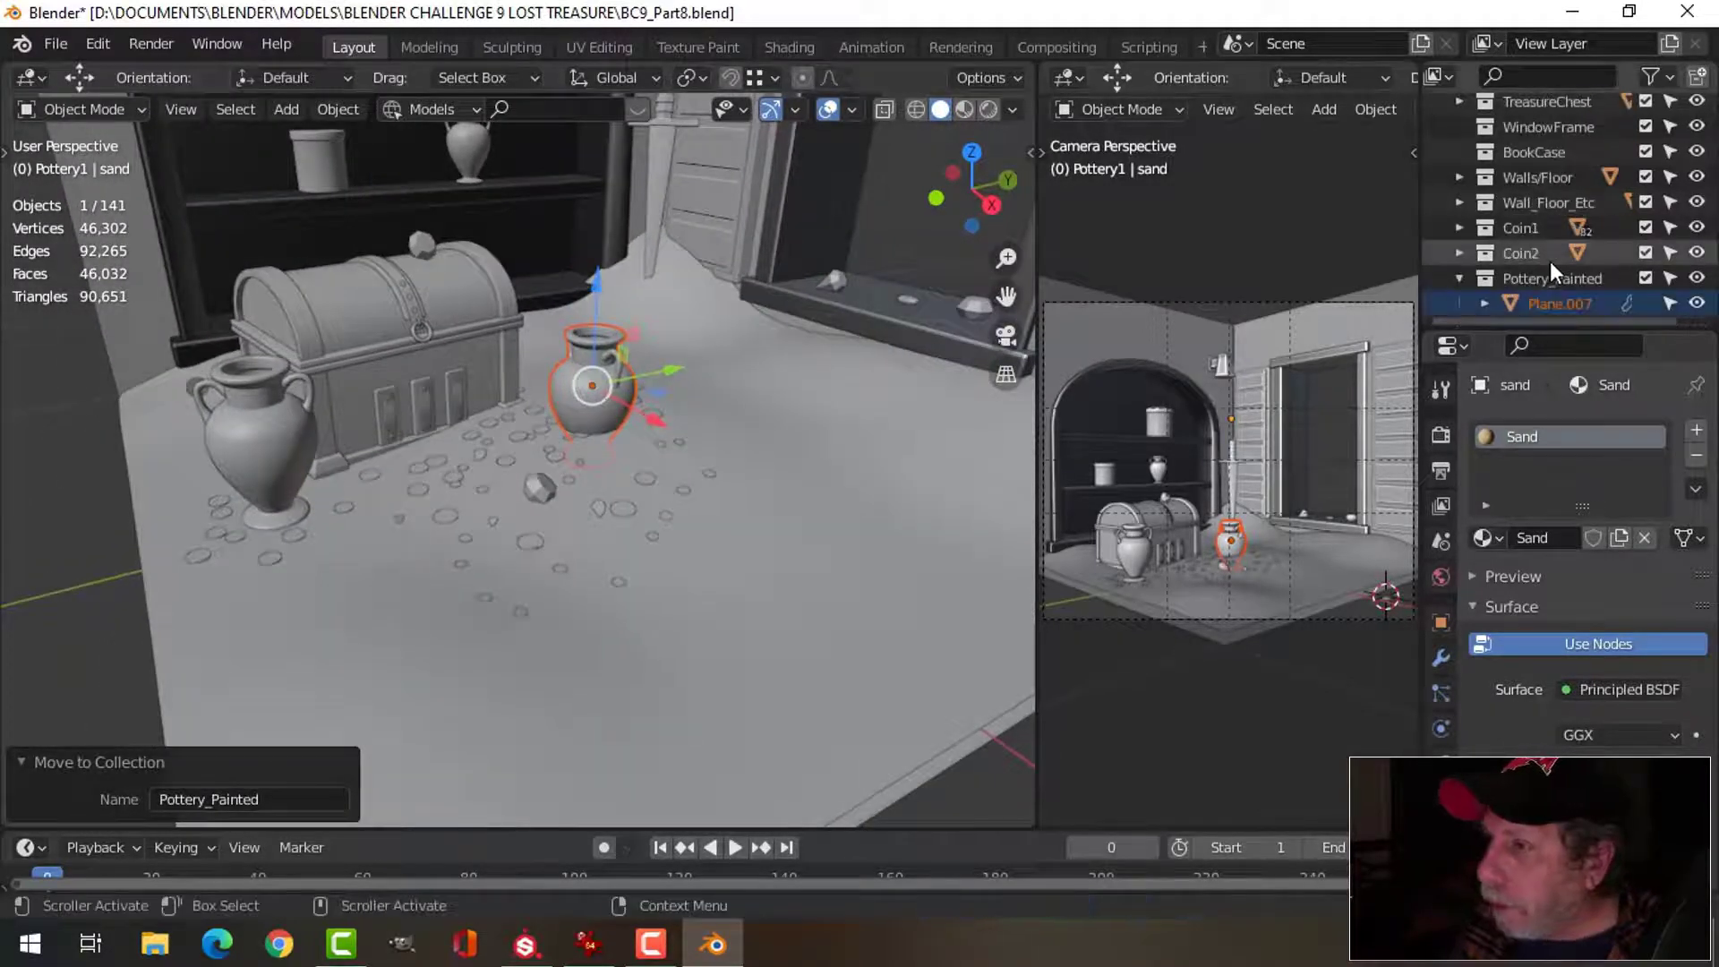
click(1459, 279)
scroll(1558, 197, up, 3)
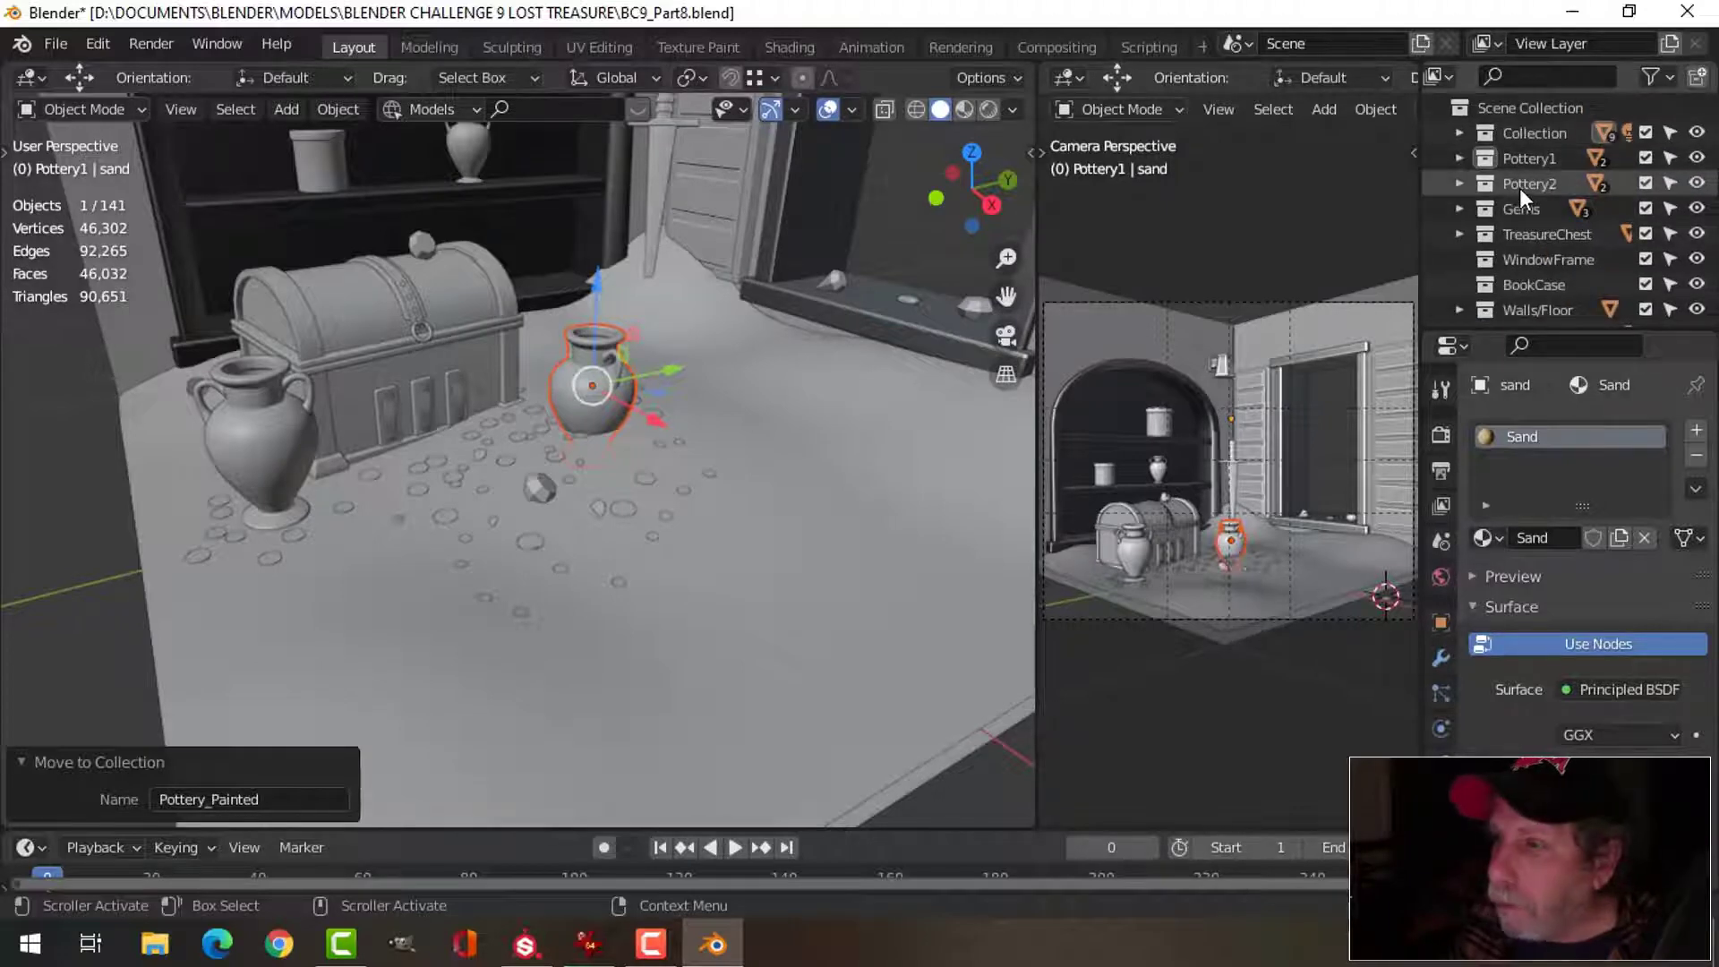
click(1697, 157)
click(1697, 158)
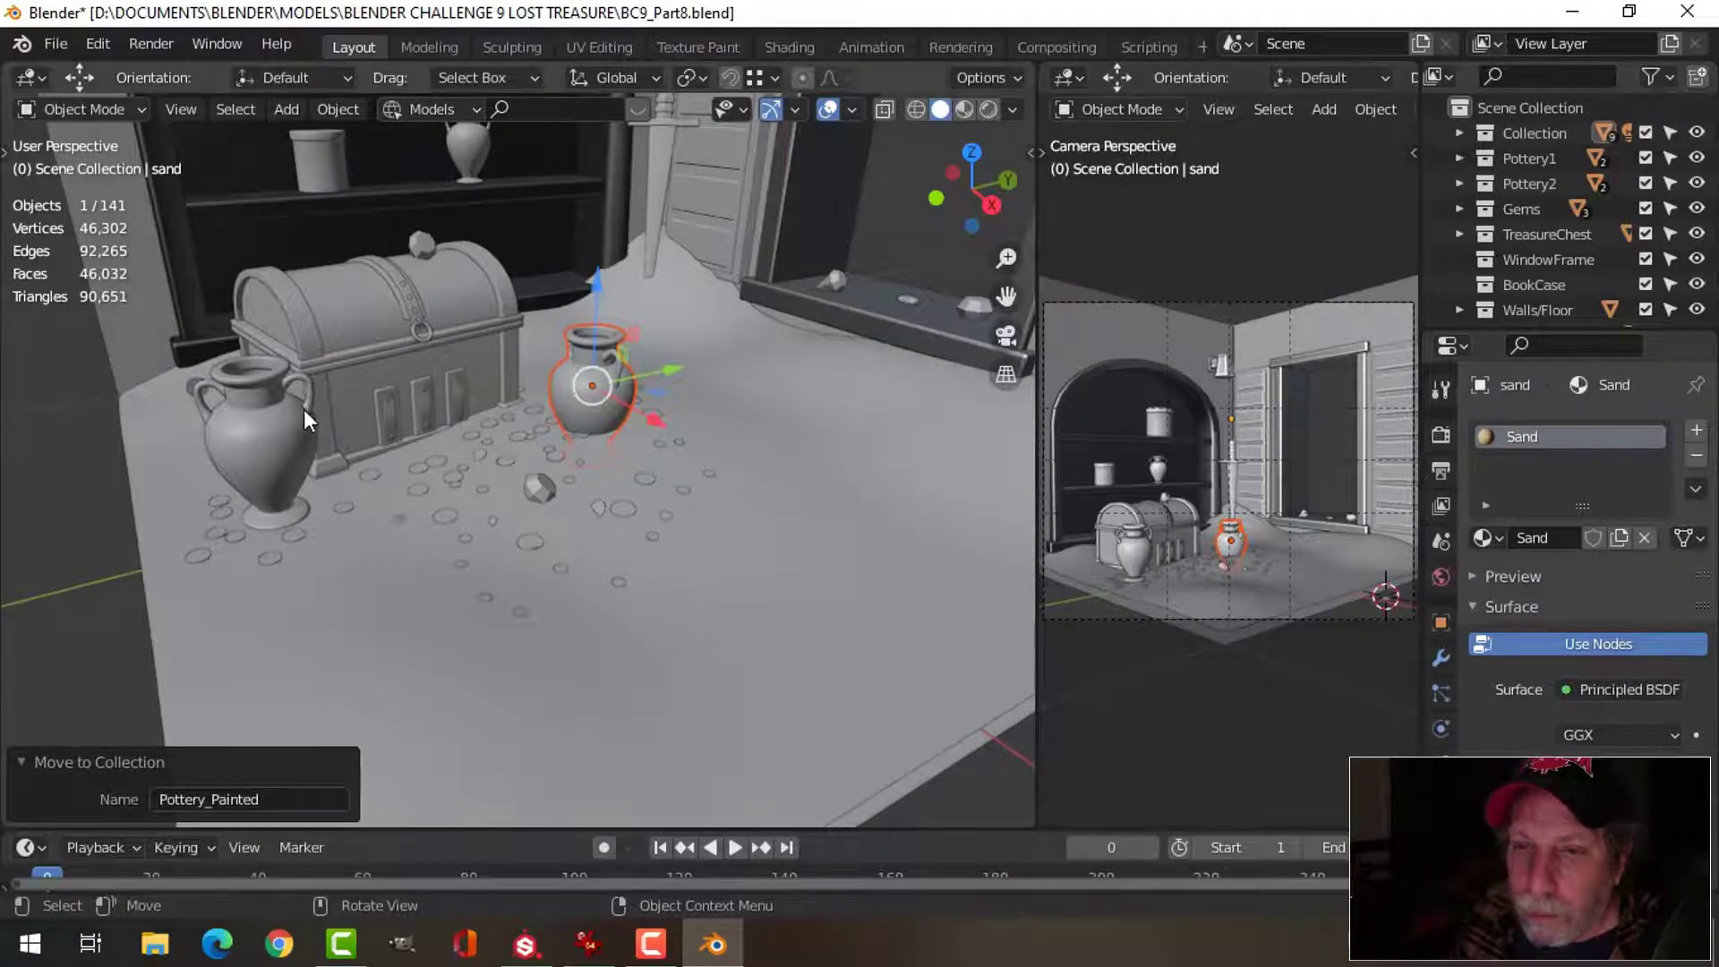
- Delete the single coin at the end of the treasure chest behind the original vase
middle_drag(303, 410, 315, 441)
click(276, 443)
key(x)
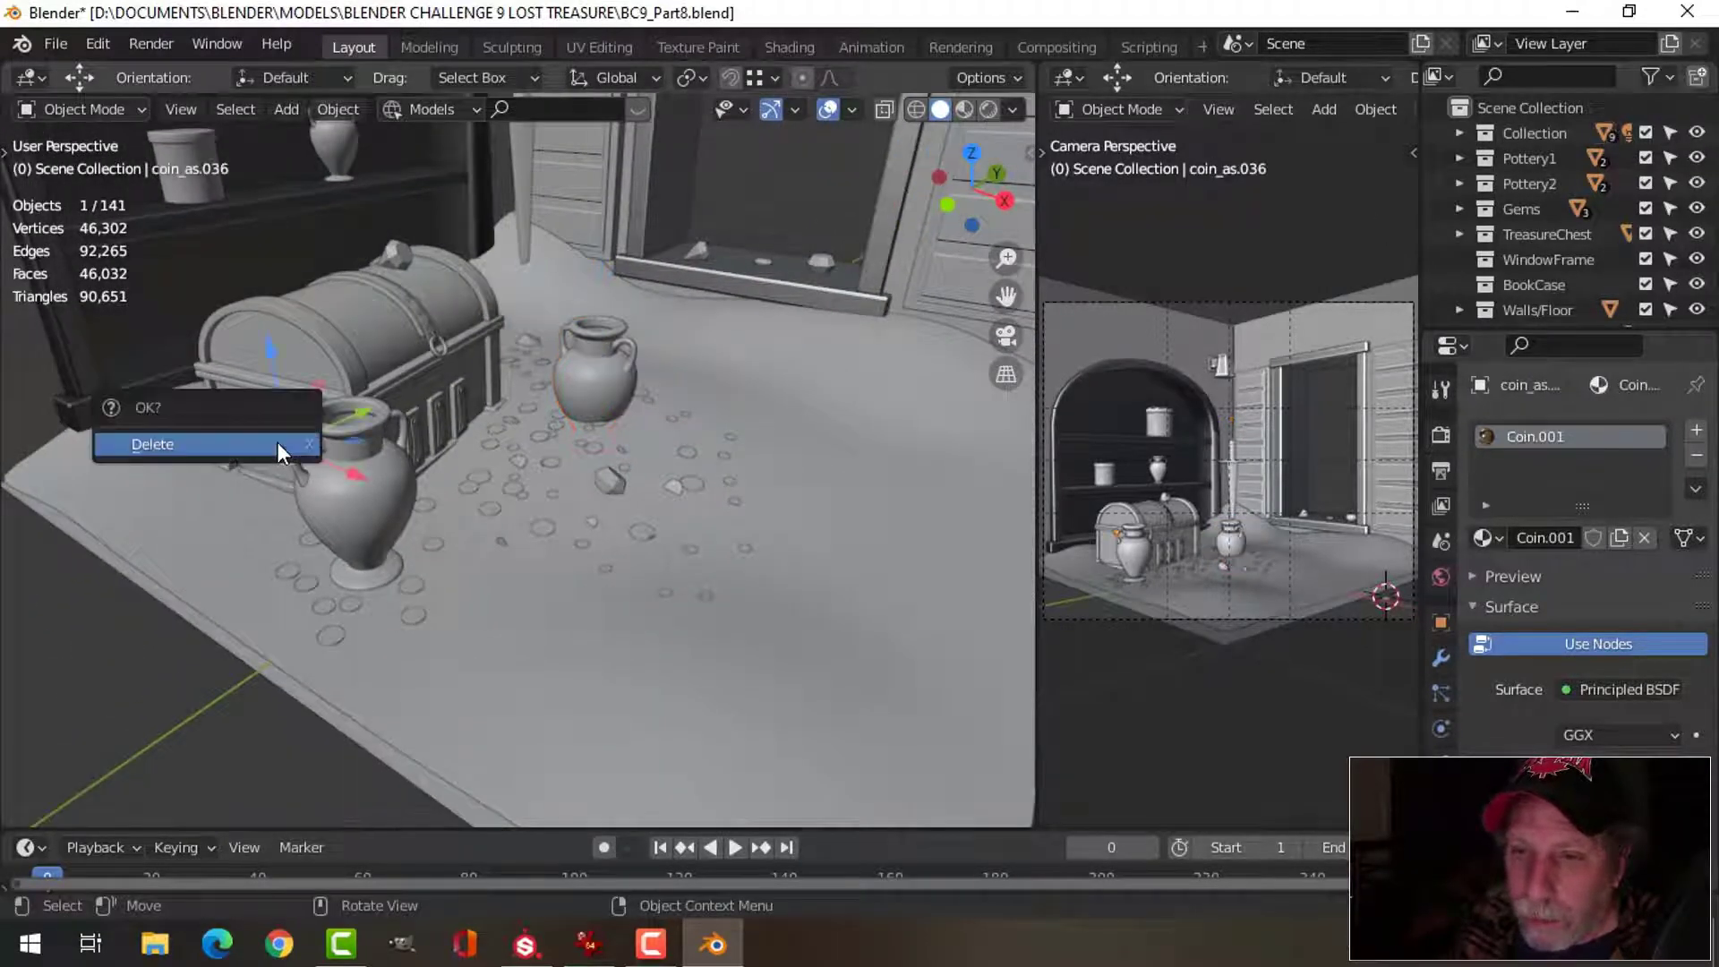
click(279, 444)
middle_drag(497, 448, 412, 445)
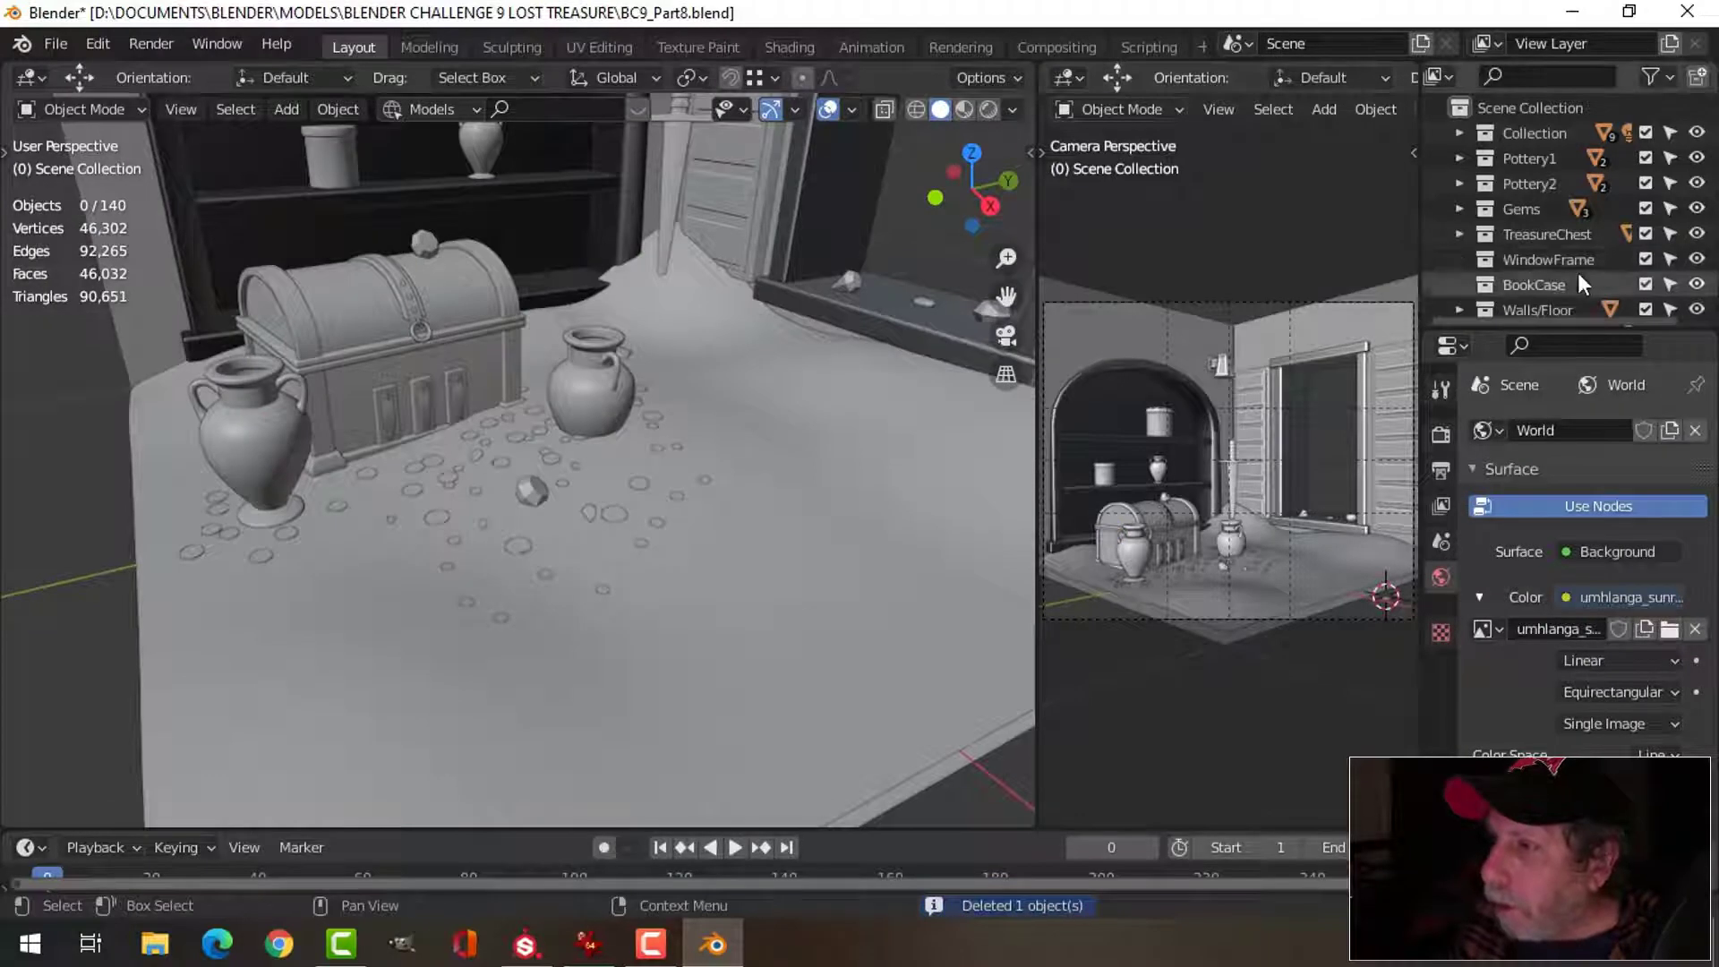
- Select the objects of the Pottery_Painted collection and raise the vase about 0.1 m along Z out of the sand
scroll(1577, 272, down, 4)
click(1557, 306)
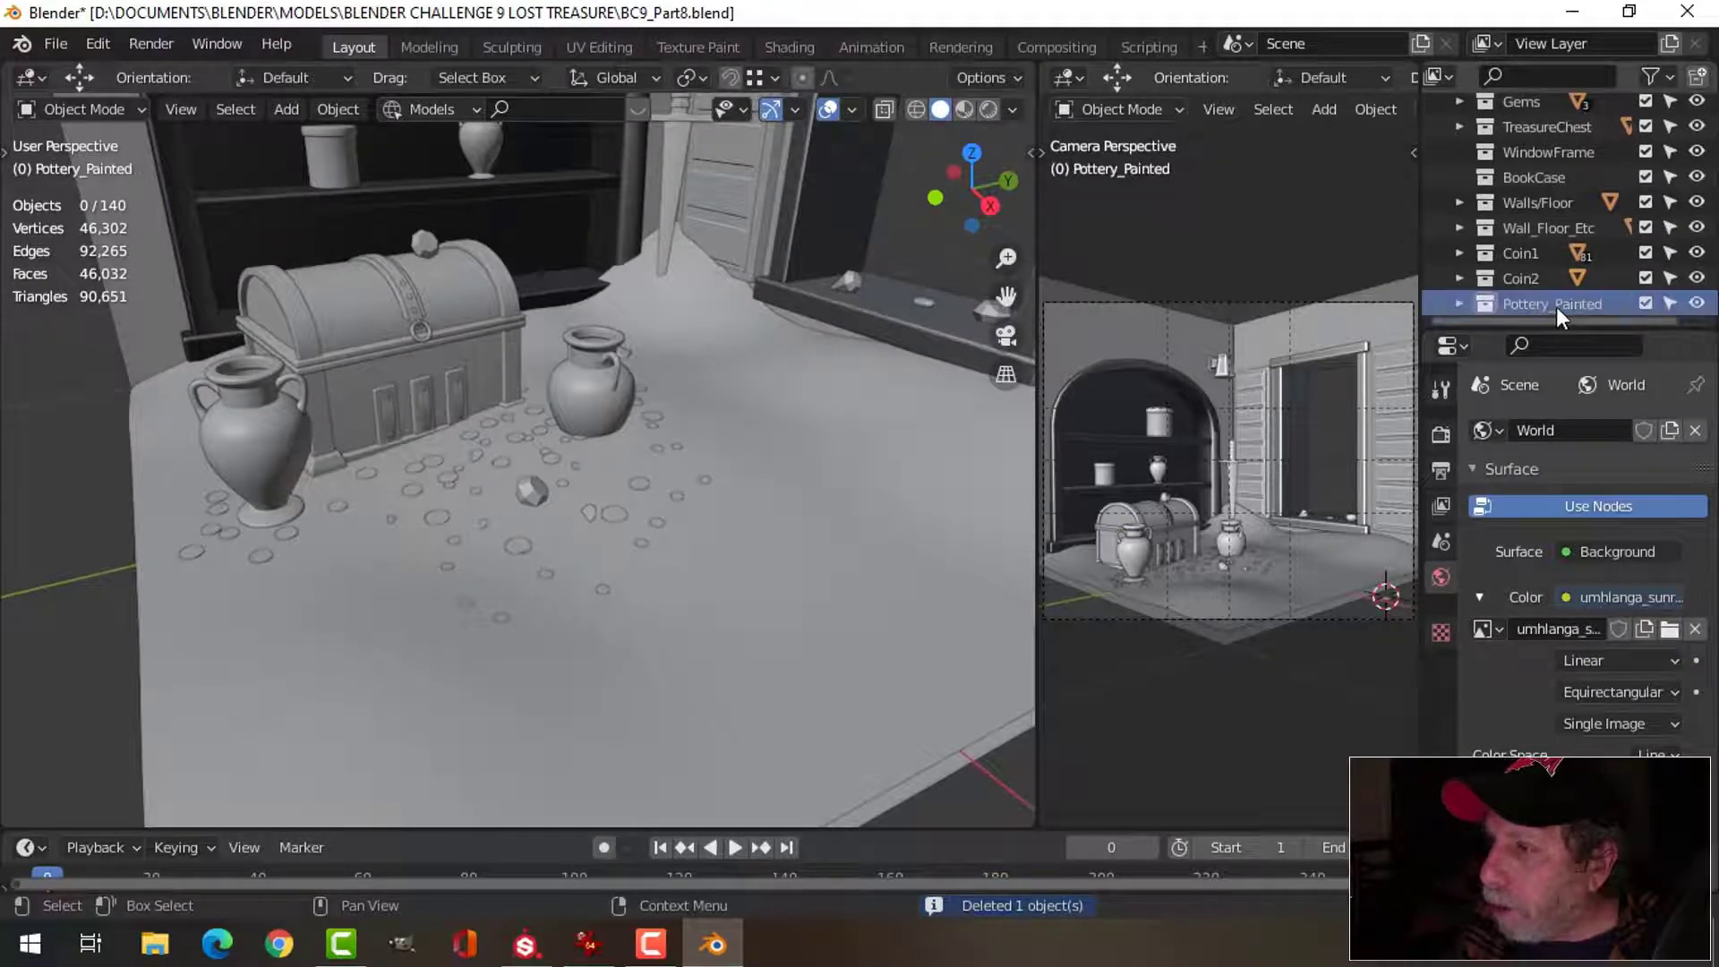
right_click(1557, 306)
click(1323, 508)
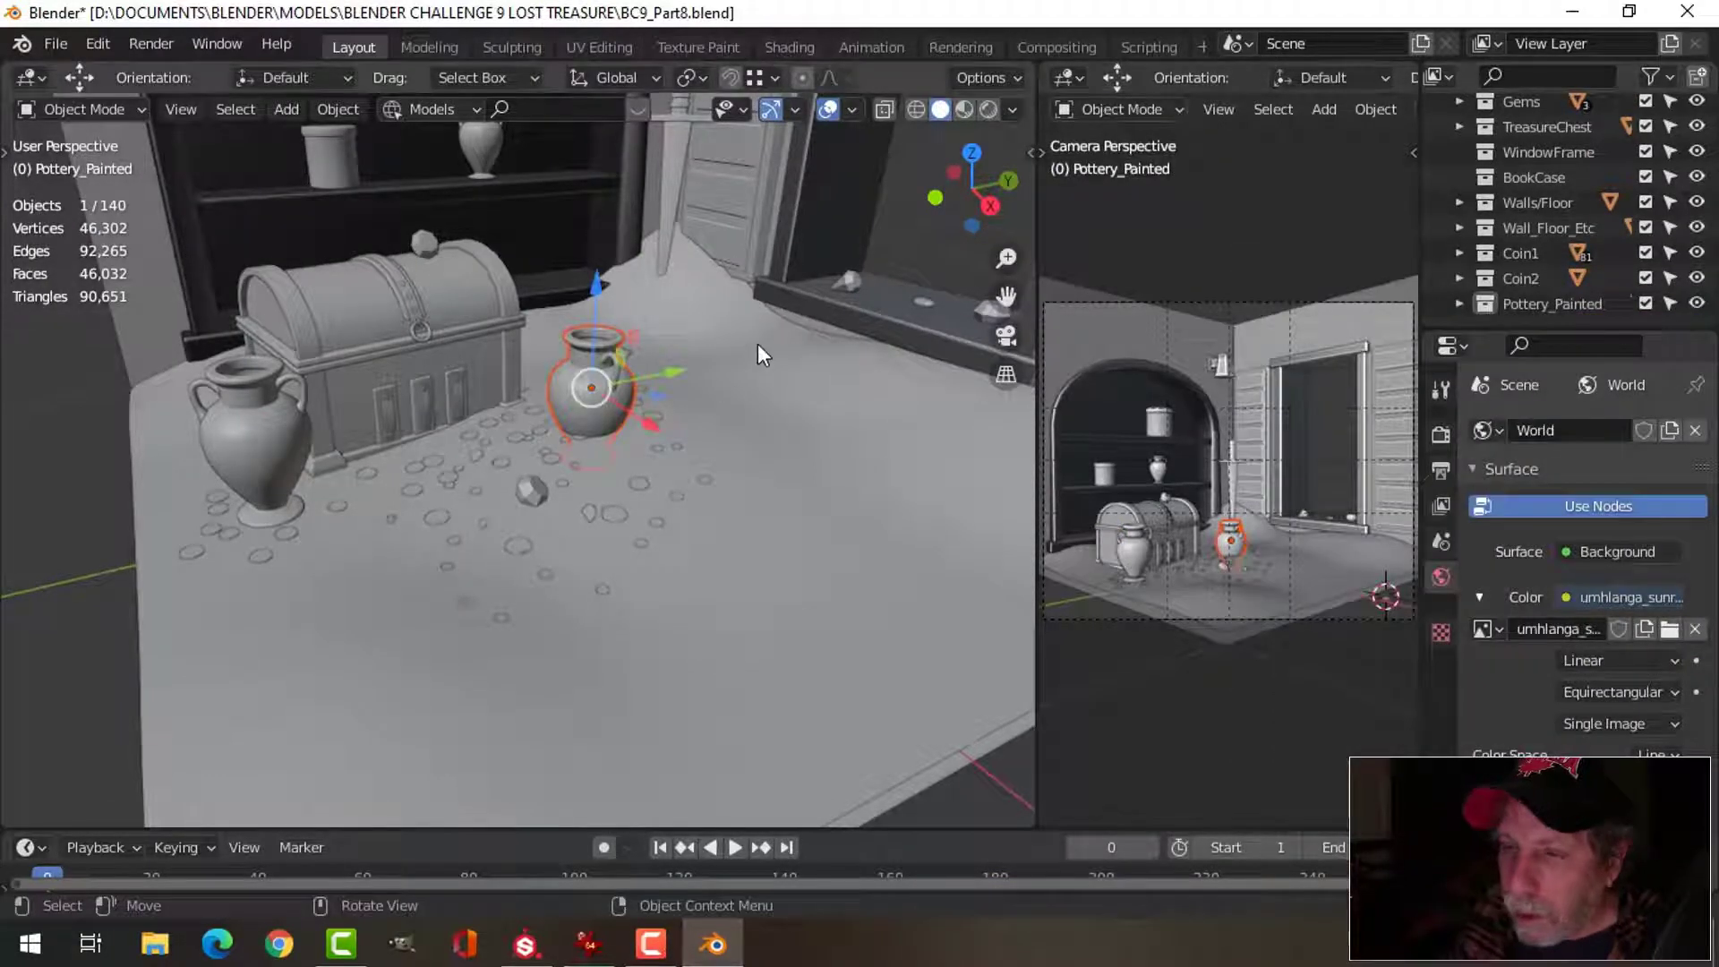
key(ctrl+space)
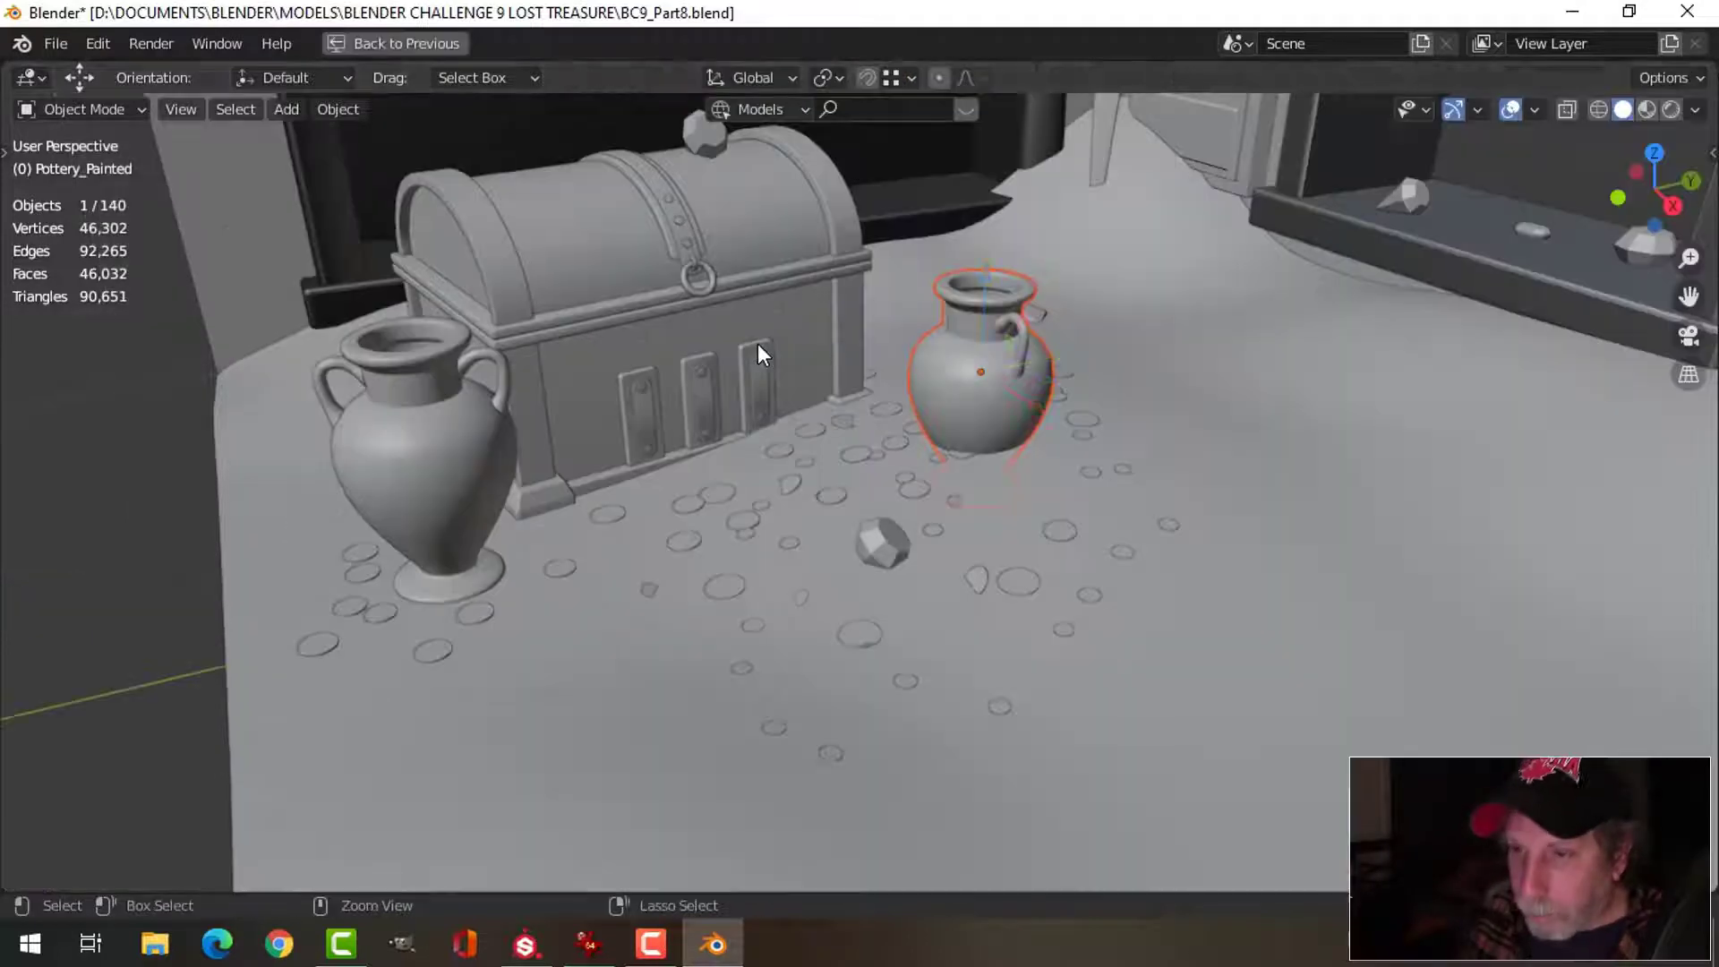
middle_drag(985, 374, 825, 367)
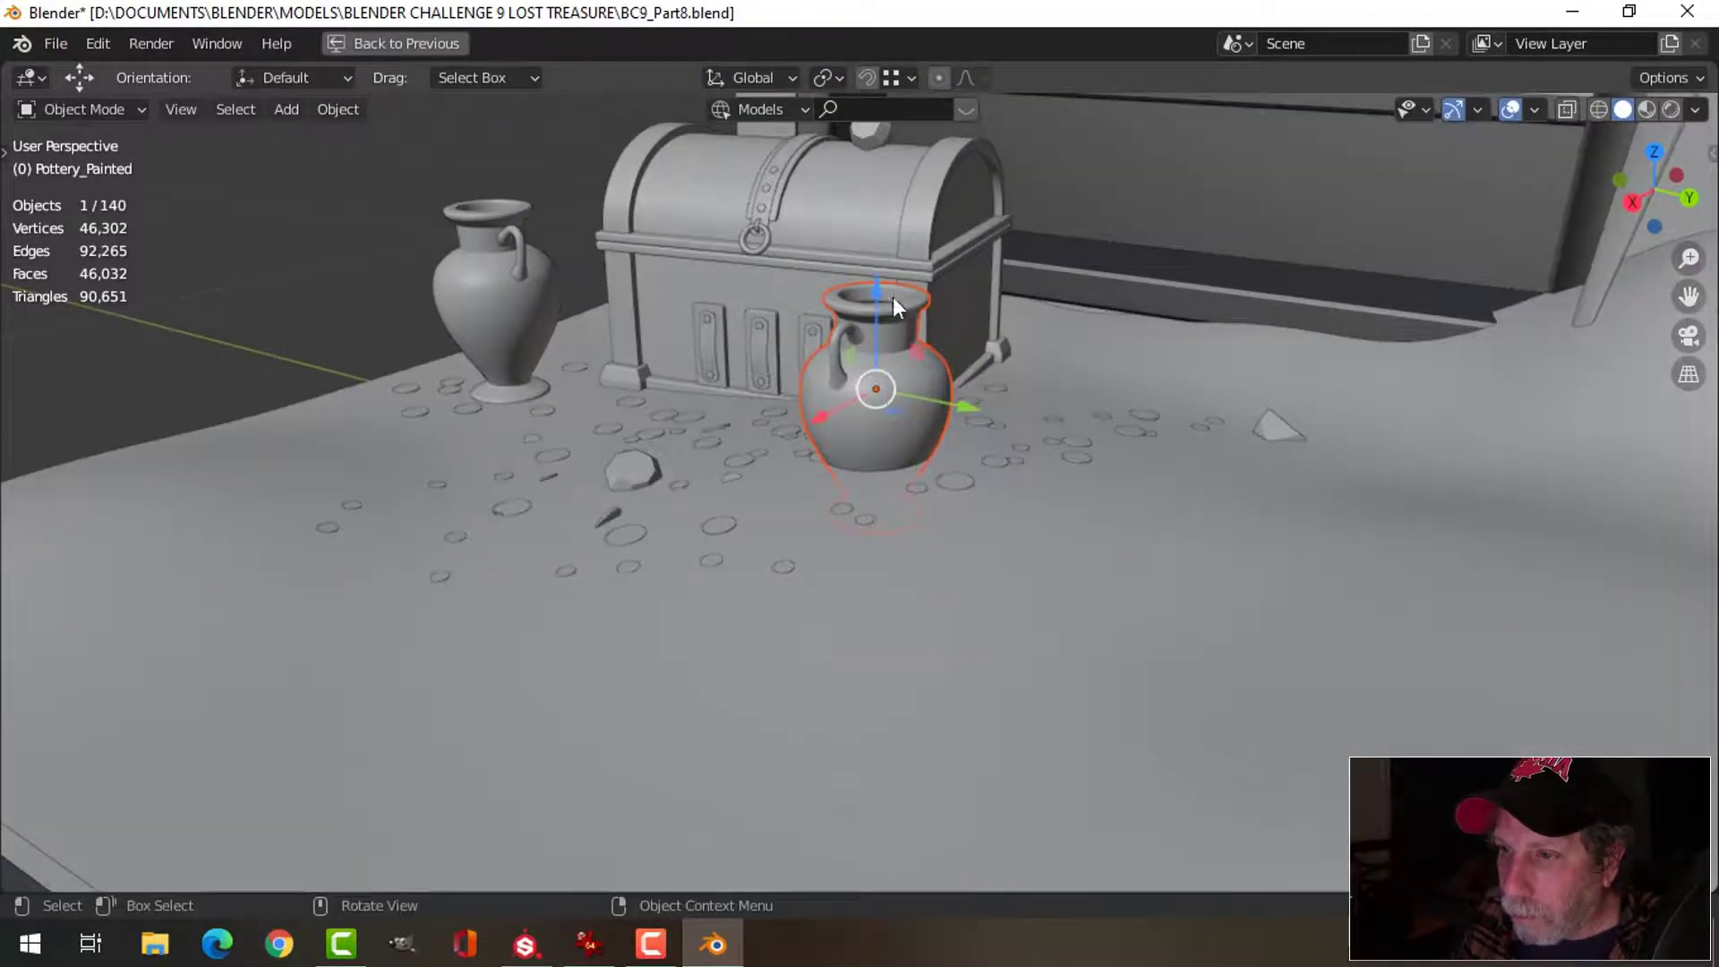
key(g)
key(z)
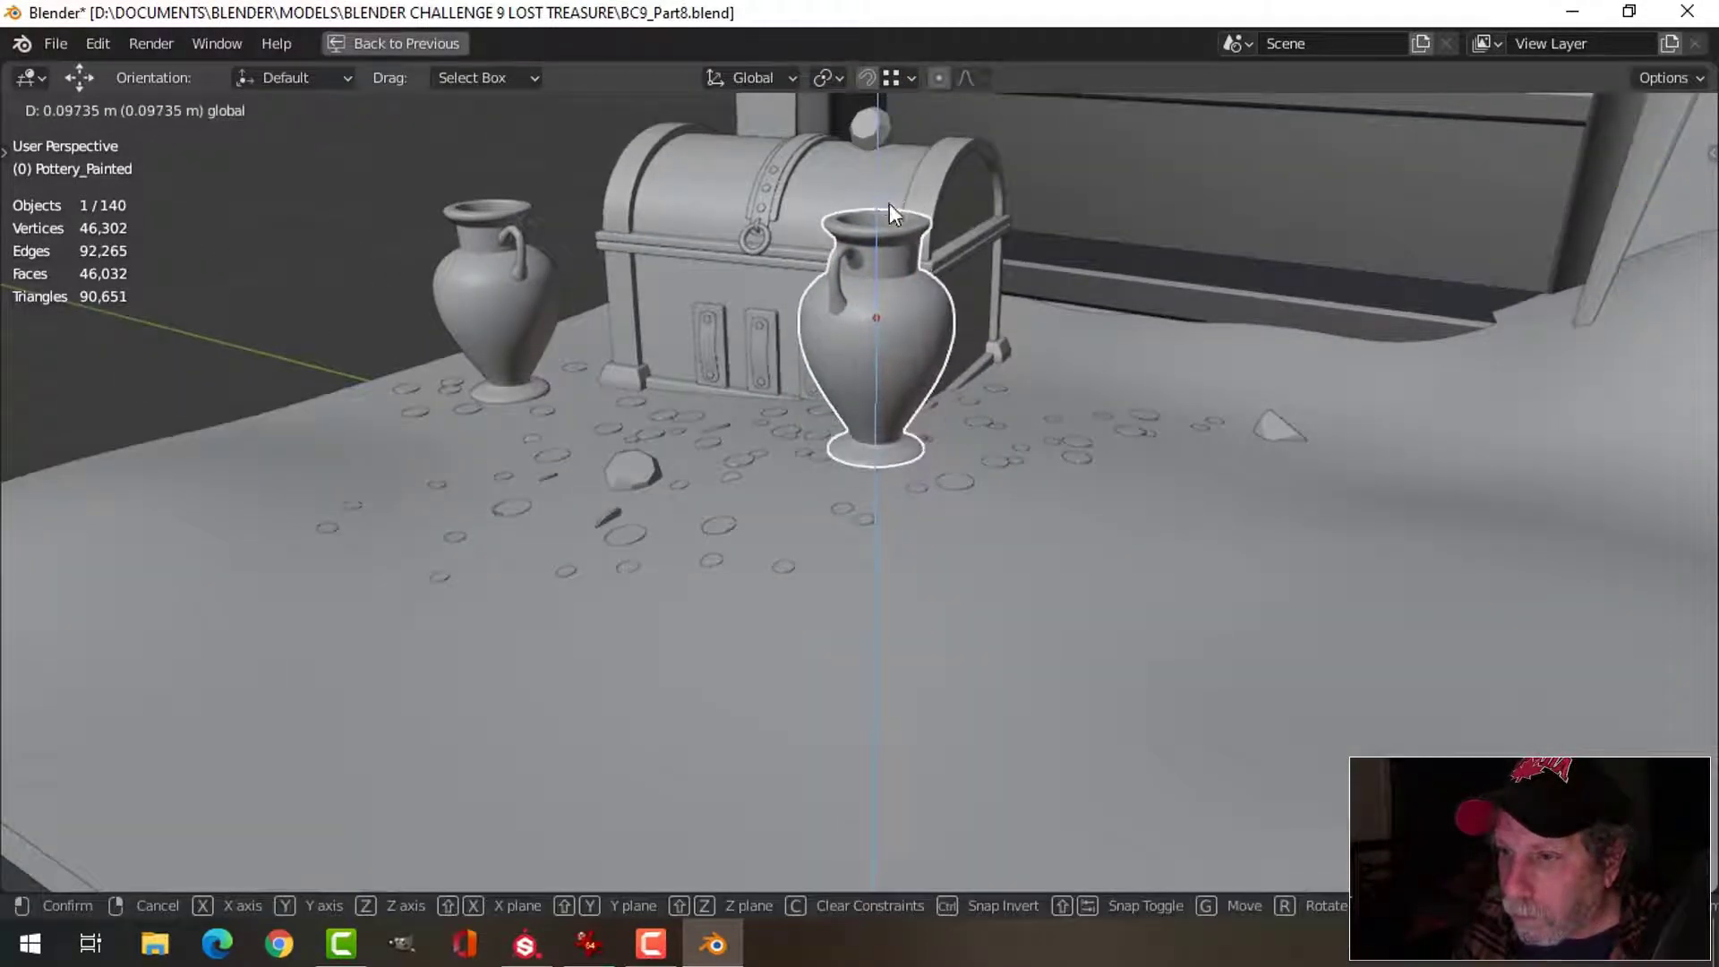
click(889, 202)
- Move the painted vase about -0.66 m along Y beside the original vase and lower it about 0.06 m along Z onto the sand
middle_drag(889, 203, 971, 326)
key(g)
key(y)
click(553, 371)
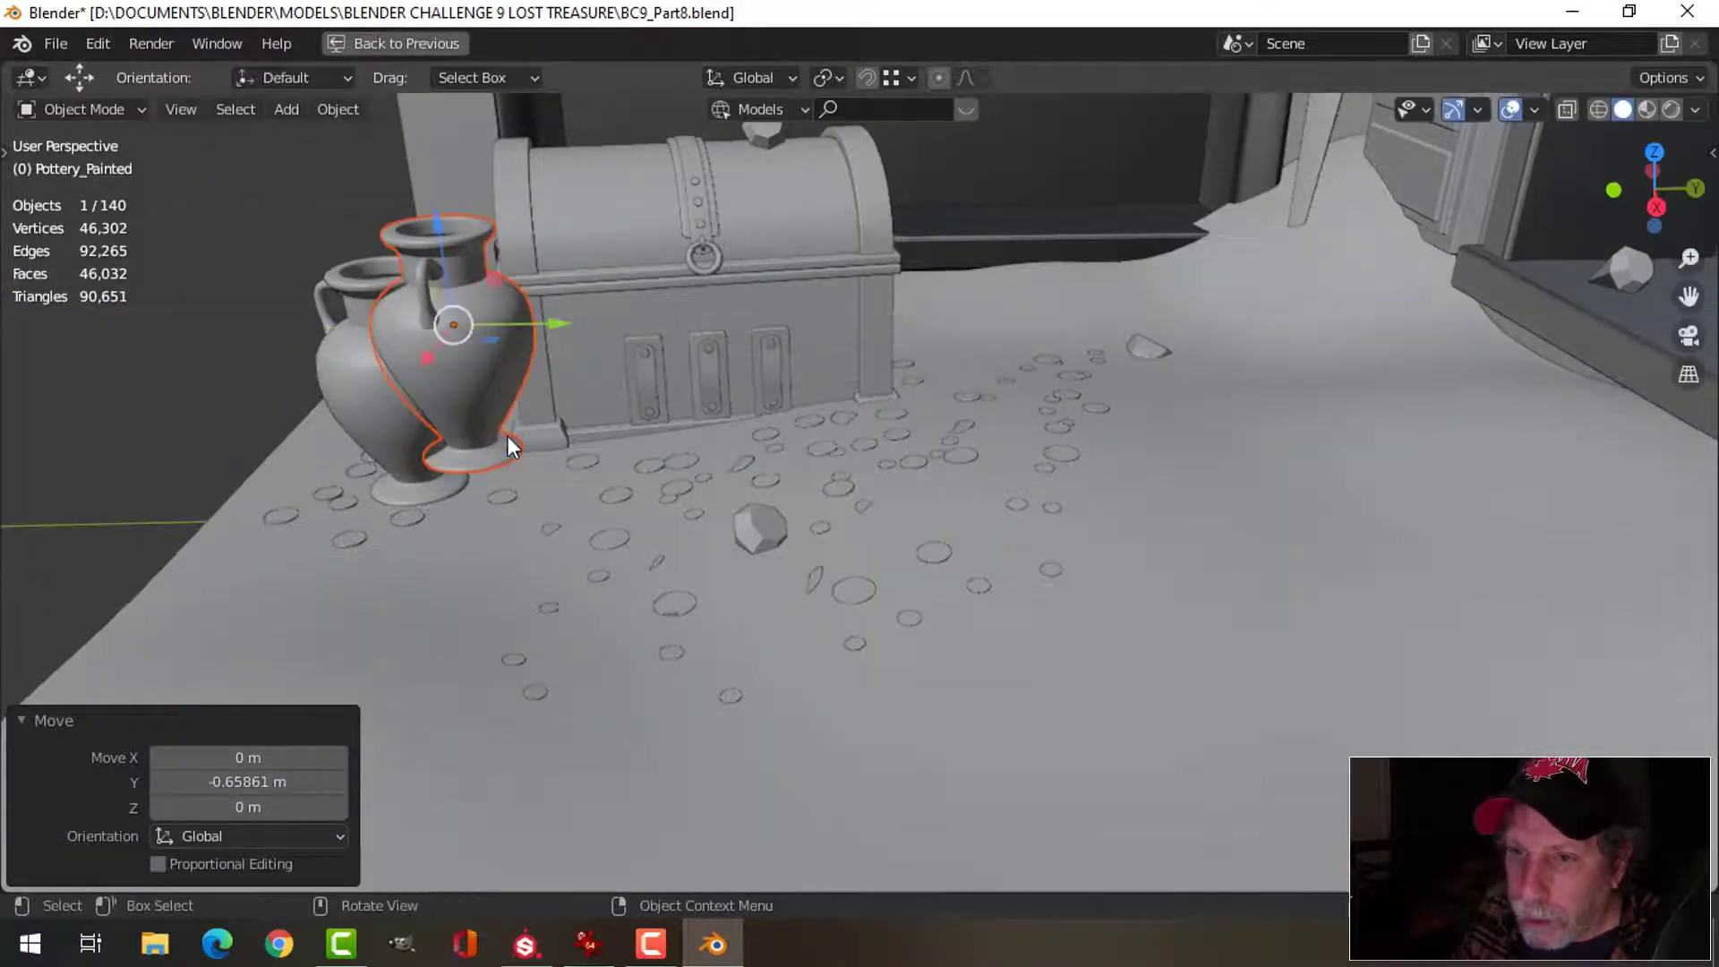
middle_drag(506, 435, 624, 215)
key(g)
key(z)
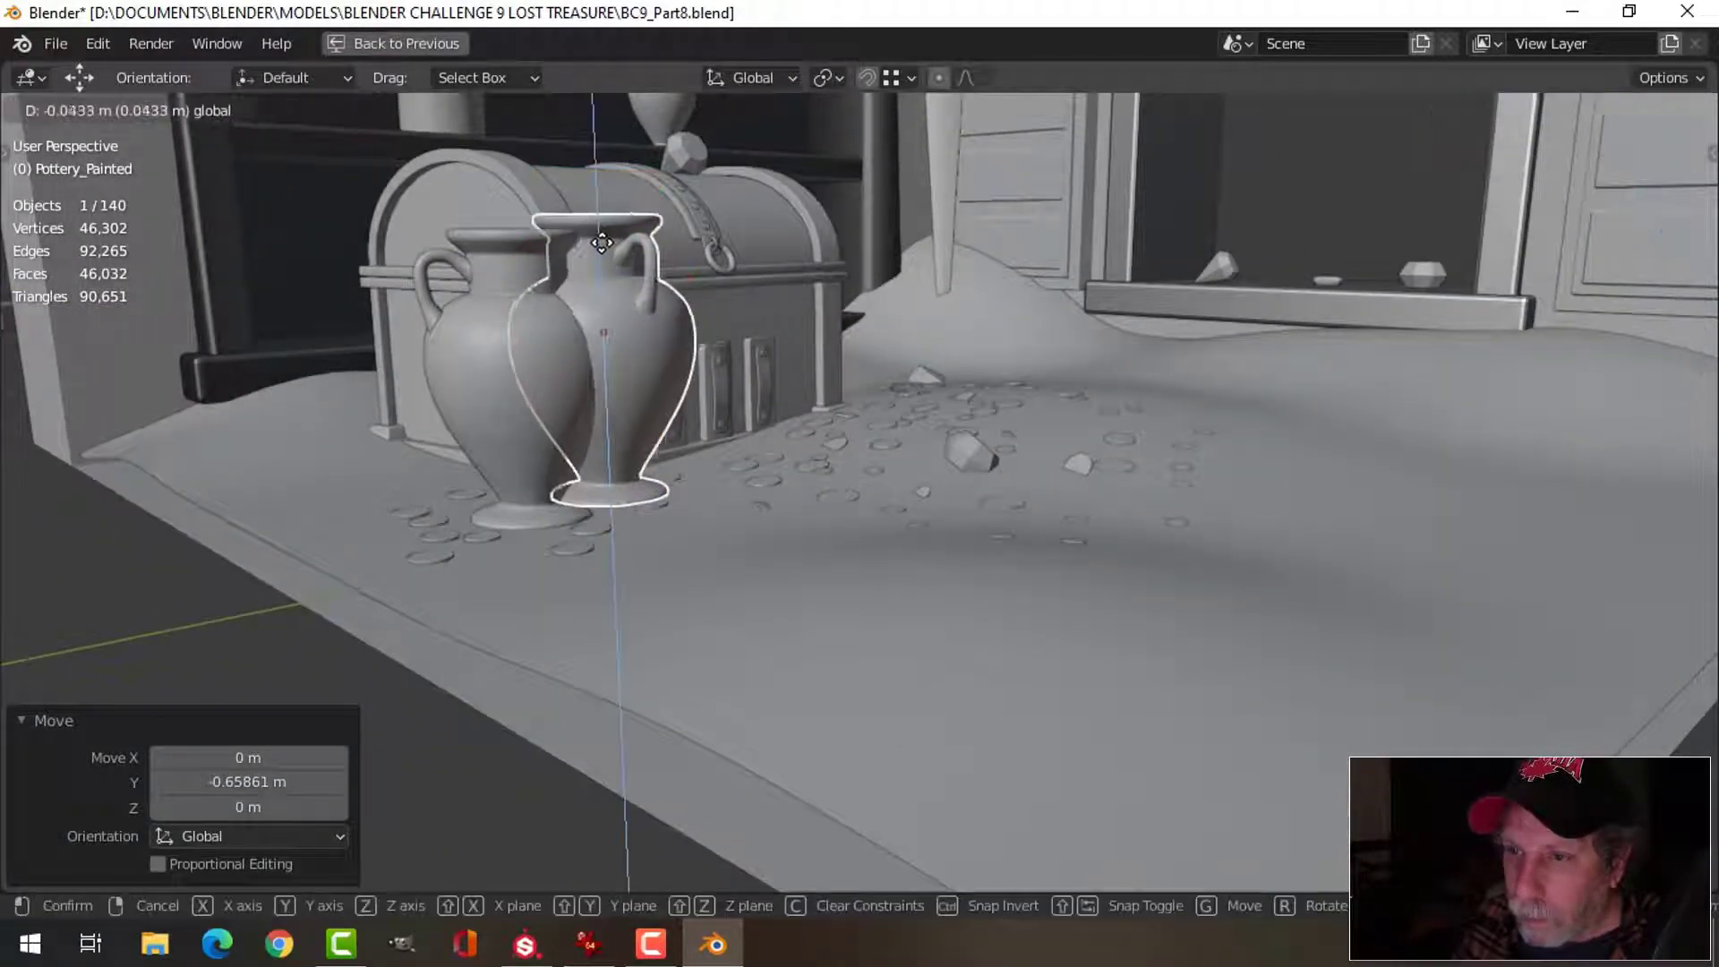
click(601, 254)
- Rotate the painted vase about 112° around the global Z axis
middle_drag(645, 256, 674, 338)
key(r)
key(z)
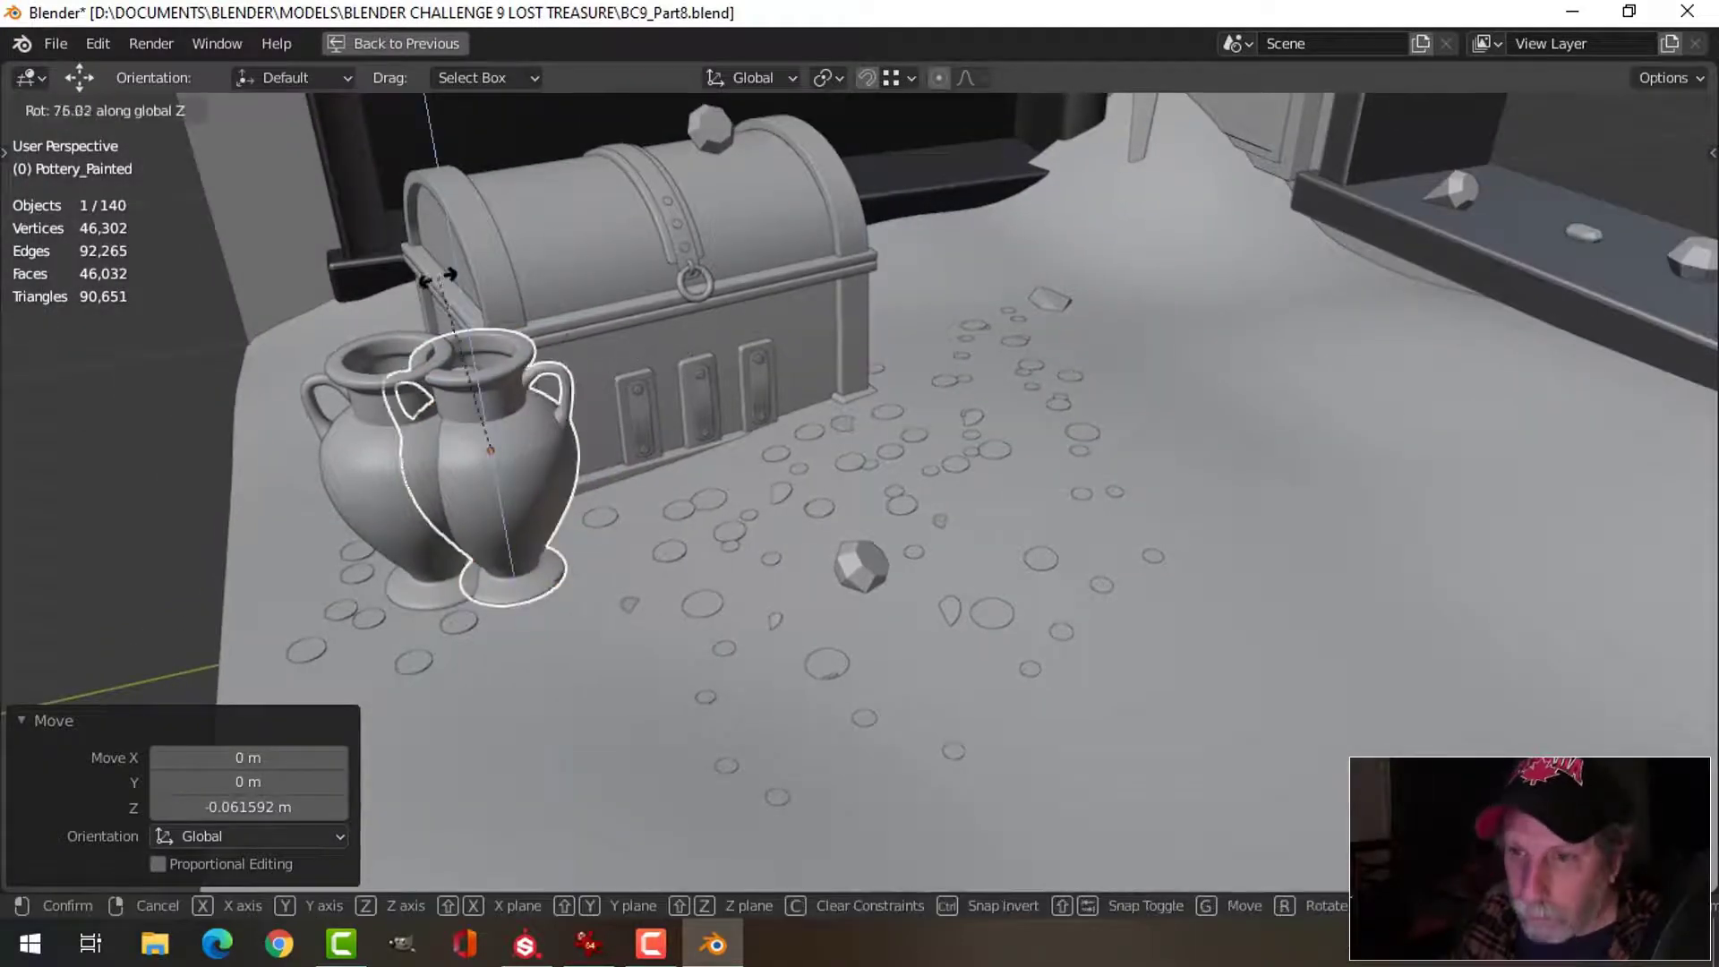
click(408, 448)
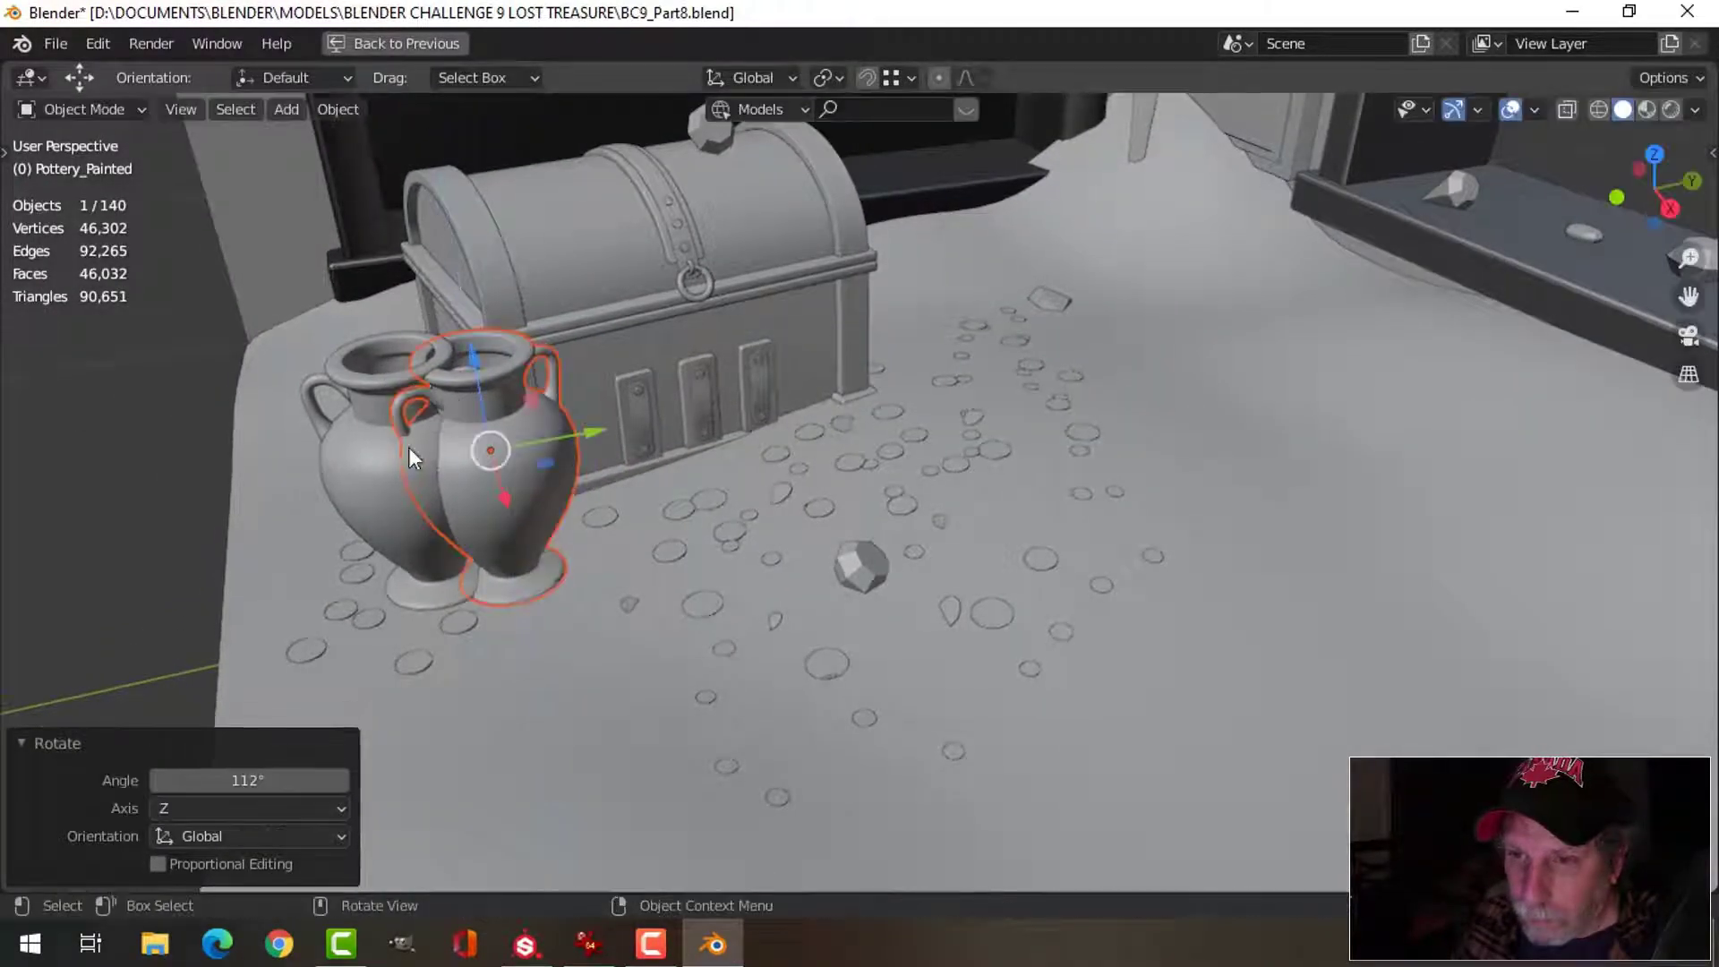
- Delete the original unpainted vase together with its handles, leaving the painted vase beside the chest
key(alt+a)
click(380, 407)
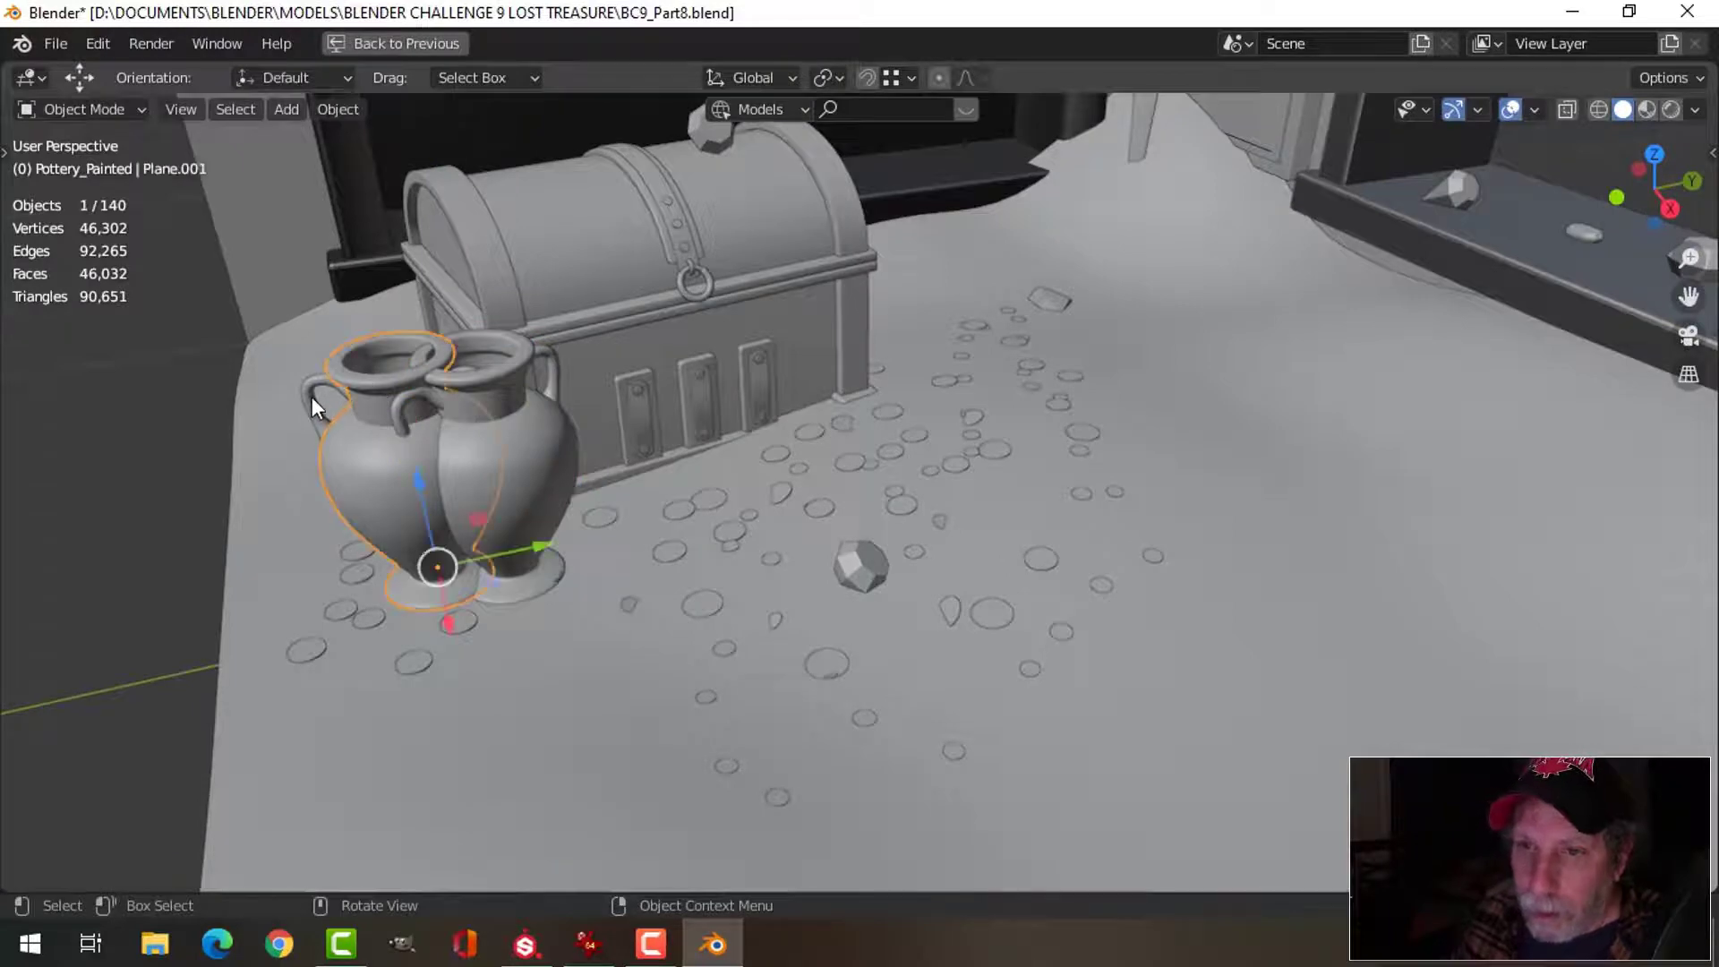
shift+click(444, 401)
scroll(571, 396, down, 2)
key(x)
click(592, 366)
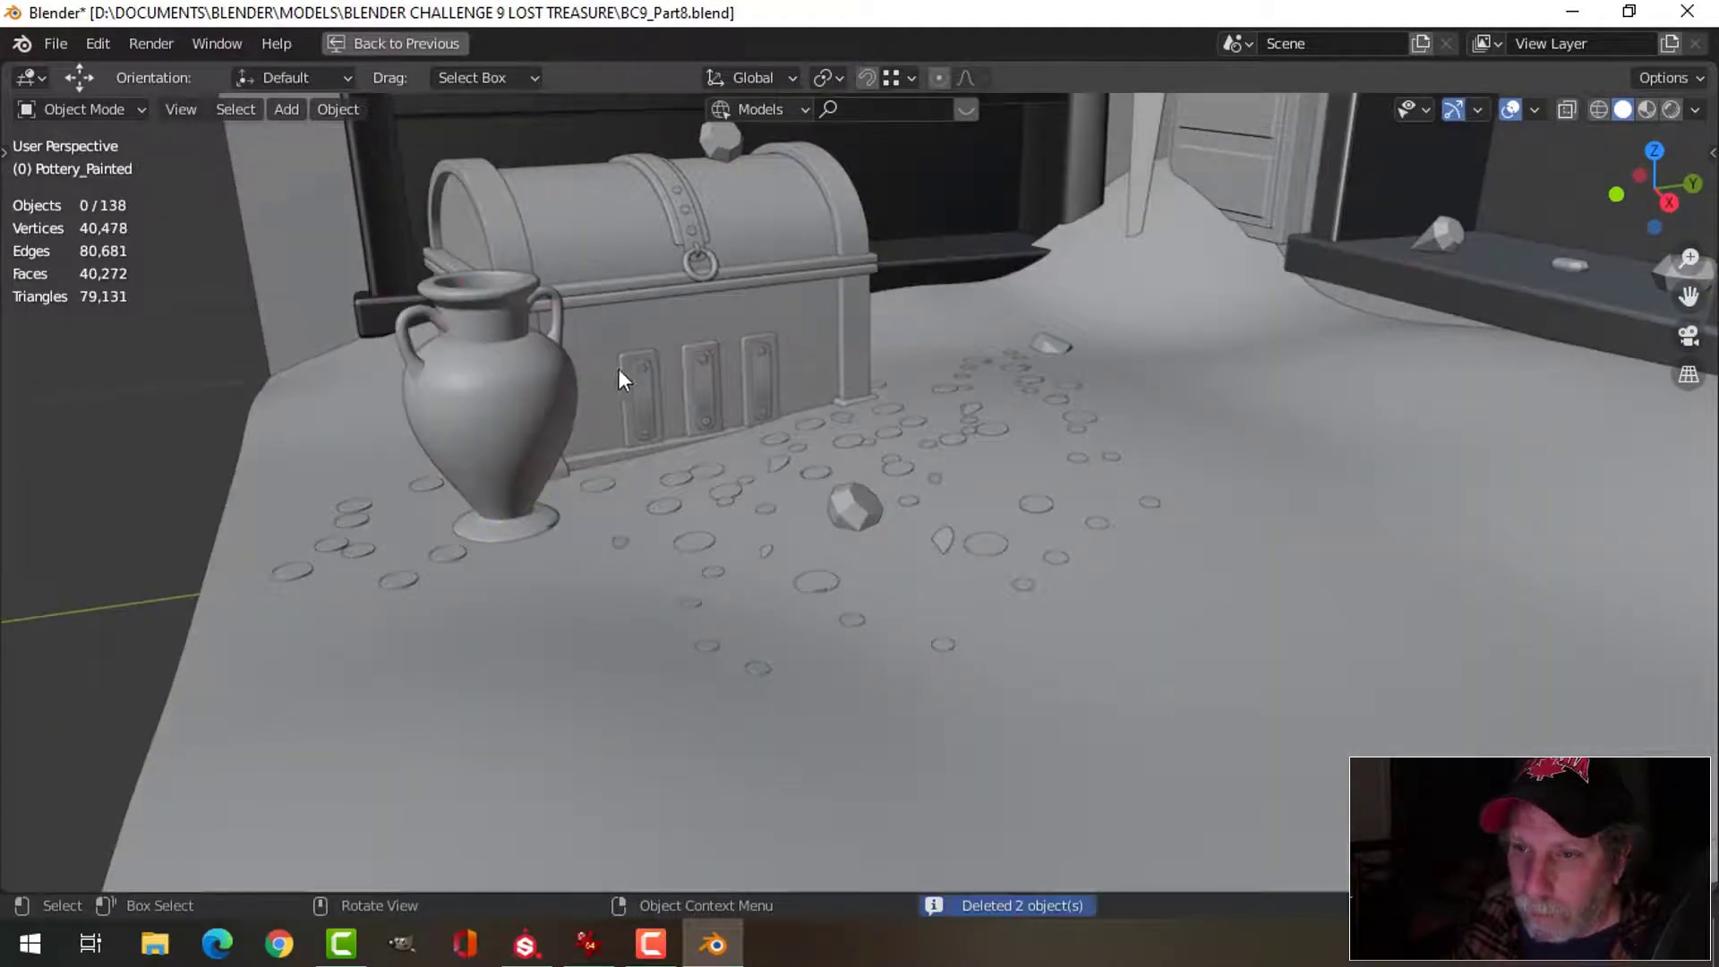
scroll(630, 378, up, 2)
middle_drag(630, 377, 704, 397)
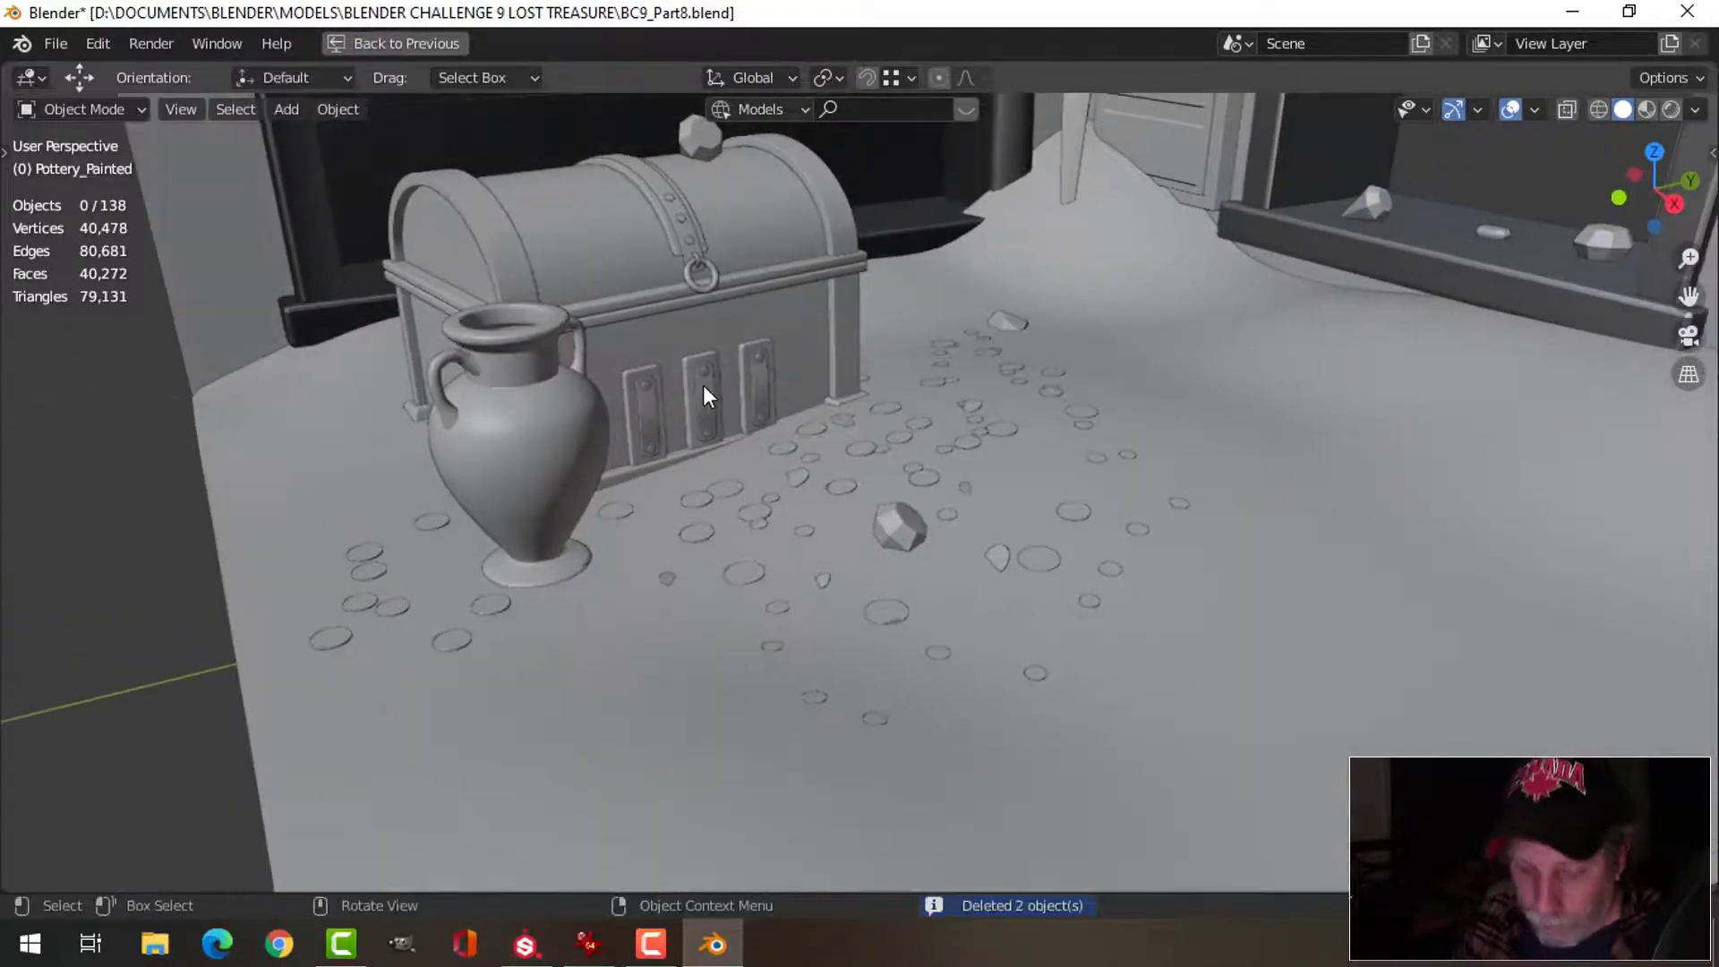
- Restore the full window layout and delete the Pottery1 collection
key(ctrl+space)
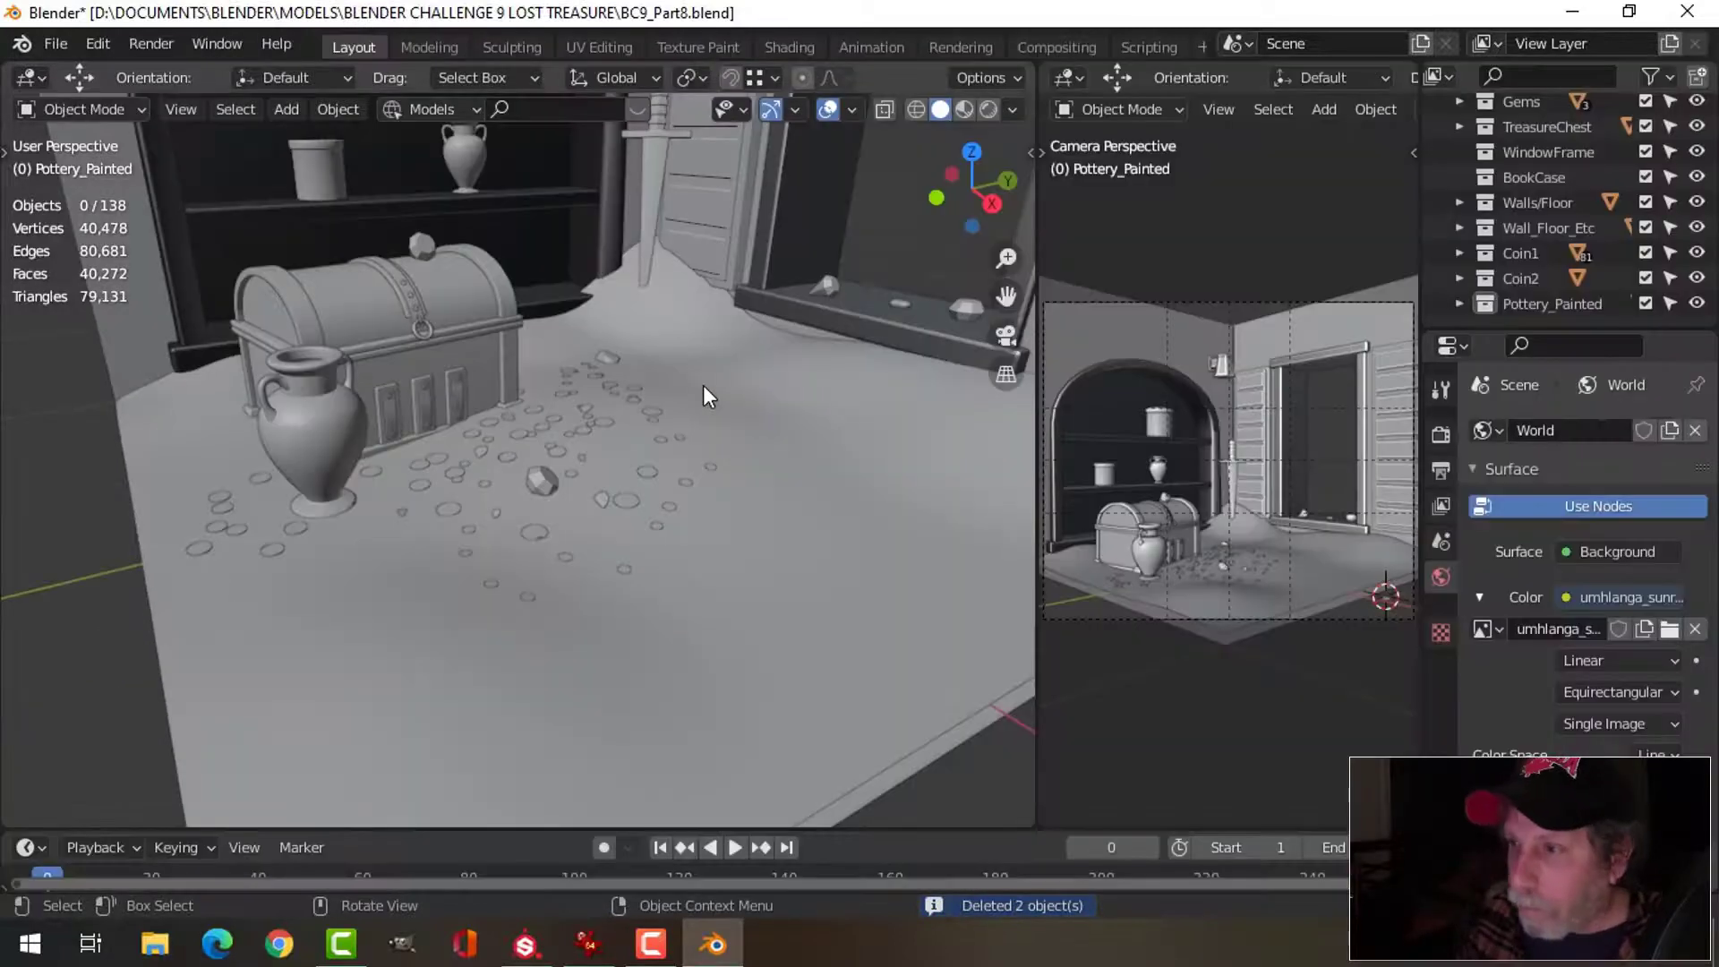
scroll(1544, 162, up, 3)
right_click(1544, 158)
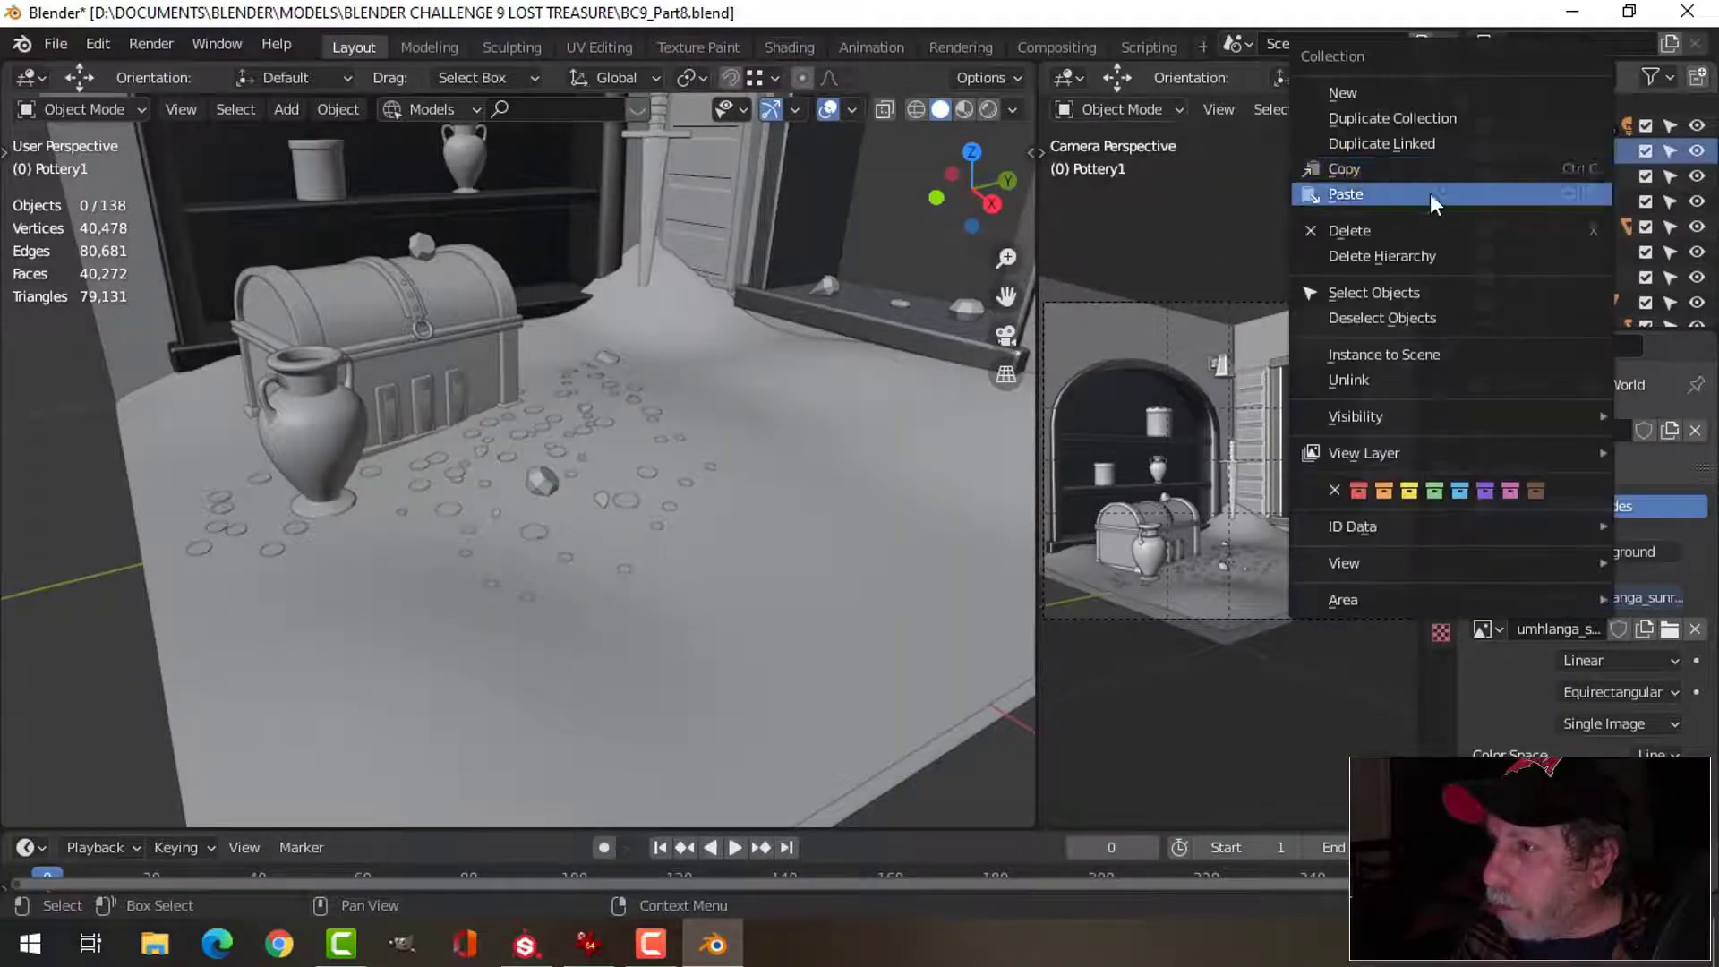
click(1418, 227)
scroll(1577, 288, down, 3)
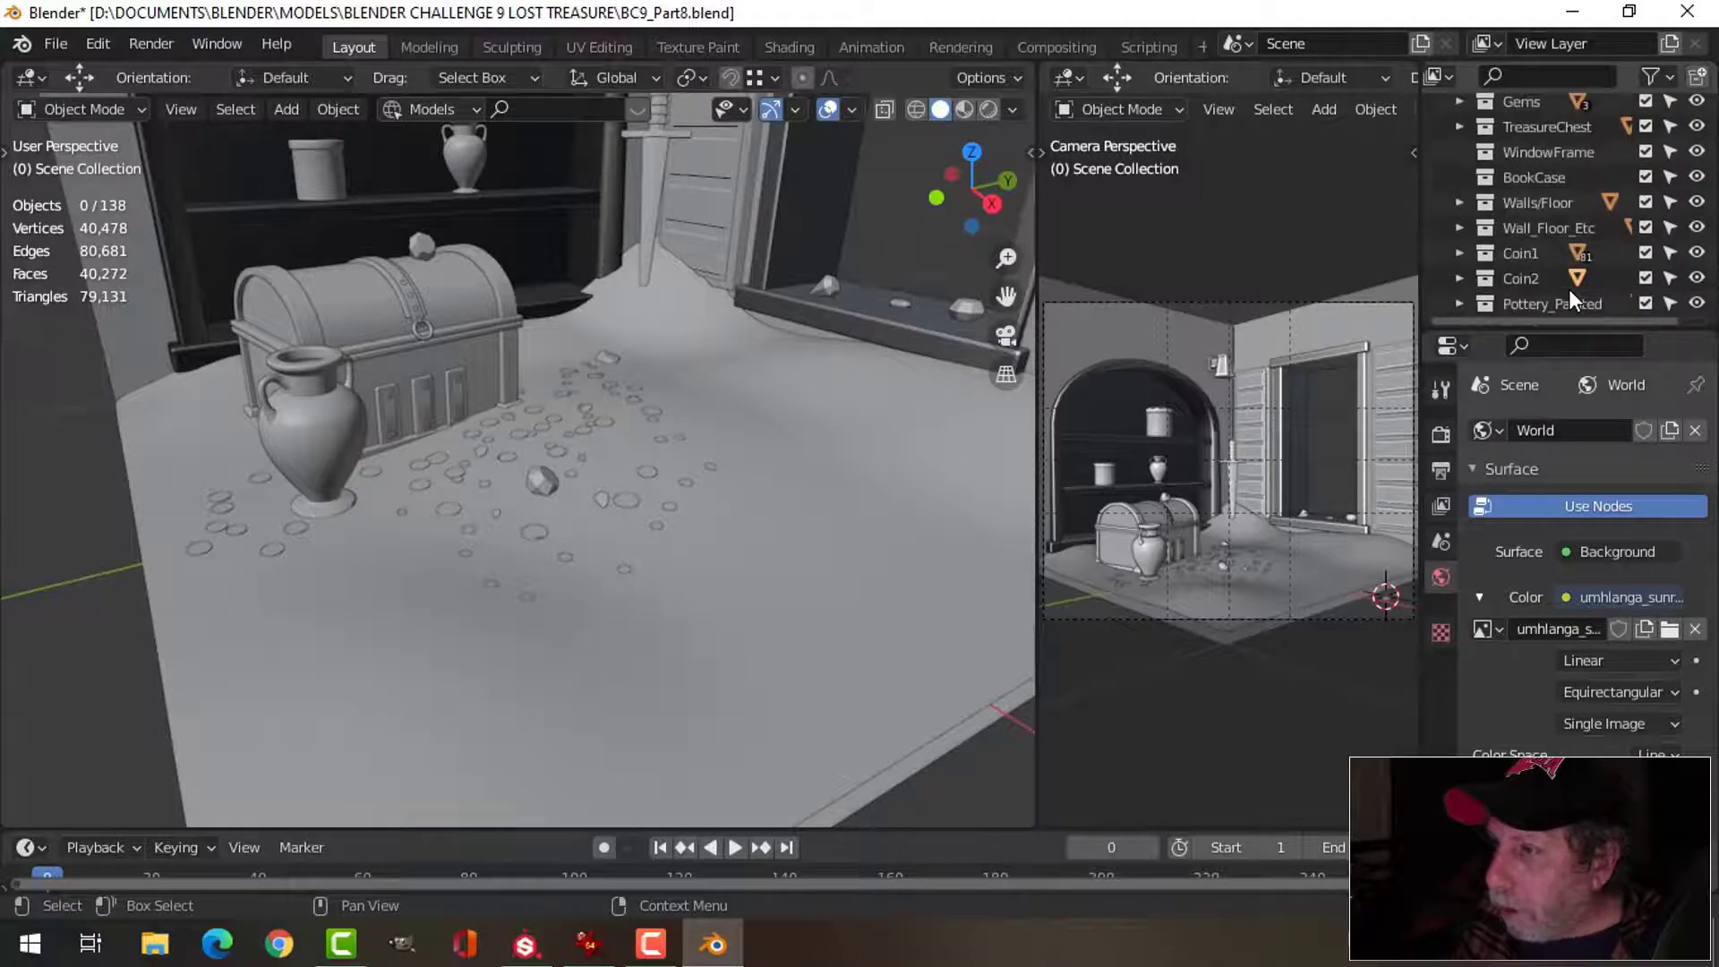
- Select the objects of the Pottery_Painted collection and, in top view, move the vase about -0.056 m along X and -0.059 m along Y
click(1569, 292)
right_click(1550, 299)
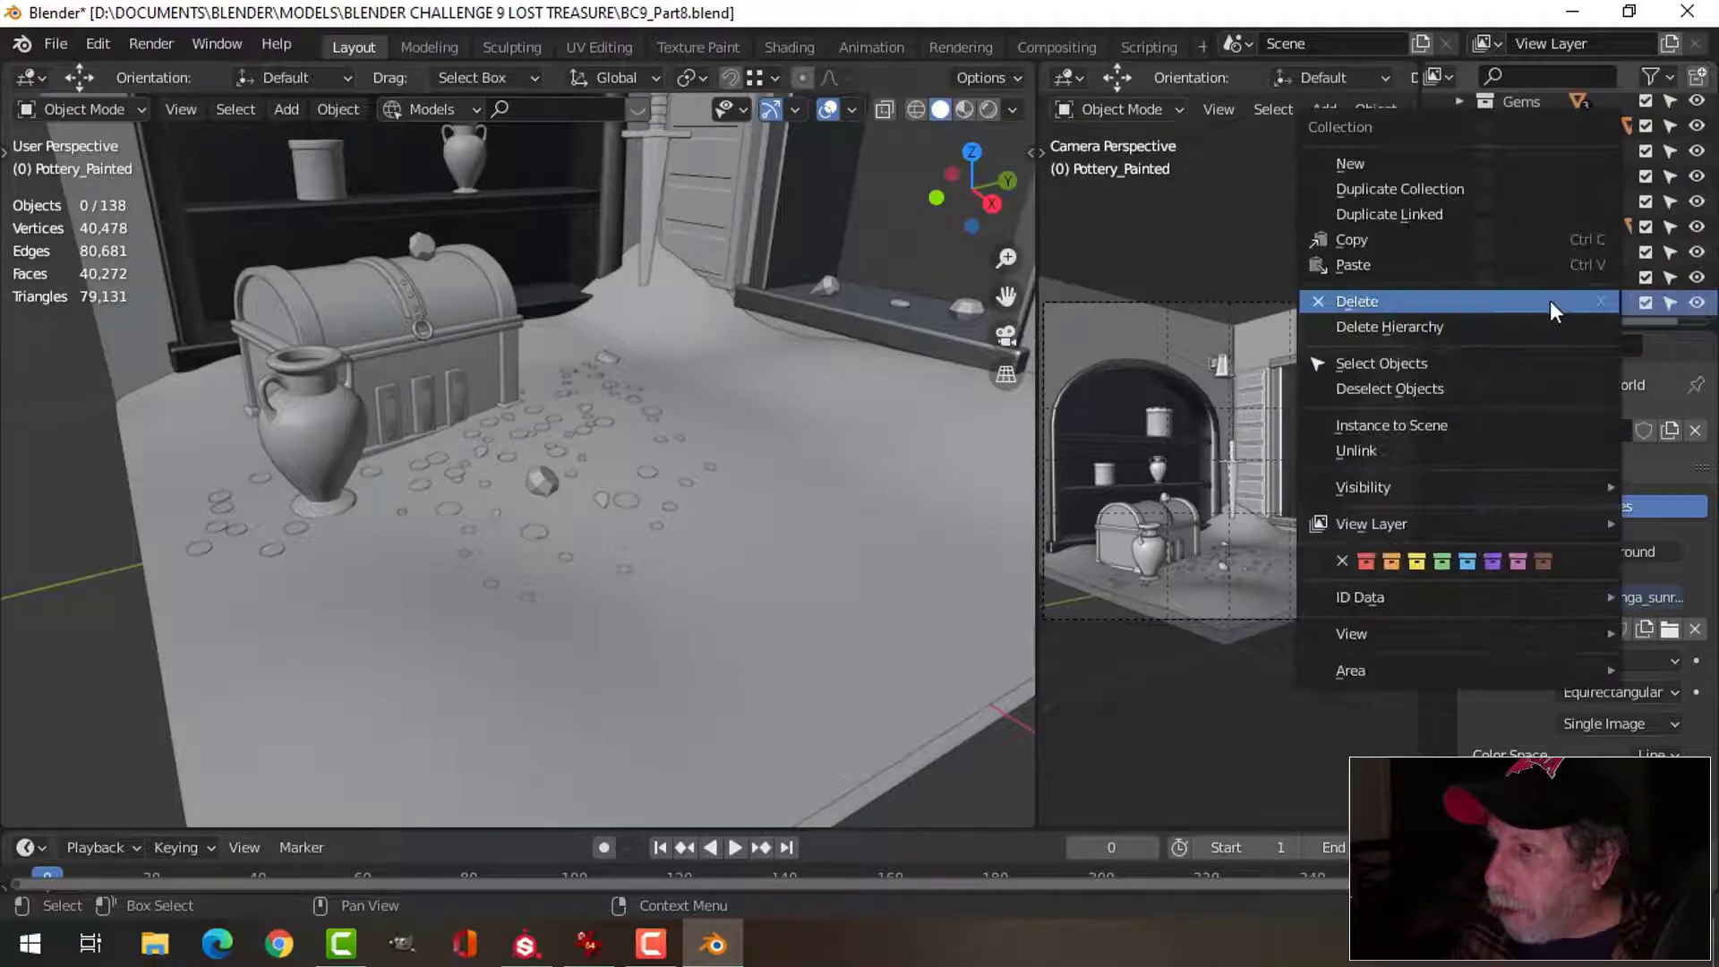
click(1414, 363)
key(KP_7)
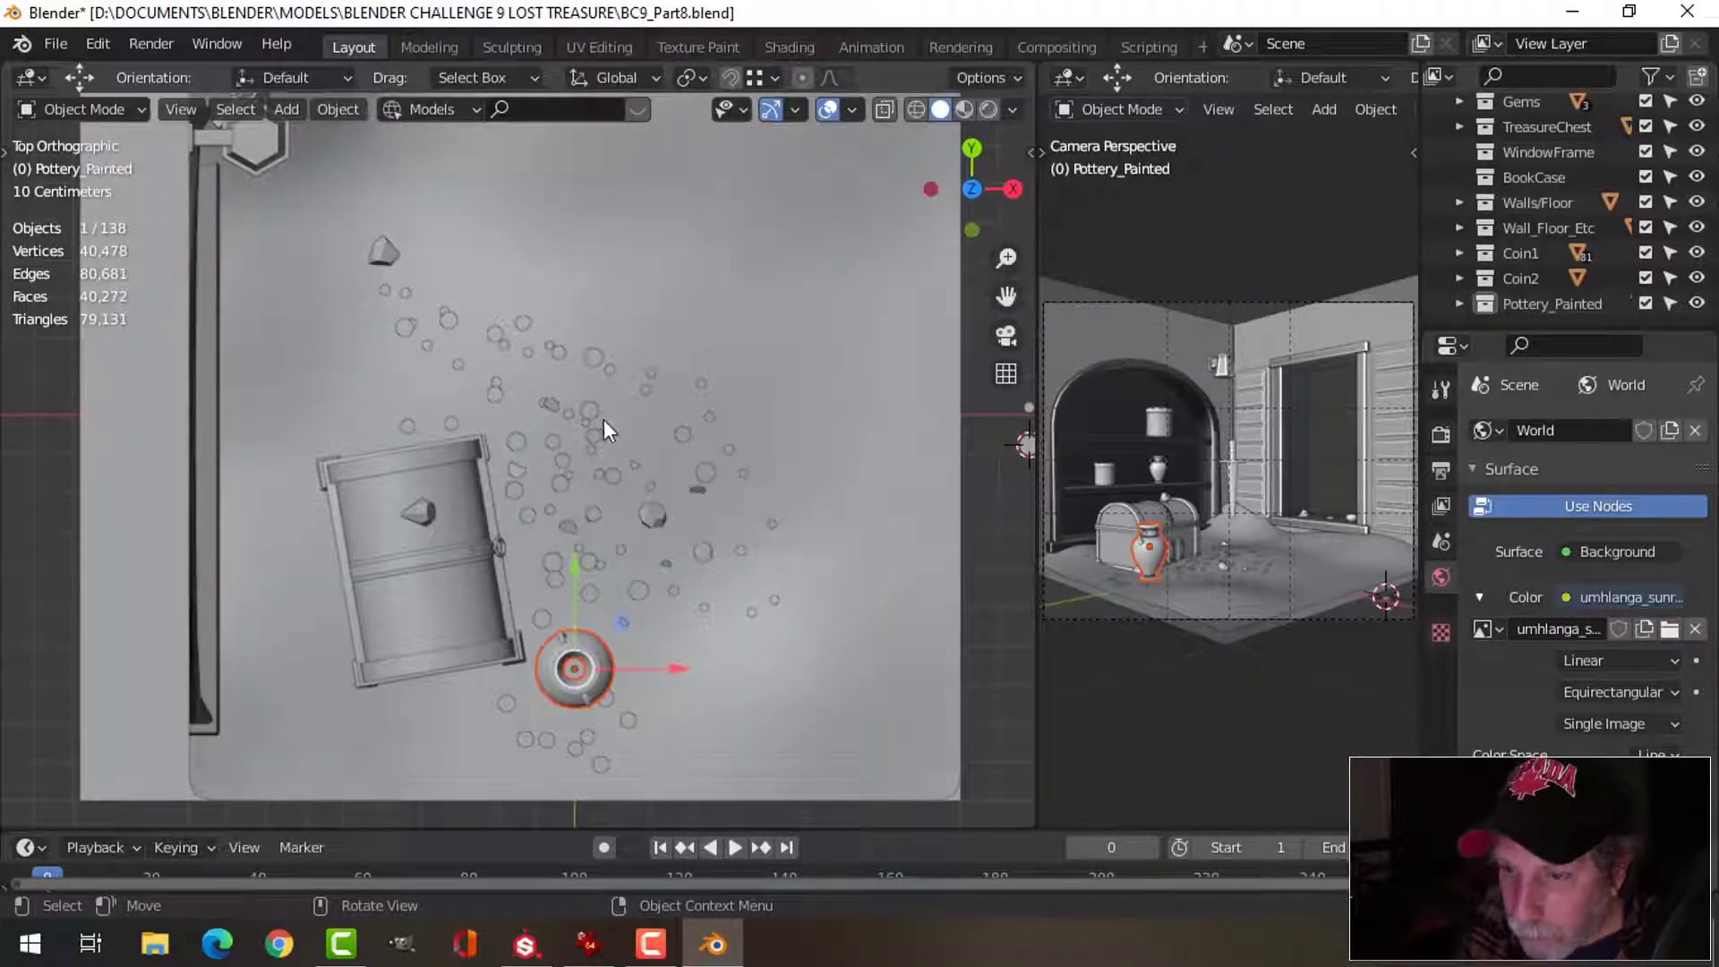
key(g)
click(589, 445)
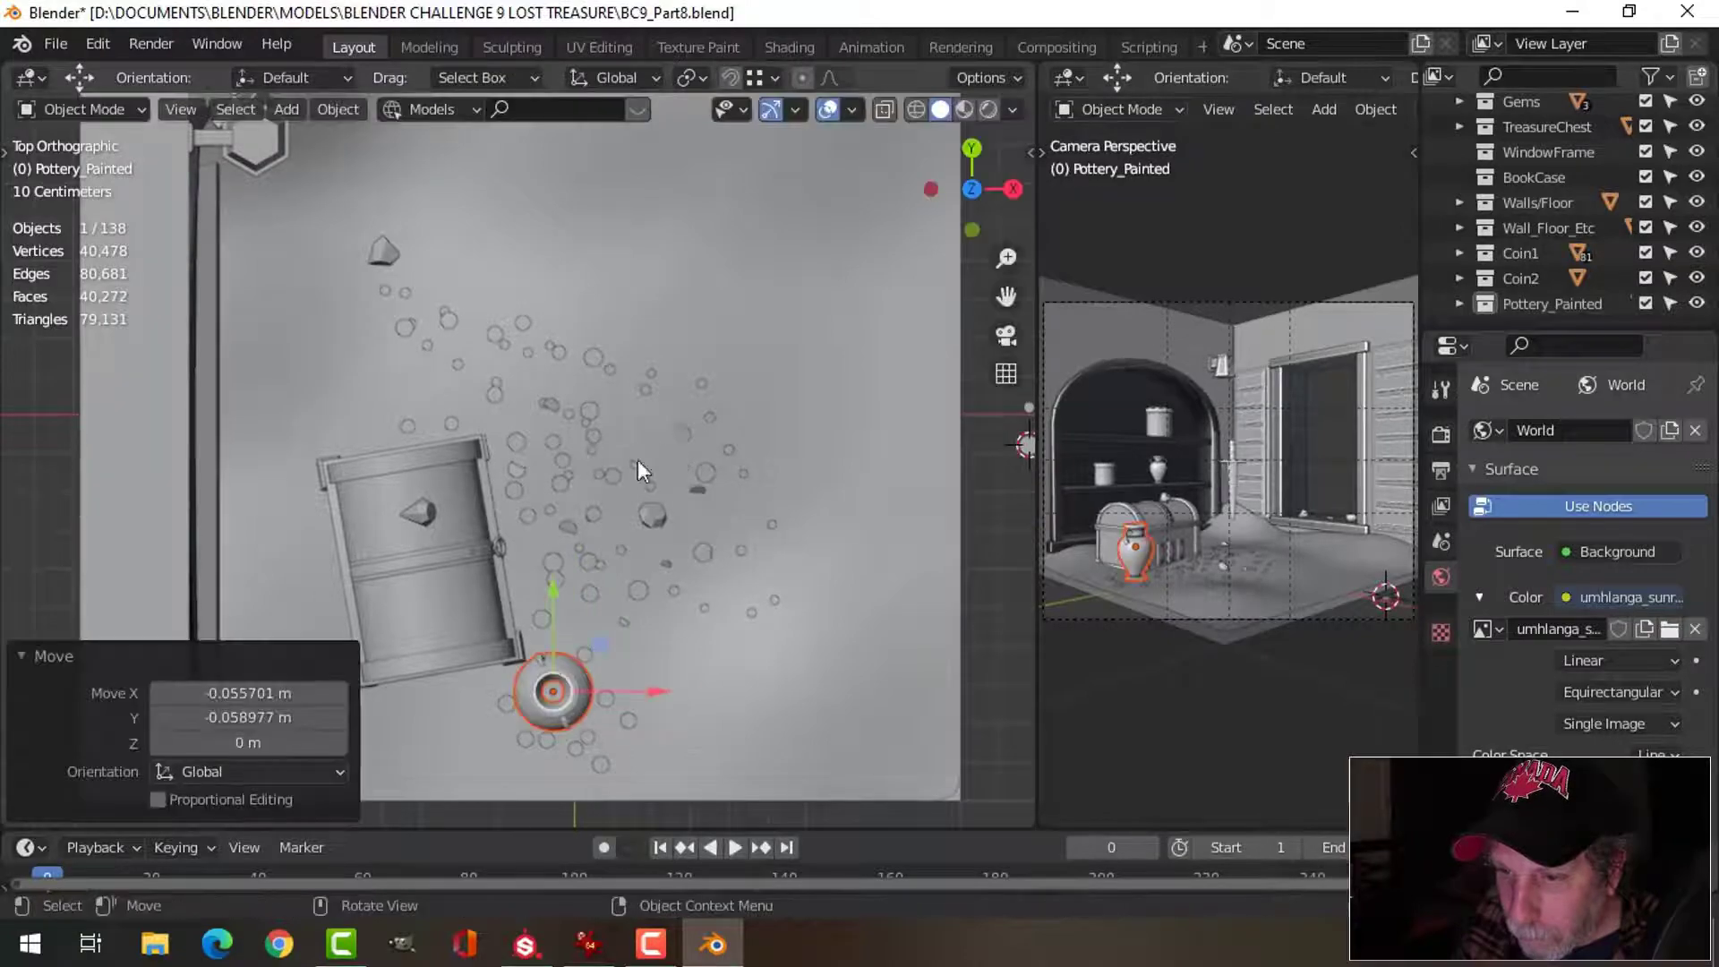
- Lower the painted vase about 0.01 m along Z onto the sand and save the file
middle_drag(638, 460, 447, 223)
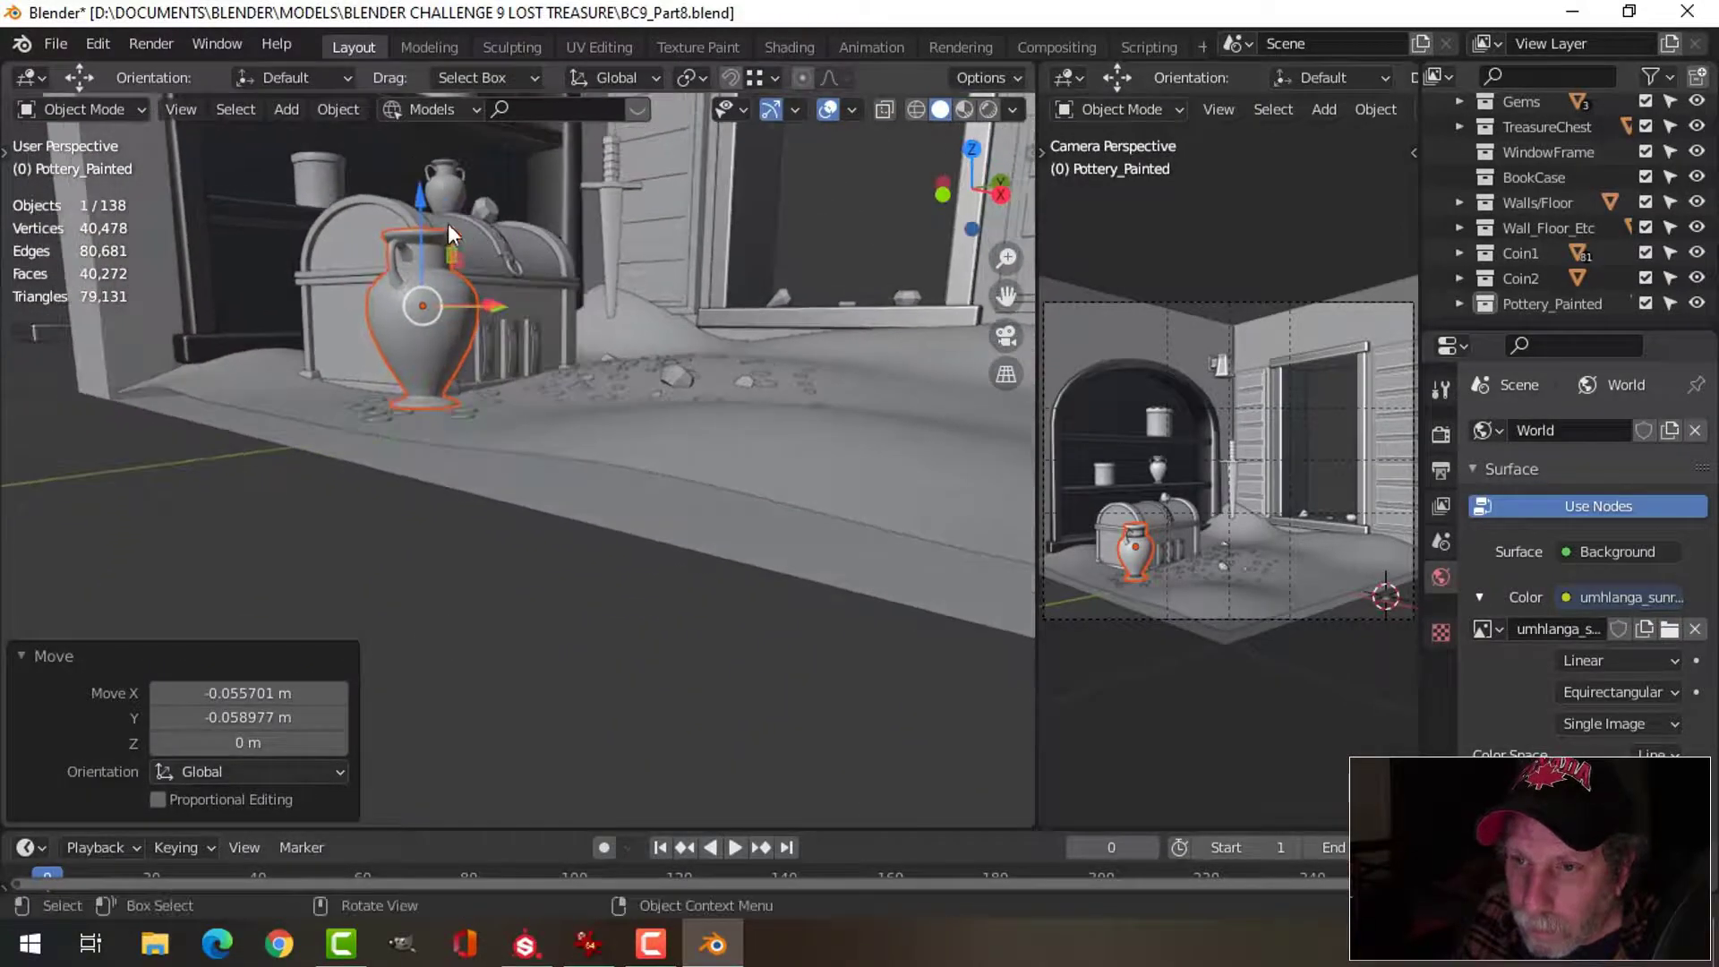
drag(426, 206, 425, 213)
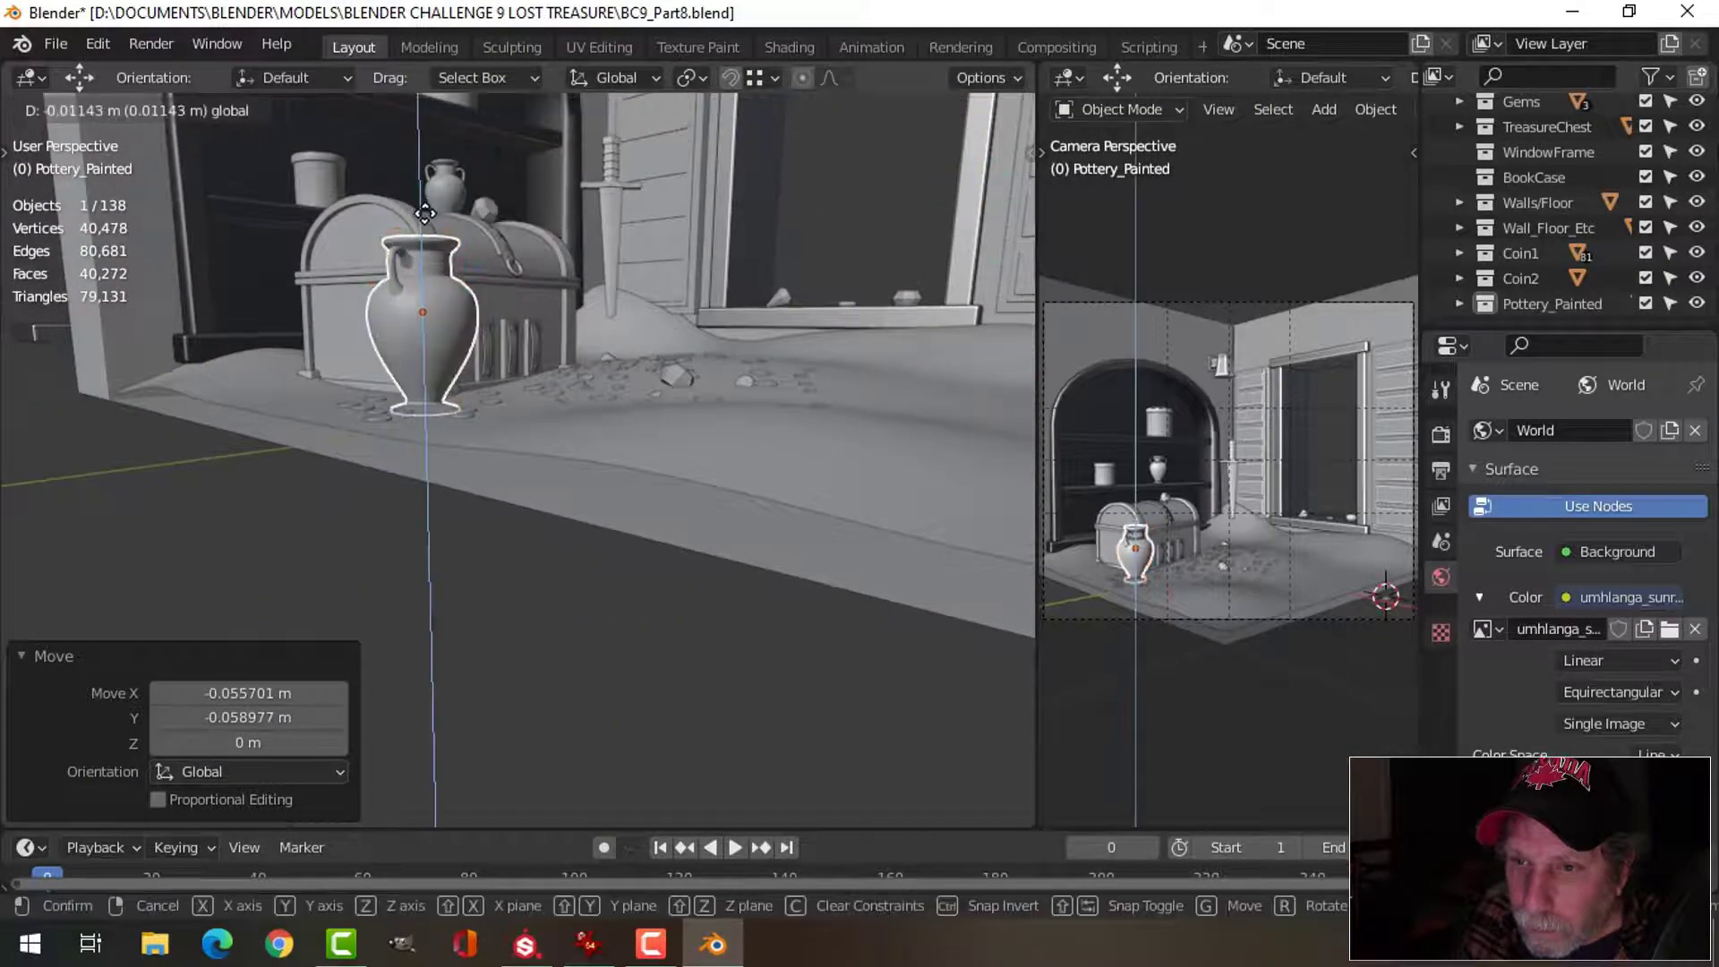
click(425, 213)
click(708, 267)
middle_drag(425, 213, 609, 313)
middle_drag(484, 342, 586, 313)
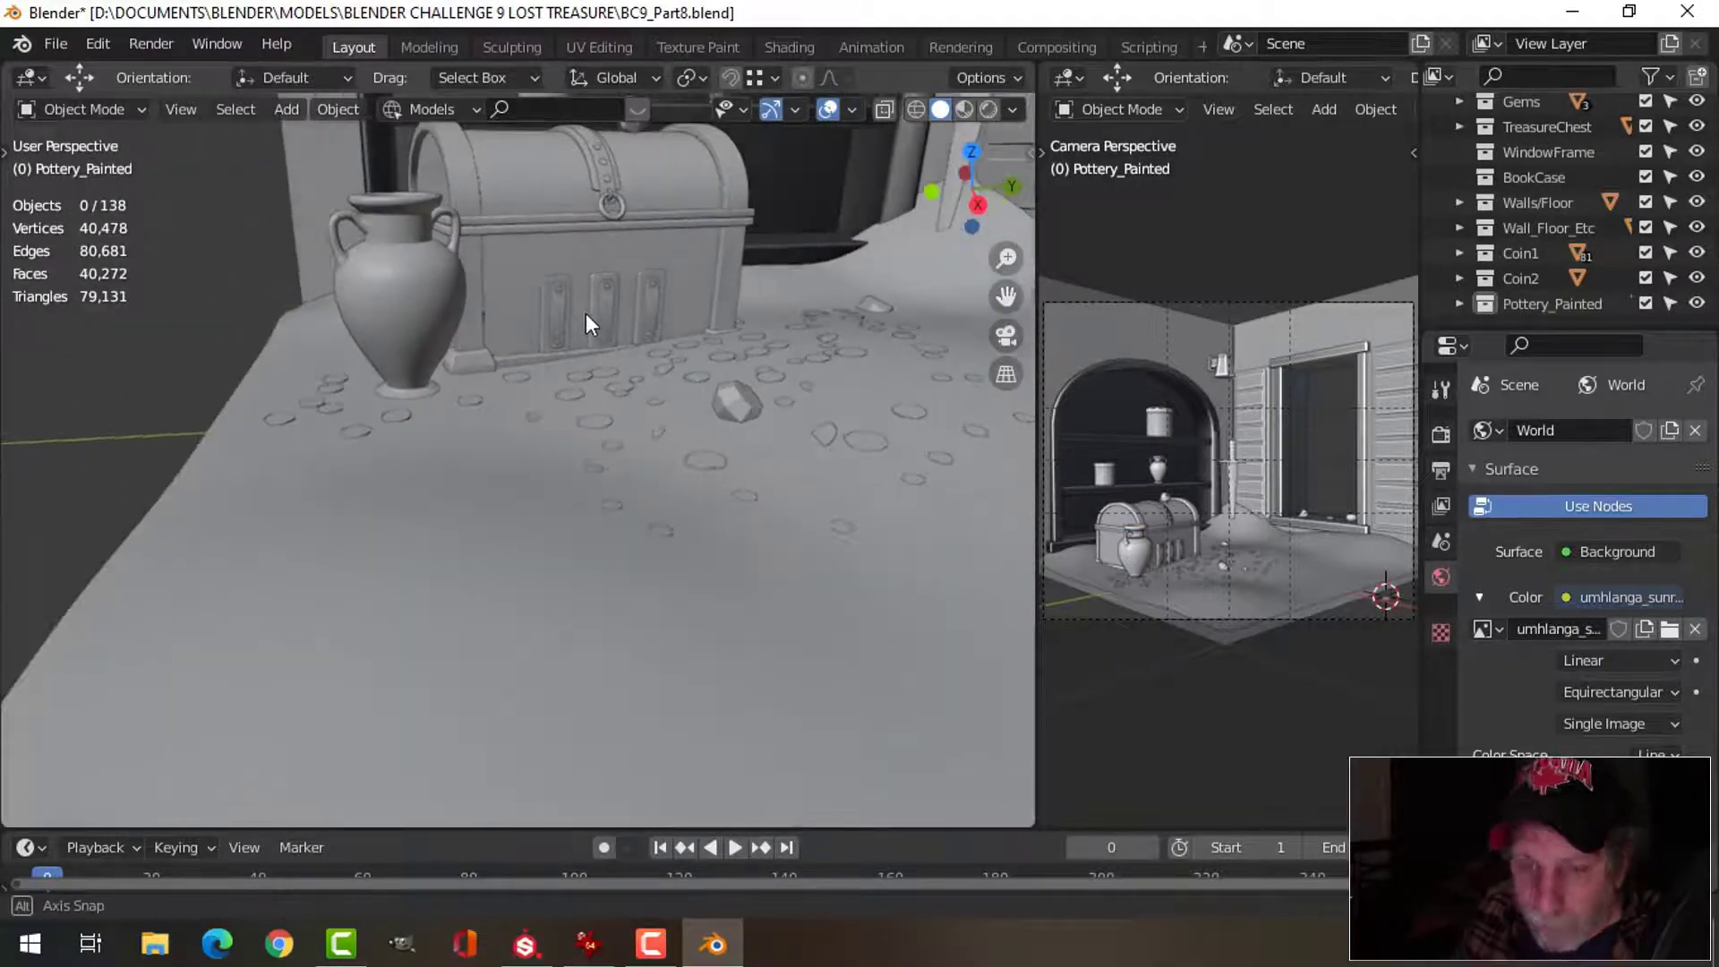
key(ctrl+s)
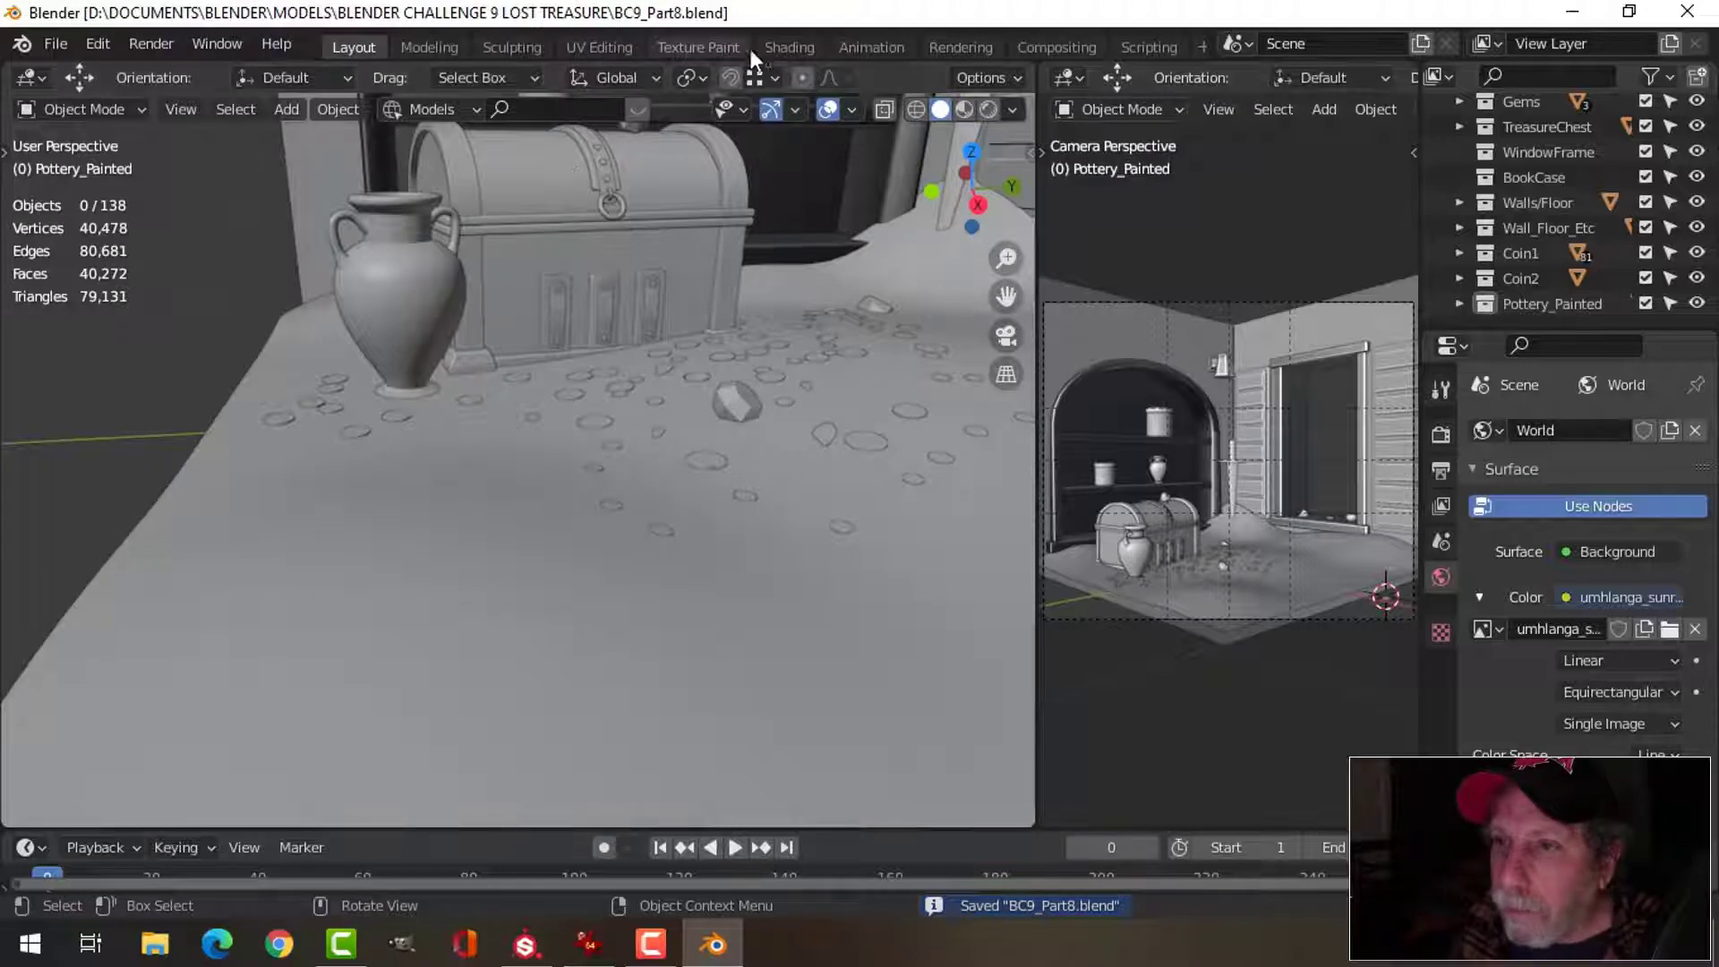
- Switch to the Shading workspace, enlarge the Outliner and collapse all of its expanded collections
click(788, 47)
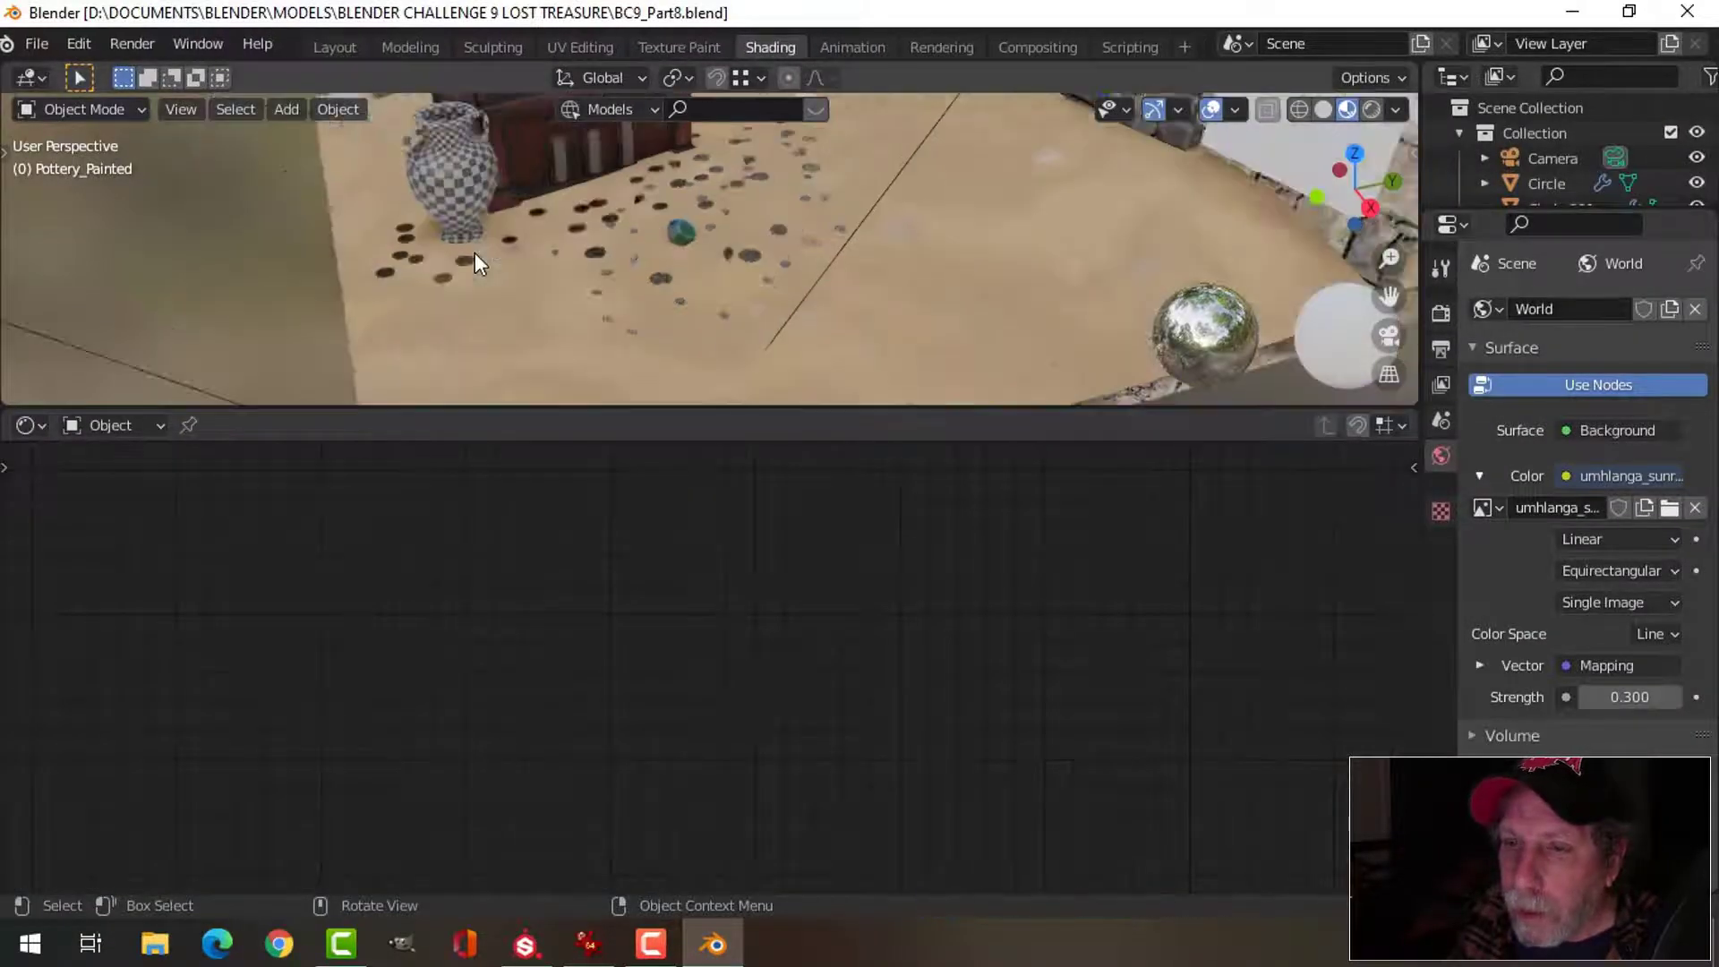
shift+middle_drag(475, 253, 535, 292)
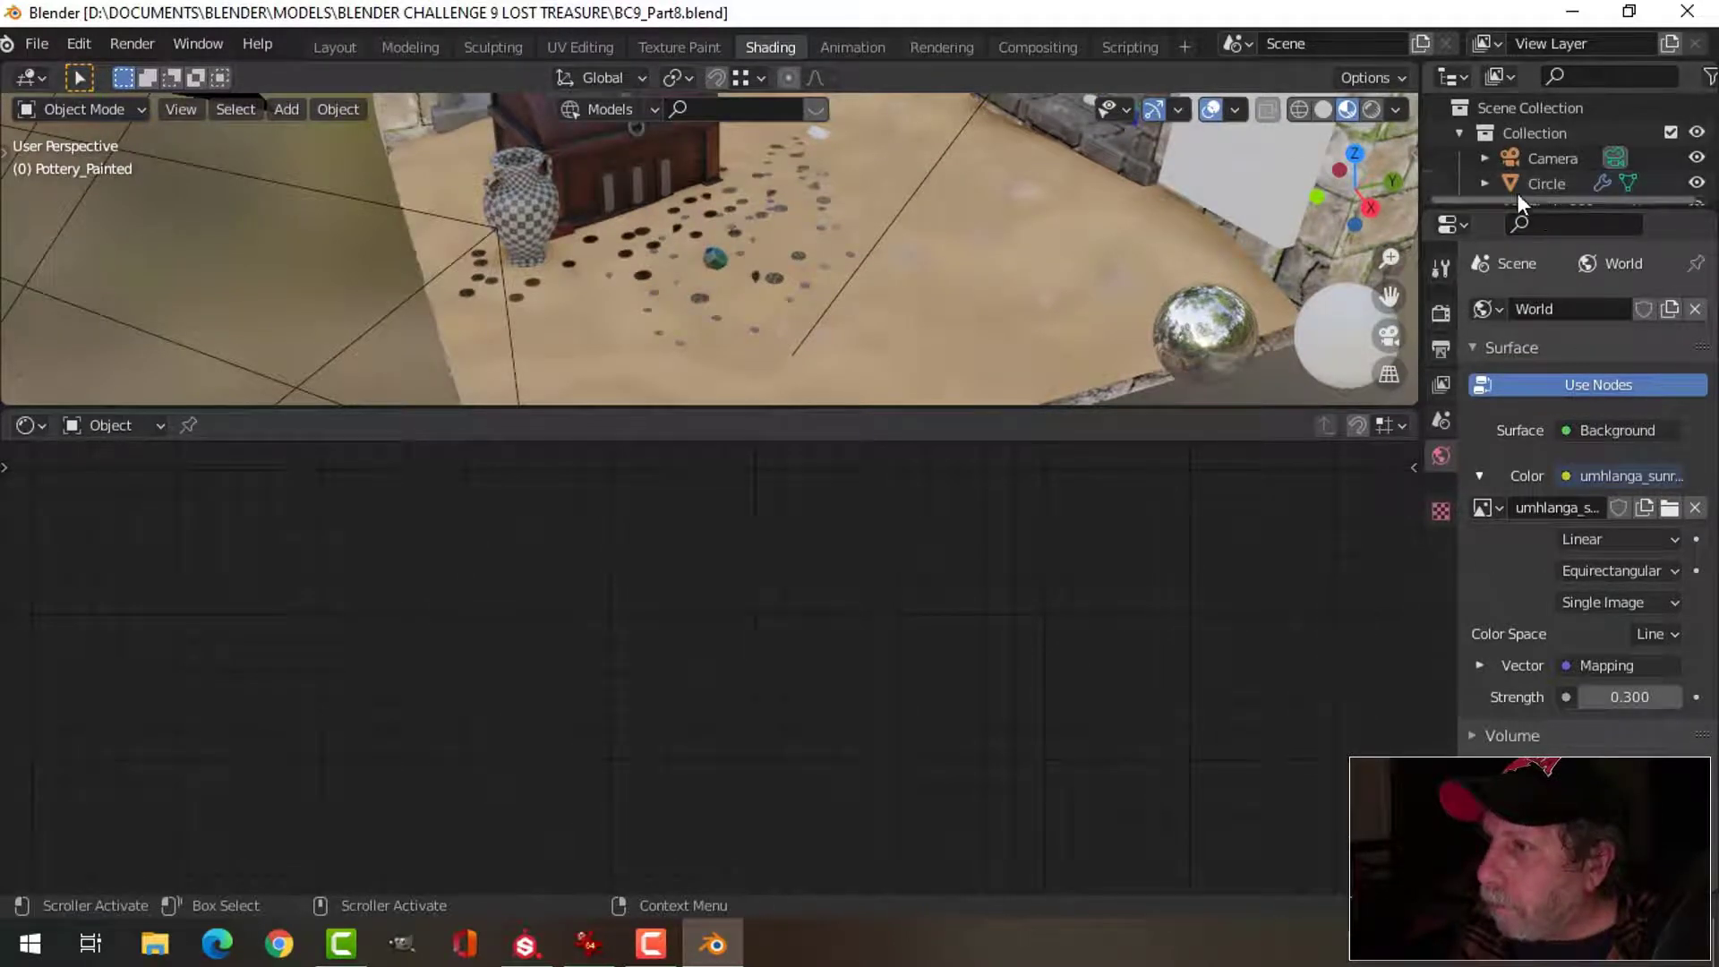
click(1459, 132)
drag(1538, 210, 1546, 490)
click(1459, 158)
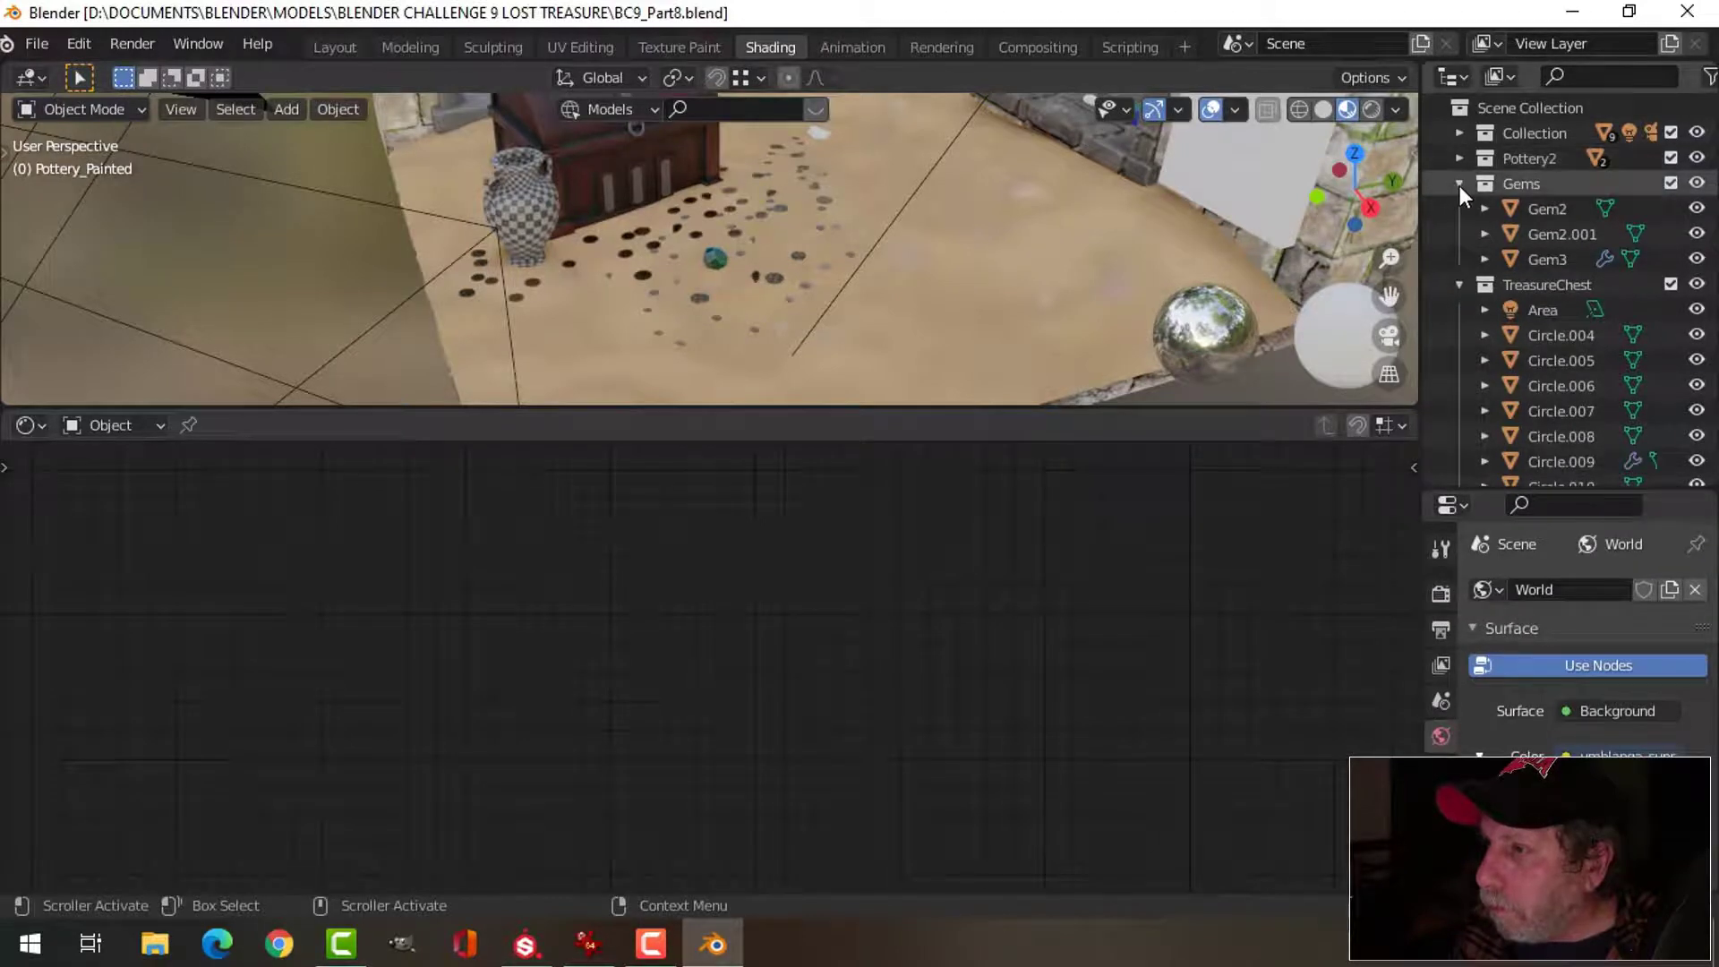
click(1460, 185)
click(1459, 213)
click(1462, 285)
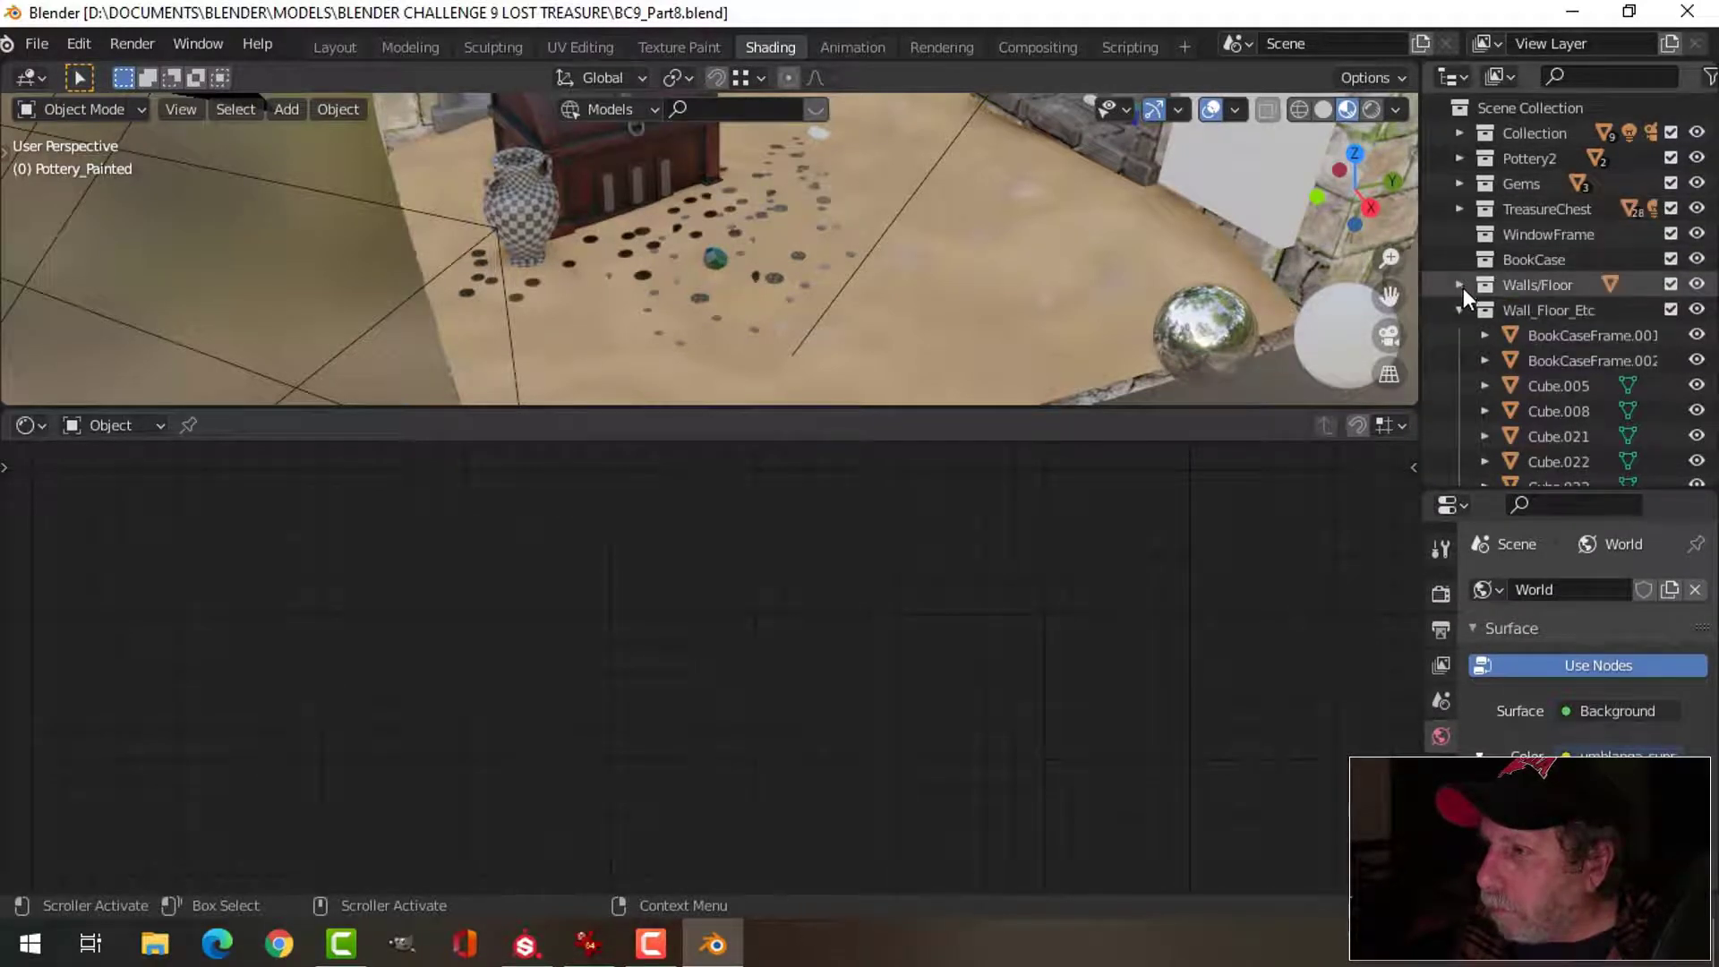
click(1460, 309)
click(1459, 335)
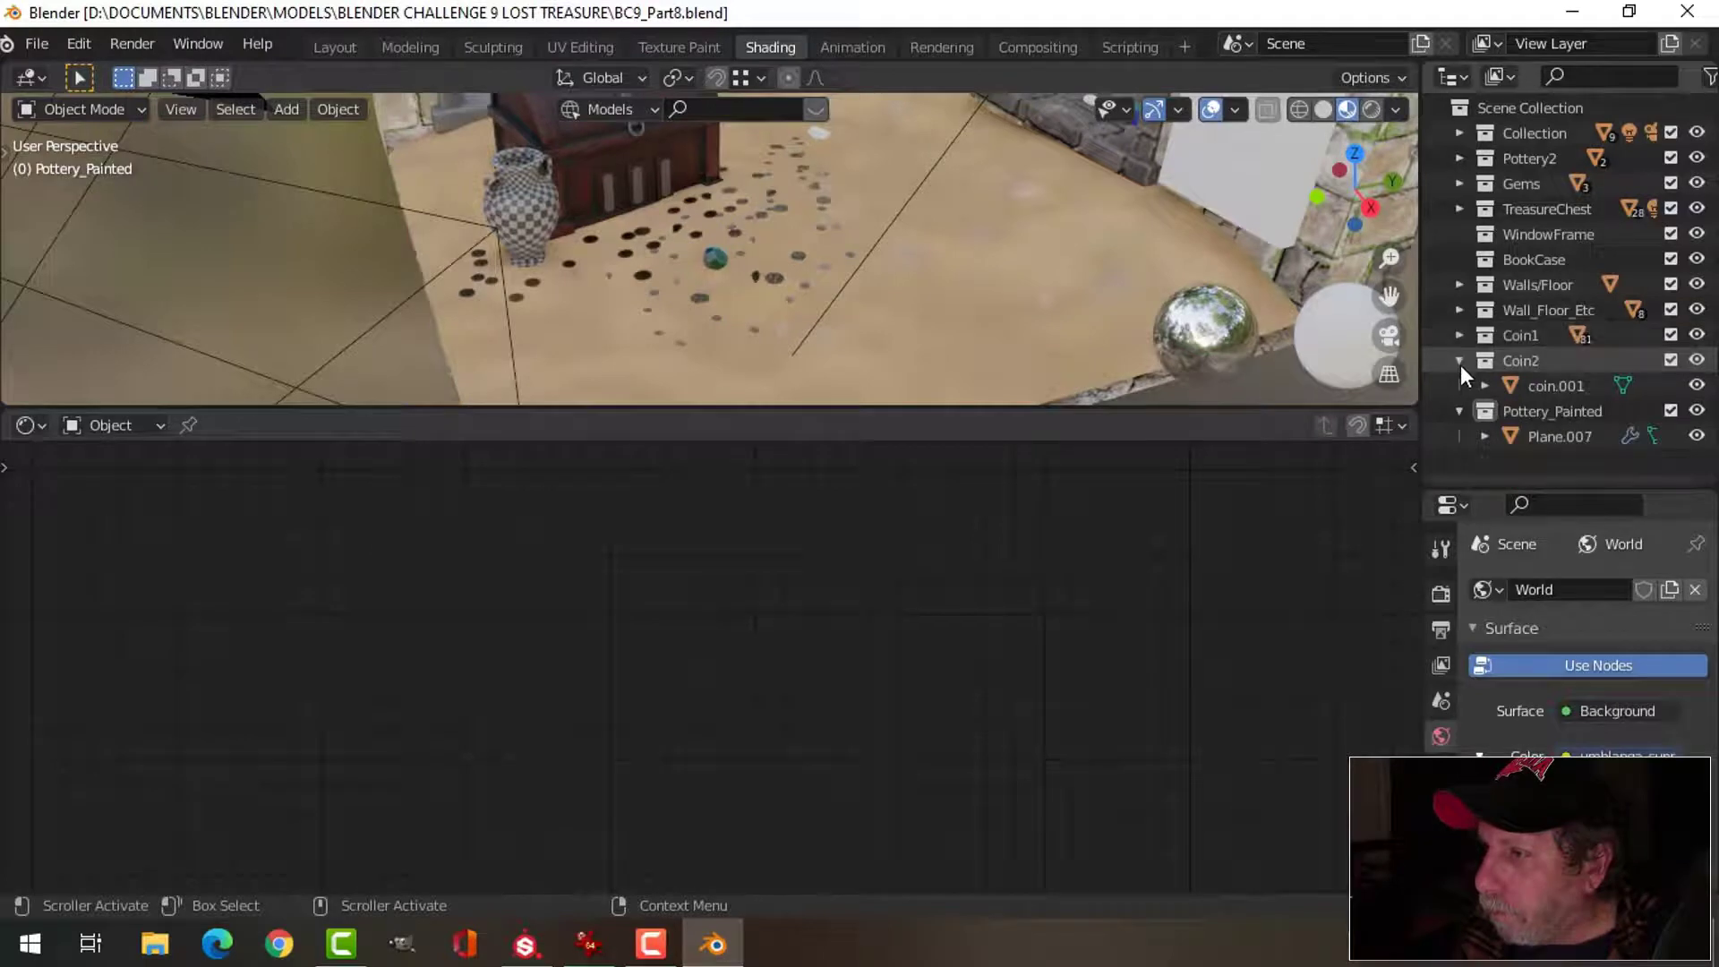
click(1460, 362)
click(1460, 385)
- Select the objects of the Pottery_Painted collection, isolate the vase in local view and enlarge the 3D viewport
click(1549, 387)
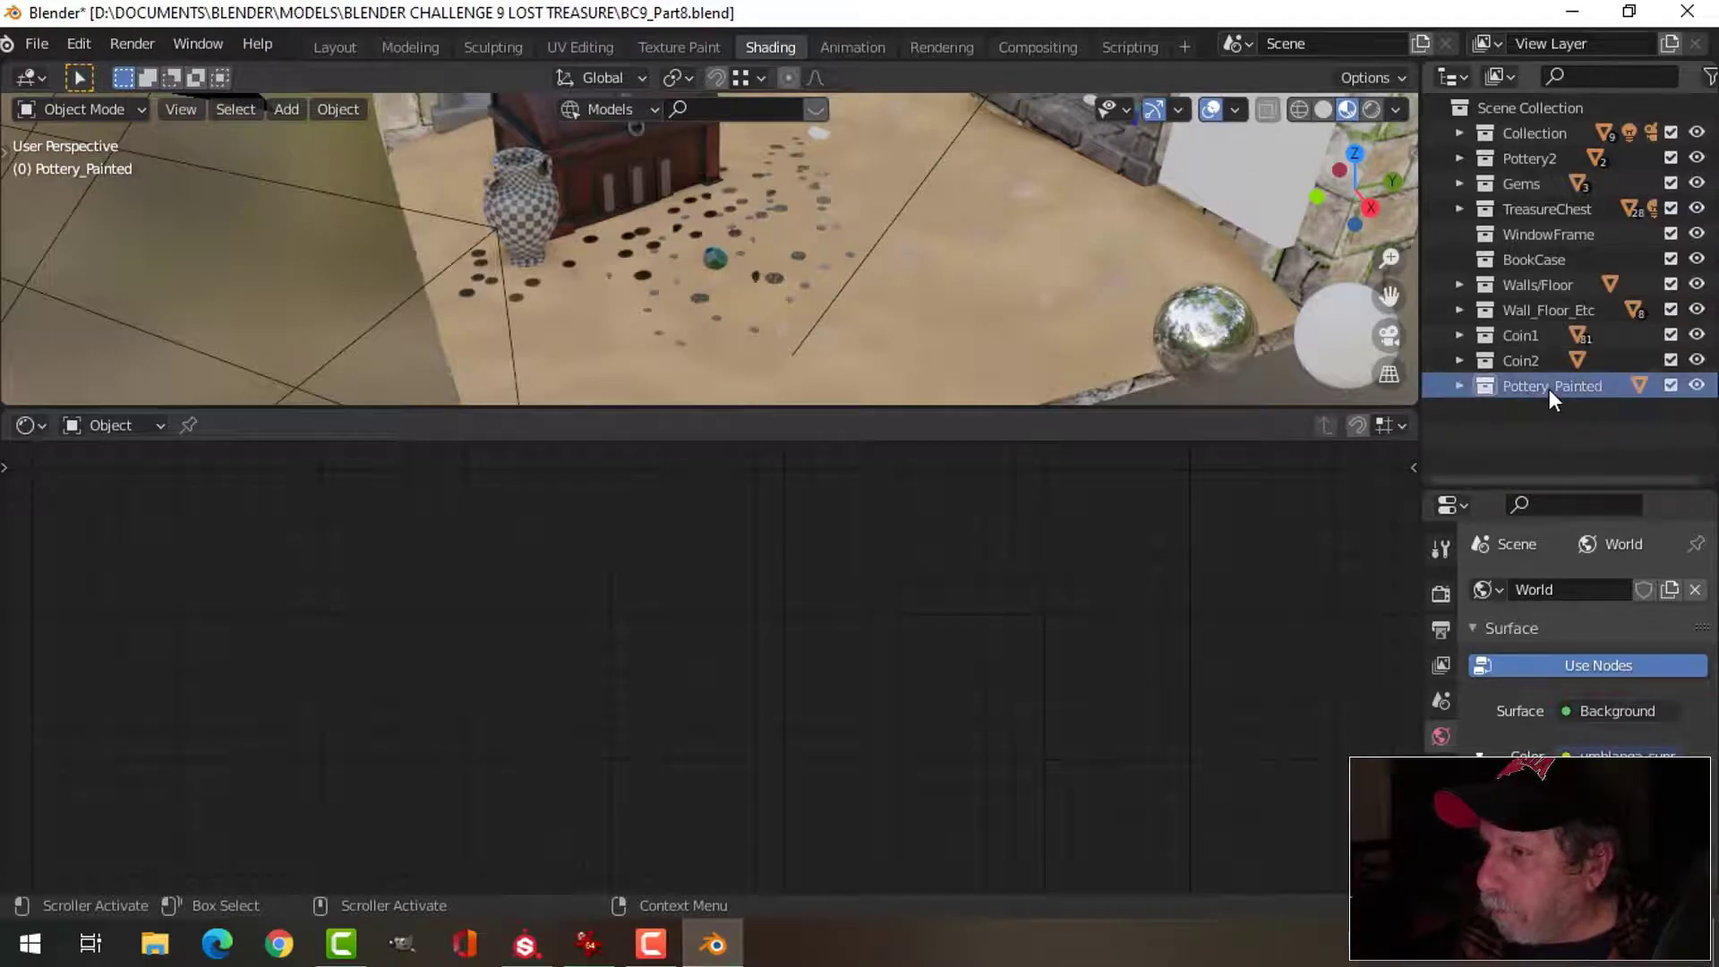
right_click(1549, 389)
click(1549, 390)
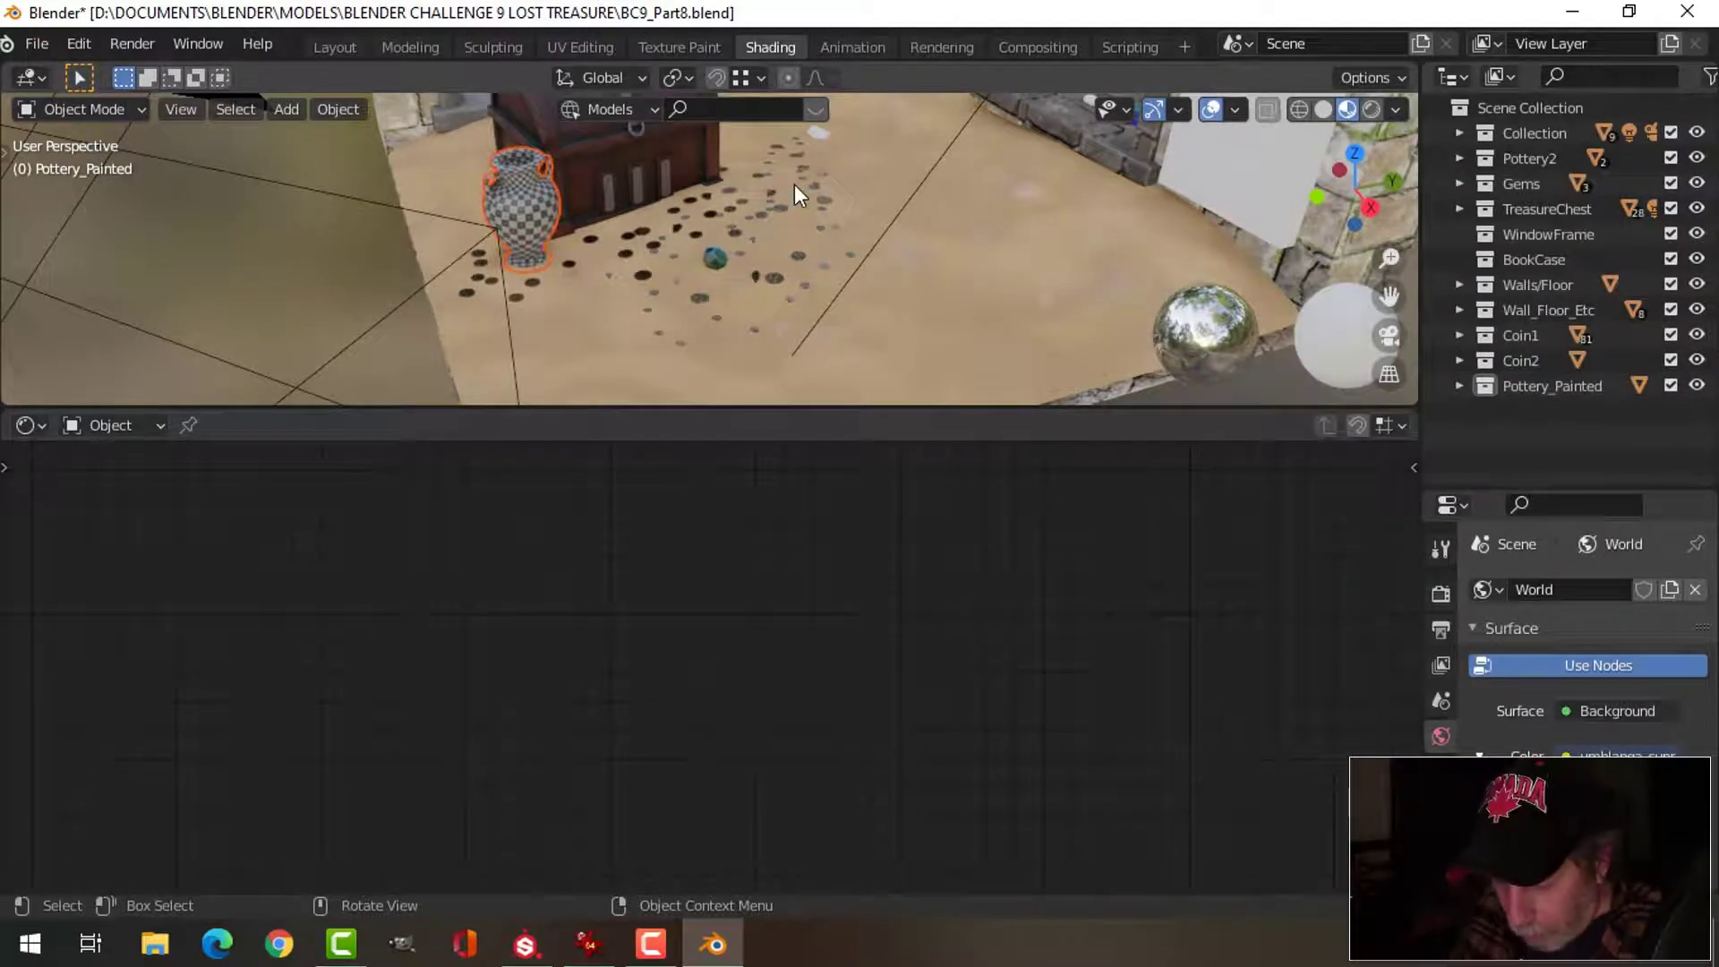
key(KP_Divide)
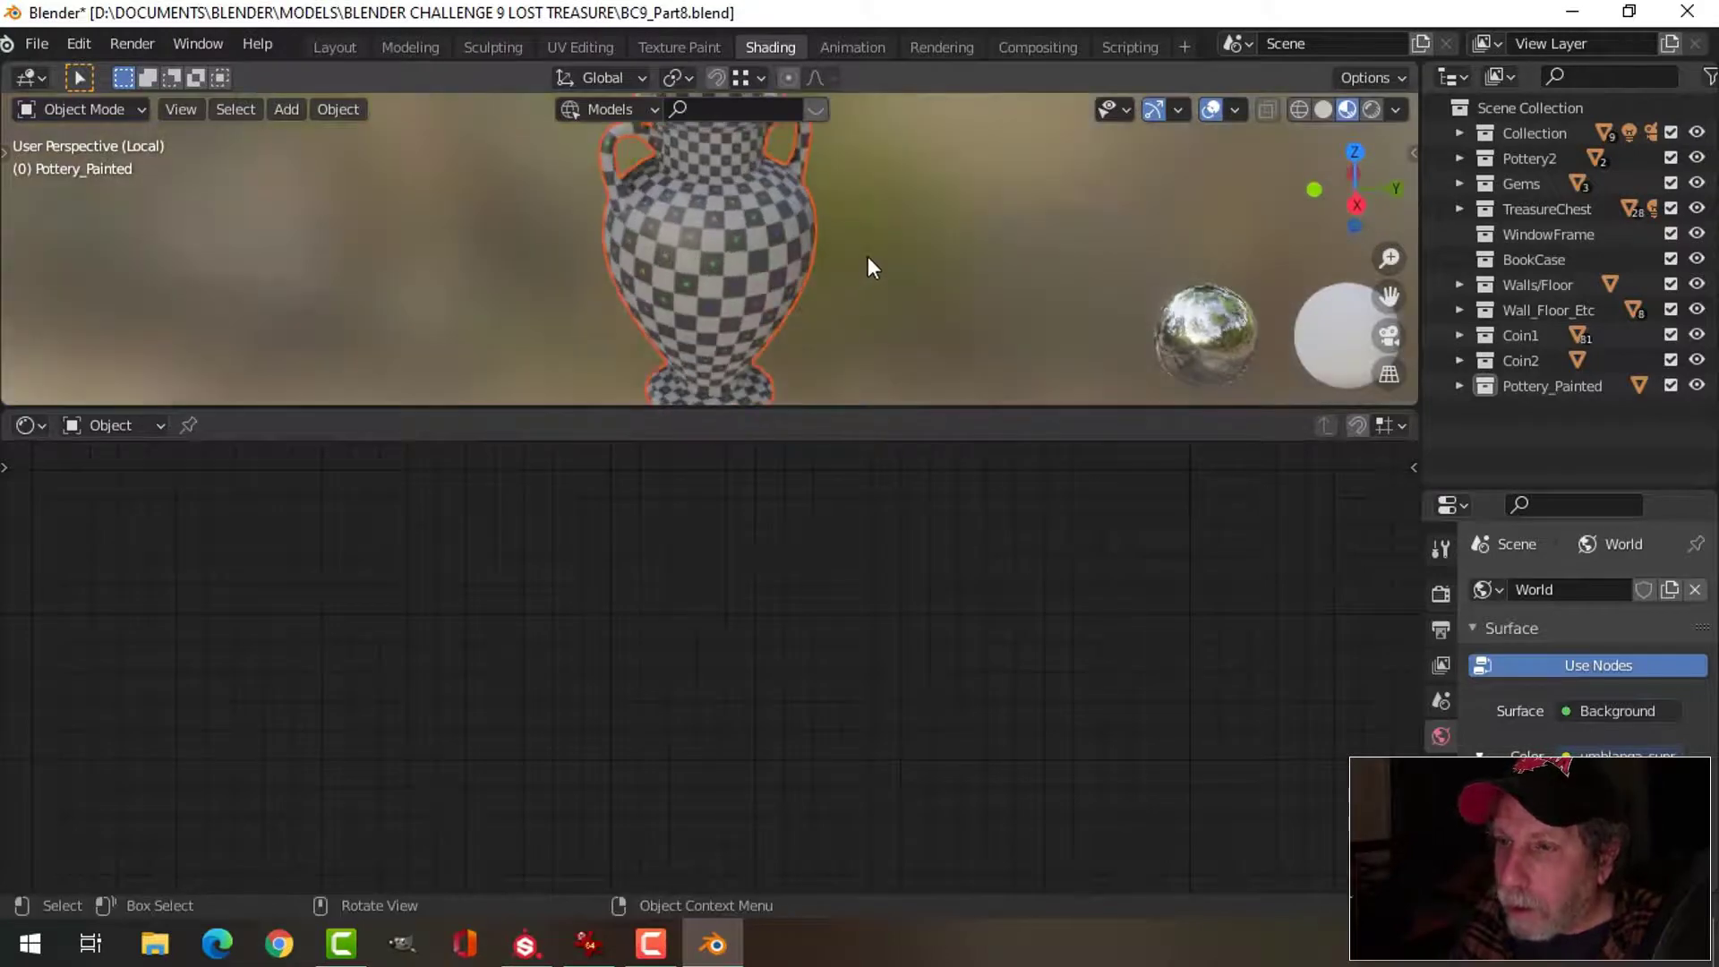
drag(873, 408, 874, 523)
click(766, 335)
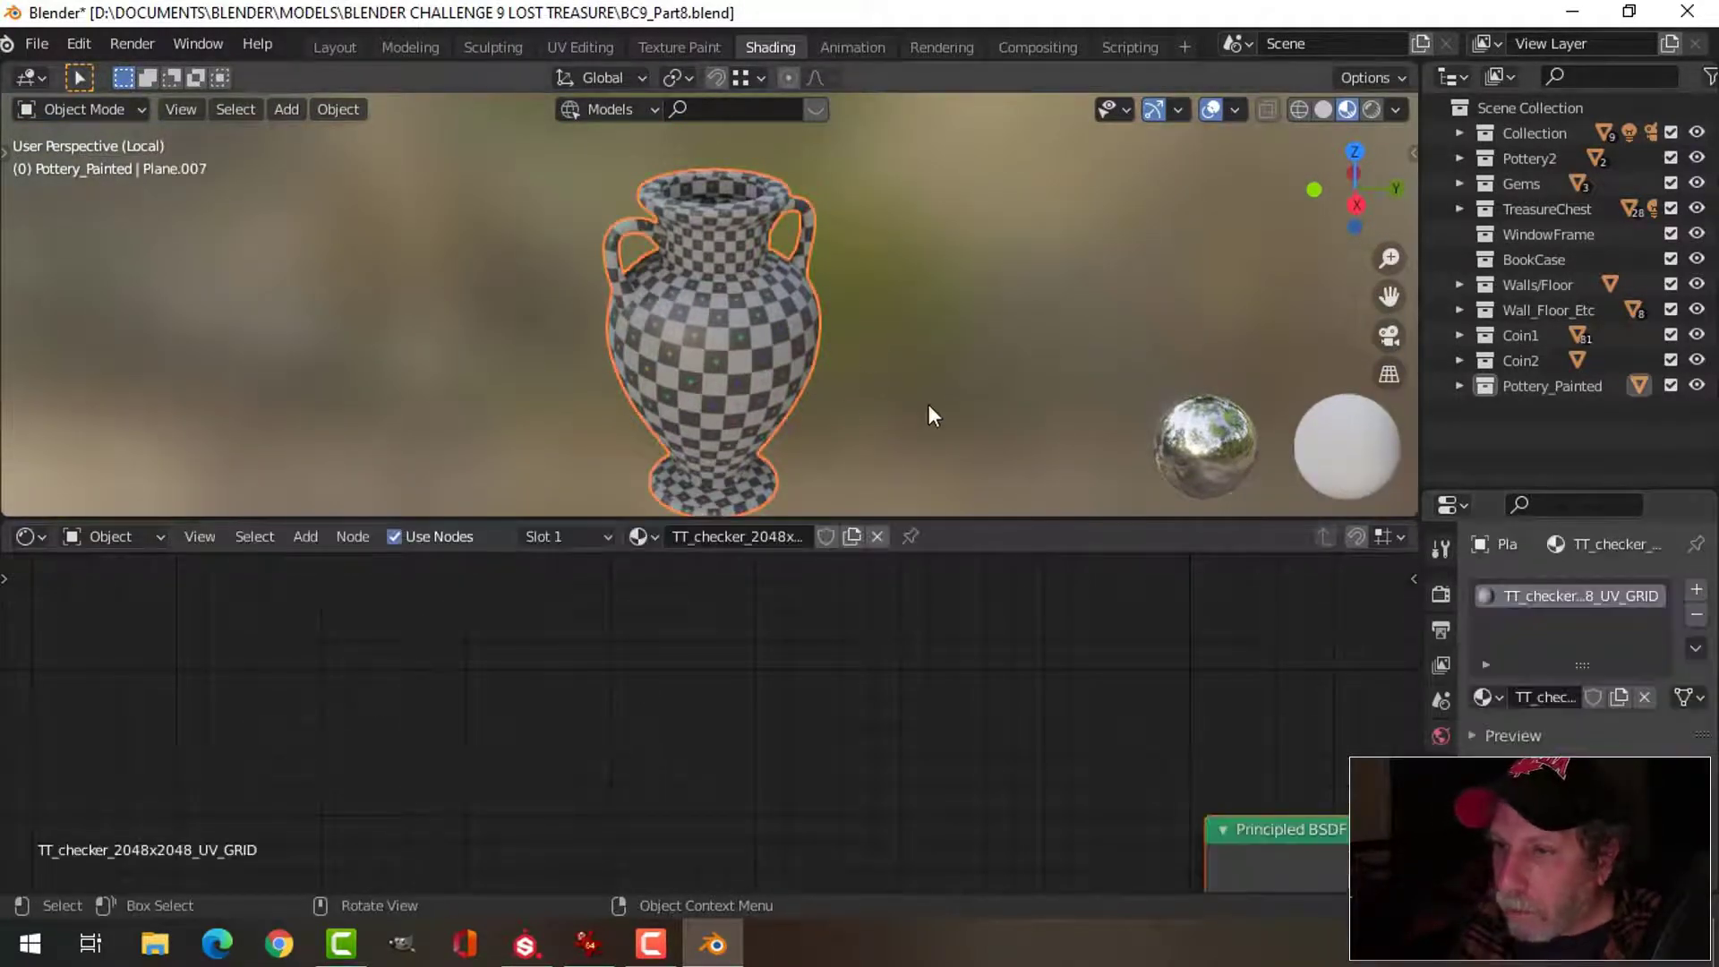
- Replace the vase's UV checker material with a new material named Pottery1
scroll(1339, 671, down, 3)
middle_drag(1235, 695, 889, 503)
shift+scroll(1310, 755, down, 2)
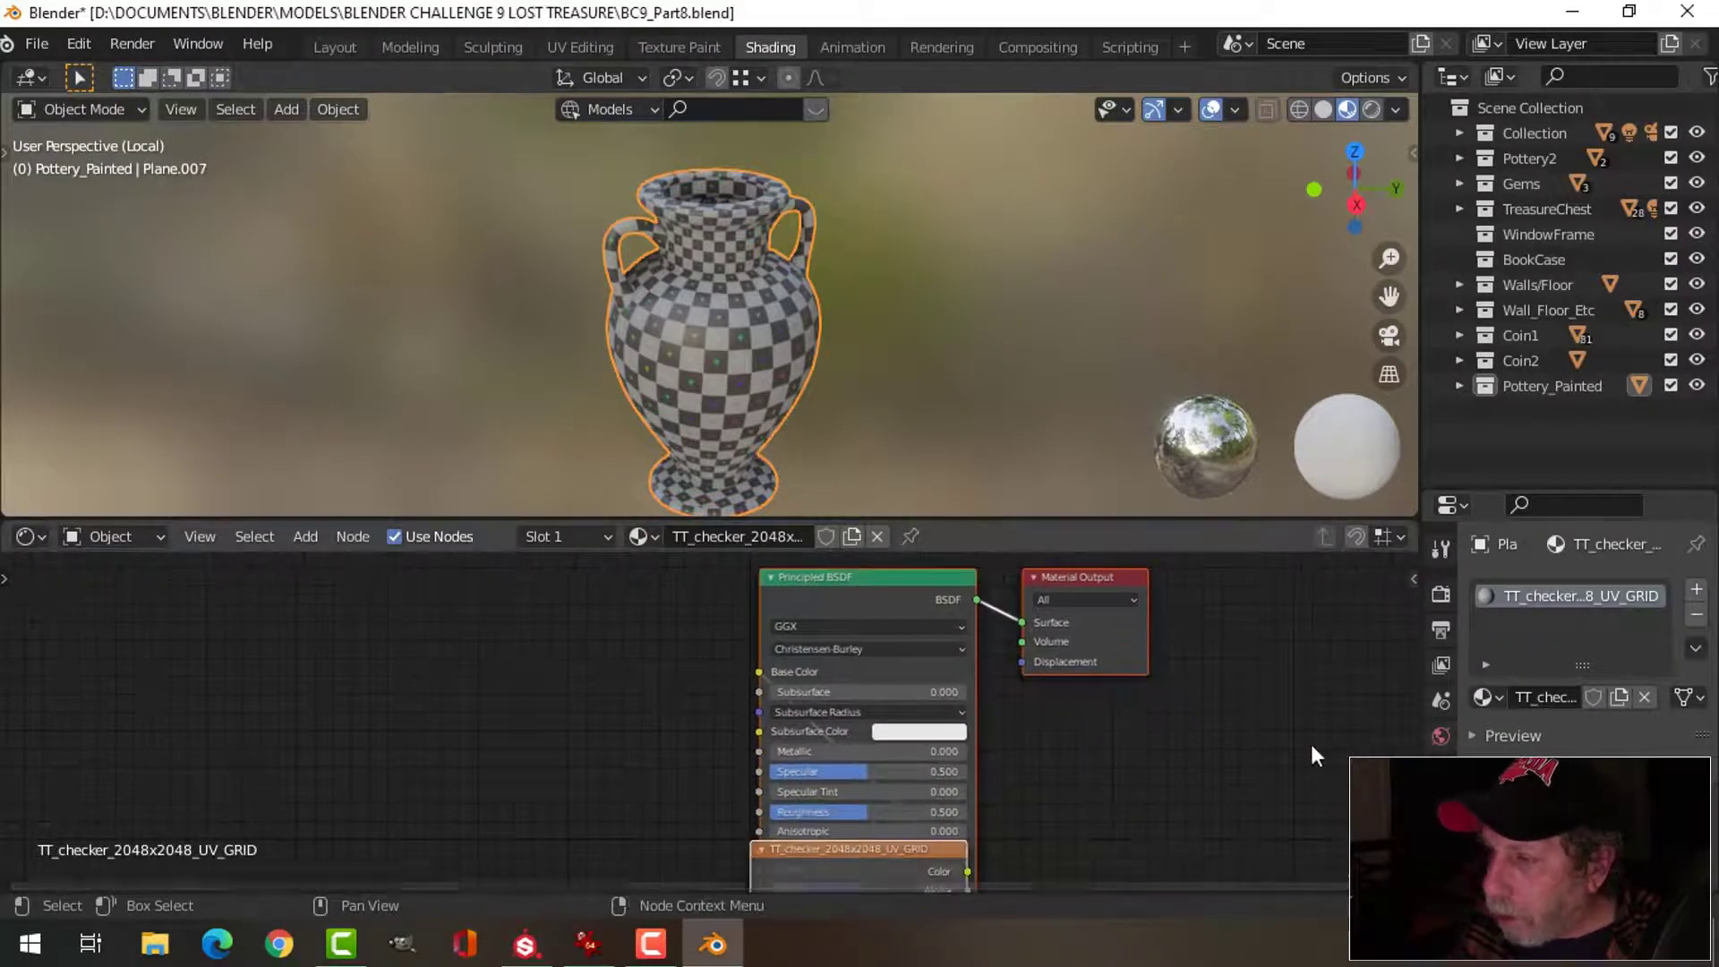
click(1696, 616)
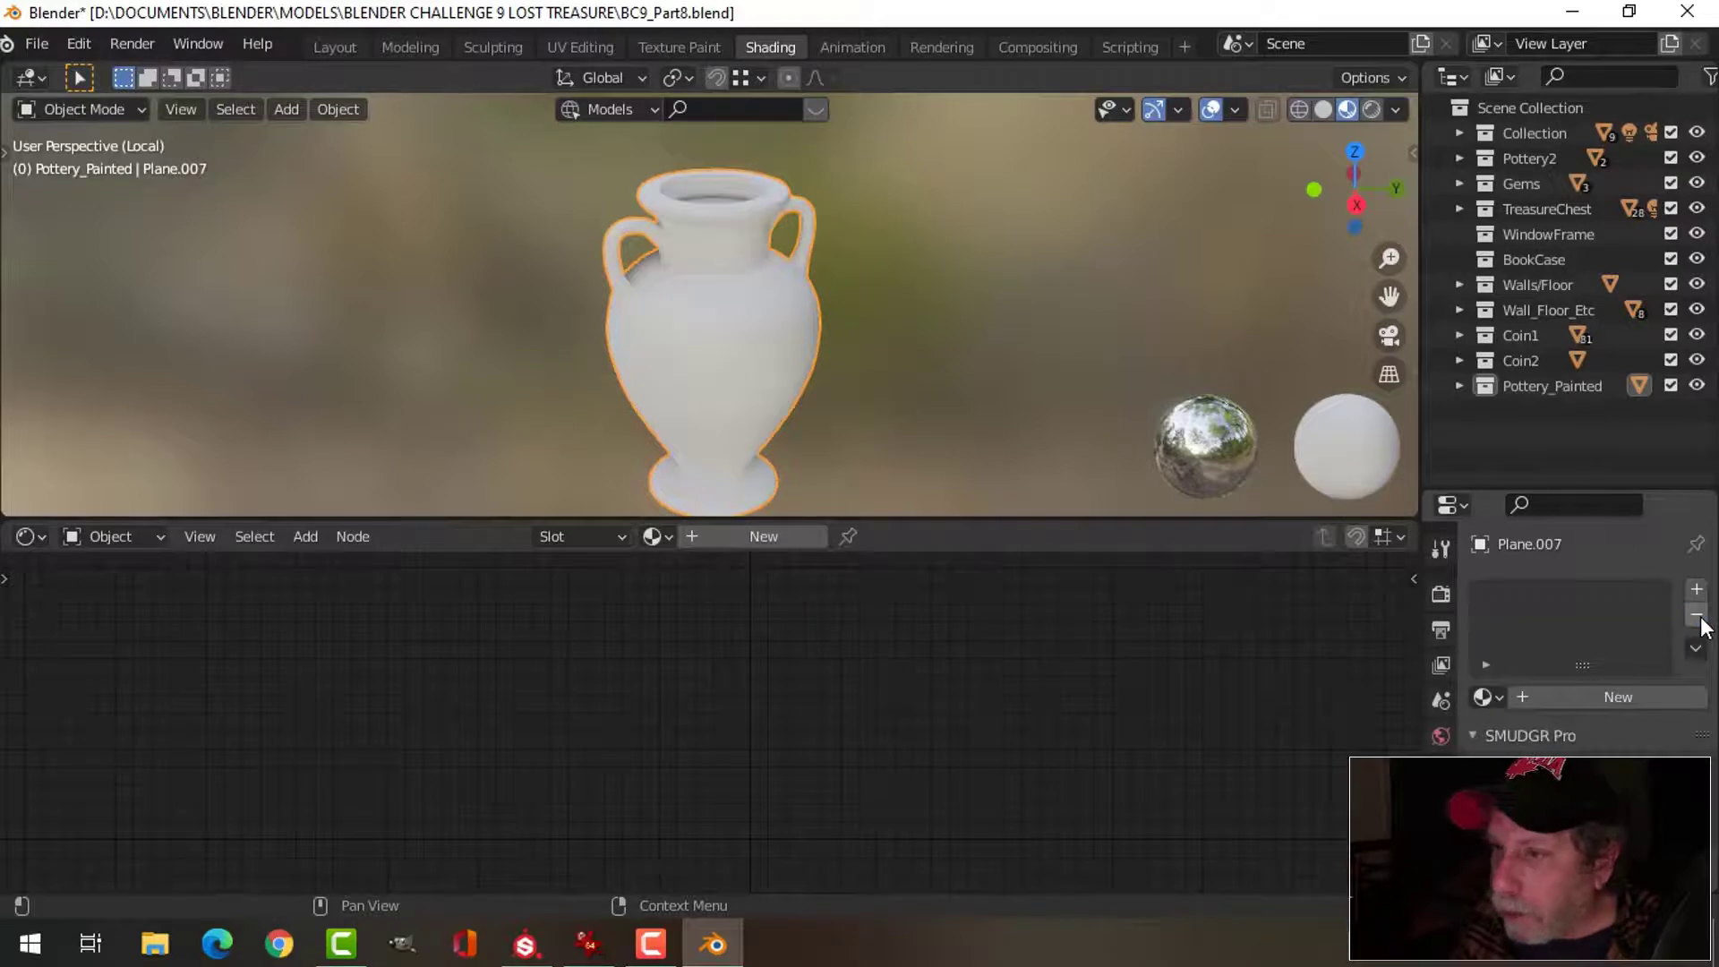
click(1599, 697)
double_click(1560, 599)
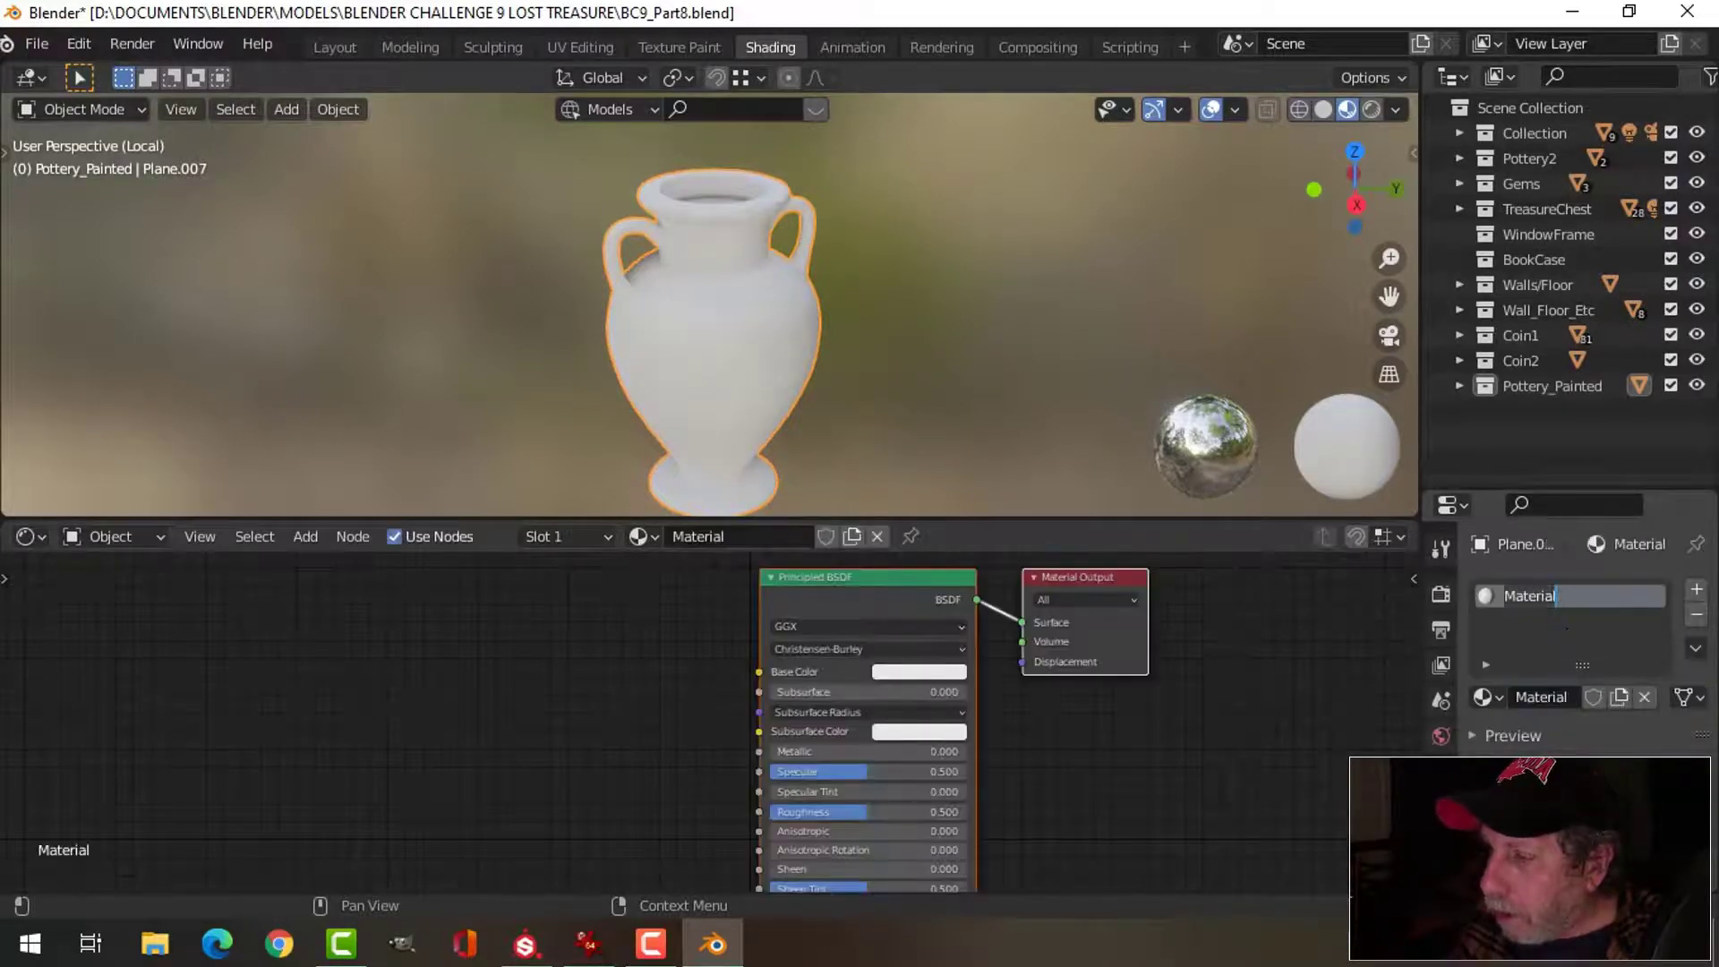
text(Potte)
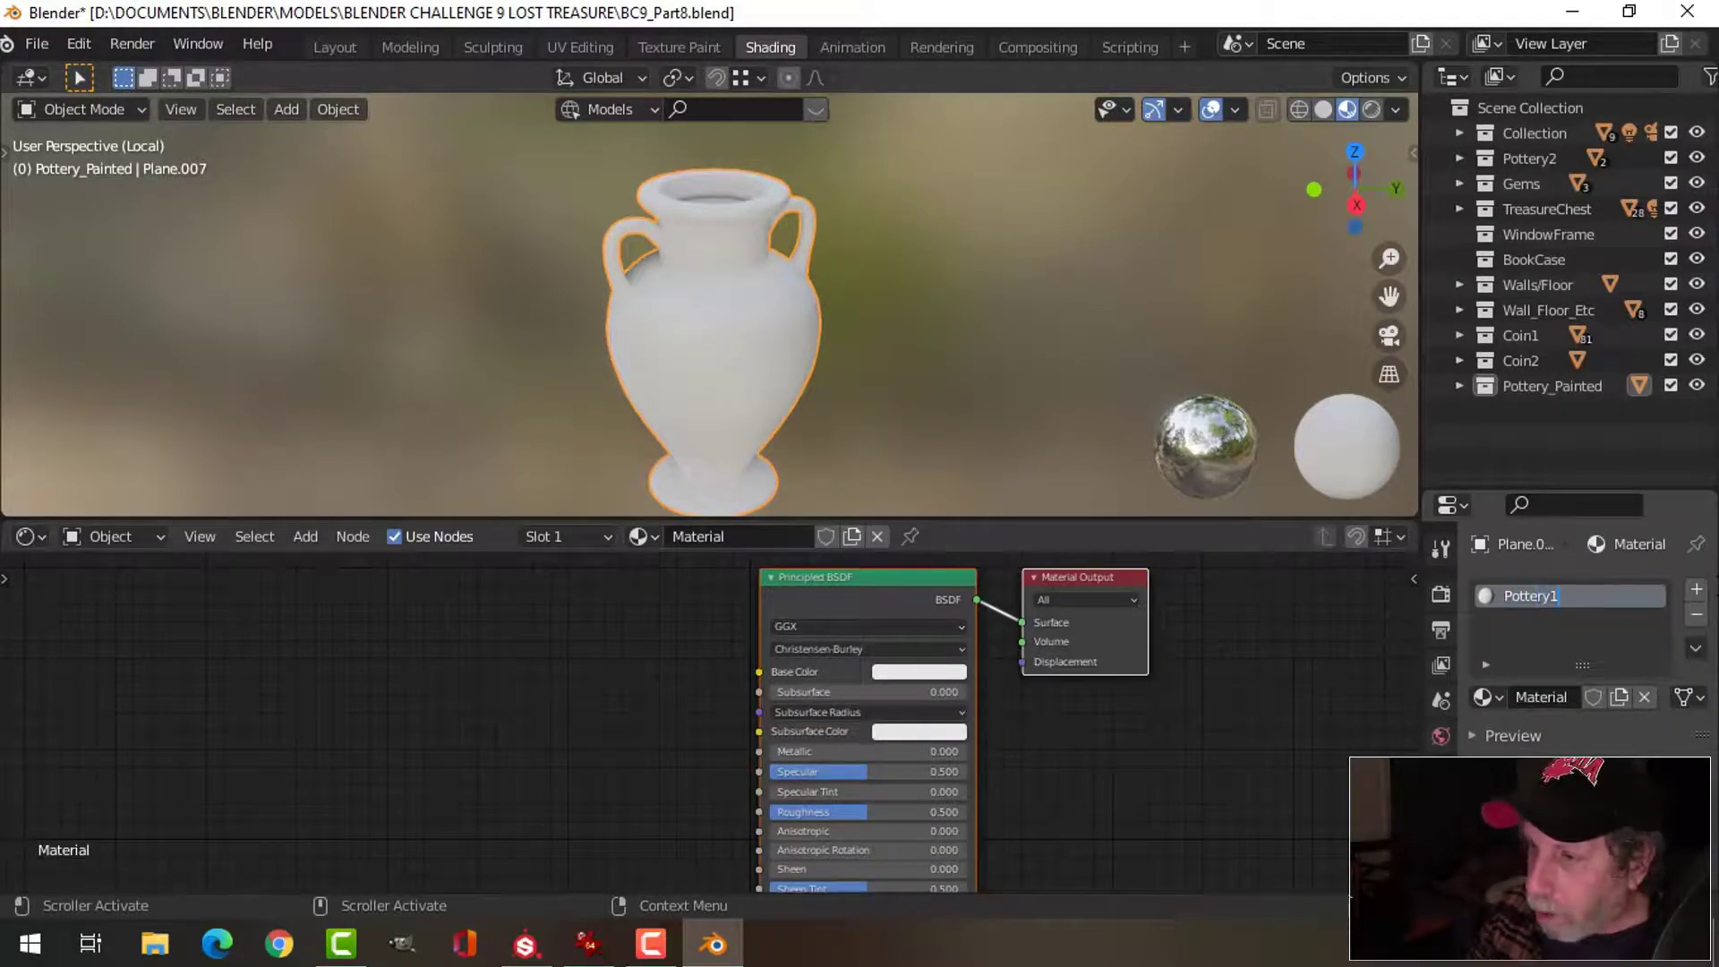
text(ry1)
key(Return)
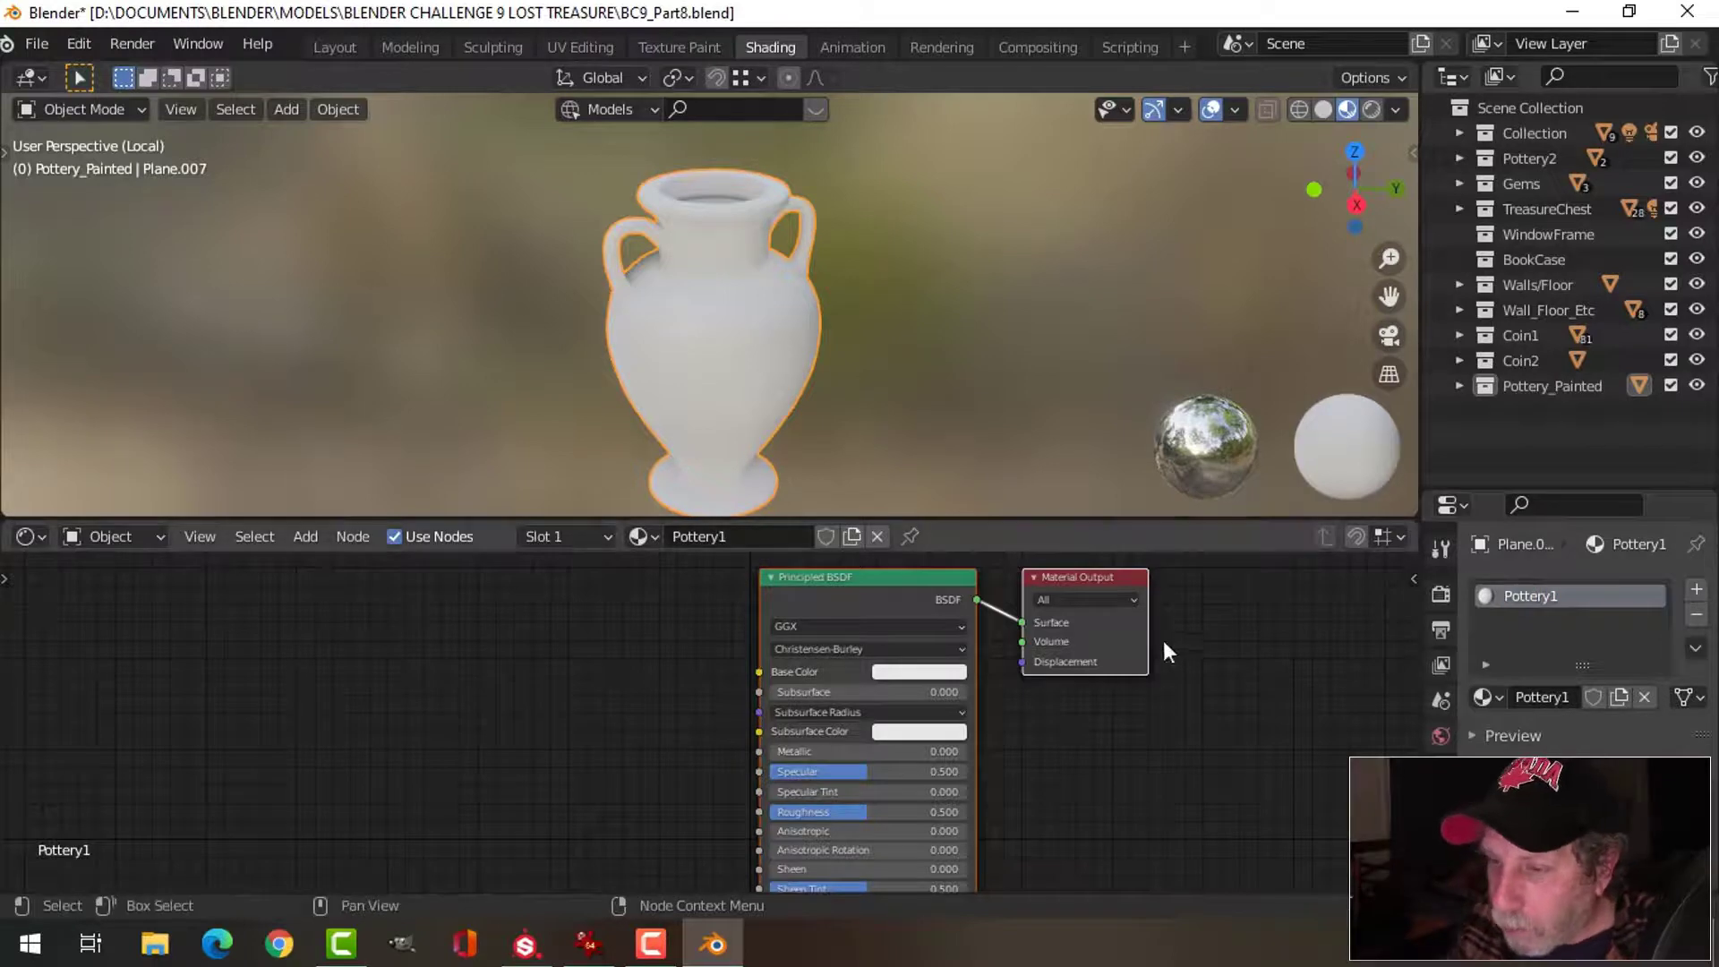
- Run Principled Texture Setup on the Principled BSDF with the five Pottery_pottery_painted maps, BaseColor through Roughness, from the TEXTURES\Pottery folder
click(878, 579)
key(ctrl+shift+t)
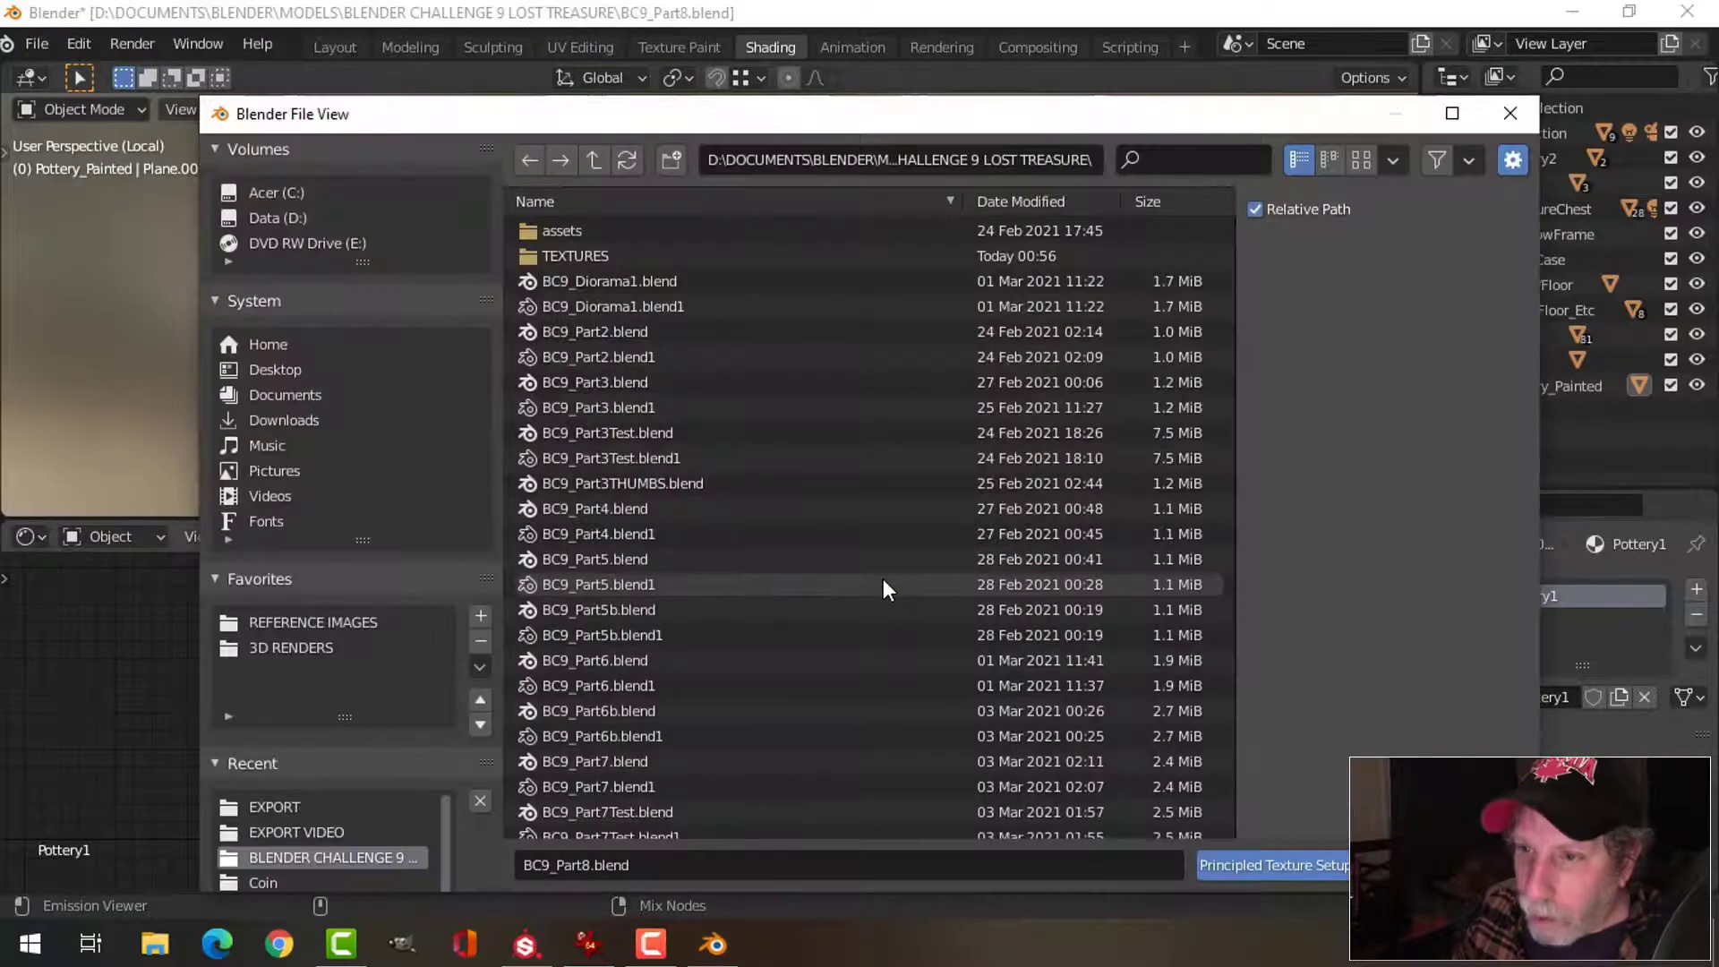
click(571, 255)
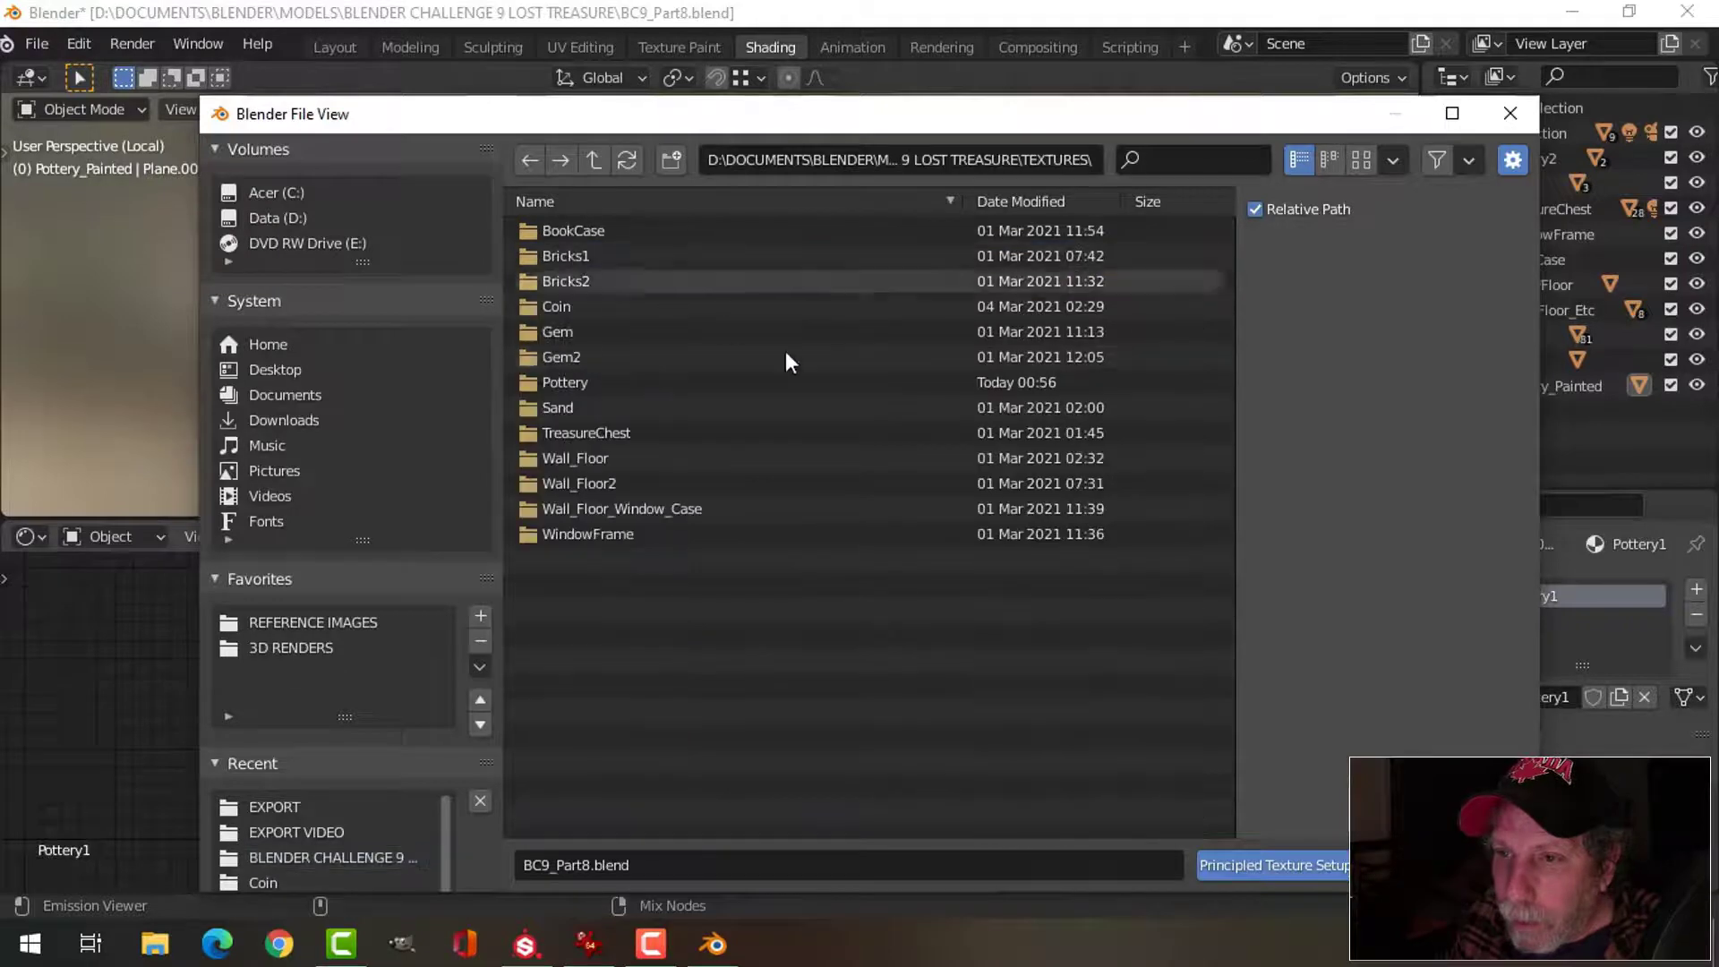
double_click(566, 383)
click(685, 235)
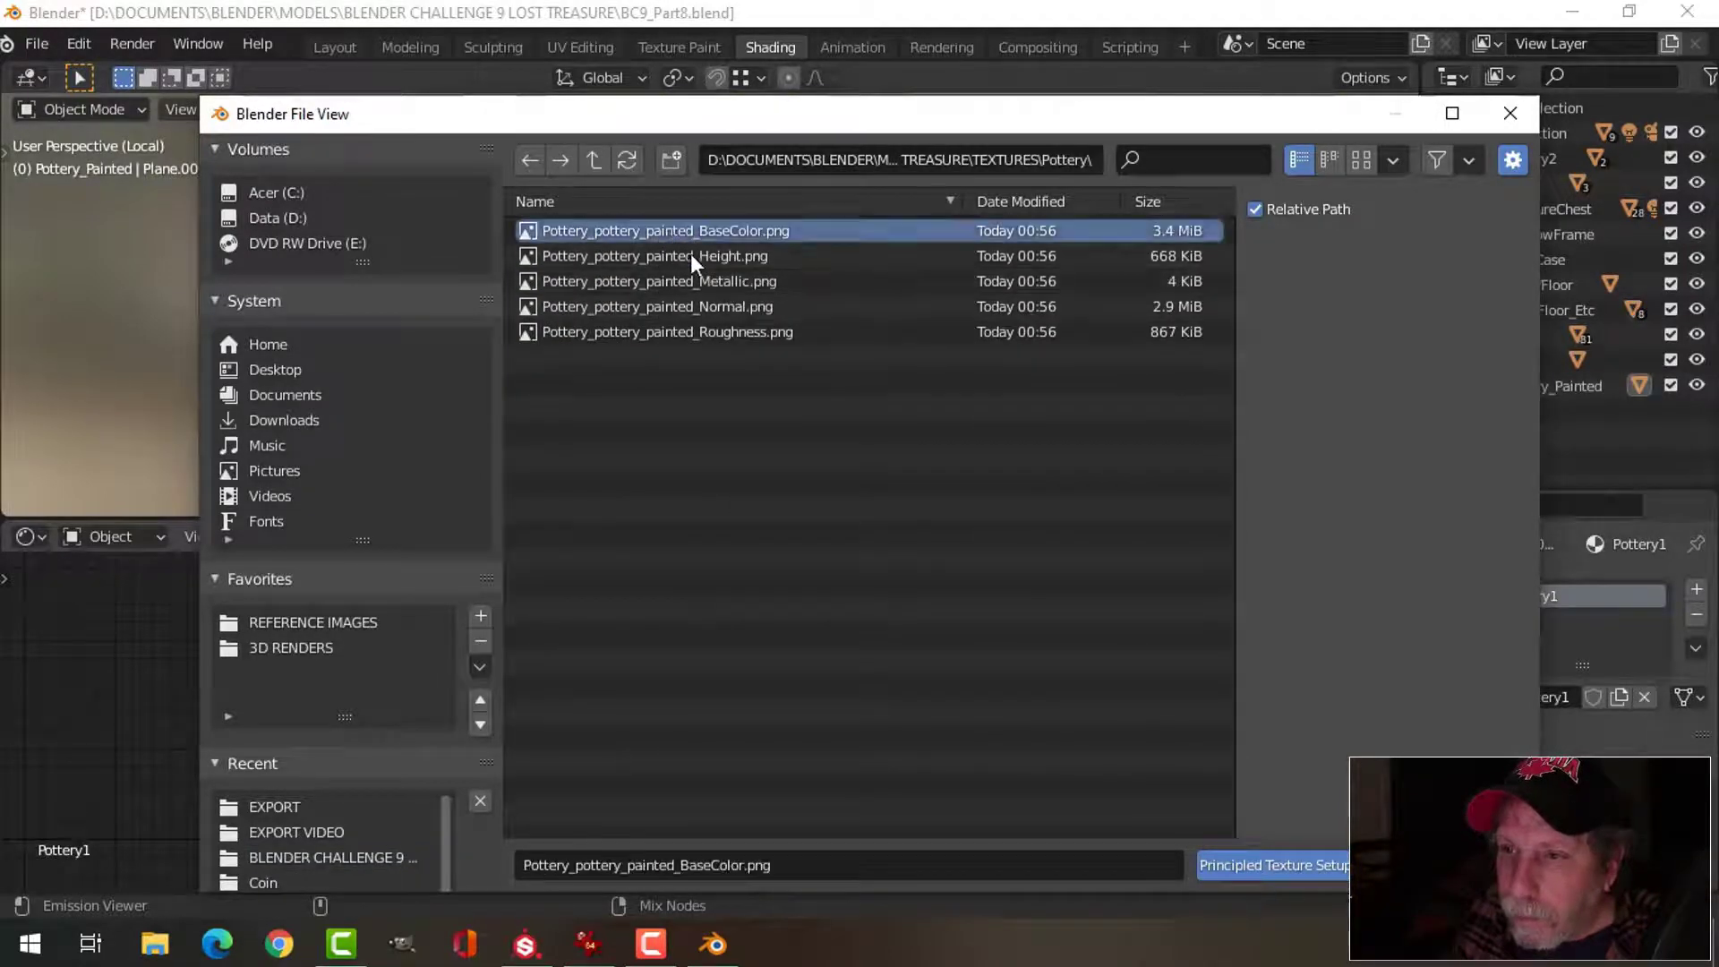
shift+click(698, 331)
click(1236, 864)
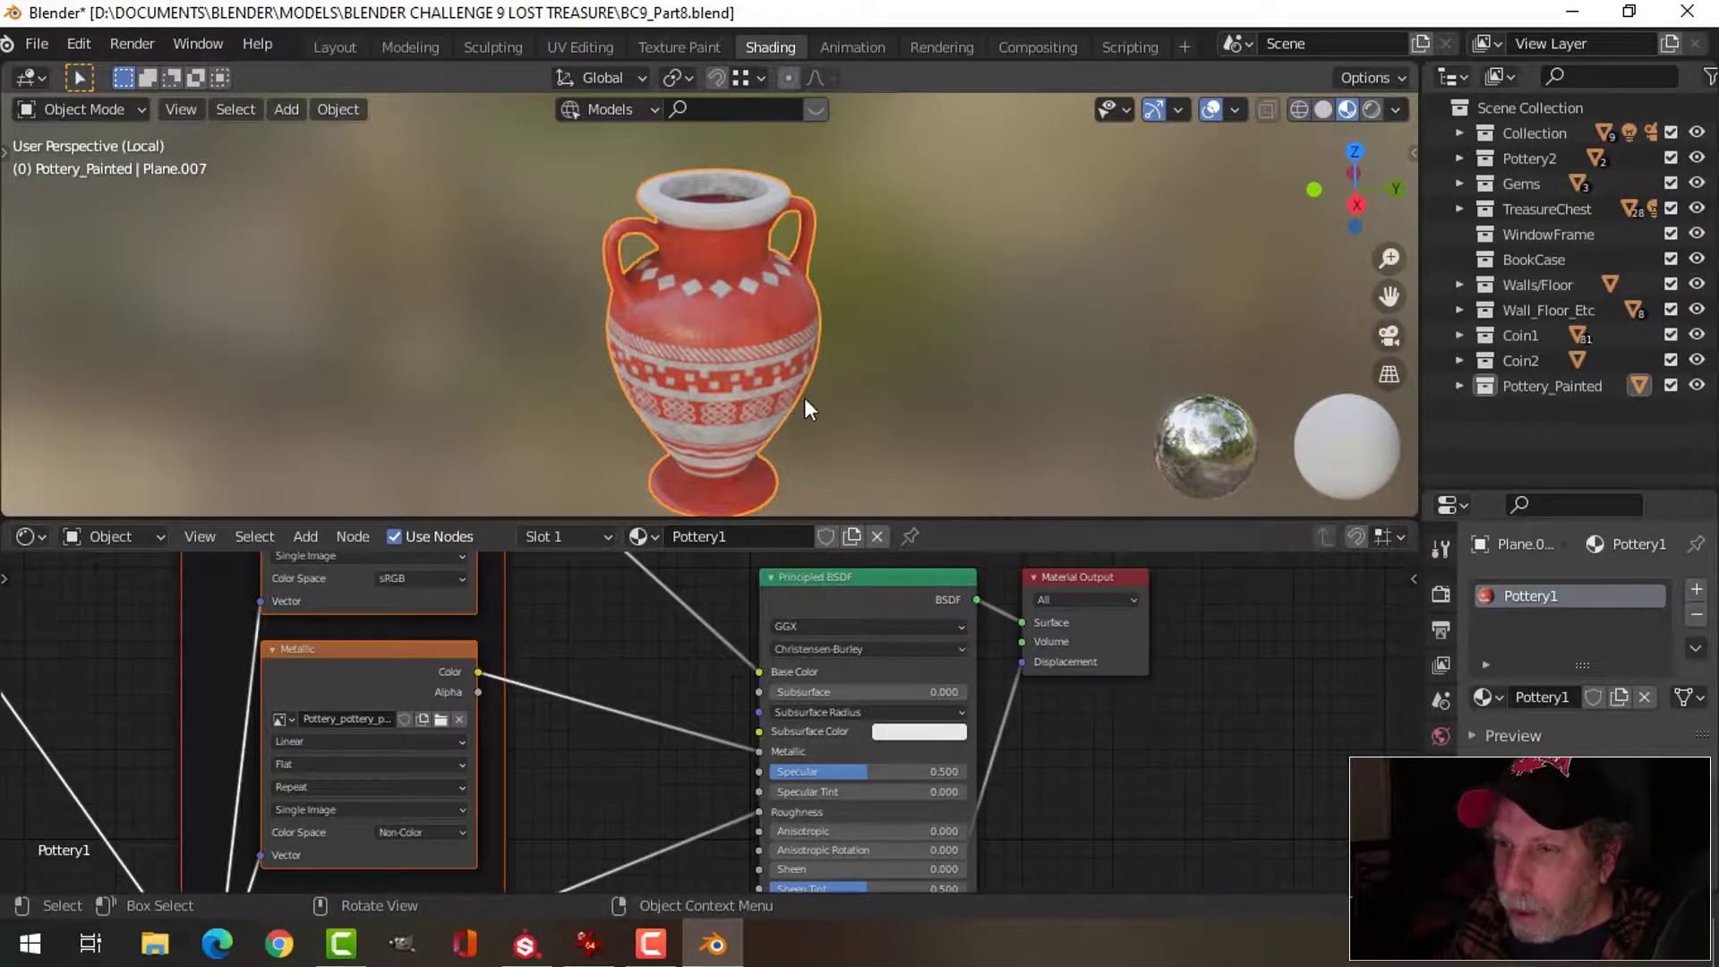
- Return to the Layout workspace and save the file
click(341, 45)
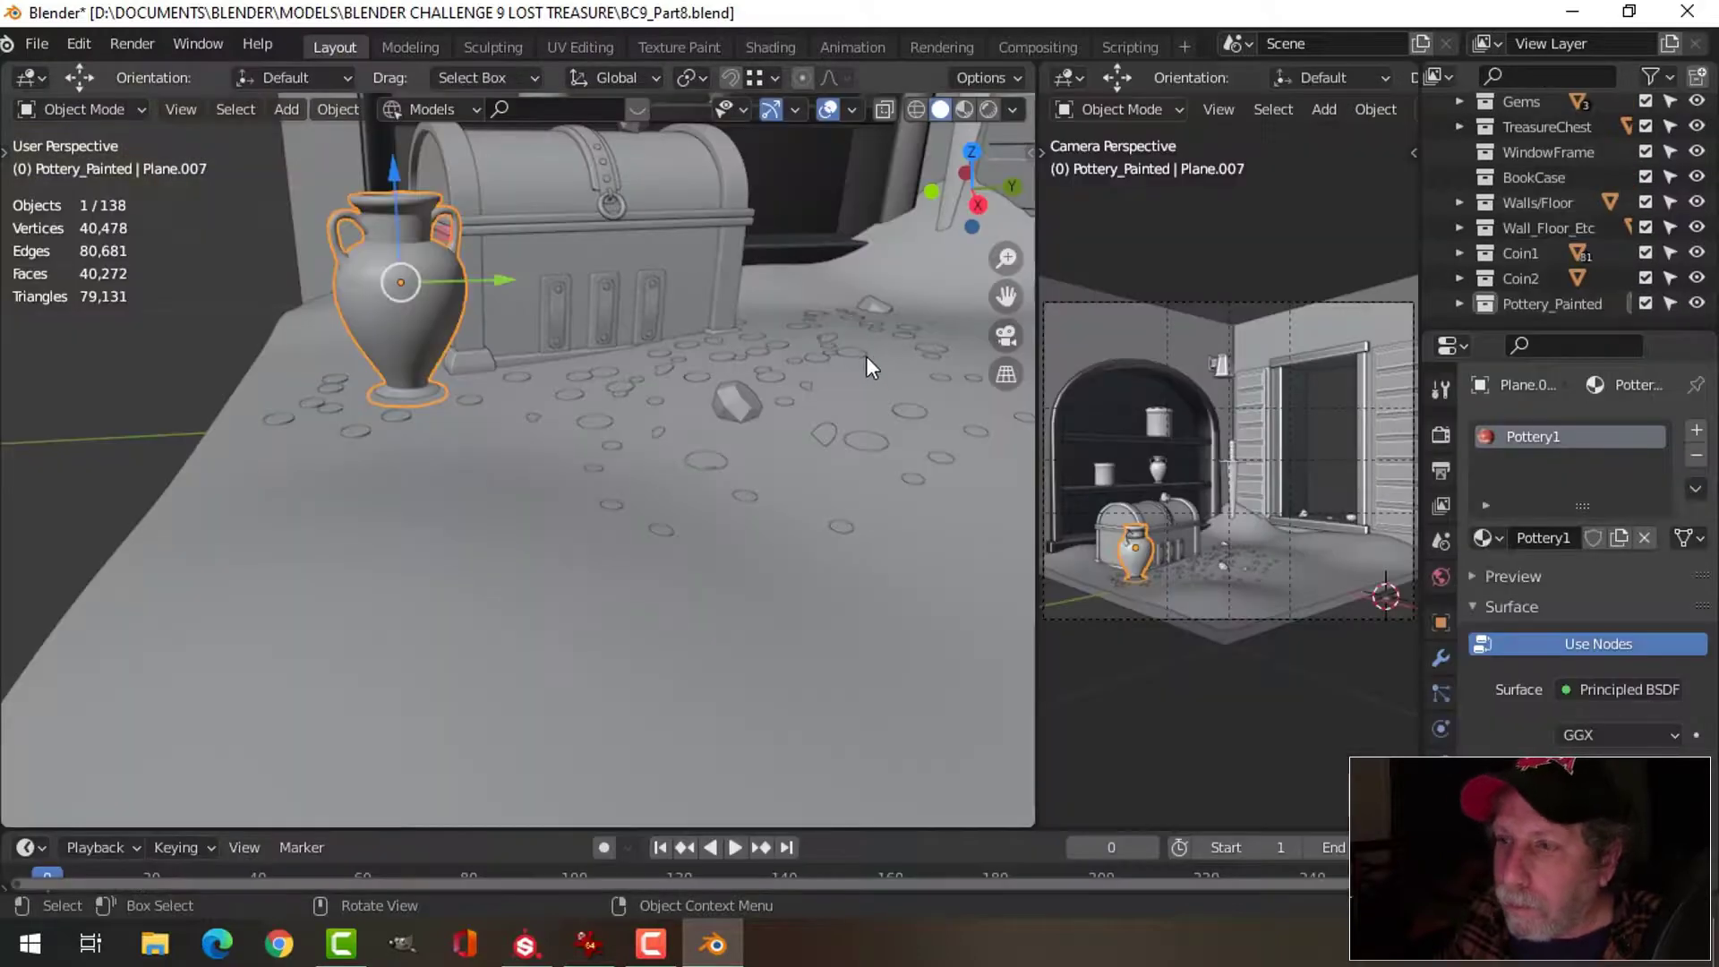
key(ctrl+s)
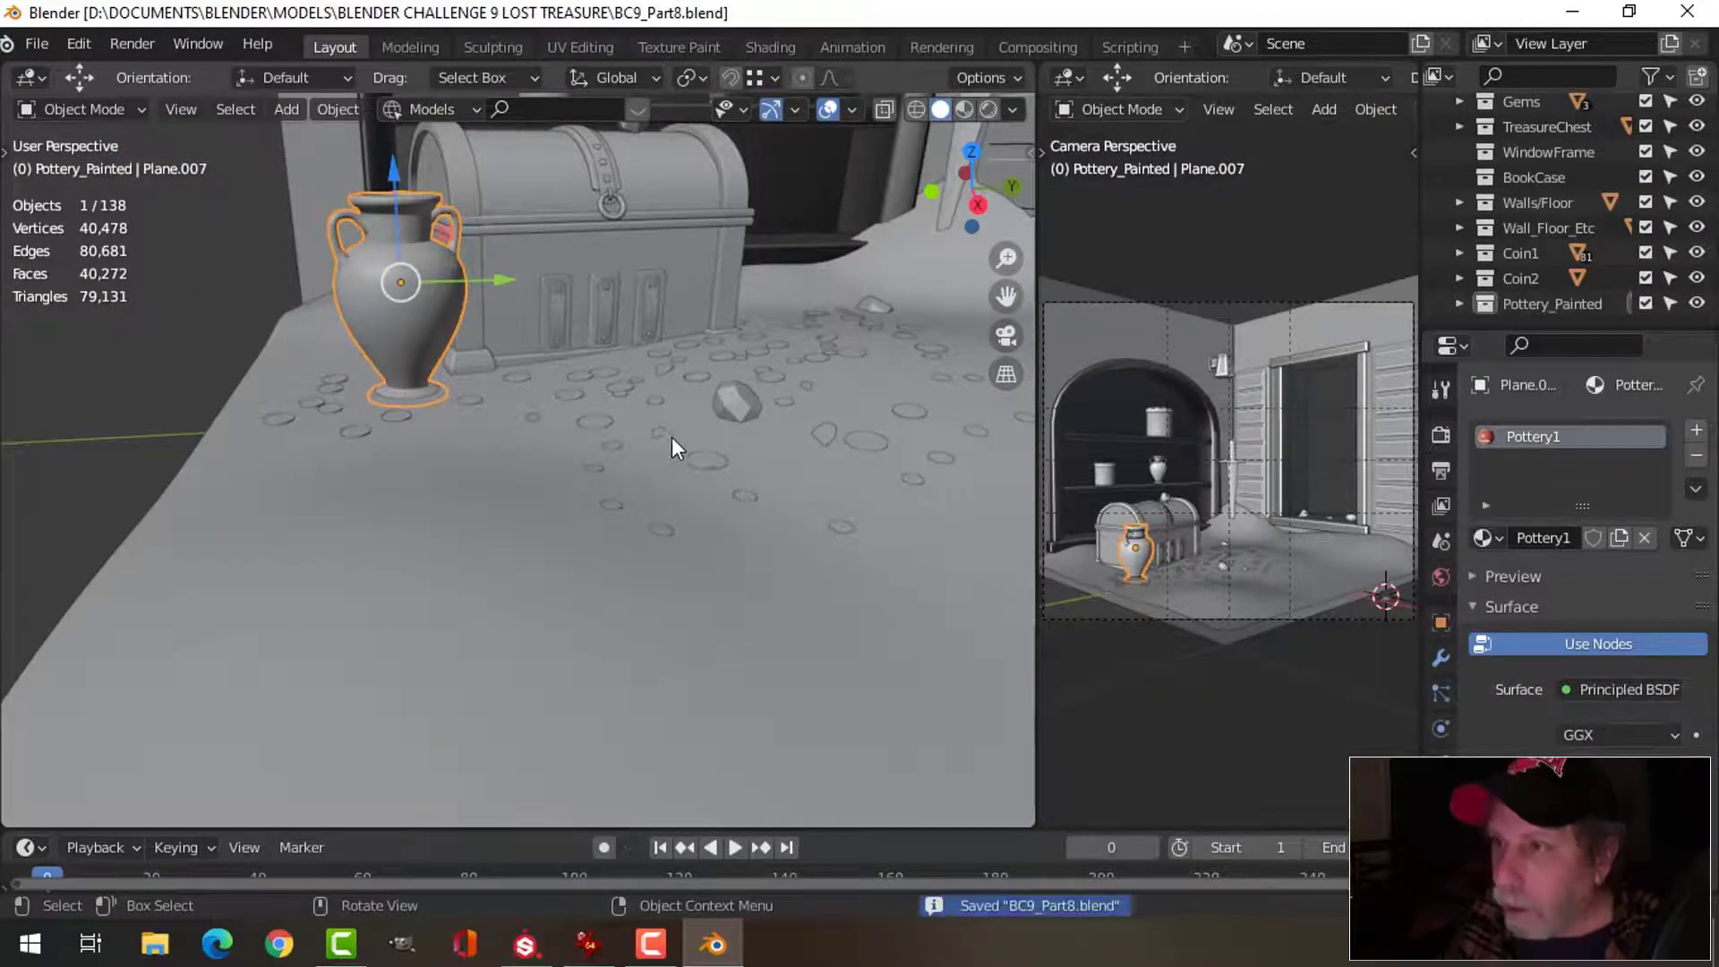
- Widen the camera viewport, switch it to Material Preview shading and deselect the vase
drag(1038, 238, 671, 238)
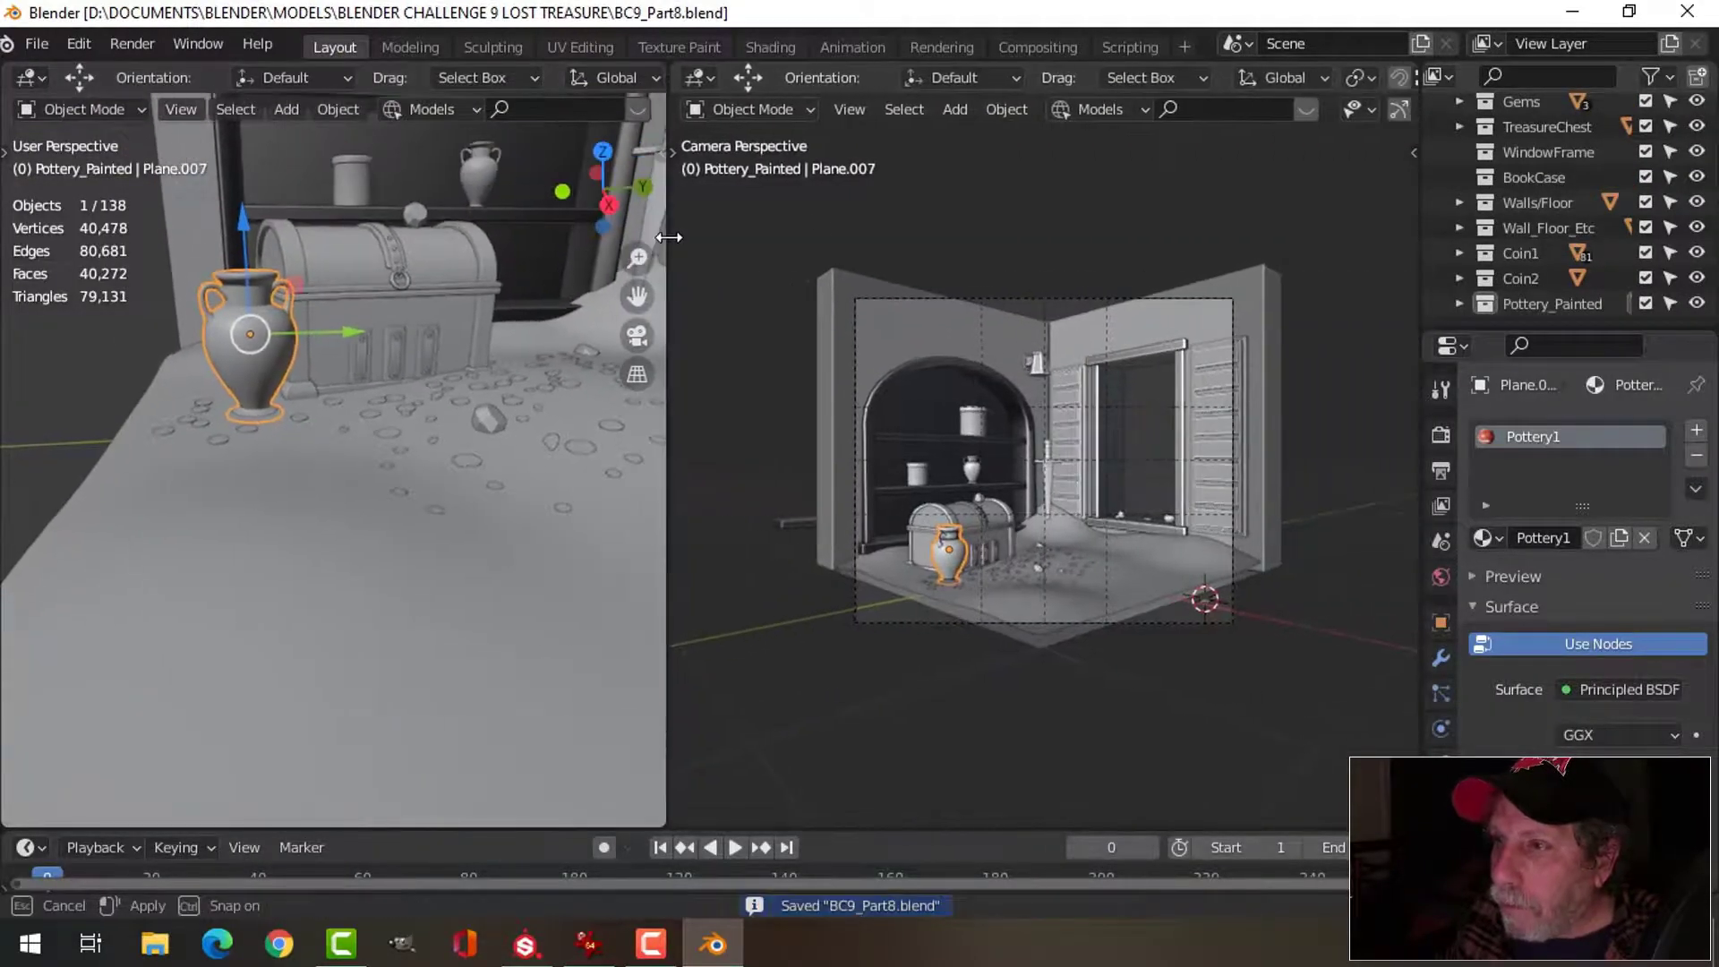
scroll(1341, 111, down, 2)
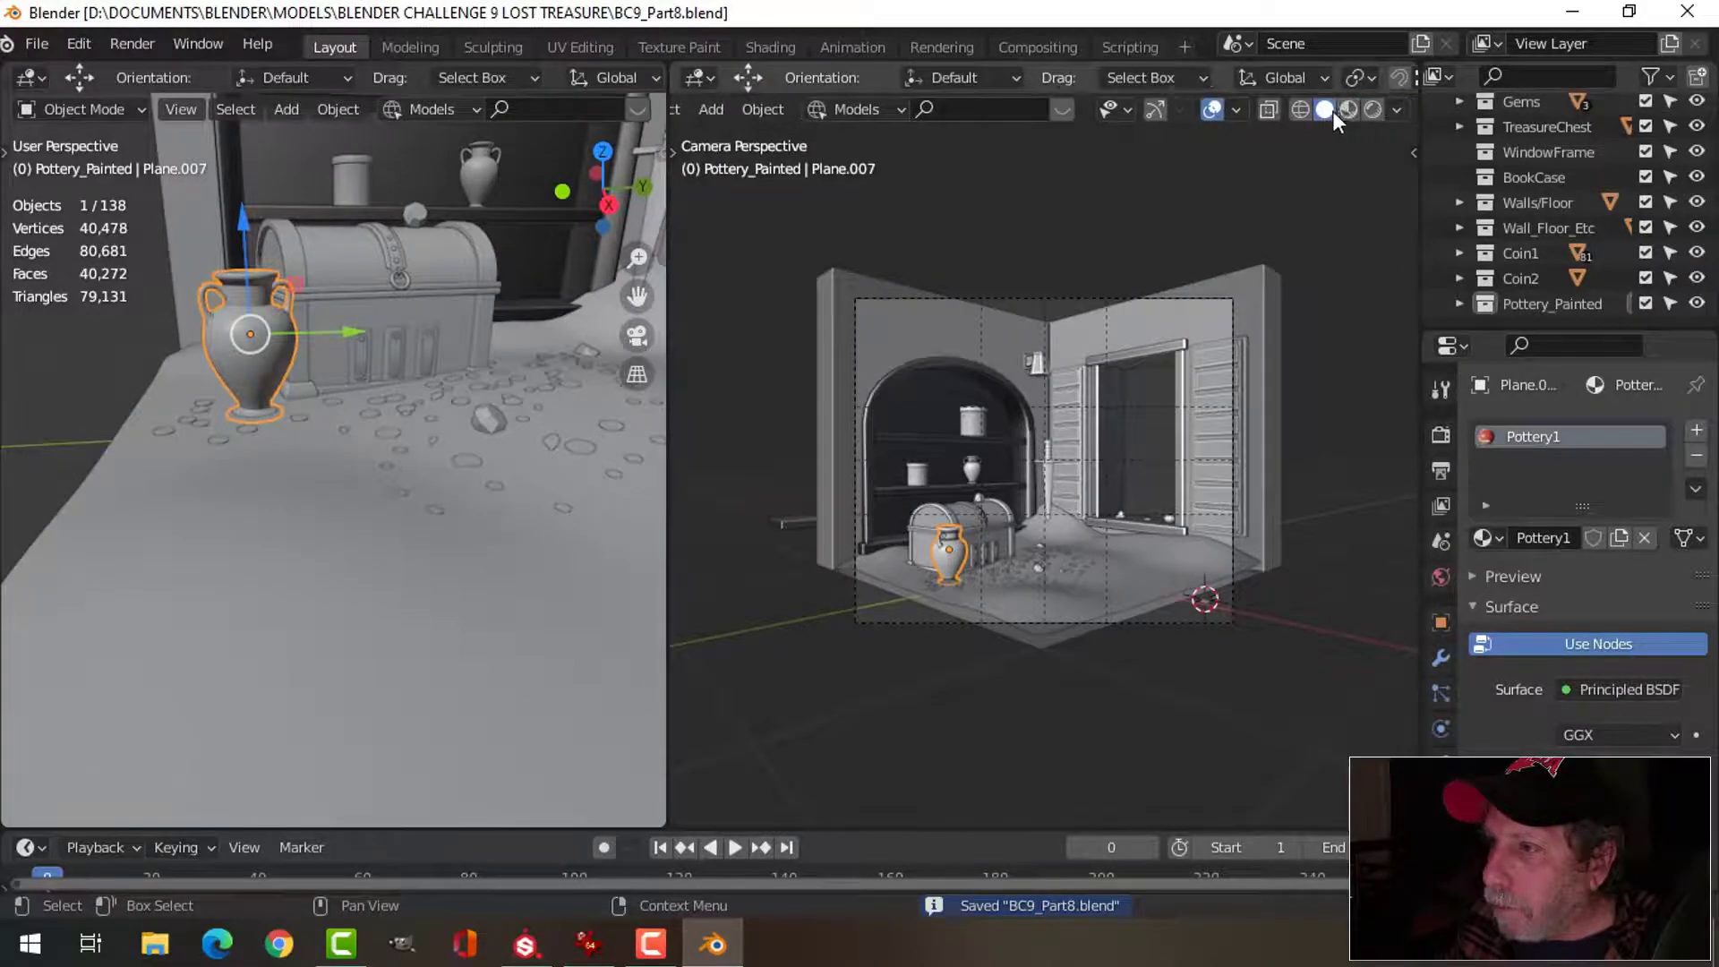
click(1347, 109)
key(alt+a)
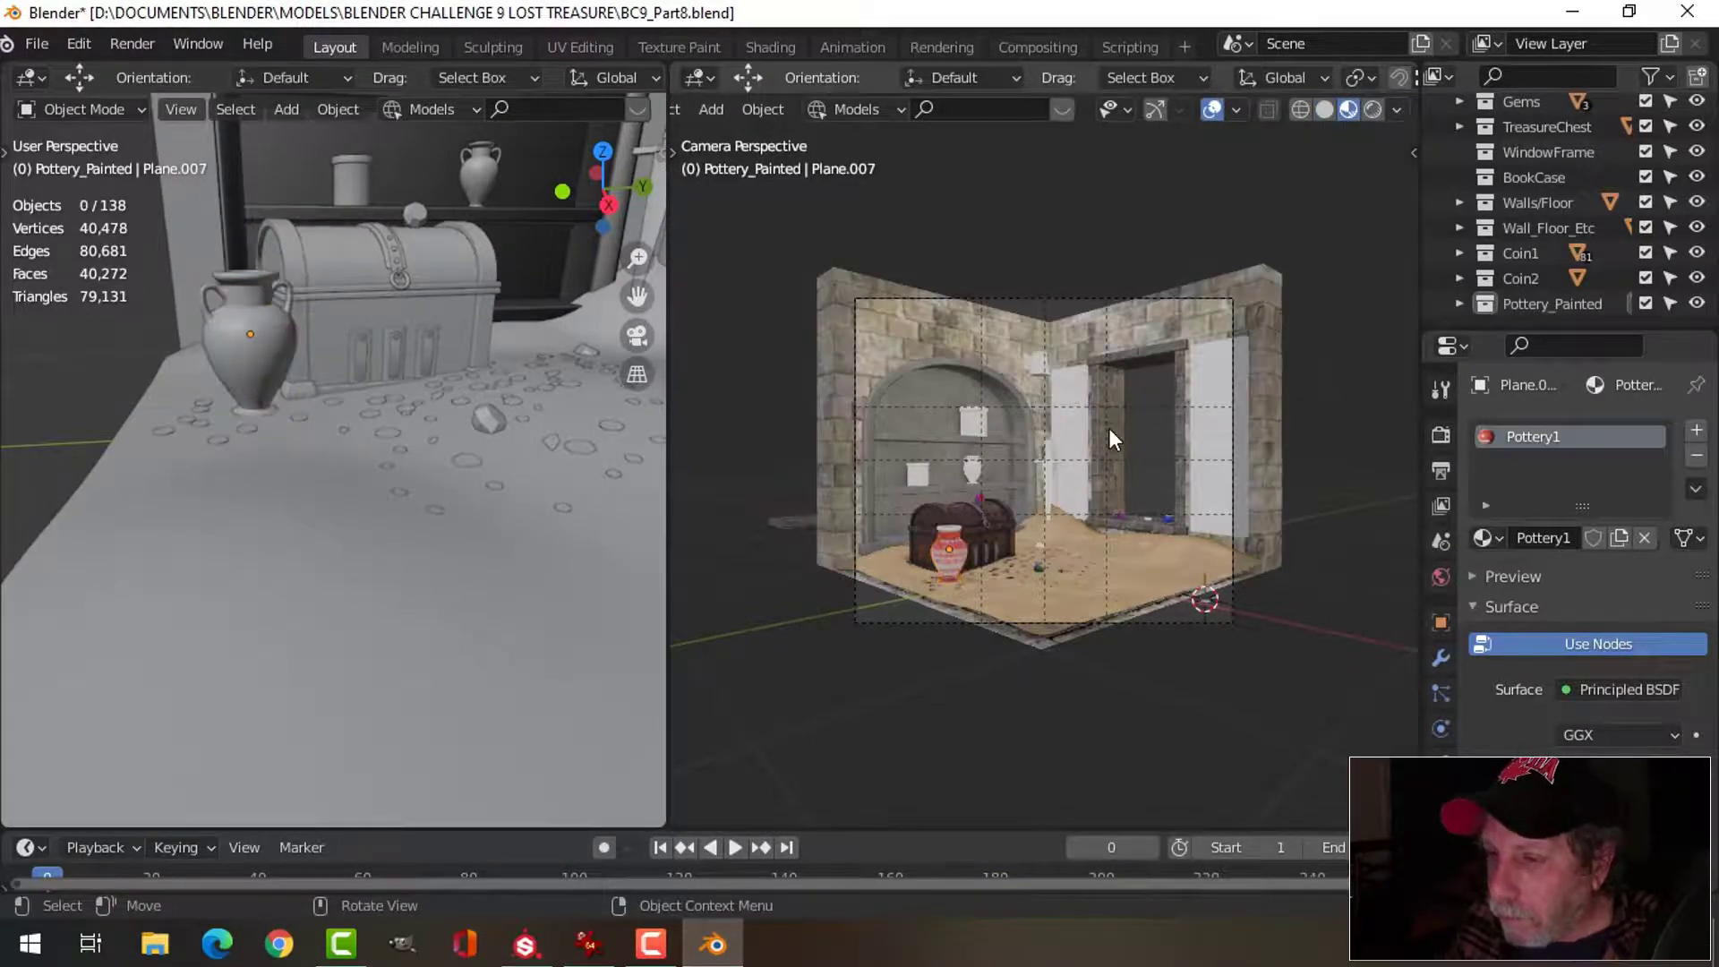
- Maximize the camera view, check the scene in Rendered shading, then return to Material Preview and the normal layout
key(ctrl+space)
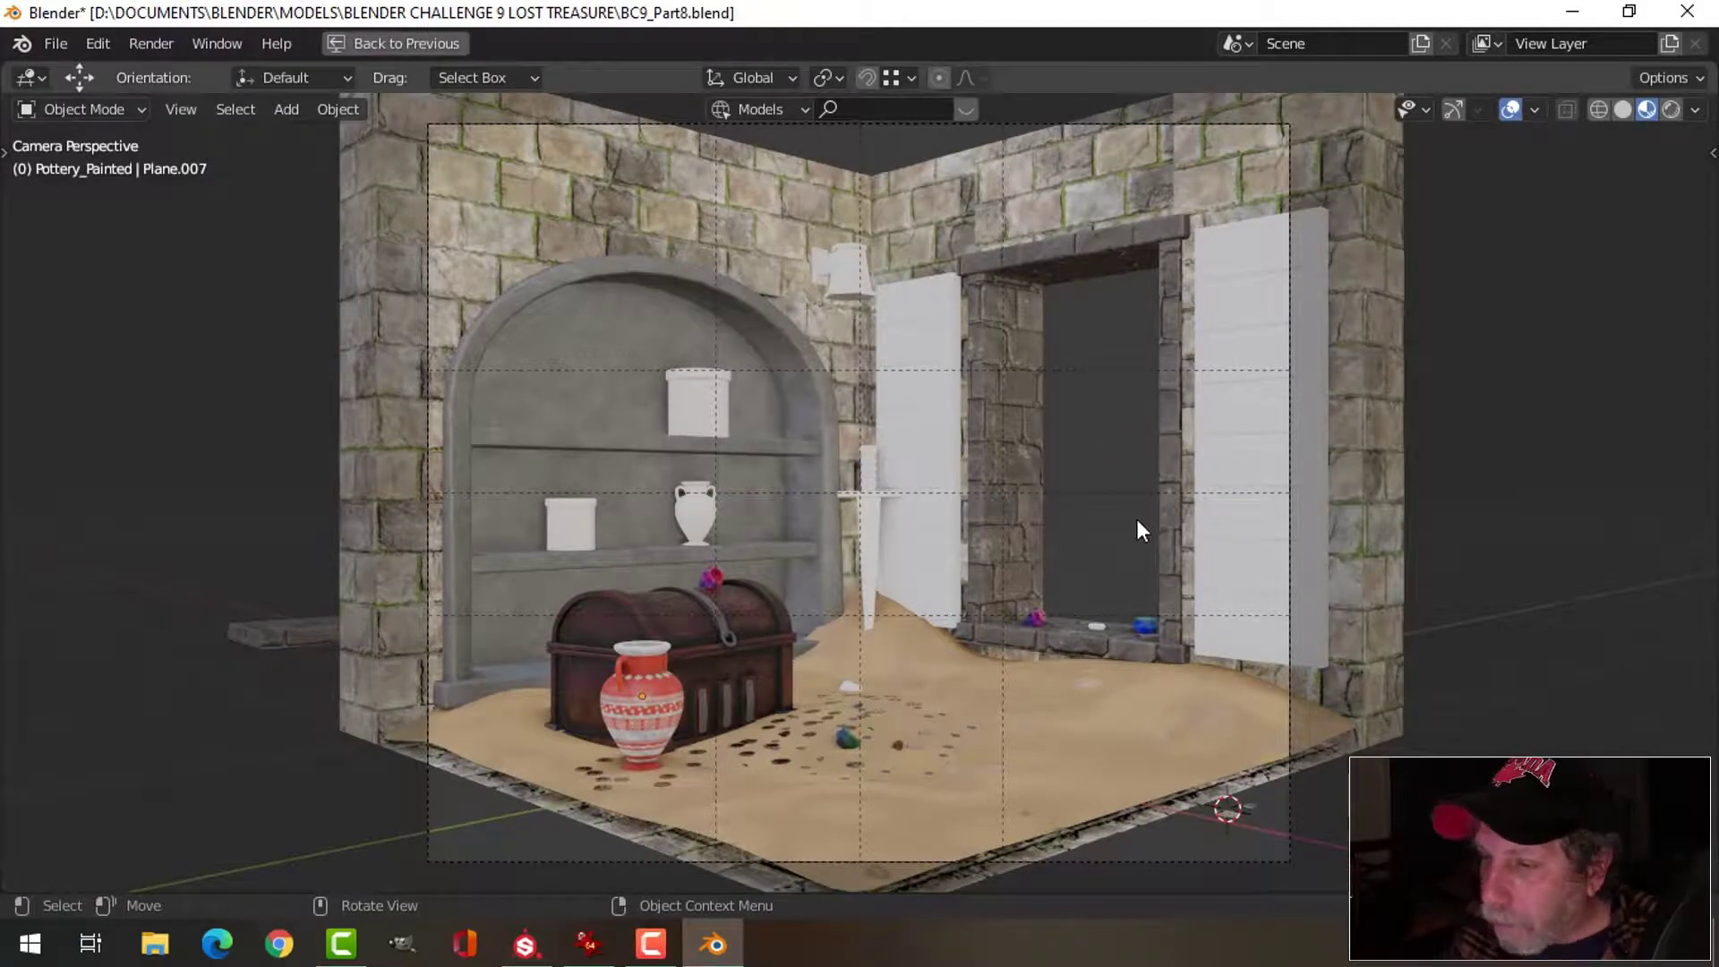
scroll(1138, 521, up, 1)
click(1673, 115)
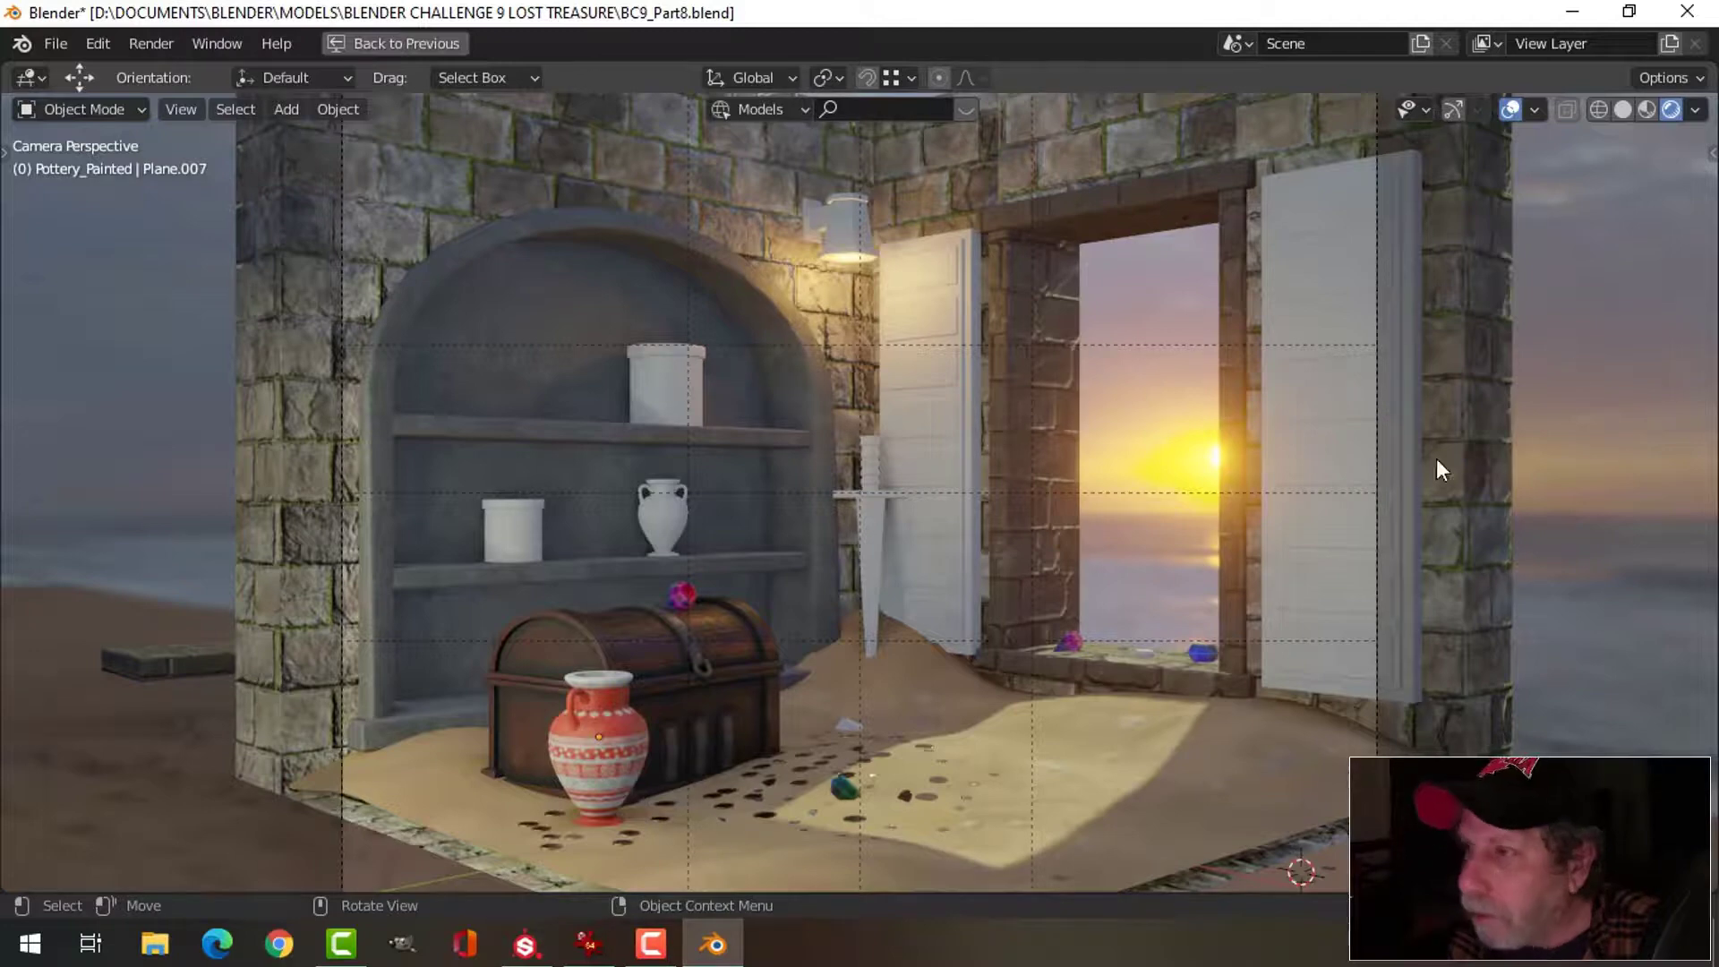
click(1647, 109)
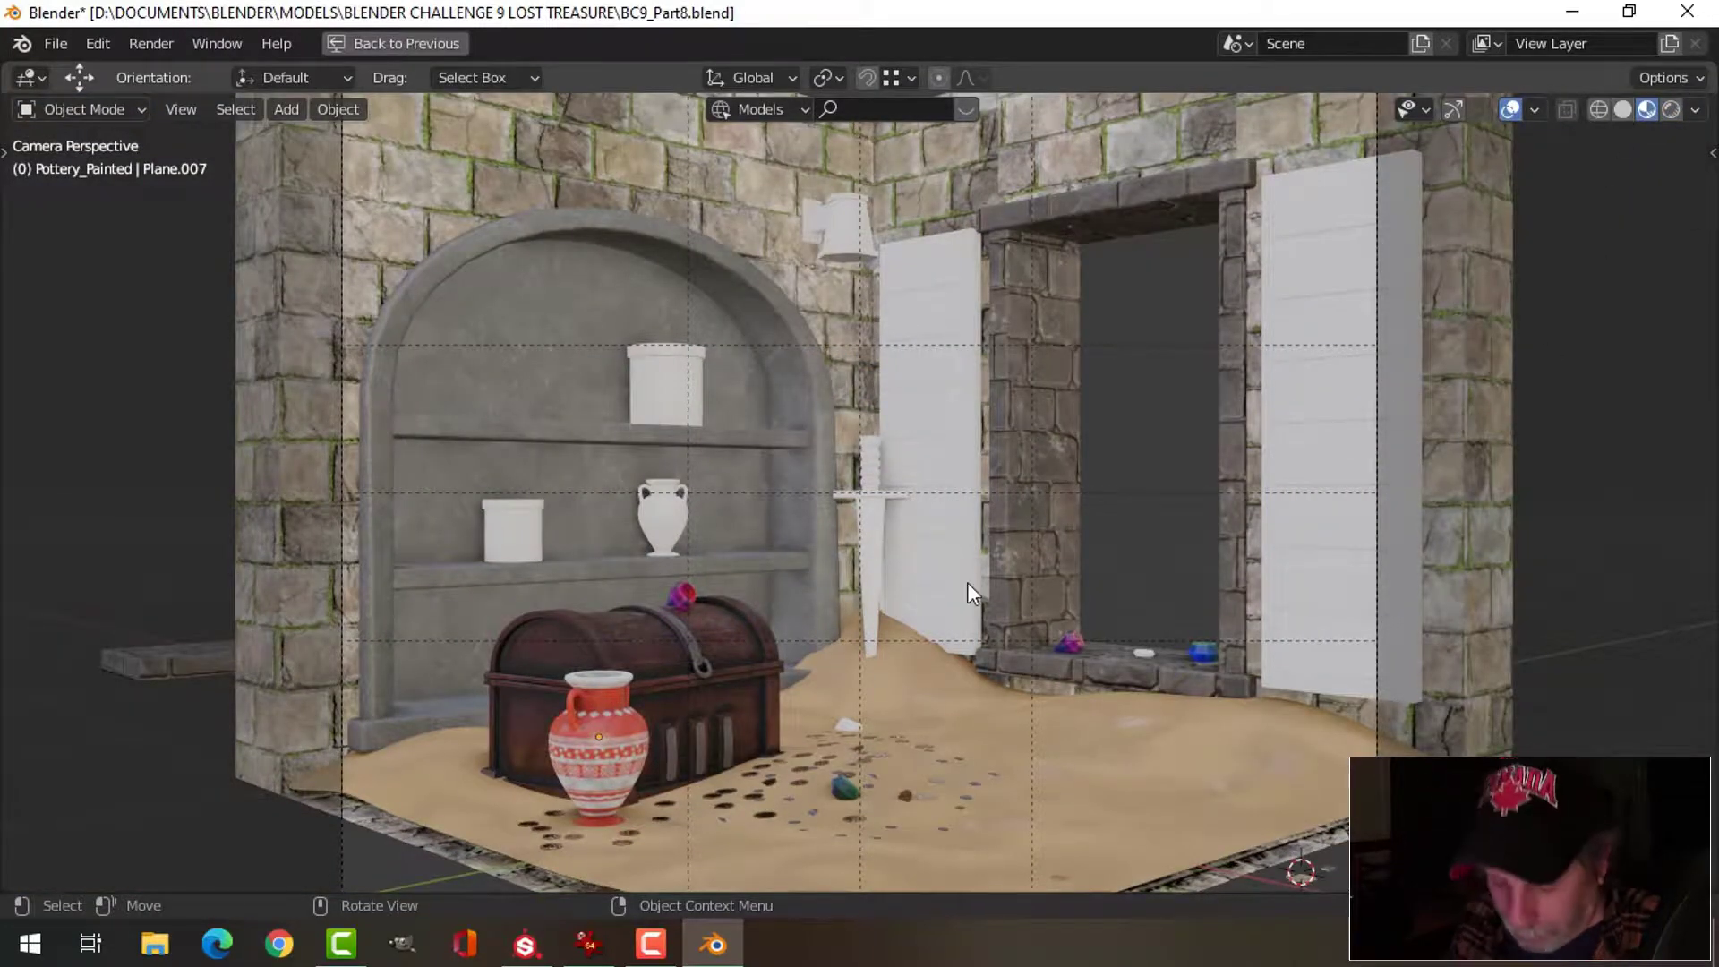
key(ctrl+space)
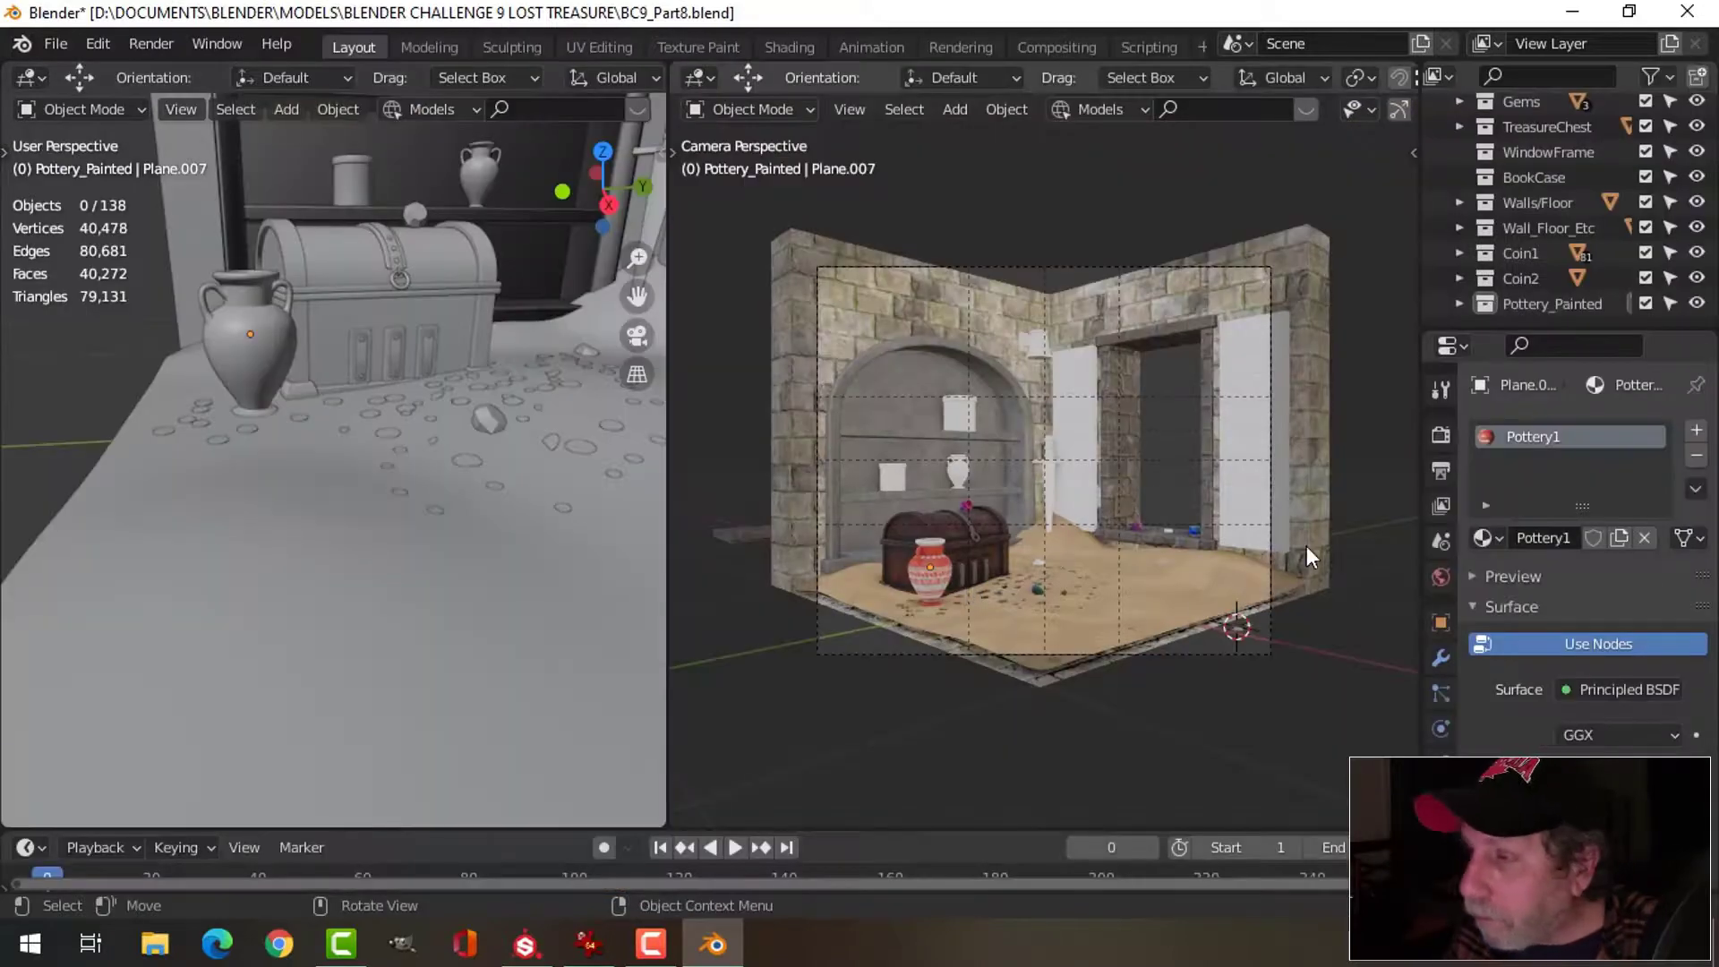
- Select the painted vase through its Pottery_Painted collection and scale it up uniformly by about 1.229
right_click(1524, 304)
click(1491, 304)
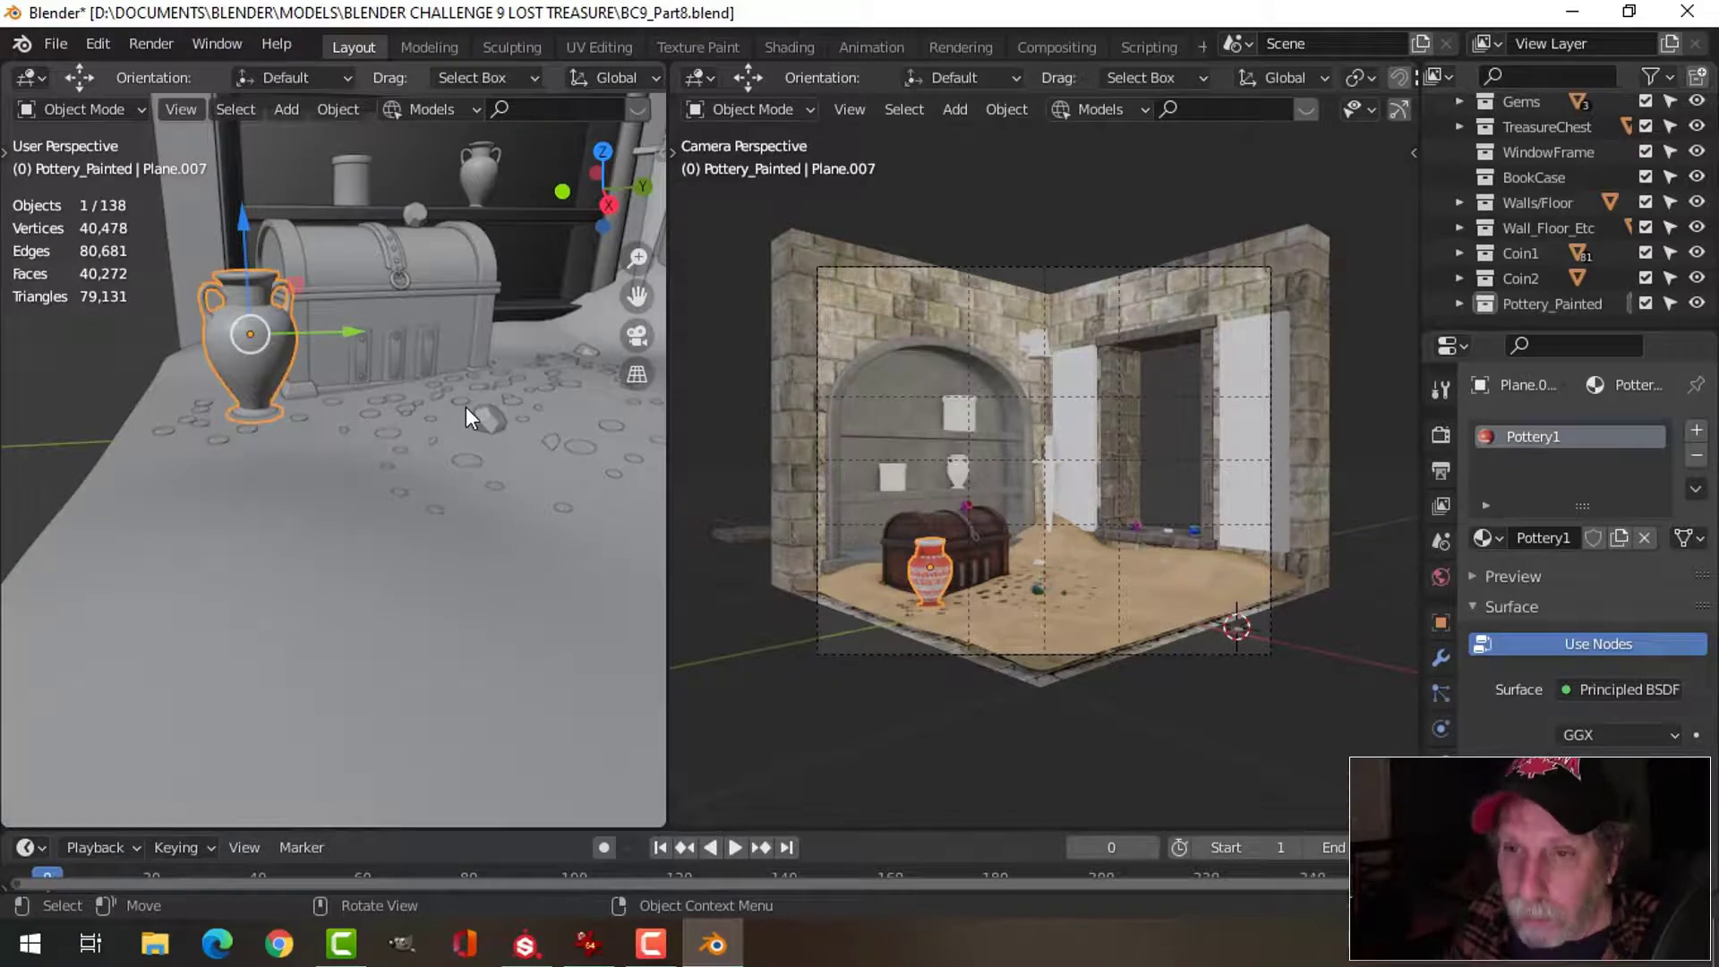
key(s)
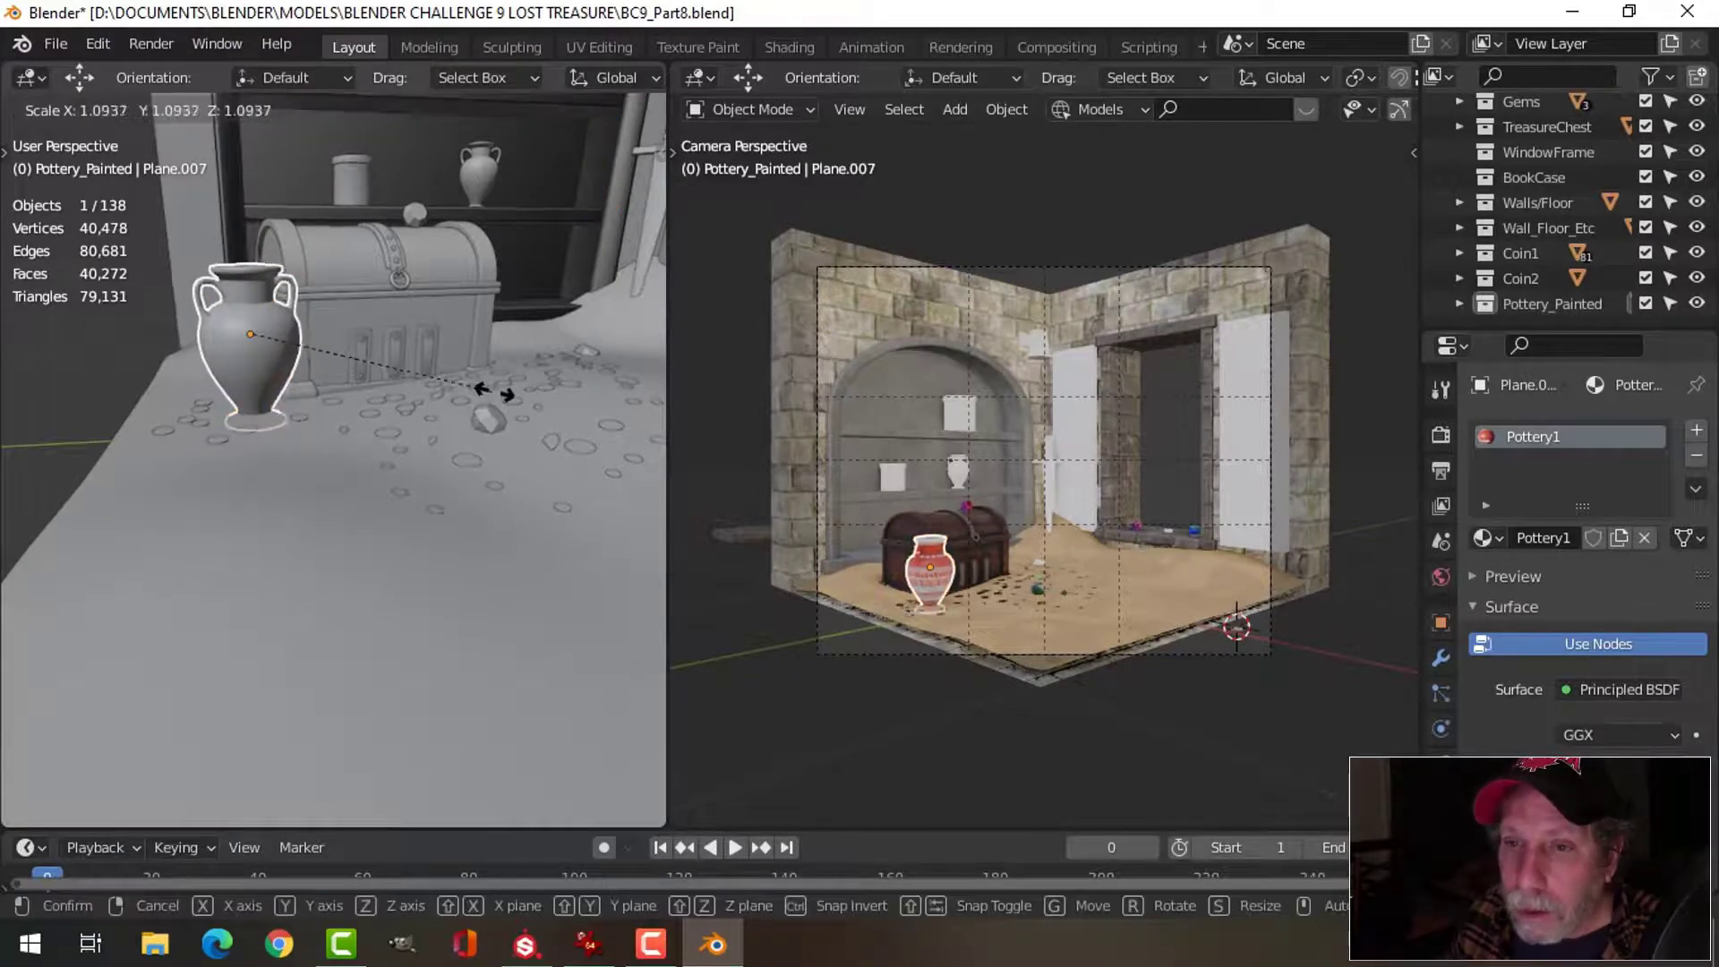
click(526, 378)
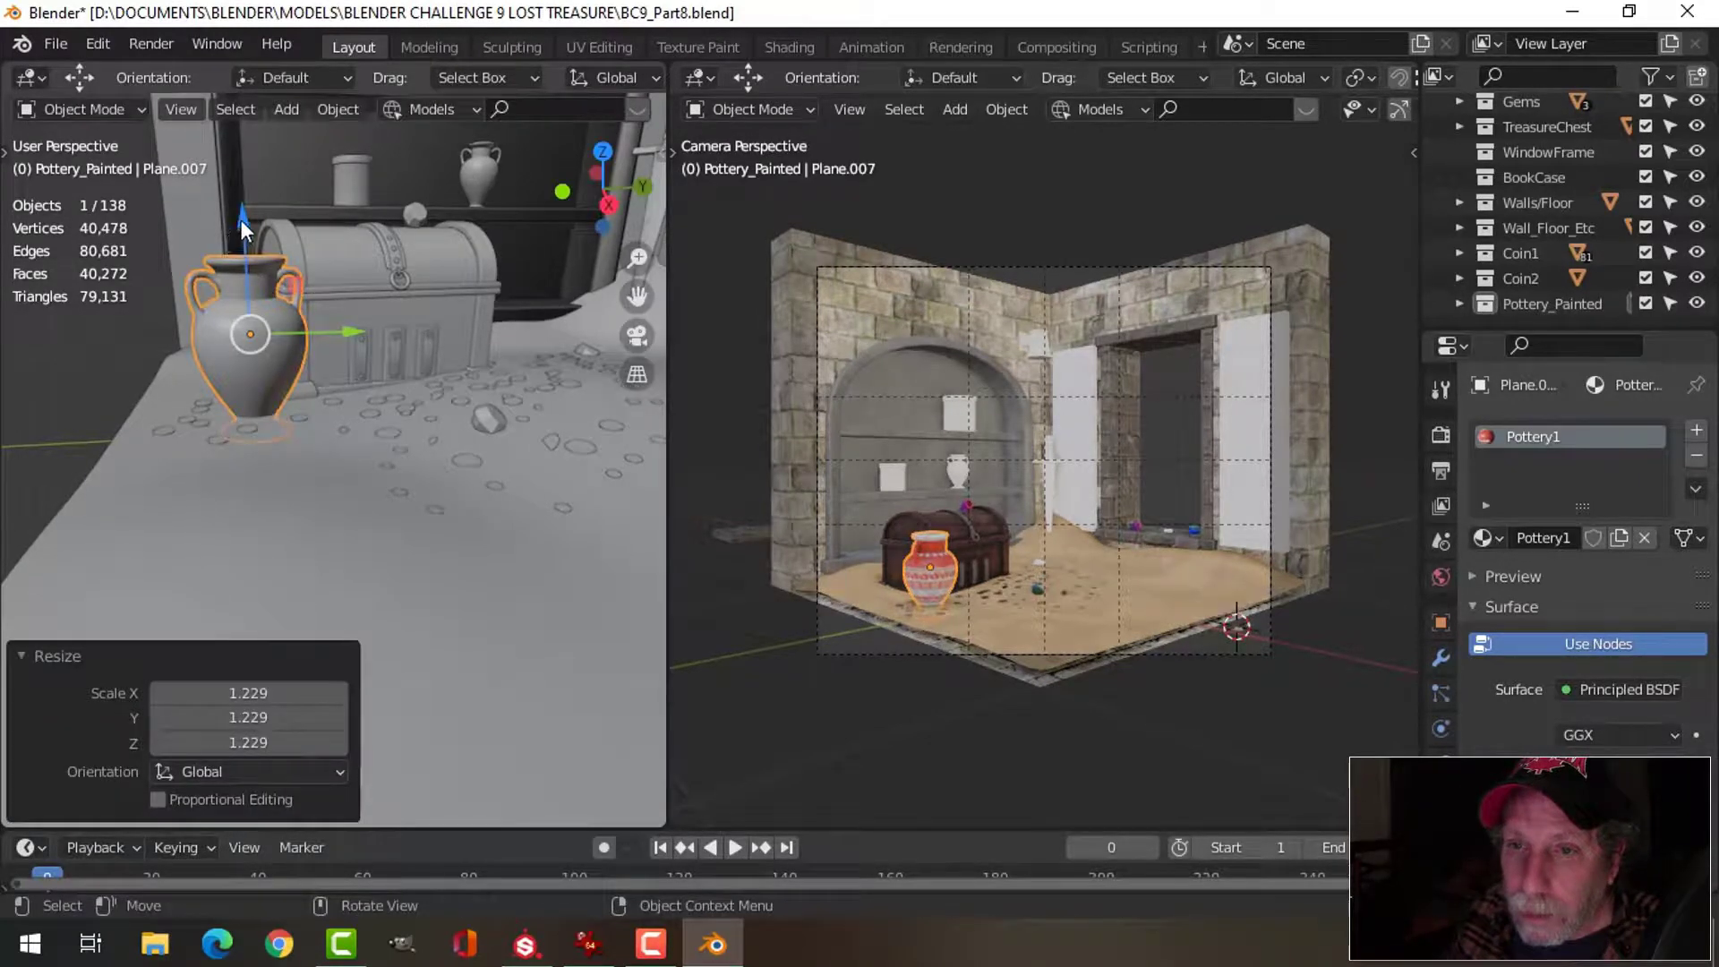
- Raise the enlarged vase about 0.04 m along Z so its base rests on the sand, and deselect it
key(g)
key(z)
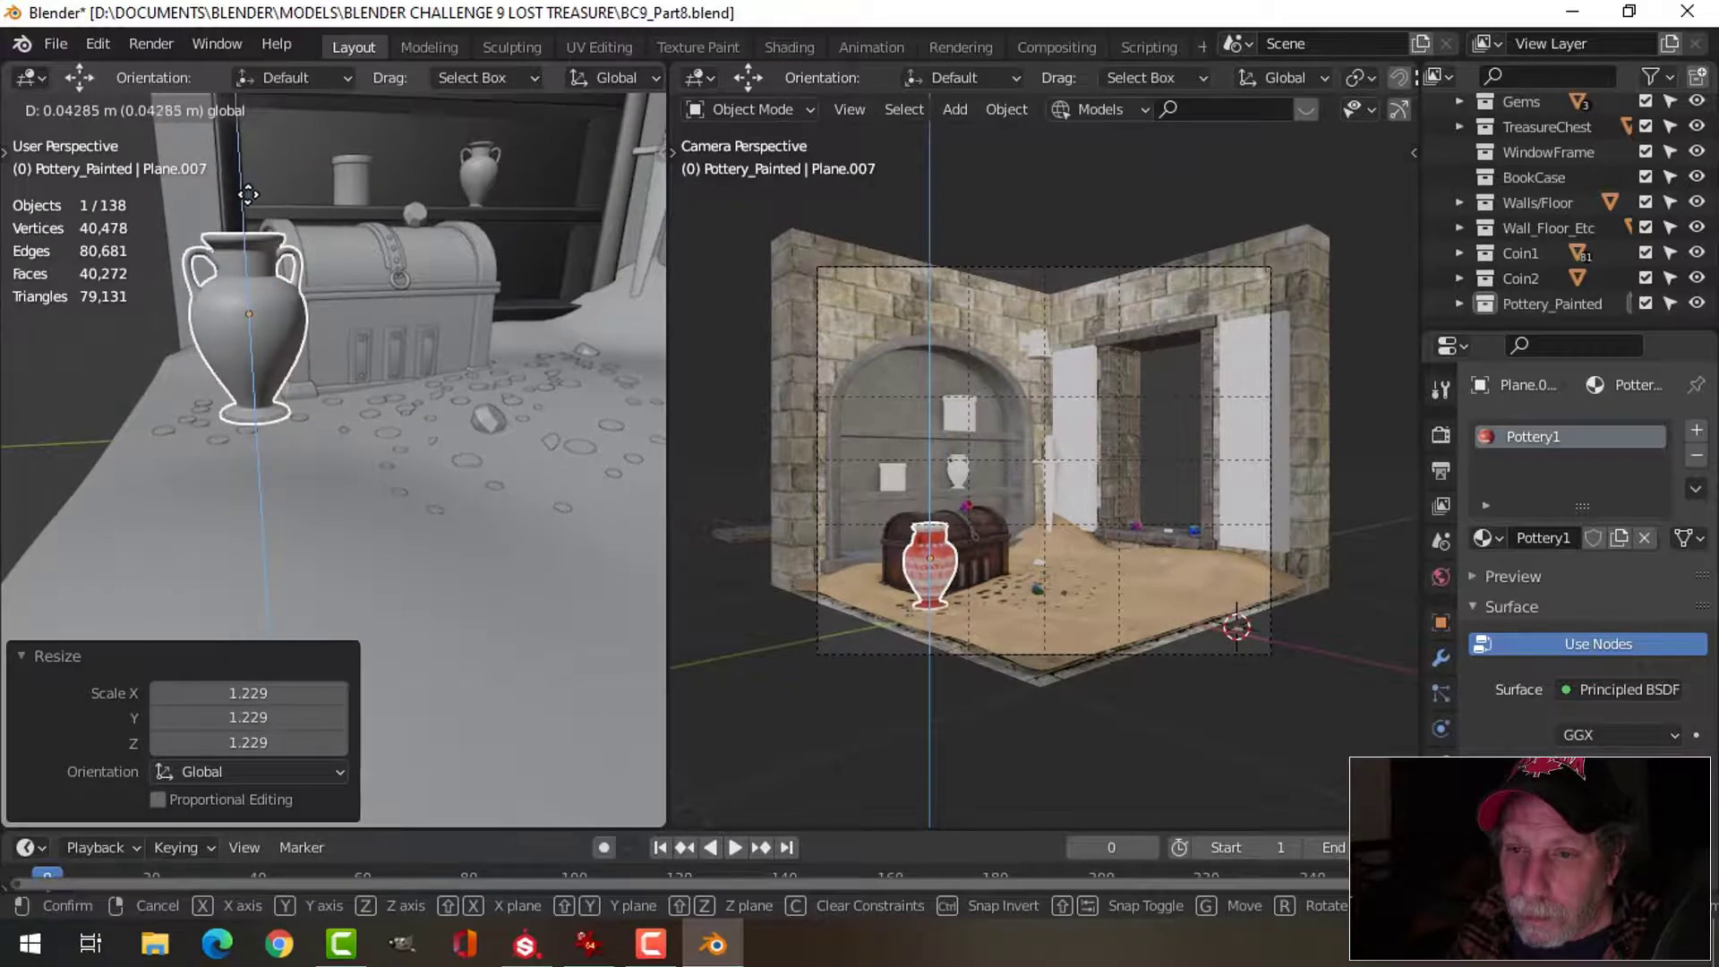
click(243, 200)
click(950, 246)
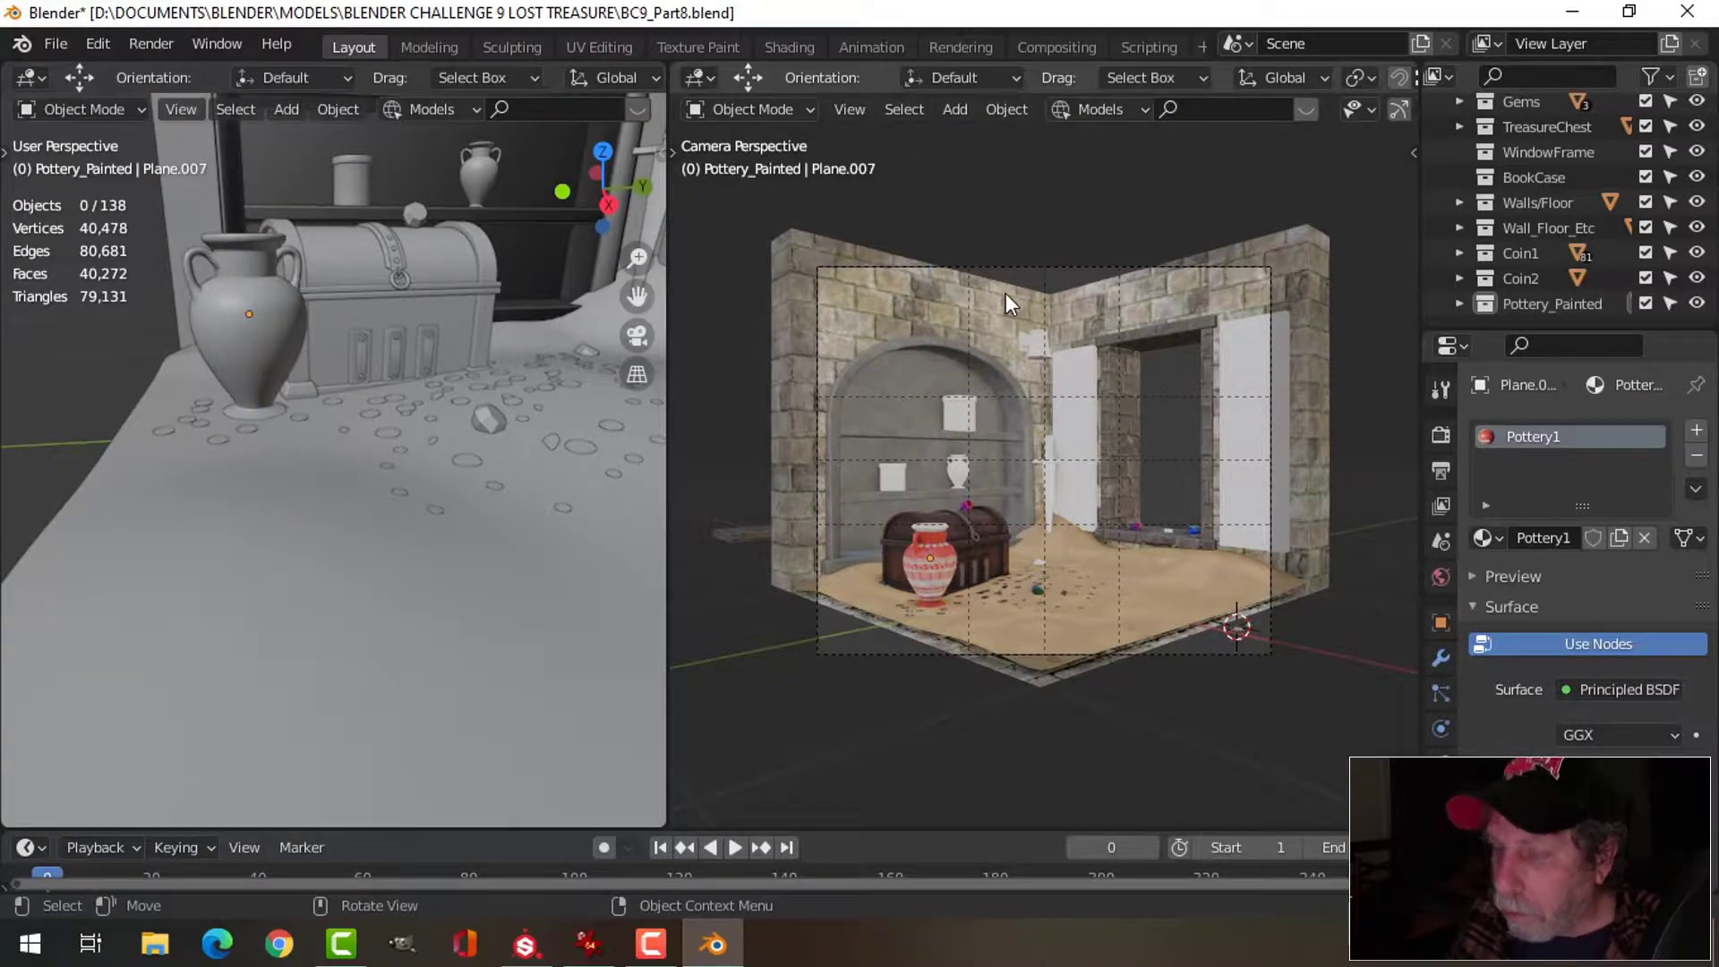
- Maximize the camera view and examine the vase in Rendered shading with the viewport overlays hidden
key(ctrl+space)
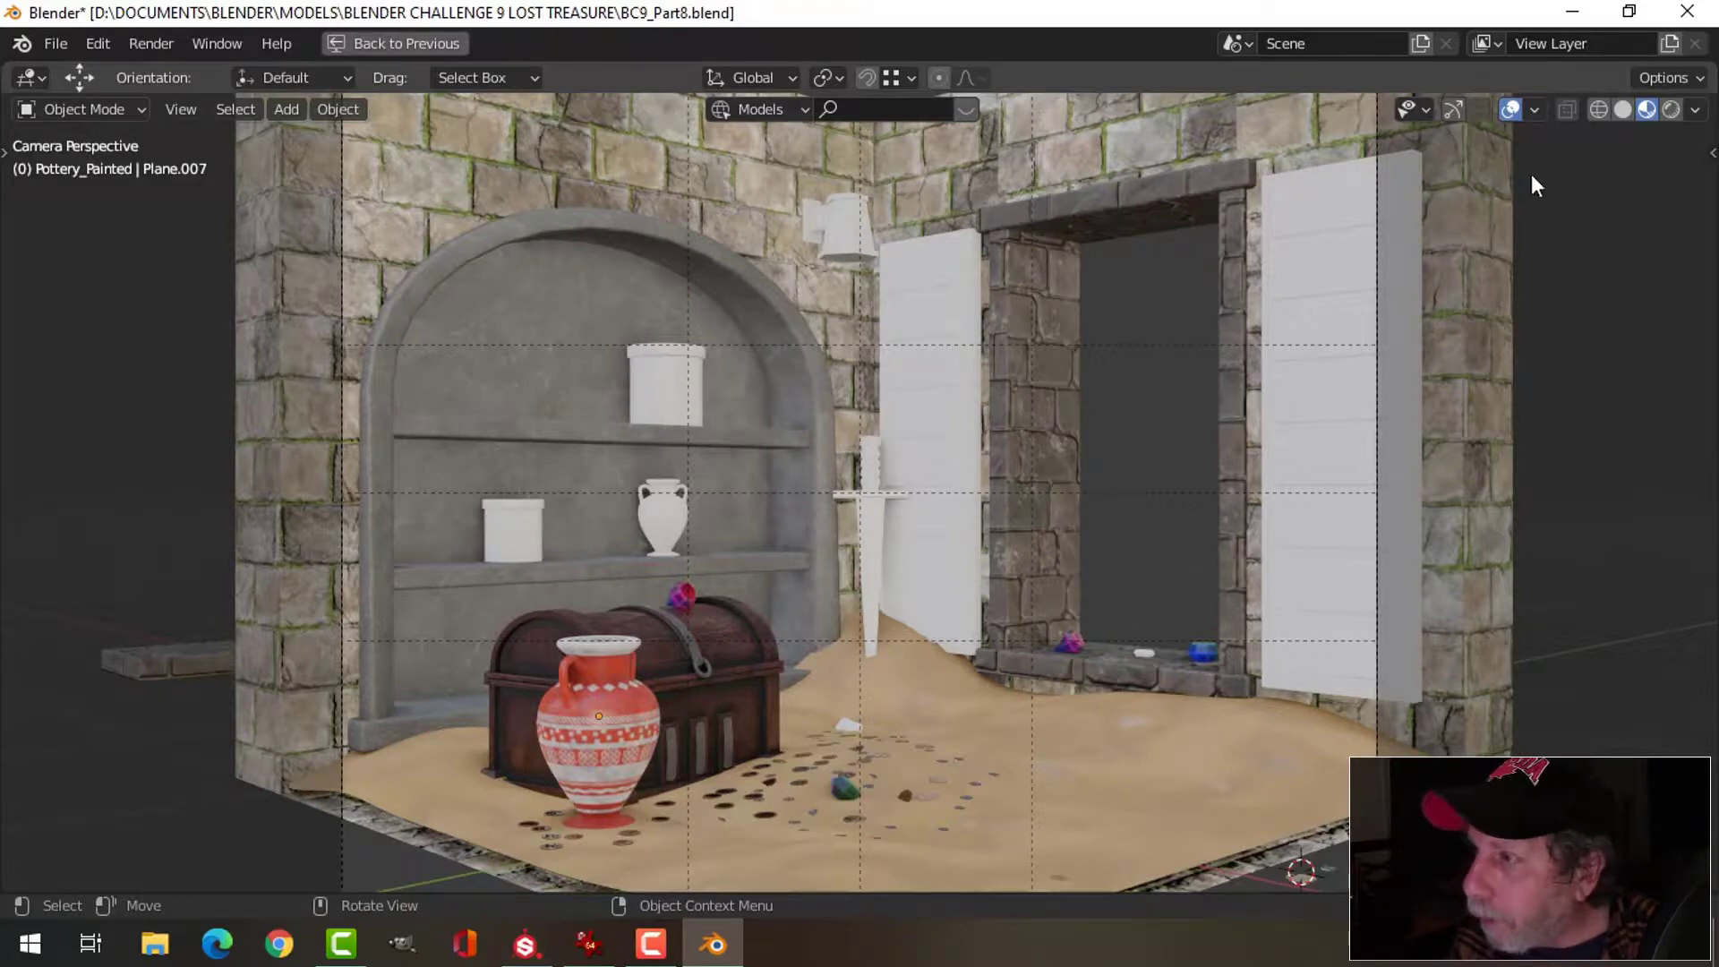
click(1672, 108)
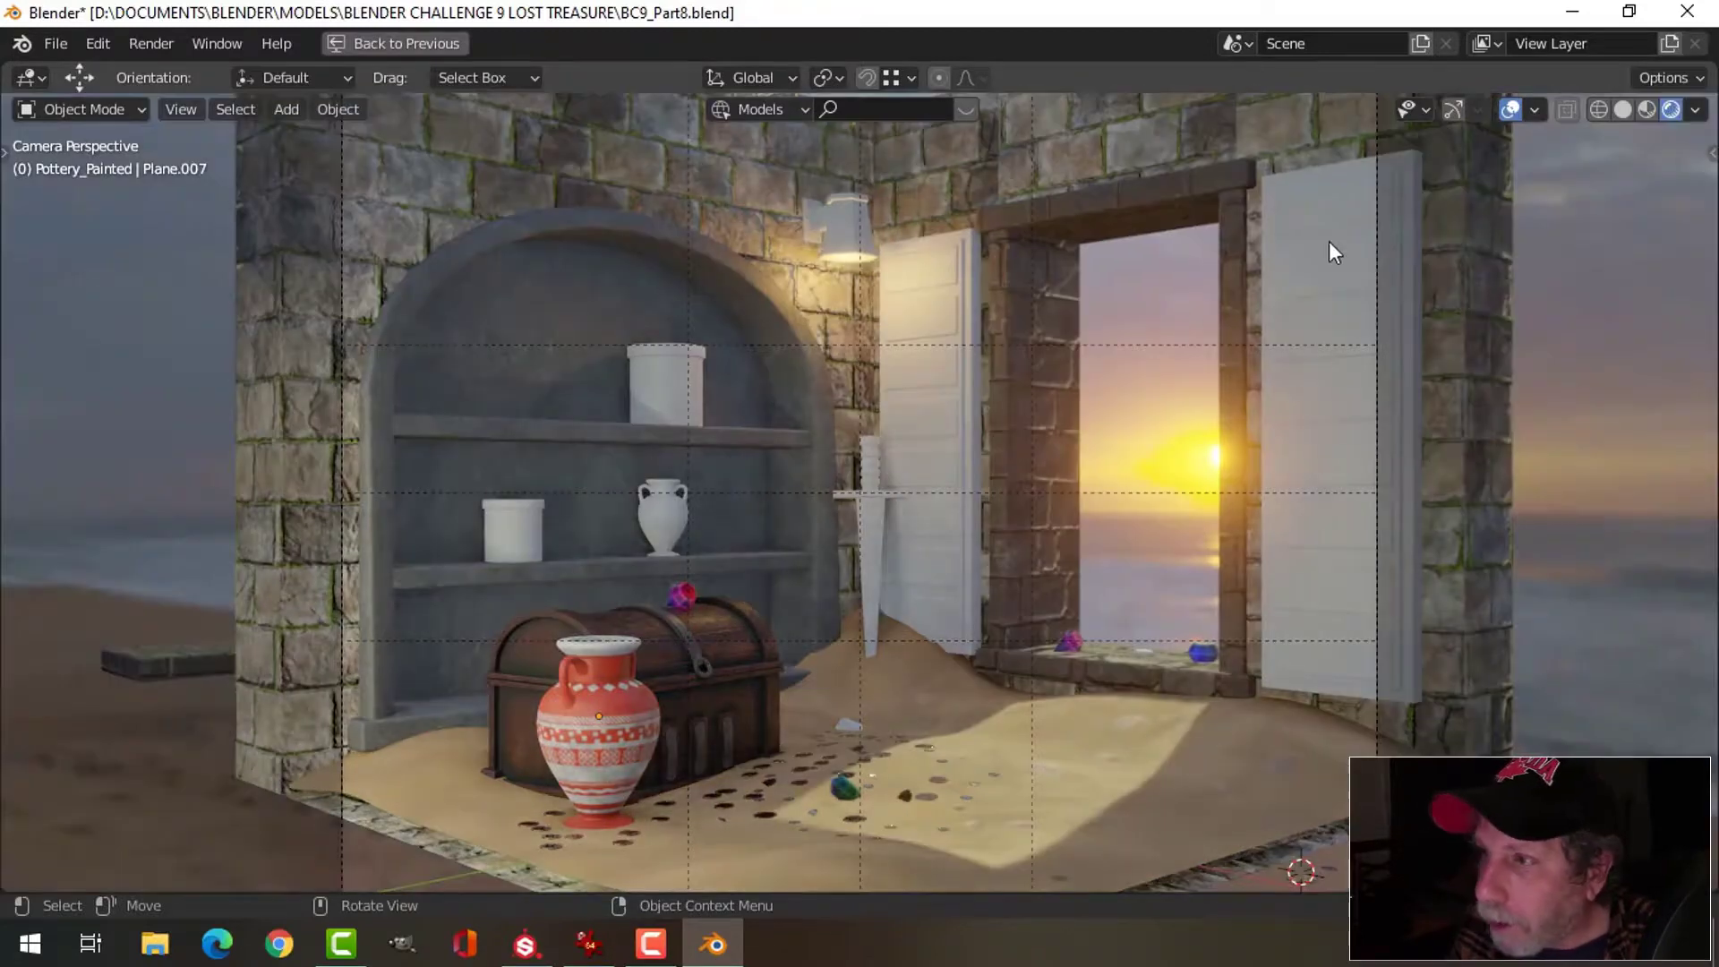
click(1512, 109)
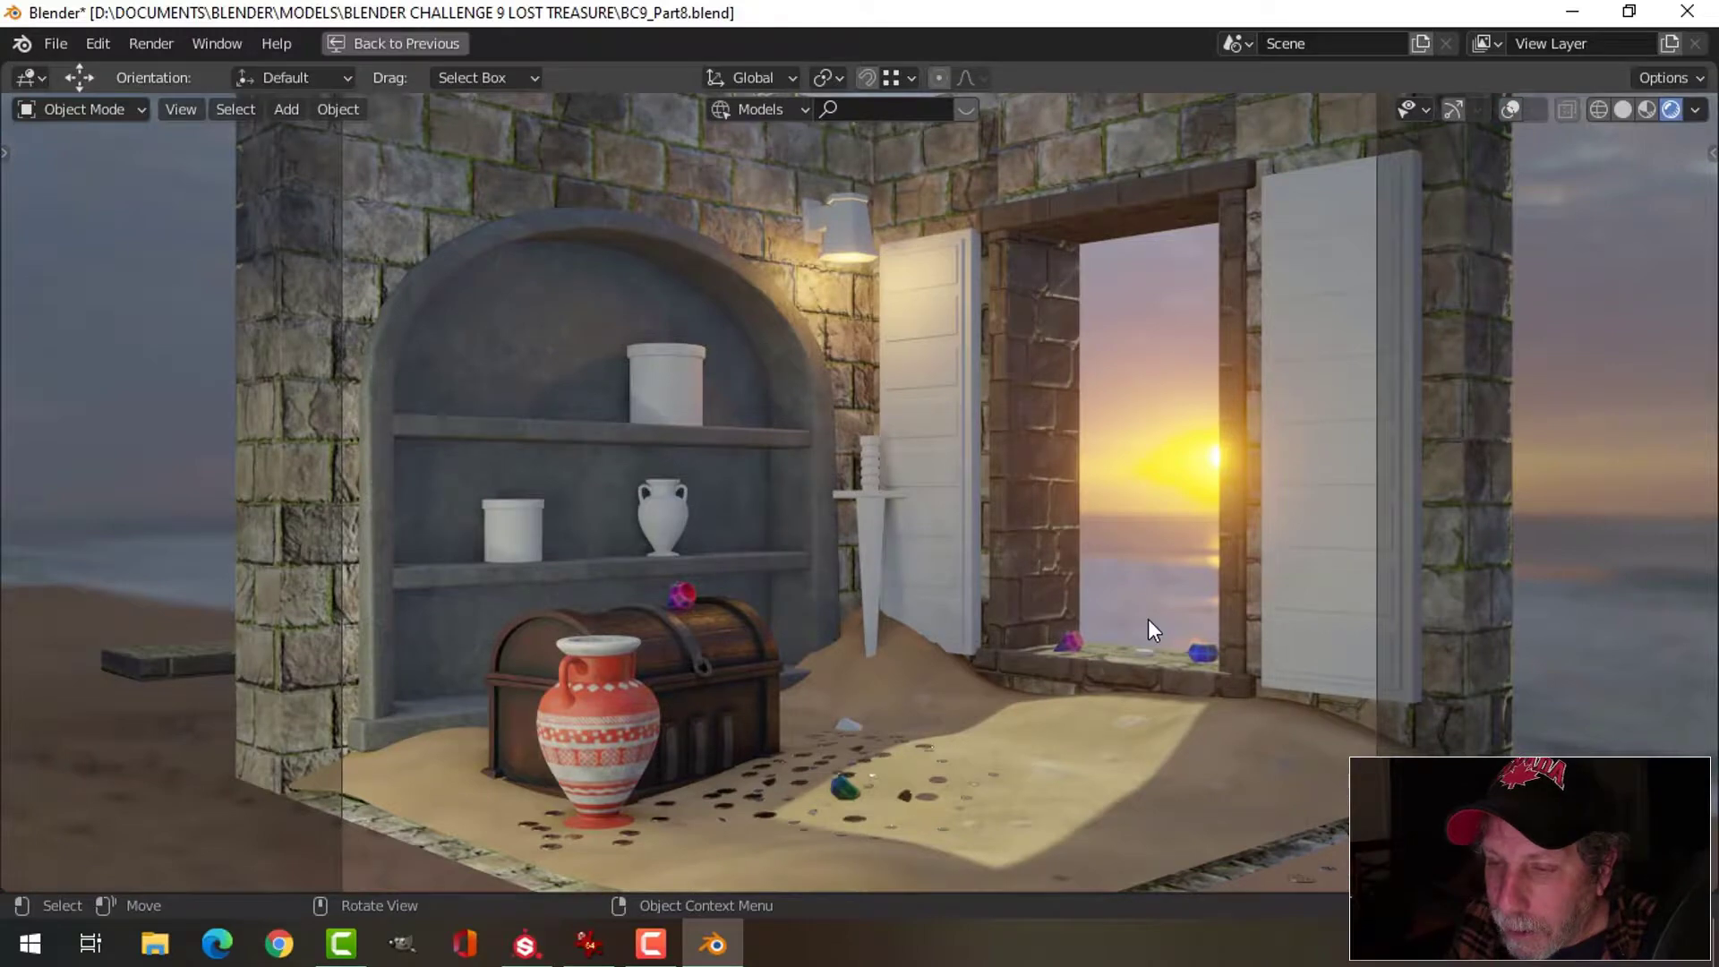